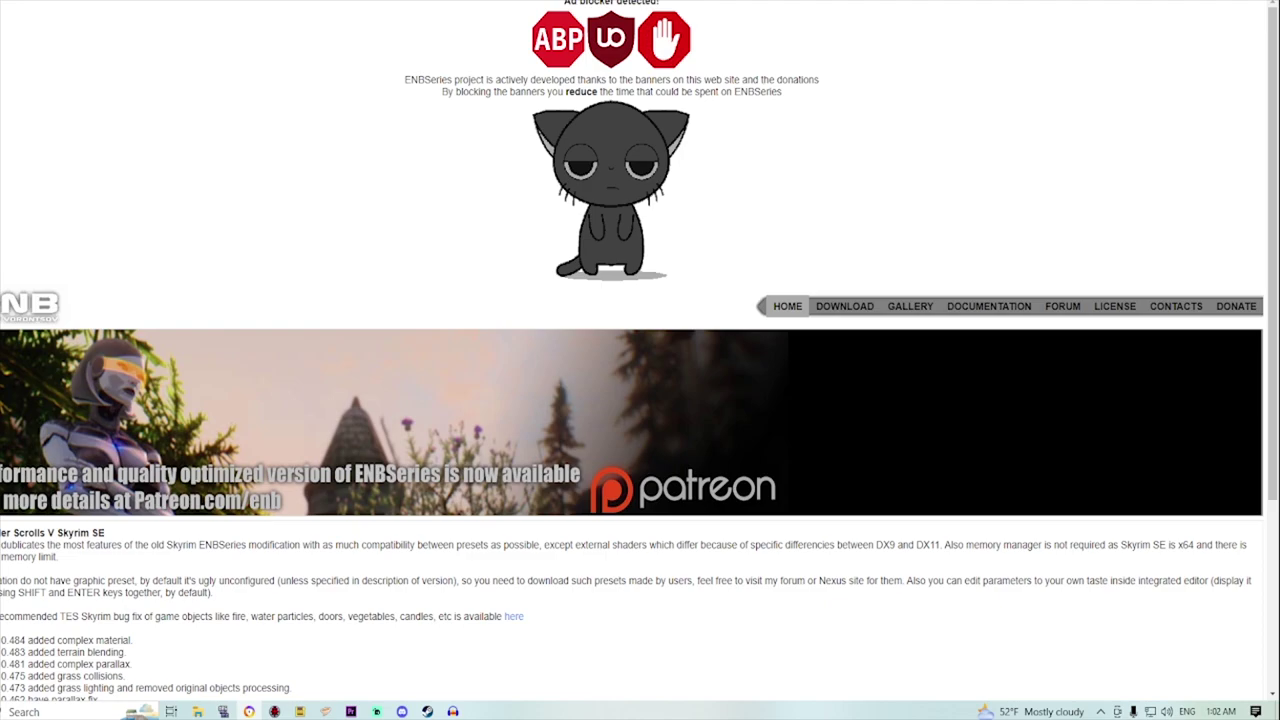
Step: Open the v0.488 page of ENBSeries for Skyrim SE and download its zip archive
scroll(640, 400, down, 3)
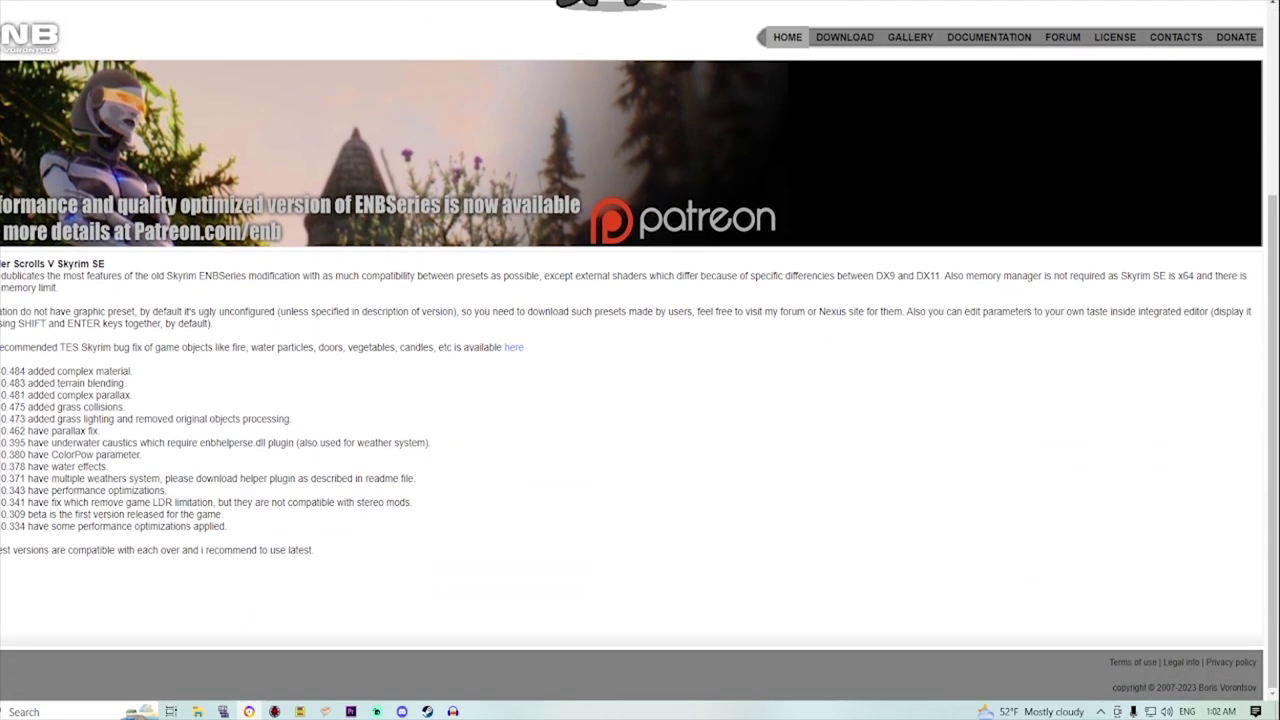
scroll(640, 360, up, 3)
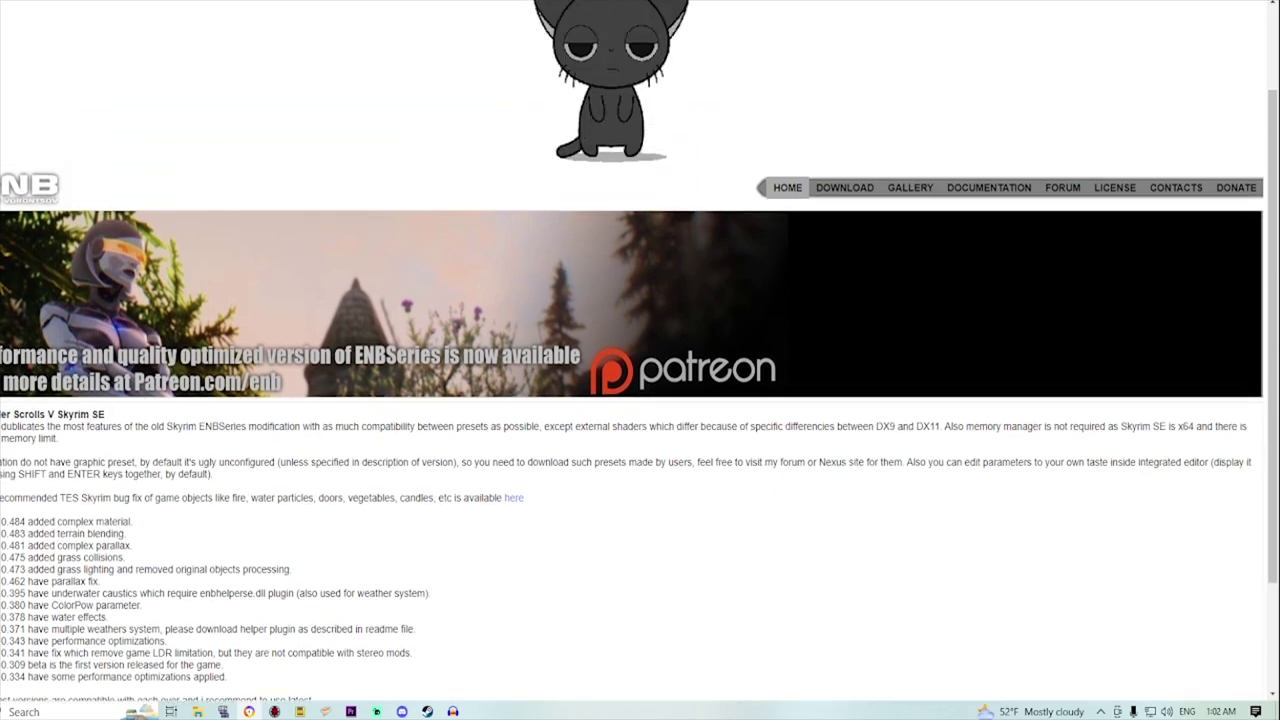
scroll(640, 400, down, 3)
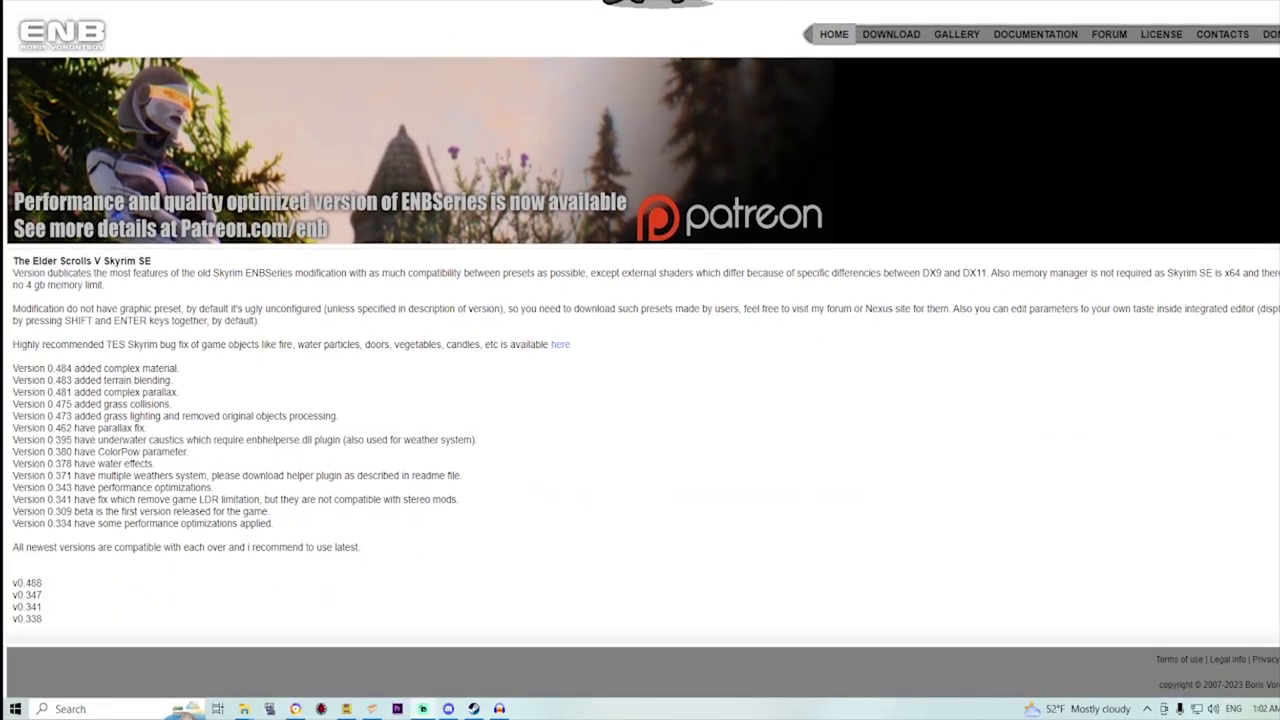
drag(45, 583, 12, 583)
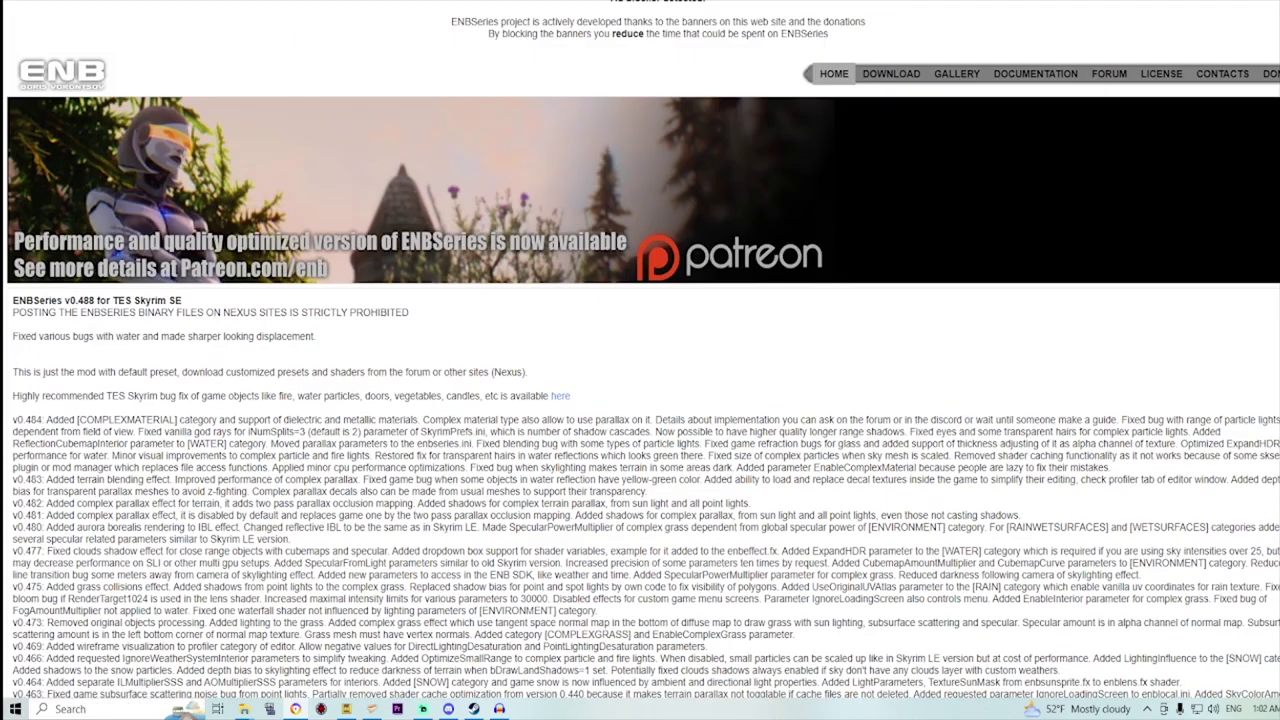
scroll(640, 400, down, 20)
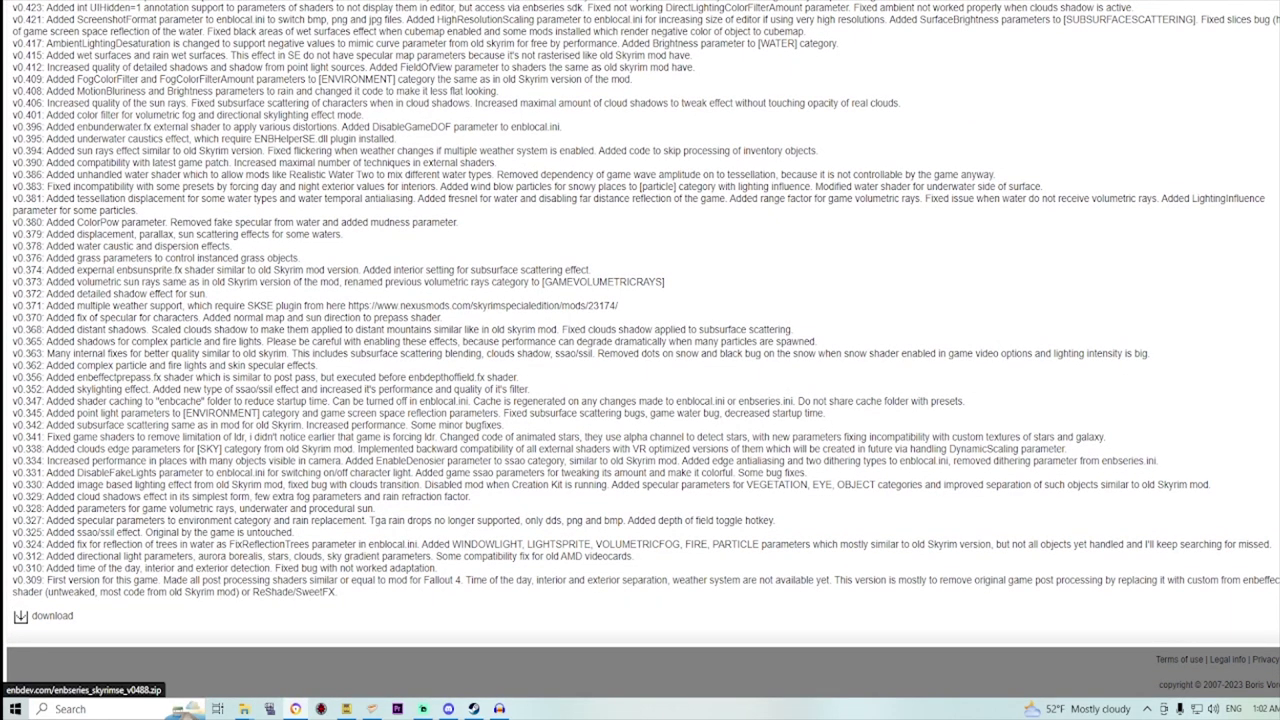
click(21, 616)
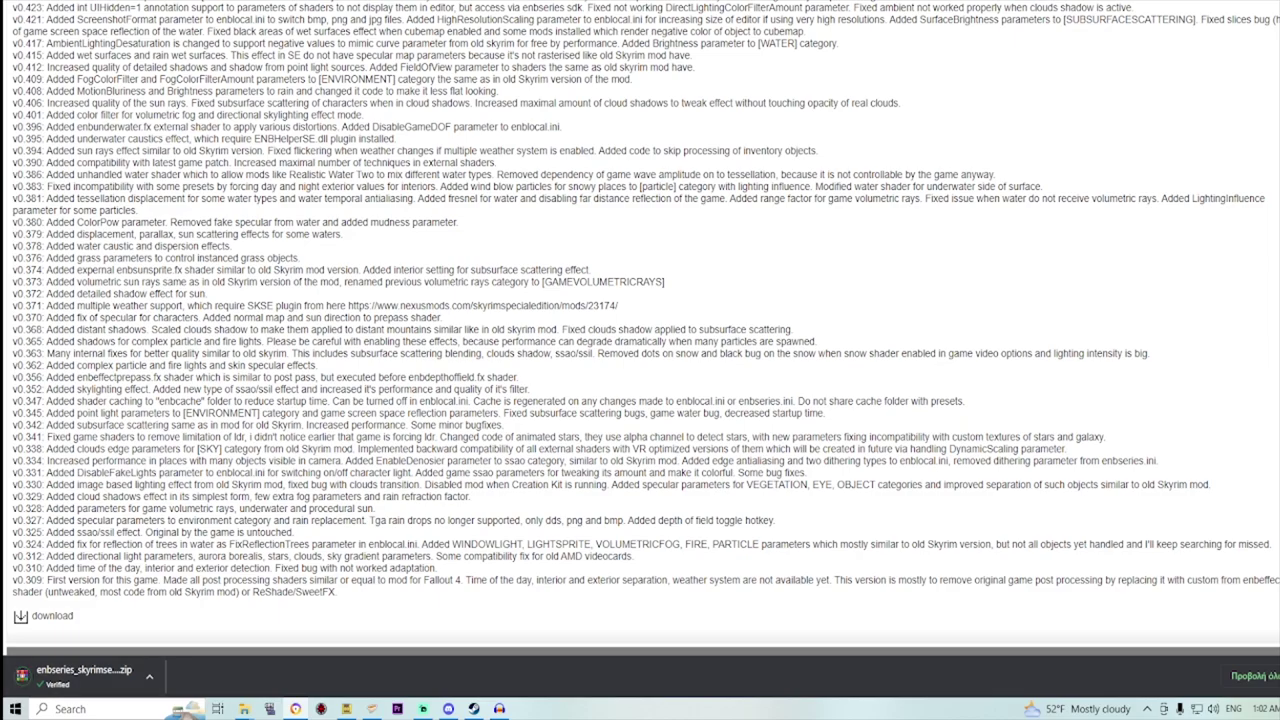
Step: Search the TOSHIBA EXT (E:) drive for "enbs" and open the WrapperVersion folder inside enbseries_skyrimse_v0488
mouse_move(243, 708)
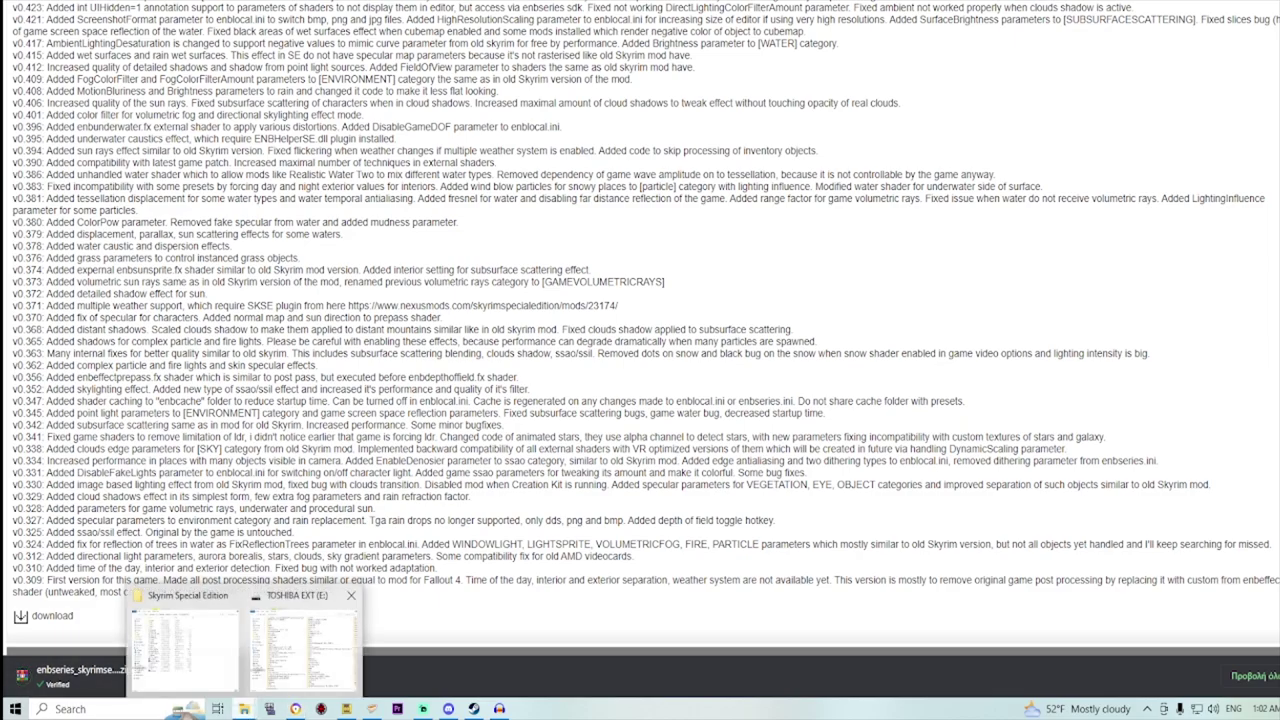
click(303, 645)
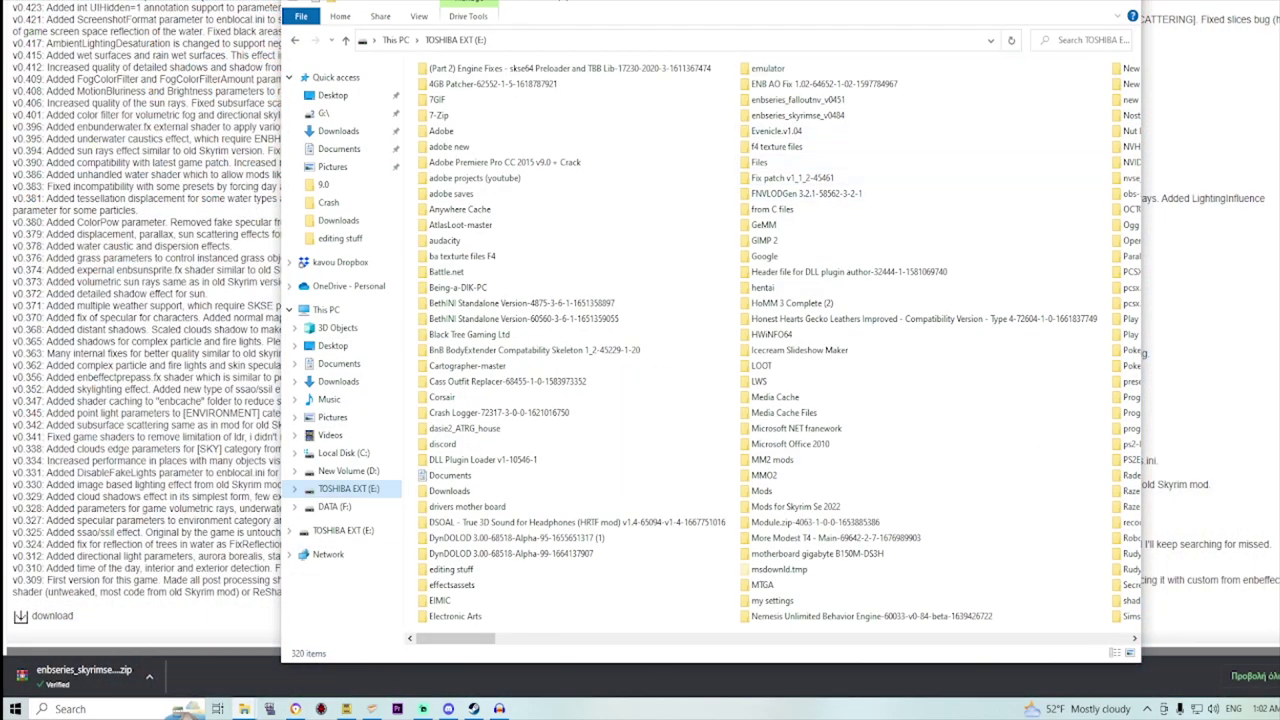
click(1058, 41)
text(enbs)
key(Return)
click(503, 79)
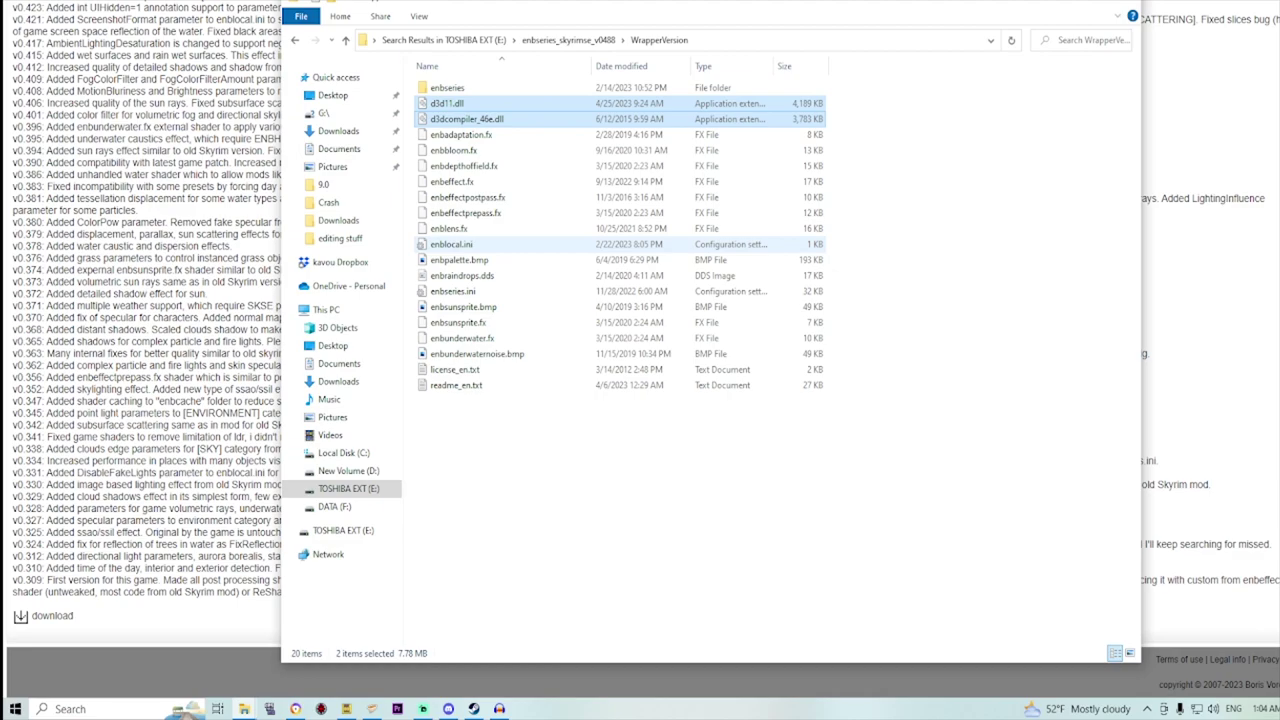
Step: Copy d3d11.dll, d3dcompiler_46e.dll and enblocal.ini from WrapperVersion into the Skyrim Special Edition game folder, and close the source folder window
ctrl+click(455, 244)
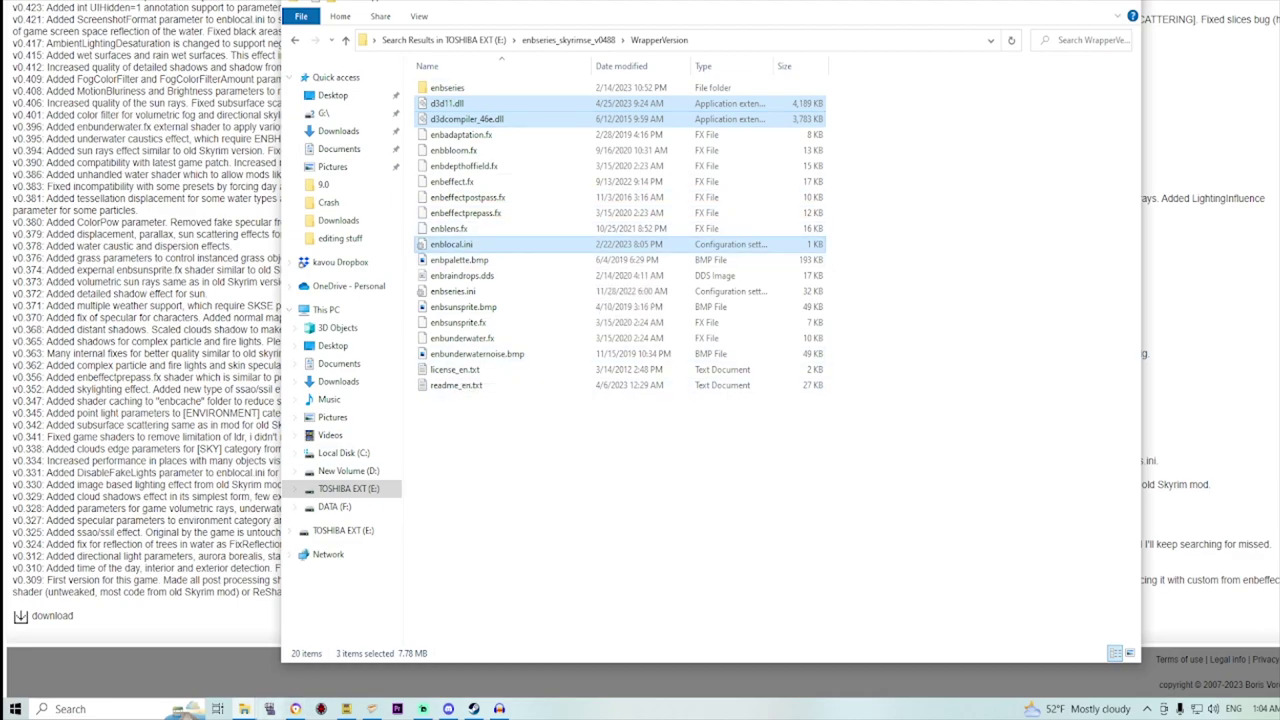
mouse_move(243, 708)
click(186, 640)
drag(829, 1, 1113, 7)
drag(546, 16, 382, 8)
click(425, 4)
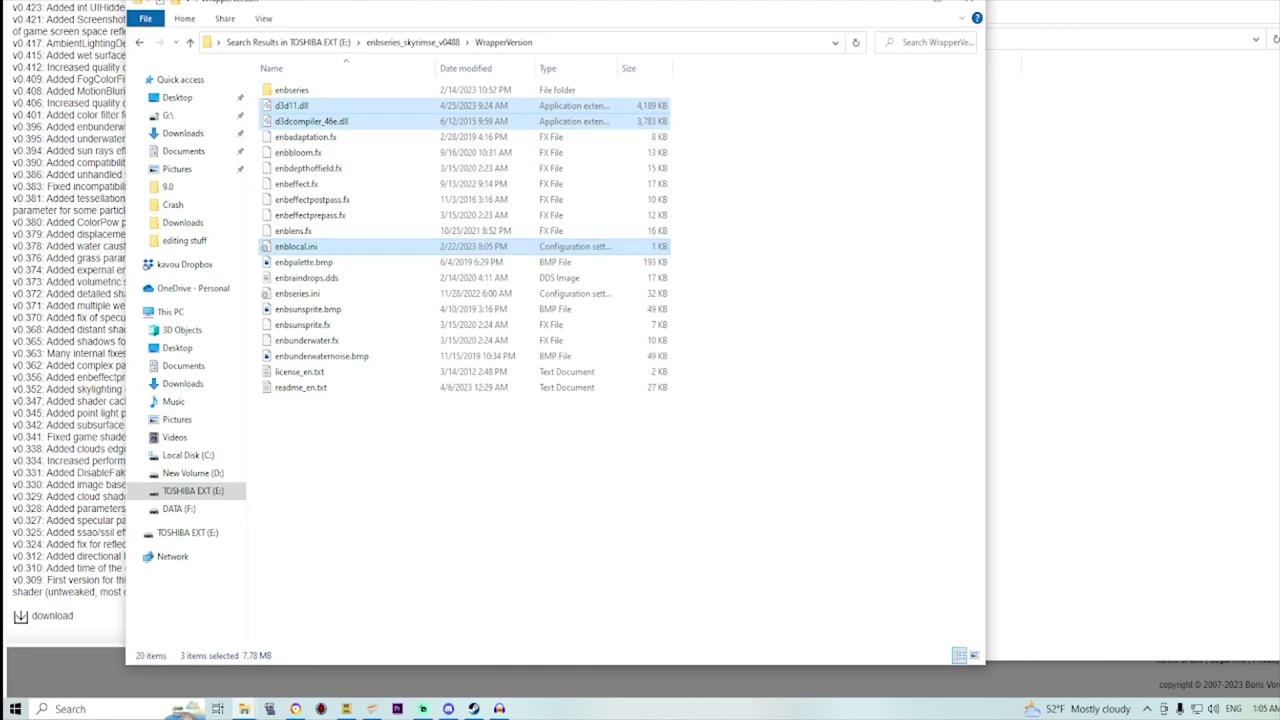
click(1050, 250)
drag(382, 247, 712, 575)
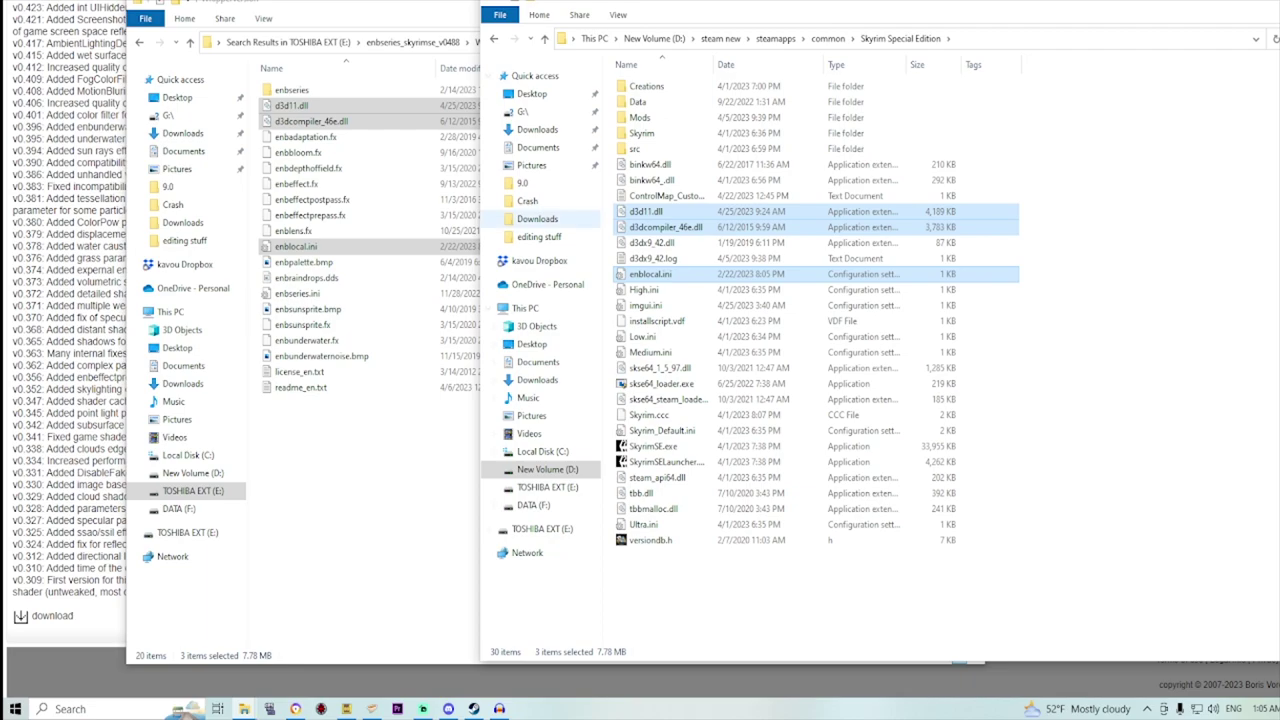
key(alt+Tab)
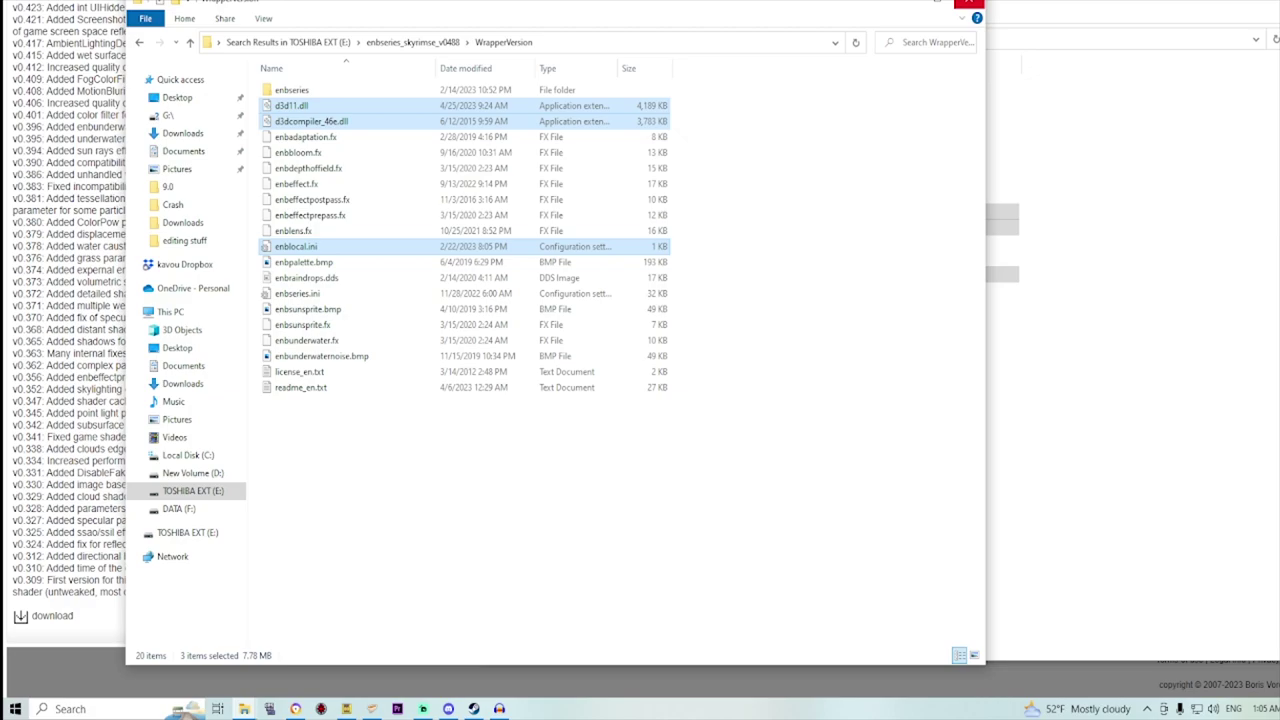
click(968, 4)
click(661, 384)
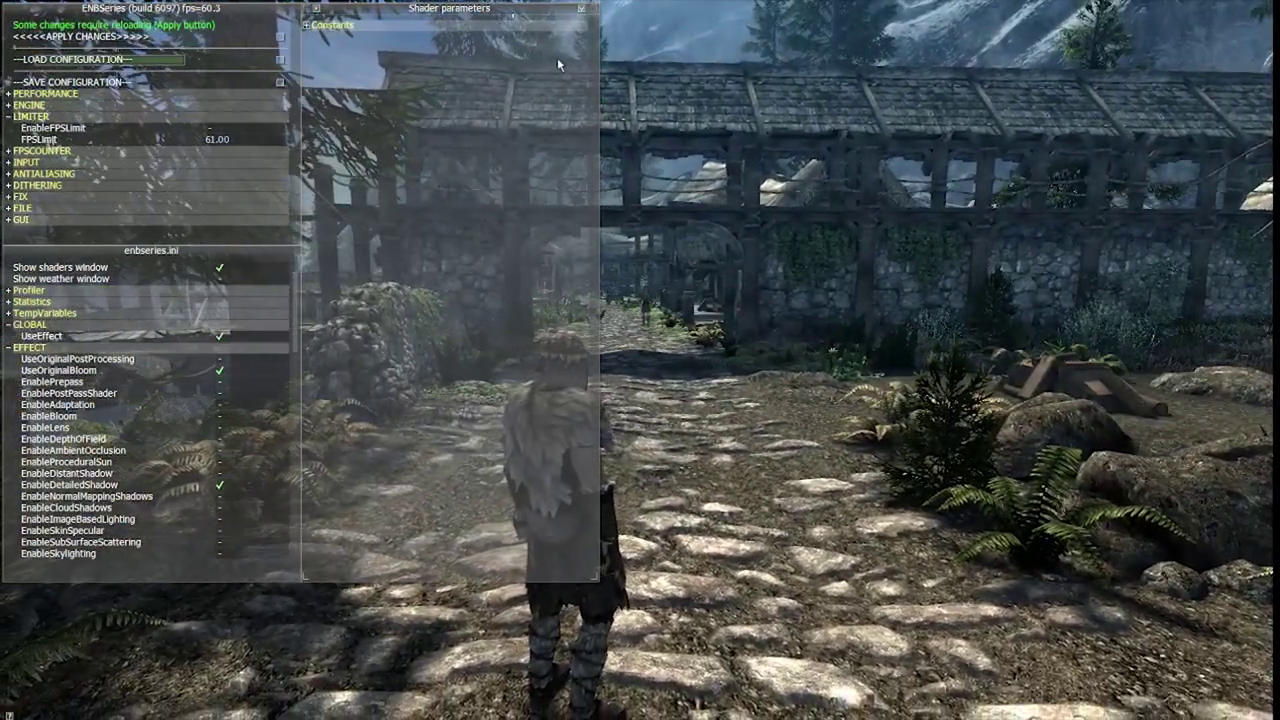
Step: Examine the in-game ENBSeries editor's effect settings, including UseOriginalBloom, and close the editor and console to view the scene
key(s)
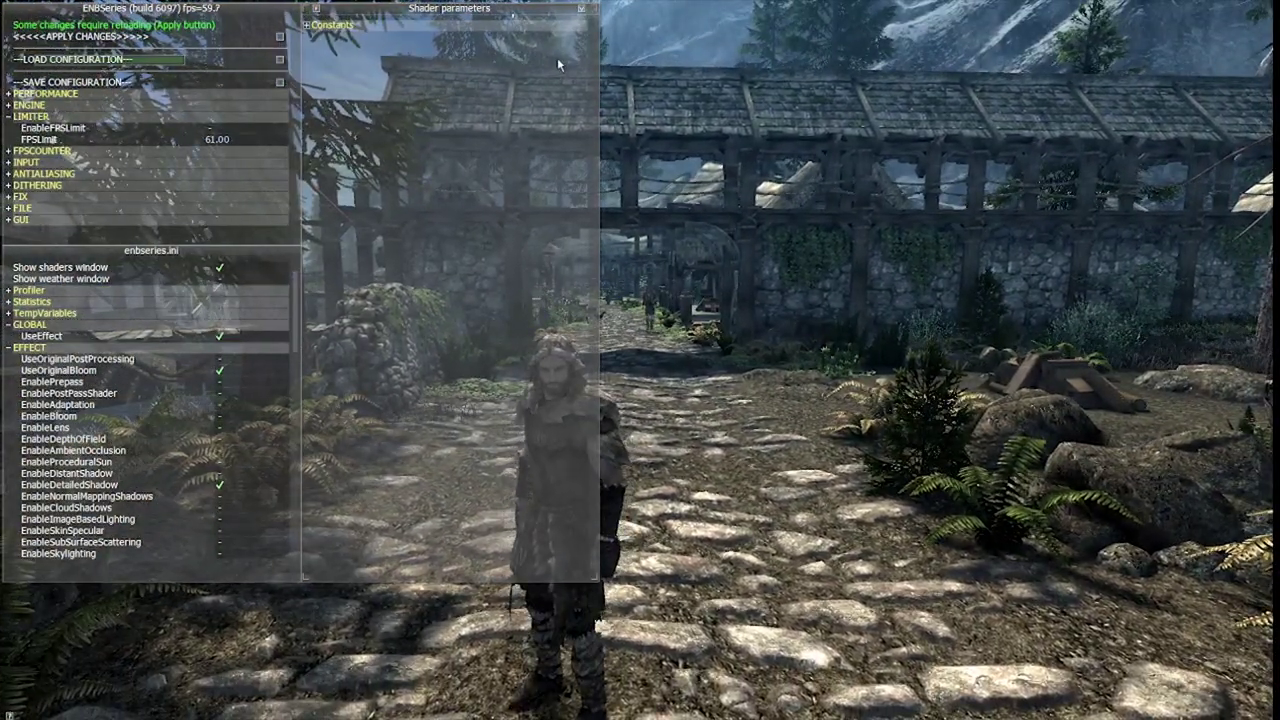
key(s)
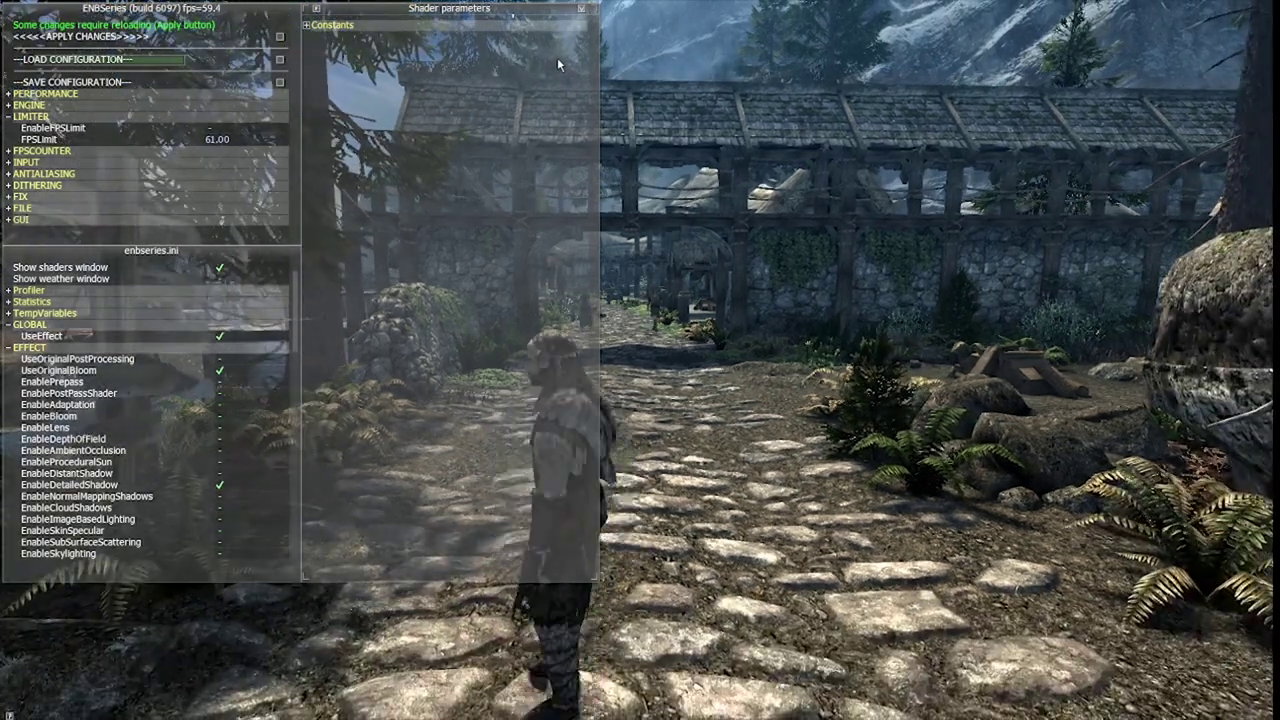
key(w)
key(grave)
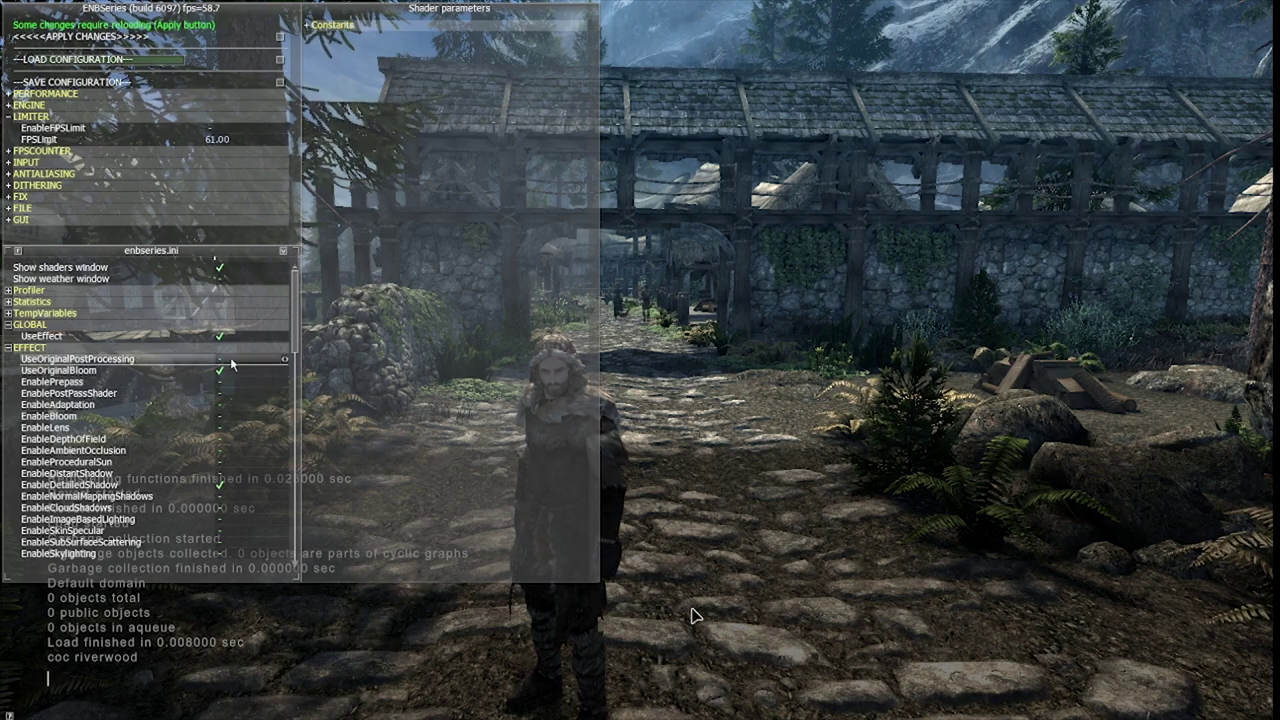
click(236, 372)
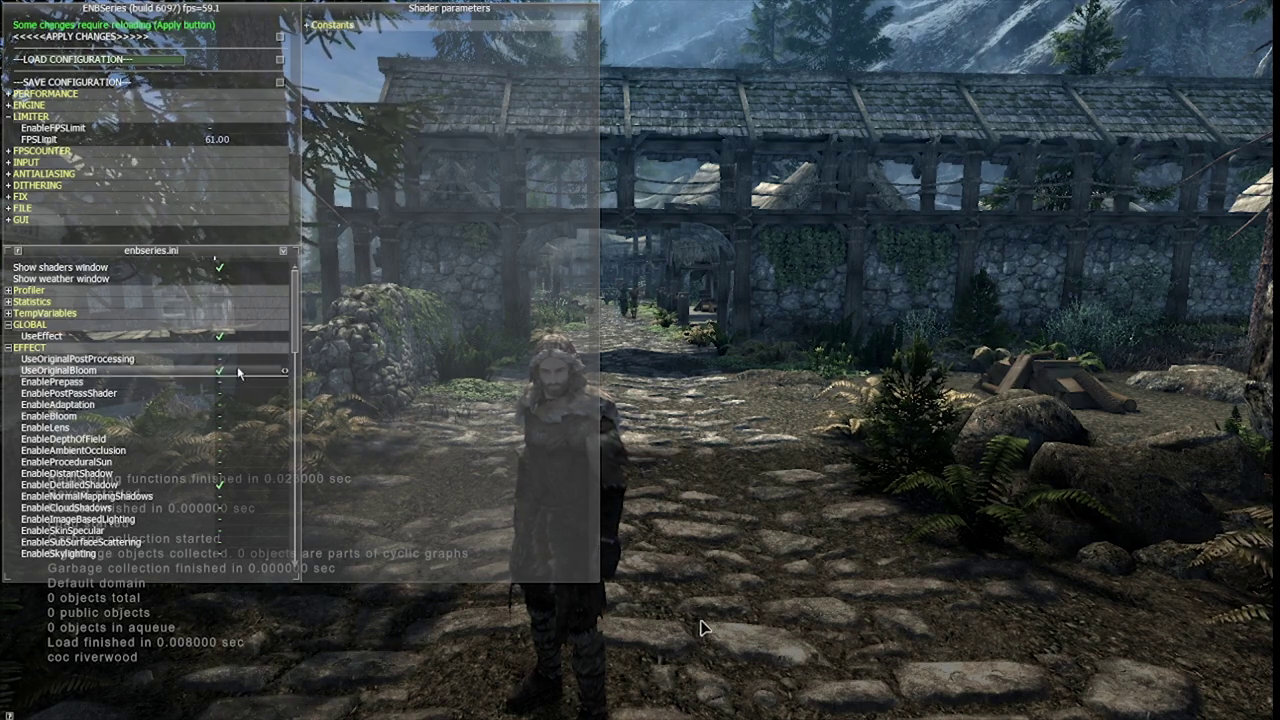
click(239, 377)
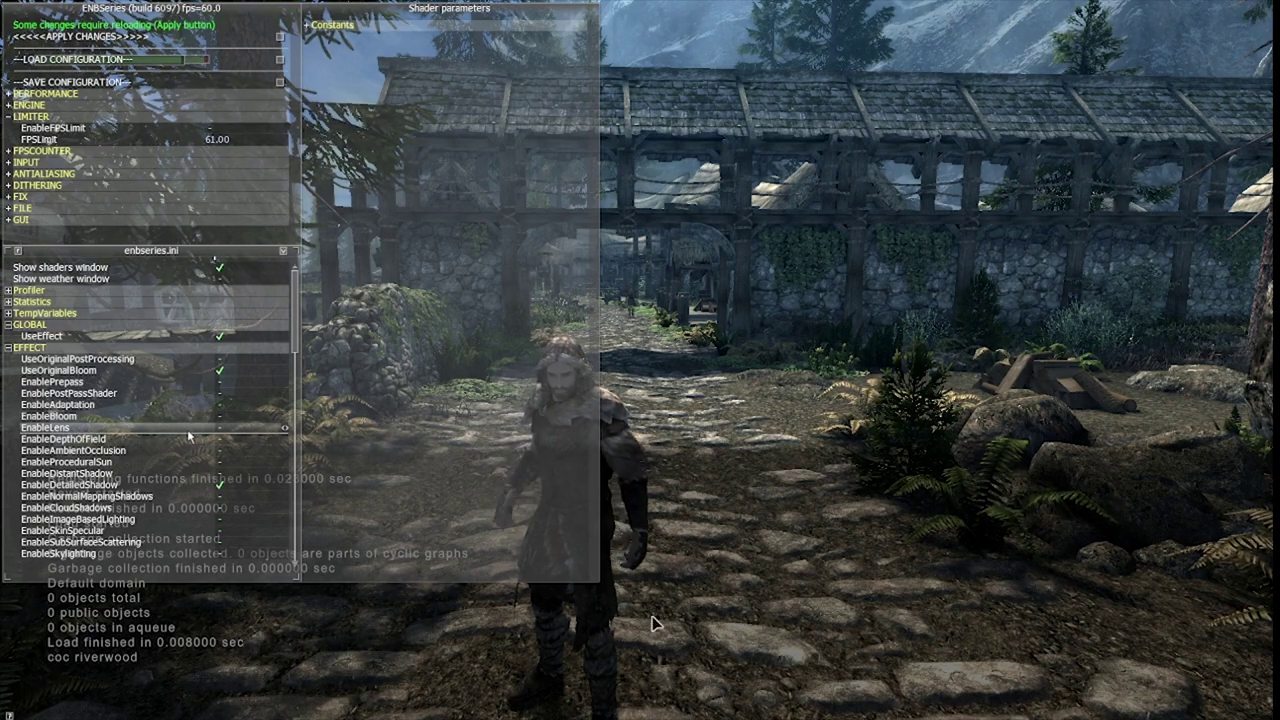
key(shift+Return)
key(grave)
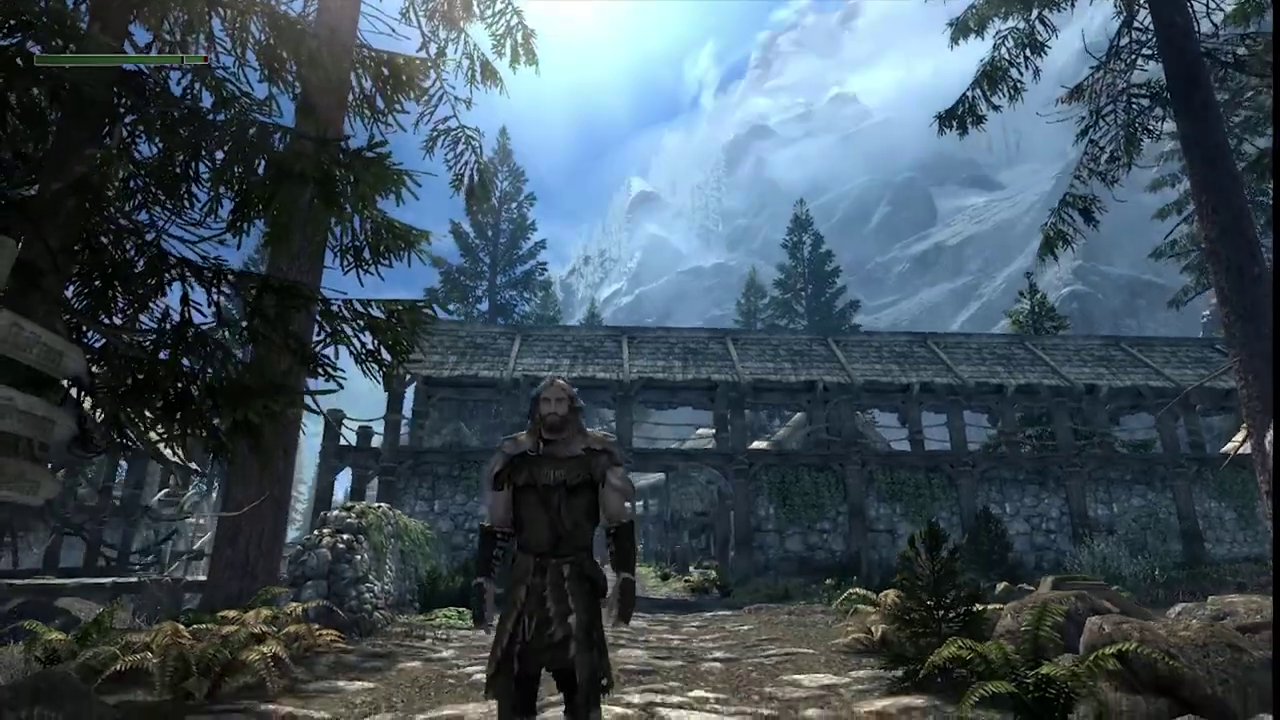
key(w)
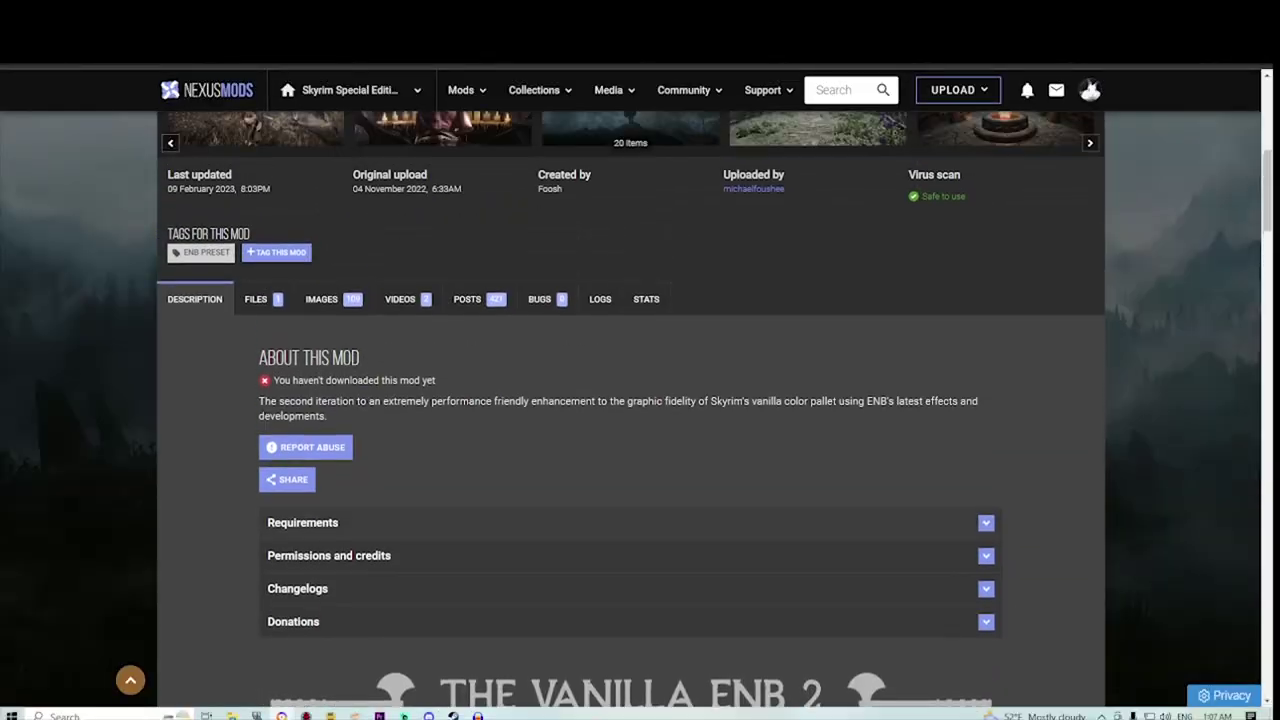
Step: Examine the title, images and description of The Vanilla ENB Two preset on its Nexus Mods page
scroll(630, 400, up, 5)
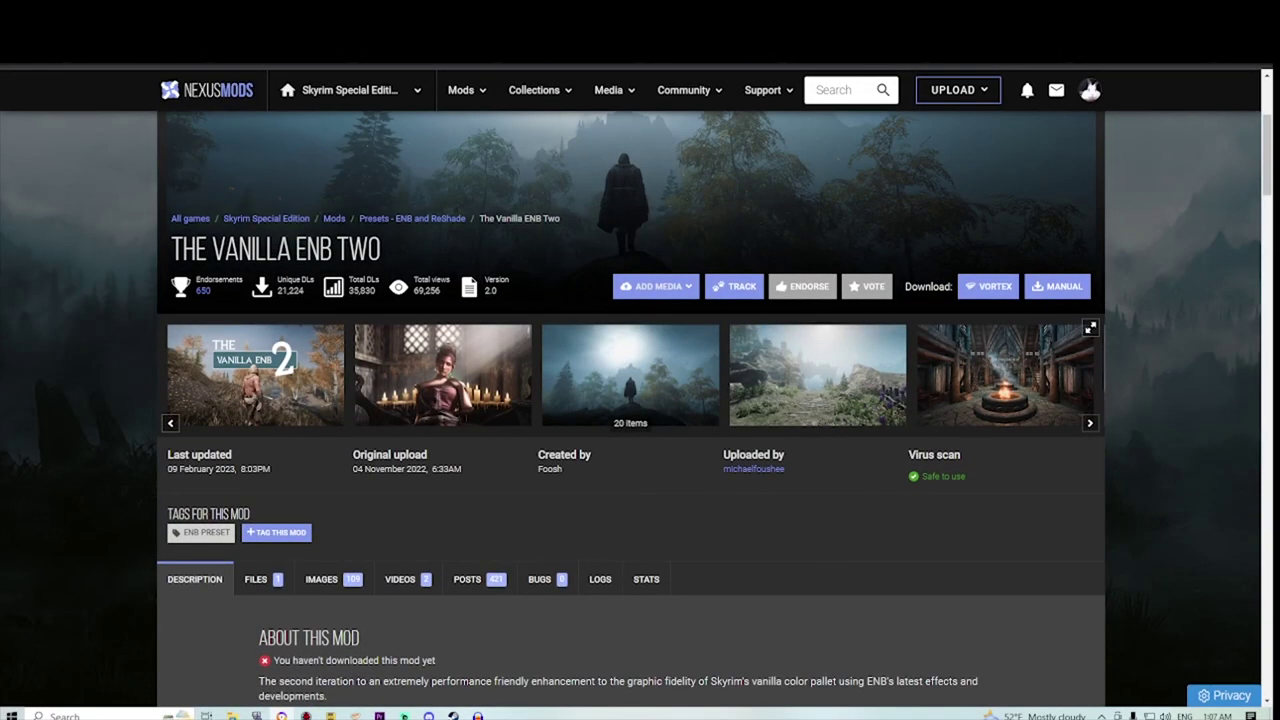
drag(172, 248, 382, 250)
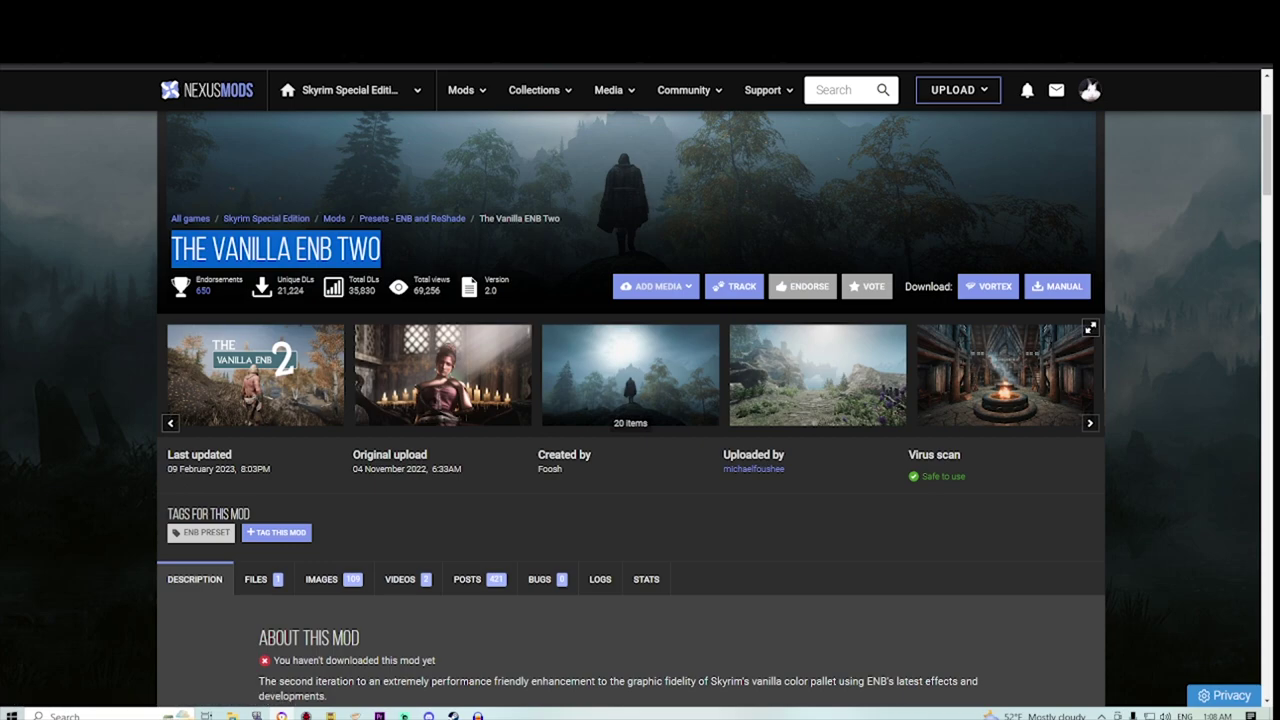
click(460, 250)
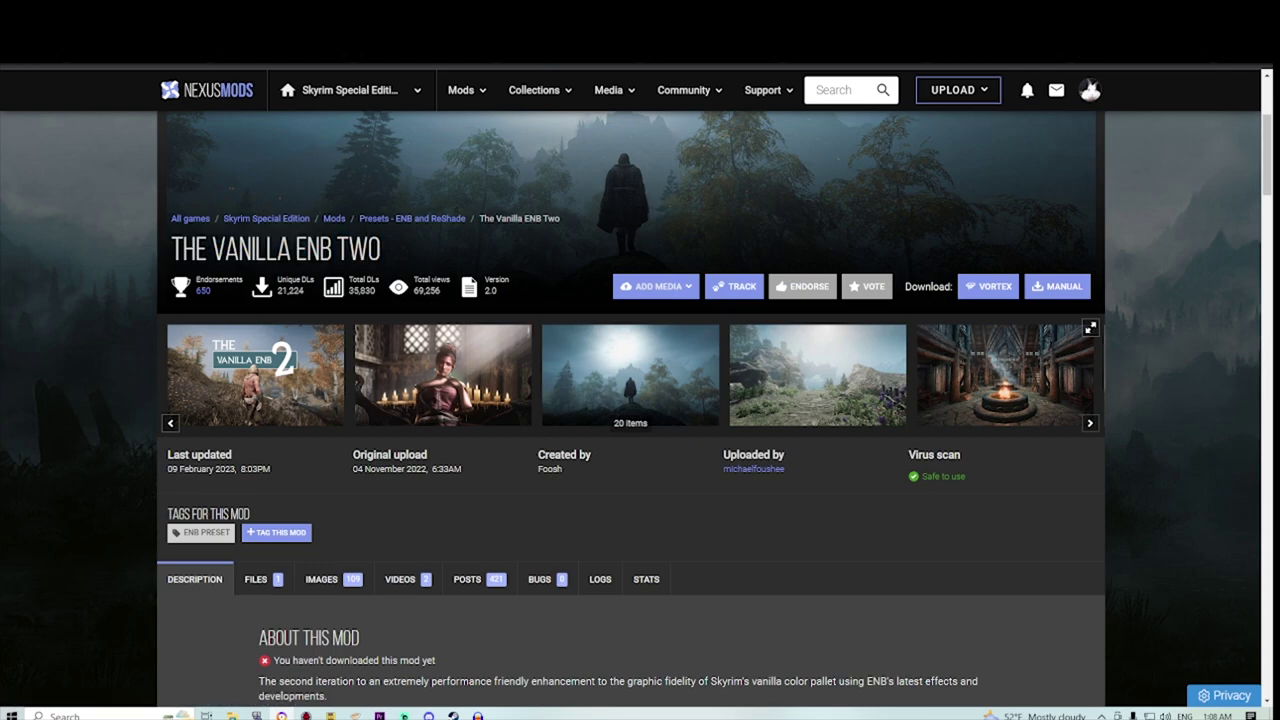
scroll(630, 400, down, 8)
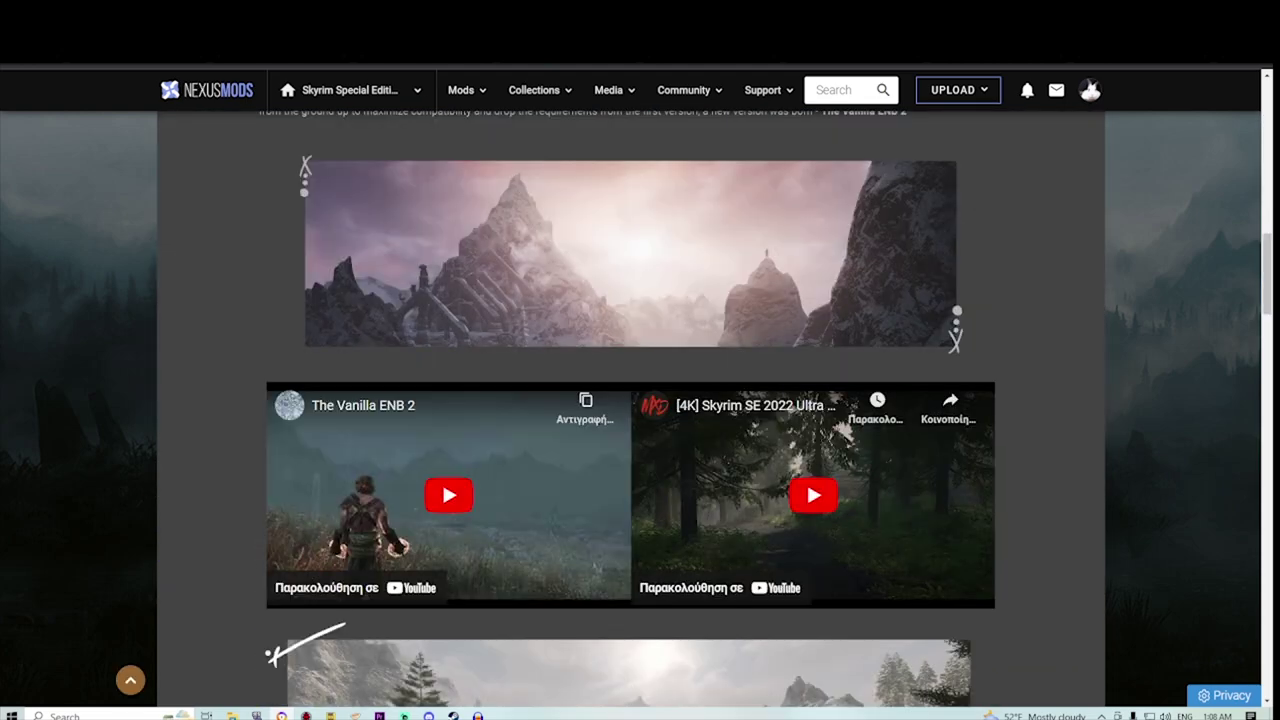
scroll(630, 400, up, 5)
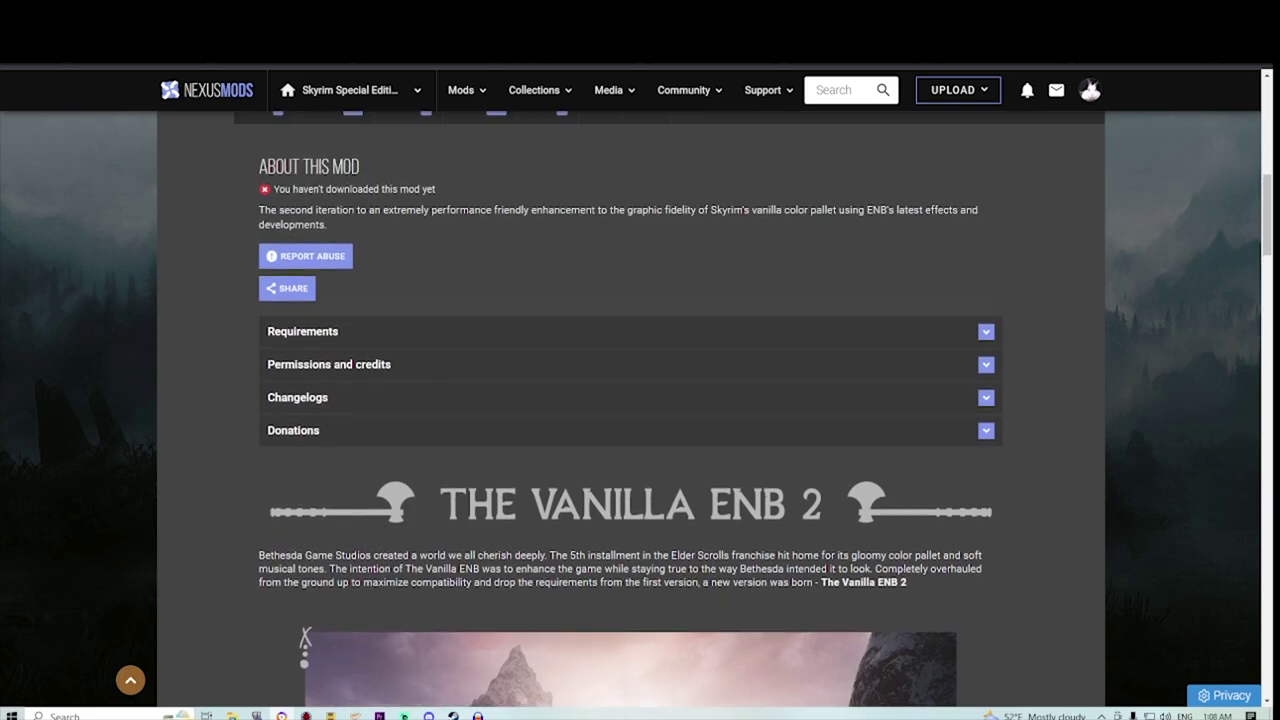
scroll(630, 400, up, 1)
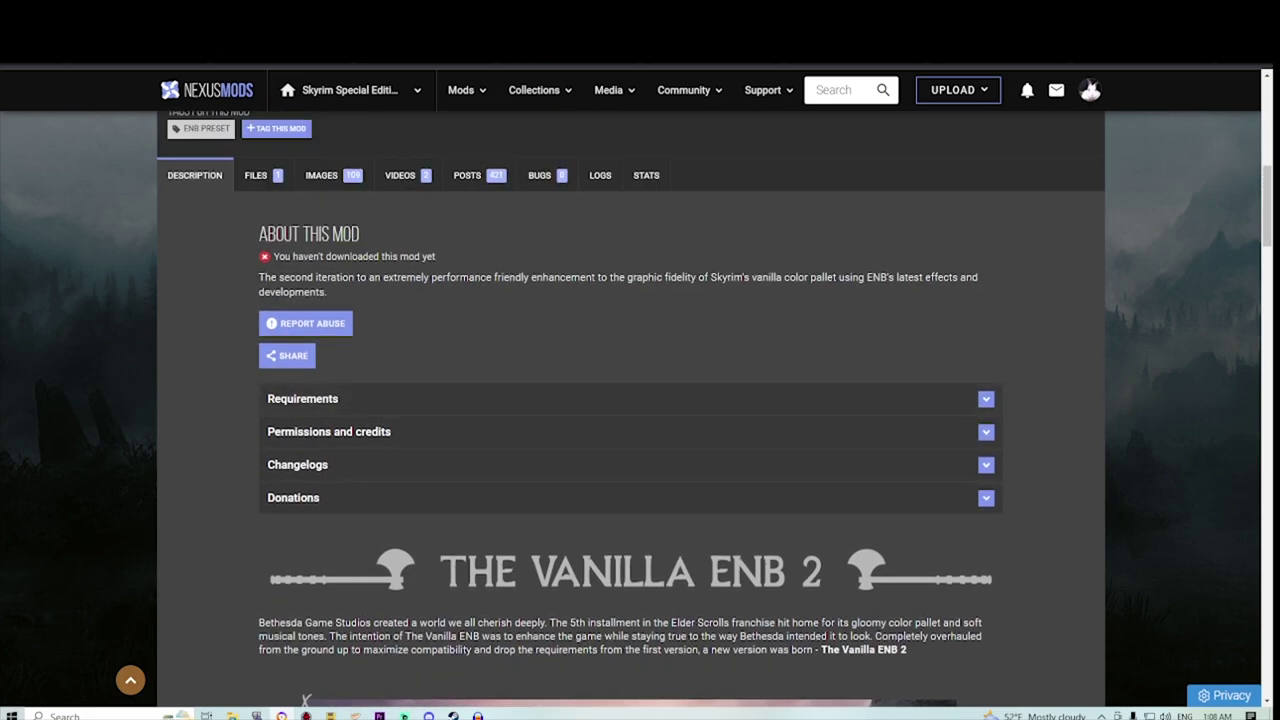
scroll(630, 400, up, 2)
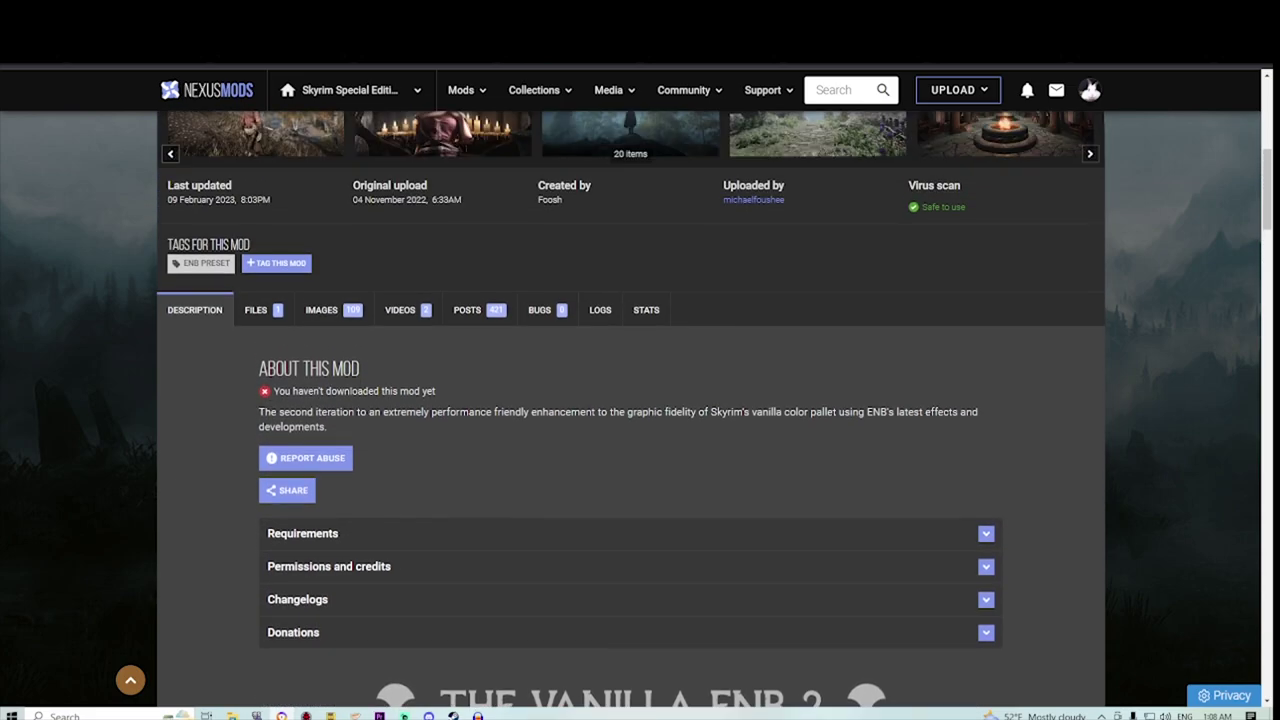
scroll(630, 400, up, 5)
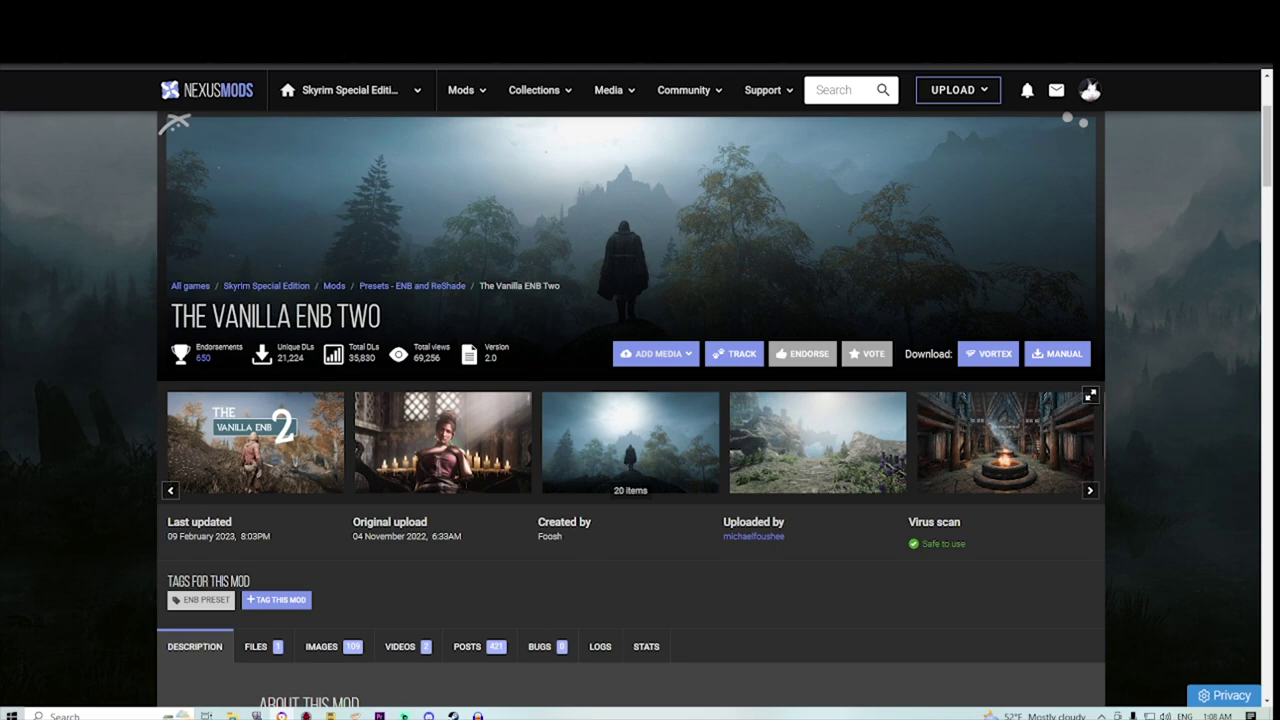
drag(382, 317, 308, 317)
scroll(308, 317, down, 2)
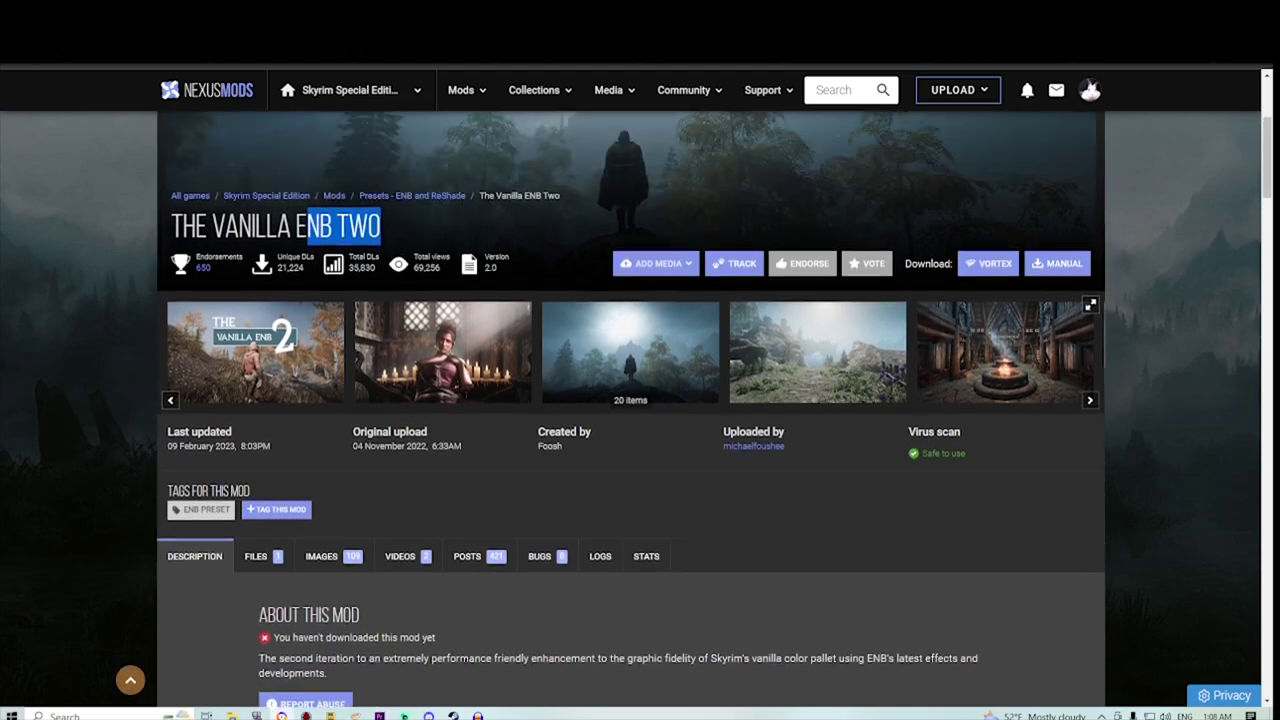
Step: Expand the preset's requirements and check which ENB Series version it needs
scroll(630, 400, down, 3)
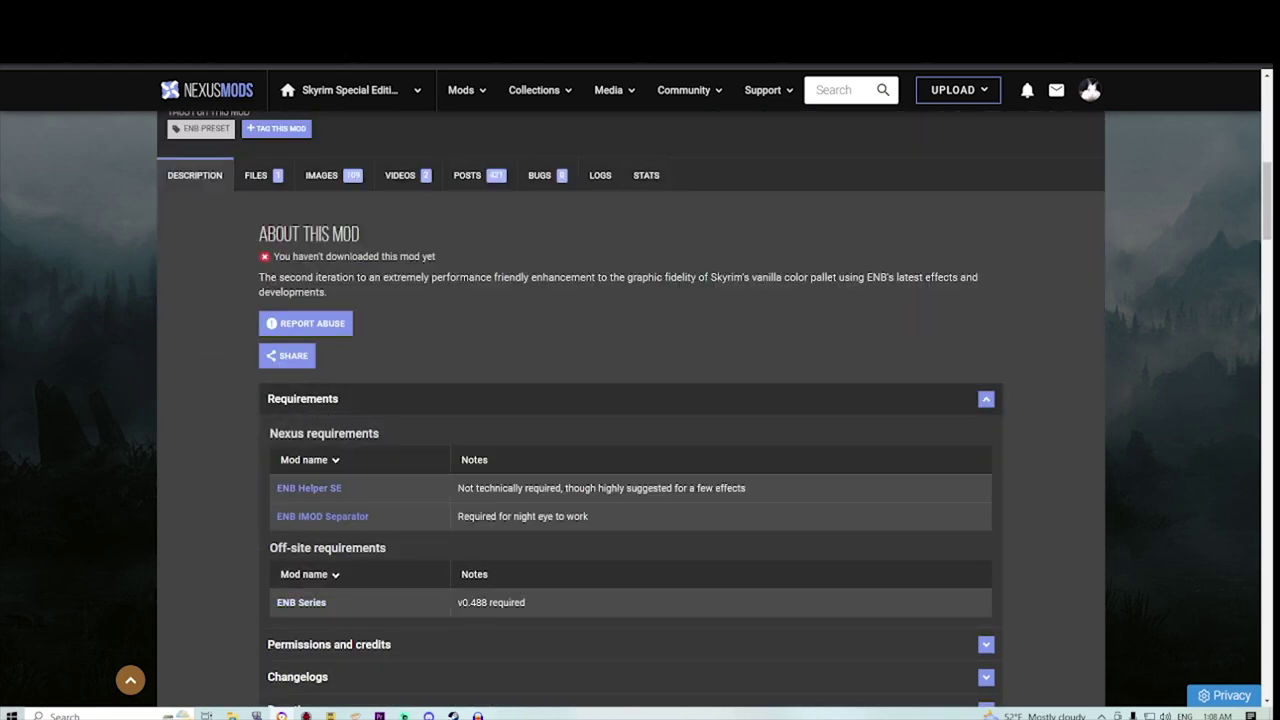
drag(327, 602, 277, 602)
drag(527, 602, 457, 602)
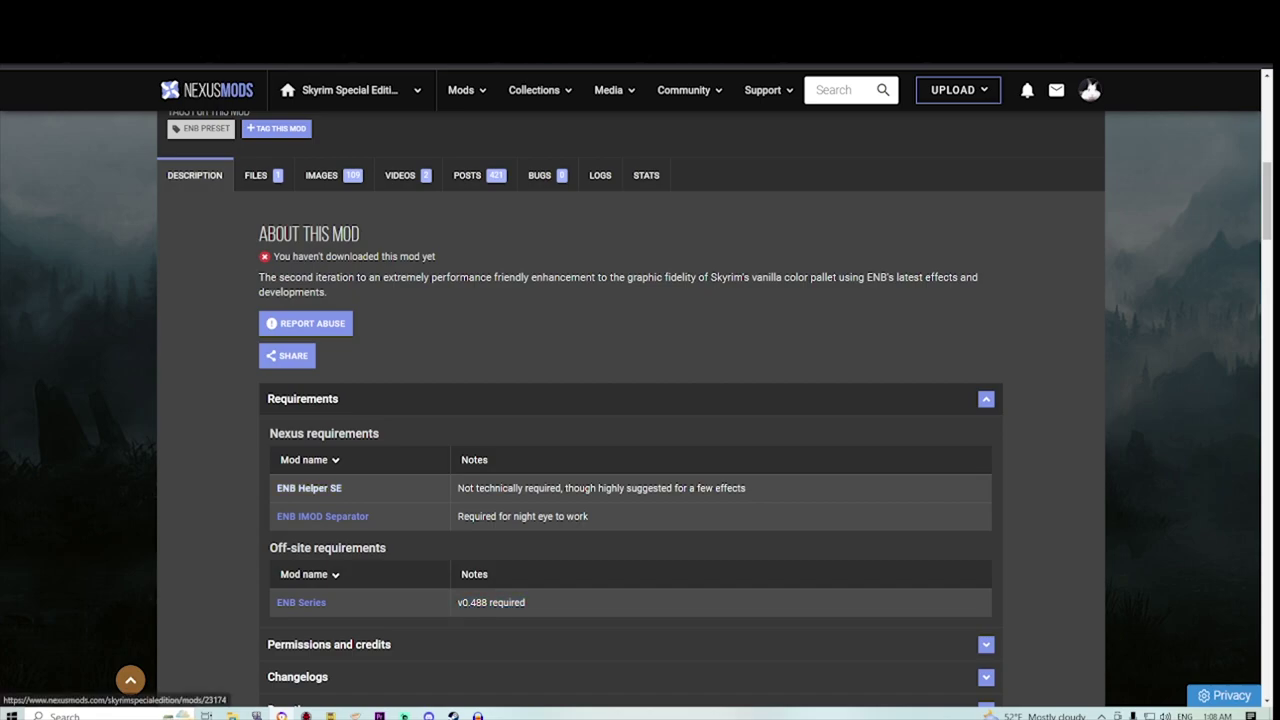
Step: Open the required ENB Helper SE and ENB IMOD Separator mods in new browser tabs and switch to the ENB Helper SE page
right_click(333, 488)
key(Escape)
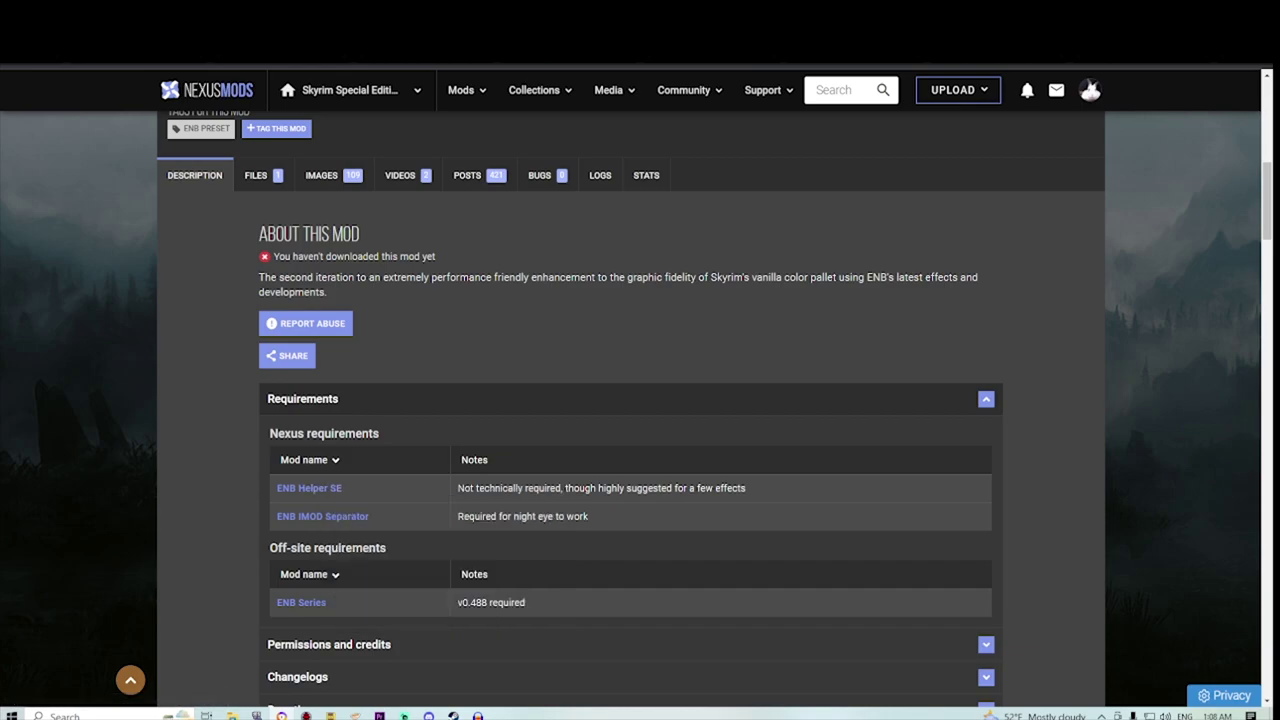
right_click(356, 521)
click(380, 531)
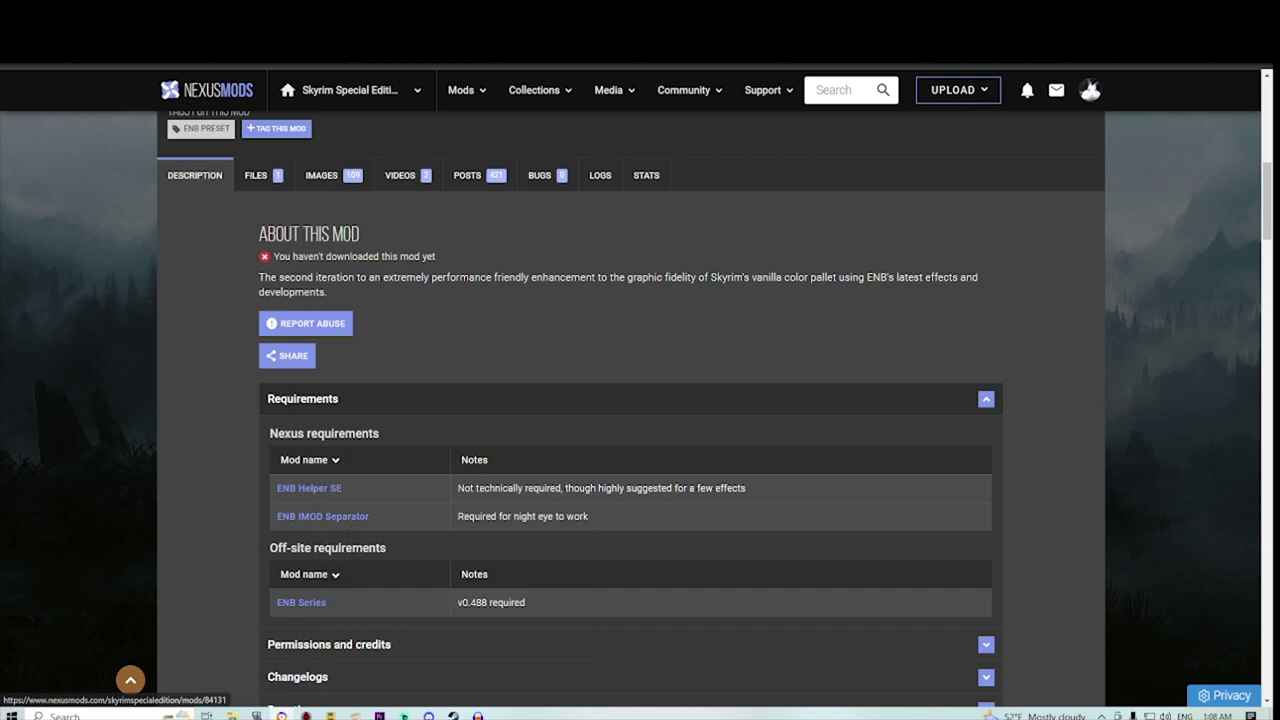
key(ctrl+Tab)
scroll(630, 400, down, 2)
scroll(630, 400, down, 2)
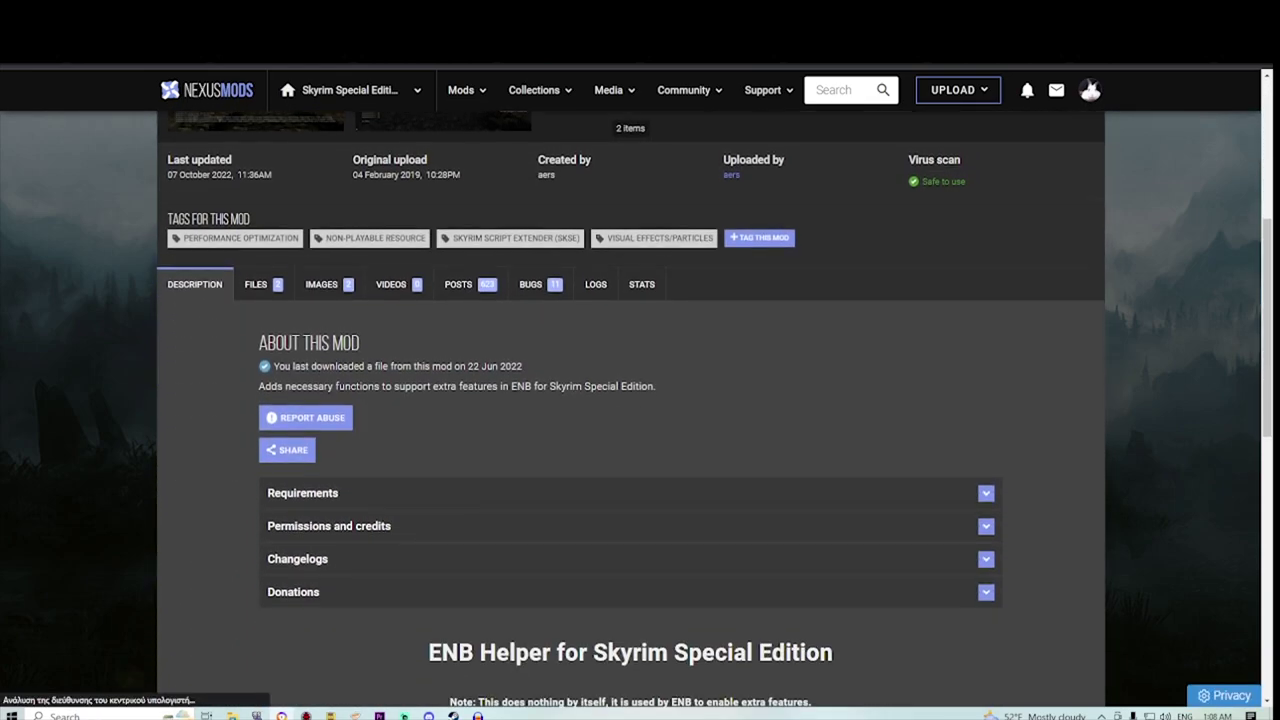
Step: Start the free mod manager download of ENB Helper SE 1.5 for SSE 1.5.97 from the mod's files
click(303, 493)
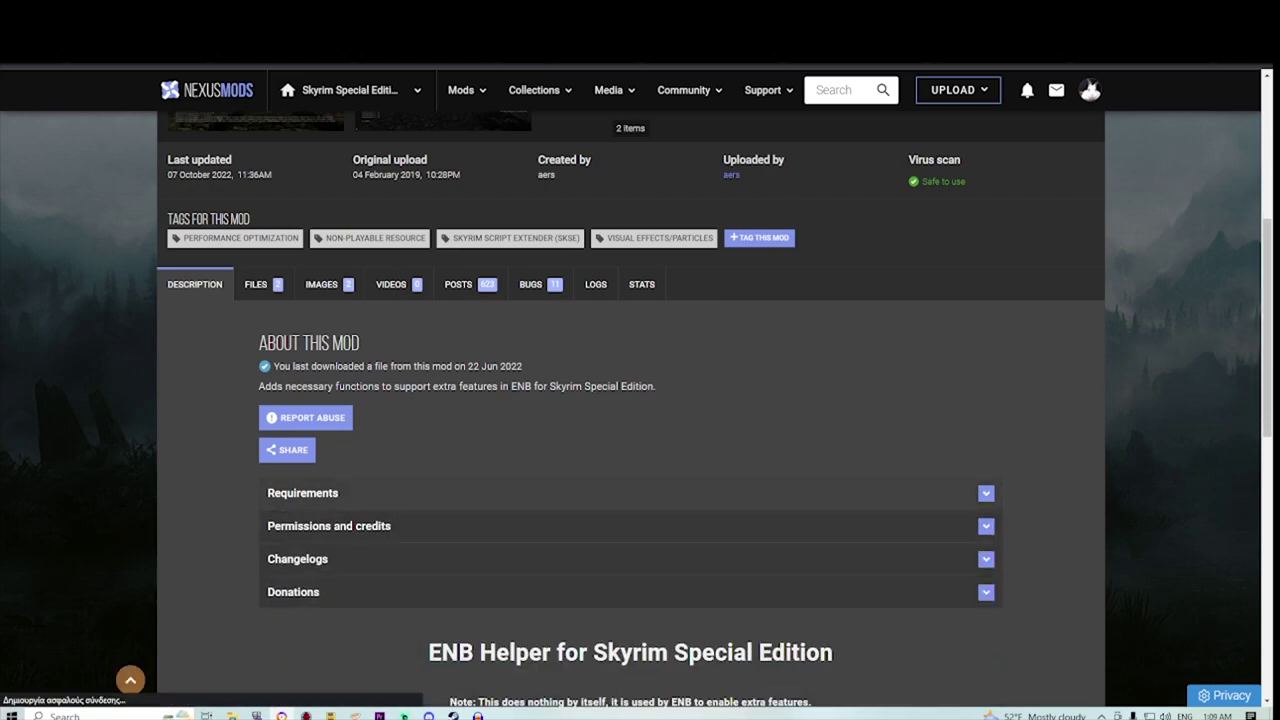
click(258, 285)
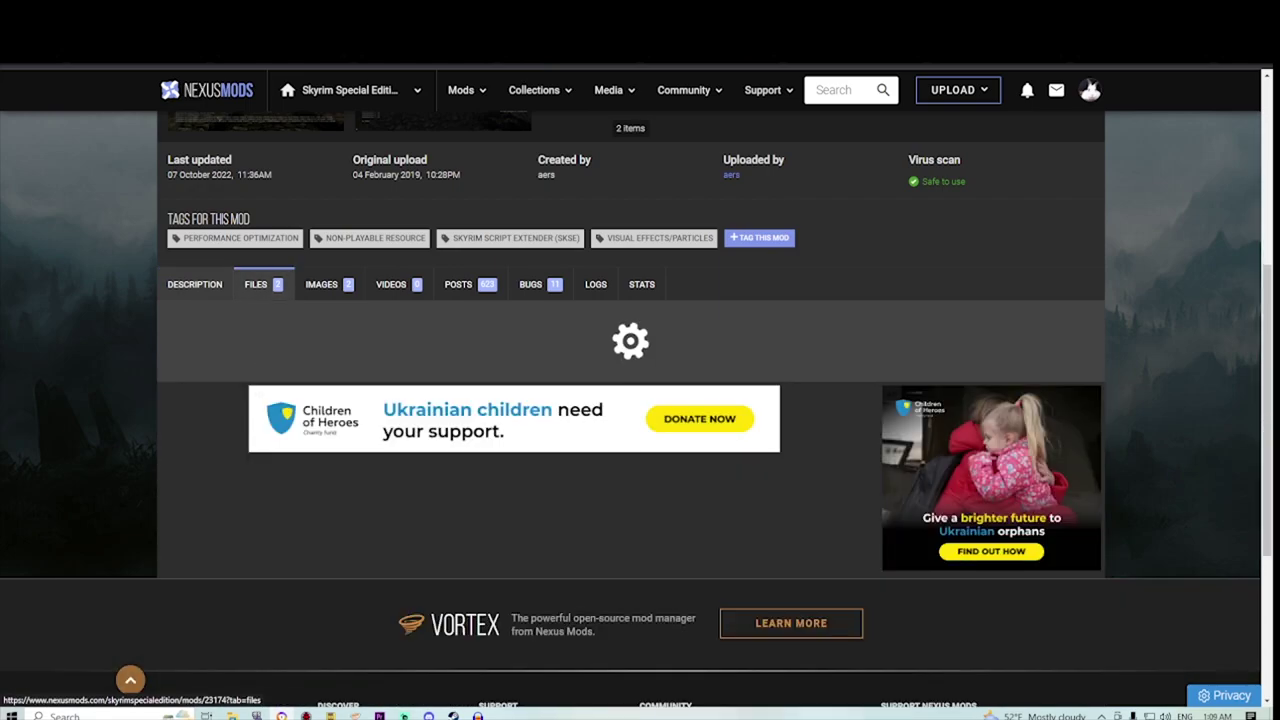
scroll(342, 390, down, 2)
click(342, 390)
drag(478, 308, 285, 308)
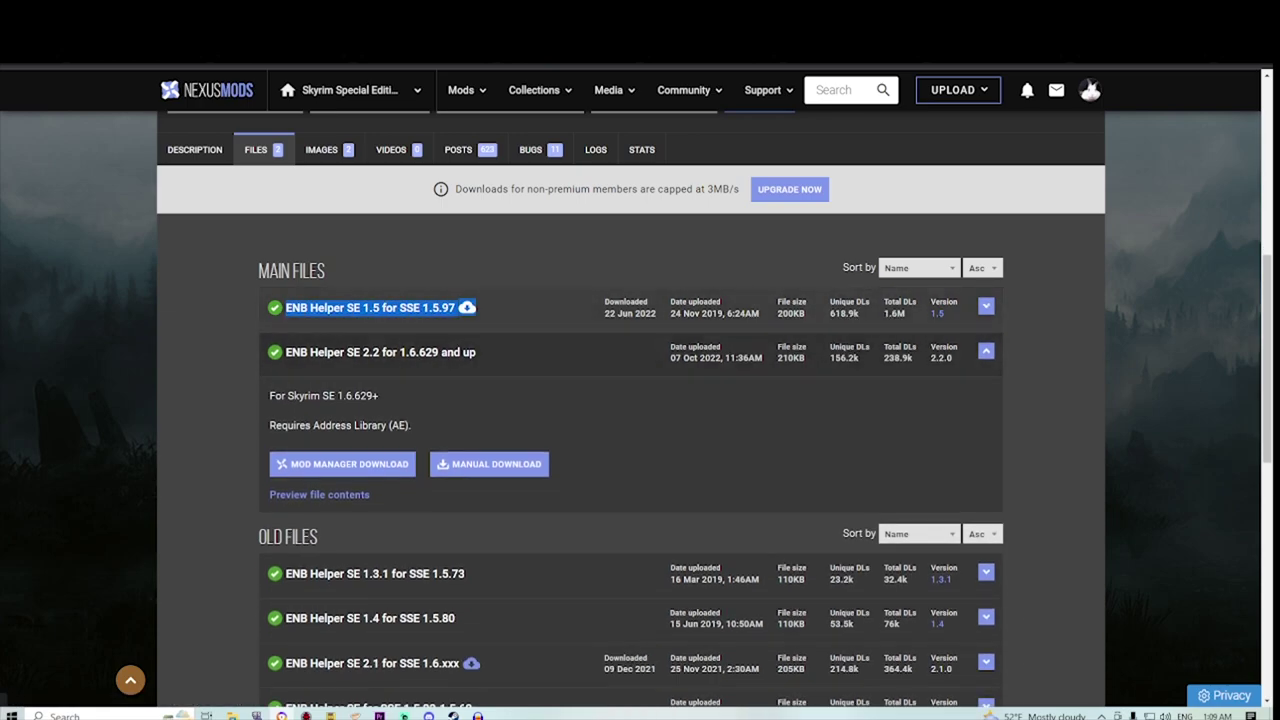
click(371, 309)
click(342, 390)
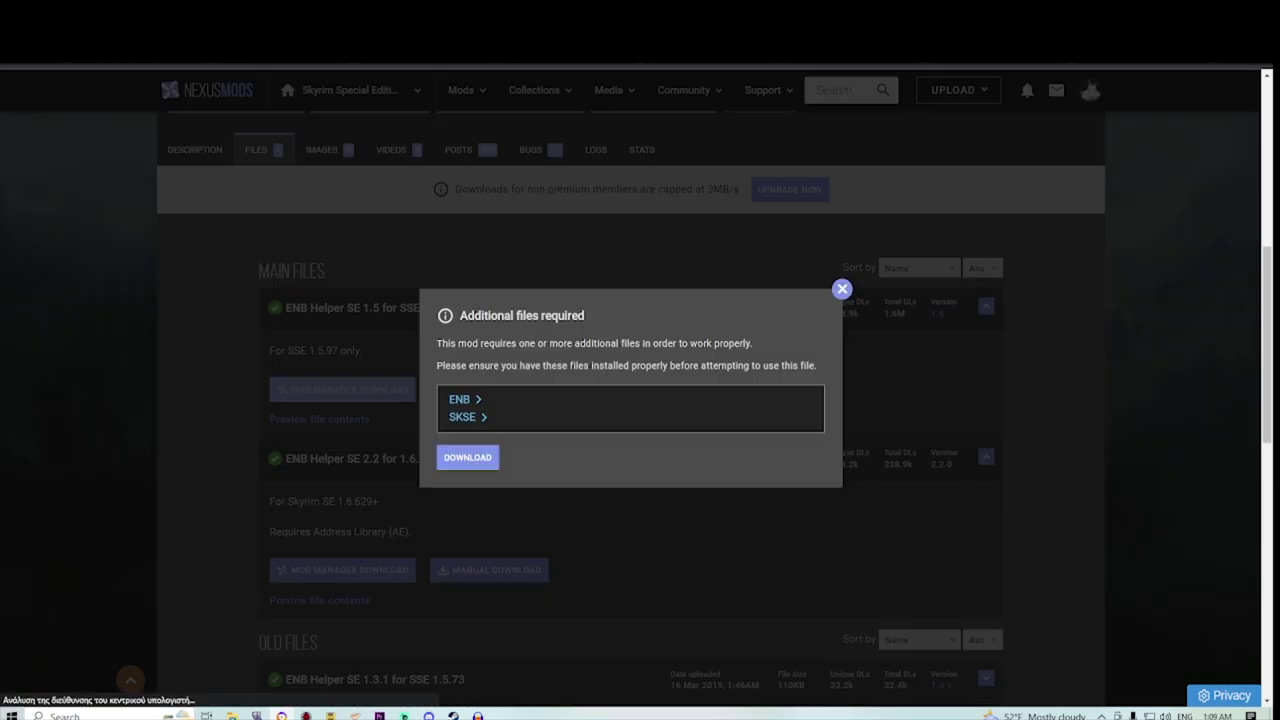
click(468, 457)
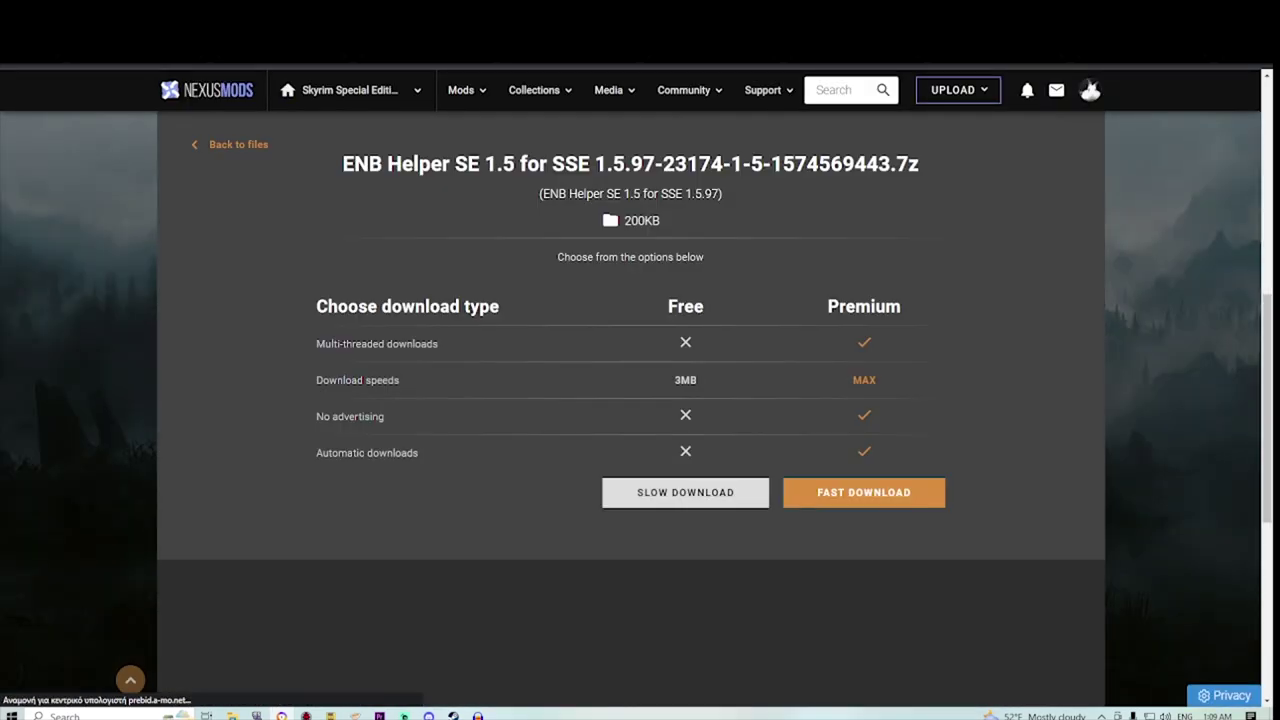
click(686, 491)
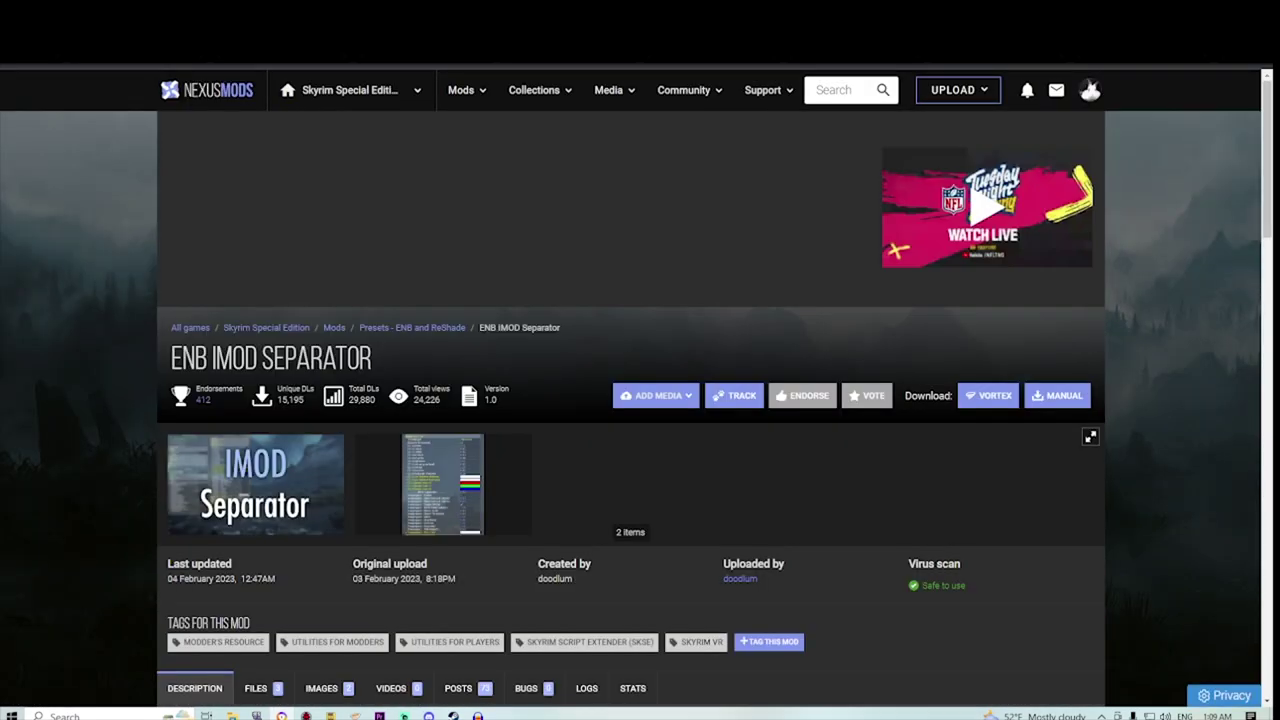
Step: Check the ENB IMOD Separator mod's description and requirements, and confirm downloading the ENB Helper SE 1.5 file again in Vortex
scroll(630, 430, down, 7)
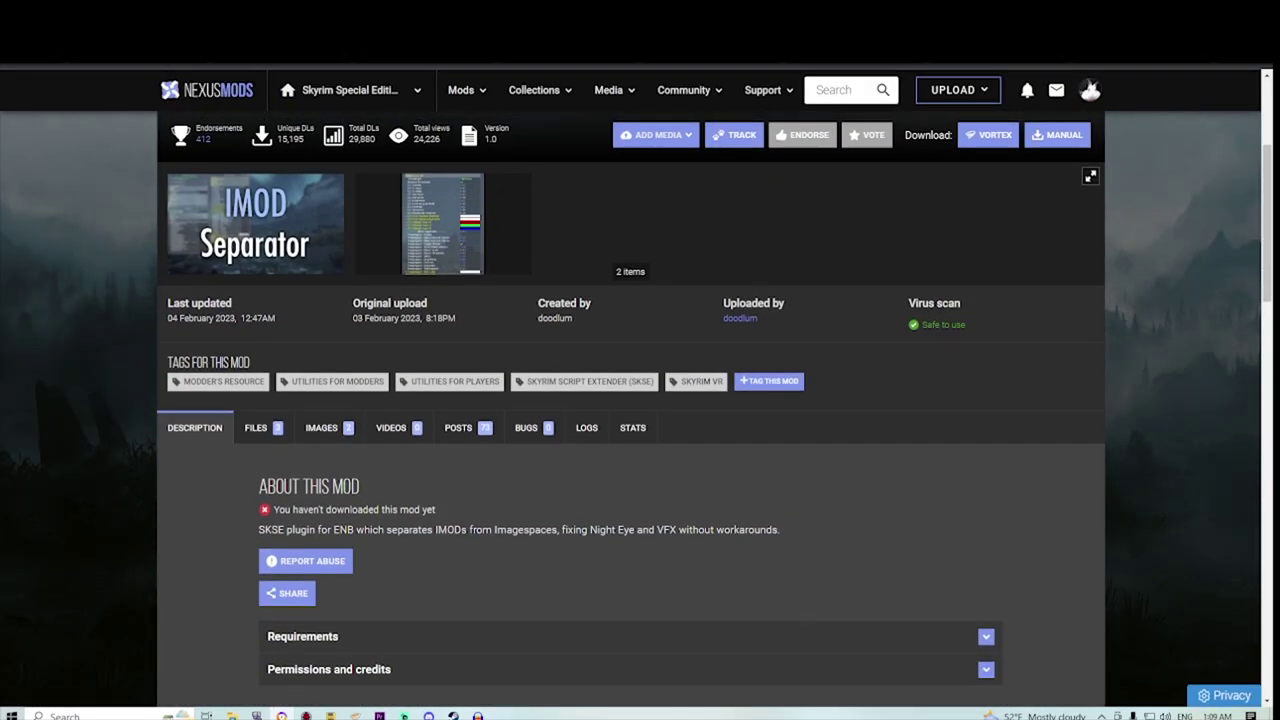
click(630, 430)
click(630, 430)
scroll(630, 400, up, 1)
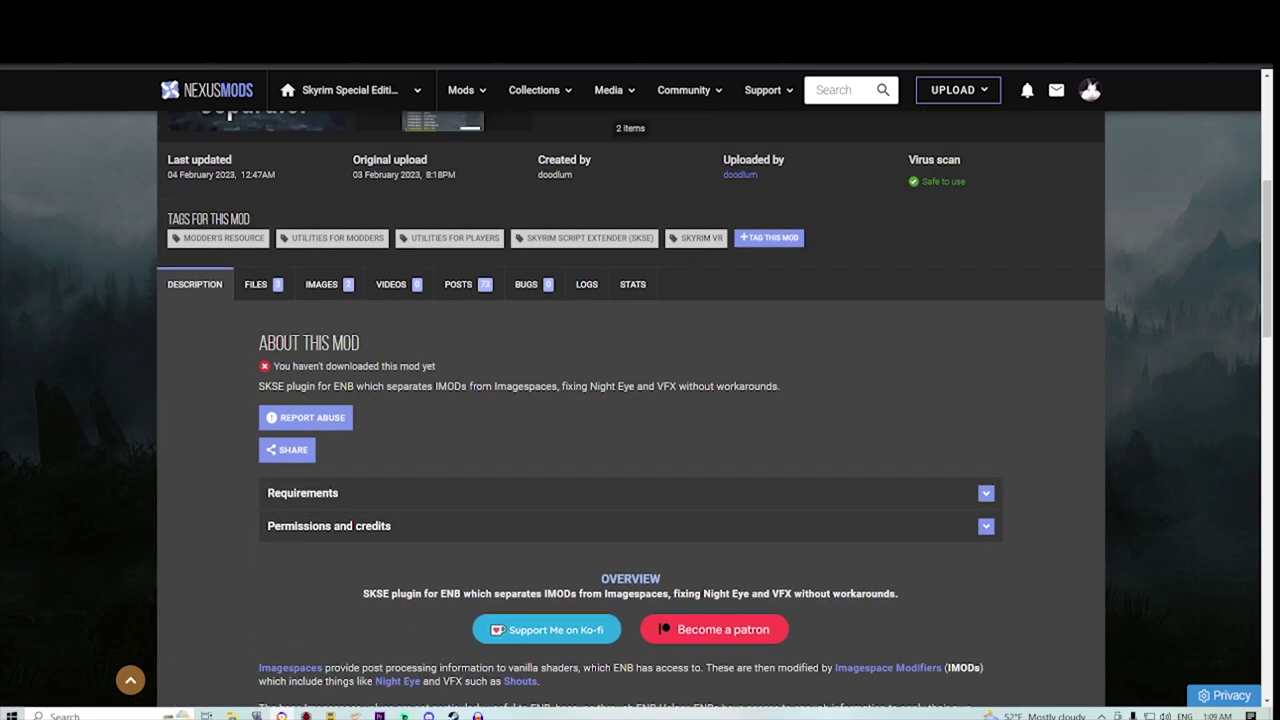
click(380, 493)
drag(370, 641, 276, 641)
click(264, 641)
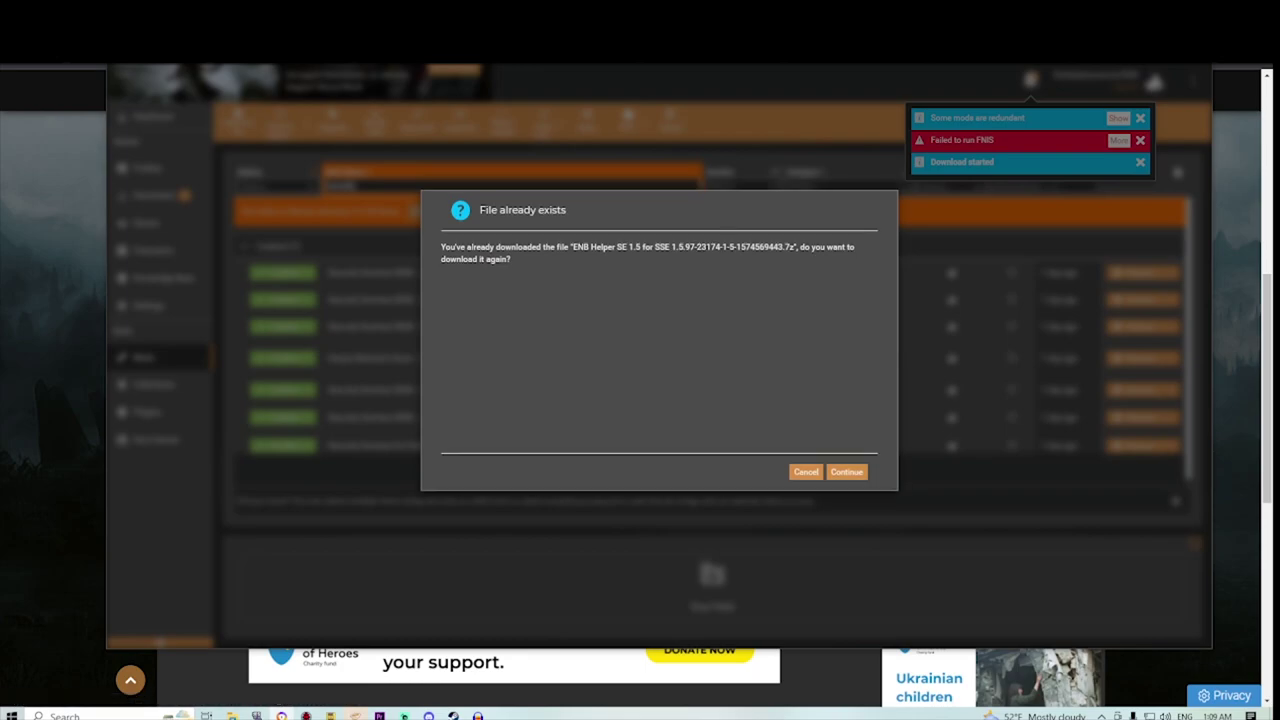
click(847, 472)
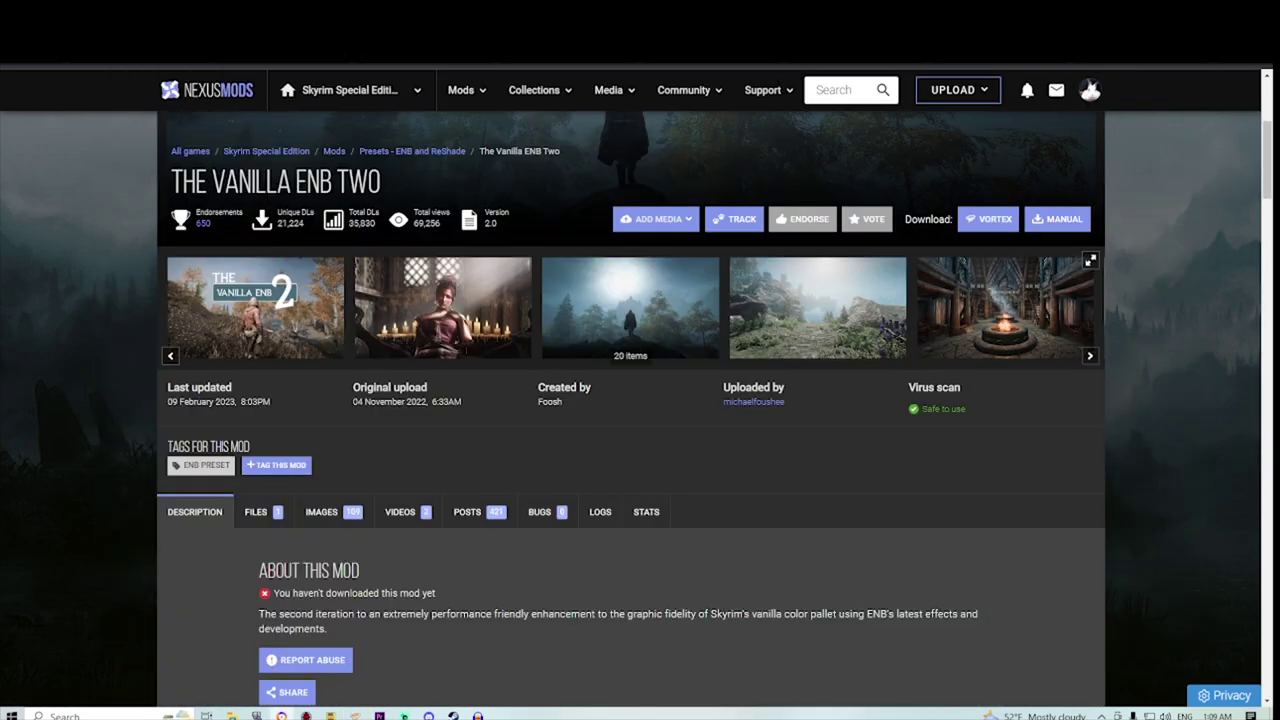
Step: Return to The Vanilla ENB Two page and read its introduction, 2023 Update notes and features
scroll(630, 400, down, 7)
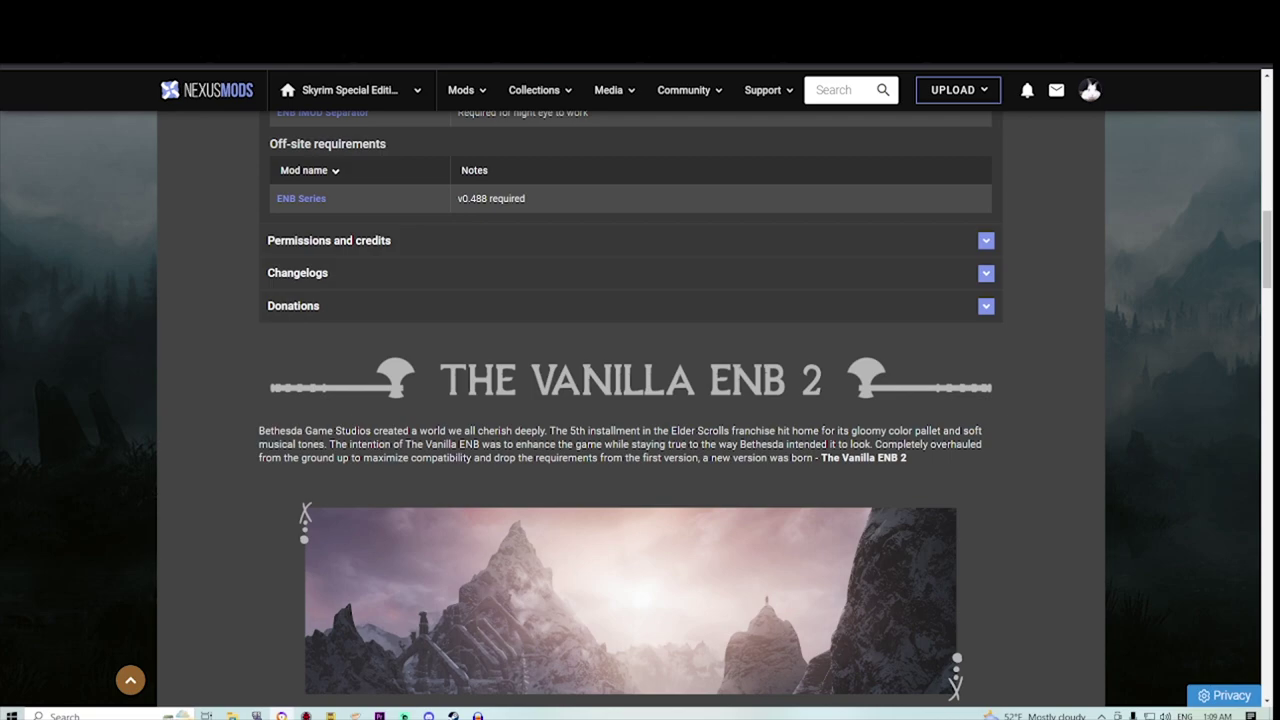
scroll(630, 400, down, 1)
drag(260, 364, 909, 391)
click(909, 392)
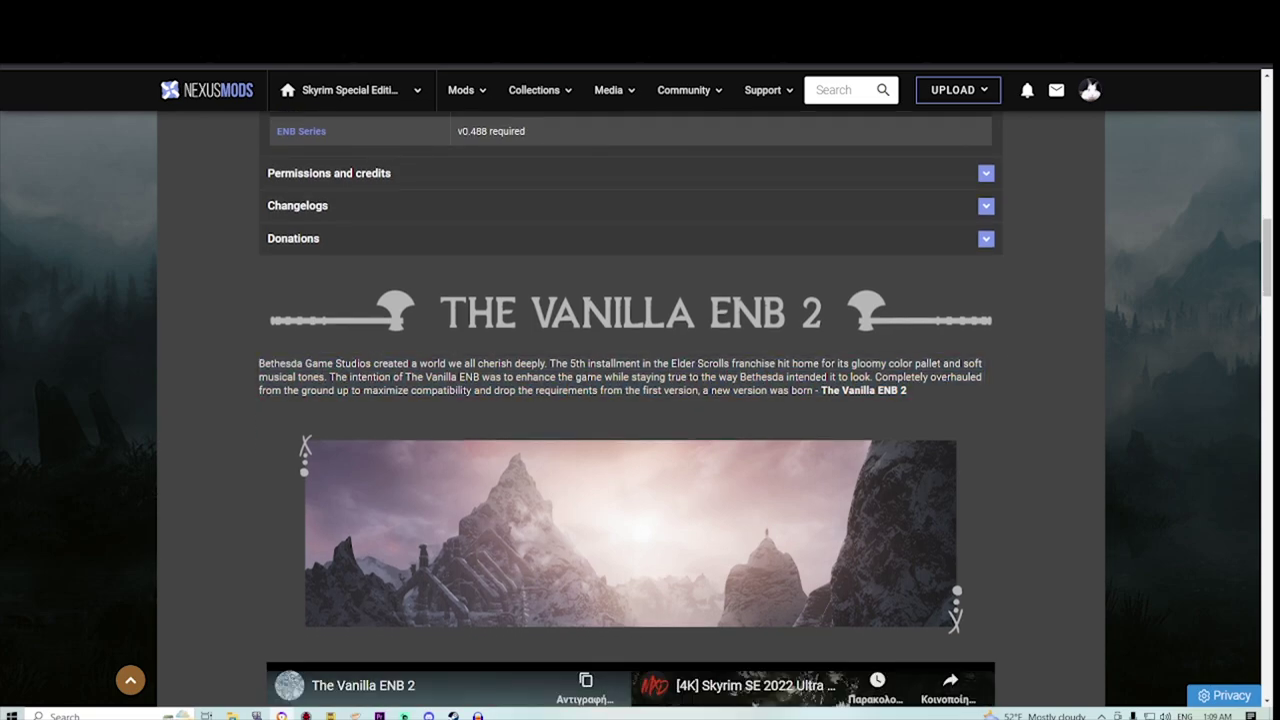
scroll(630, 400, down, 10)
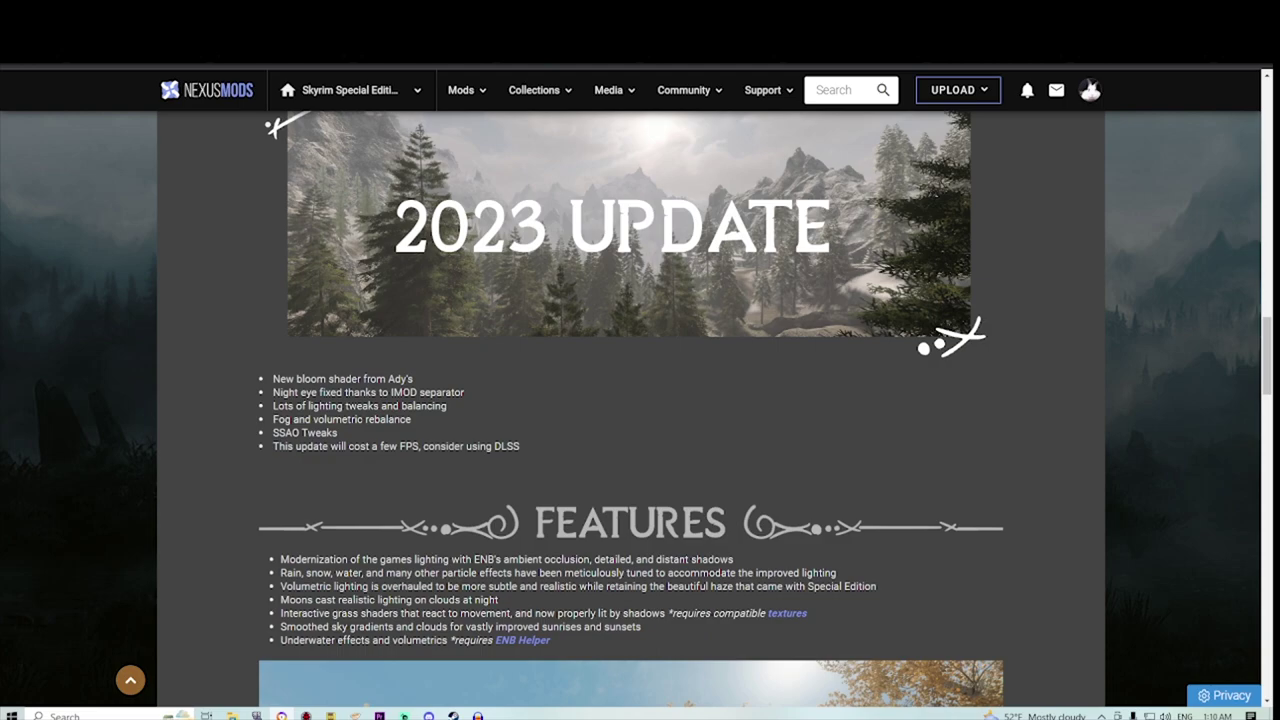
drag(273, 379, 442, 446)
scroll(442, 446, down, 1)
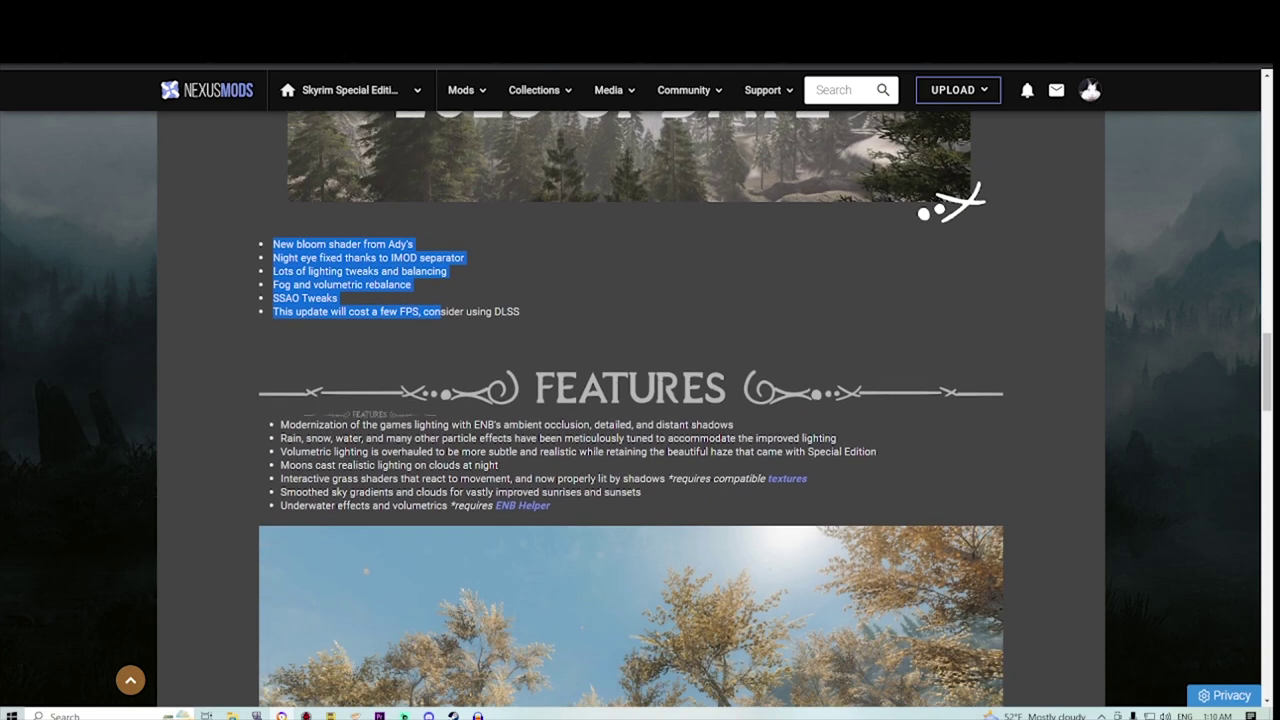
Step: Read the preset's installation instructions and the overview of files that go in the game folder
scroll(640, 410, down, 5)
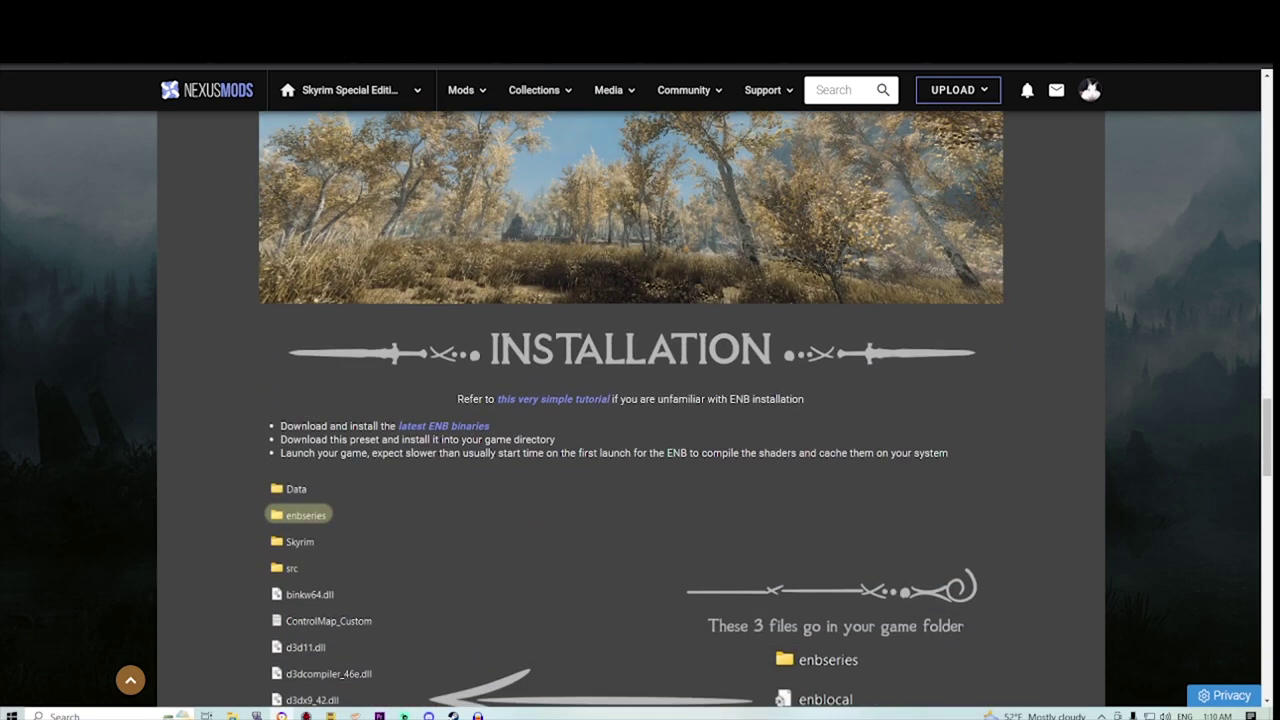
drag(279, 425, 601, 453)
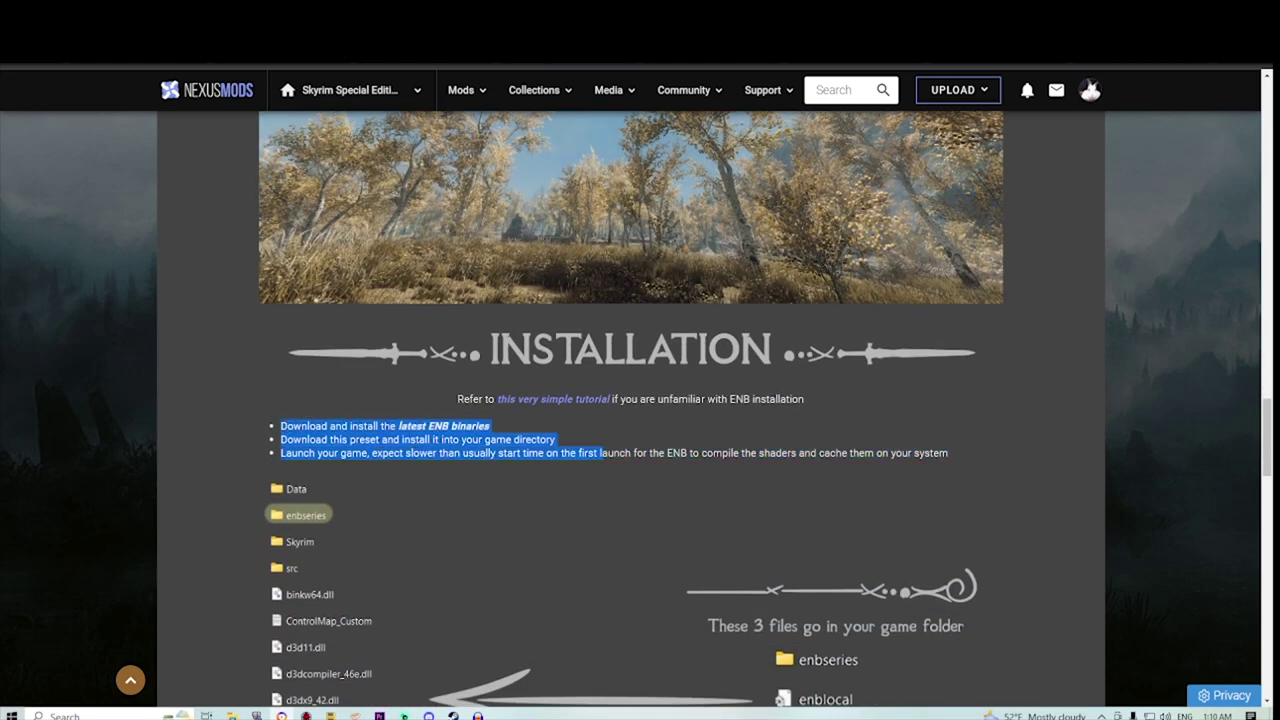
scroll(601, 453, down, 2)
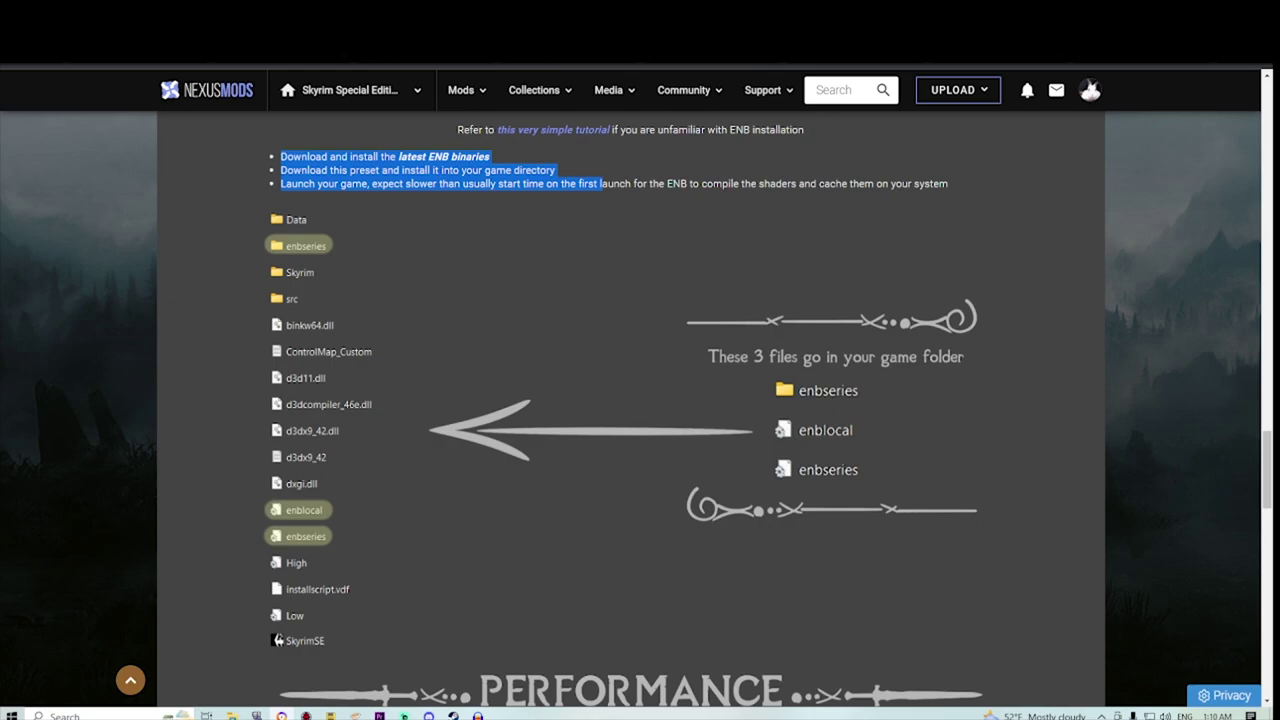
Step: Read the preset's performance notes on SSAO and its default effect configuration
scroll(640, 410, down, 3)
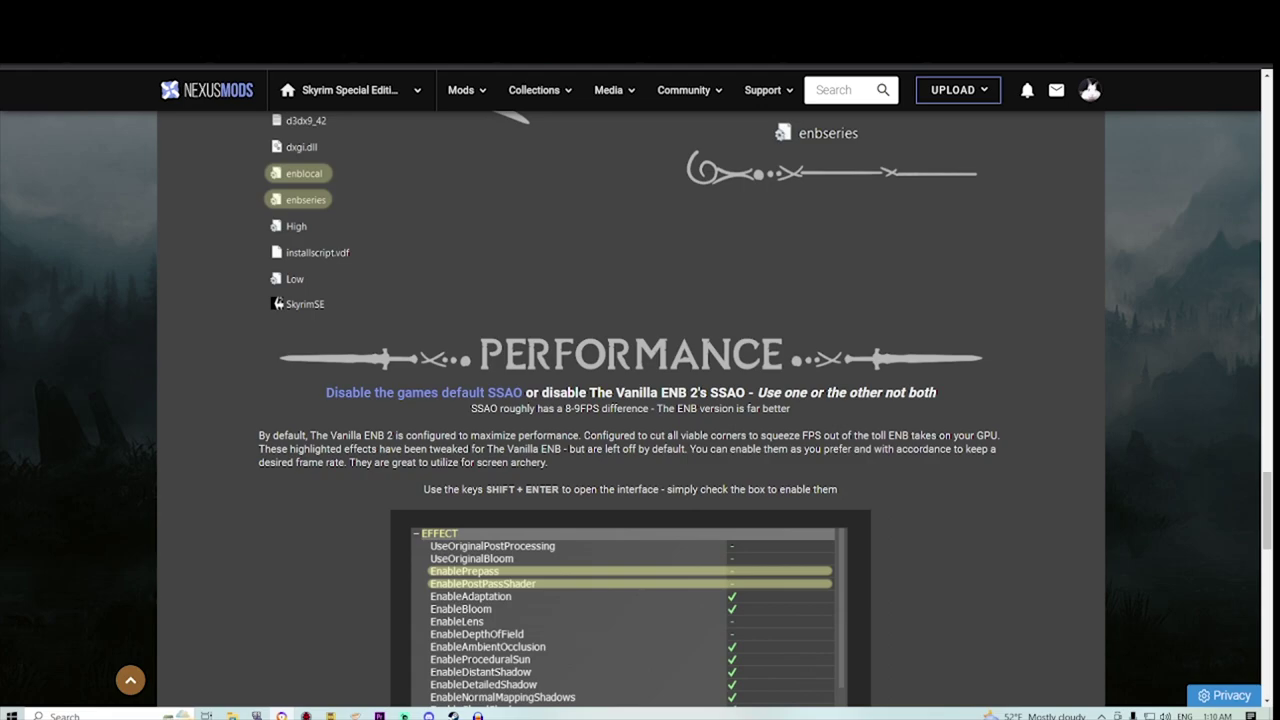
triple_click(630, 409)
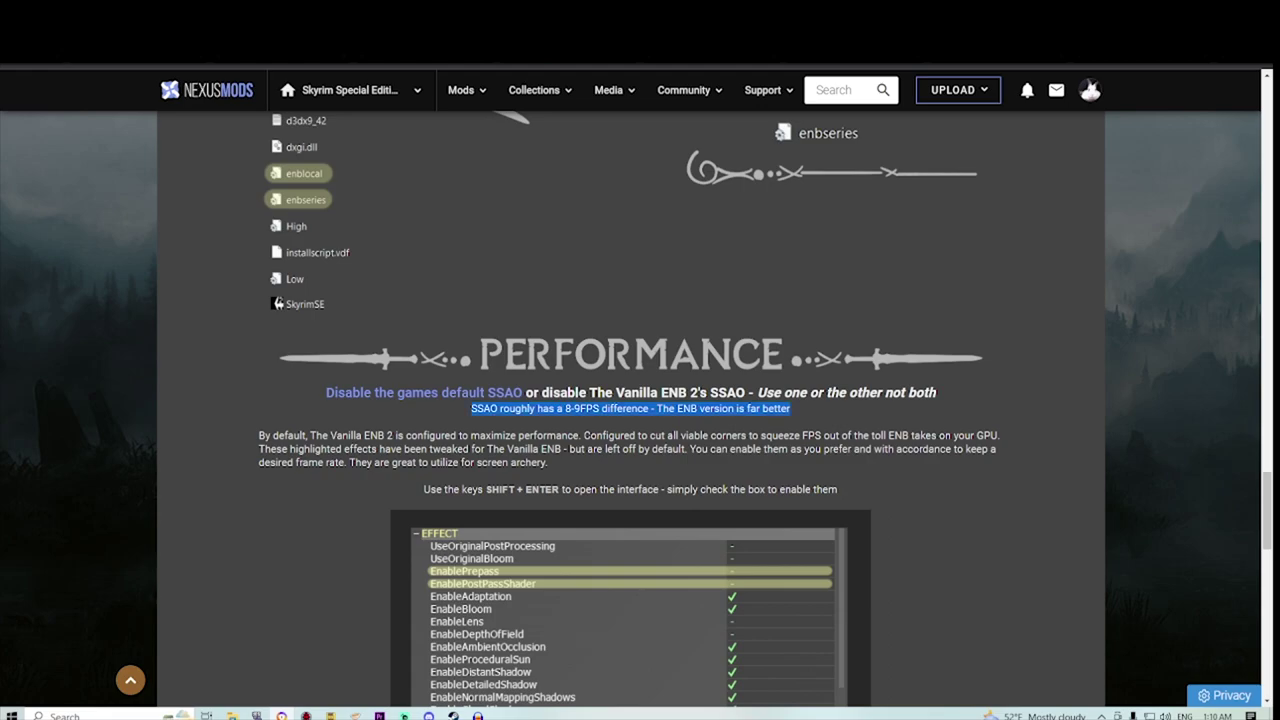
drag(709, 392, 736, 392)
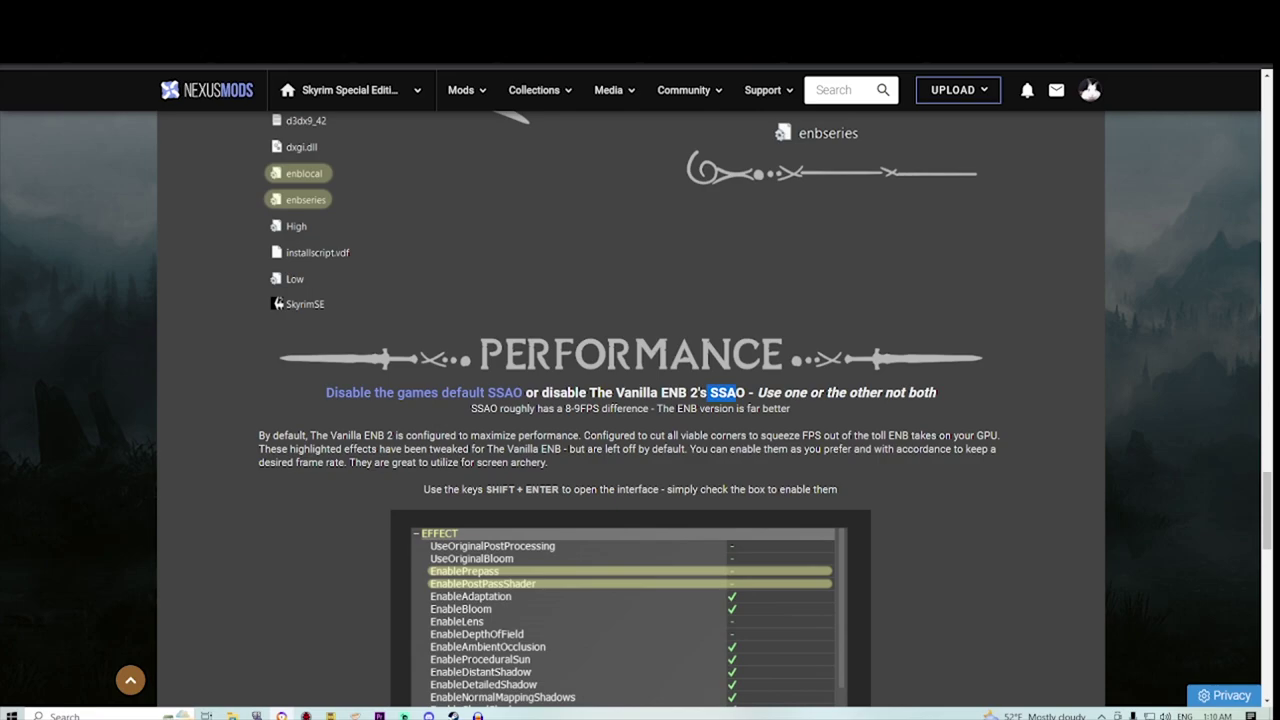
scroll(630, 400, down, 3)
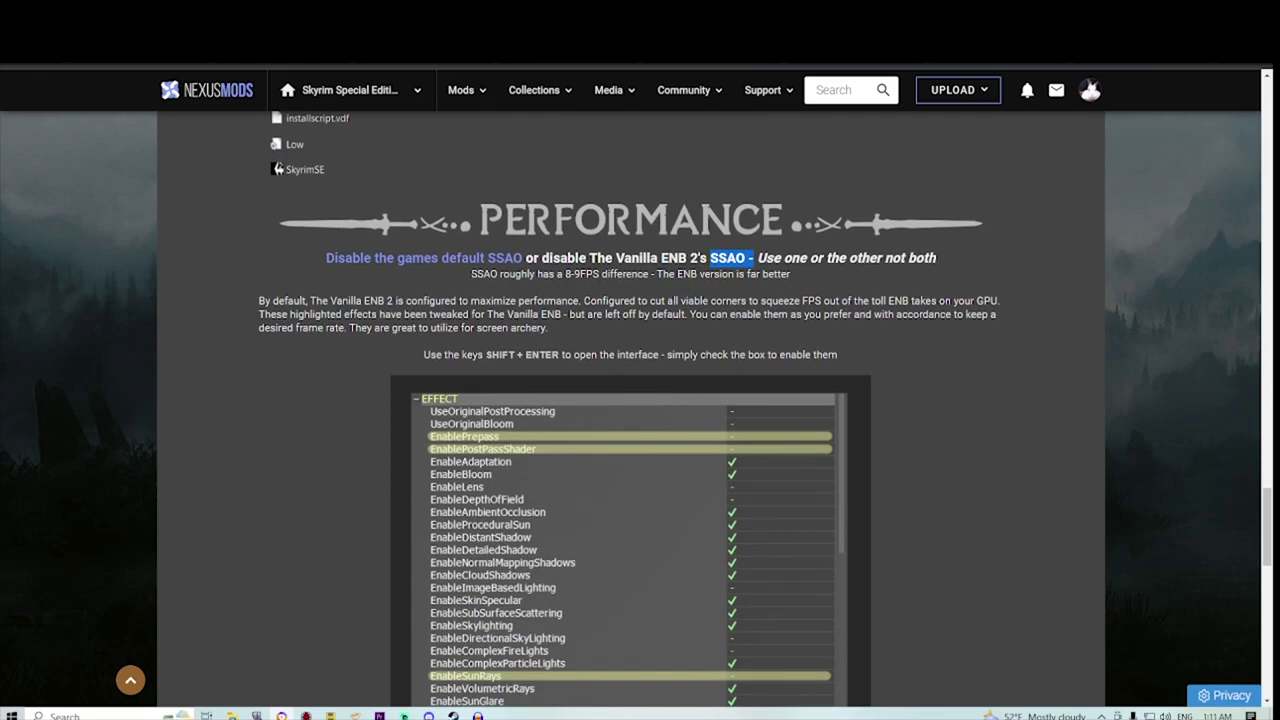
drag(259, 301, 566, 314)
click(418, 301)
click(566, 314)
Step: Examine the preset's highlighted optional effects and the explanations of EnablePrepass and EnableRainWetSurfaces
scroll(630, 400, down, 3)
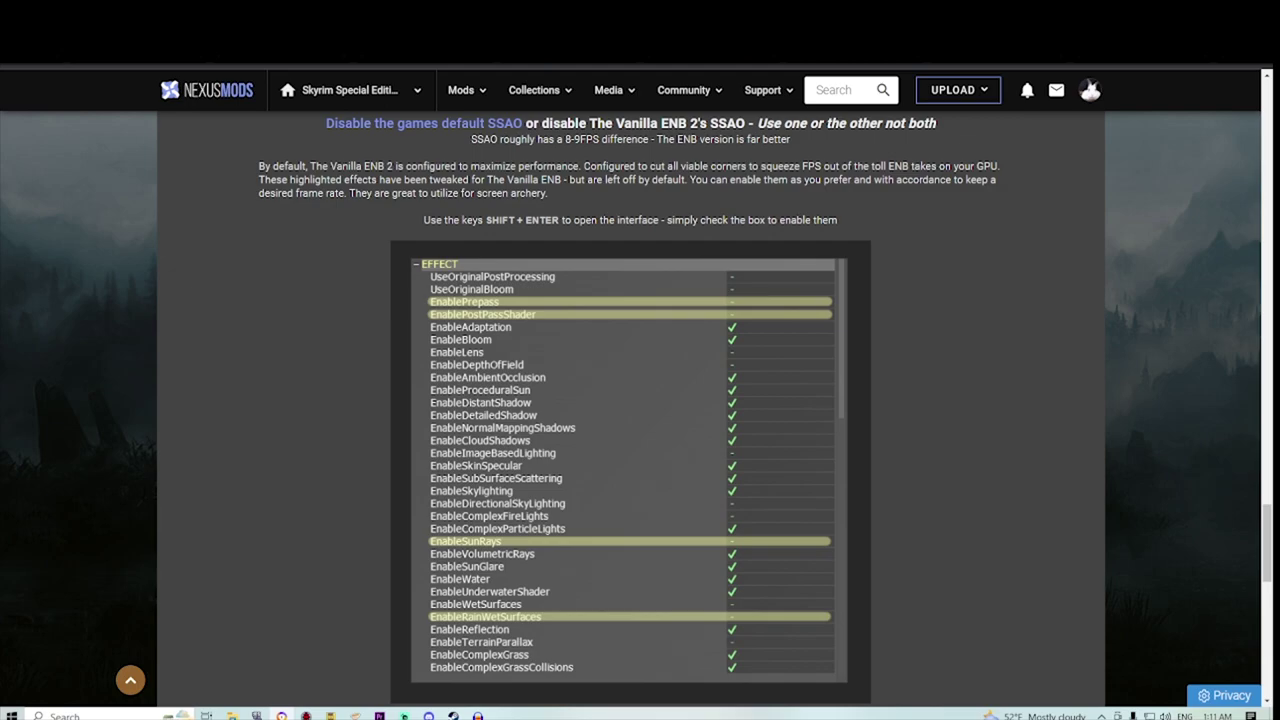
scroll(630, 400, down, 9)
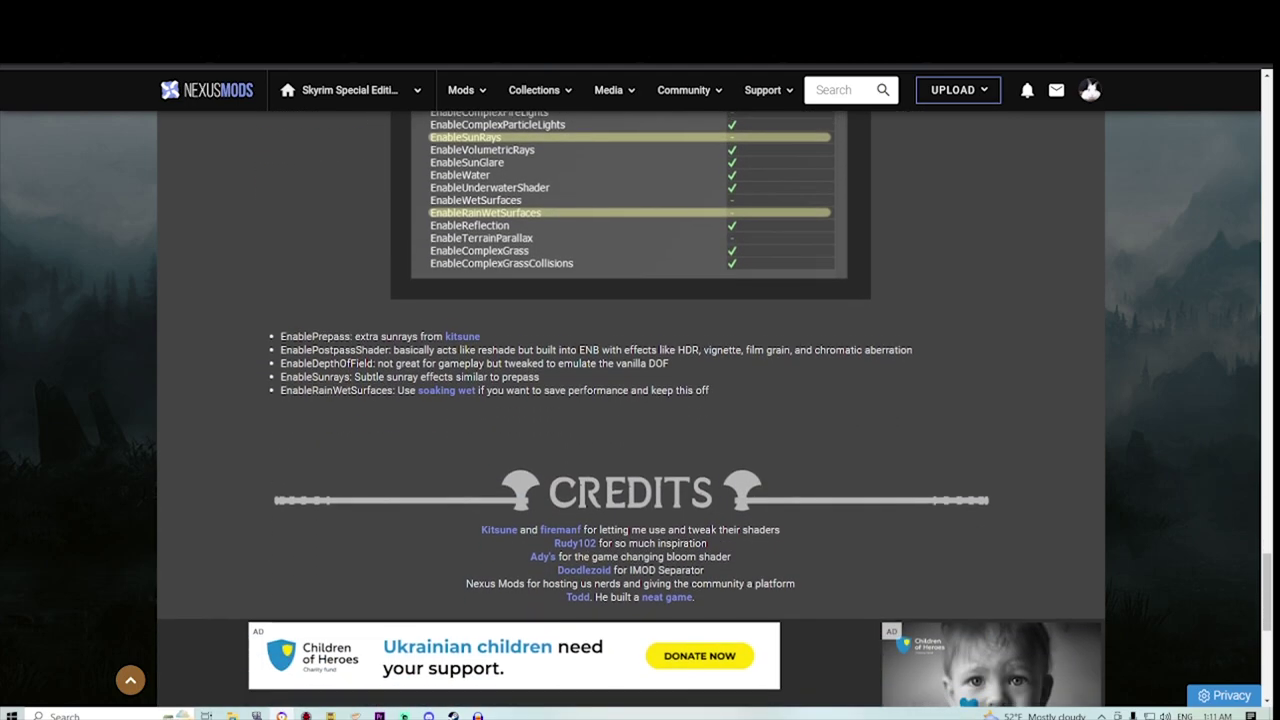
drag(304, 337, 428, 337)
drag(300, 391, 364, 391)
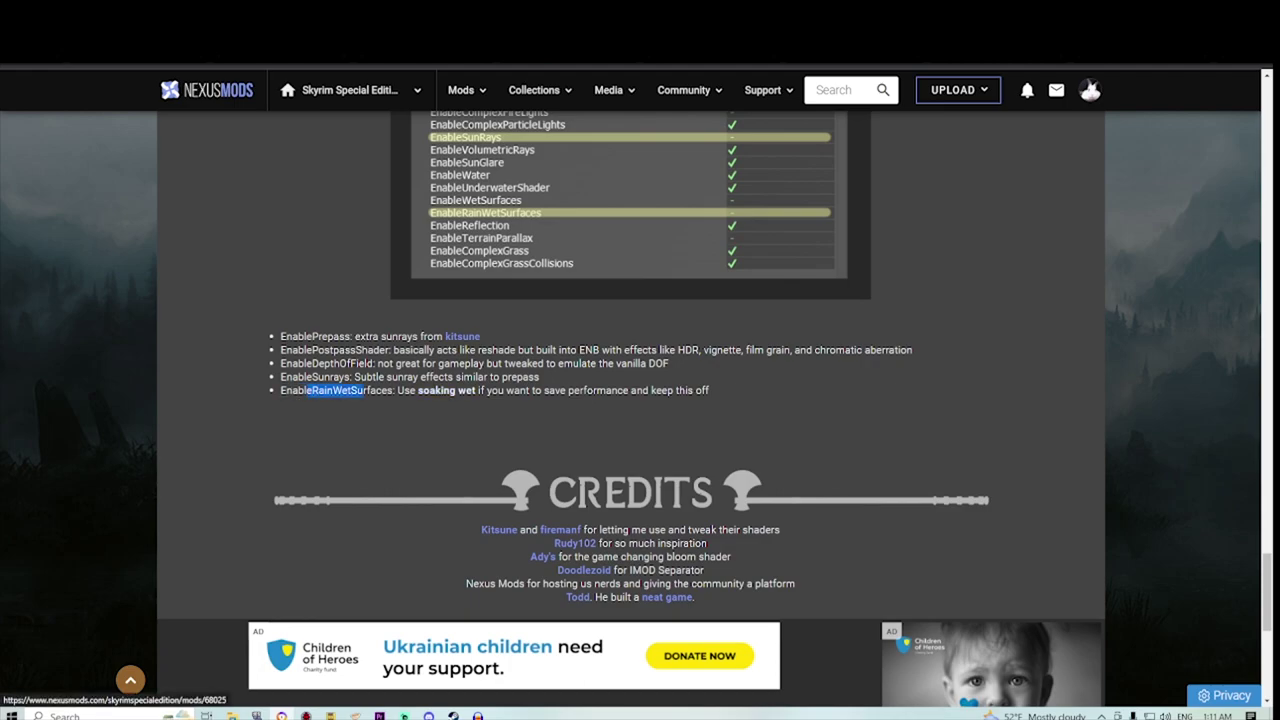
Step: Open the linked Soaking Wet mod in a new browser tab and switch to its page
click(472, 402)
right_click(462, 393)
click(505, 406)
click(325, 14)
scroll(470, 466, down, 5)
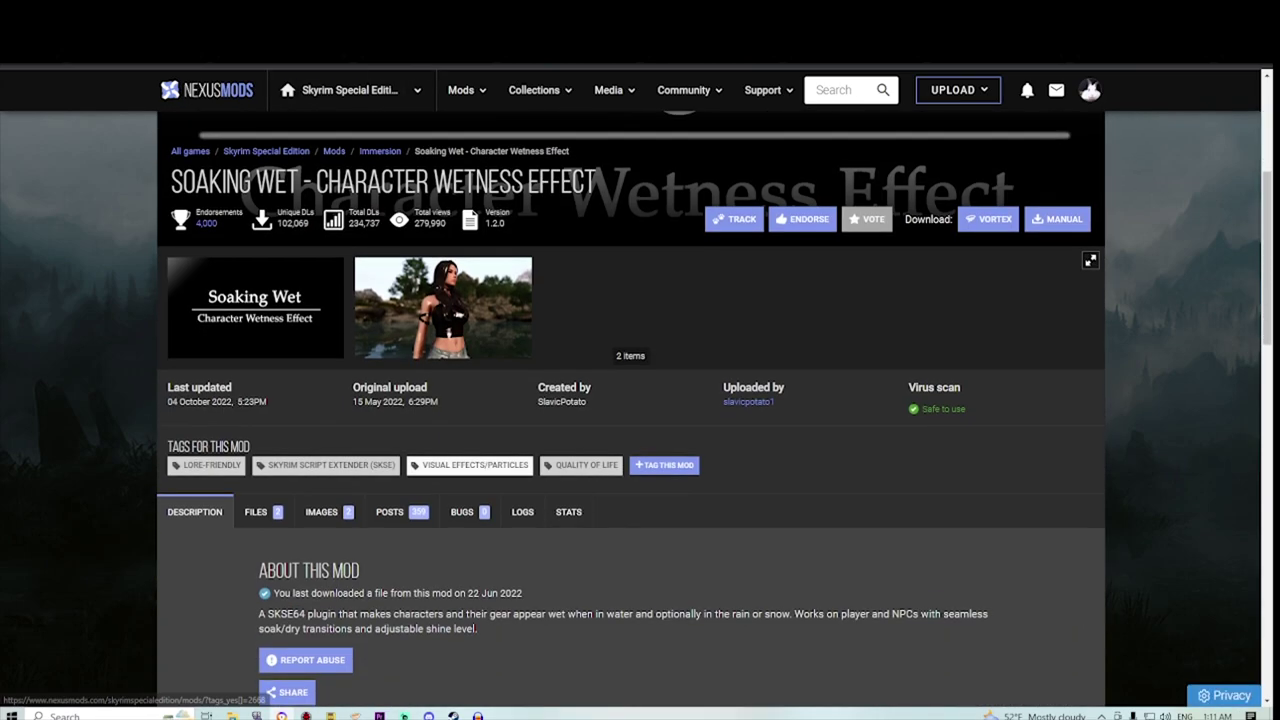
Step: View the Soaking Wet mod's images and start the slow download of Soaking Wet for 1.5.39 - 1.6.353
click(446, 309)
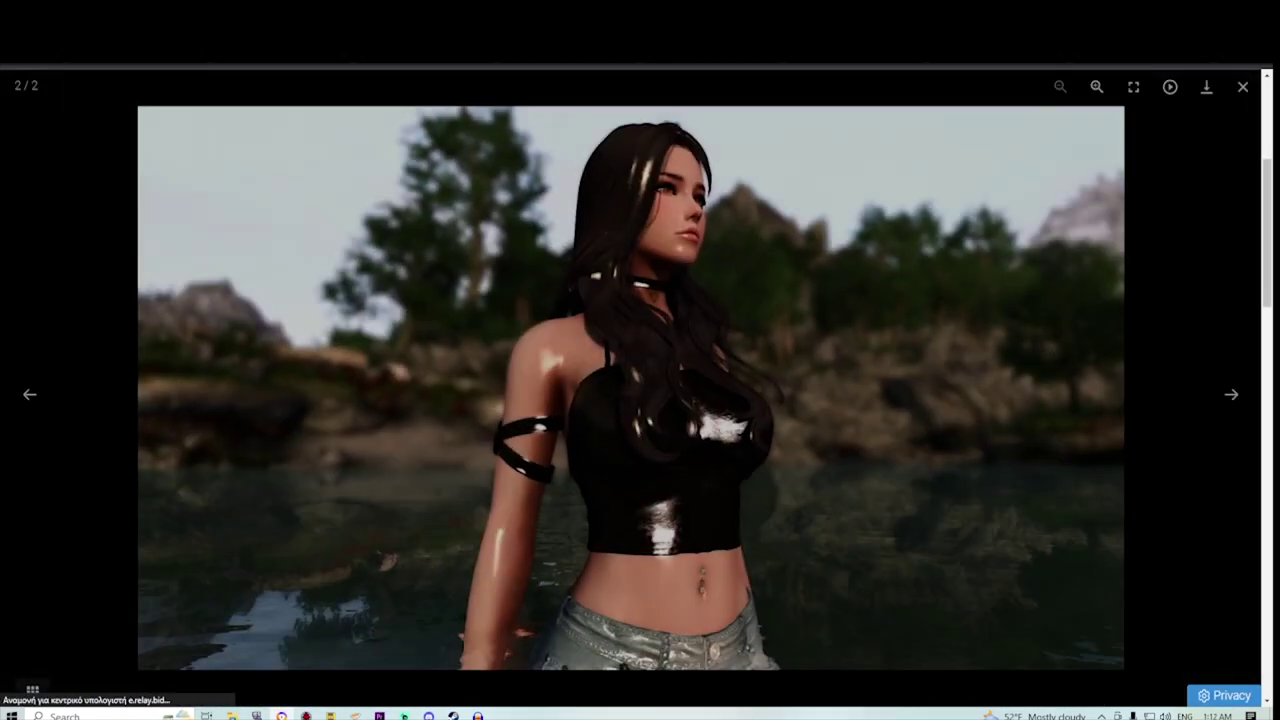
key(Left)
key(Right)
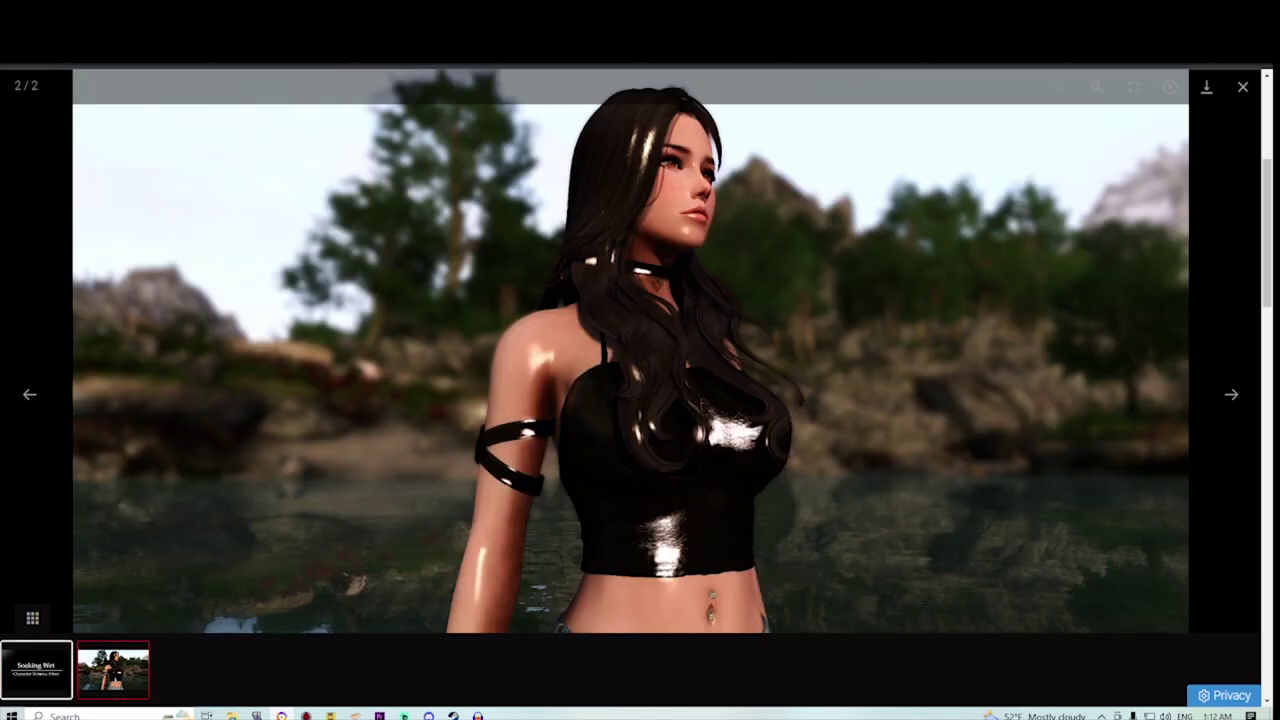
key(Escape)
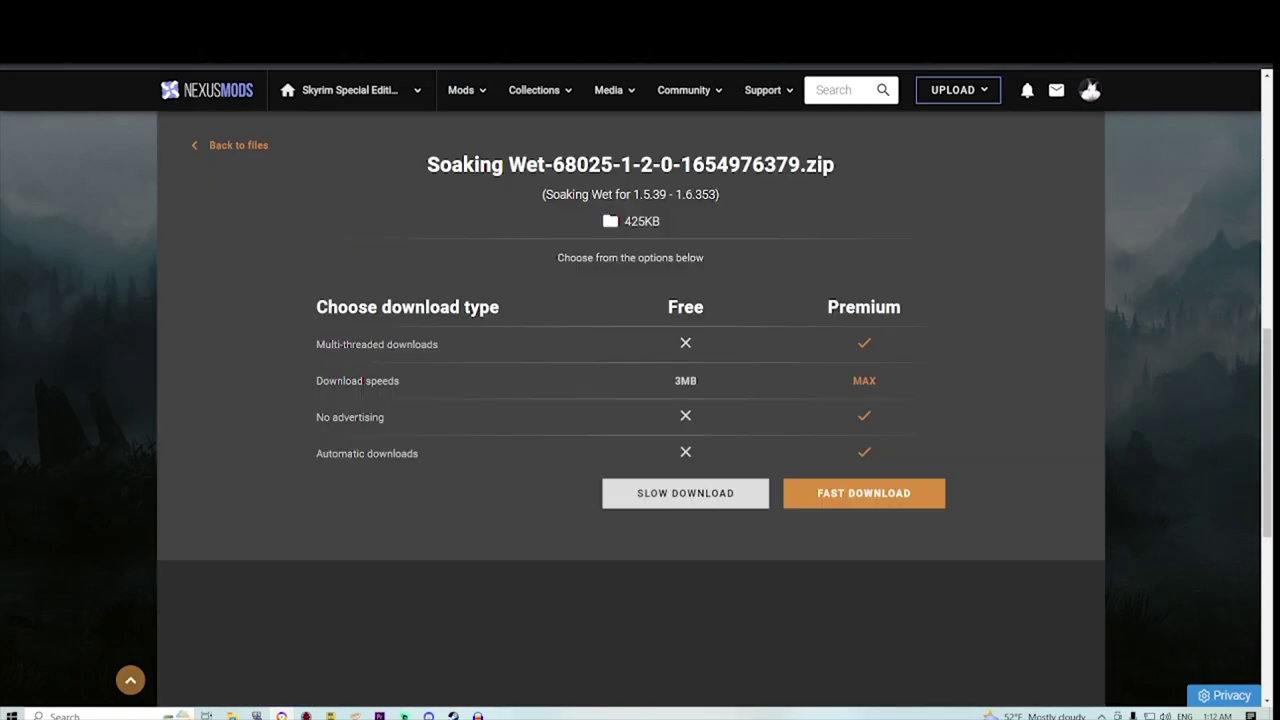
click(683, 491)
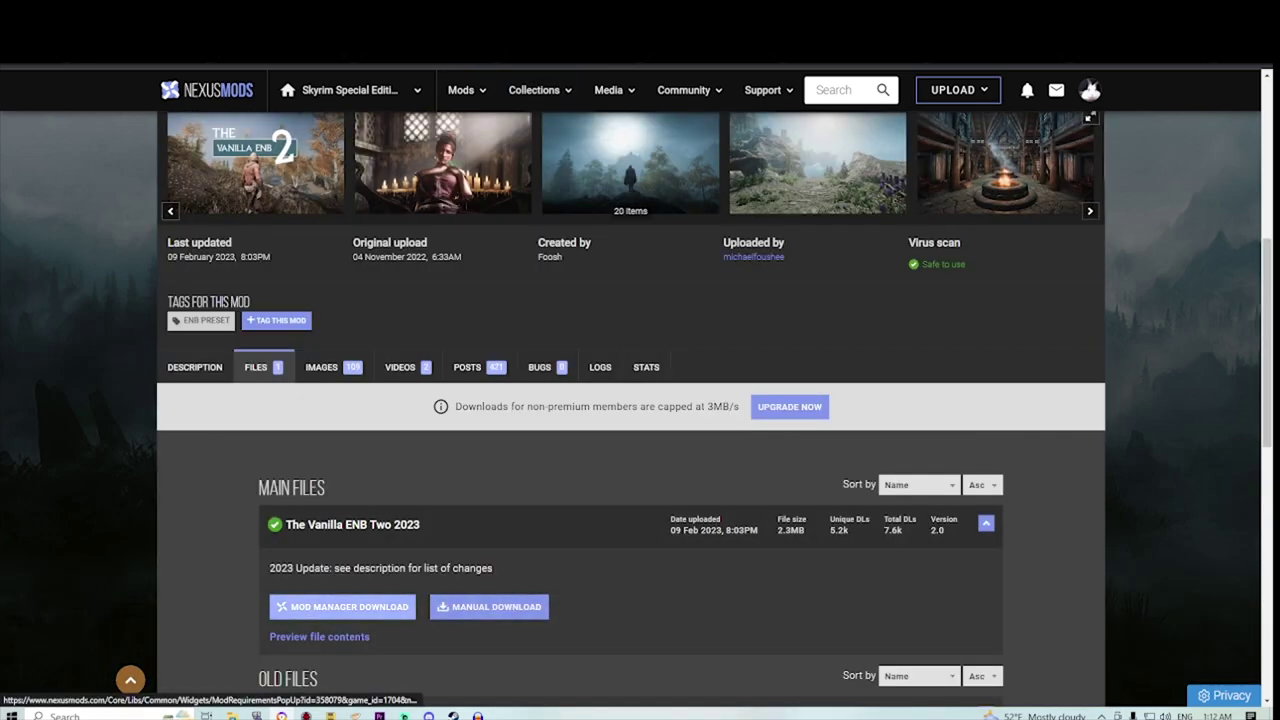
Step: Download The Vanilla ENB Two 2023 main file manually with the free slow download
click(489, 606)
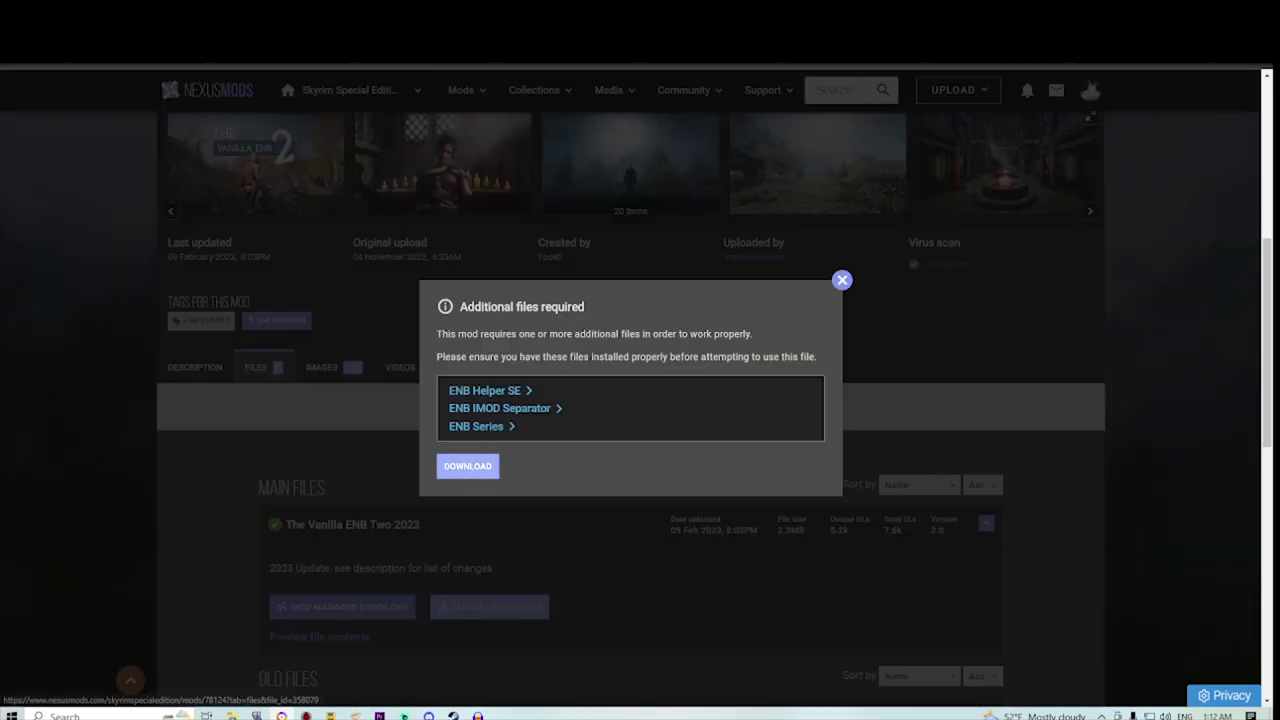
click(466, 463)
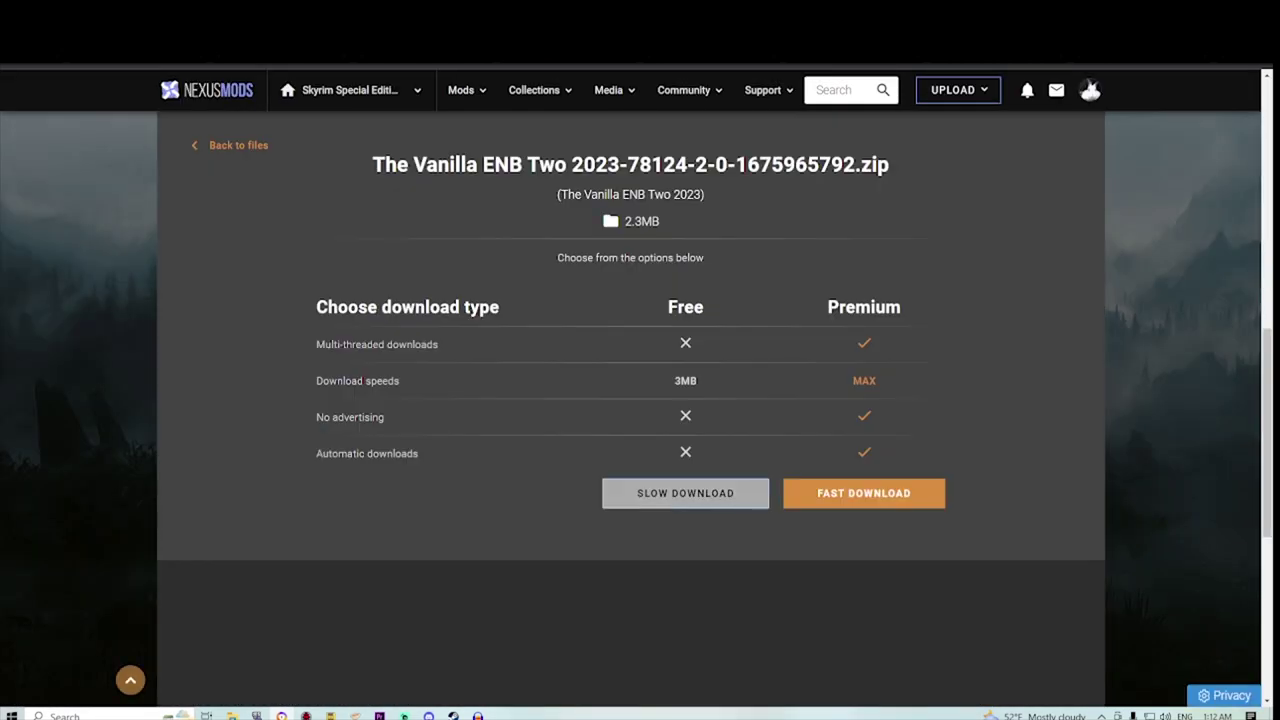
click(686, 494)
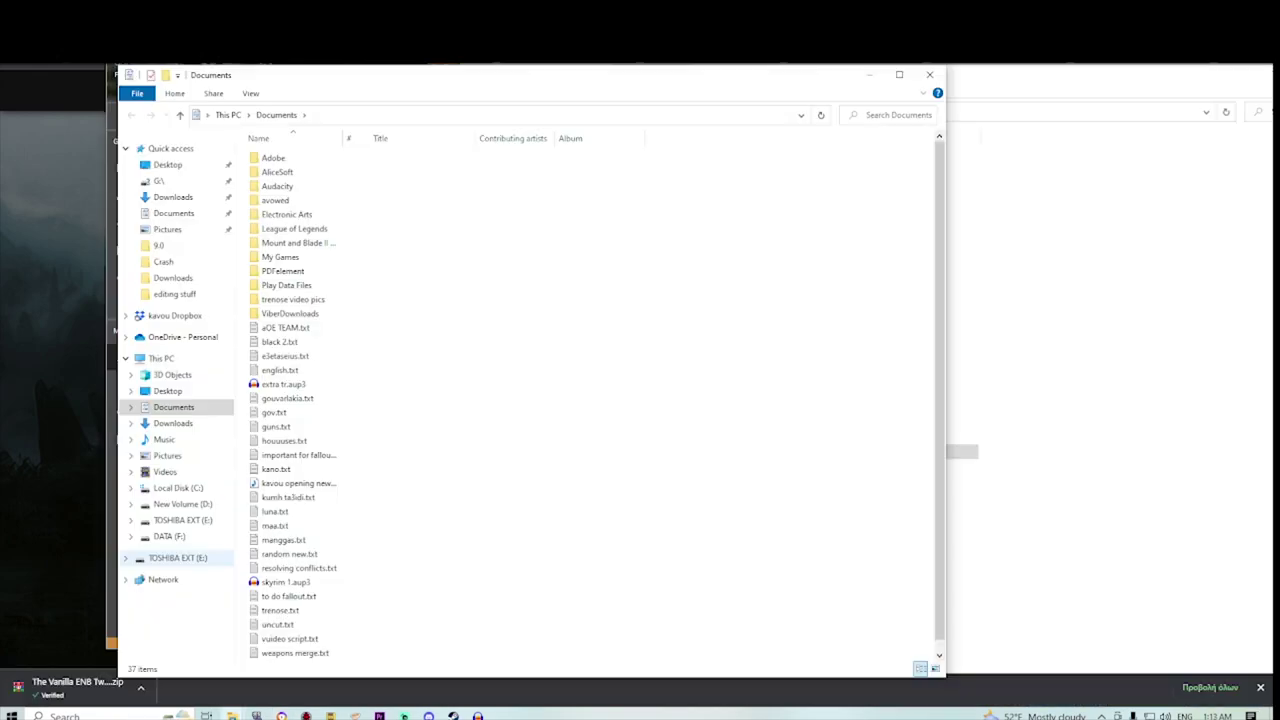
Step: In File Explorer, search the TOSHIBA EXT (E:) drive for the extracted preset and open its The Vanilla ENB 2023 folder
click(183, 520)
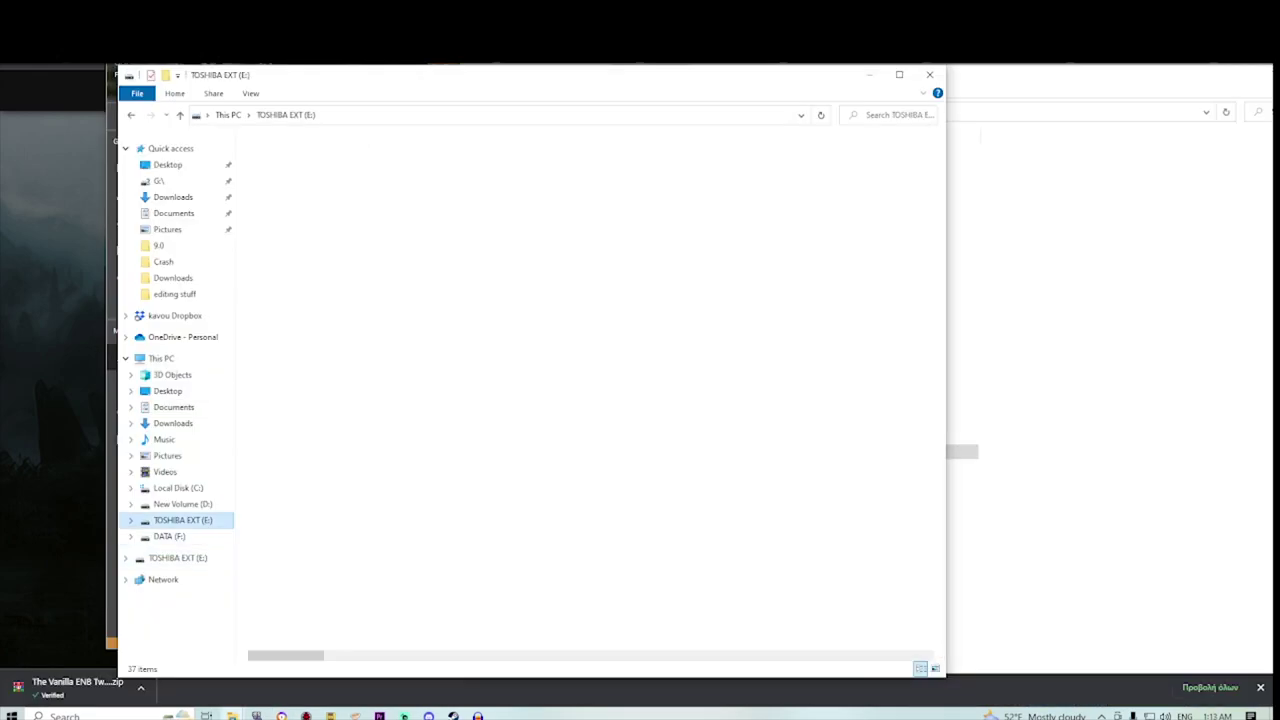
click(889, 115)
text(t)
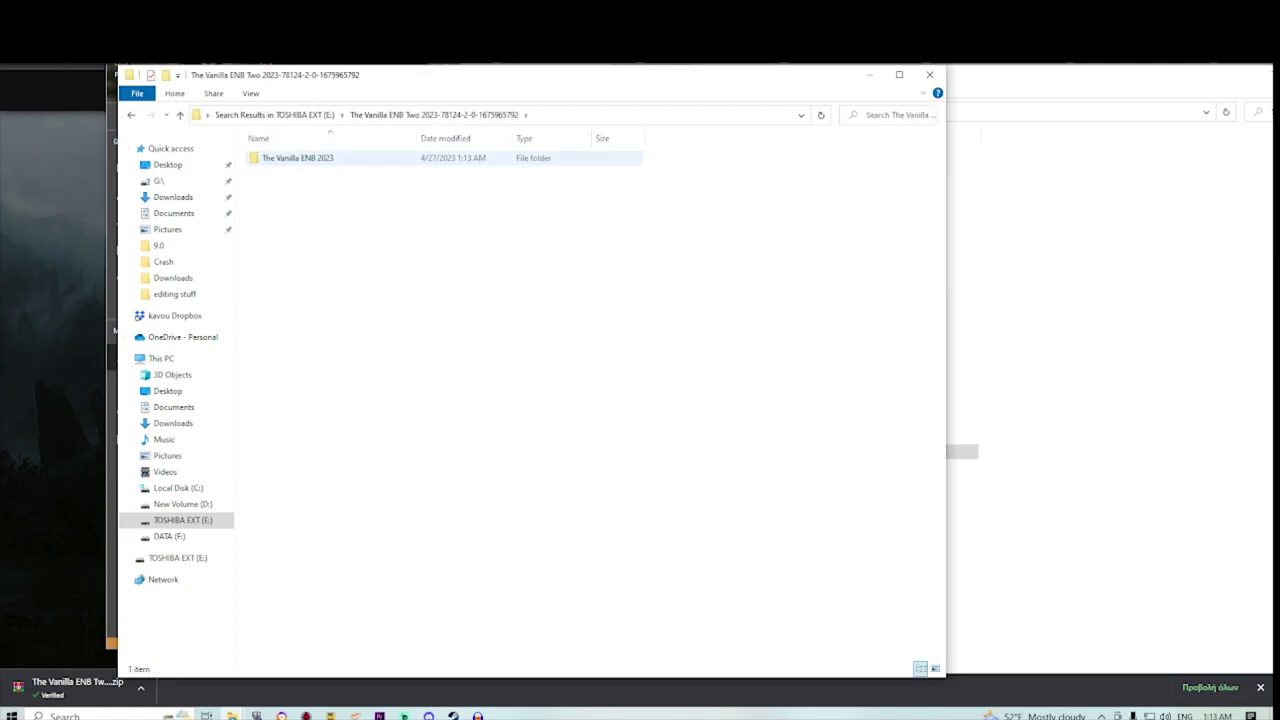
key(Return)
drag(363, 338, 394, 397)
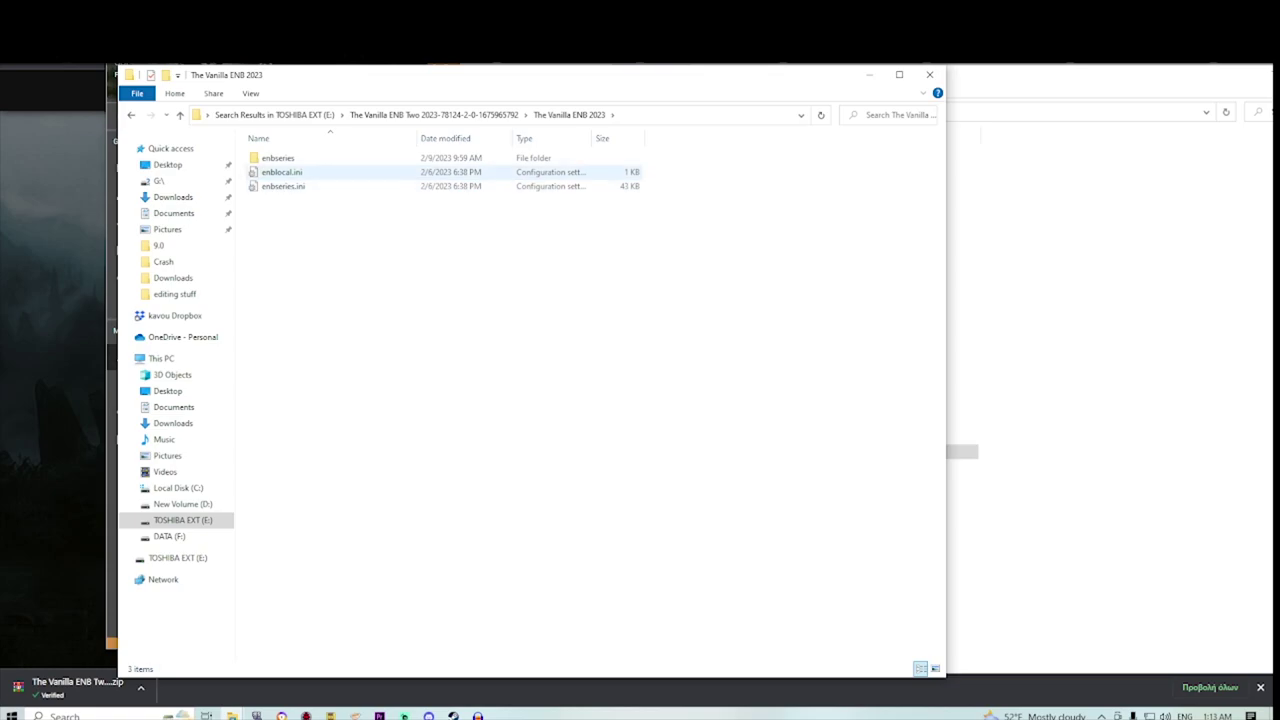
Step: Copy the preset's enbseries folder, enblocal.ini and enbseries.ini into the Skyrim Special Edition folder, then close the preset folder and return to the browser
drag(304, 228, 281, 156)
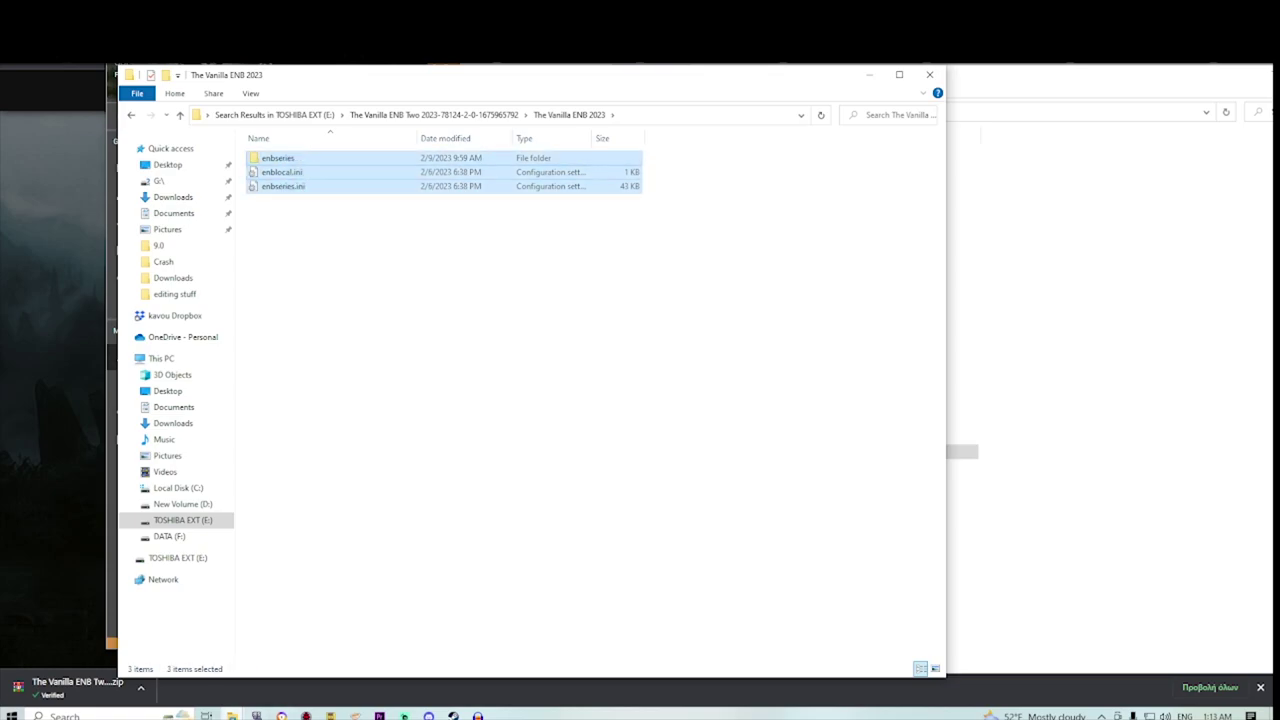
mouse_move(231, 716)
click(183, 651)
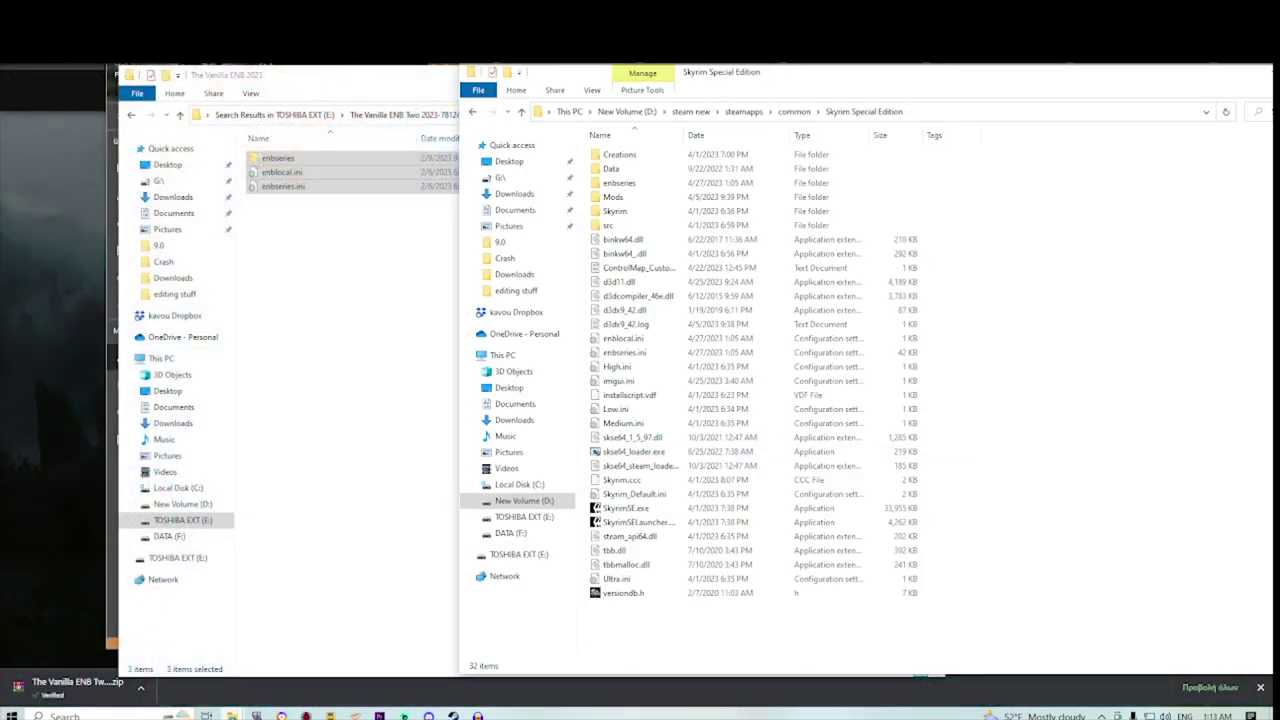
key(ctrl+v)
click(235, 252)
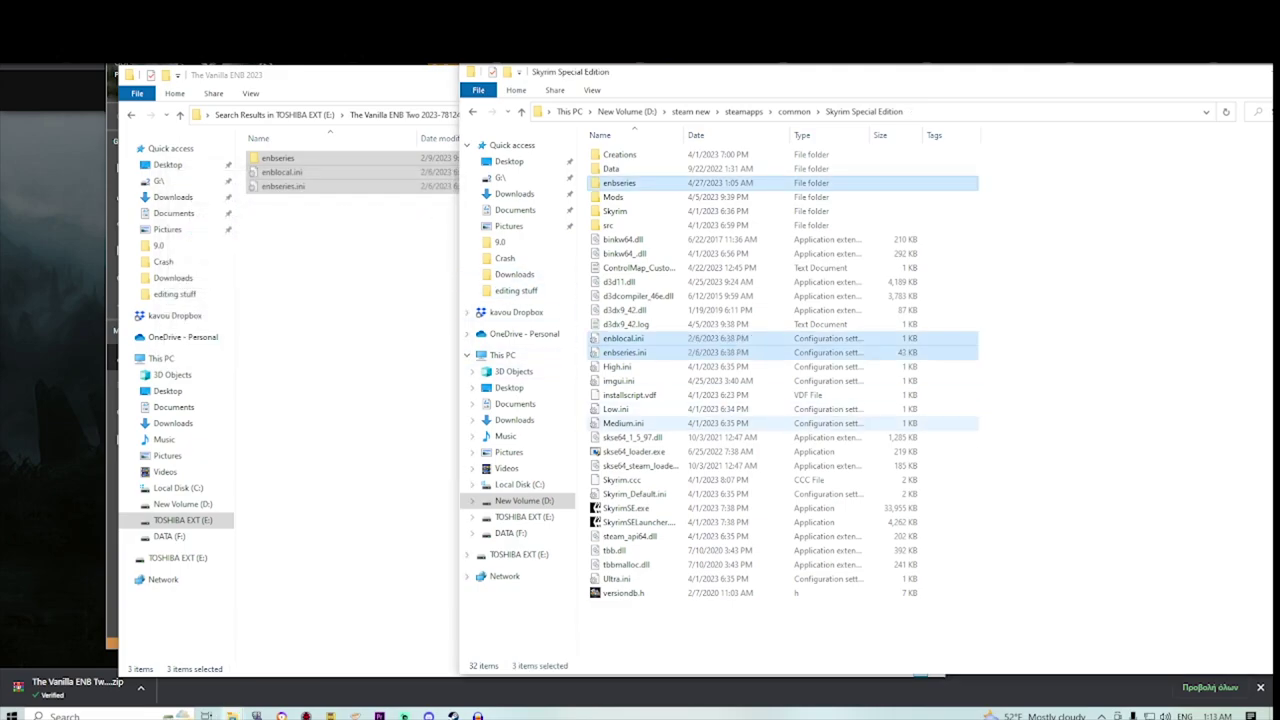
key(alt+Tab)
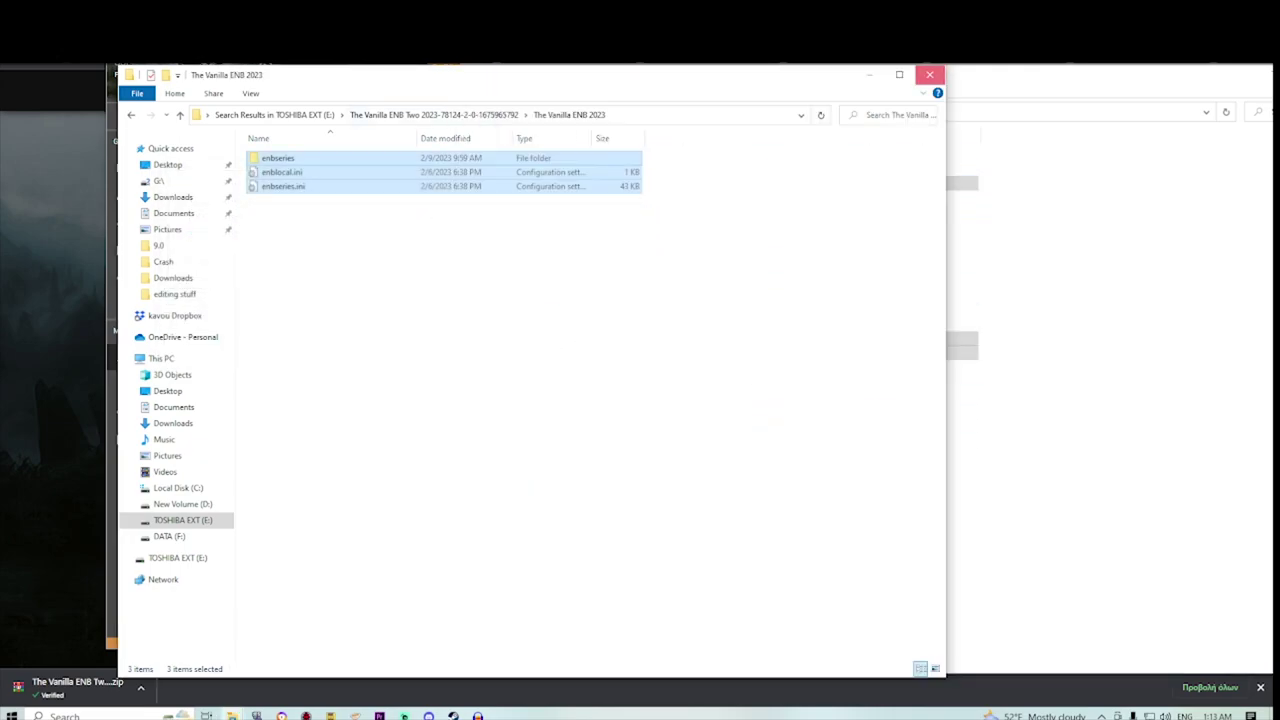
click(929, 74)
key(alt+Tab)
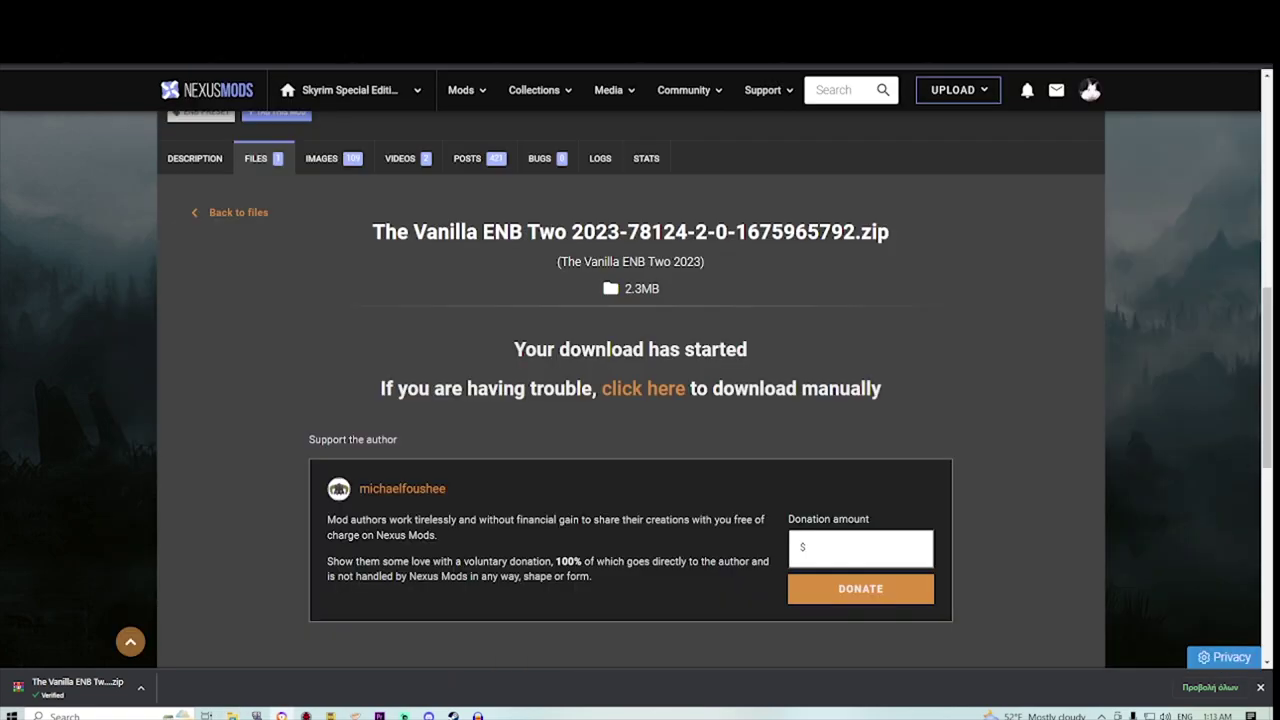
Step: Read through The Vanilla ENB Two mod's description page on Nexus Mods
click(195, 158)
scroll(630, 390, down, 18)
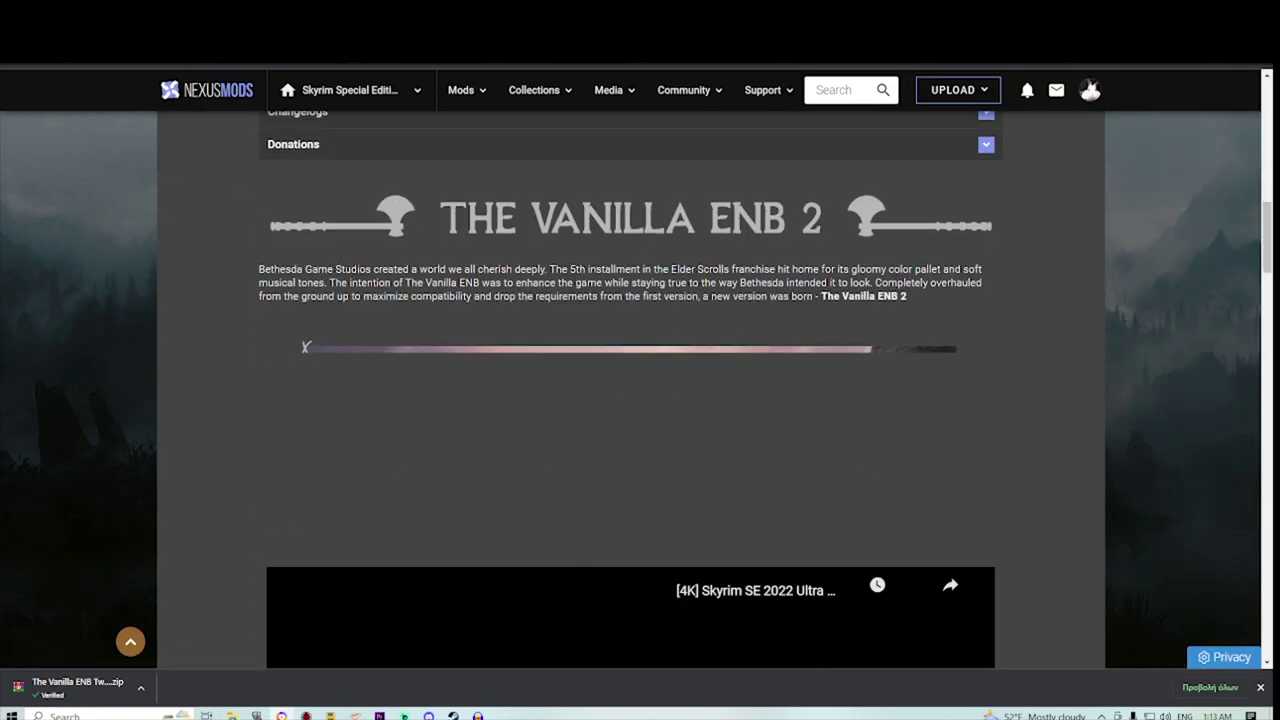
scroll(630, 390, down, 12)
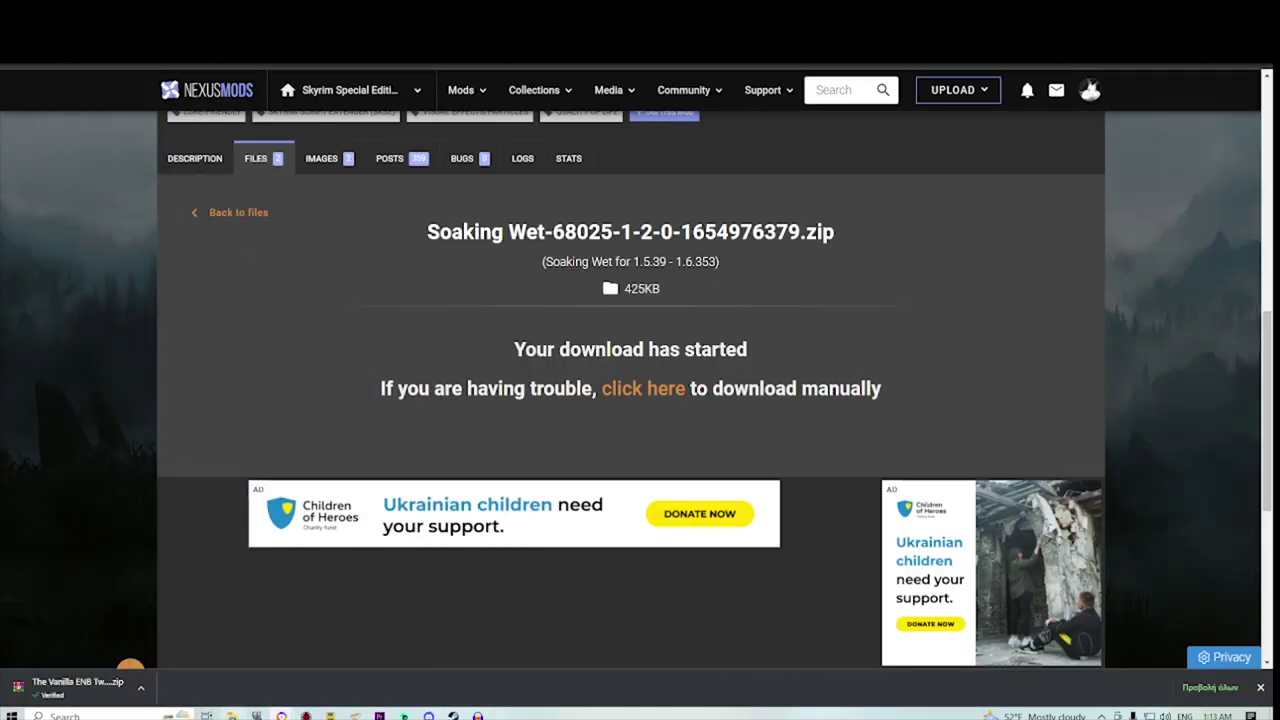
Step: Switch to Skyrim Special Edition and finish creating the Nord character
click(330, 716)
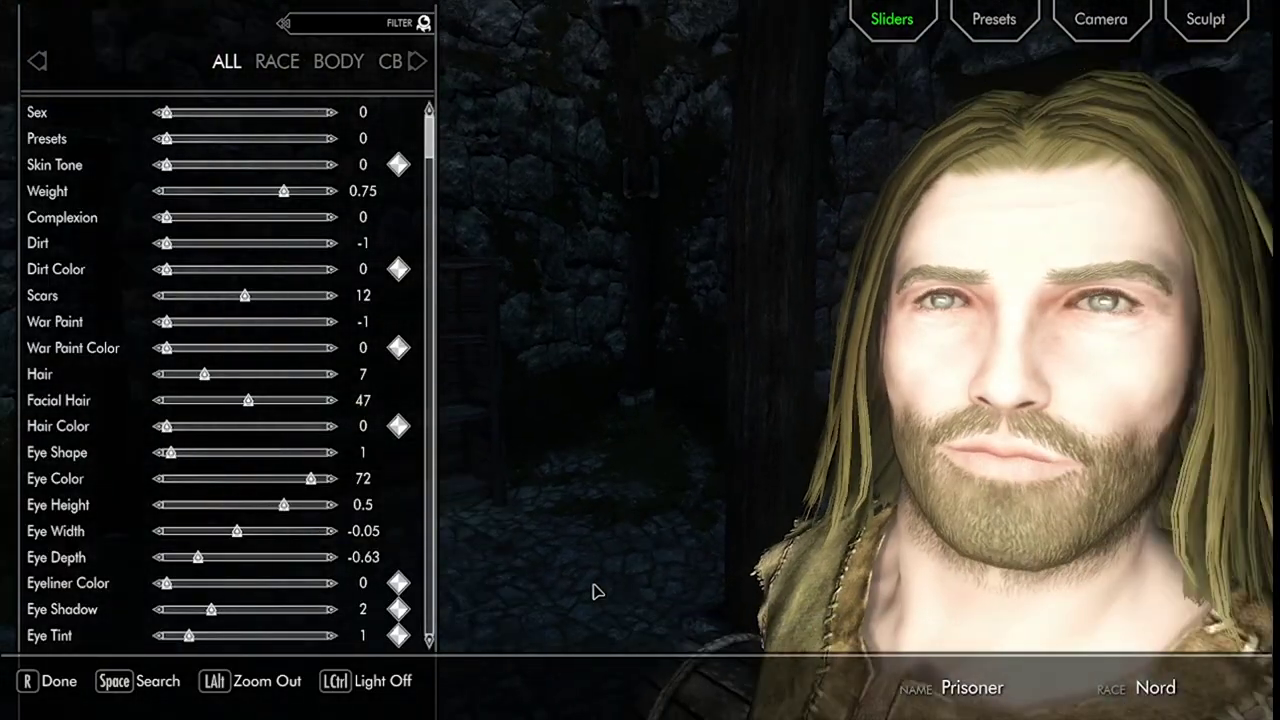
key(r)
click(586, 410)
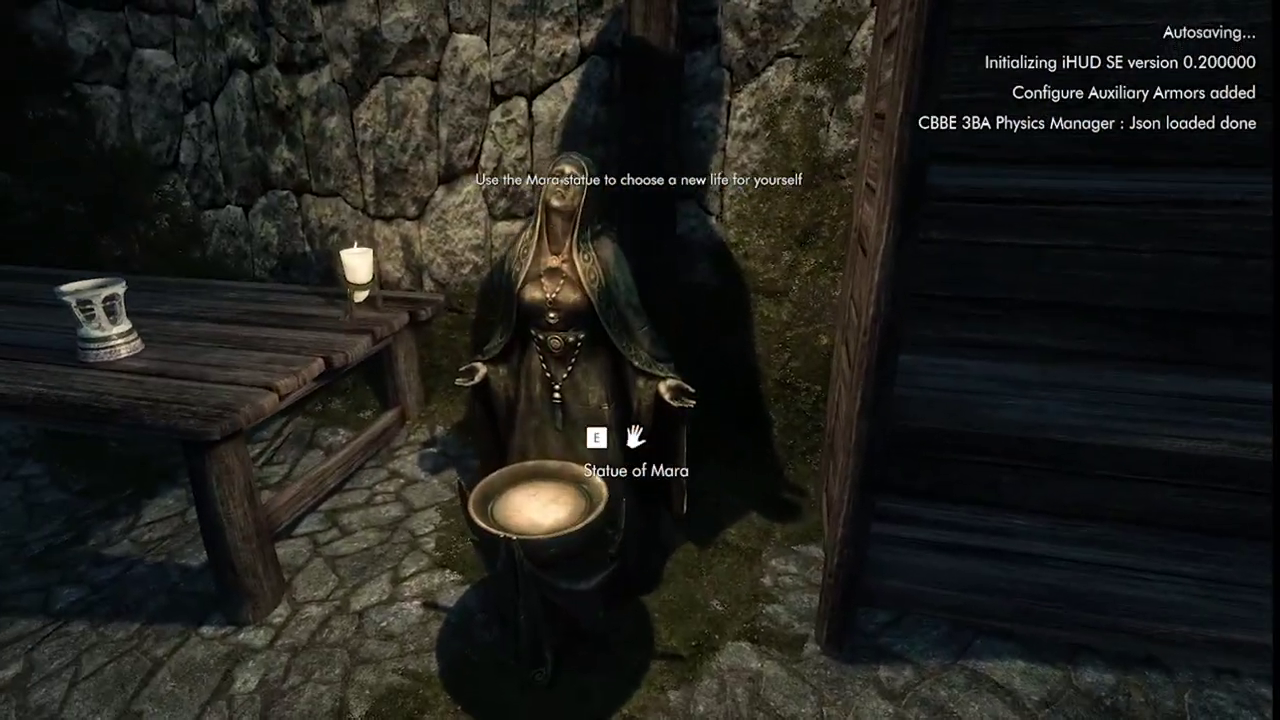
Step: Choose a new life at the Statue of Mara and decline Survival Mode
key(e)
click(305, 465)
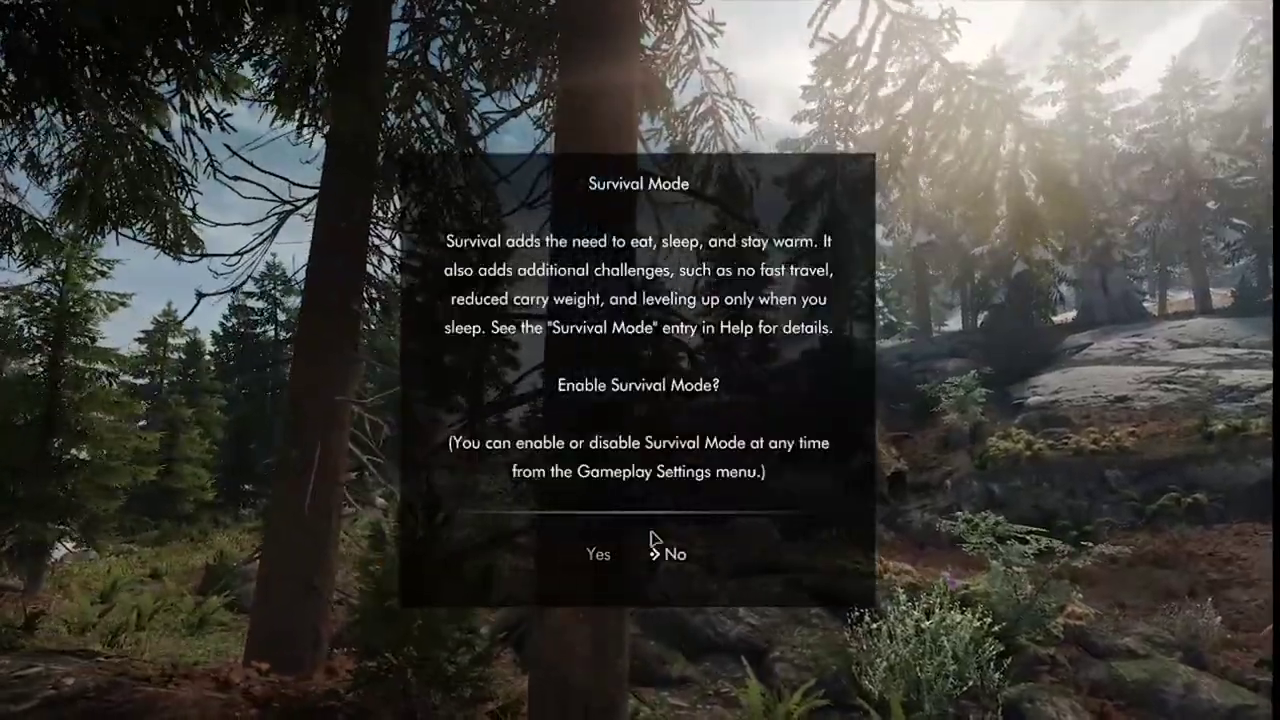
click(651, 543)
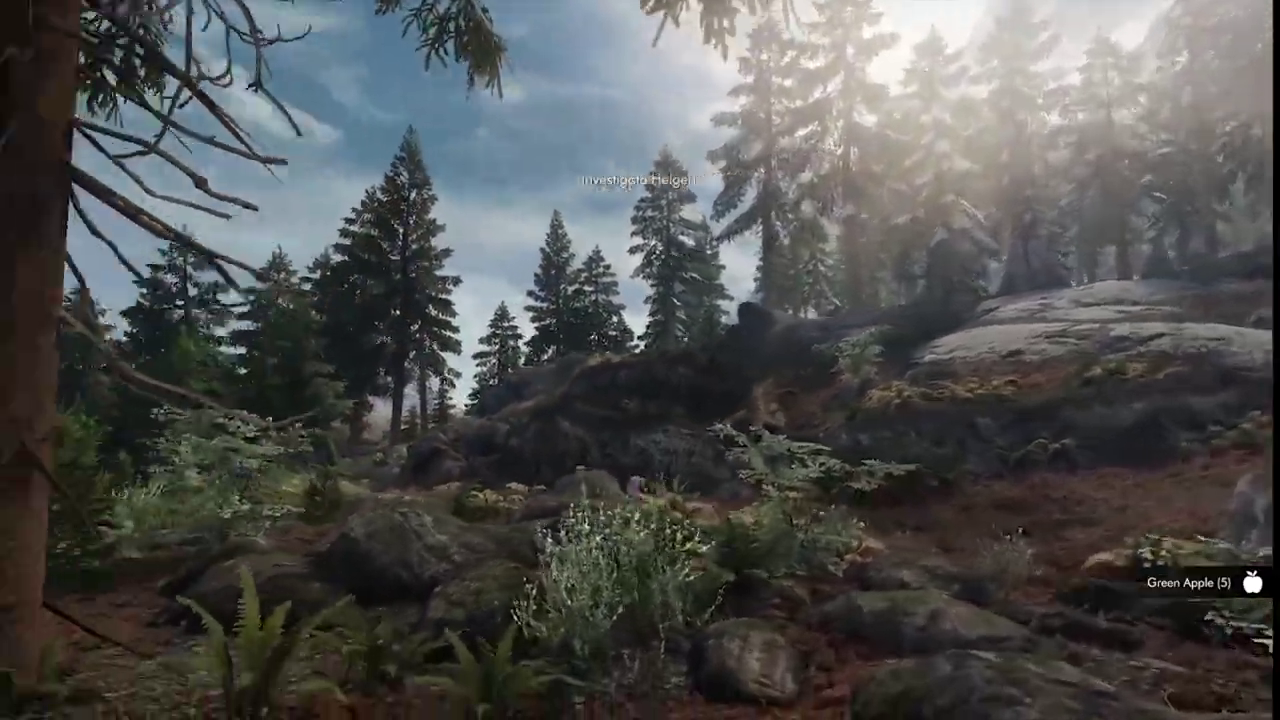
Step: Open the ENBSeries editor in third-person view and switch UseEffect off and on again to compare the visuals
key(w)
key(f)
key(shift+Return)
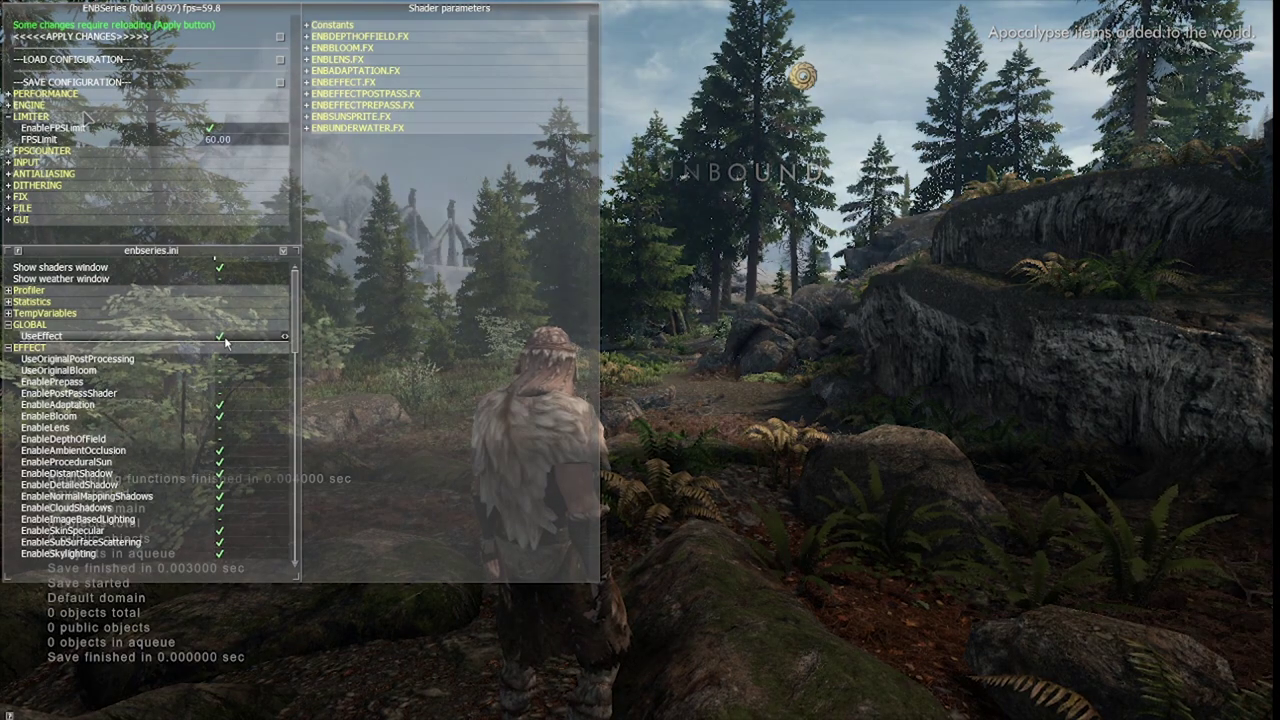
click(224, 337)
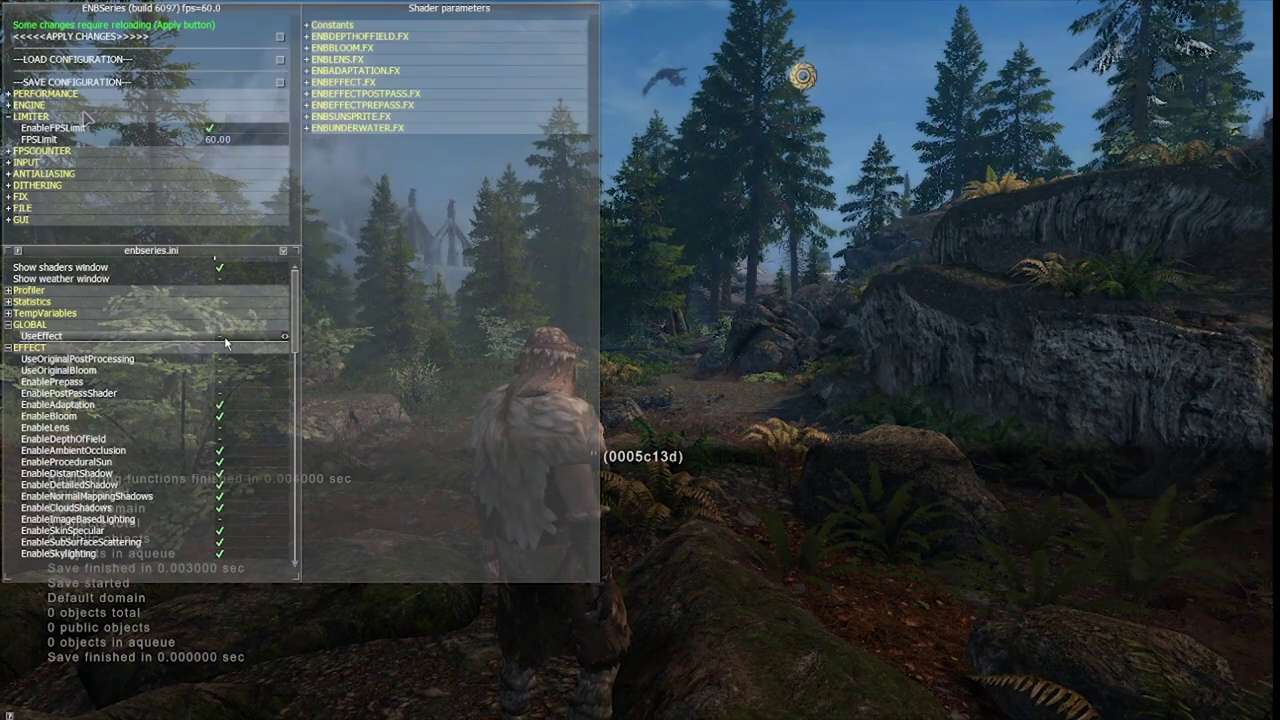
click(224, 336)
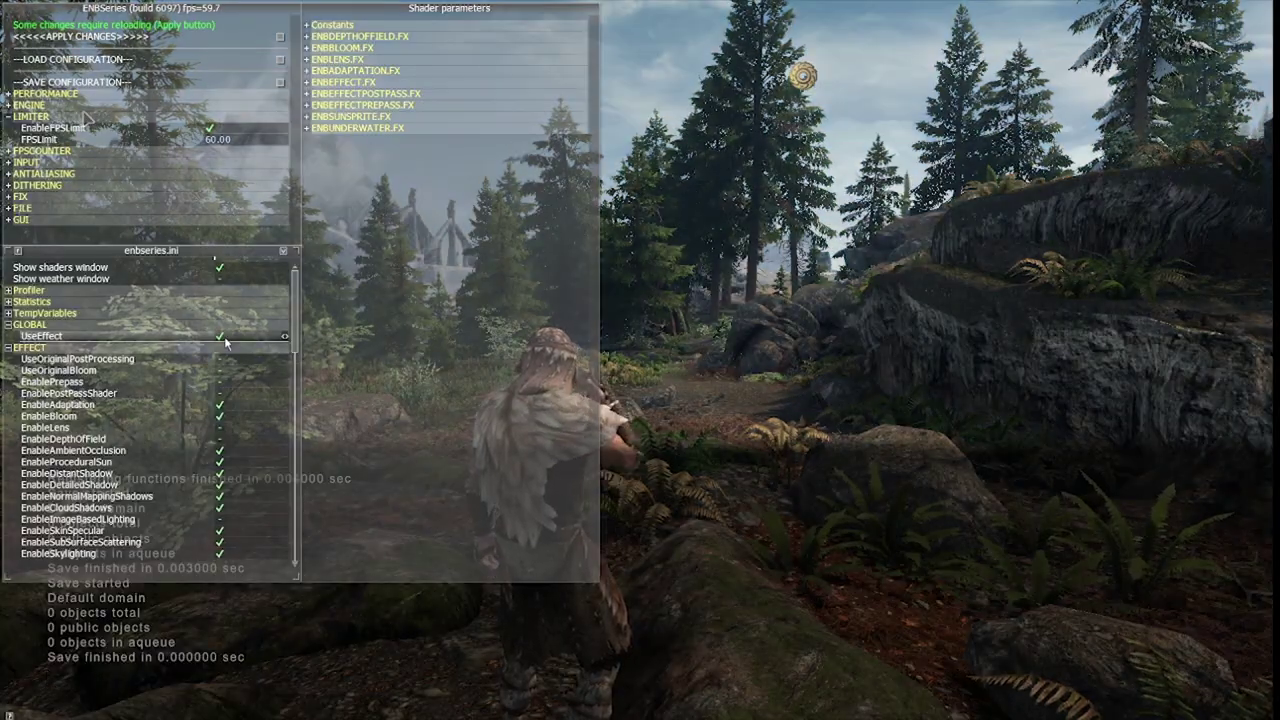
Step: Close the console and run through the forest to inspect the preset's lighting
key(grave)
key(w)
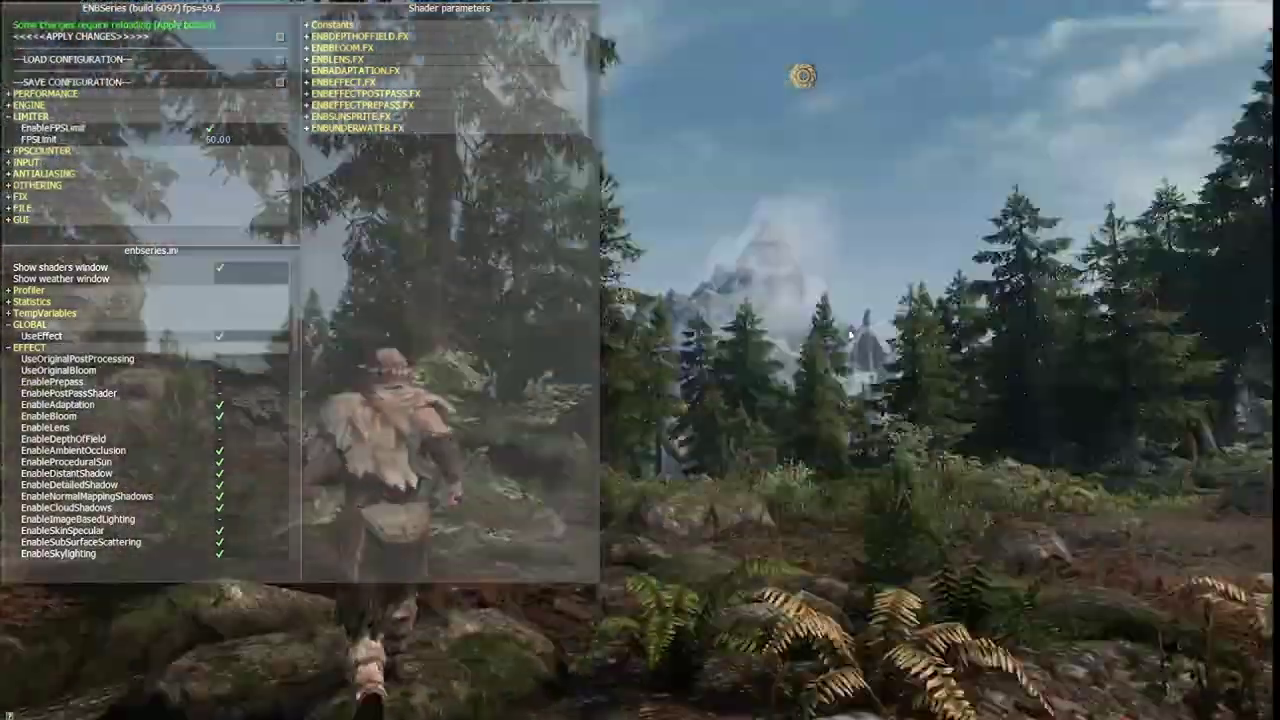
key(w)
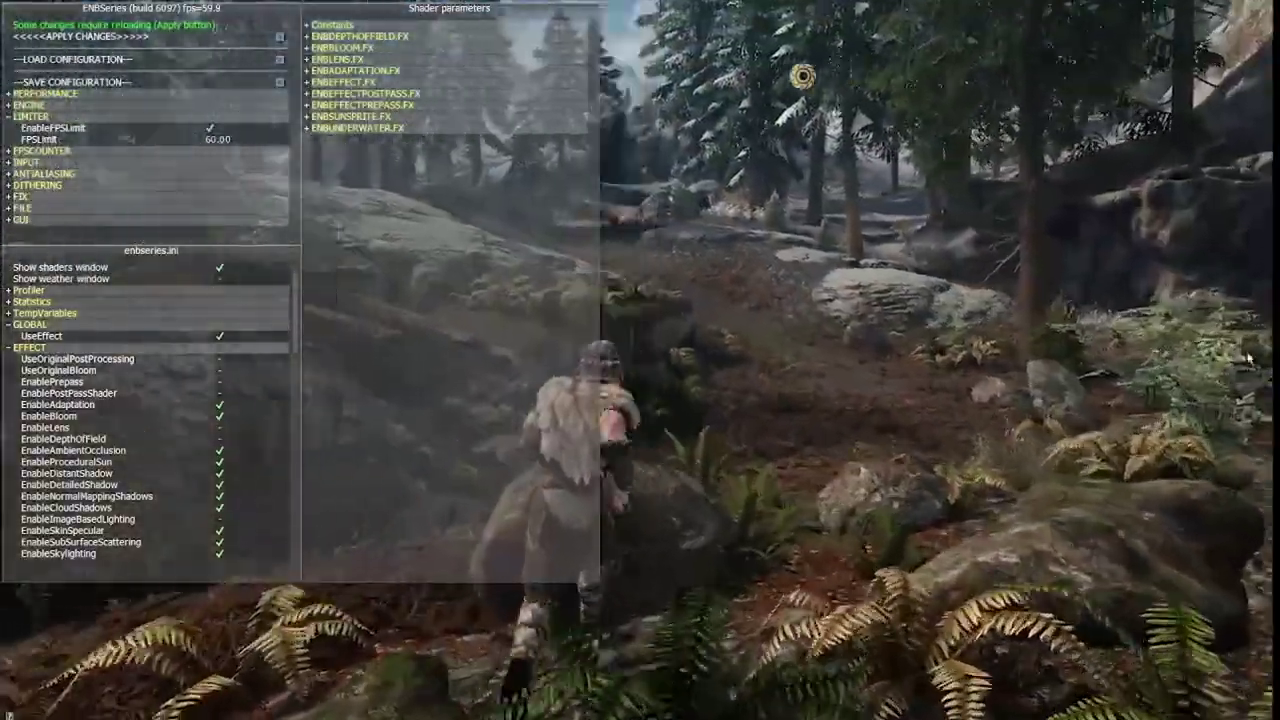
key(w)
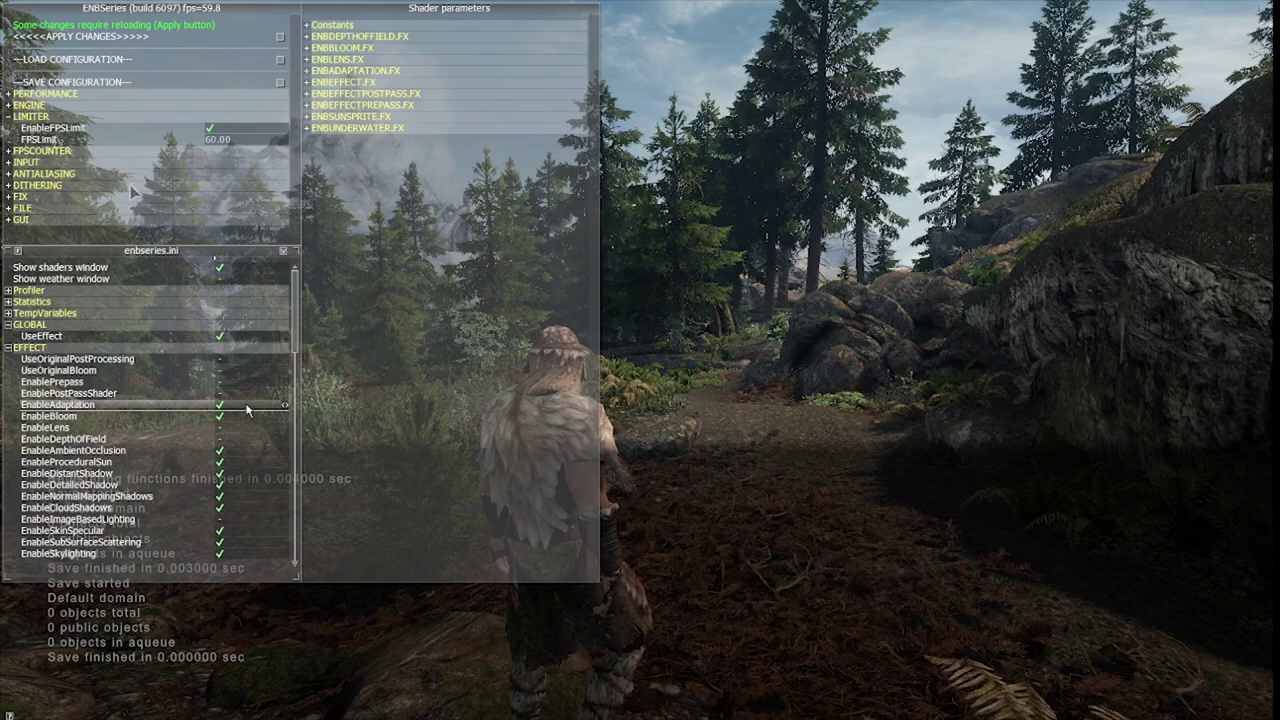
Step: Toggle EnableDepthOfField in the enbseries.ini effects to compare the image, then close the console
click(197, 436)
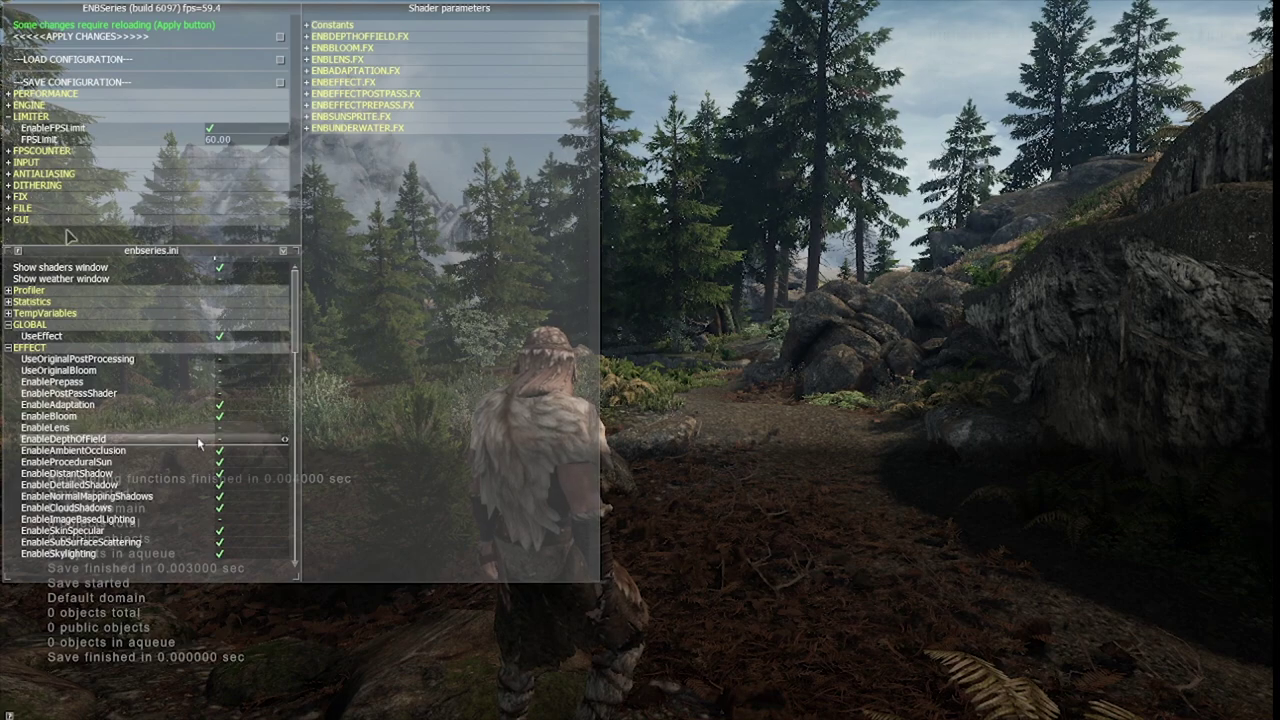
click(197, 436)
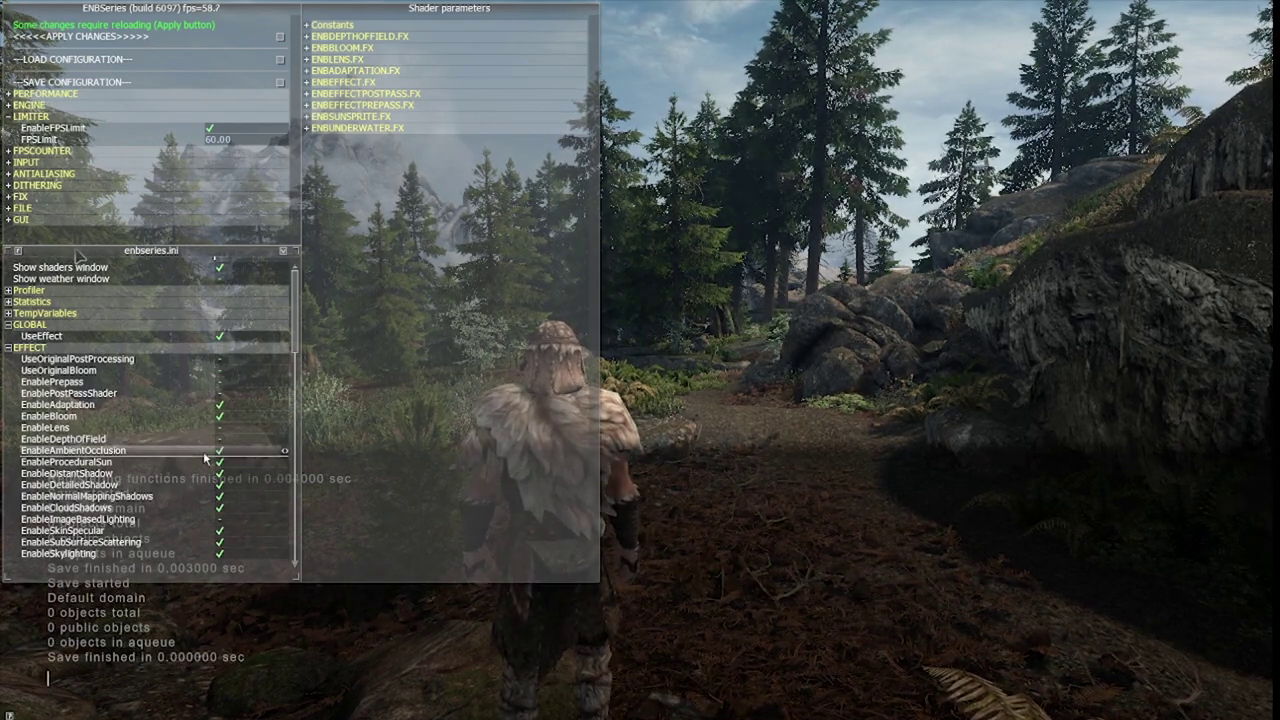
key(grave)
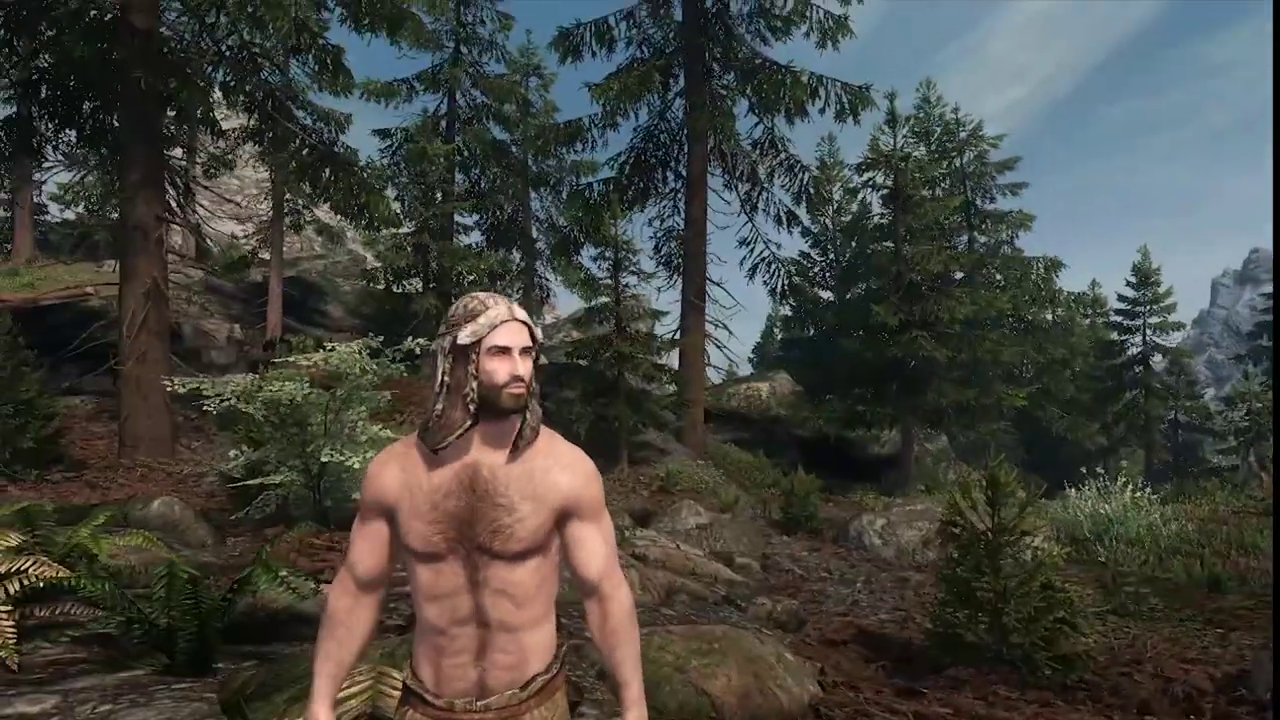
Step: Reopen the ENBSeries editor with the character facing the camera and enable EnableAmbientOcclusion
key(shift+Return)
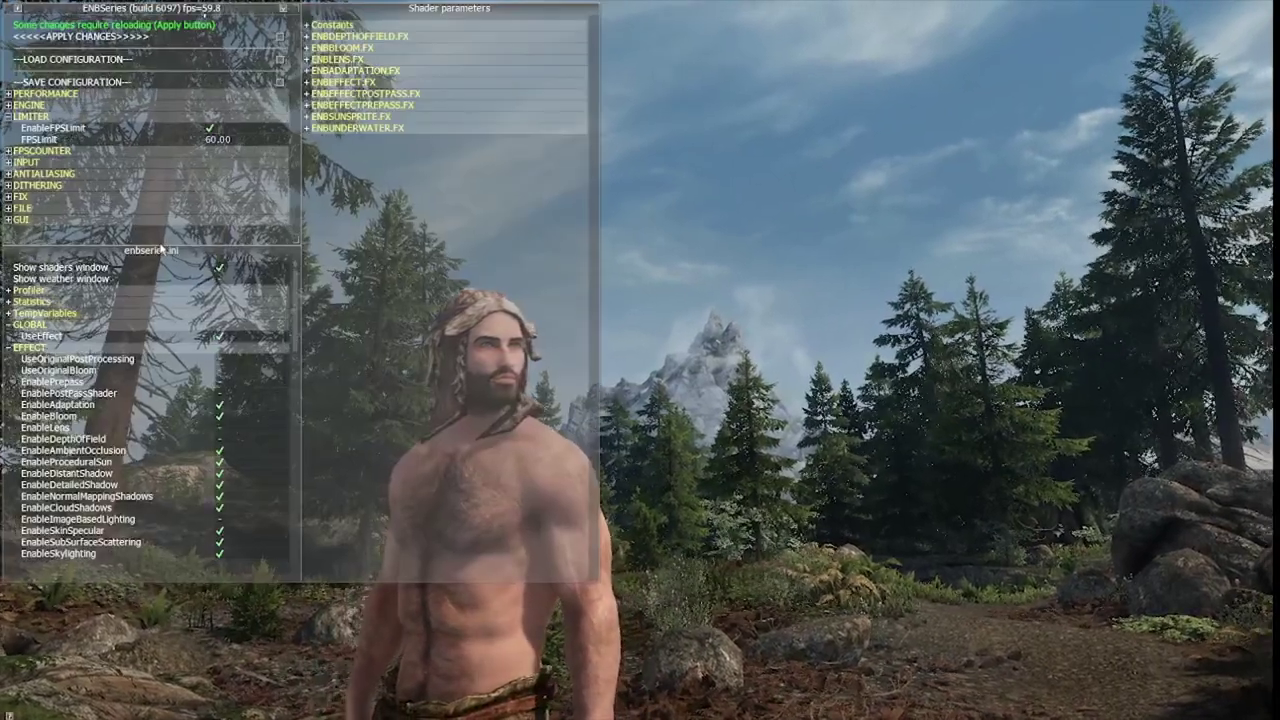
key(grave)
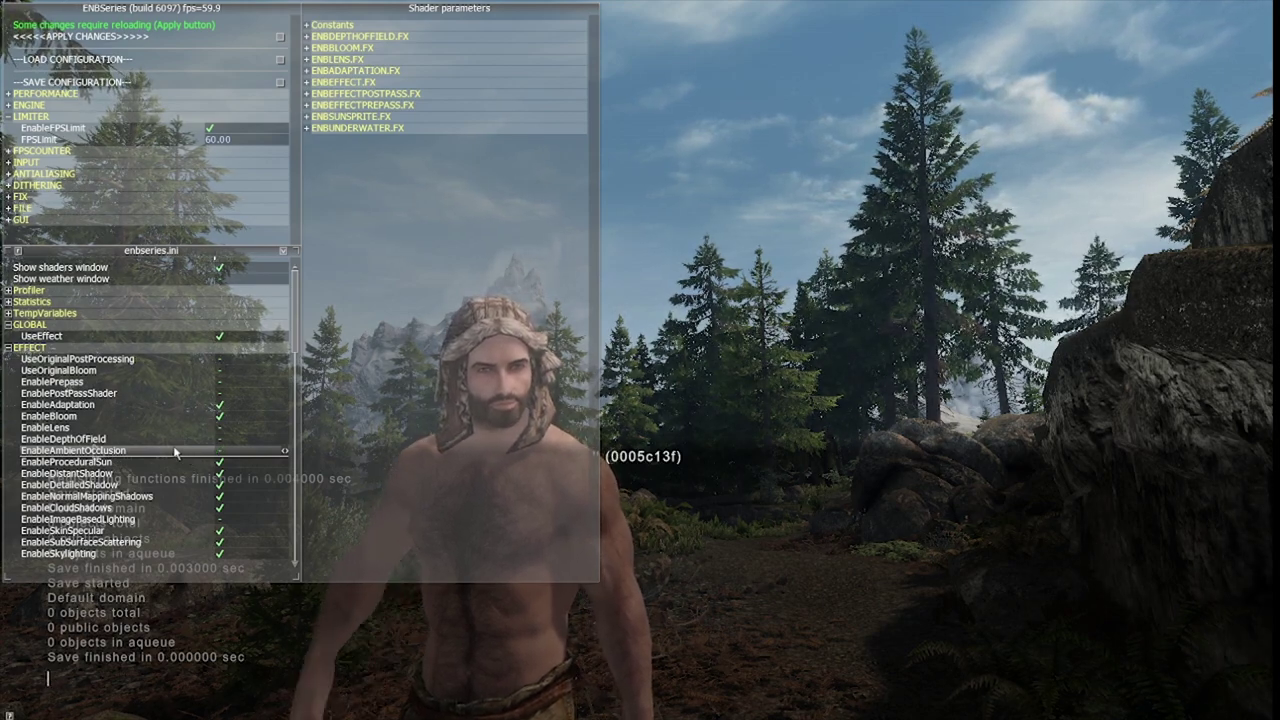
click(174, 452)
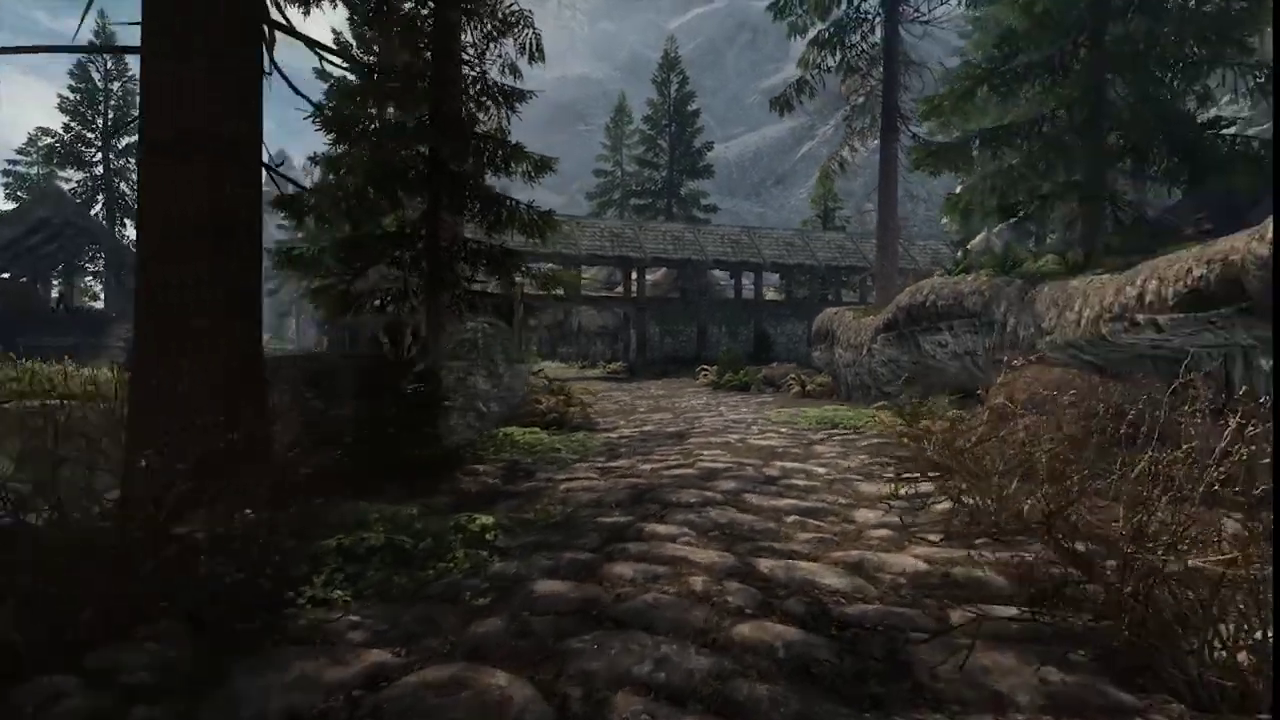
Step: Hide the ENBSeries editor and view the character in third person on the cobbled road outside Riverwood
key(shift+Return)
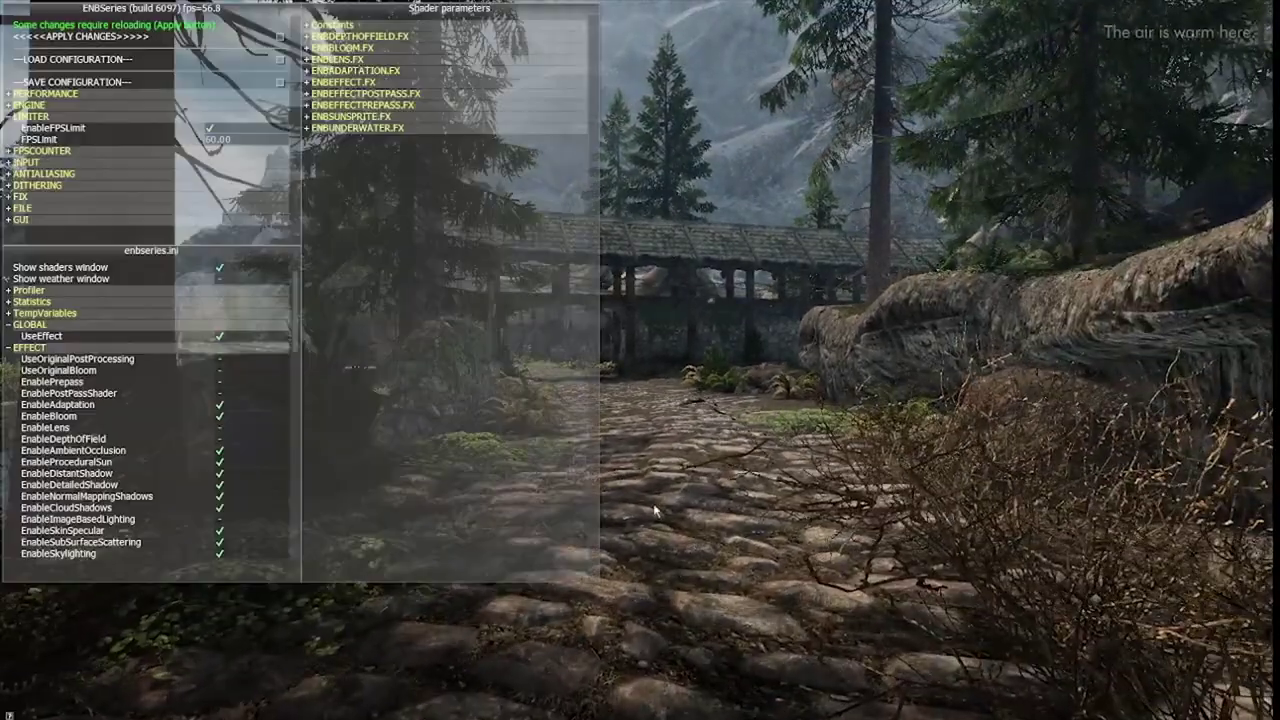
key(shift+Return)
key(f)
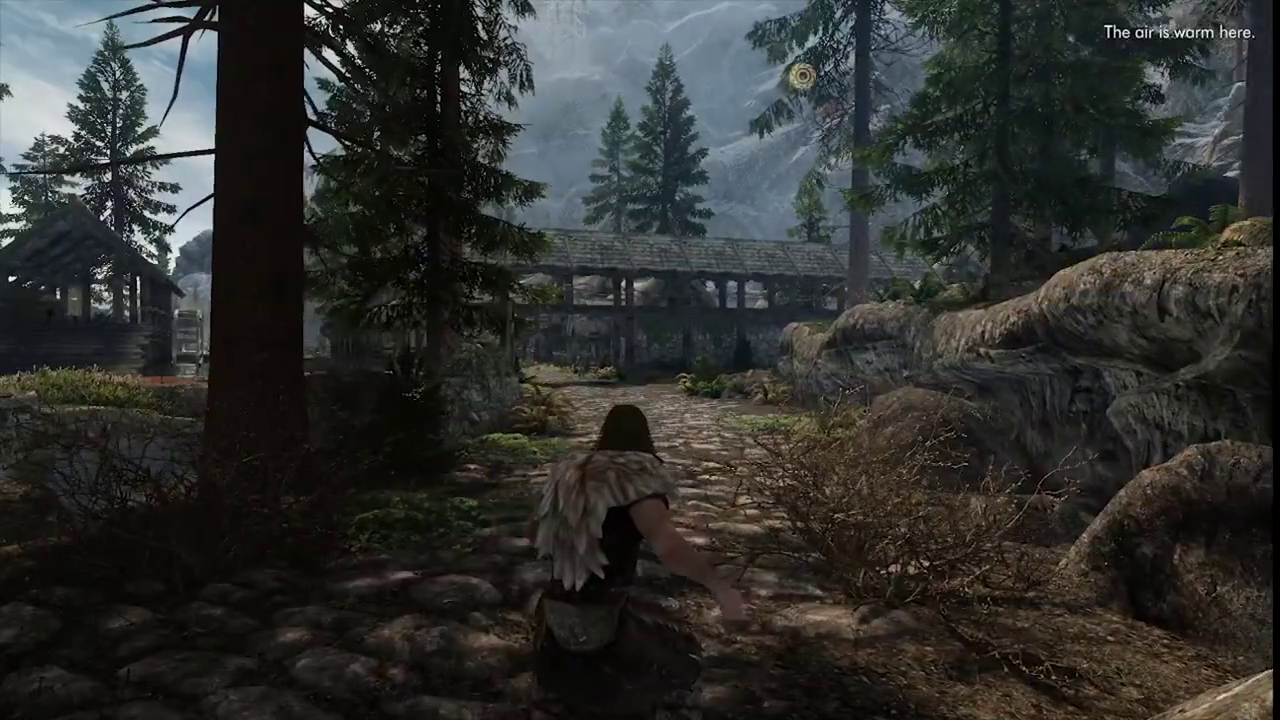
key(f)
key(s)
key(f)
key(space)
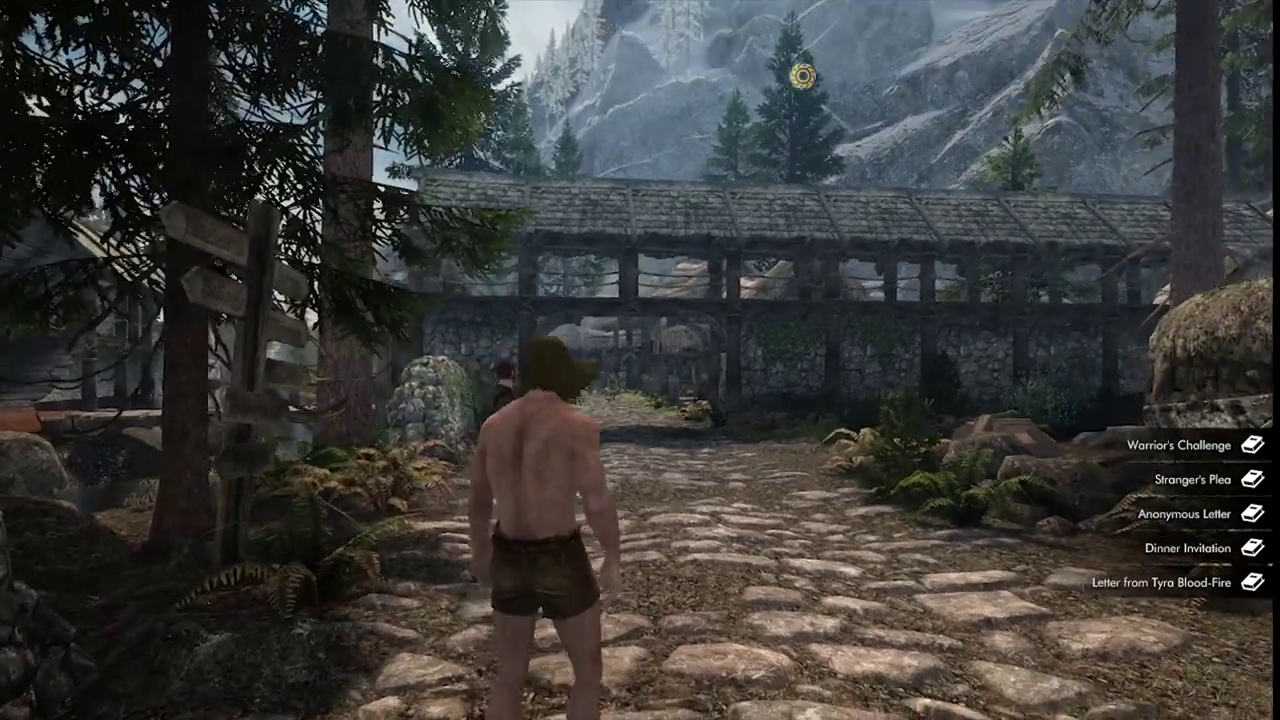
Step: Show the ENBSeries editor and walk through the Riverwood gate into the village to inspect the preset's look
key(shift+Return)
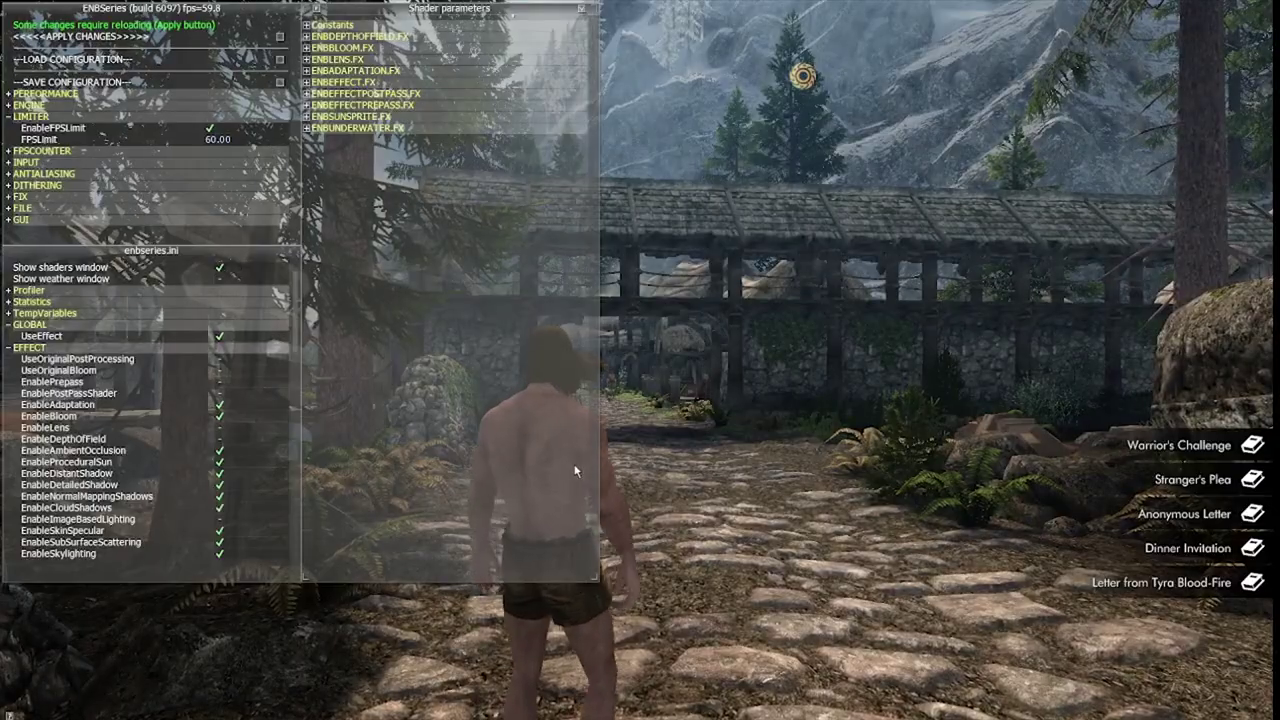
key(w)
key(w)
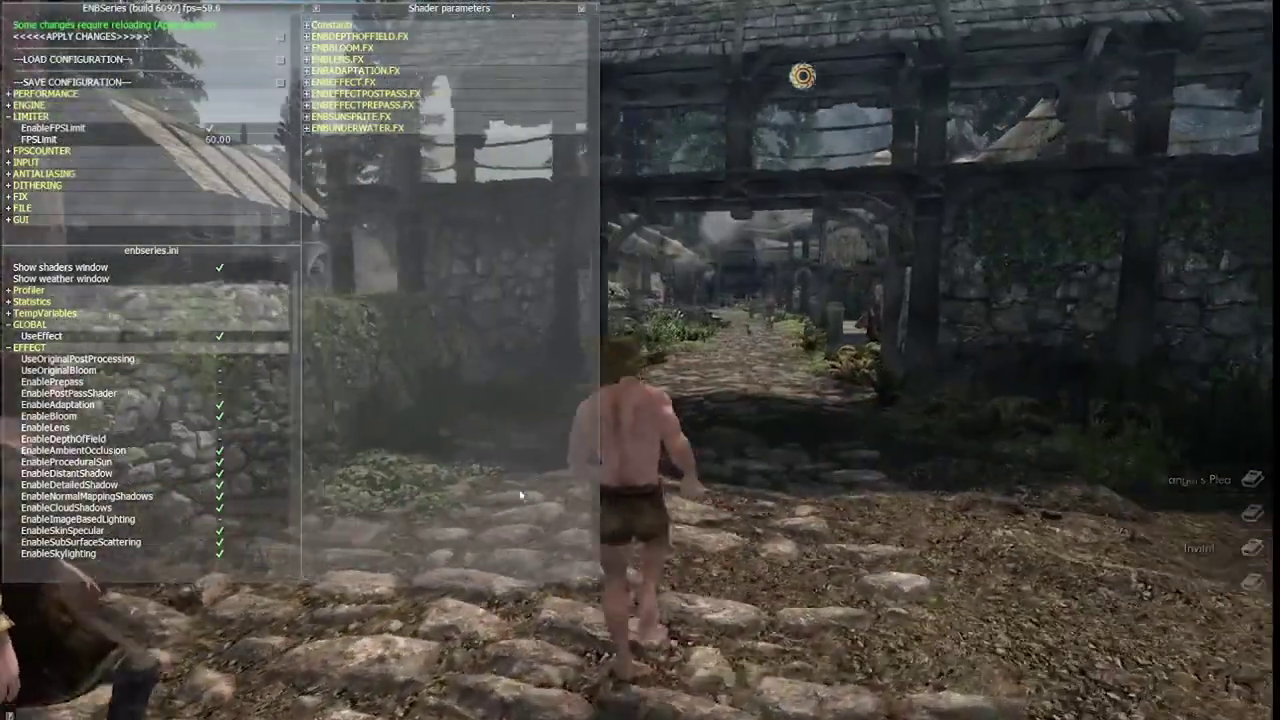
key(w)
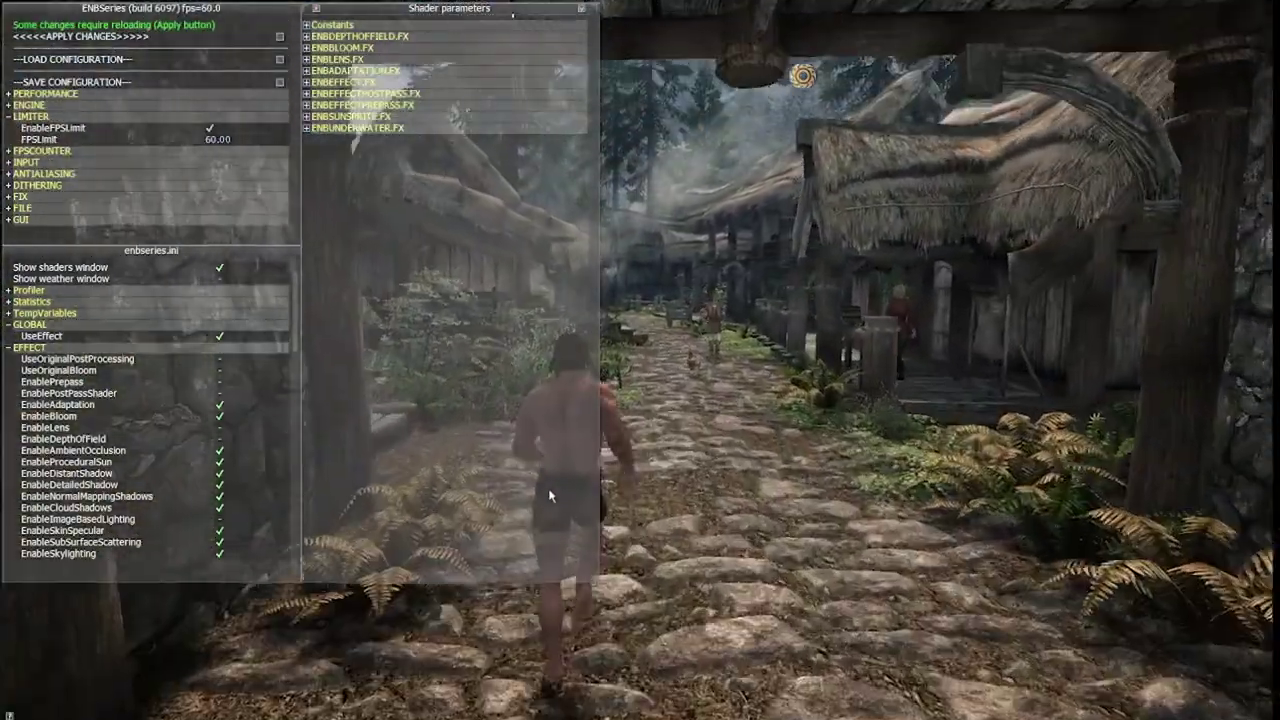
key(w)
key(s)
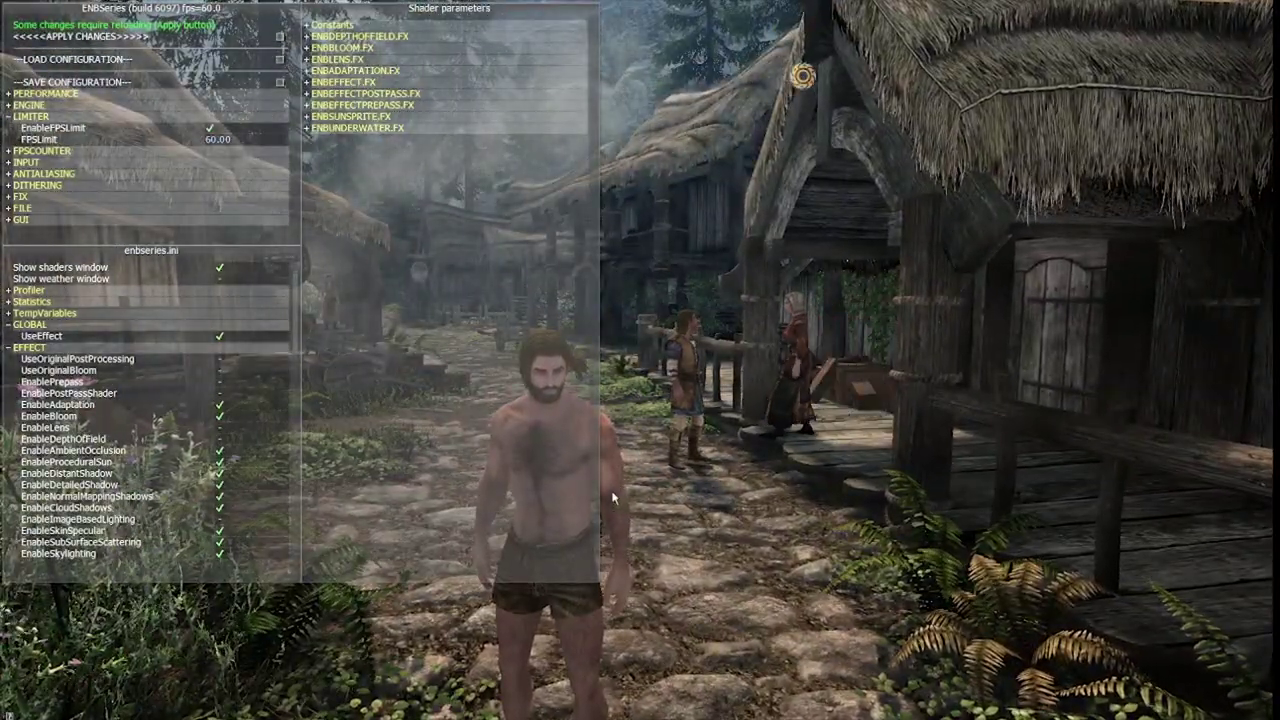
Step: Open the console and look through the remaining enbseries.ini effects, including EnableWetSurfaces and EnableRainWetSurfaces
key(grave)
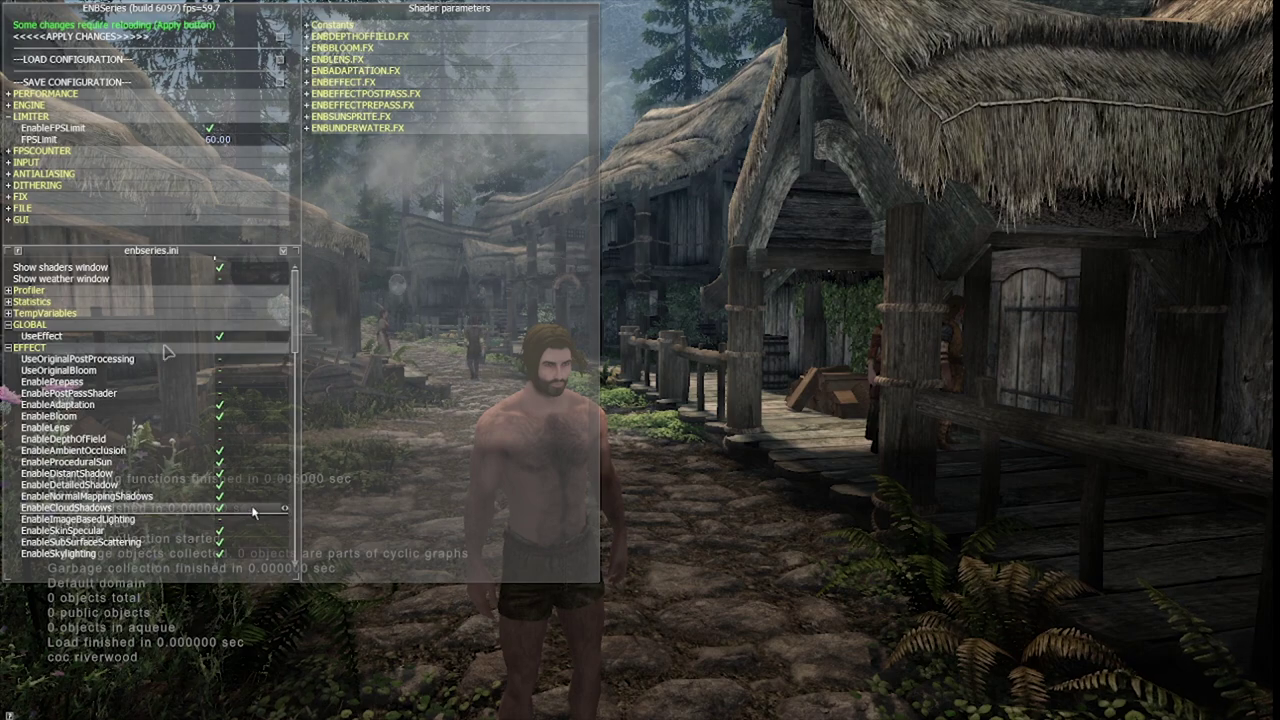
scroll(250, 515, down, 6)
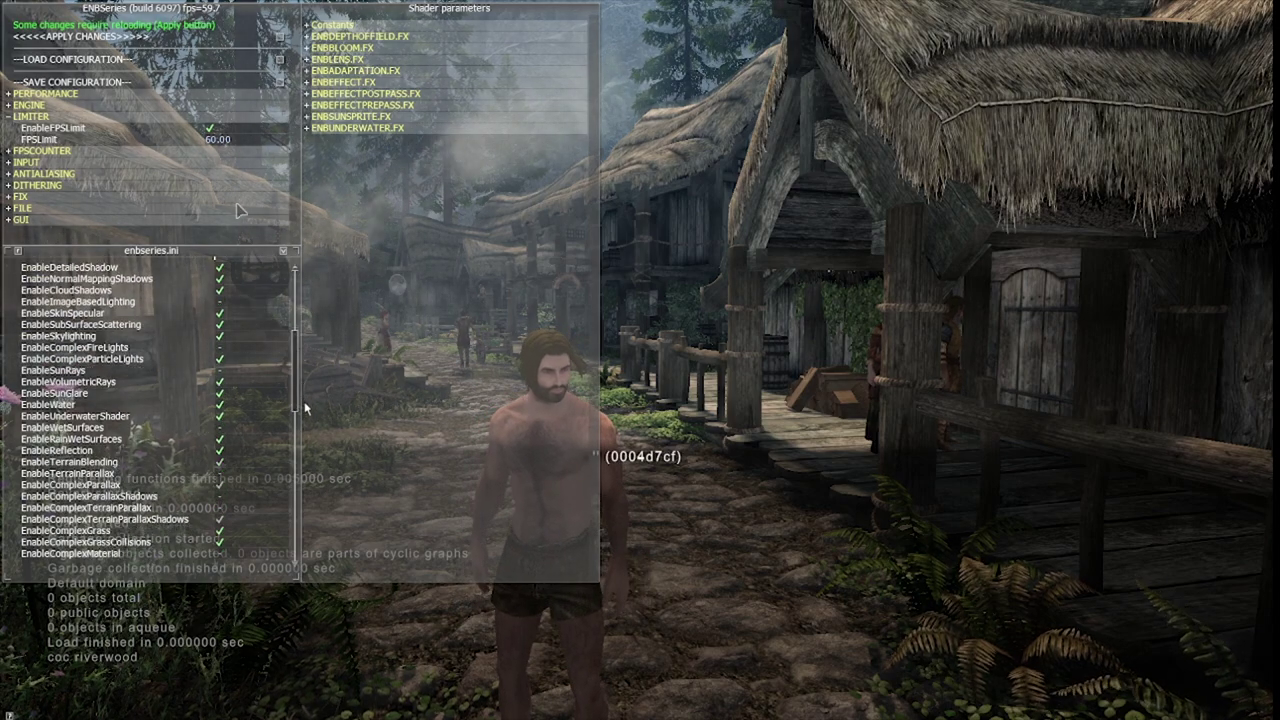
scroll(300, 400, down, 1)
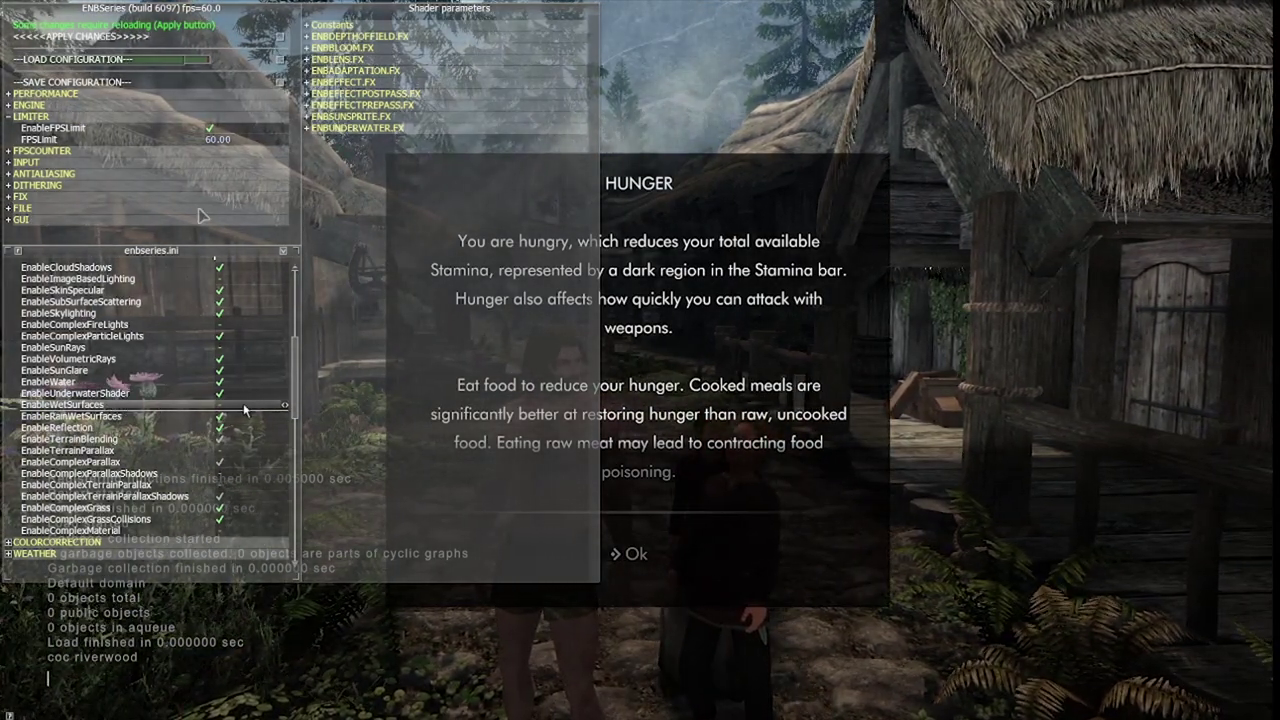
scroll(243, 409, down, 3)
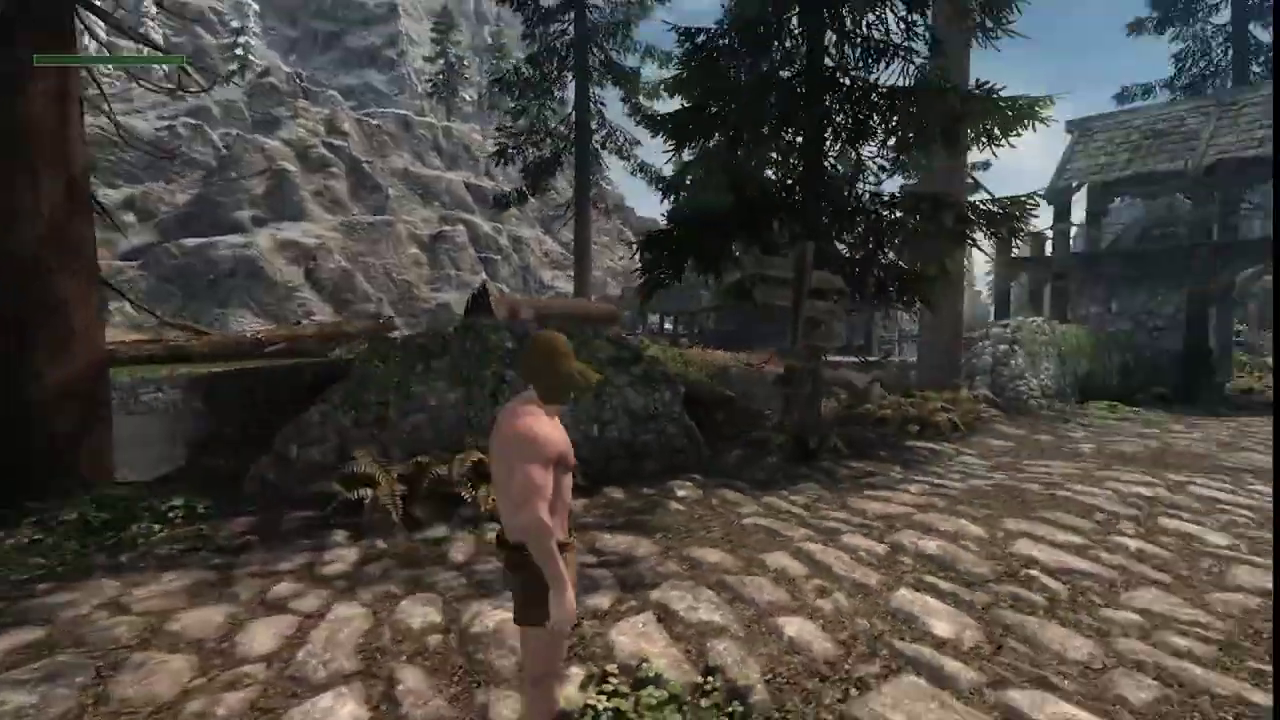
Step: Walk through the Riverwood gate and along the village boardwalk past Sven and Hilde's House to view the preset in daylight
key(w)
key(w)
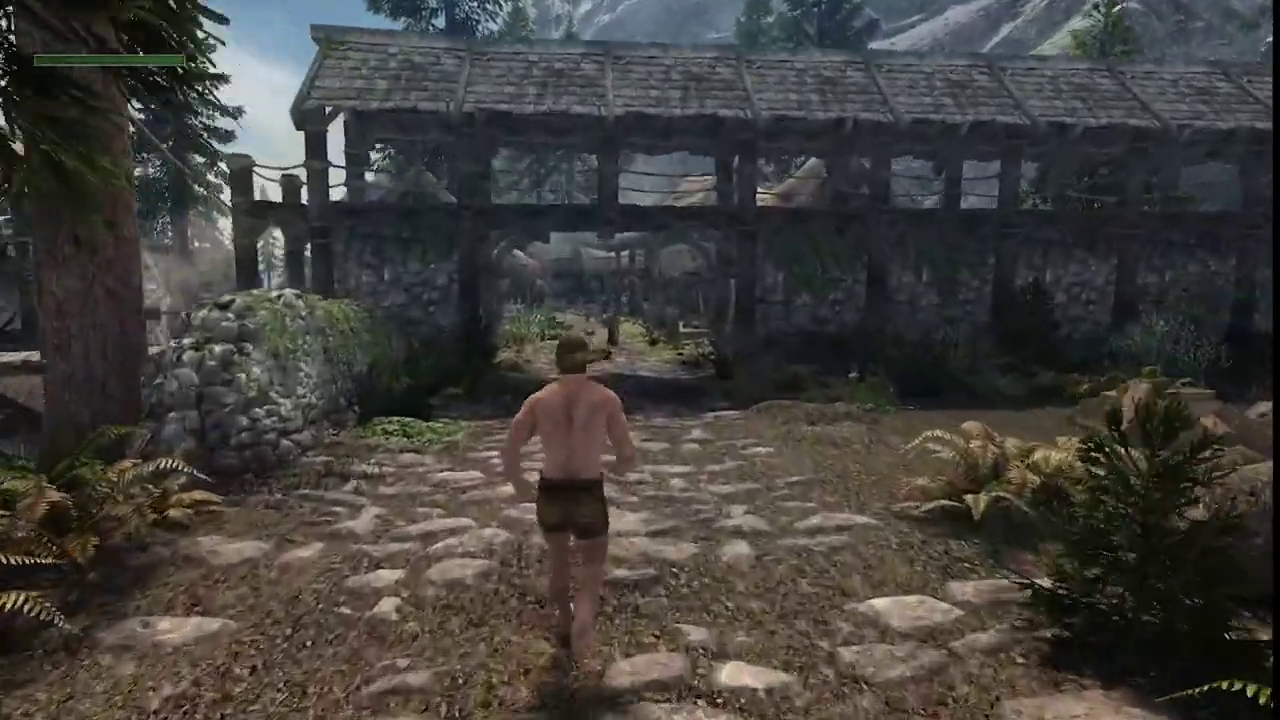
key(w)
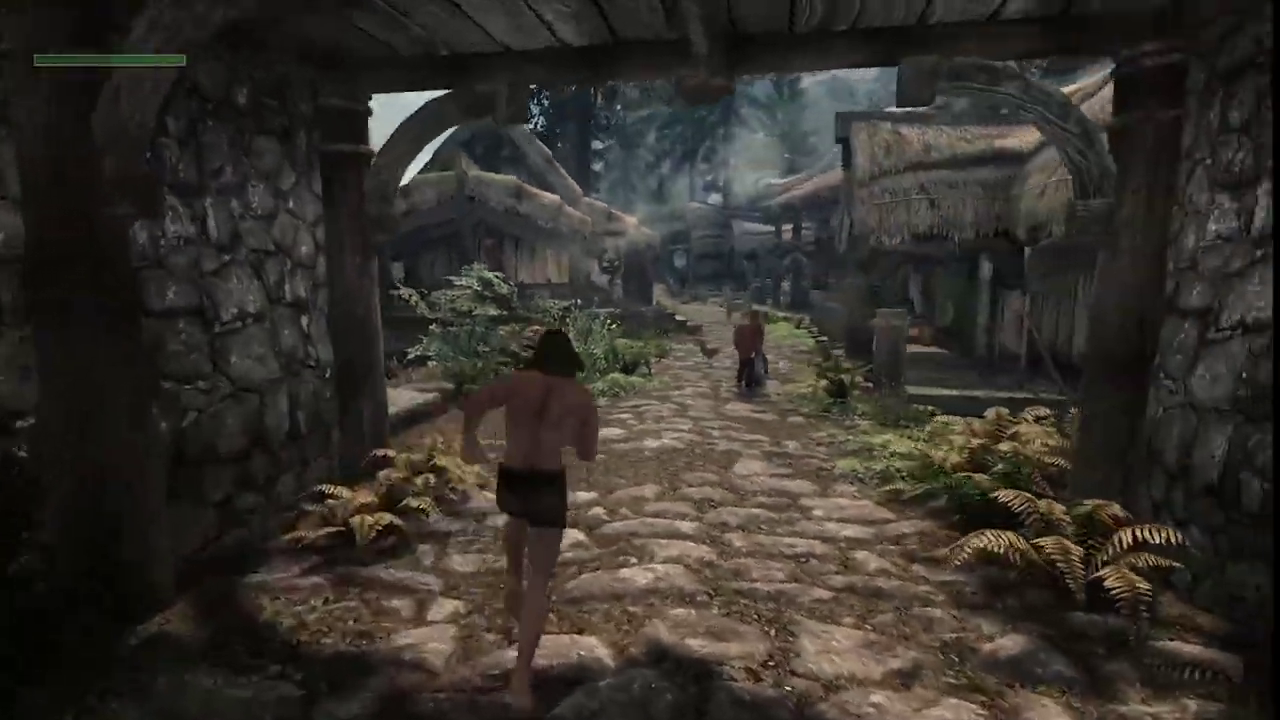
key(w)
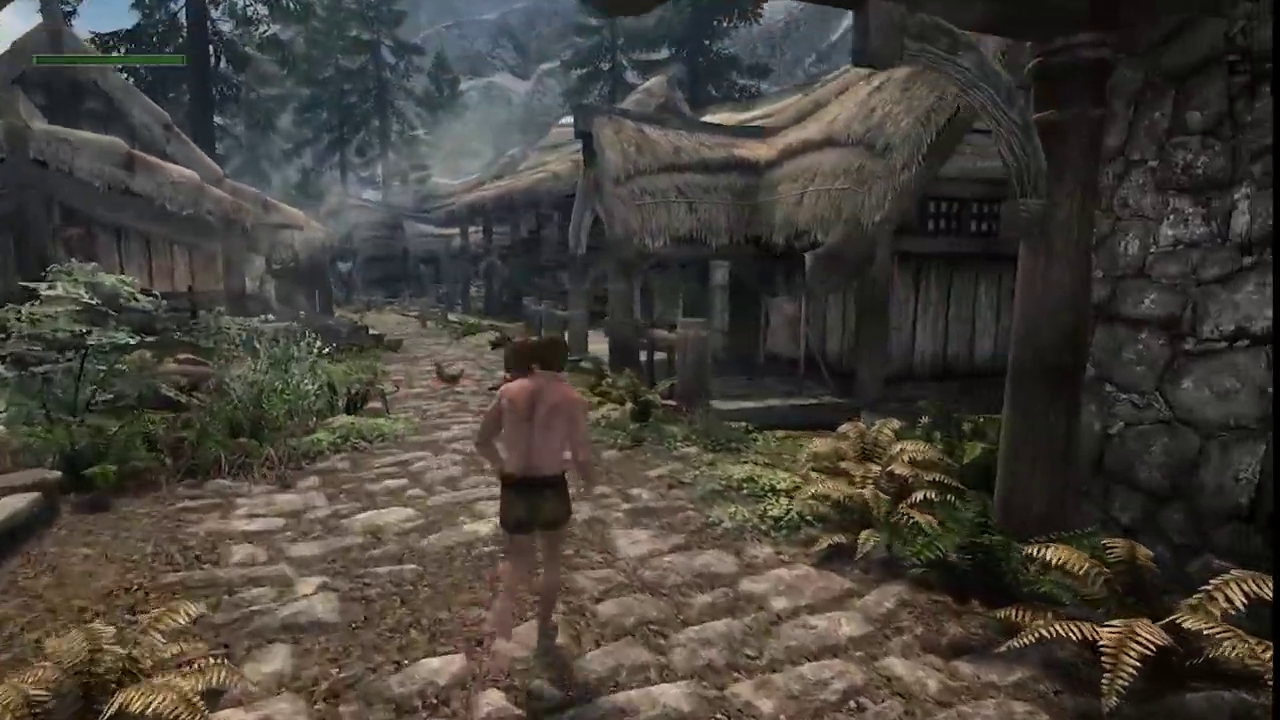
key(w)
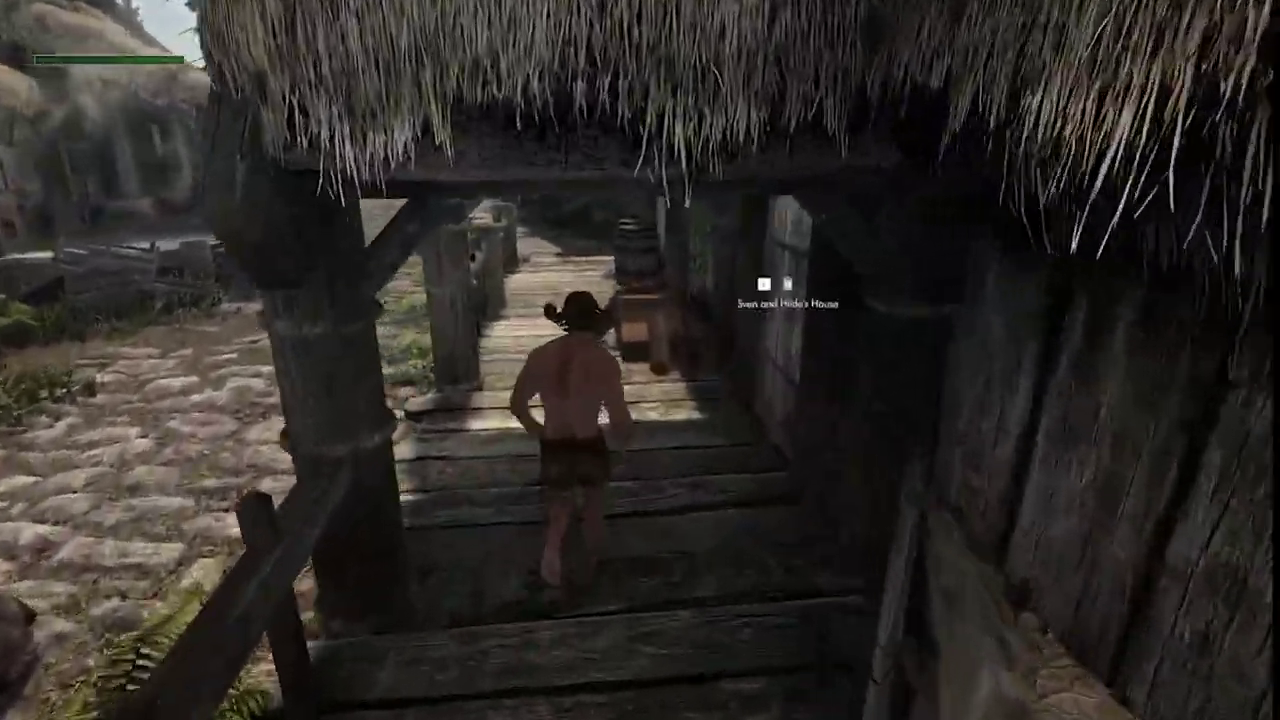
key(w)
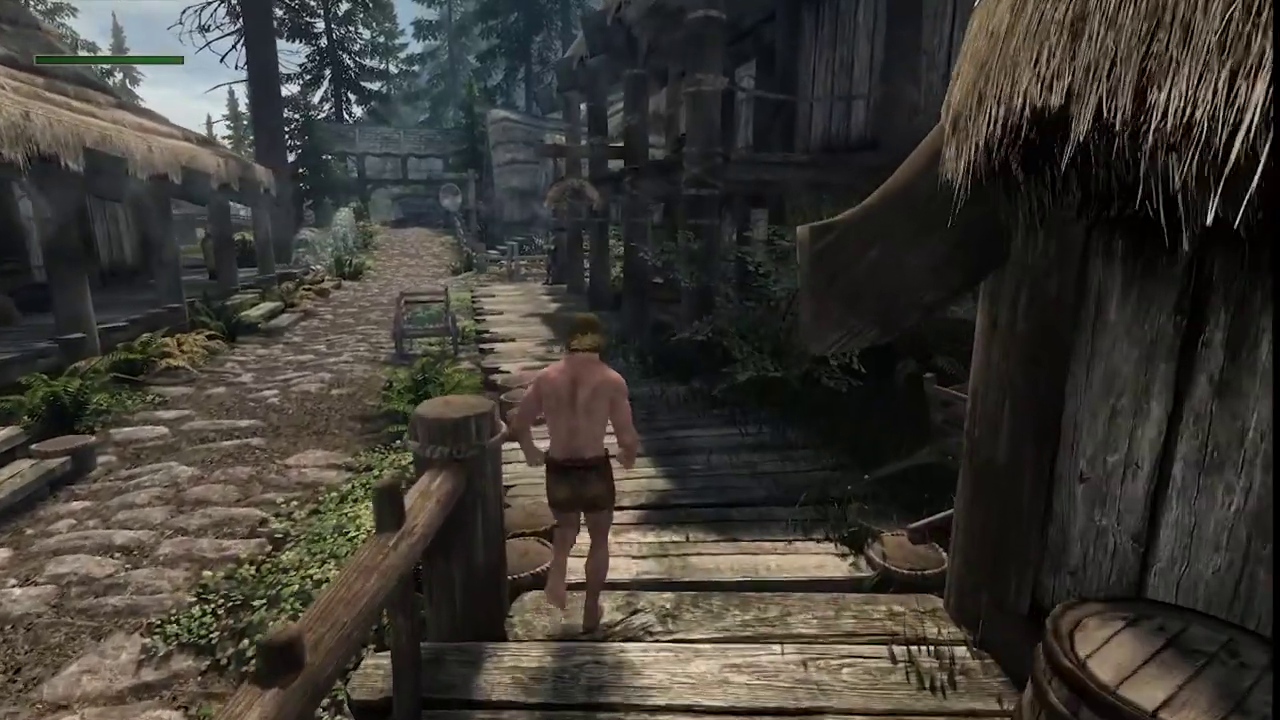
key(w)
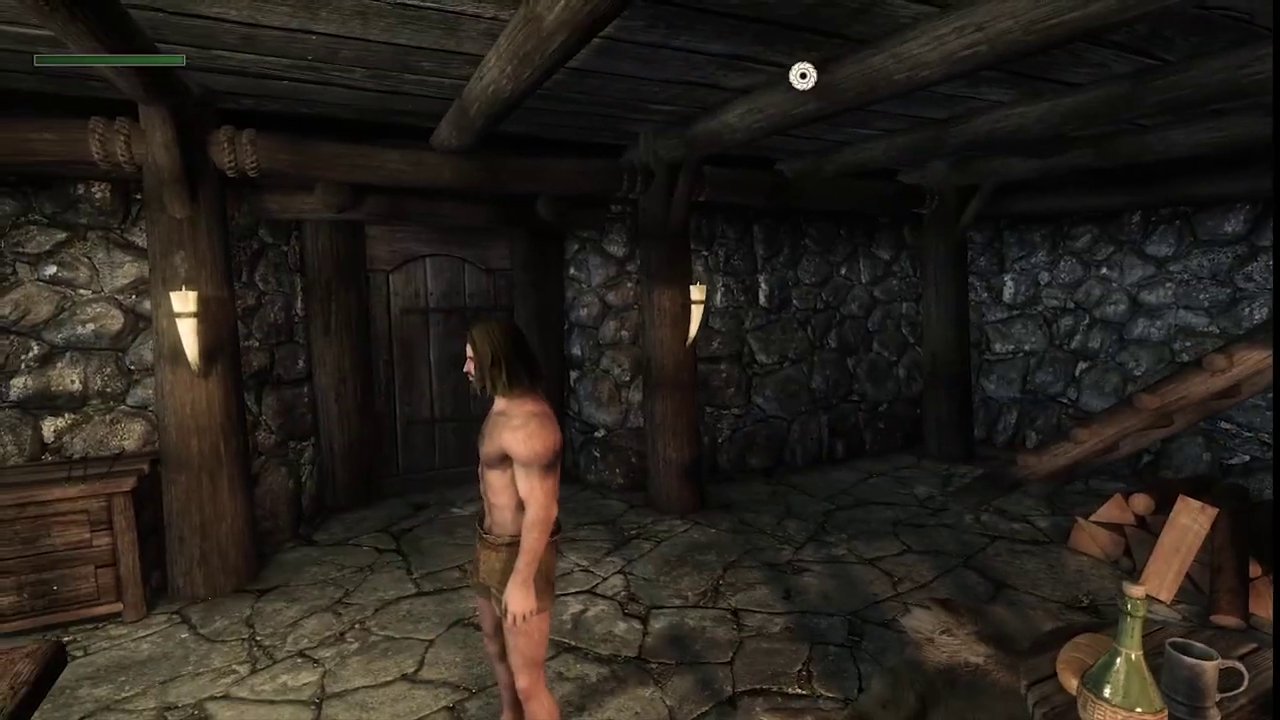
Step: Leave the stone-walled house through its door to Skyrim and walk back onto Riverwood's cobbled street
key(w)
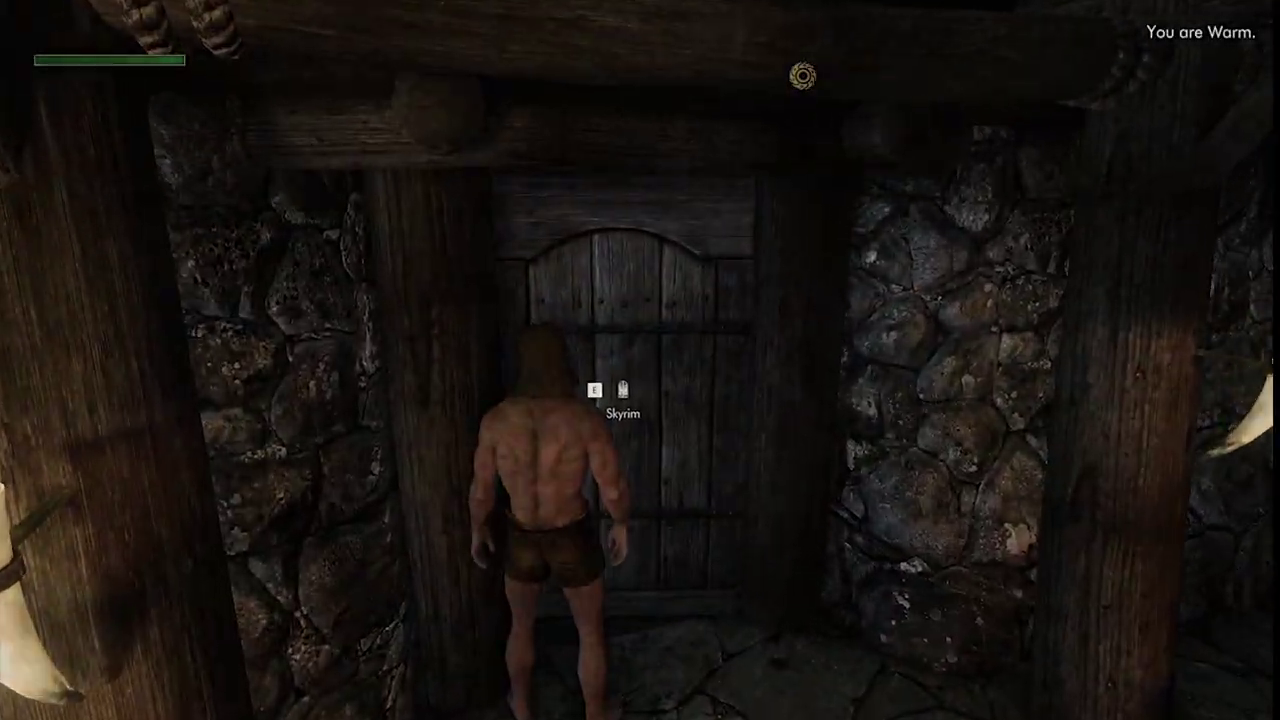
key(e)
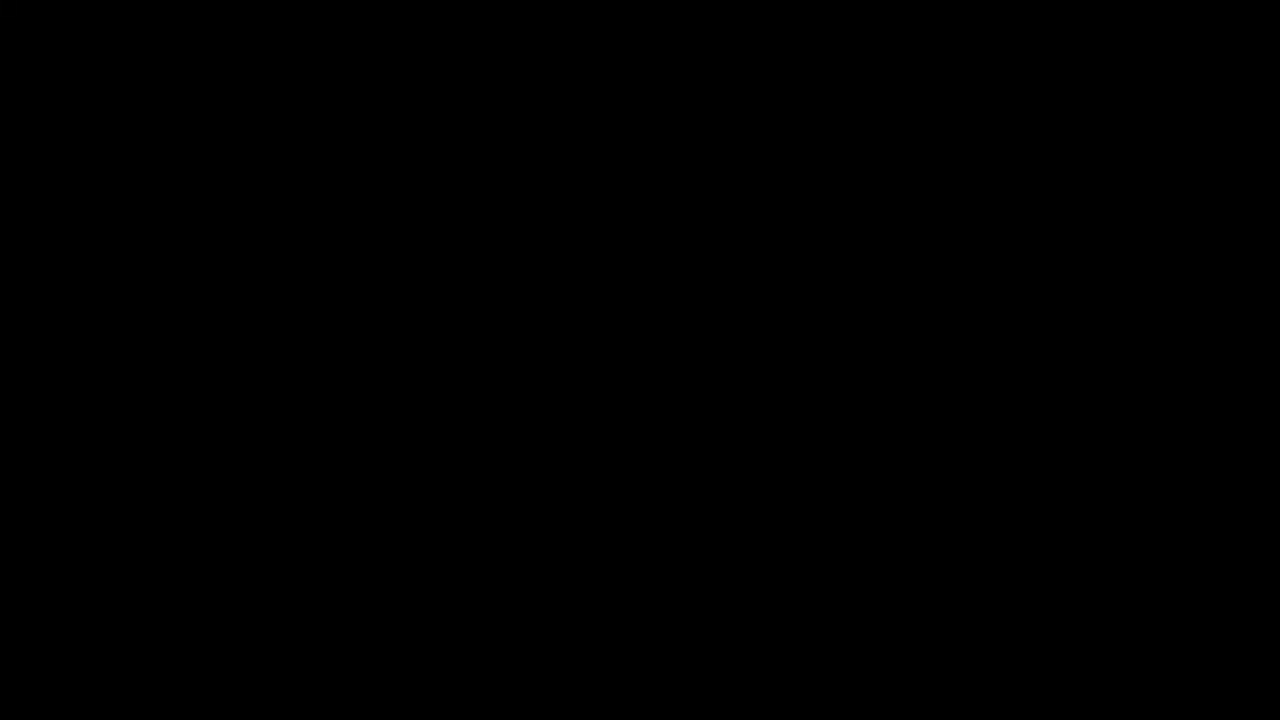
key(w)
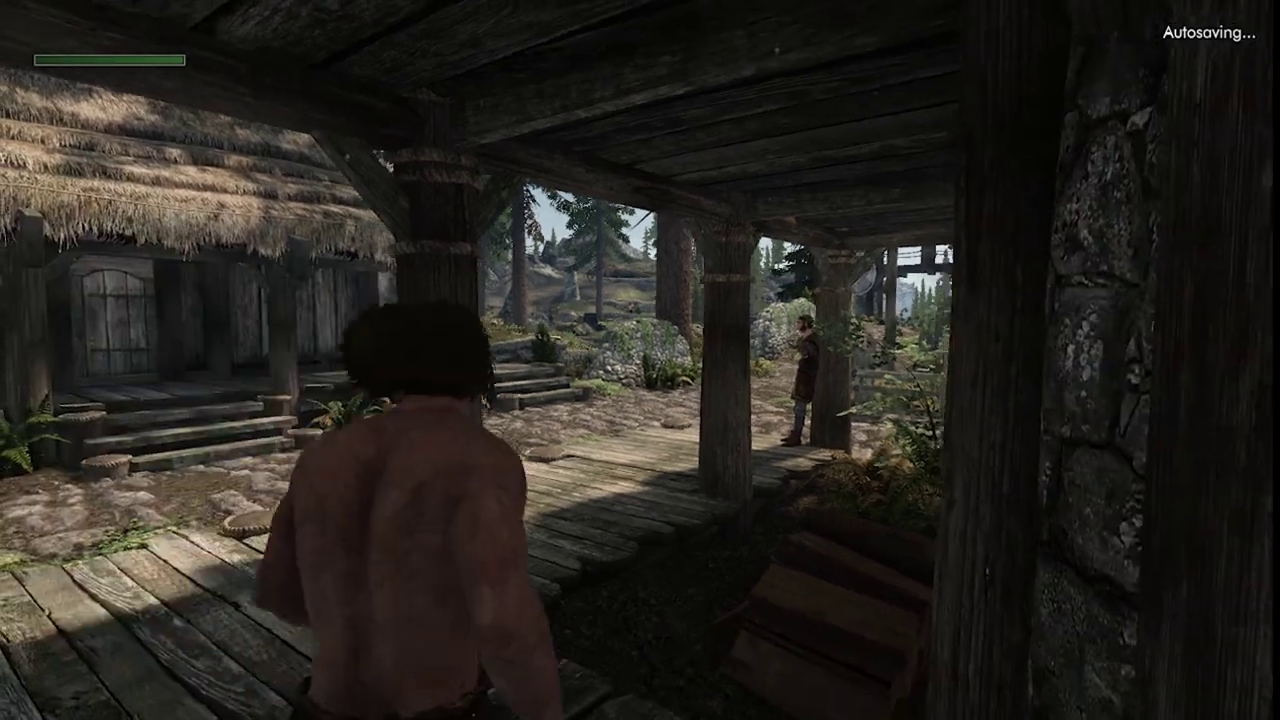
key(w)
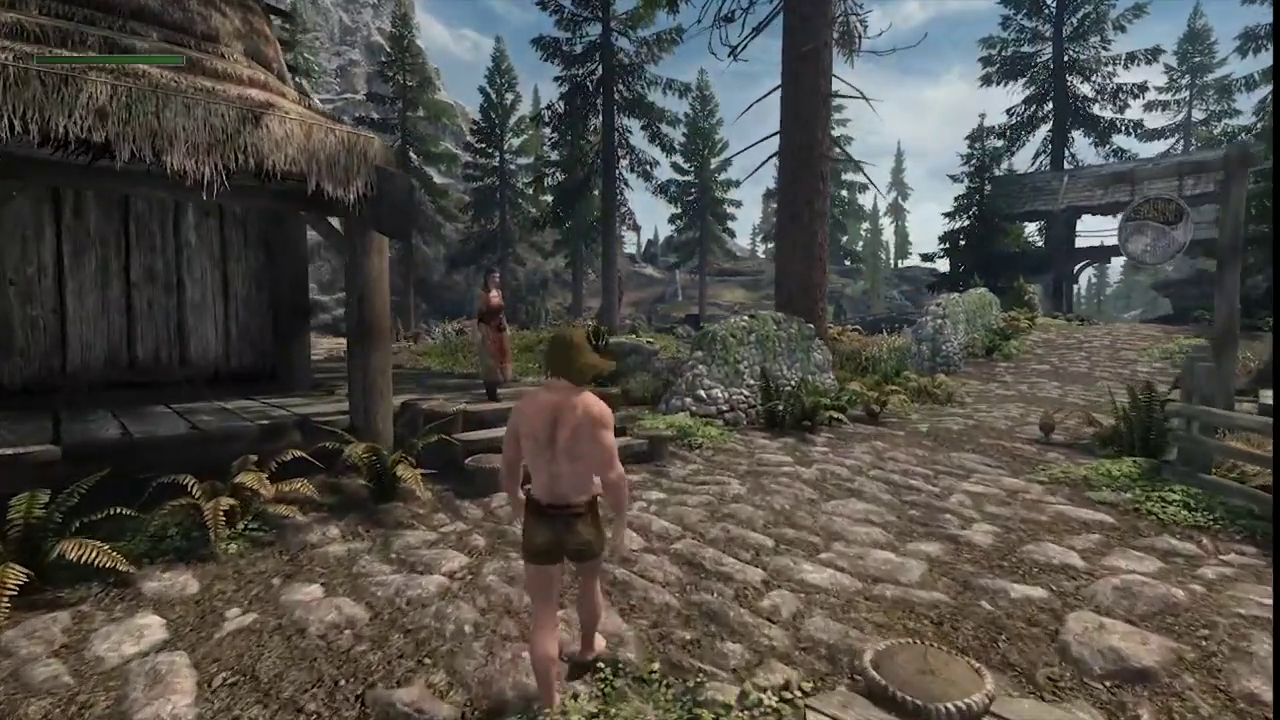
Step: Show the ENBSeries editor briefly, hide it again and turn the character to face the camera
key(shift+Return)
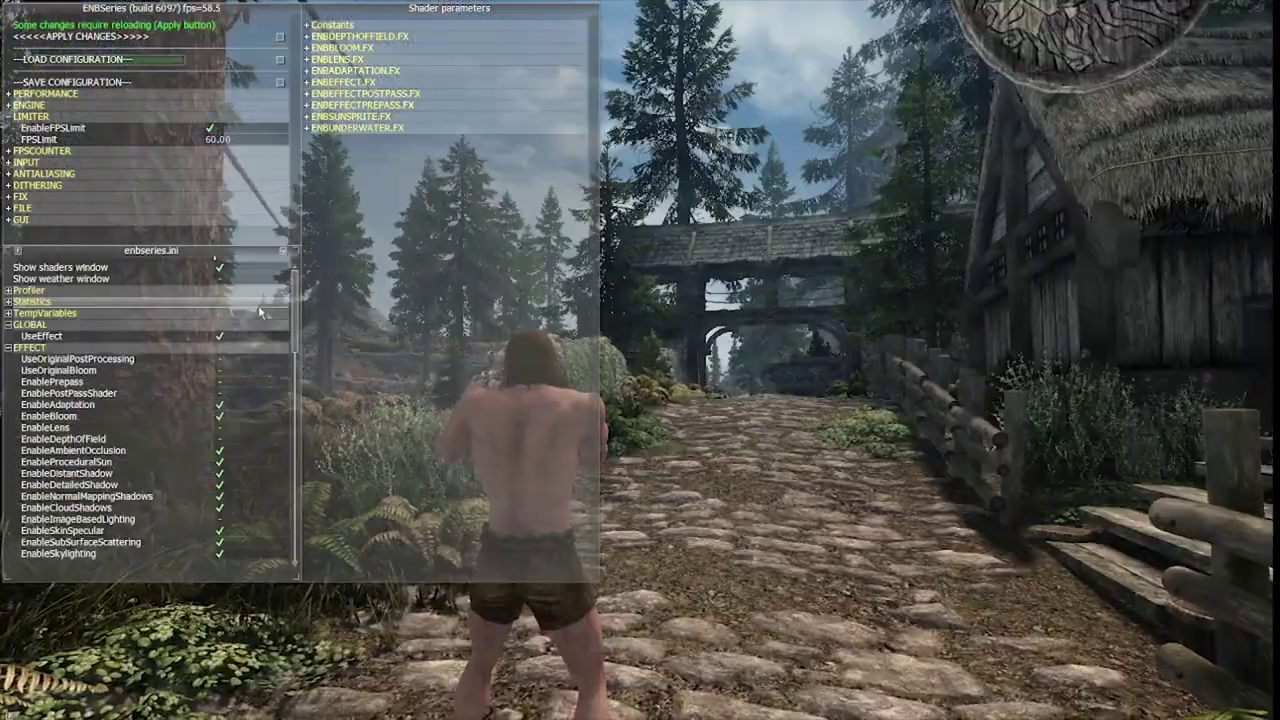
key(shift+Return)
key(s)
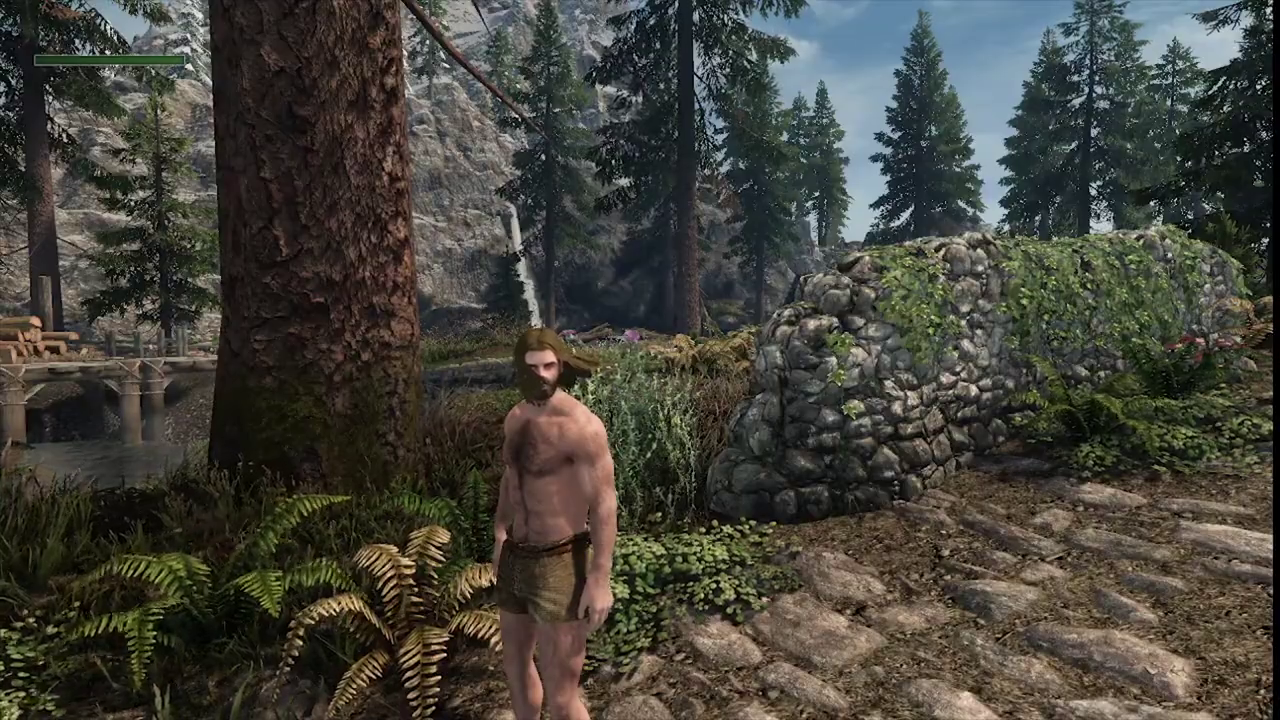
Step: Run along the cobbled road through Riverwood's far gate to the riverside, turning the character to view the scenery
key(w)
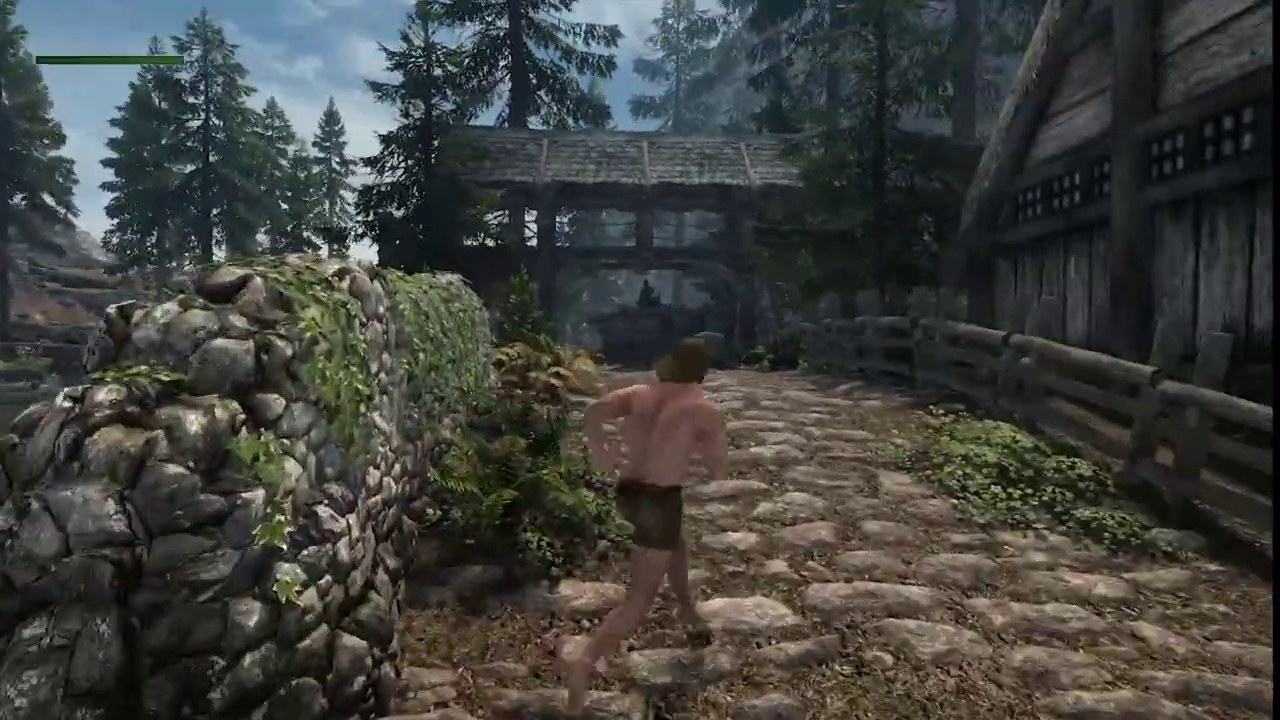
key(s)
key(w)
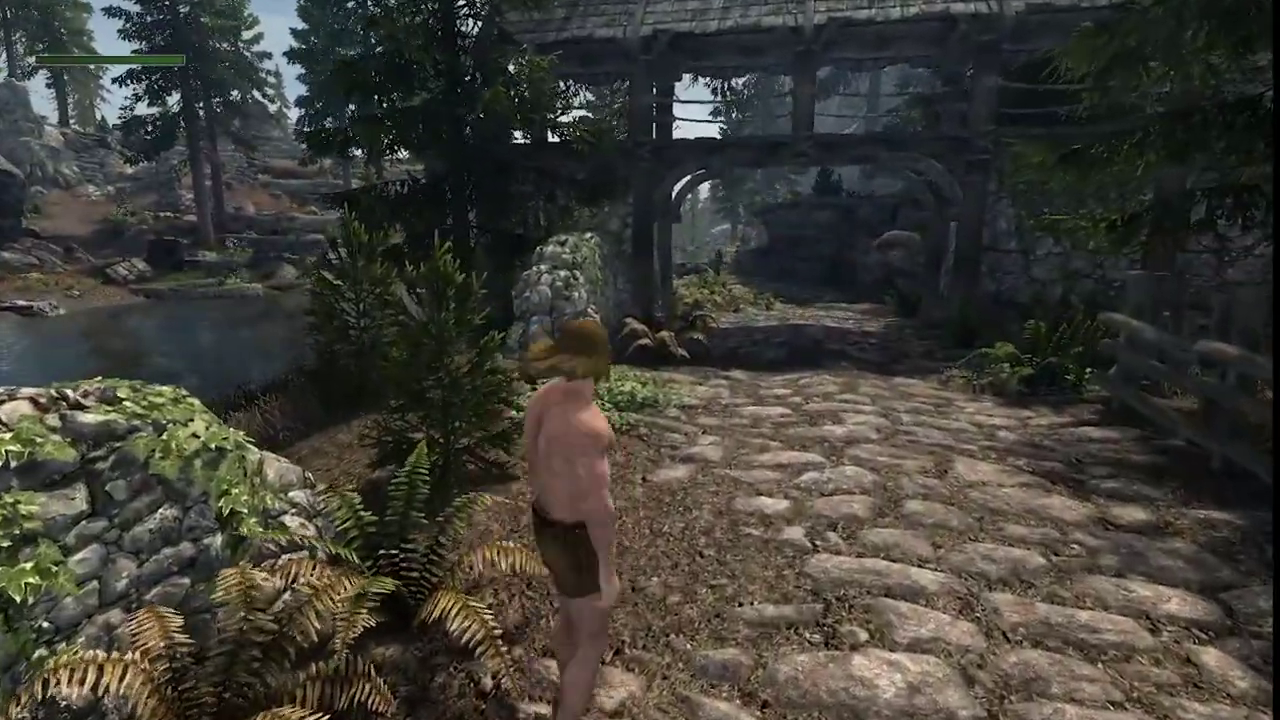
key(w)
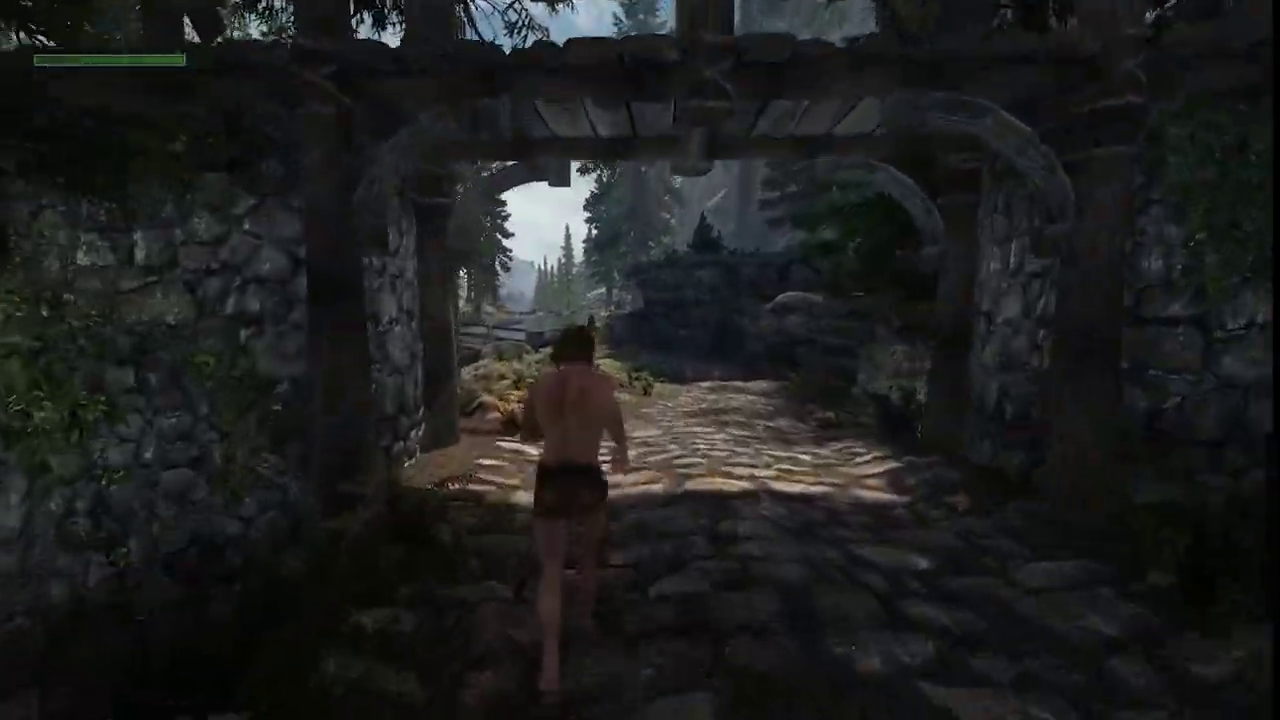
key(s)
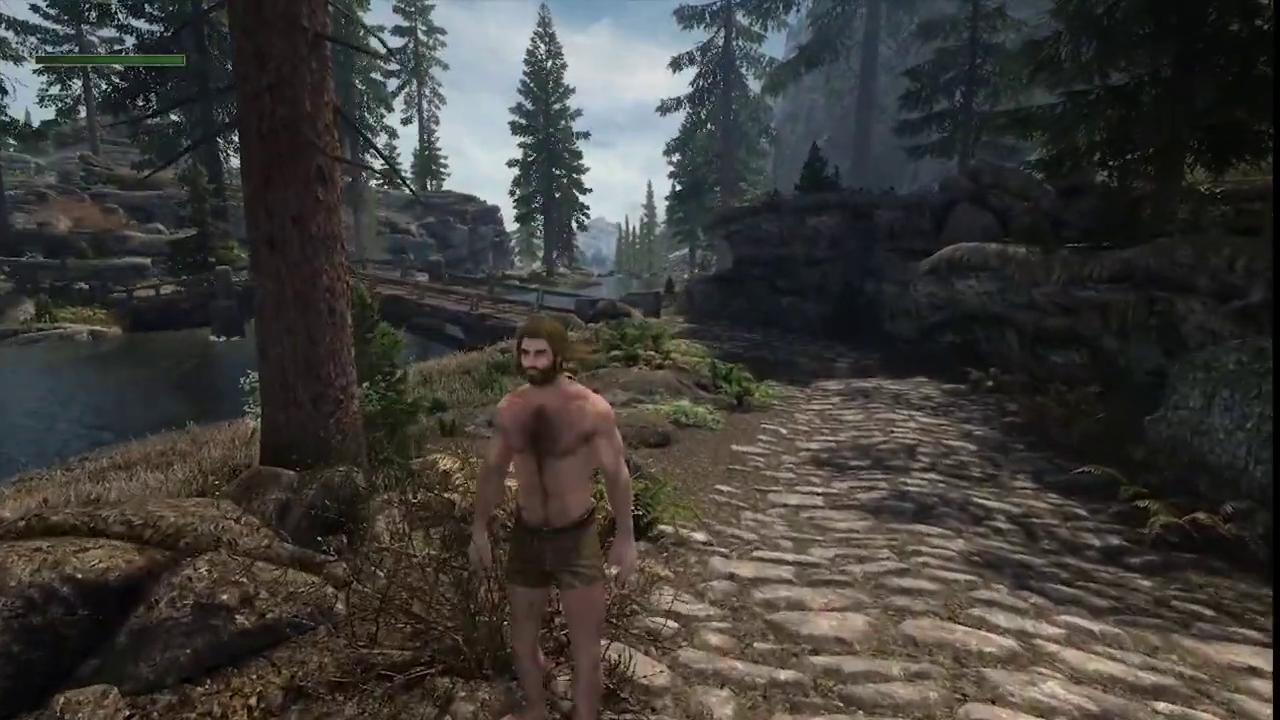
key(w)
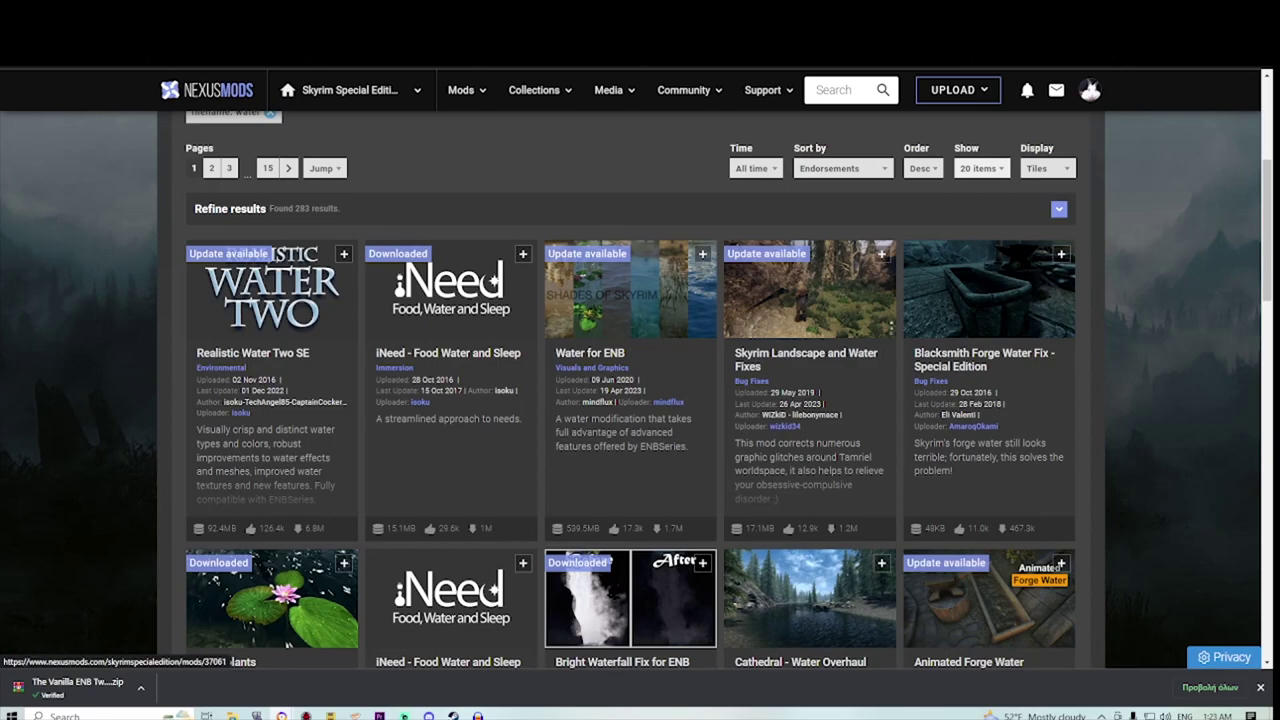
Step: Switch to Nexus Mods, open the Water for ENB mod page and expand its requirements
click(630, 300)
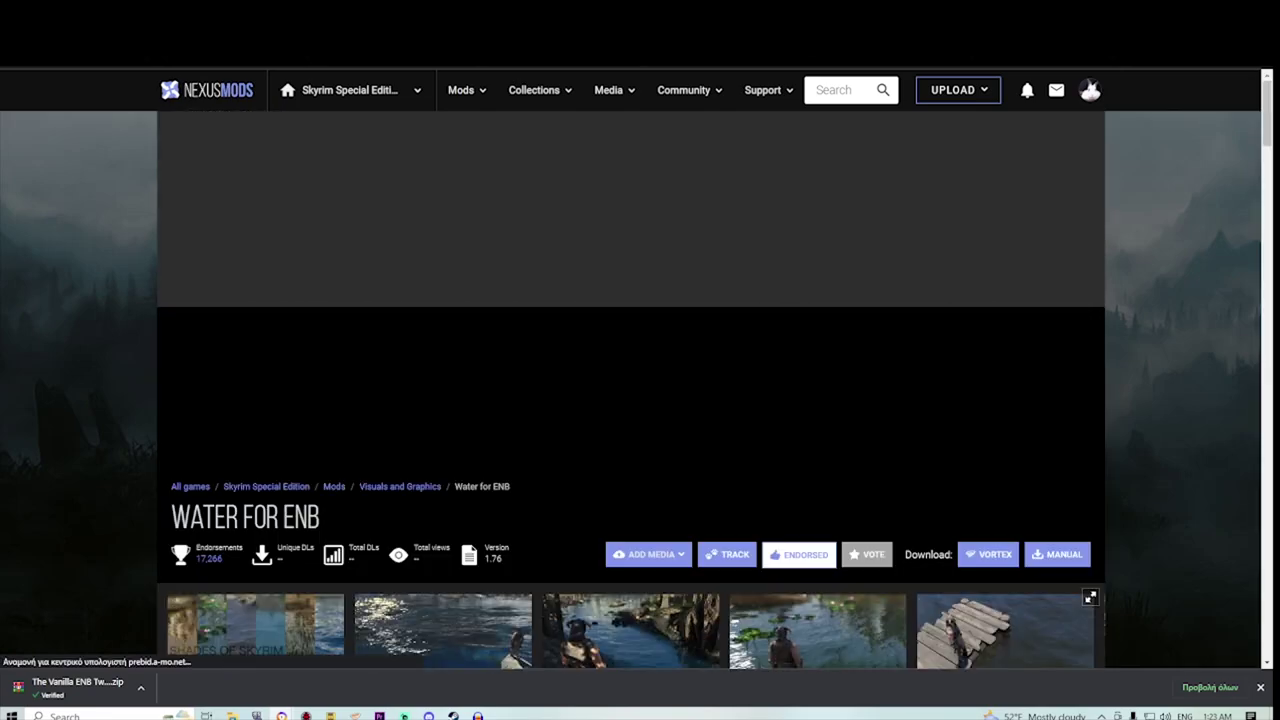
scroll(630, 390, down, 8)
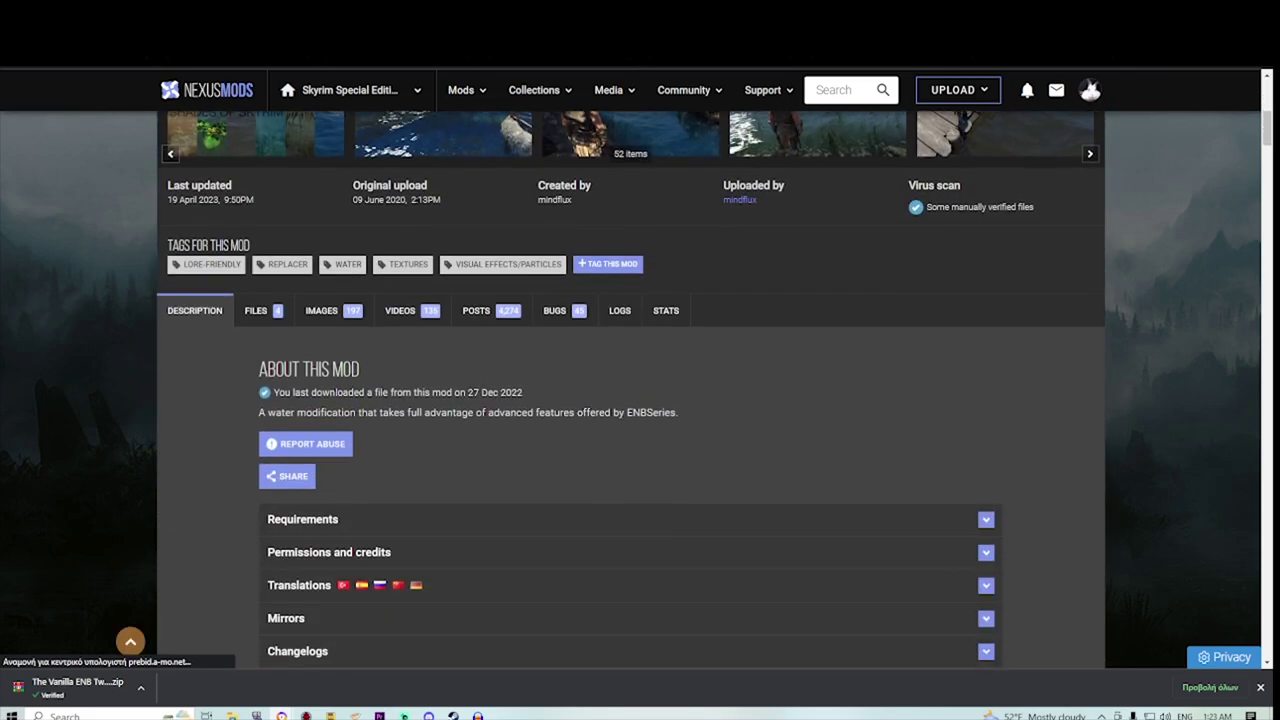
click(330, 519)
scroll(330, 487, down, 2)
scroll(330, 487, up, 2)
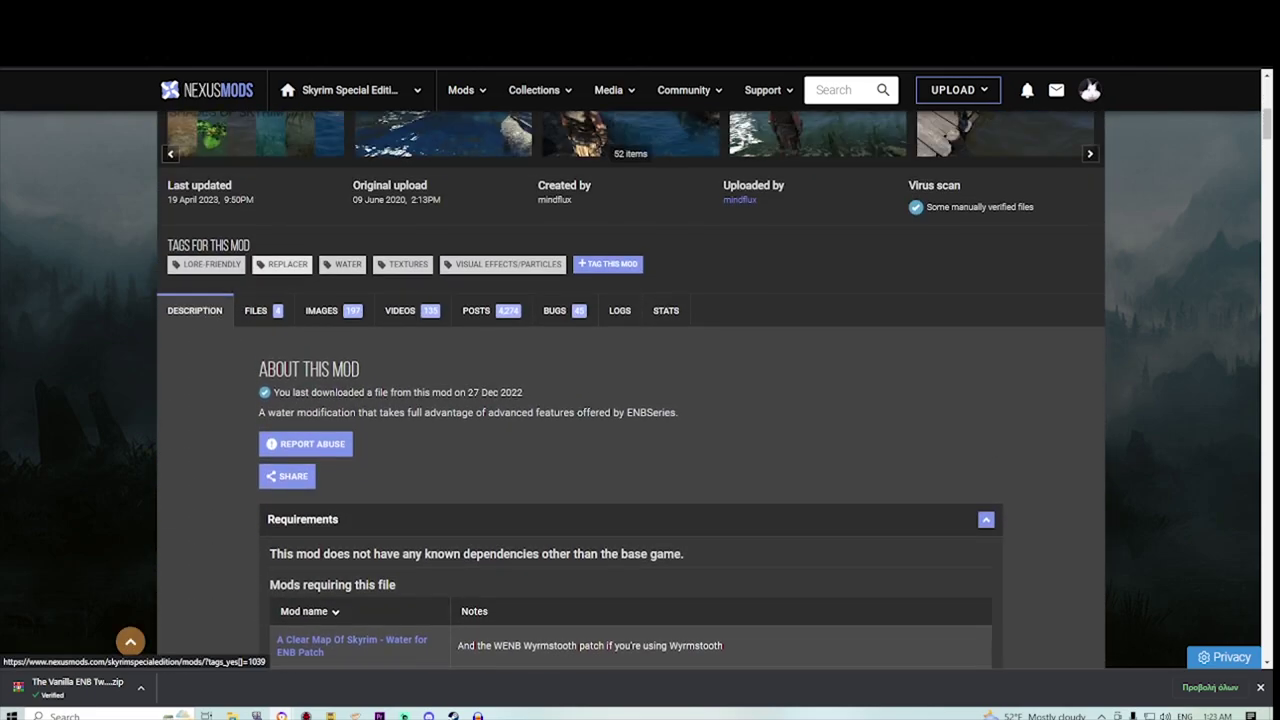
Step: Download the Water for ENB main file and the Clear Underwater patch through the mod manager at the free slow speed
drag(384, 490, 767, 490)
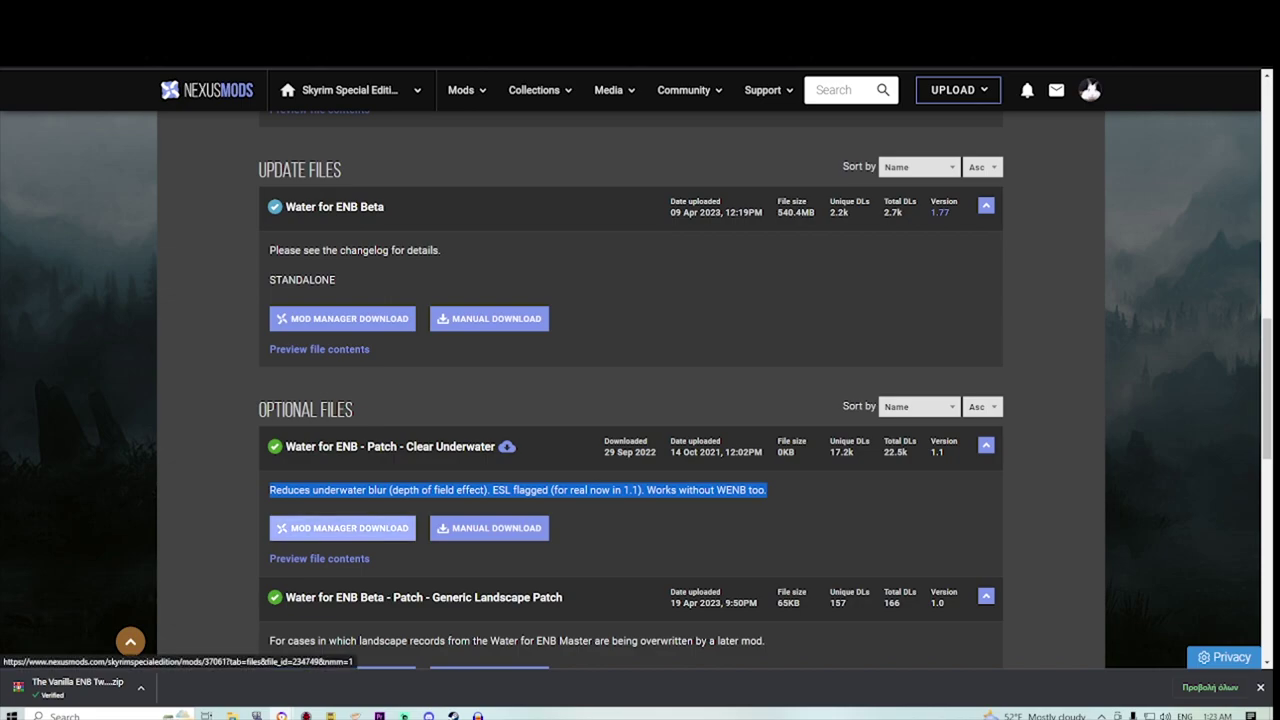
scroll(340, 500, up, 4)
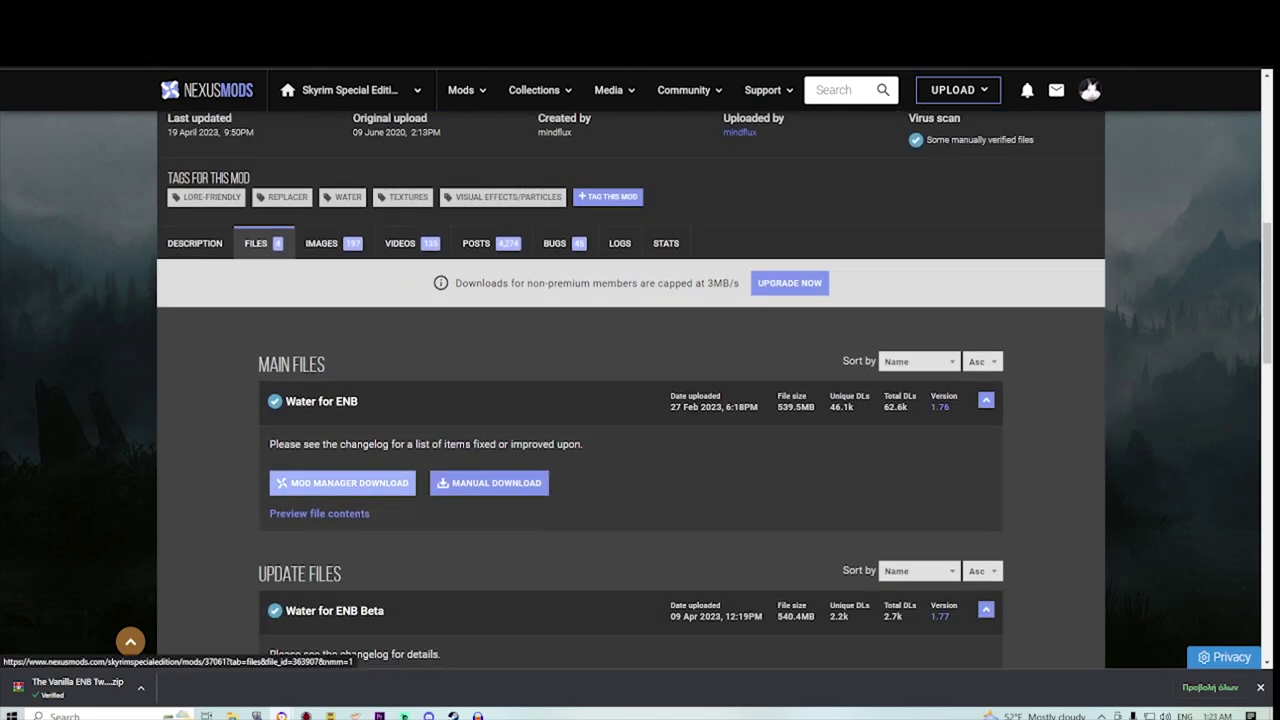
click(350, 483)
click(685, 493)
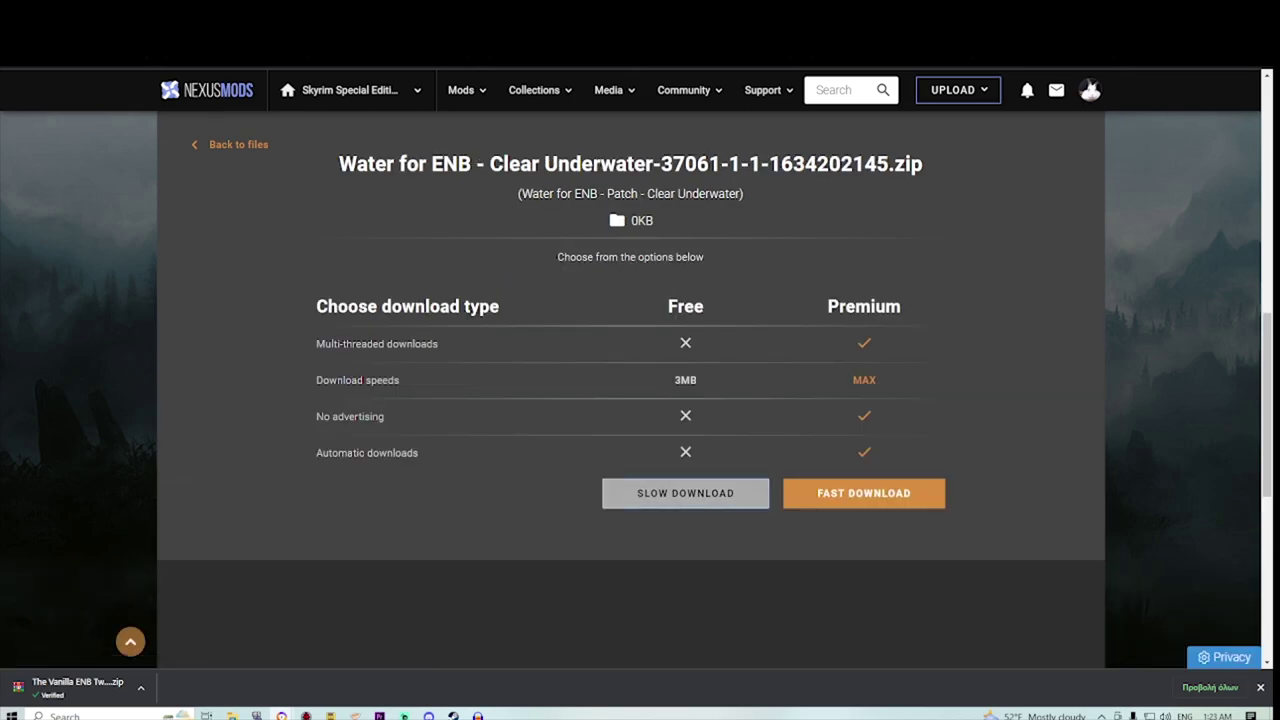
click(663, 491)
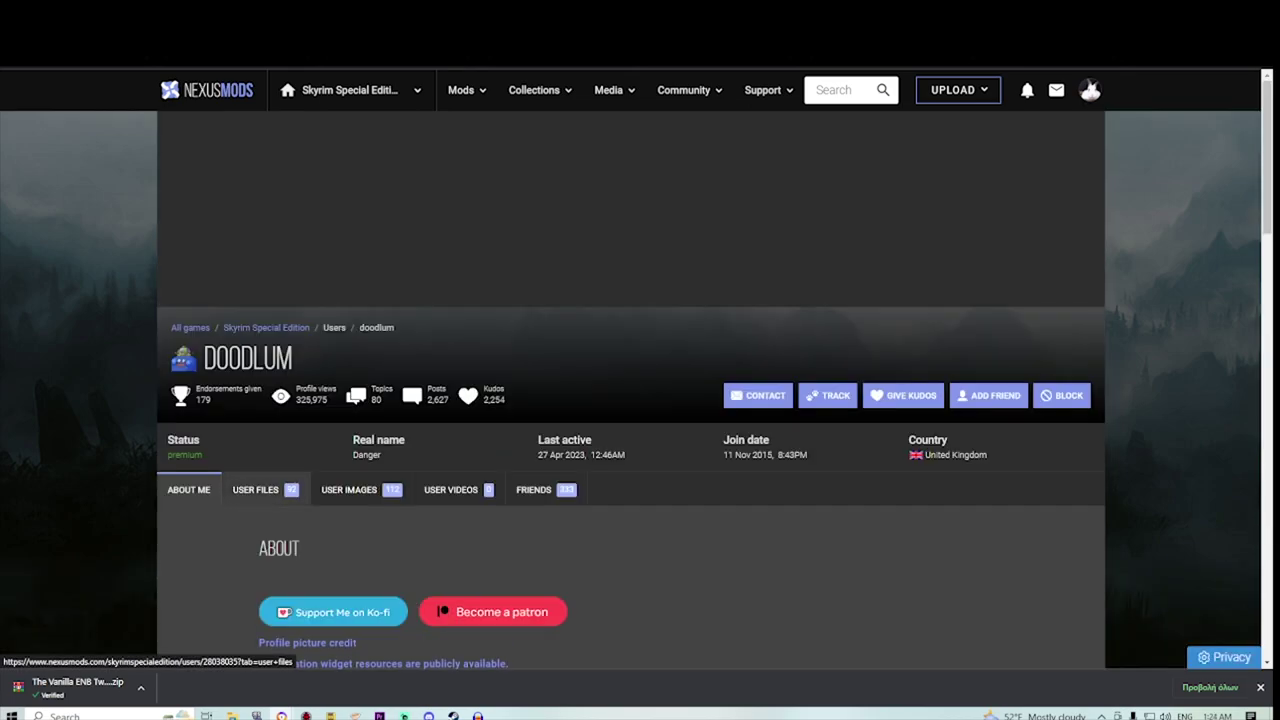
Step: Open the mod author's user files on the profile page and sort them by endorsements
click(257, 490)
drag(204, 358, 293, 358)
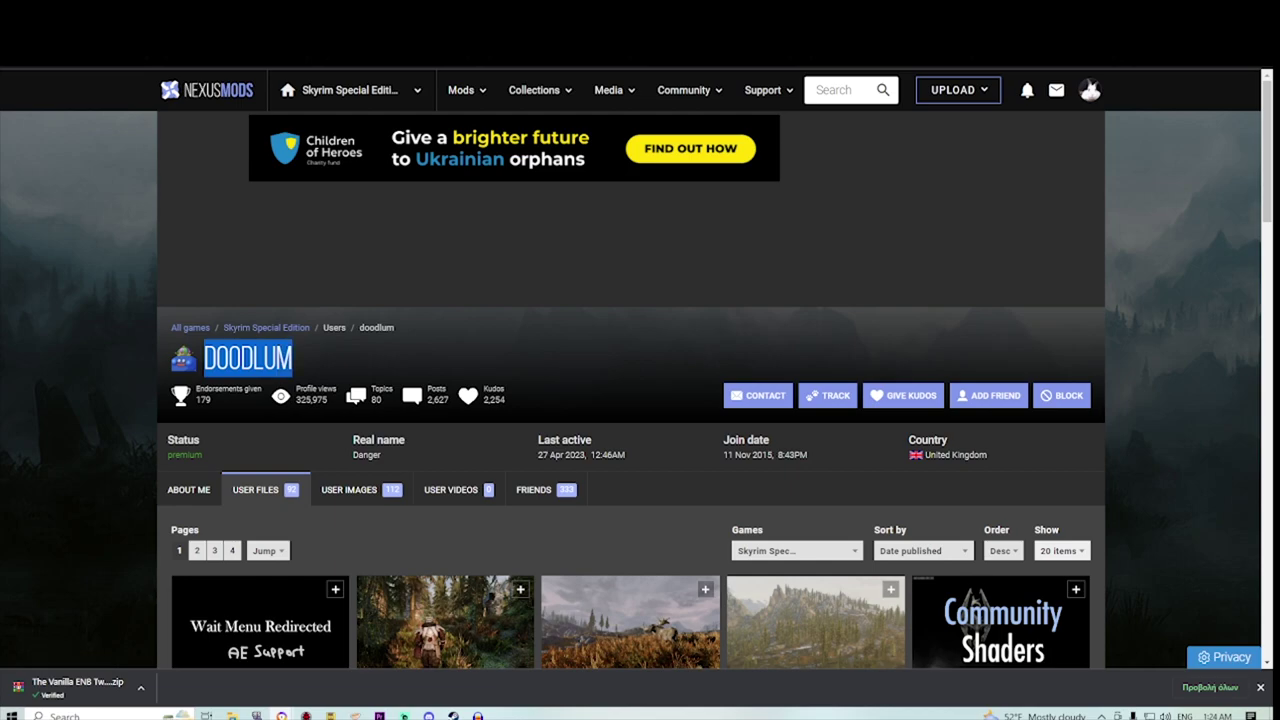
scroll(630, 470, down, 2)
click(922, 348)
click(900, 408)
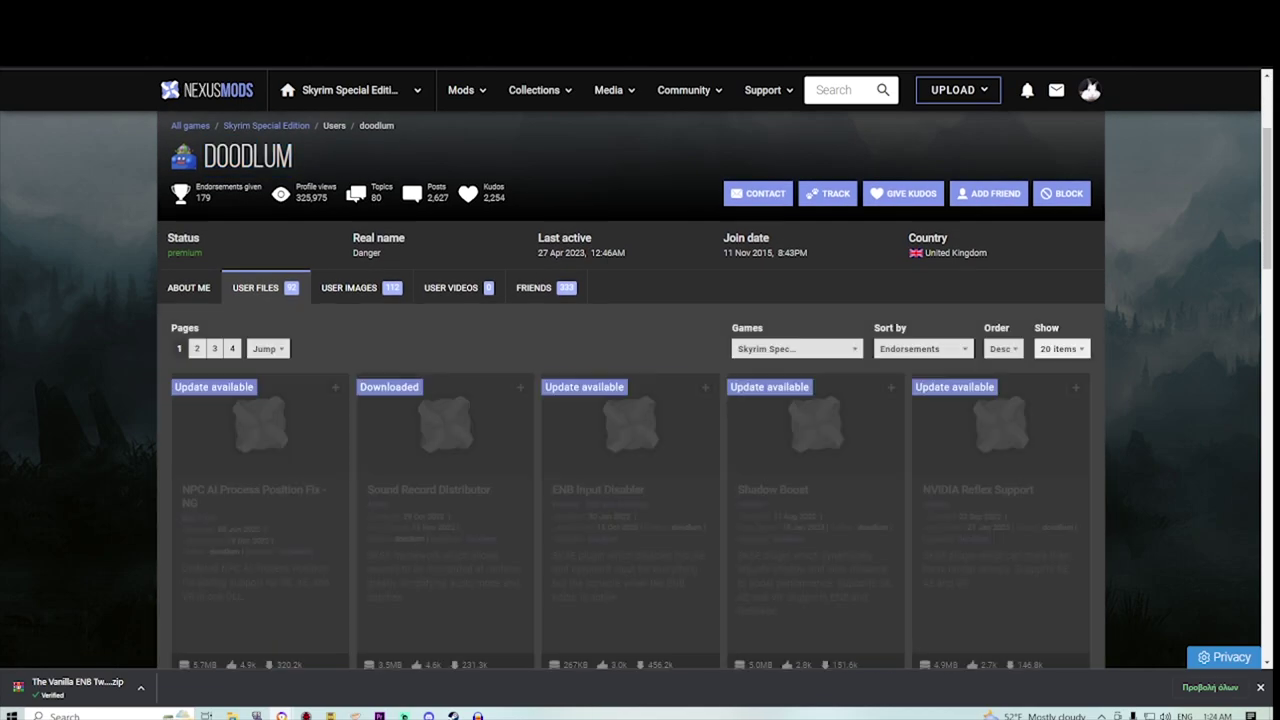
scroll(260, 430, down, 1)
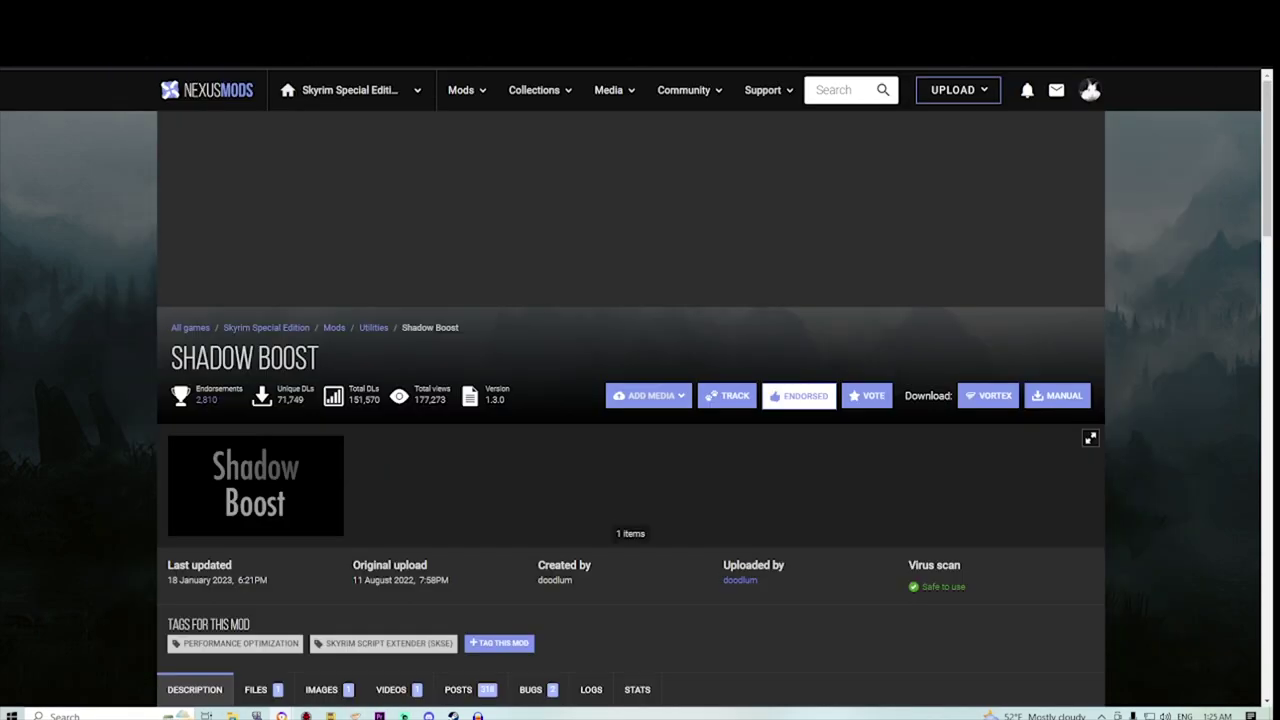
Step: Expand Shadow Boost's requirements and download its 1.3.0 main file through the mod manager at the free slow speed
scroll(630, 470, down, 4)
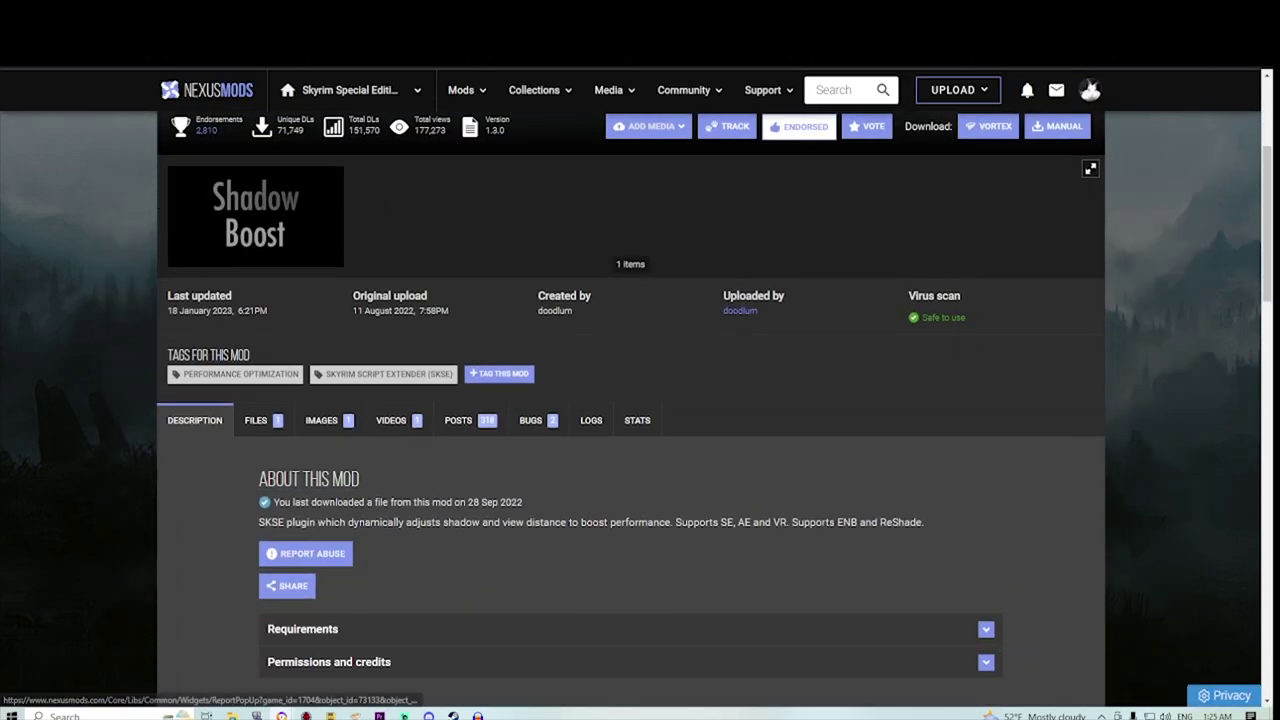
click(630, 629)
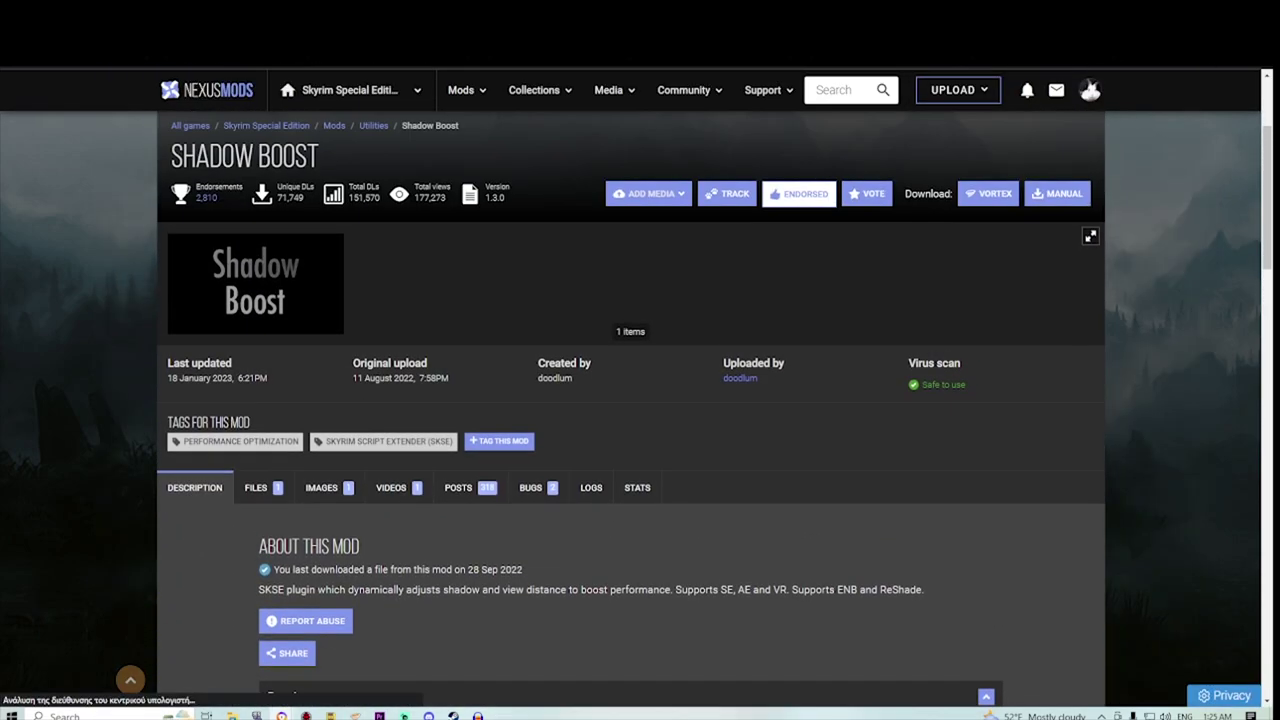
click(263, 488)
scroll(263, 488, down, 3)
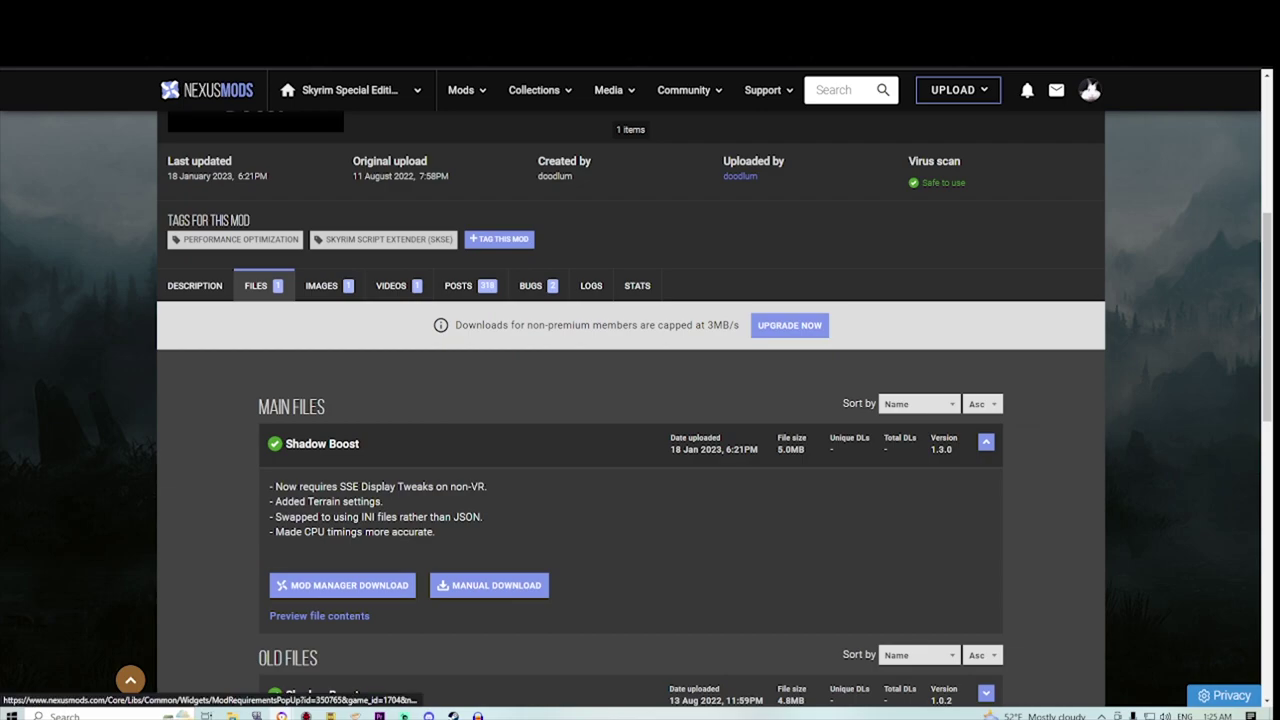
click(342, 585)
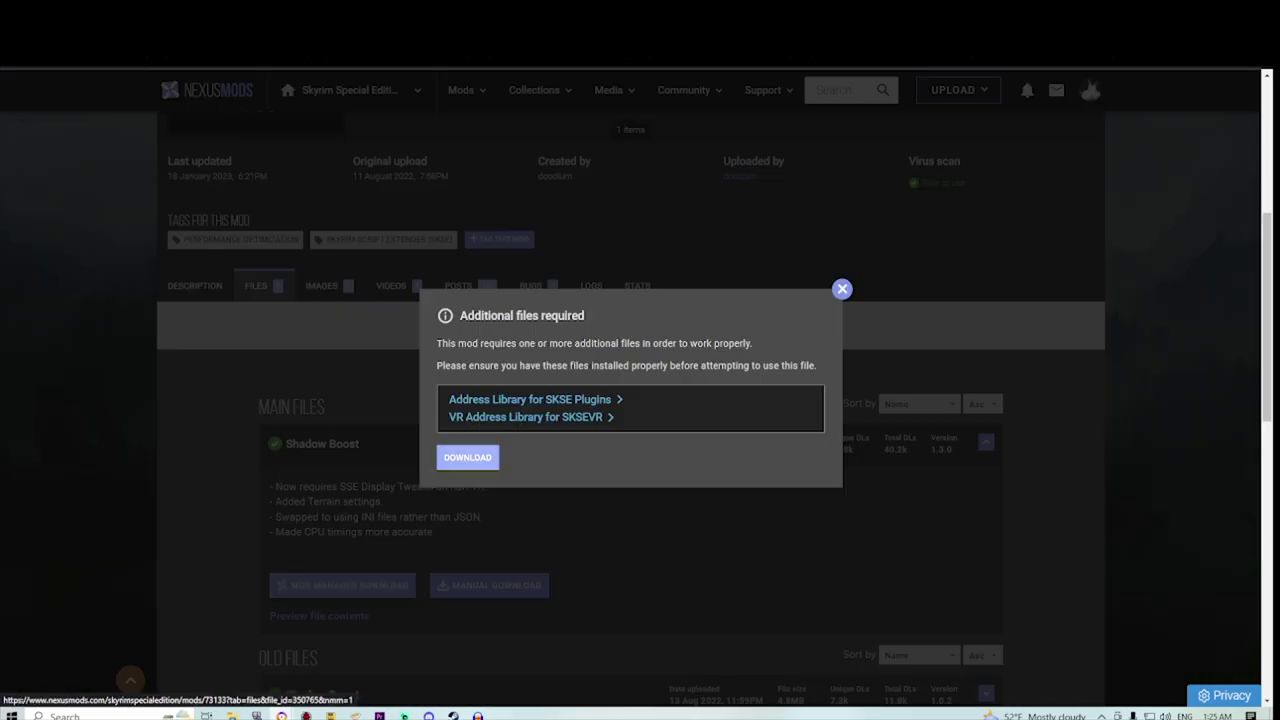
click(467, 457)
click(686, 491)
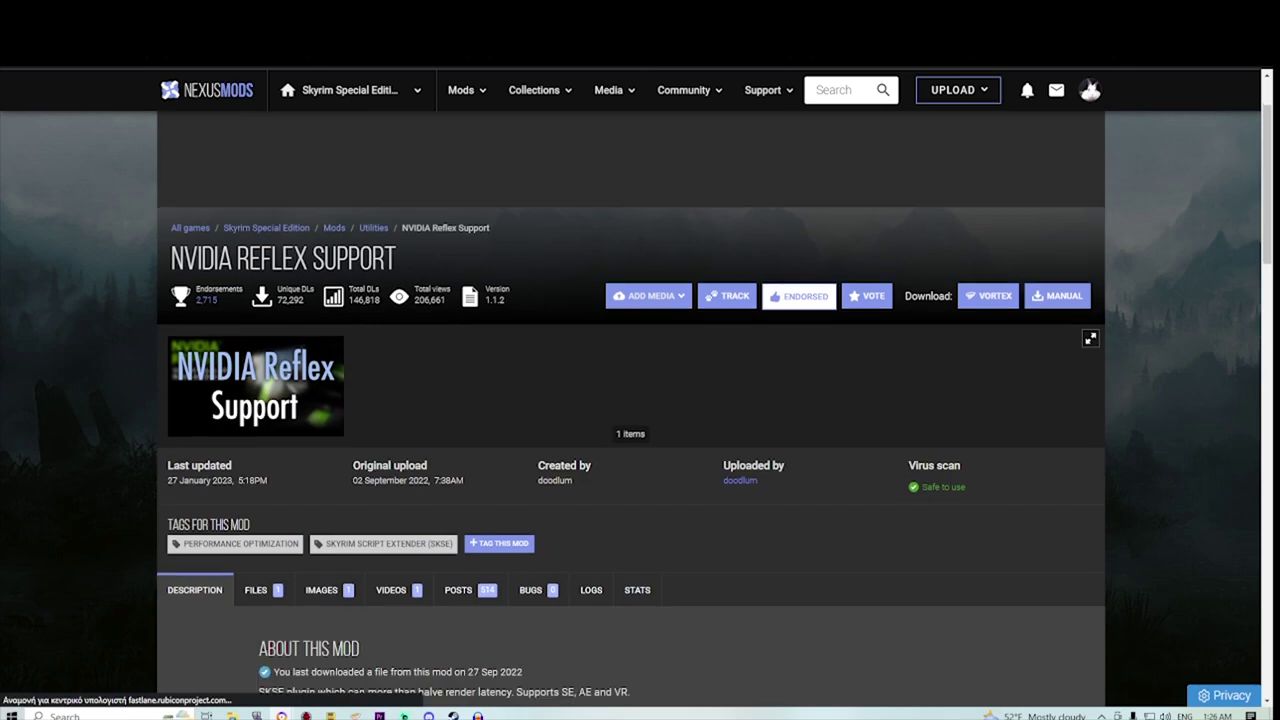
Step: Read the NVIDIA Reflex Support description and open the mod's file list
scroll(630, 400, down, 3)
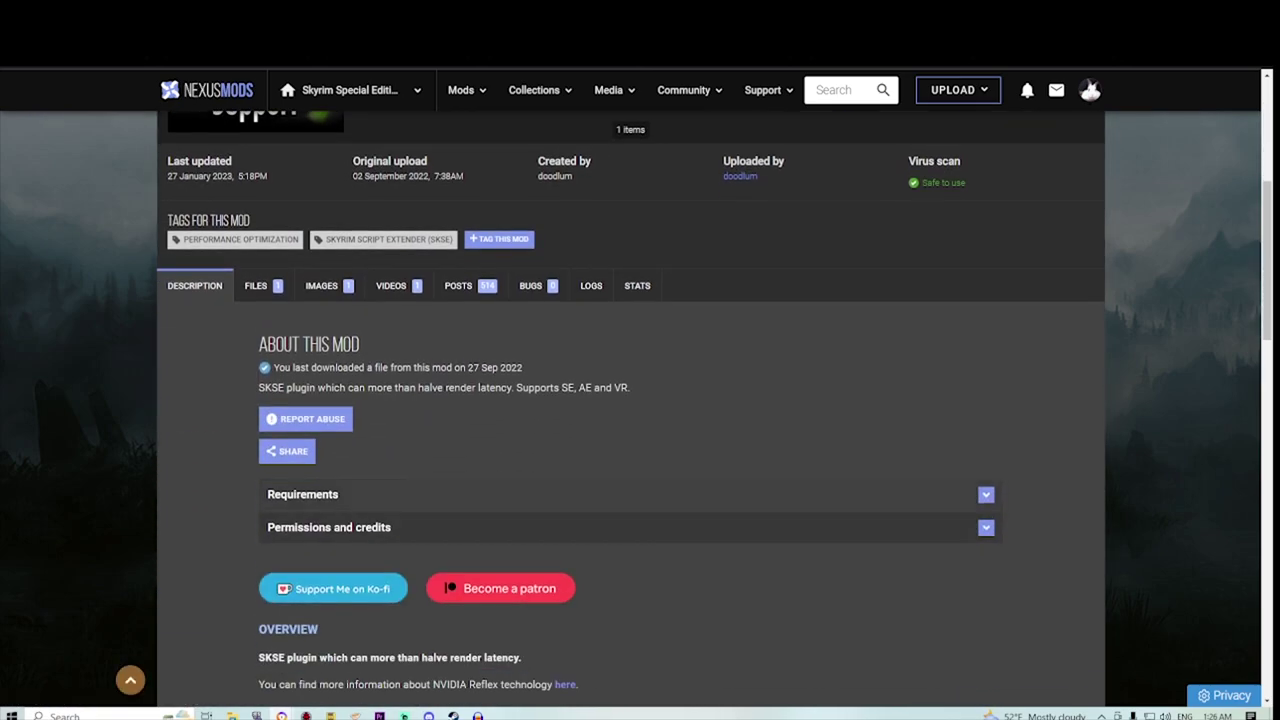
click(256, 285)
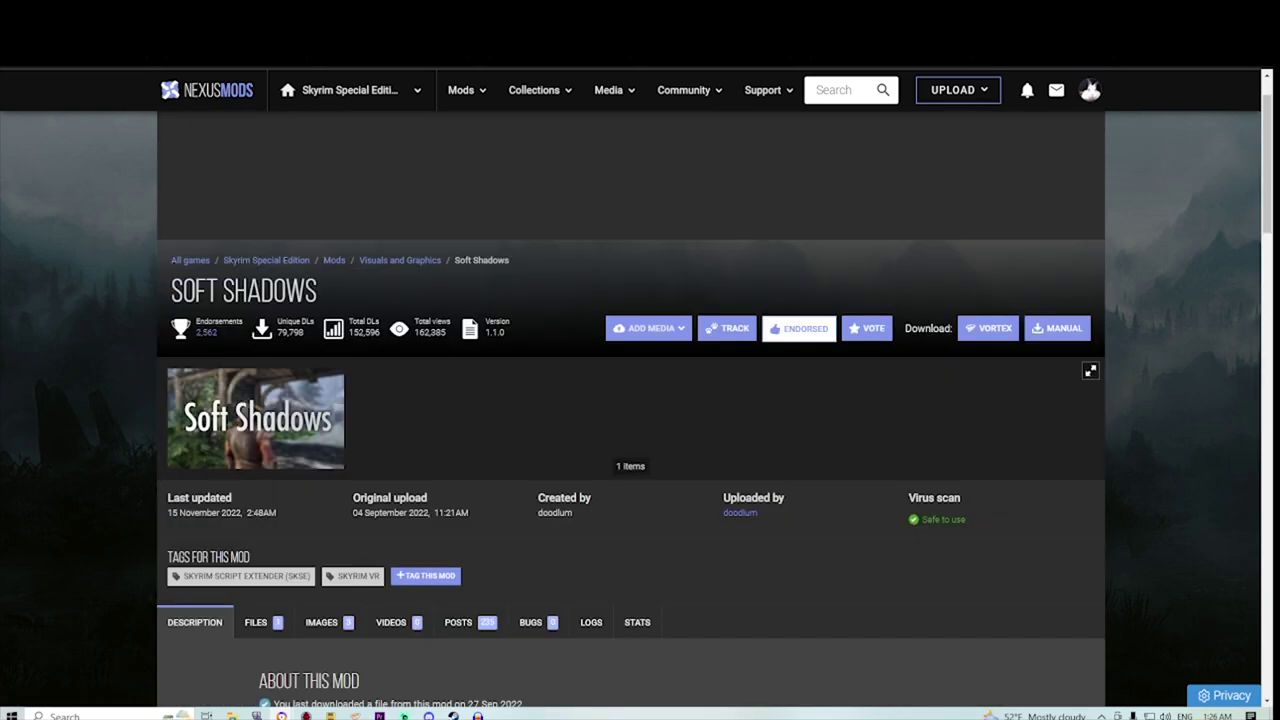
Step: Review the Soft Shadows description and requirements and download its 1.1.0 main file through the mod manager at the free slow speed
scroll(500, 177, down, 10)
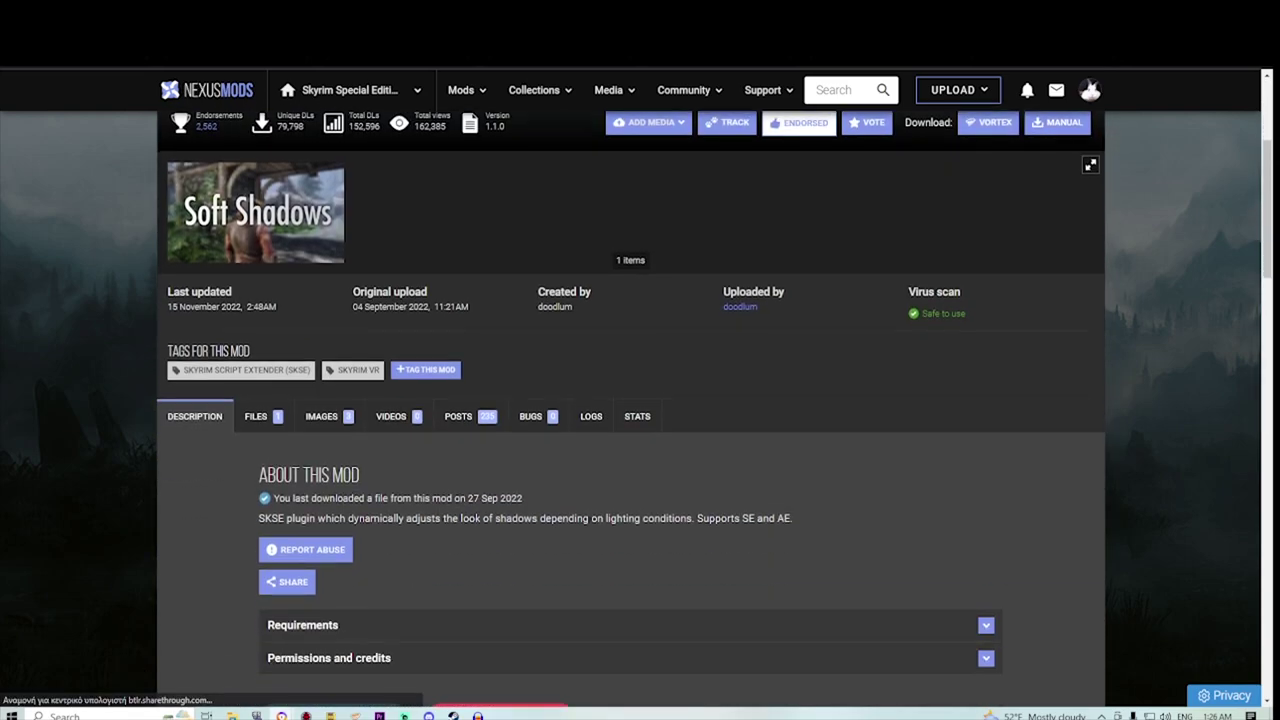
scroll(500, 177, down, 2)
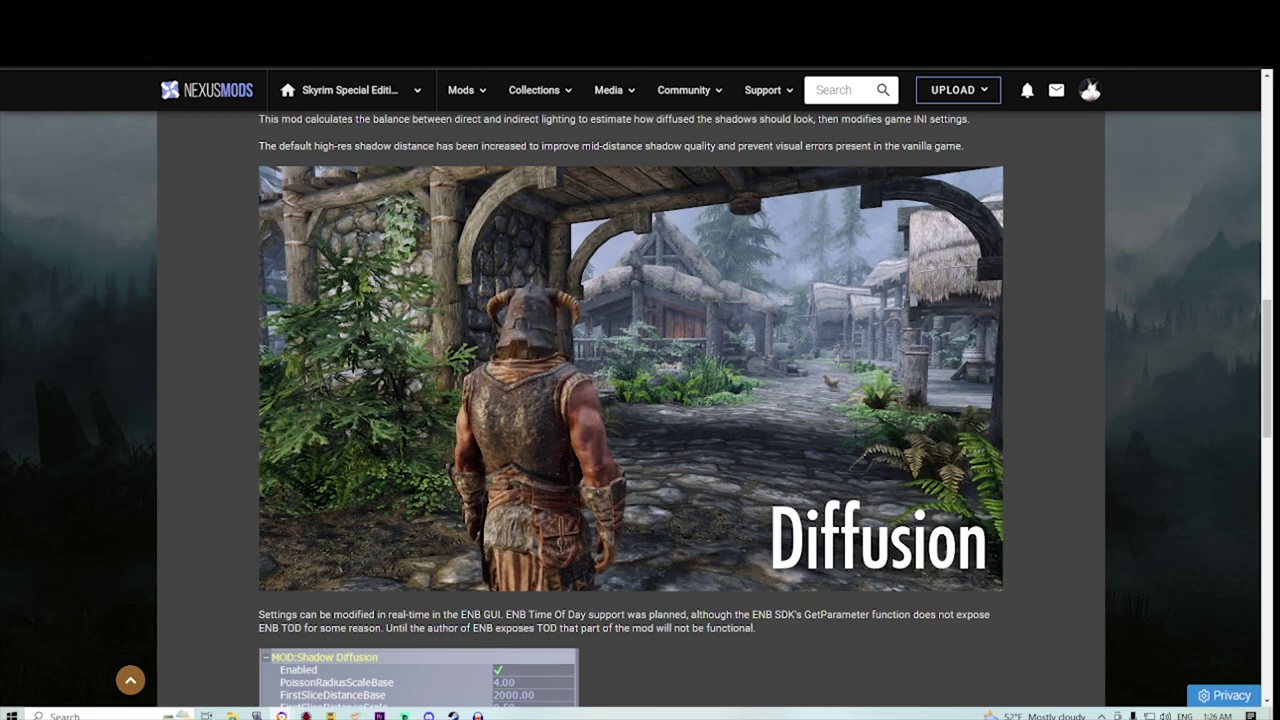
scroll(630, 410, up, 6)
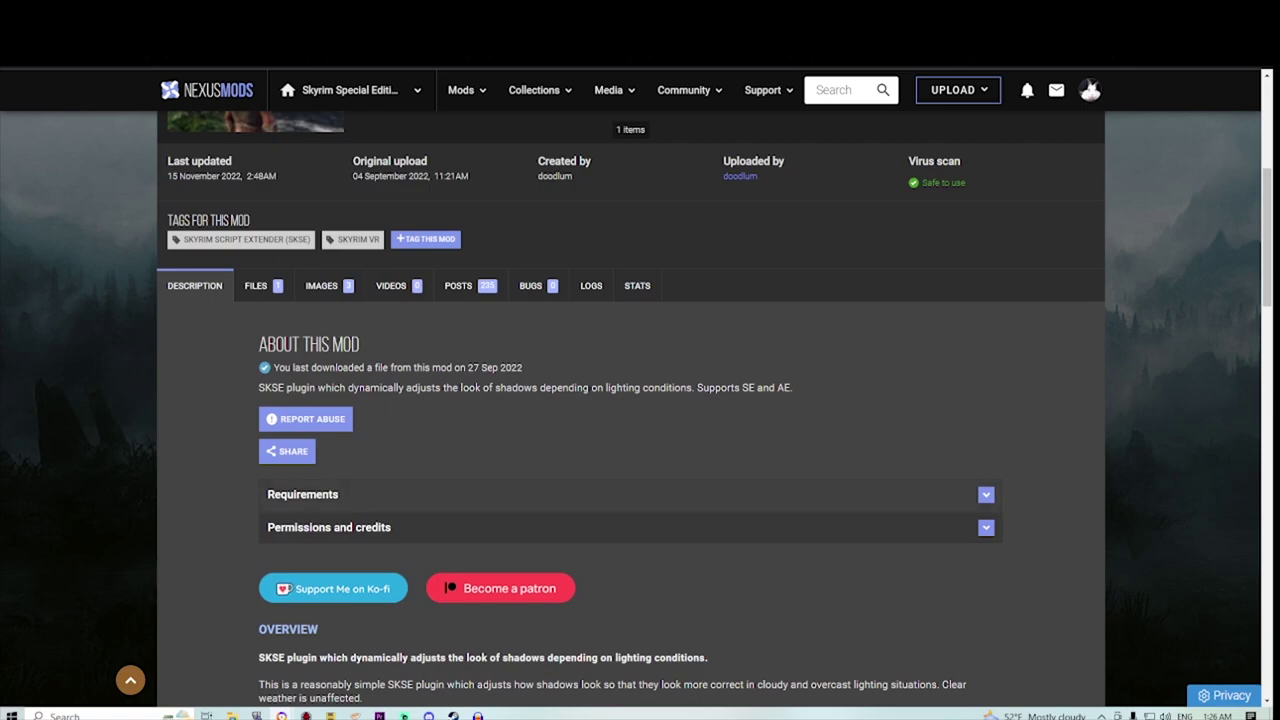
click(303, 495)
scroll(303, 500, up, 5)
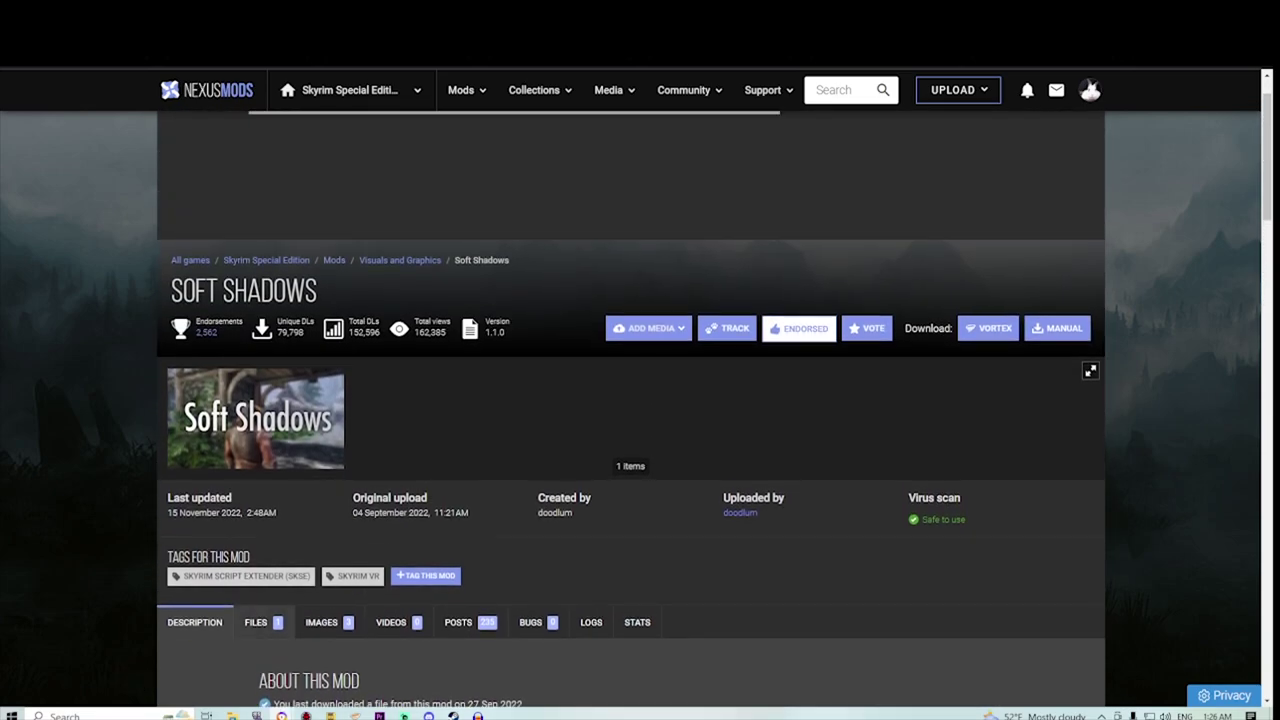
click(256, 622)
scroll(256, 622, down, 5)
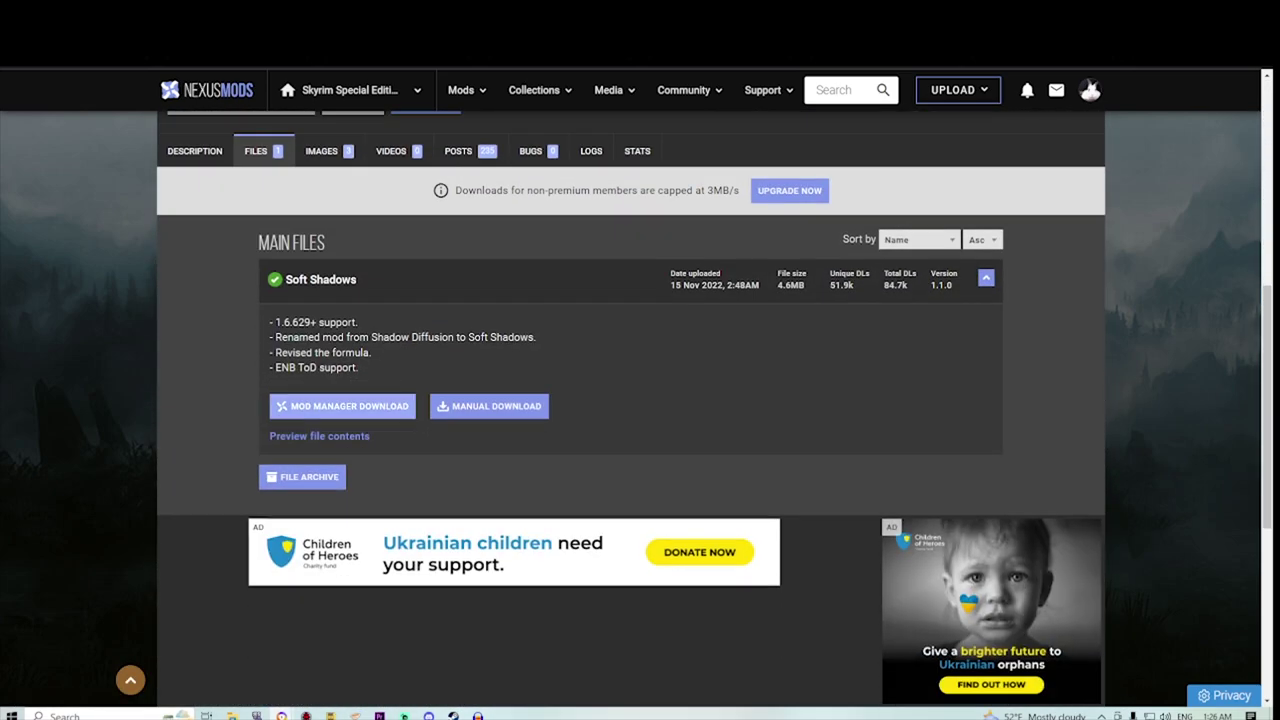
click(395, 406)
click(467, 448)
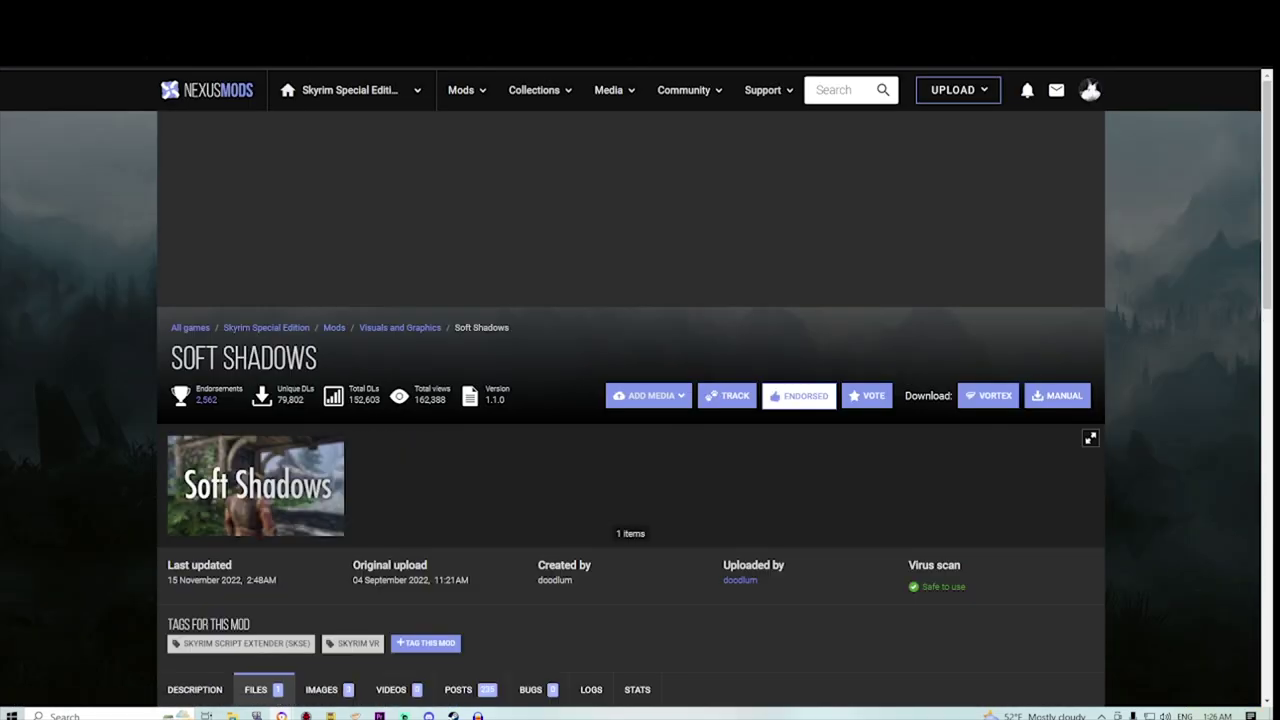
click(685, 492)
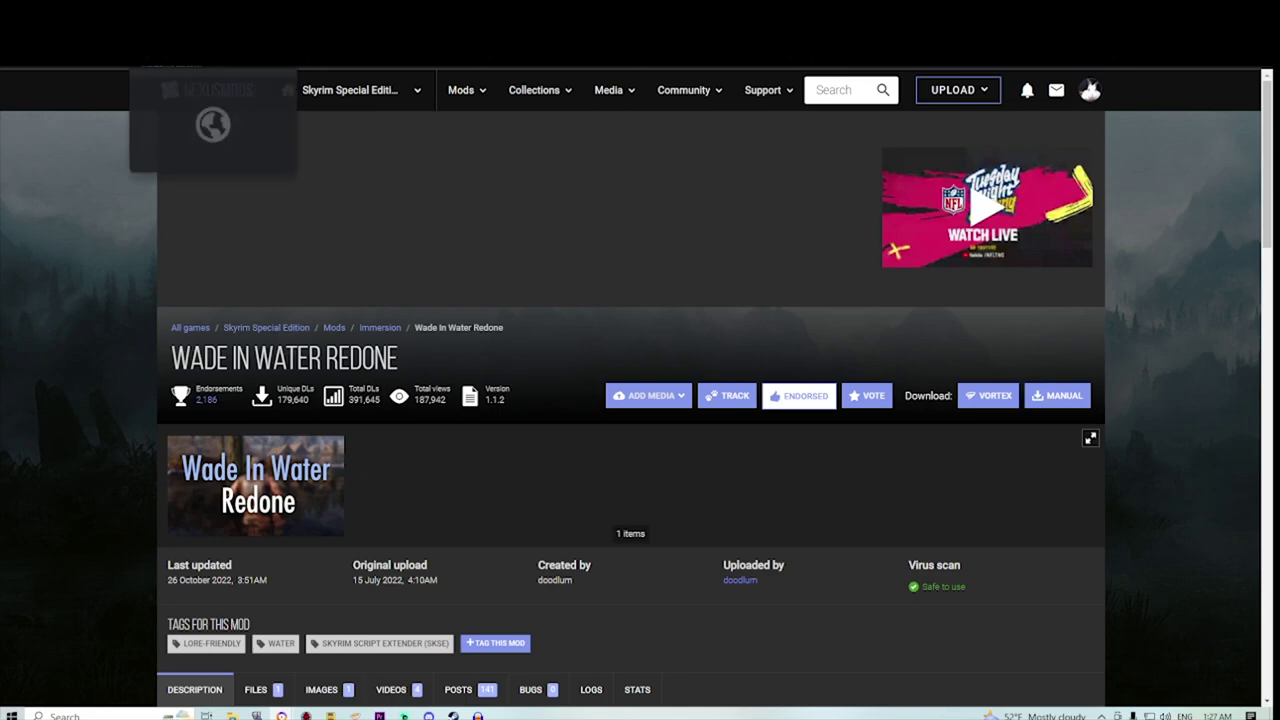
Step: Expand ENB Helper Plus's requirements and download the mod from its file list
click(160, 24)
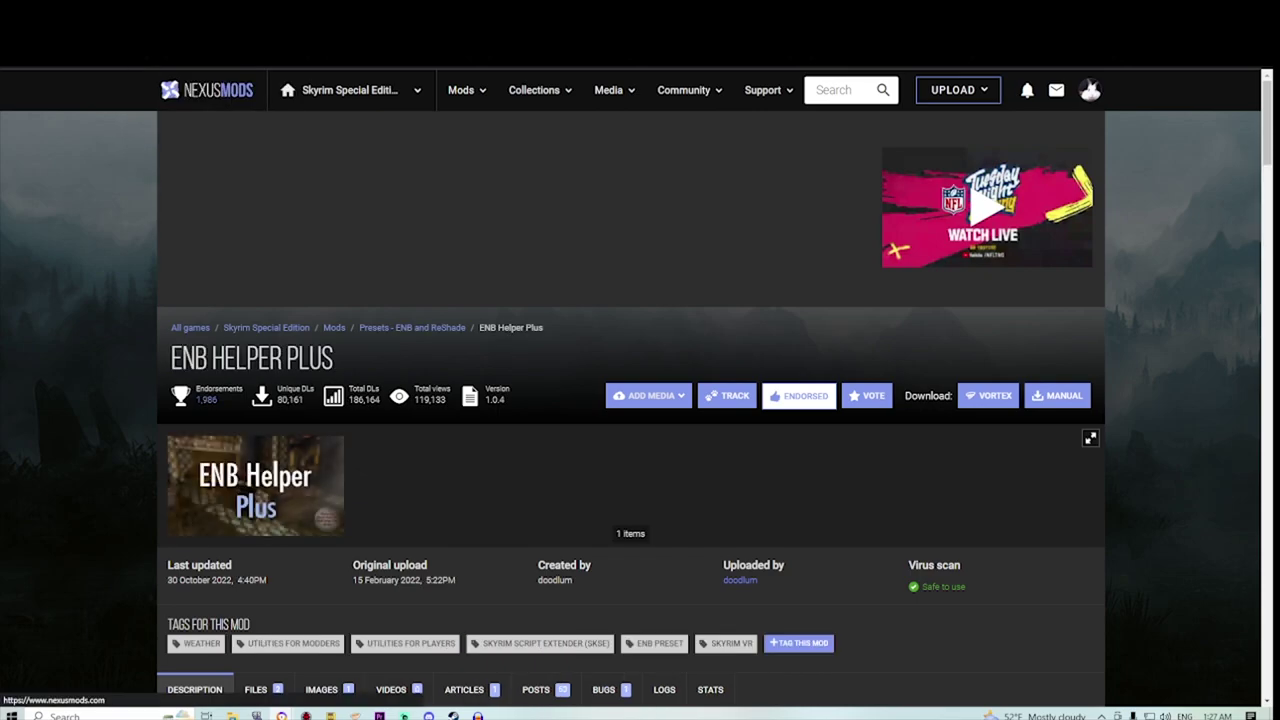
scroll(630, 400, down, 5)
click(304, 360)
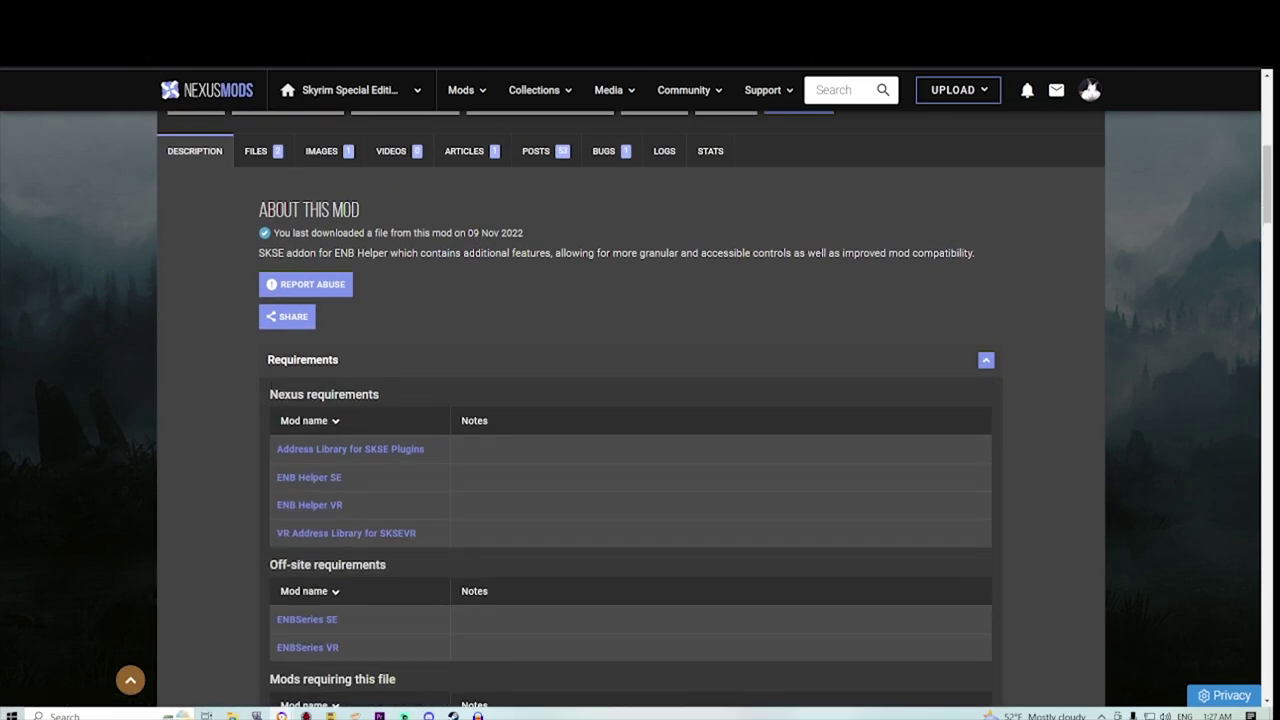
scroll(630, 400, up, 4)
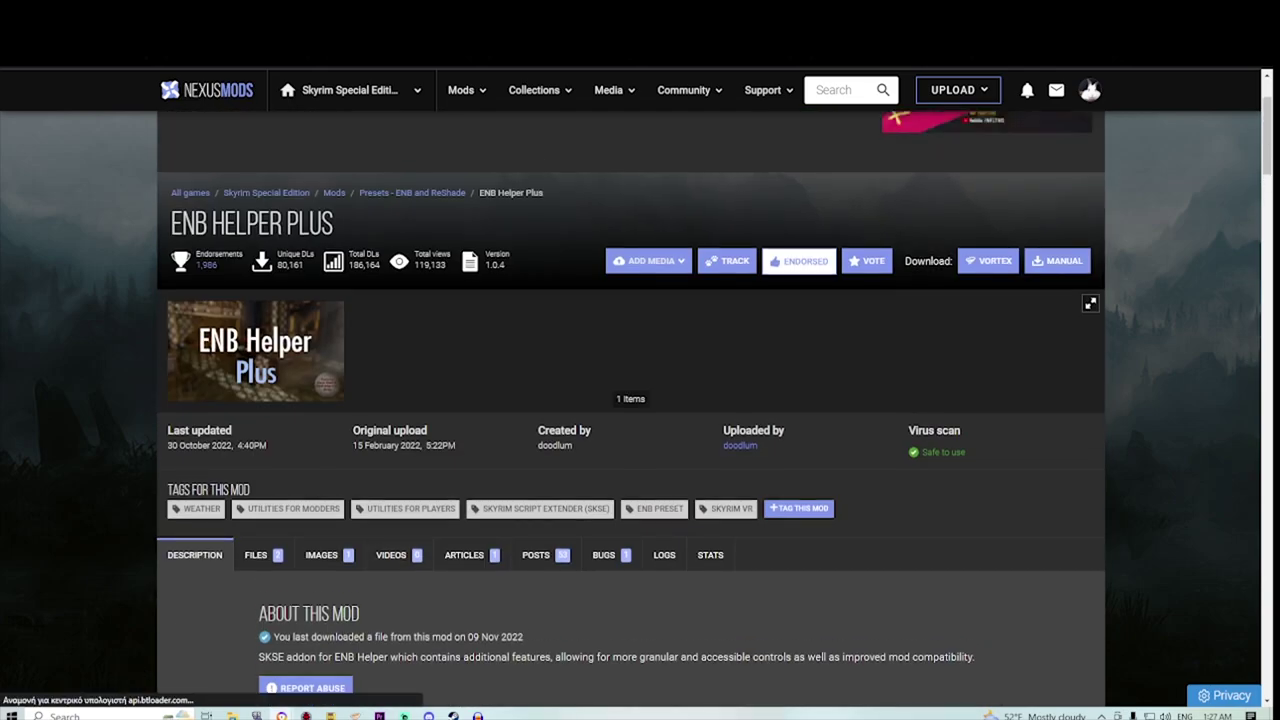
click(256, 554)
scroll(630, 400, down, 4)
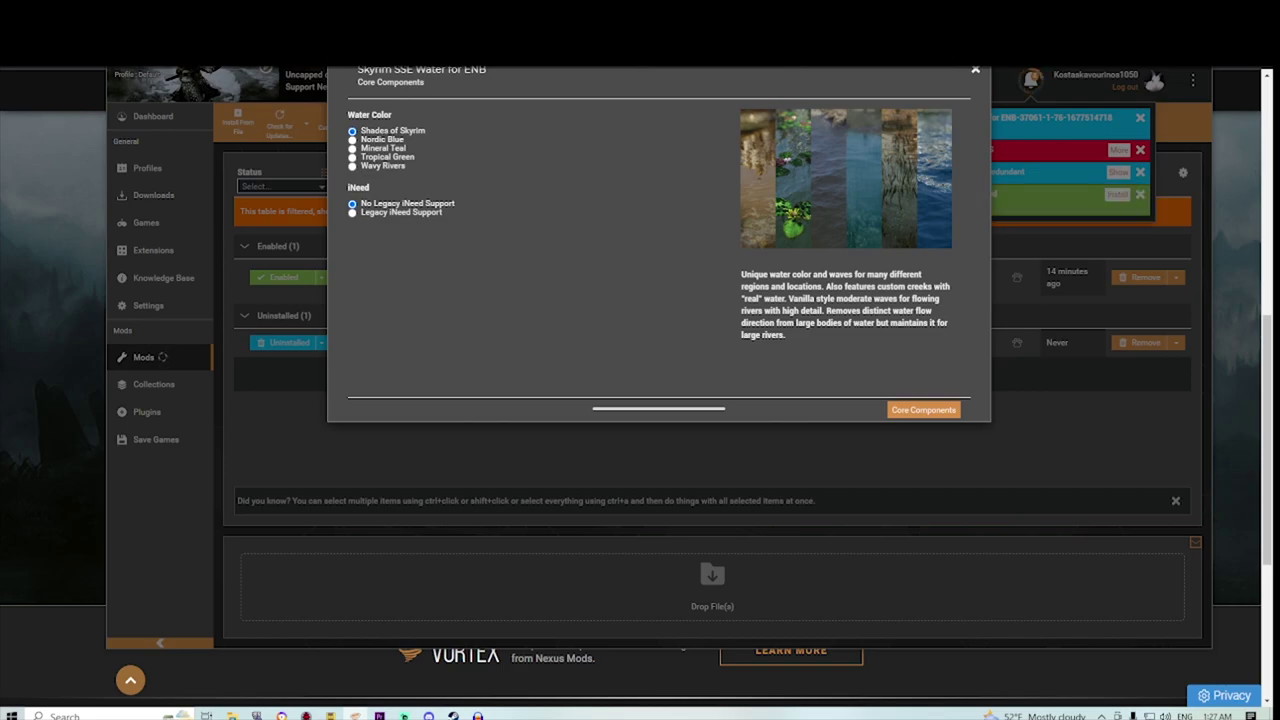
Step: Set up Water for ENB in Vortex's installer with Shades of Skyrim, darker LOD water, 4K water textures, 2K waterfalls and the Clear Underwater patch
click(923, 410)
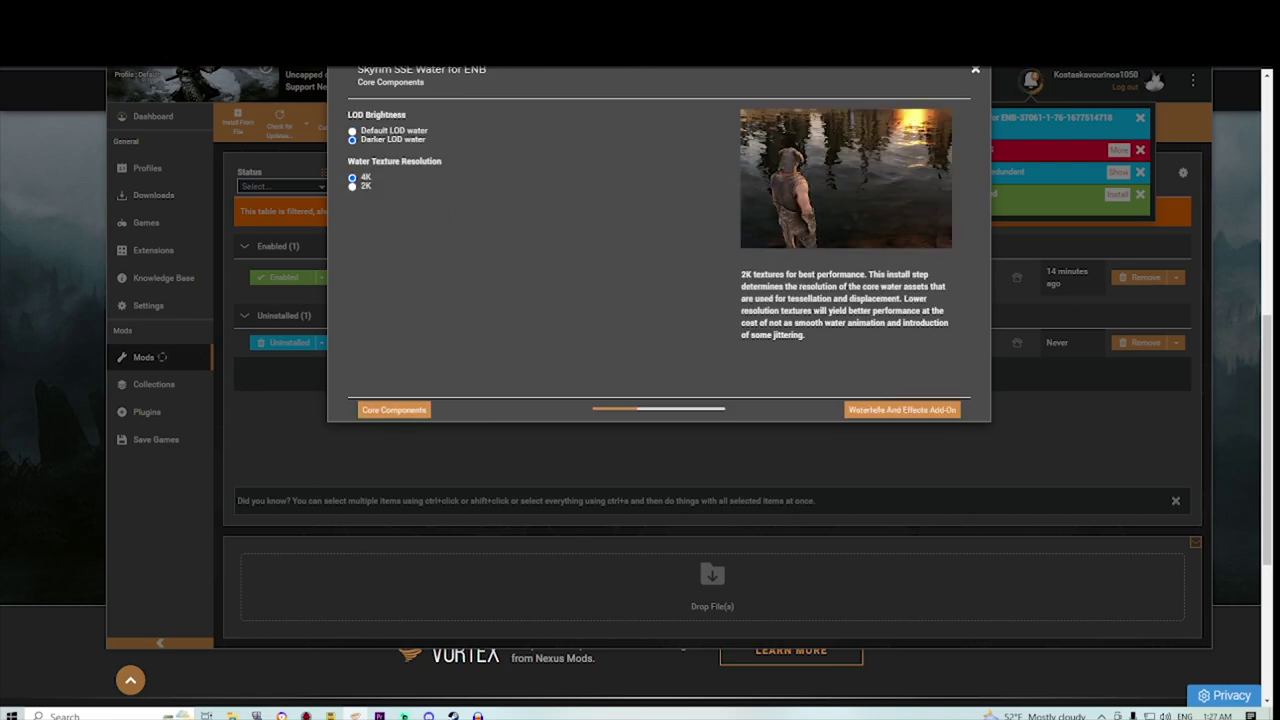
click(902, 410)
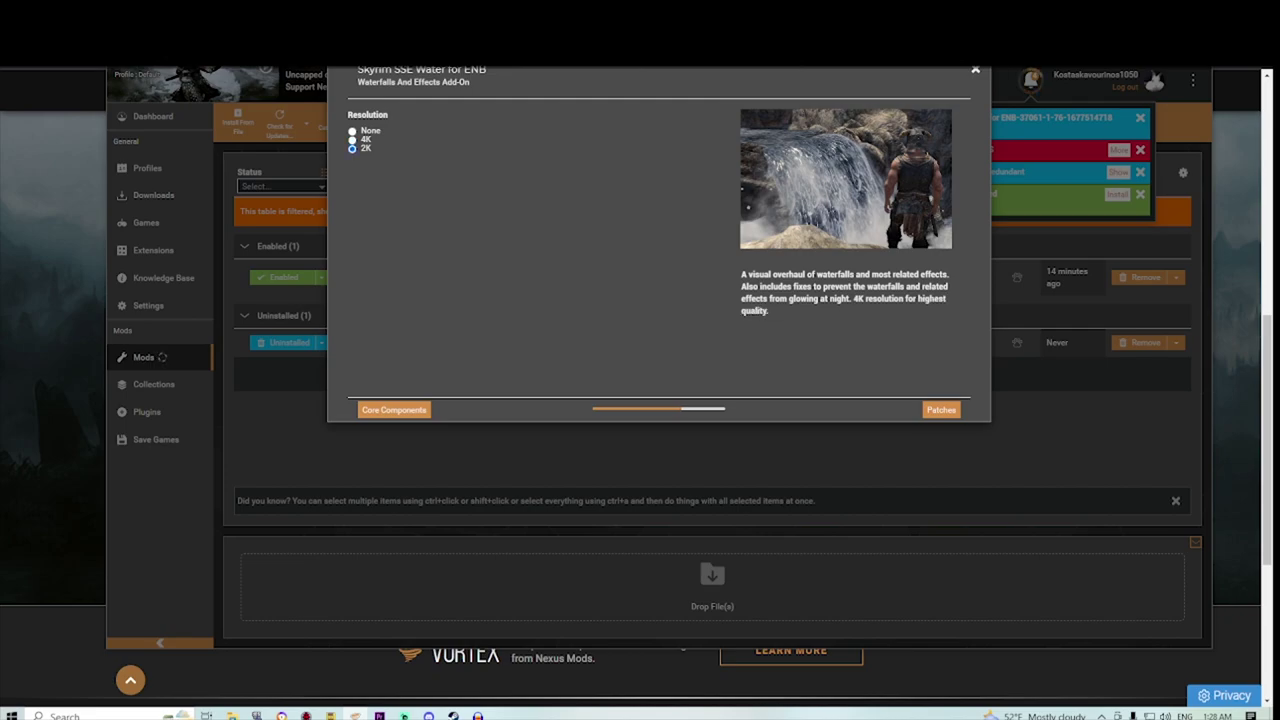
click(941, 410)
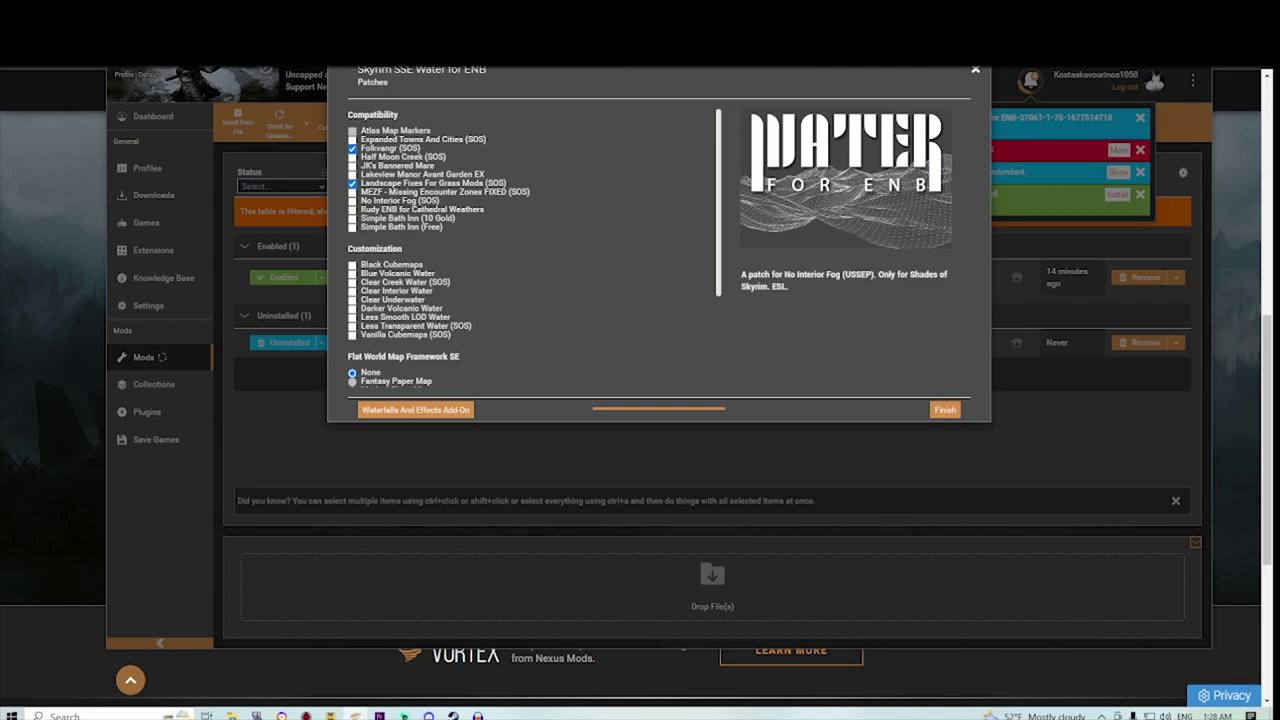
click(353, 300)
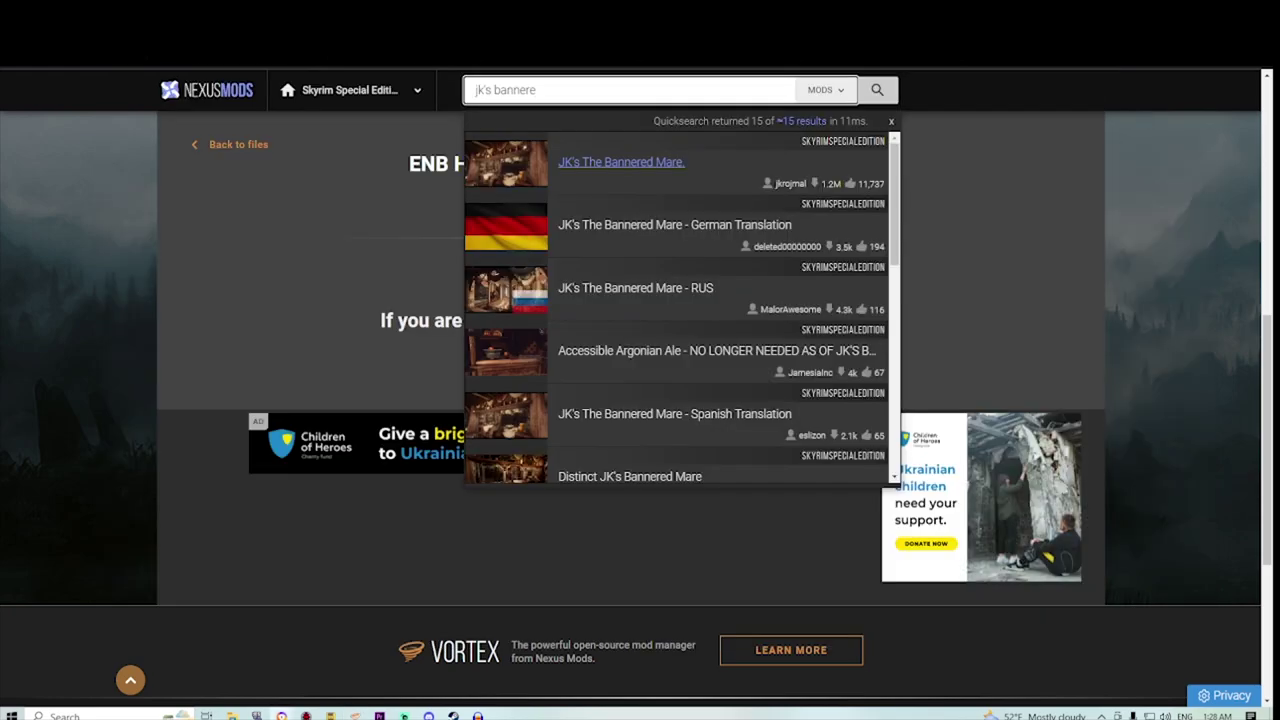
Step: Search the Skyrim Special Edition mods for "jk's bannere" and sort the results by endorsements
key(Return)
scroll(640, 420, down, 2)
click(843, 370)
click(828, 432)
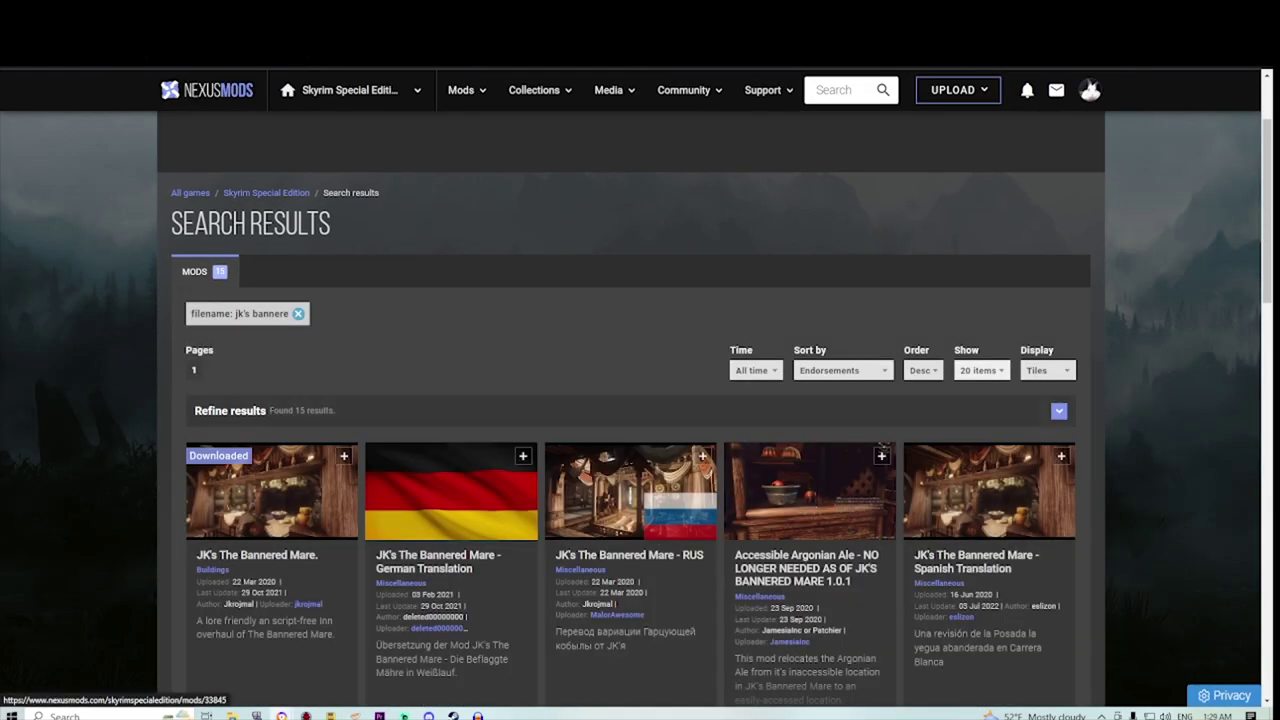
Step: Download JK's The Bannered Mare 1.1.0 through the mod manager at the free slow speed and switch to Vortex
click(257, 555)
scroll(322, 446, down, 5)
click(263, 445)
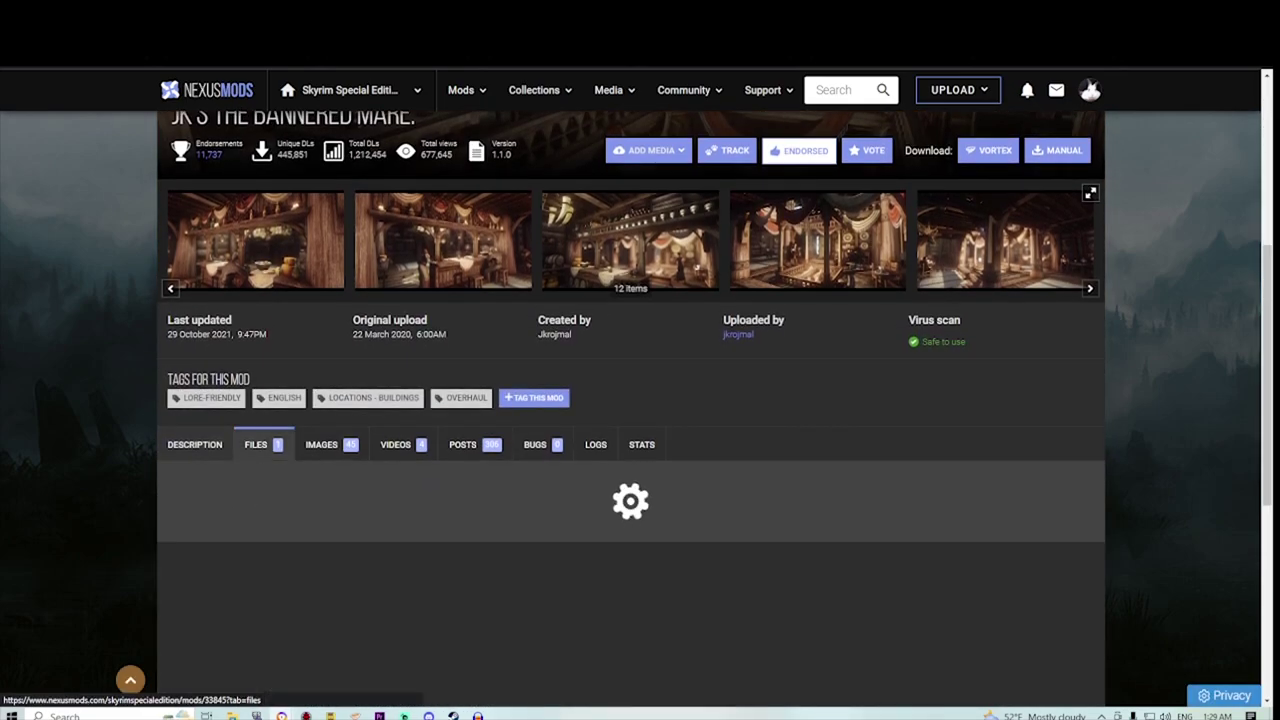
scroll(270, 450, down, 2)
click(342, 549)
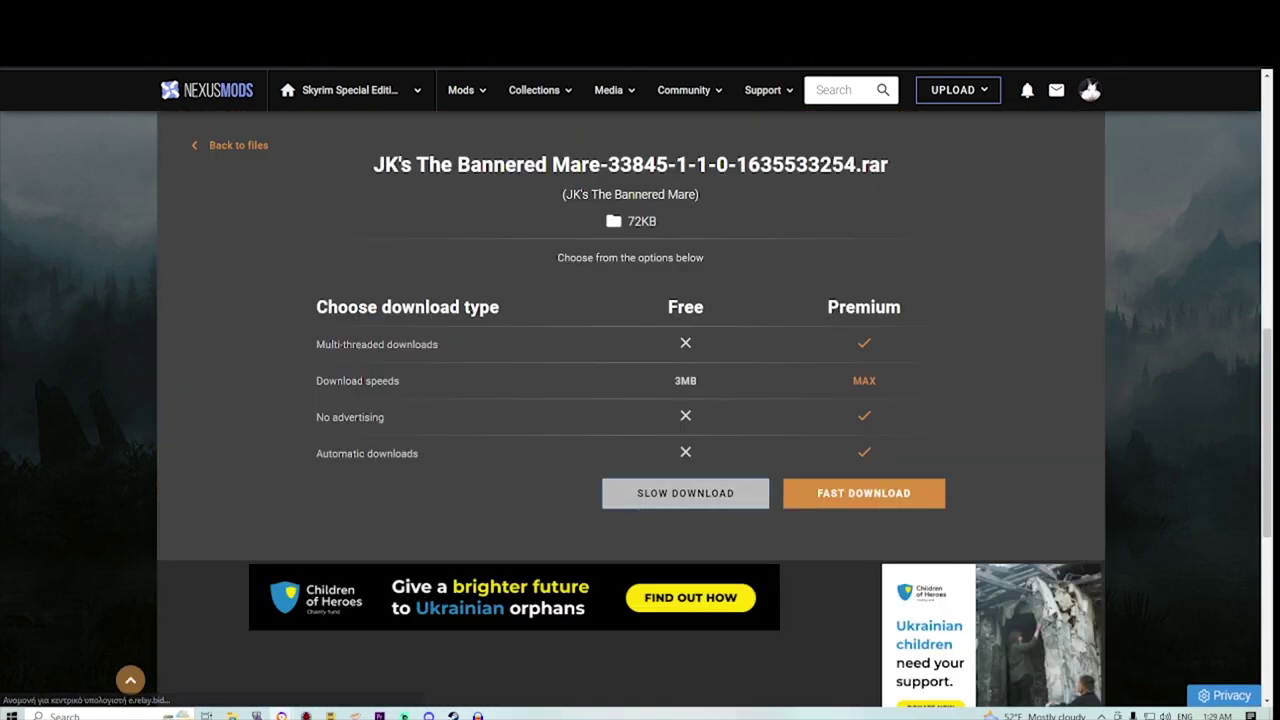
click(663, 492)
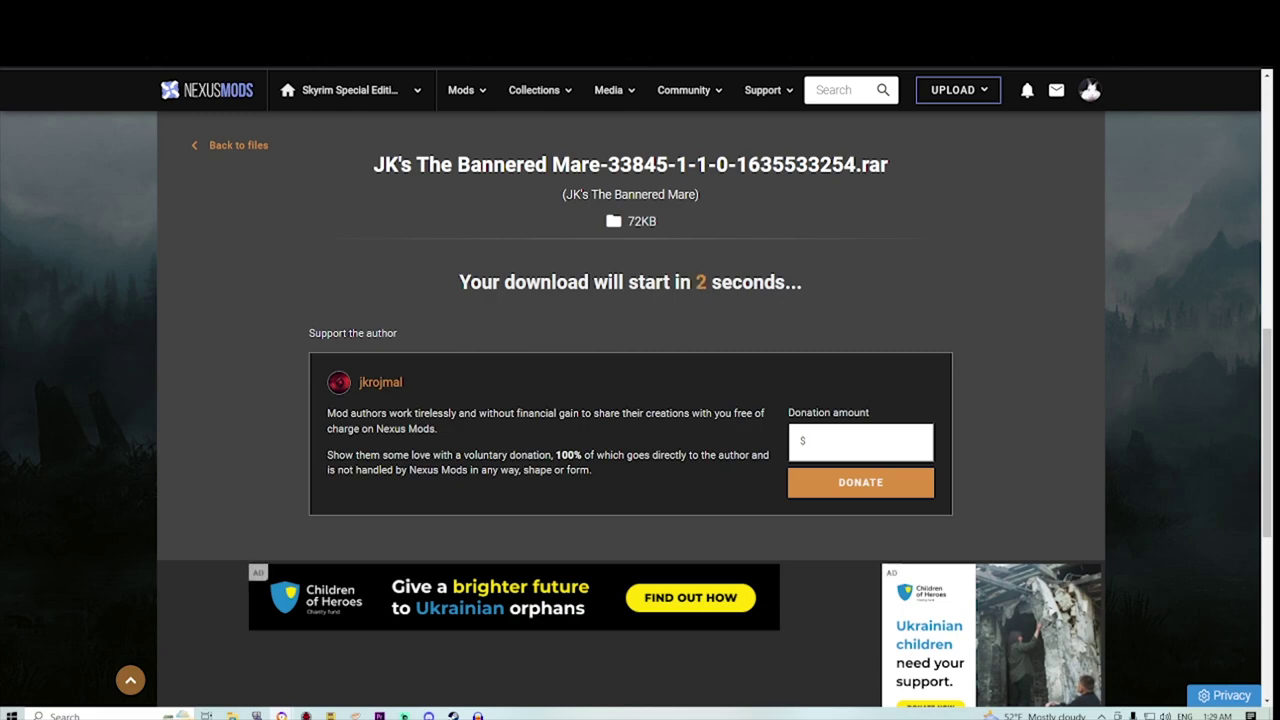
click(355, 715)
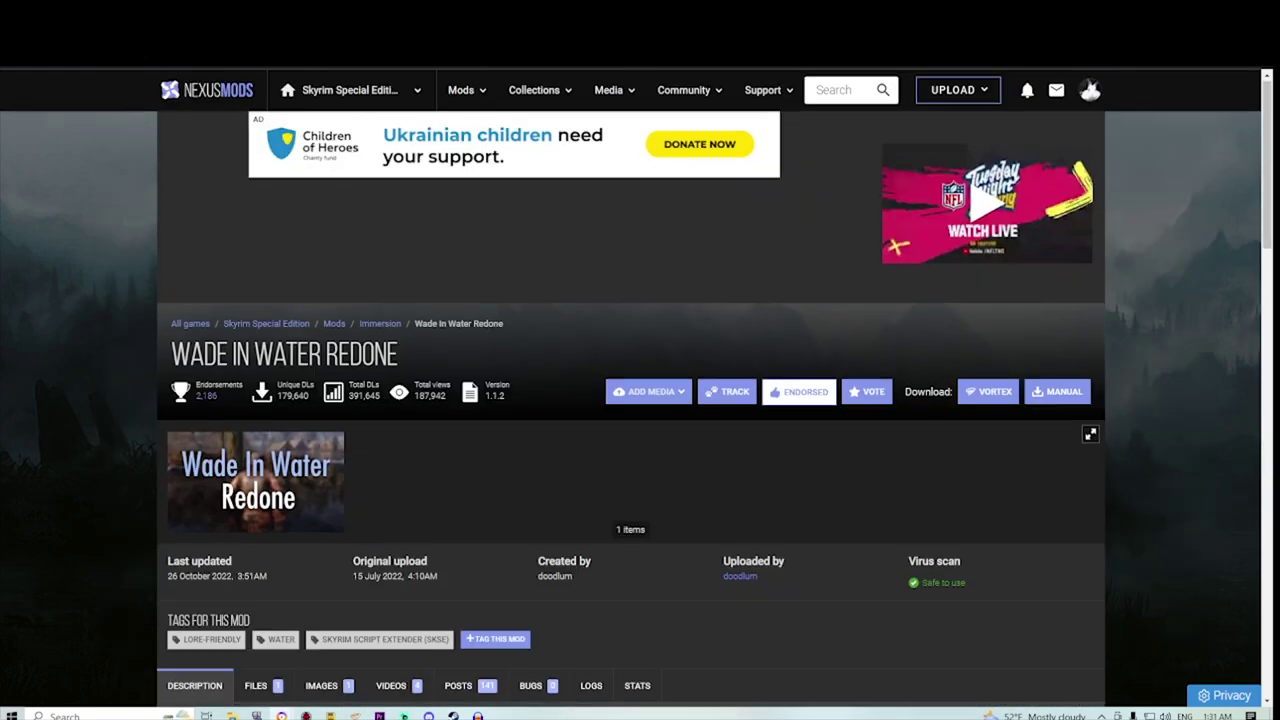
Step: Review Wade In Water Redone's requirements and overview and open the page of the required Loki's Wade In Water mod
scroll(709, 549, down, 10)
click(630, 225)
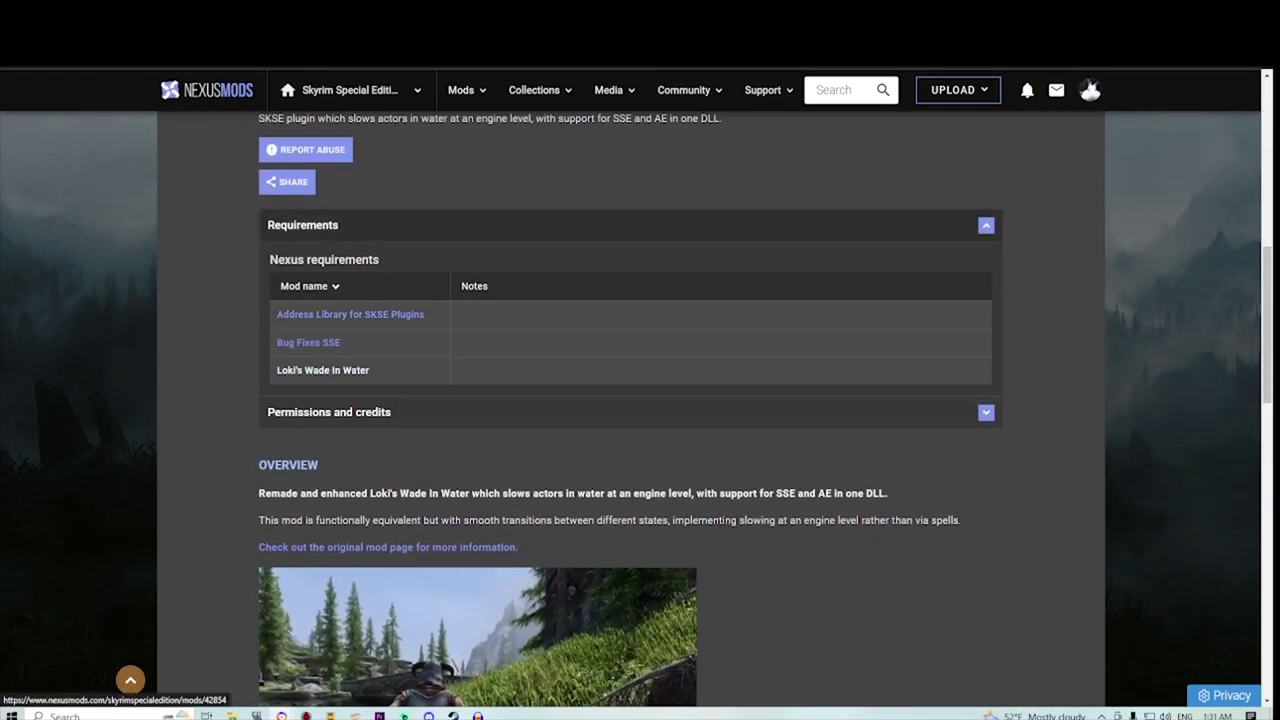
scroll(322, 370, down, 3)
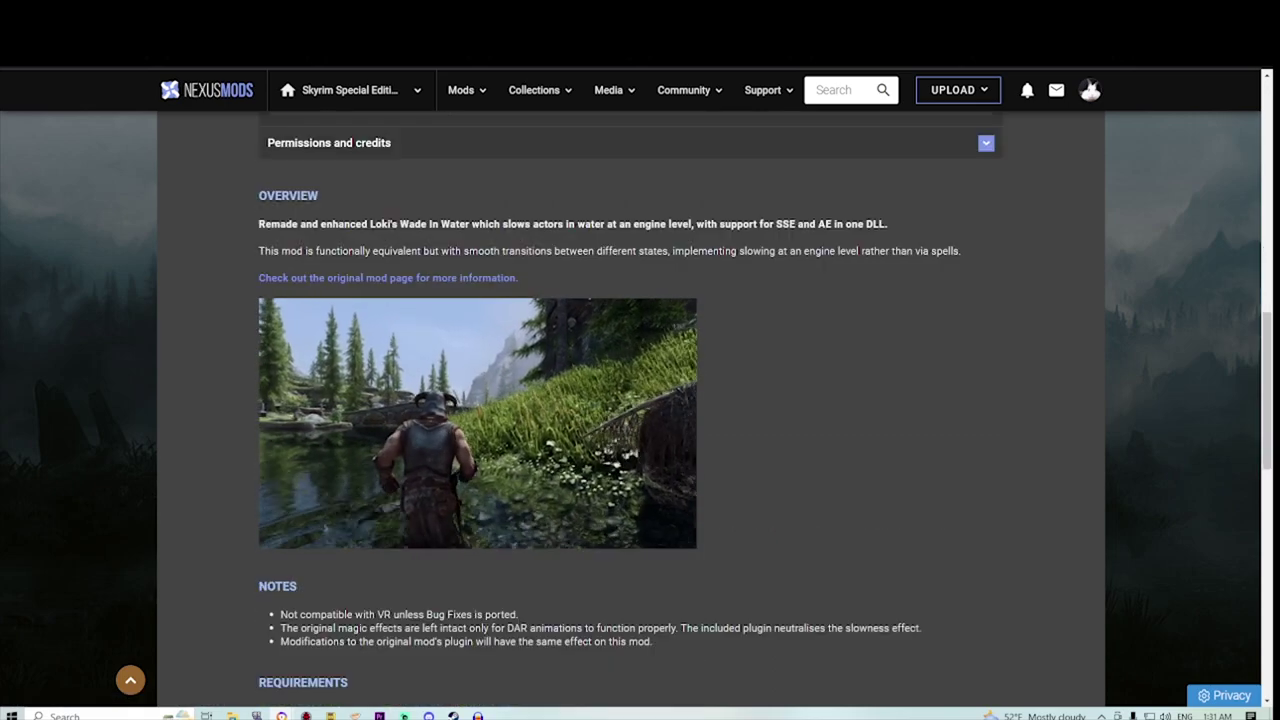
scroll(630, 400, up, 9)
scroll(630, 400, down, 4)
click(330, 655)
Step: Check the Loki's Wade In Water requirements and download the Loki_WadeInWater main file through the mod manager at the free slow speed
scroll(330, 655, down, 5)
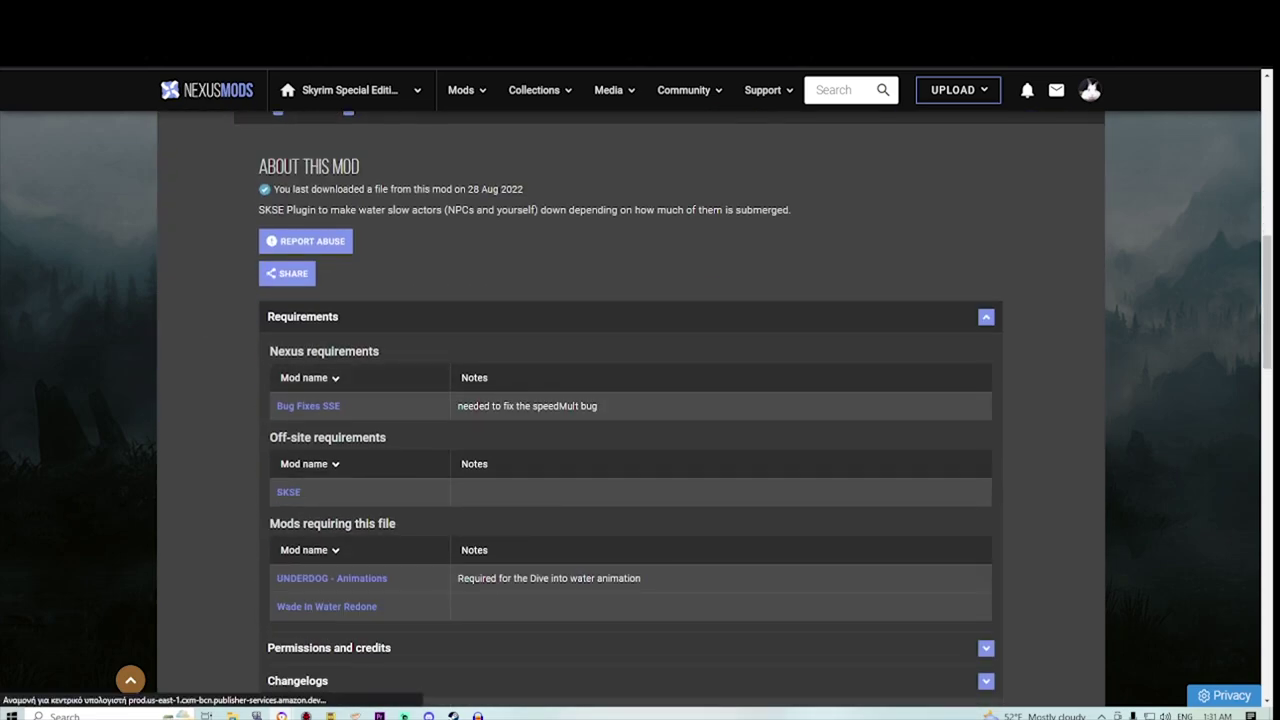
scroll(260, 380, up, 3)
click(257, 374)
scroll(300, 400, down, 2)
click(342, 414)
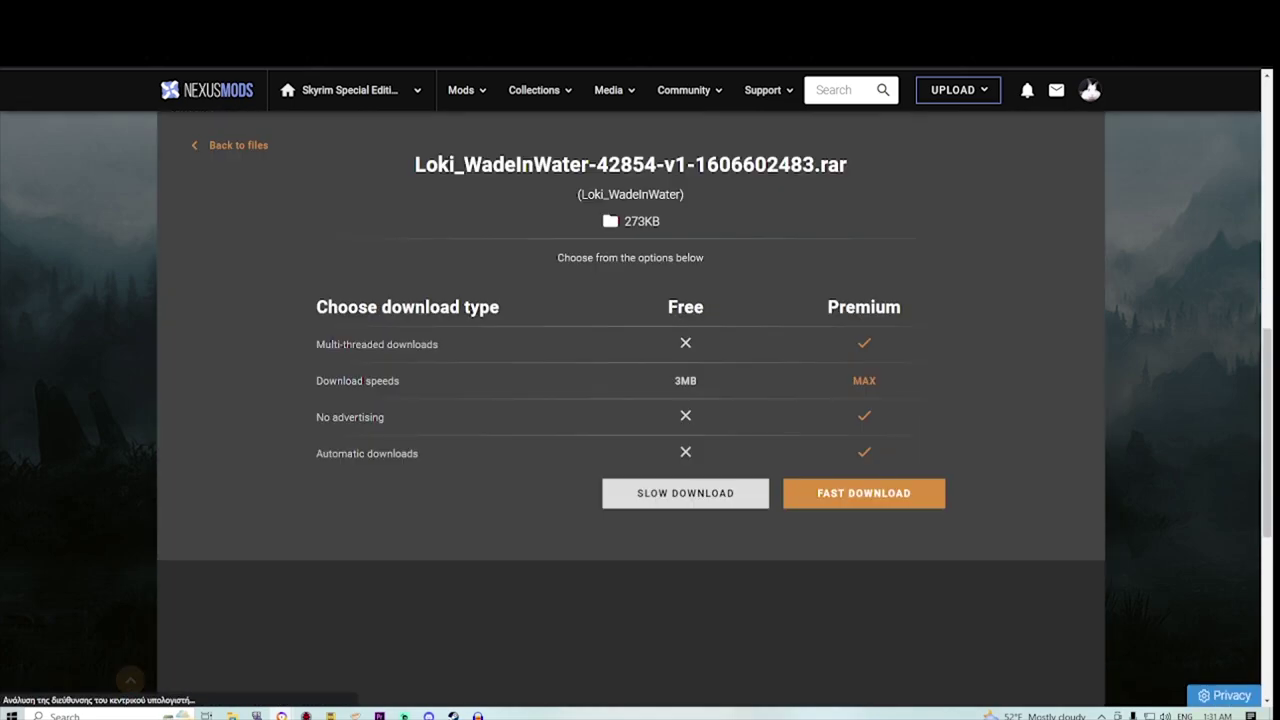
click(666, 491)
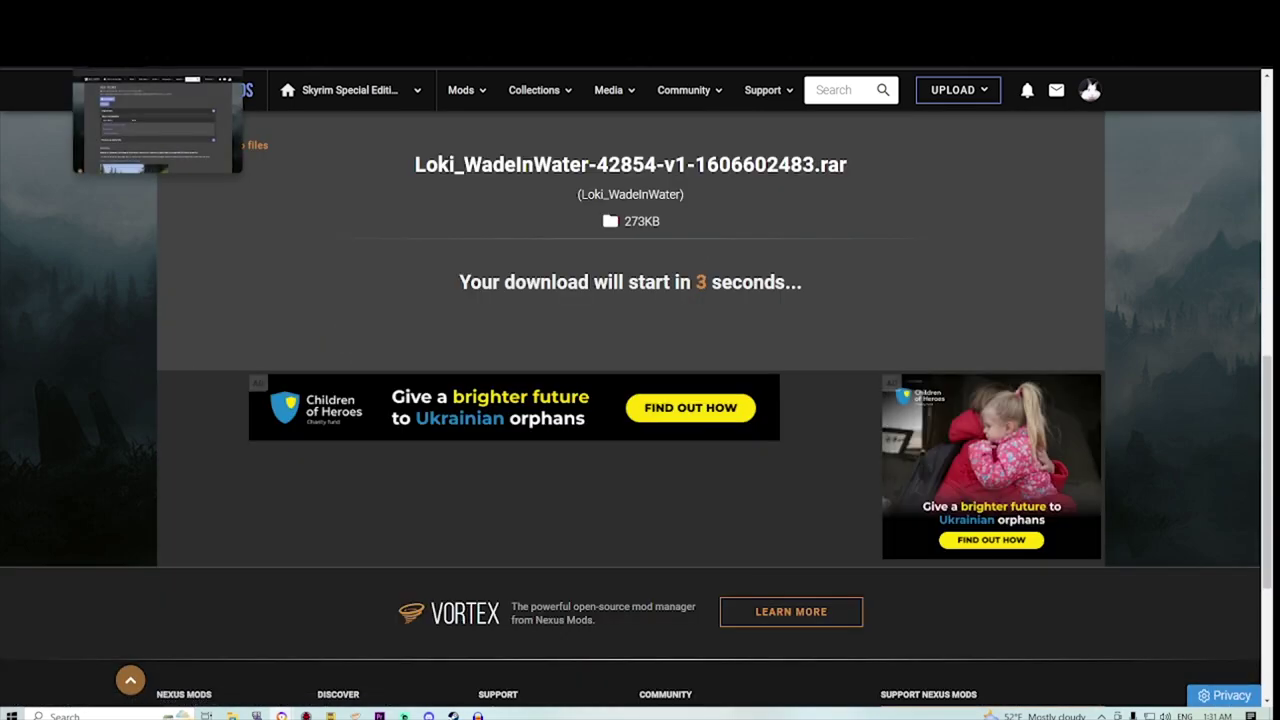
Step: Return to Wade In Water Redone and download its 1.1.2 main file through the mod manager at the free slow speed
click(145, 14)
scroll(630, 400, up, 4)
drag(172, 358, 388, 360)
click(400, 365)
scroll(390, 400, down, 2)
click(260, 486)
scroll(300, 500, down, 2)
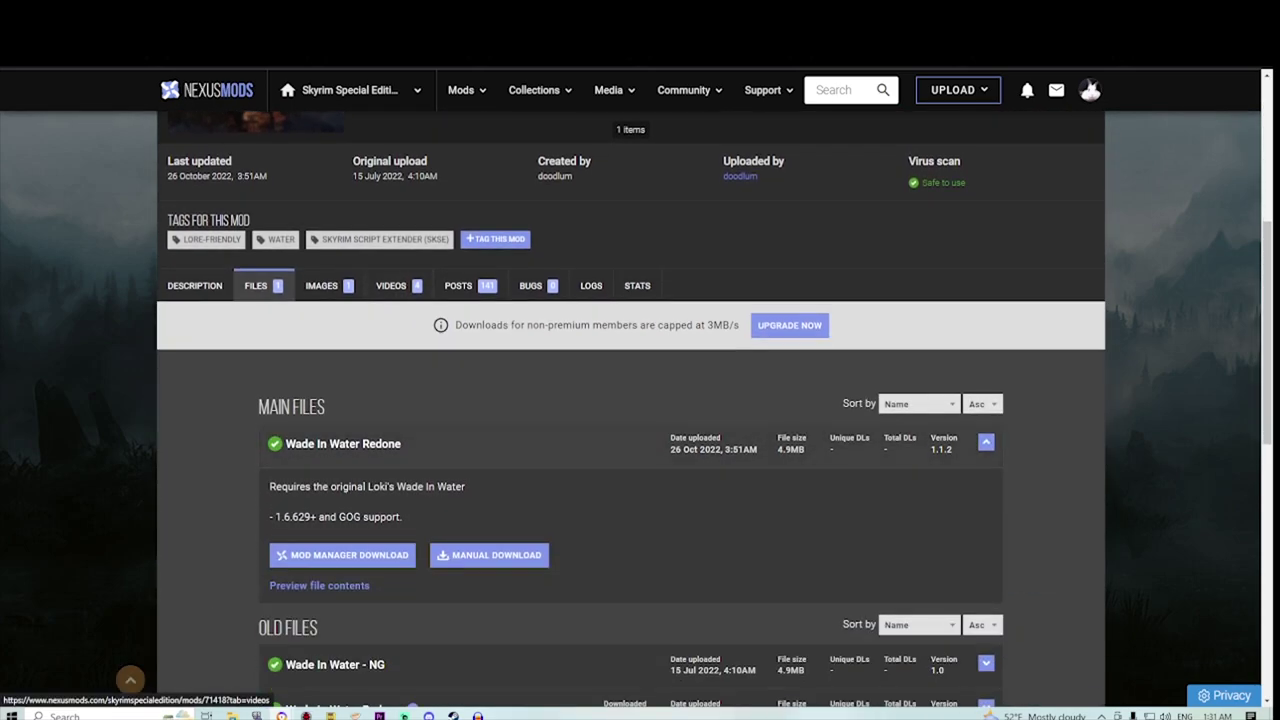
click(342, 555)
click(468, 465)
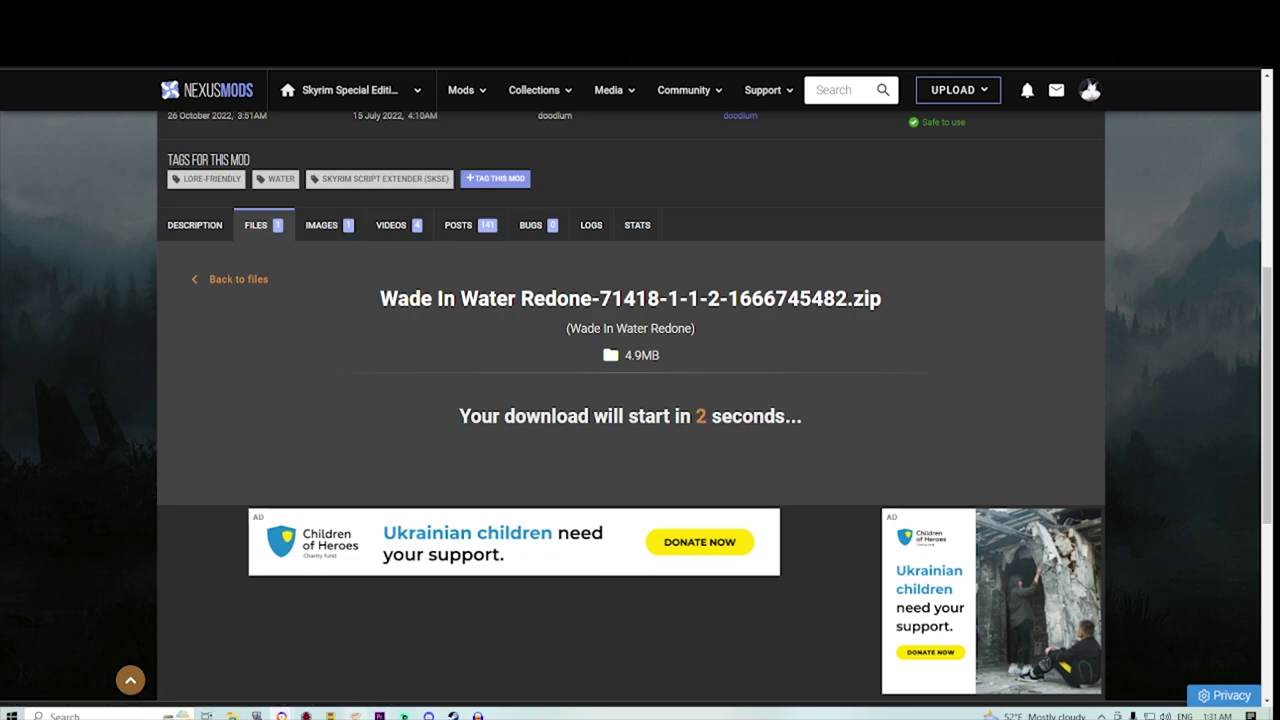
mouse_move(355, 715)
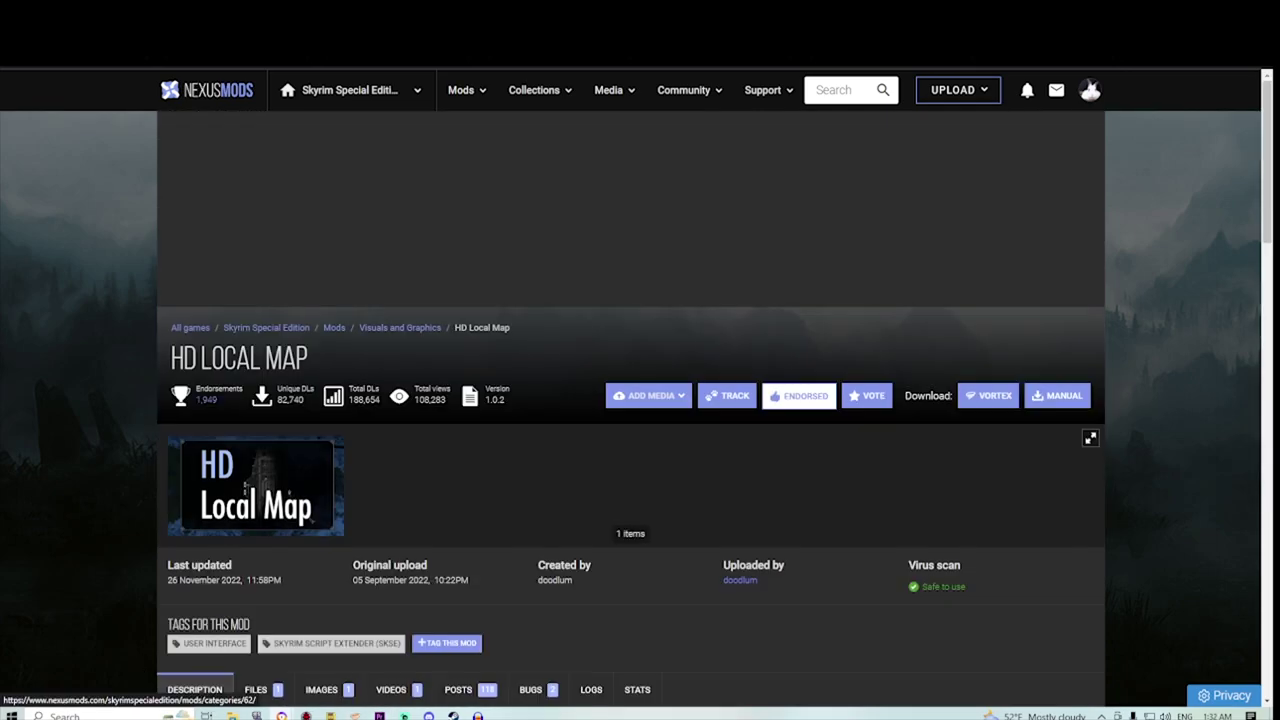
Step: Download the HD Local Map 1.0.2 main file through the mod manager at the free slow speed
scroll(406, 326, down, 6)
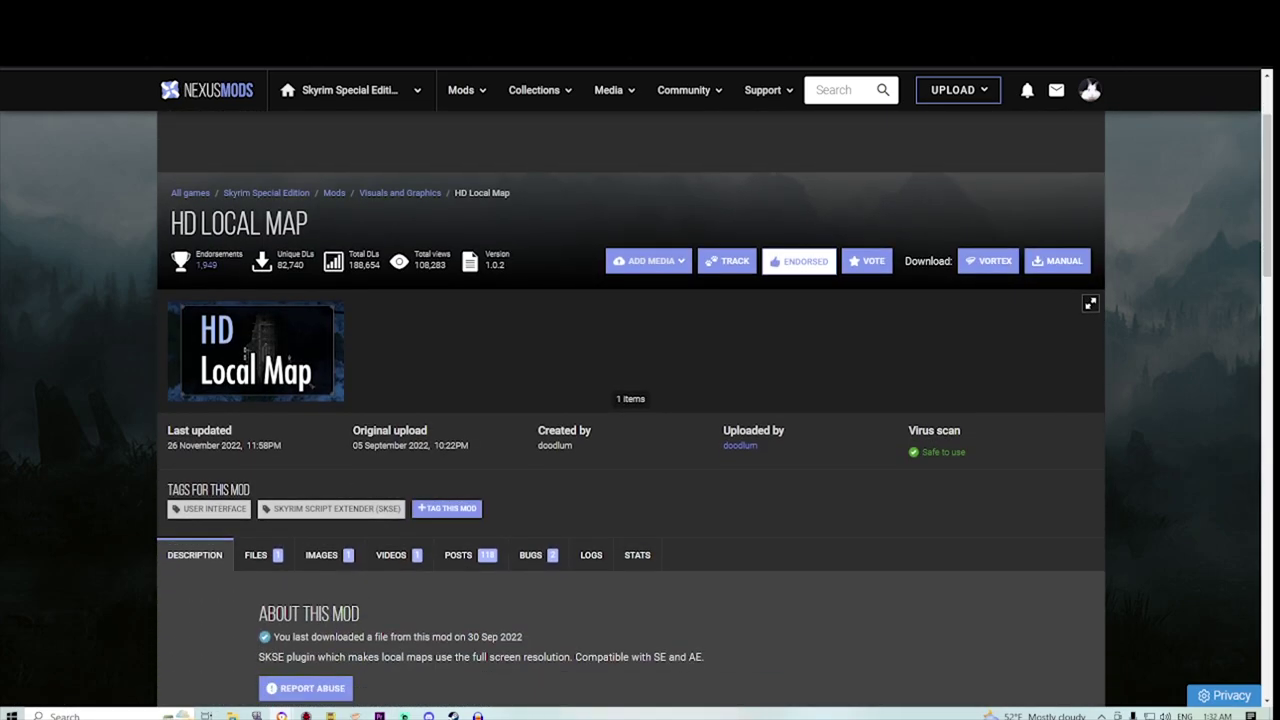
click(400, 494)
scroll(335, 505, down, 3)
click(350, 563)
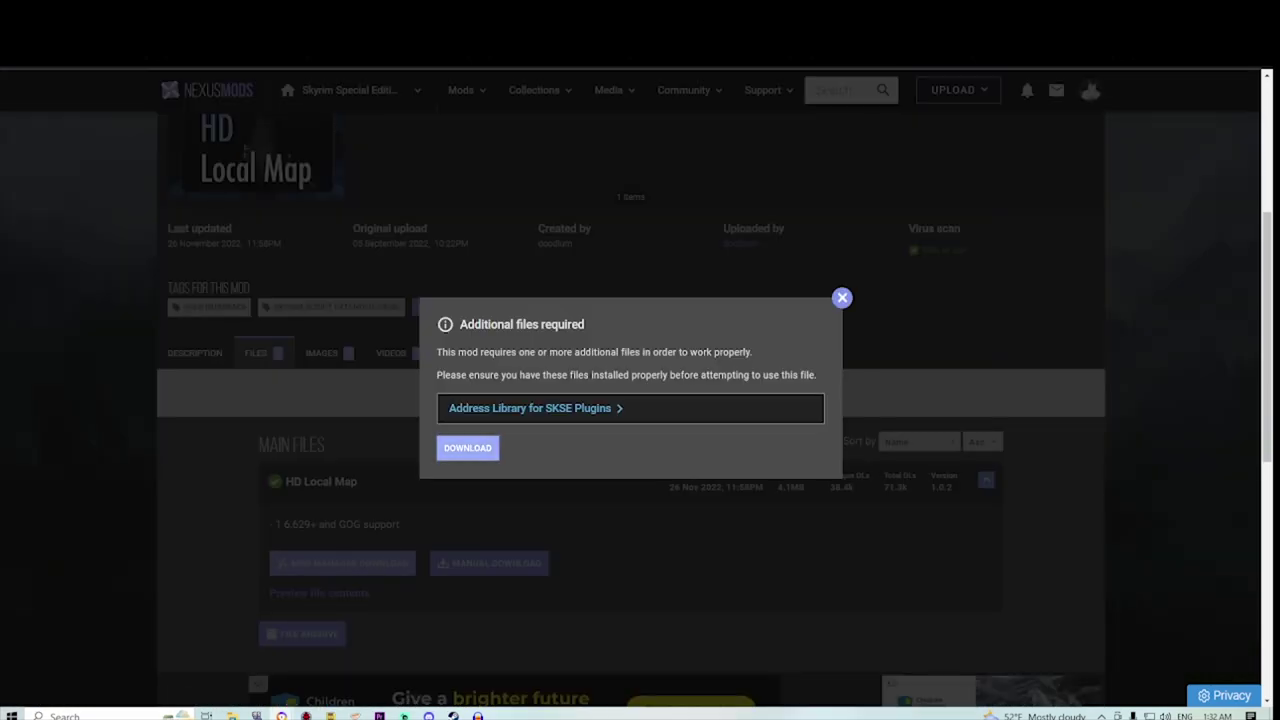
click(468, 447)
click(686, 492)
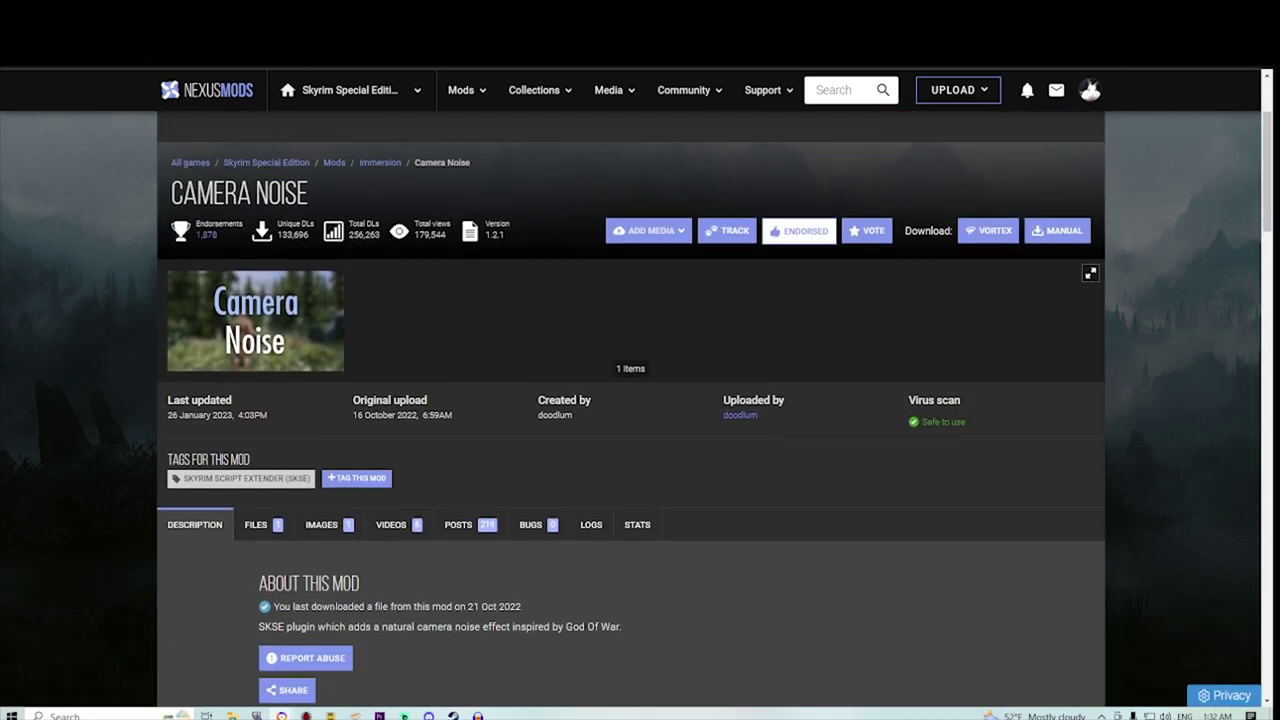
Step: Review Camera Noise's overview and download its 1.2.1 main file through the mod manager at the free slow speed
scroll(640, 409, down, 2)
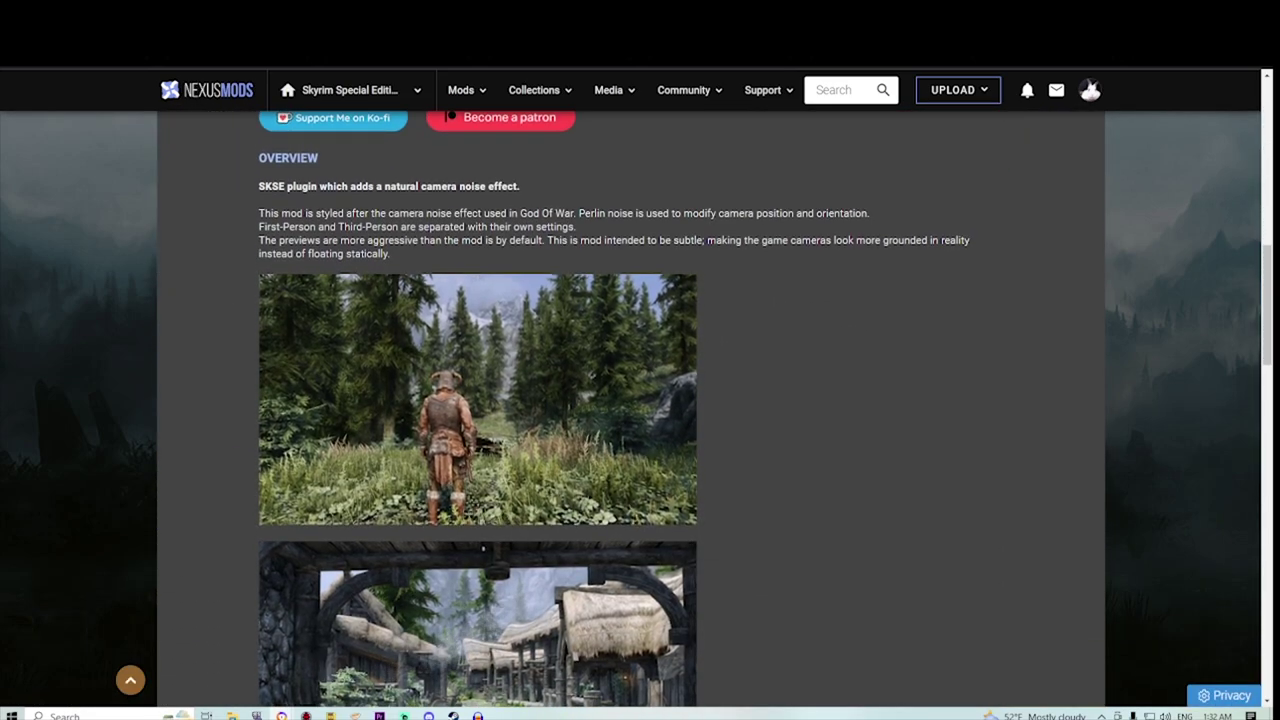
scroll(640, 409, down, 2)
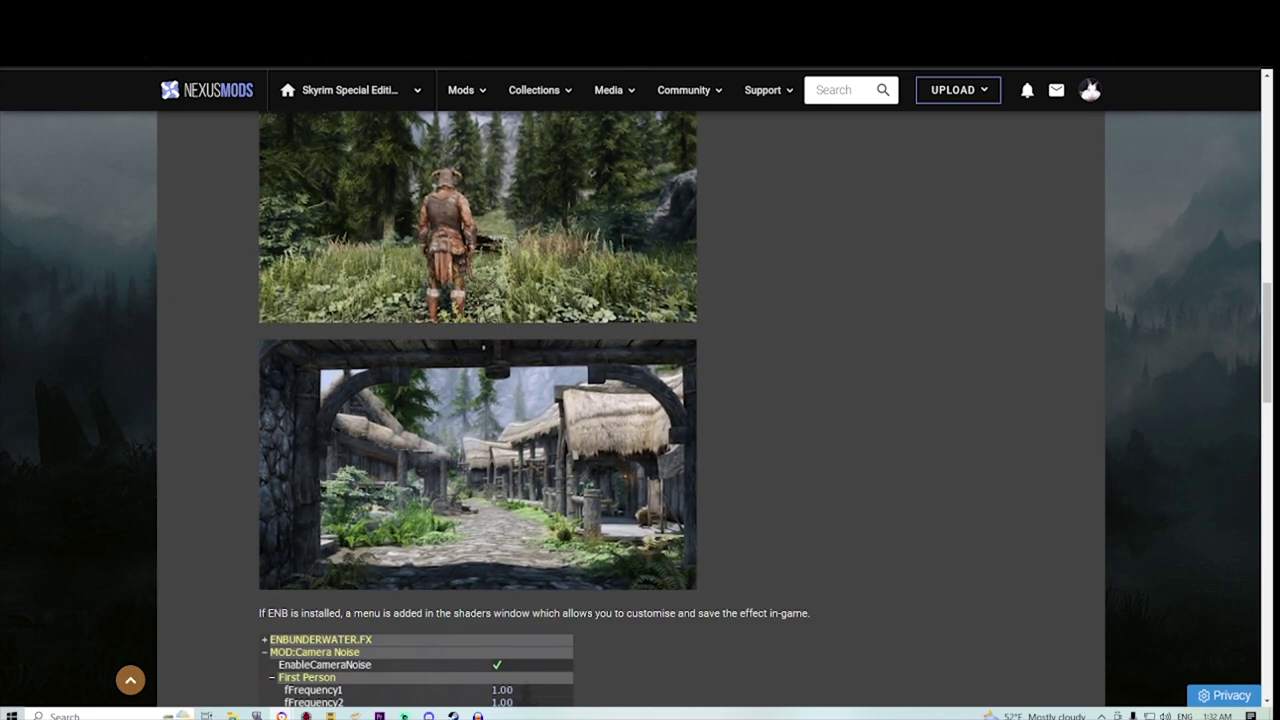
scroll(640, 409, up, 5)
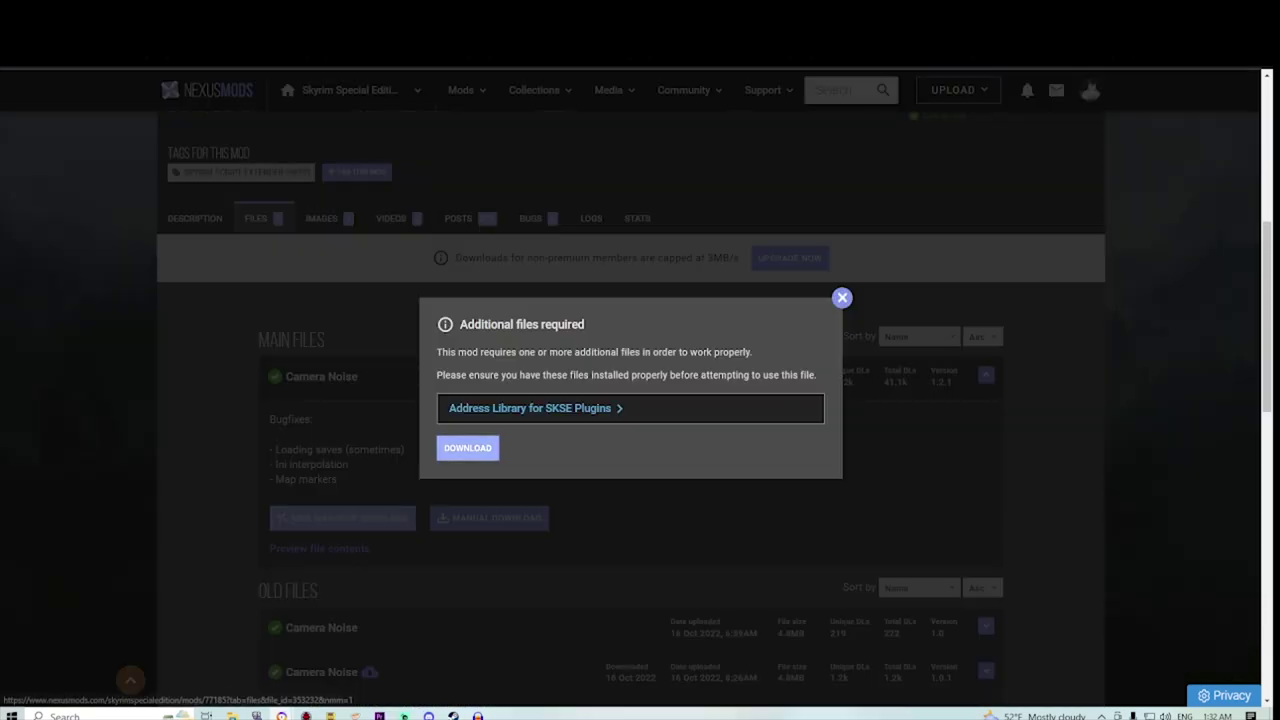
click(469, 446)
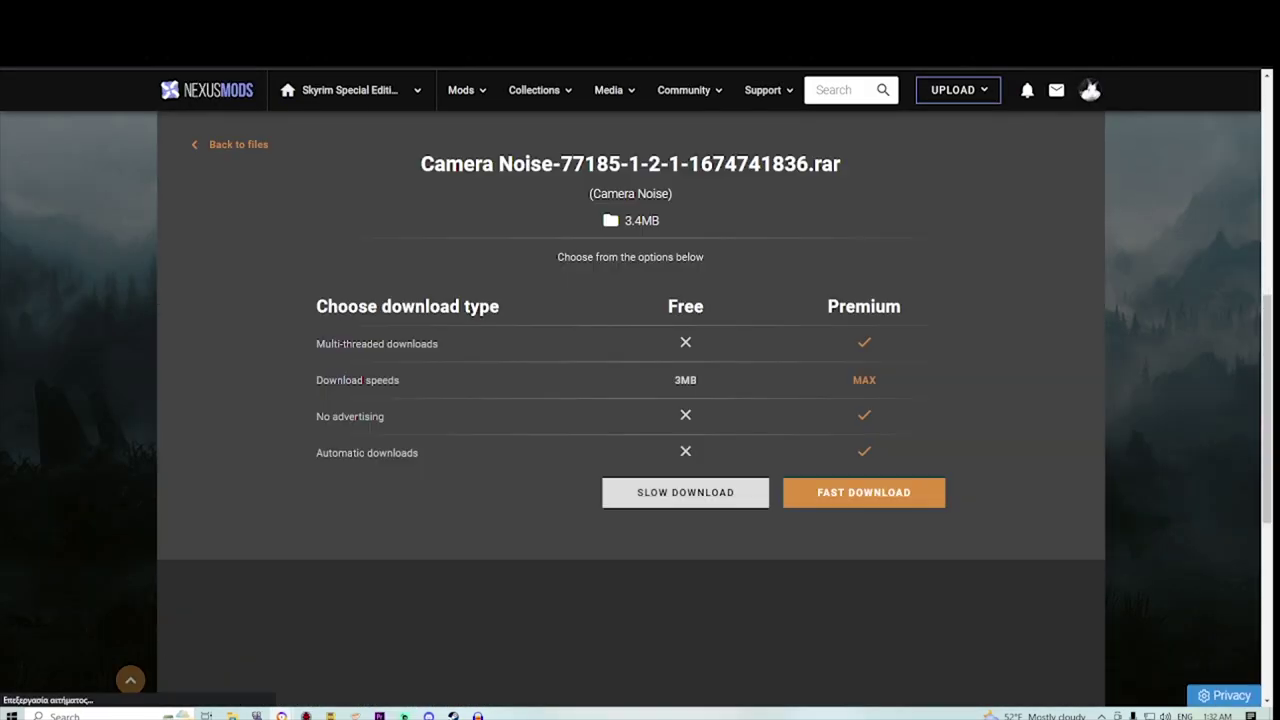
click(686, 491)
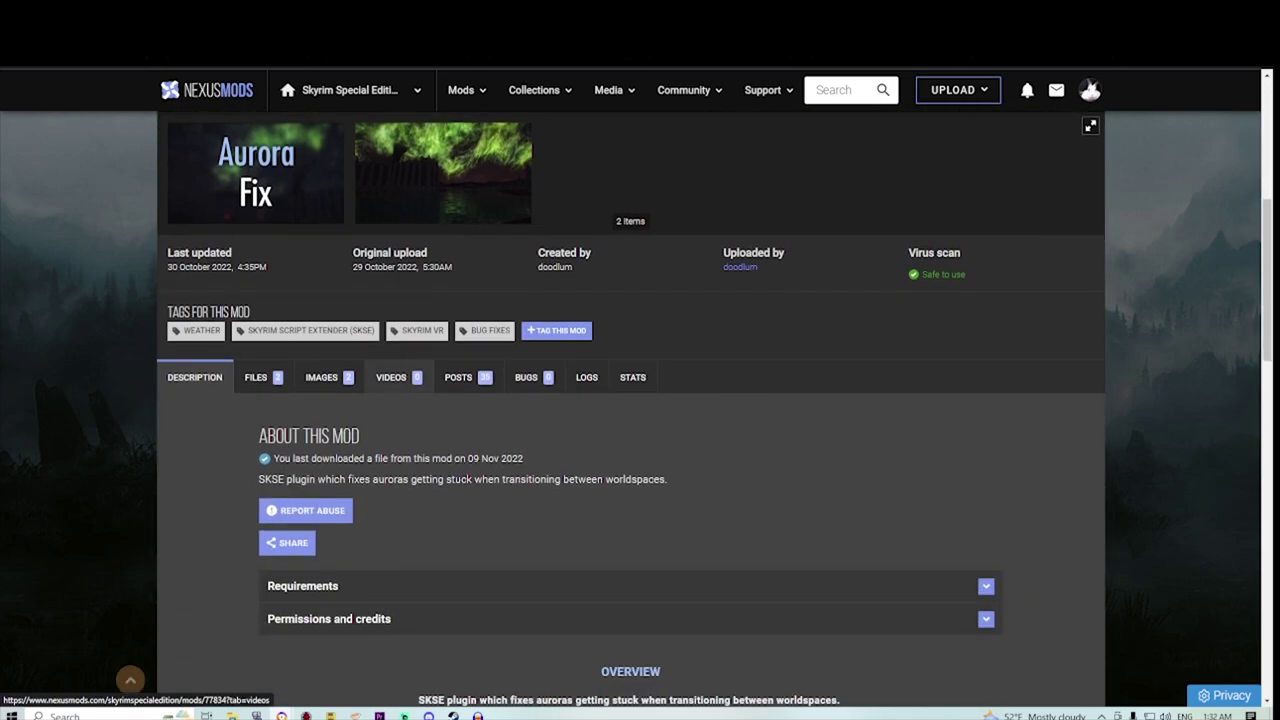
Step: Check the files offered for Aurora Fix and download its 1.0.1 main file through the mod manager at the free slow speed
scroll(640, 400, down, 2)
click(303, 384)
click(257, 175)
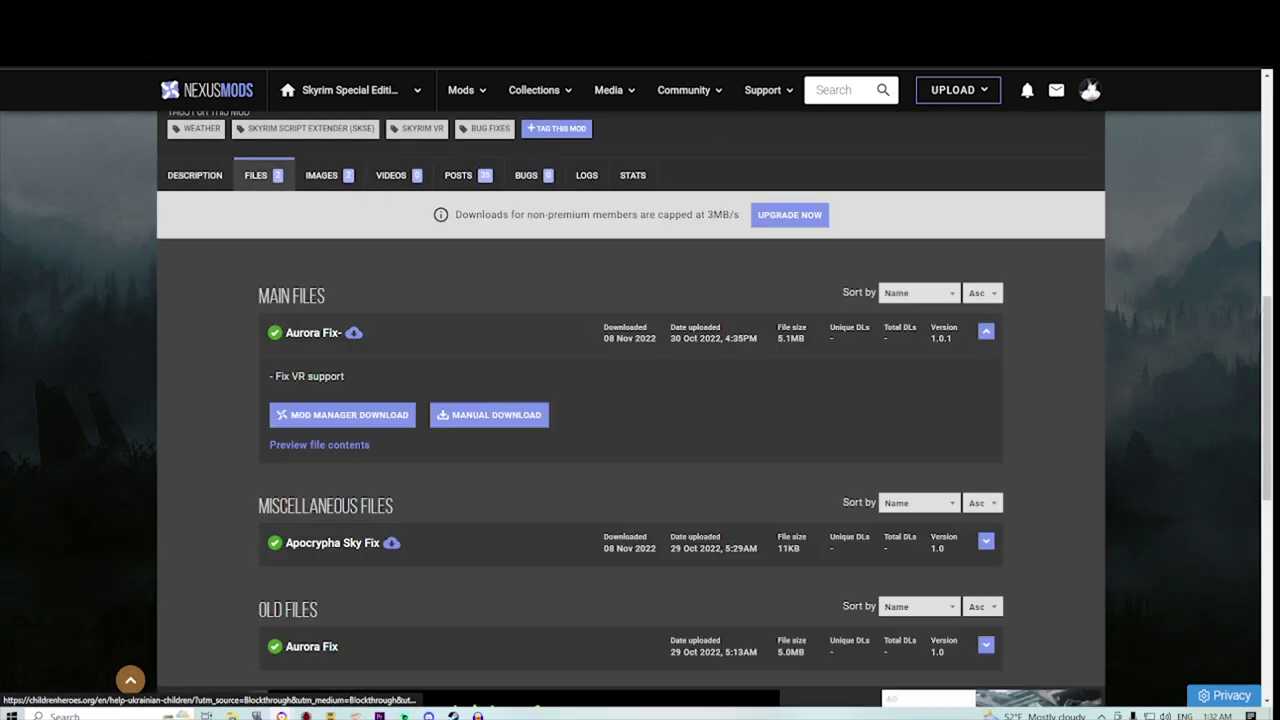
click(362, 543)
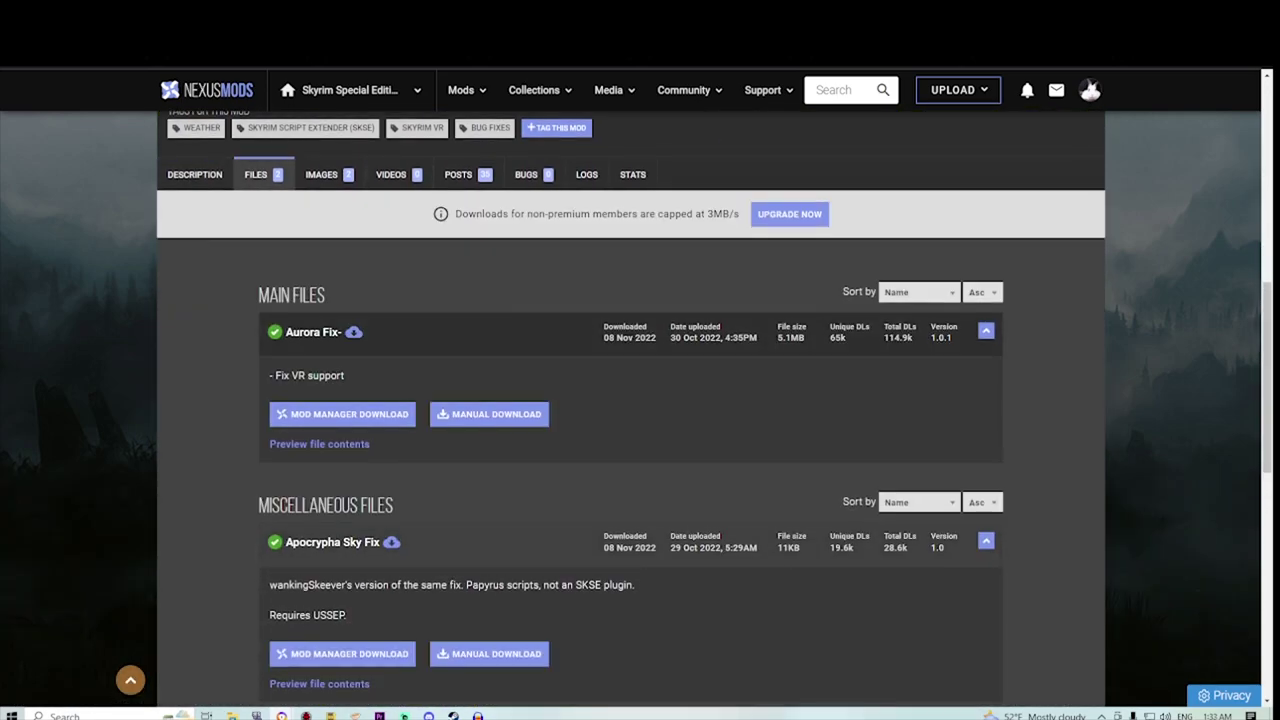
scroll(362, 520, down, 2)
right_click(362, 519)
click(398, 527)
click(342, 280)
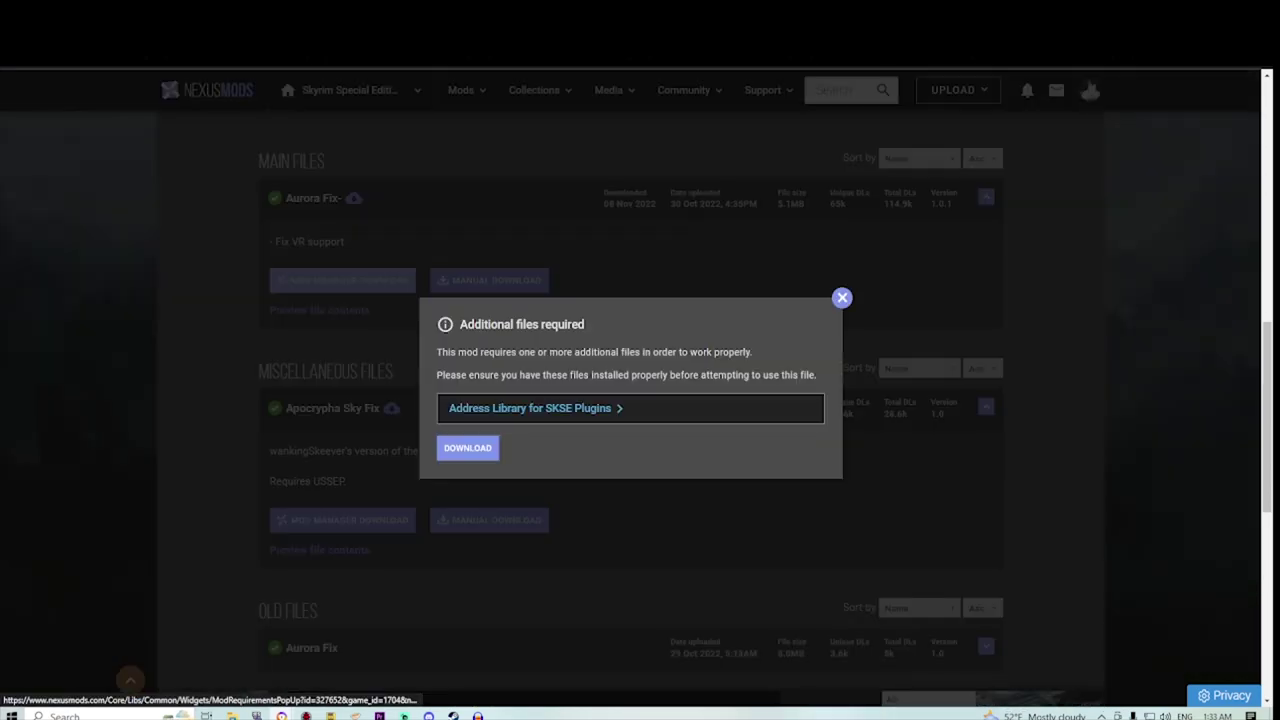
click(466, 449)
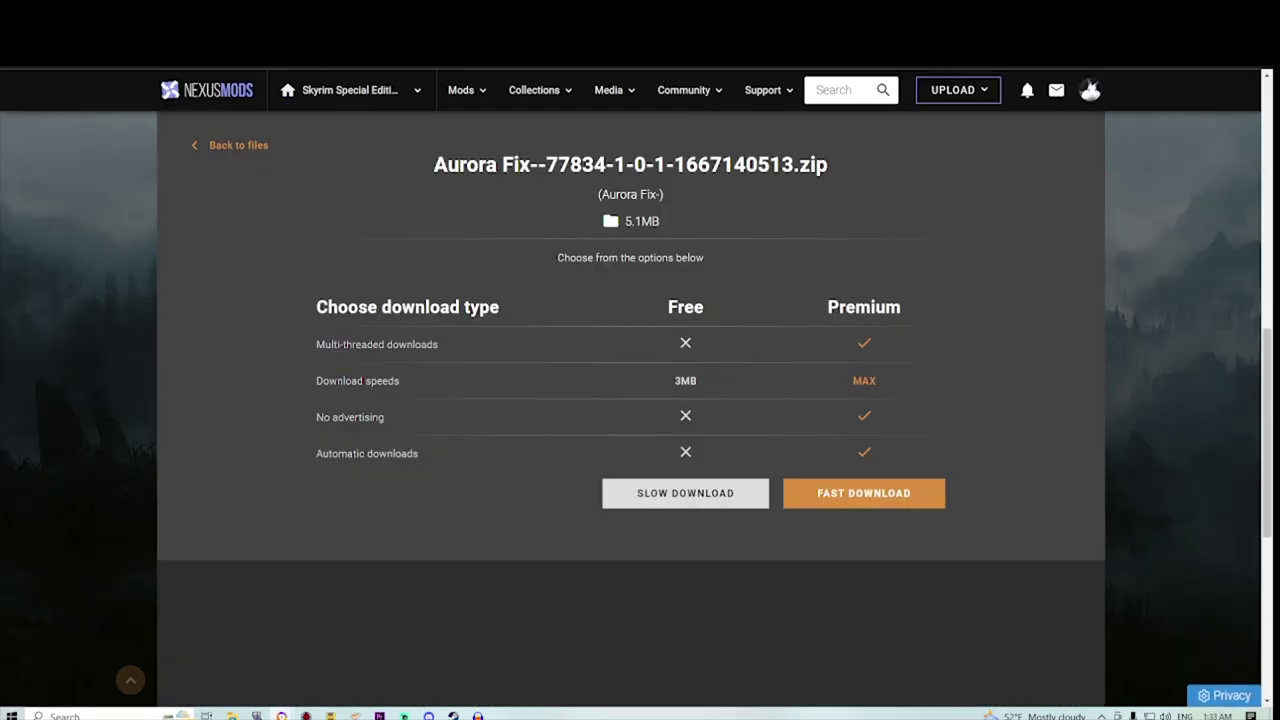
click(683, 491)
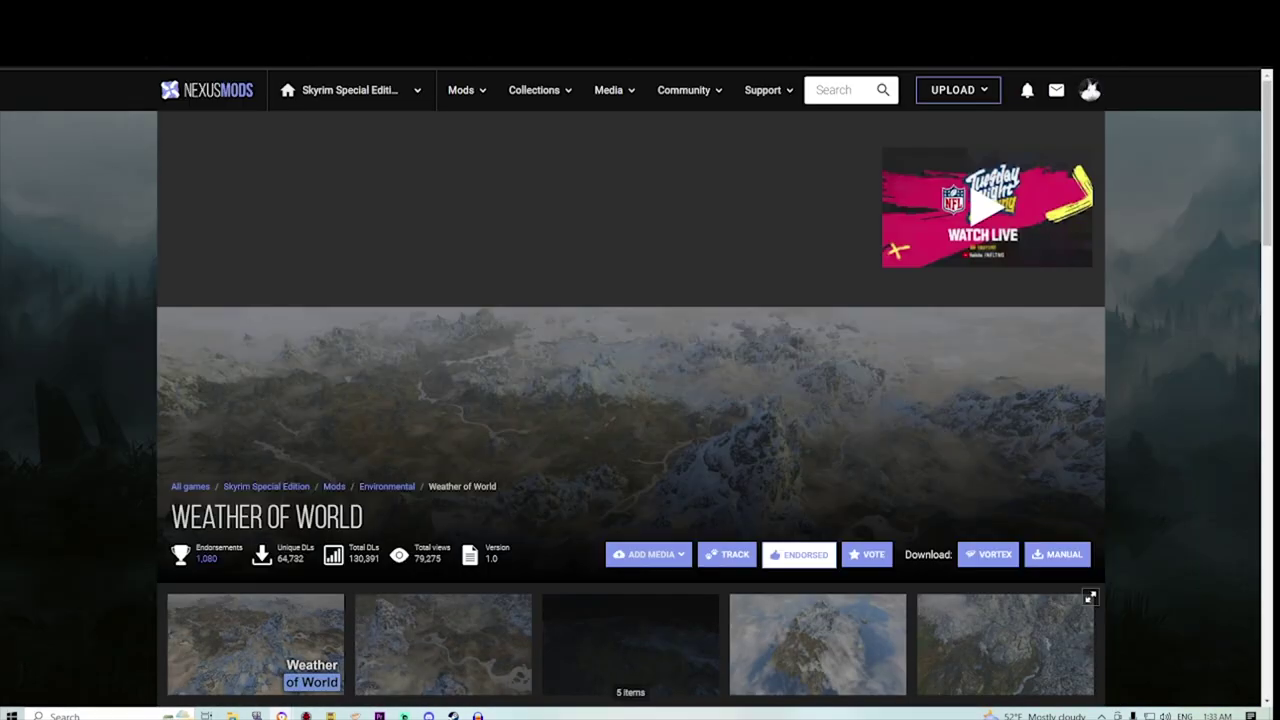
Step: Allow the Aurora Fix archive to be downloaded again and request the Weather of World 1.0 file at the free slow speed
scroll(440, 335, down, 7)
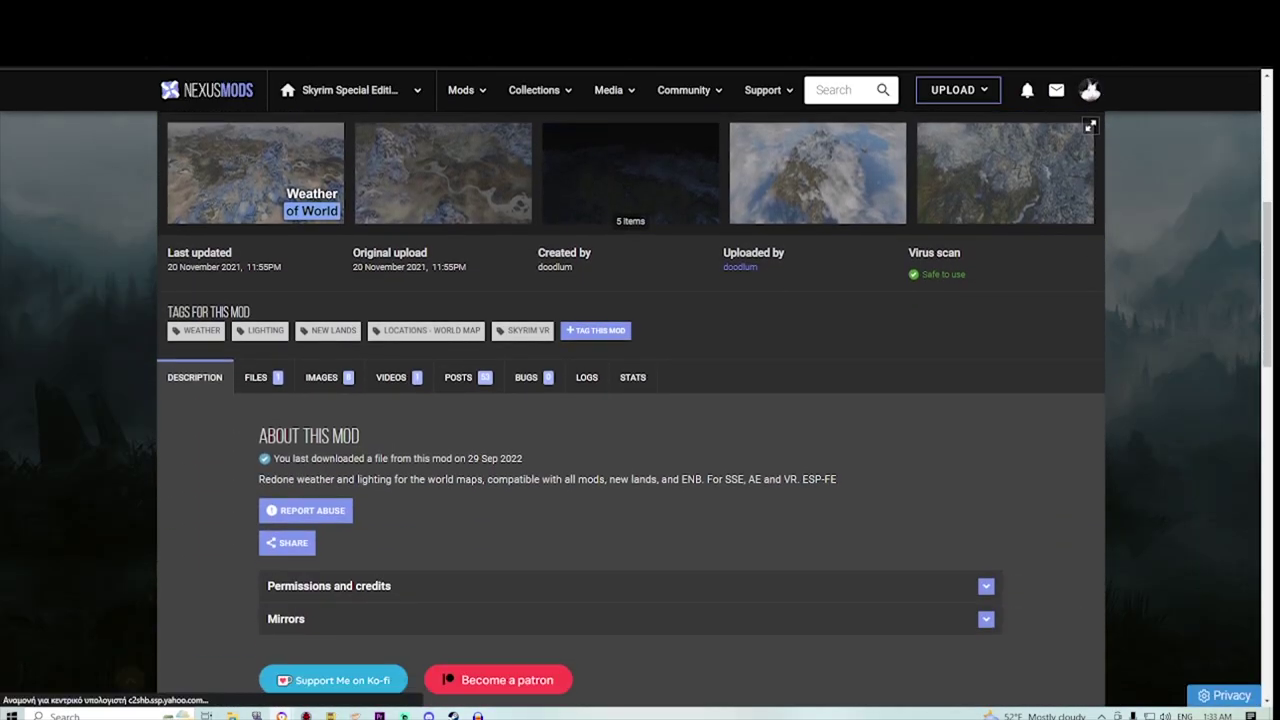
scroll(440, 300, up, 1)
click(440, 242)
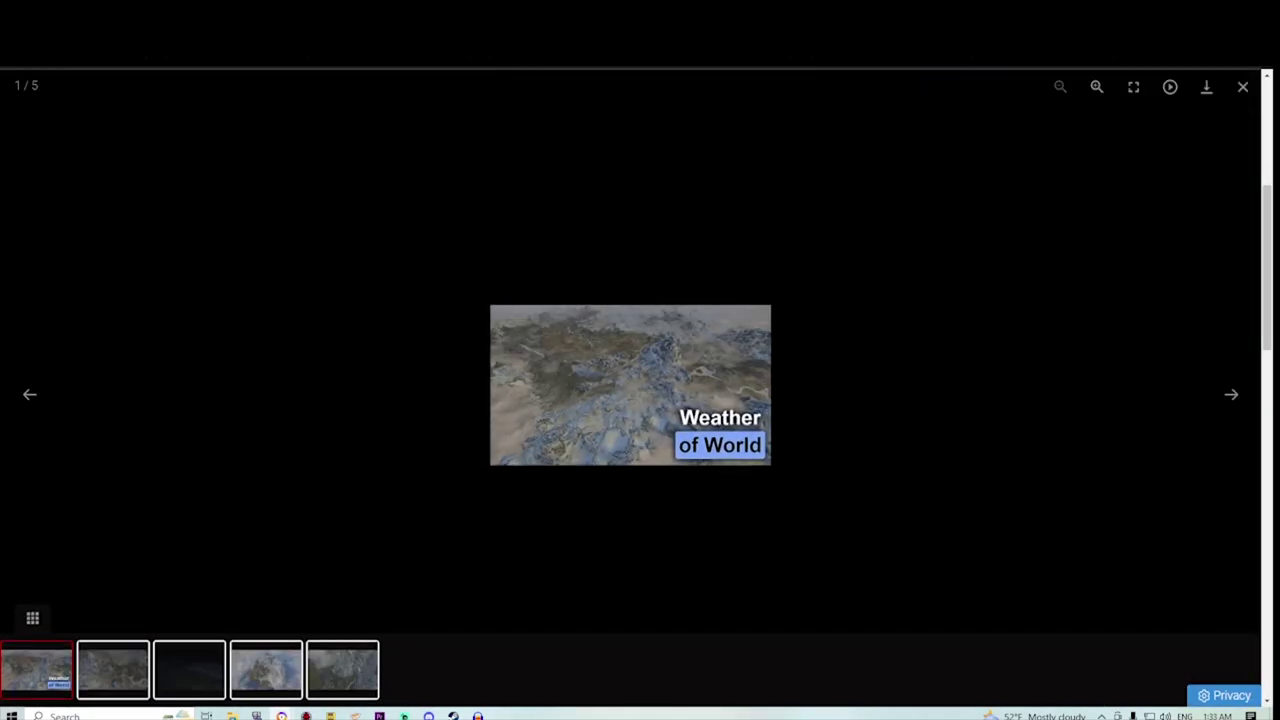
key(Escape)
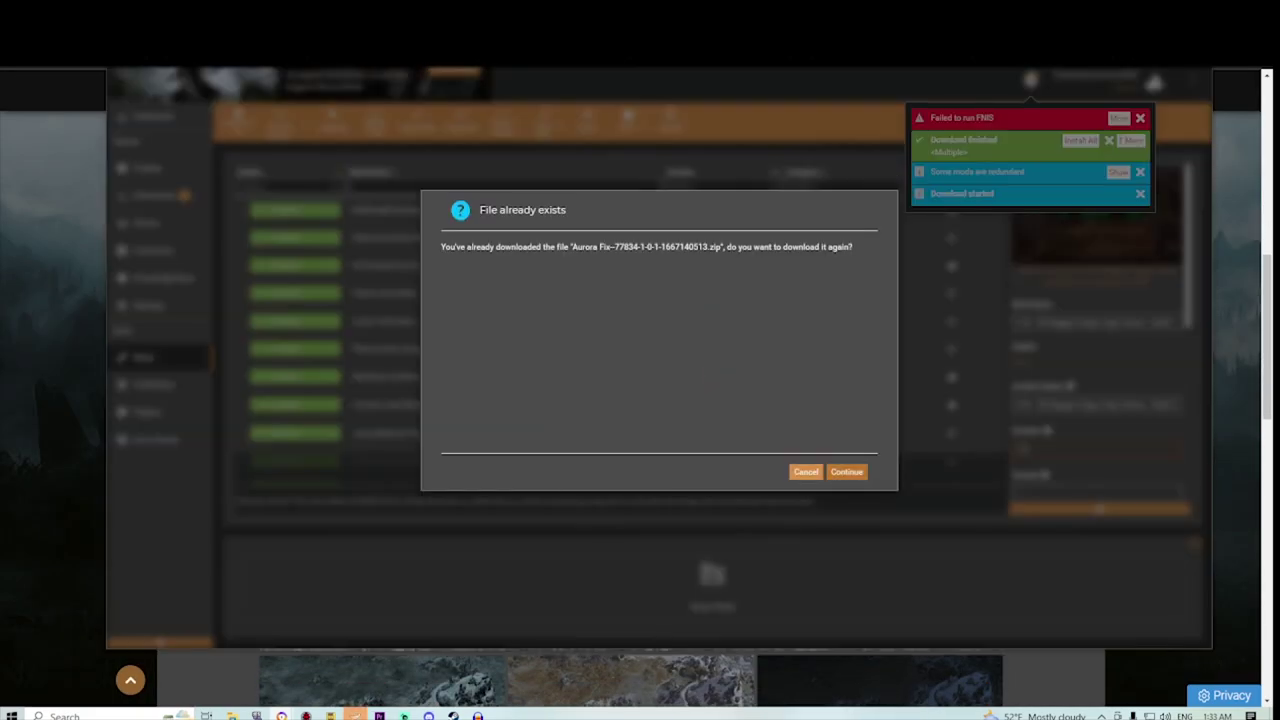
click(847, 472)
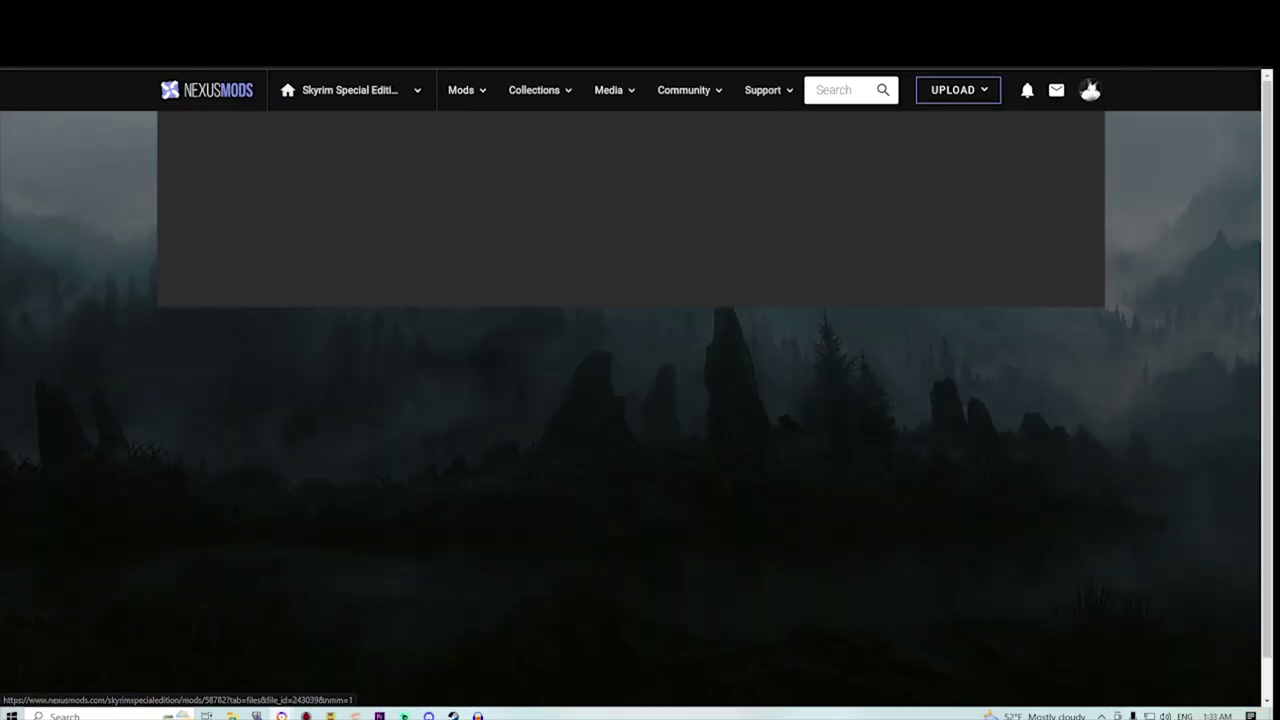
click(686, 493)
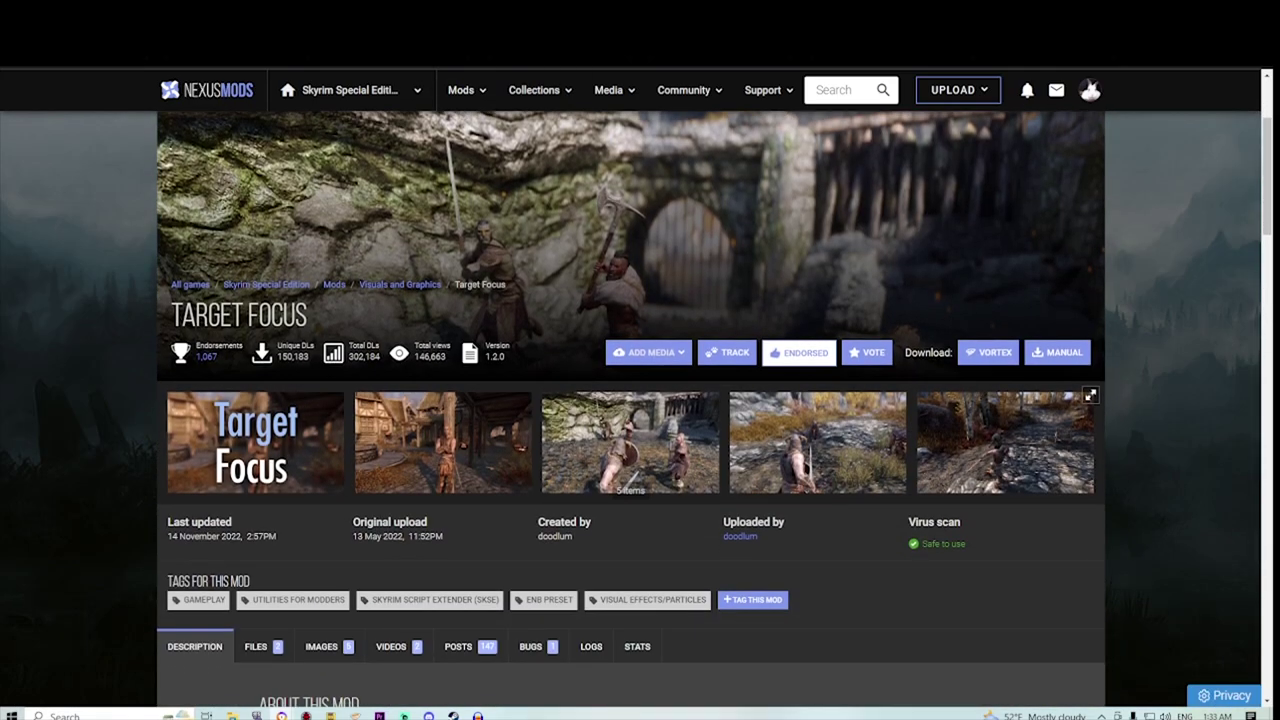
Step: View Target Focus's second gallery image and decline downloading the existing Weather of World archive again
click(443, 443)
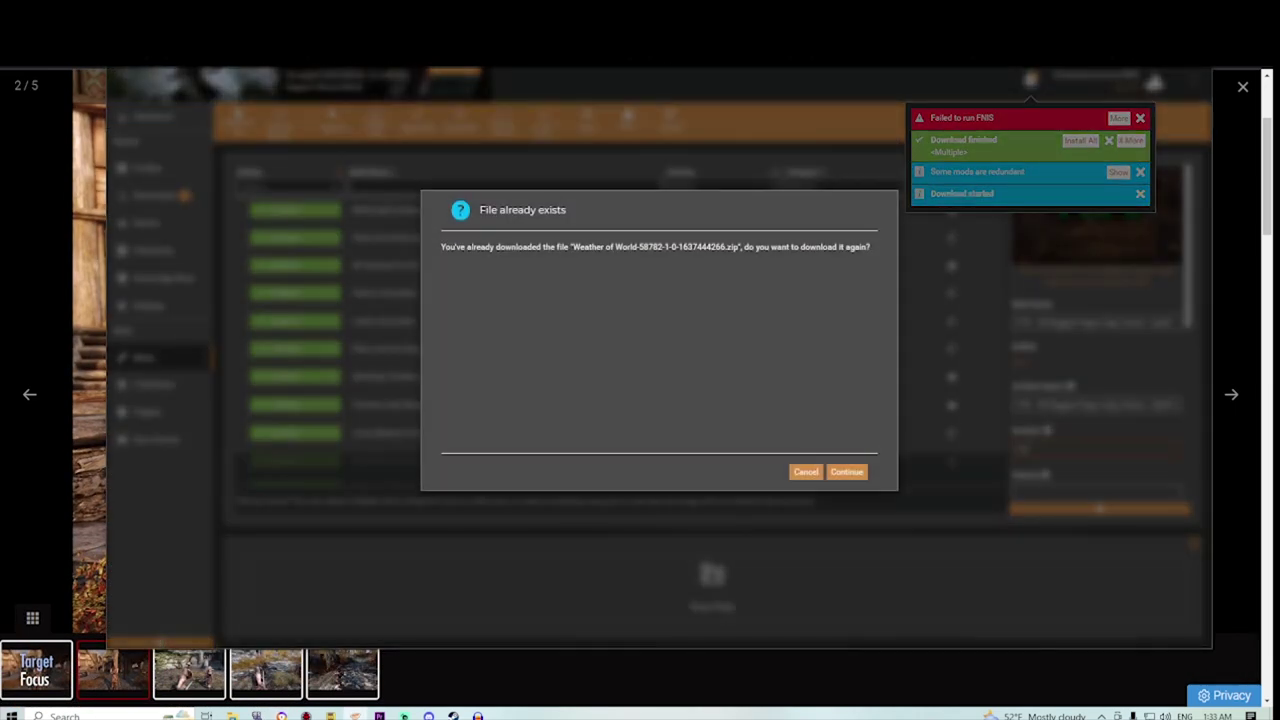
click(806, 472)
key(alt+Tab)
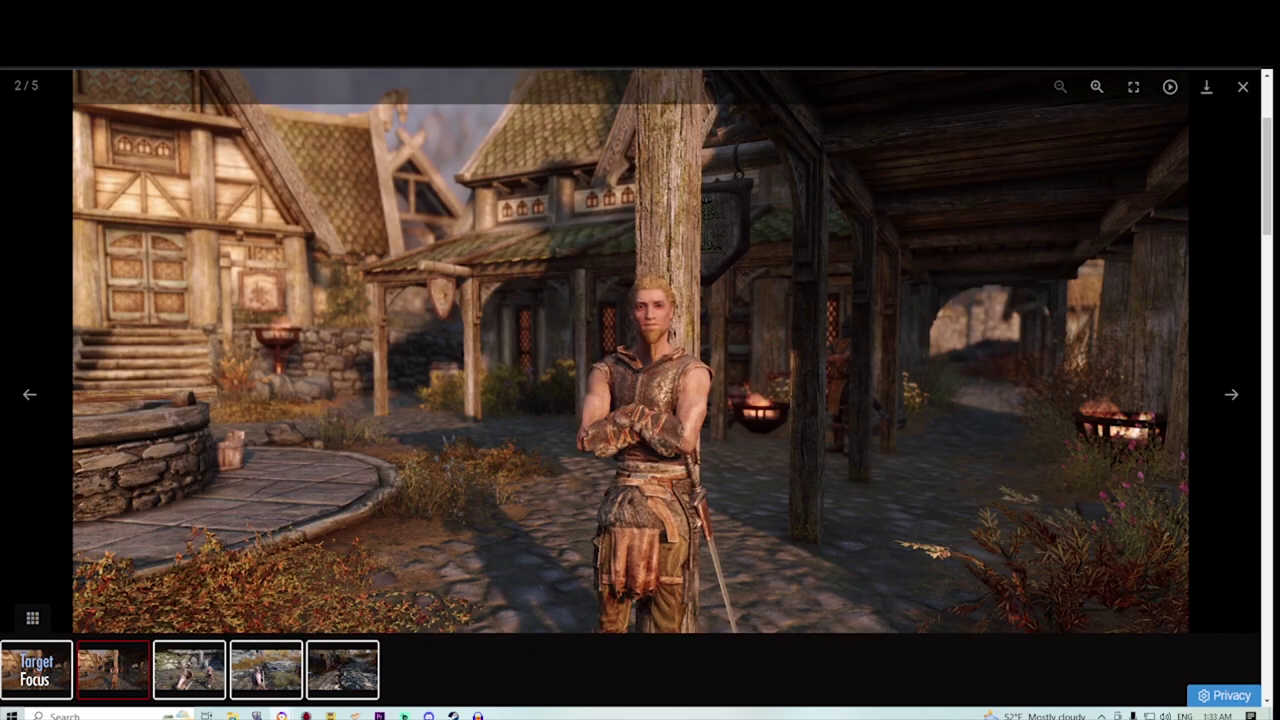
click(1243, 87)
Step: Download the Target Focus 1.2.0 main file through the mod manager at the free slow speed
scroll(330, 443, down, 3)
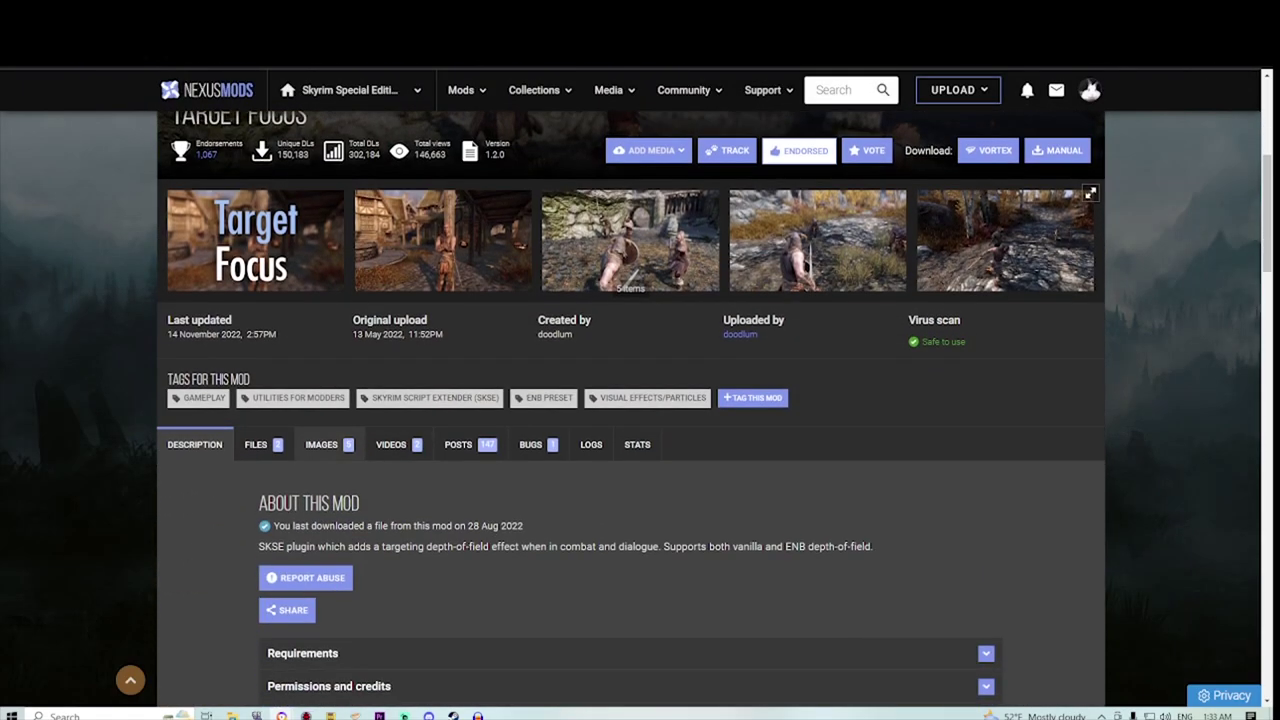
scroll(272, 435, down, 3)
click(302, 451)
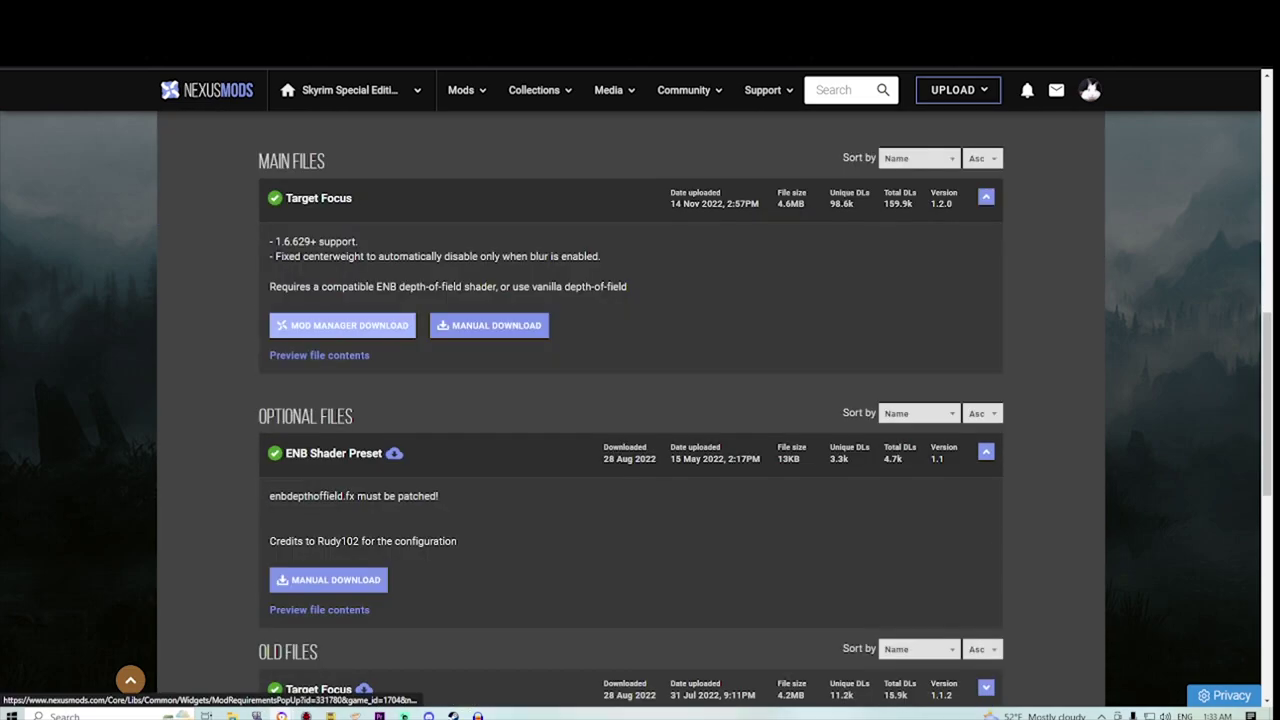
click(342, 325)
click(467, 458)
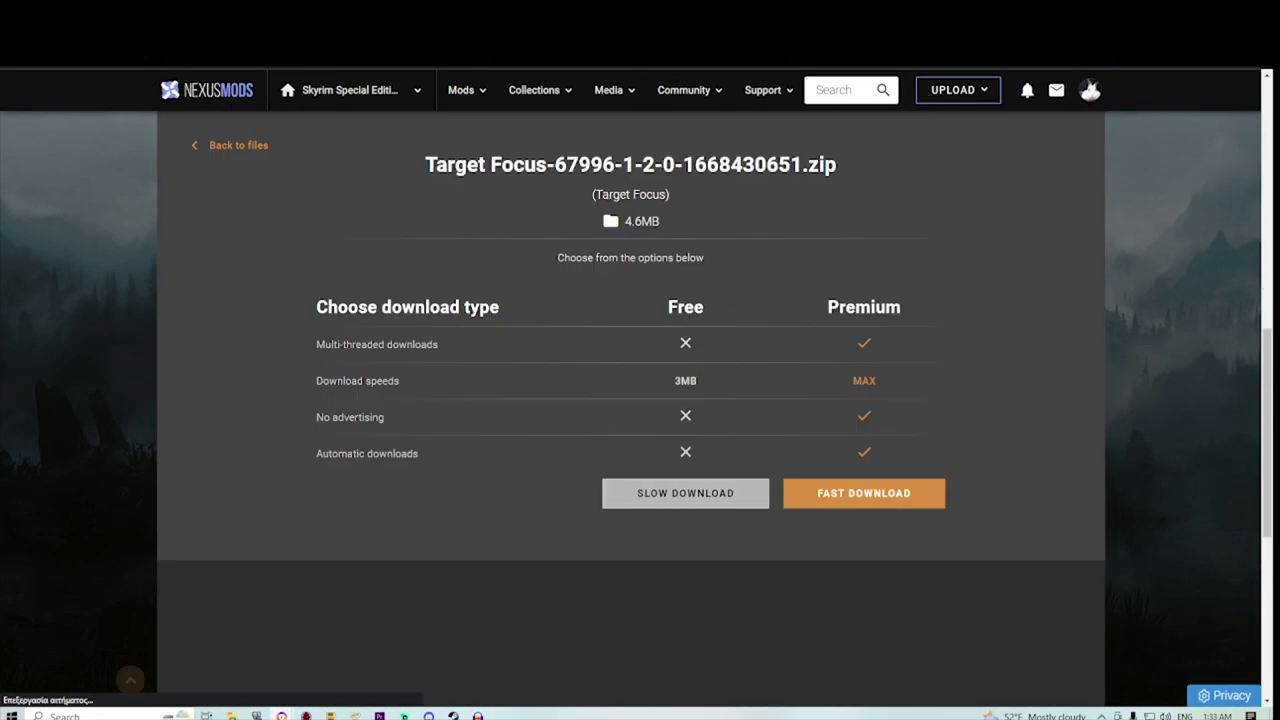
click(686, 494)
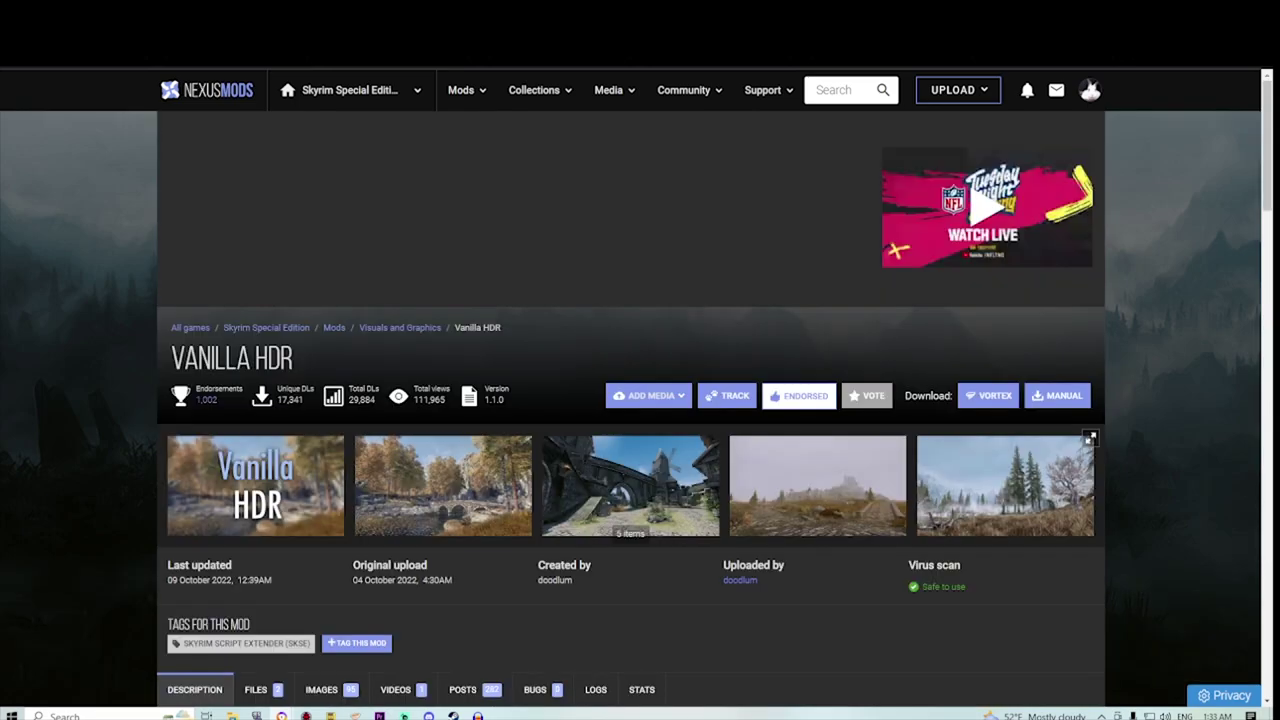
Step: Look through the Vanilla HDR gallery to examine the lighting in its preview images
scroll(631, 411, down, 2)
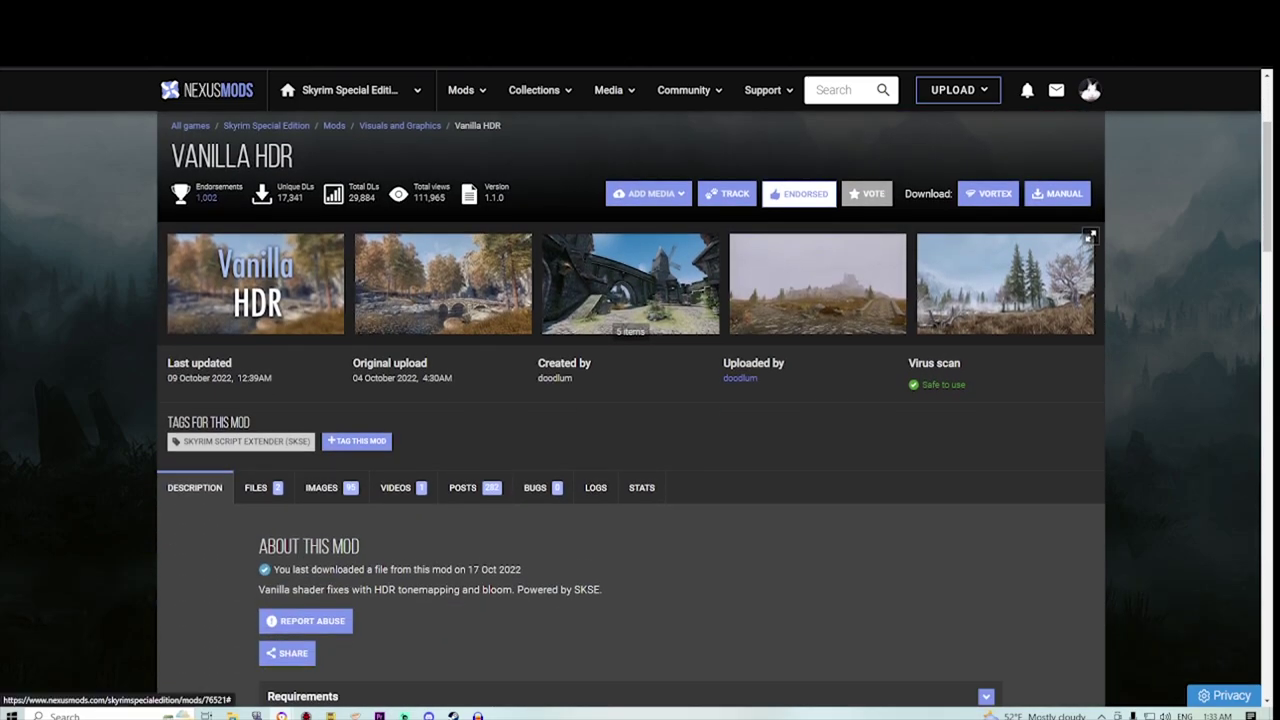
click(630, 284)
key(Right)
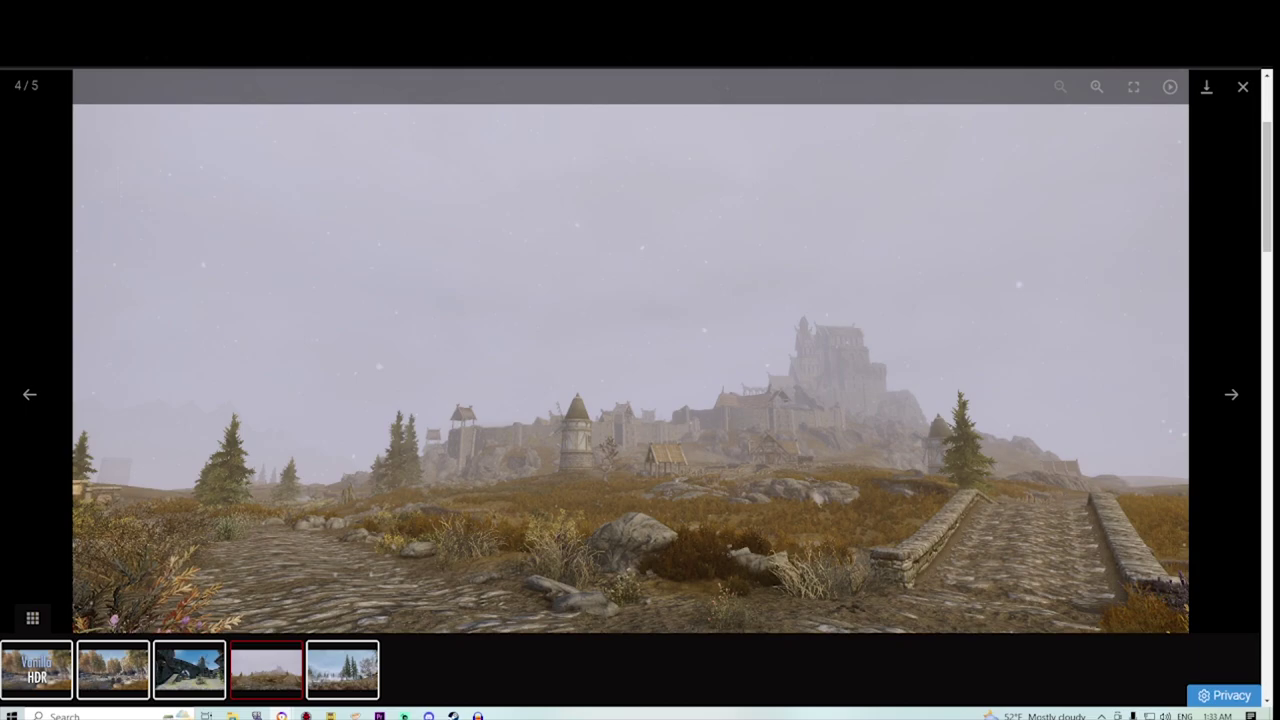
key(Right)
key(Right)
key(Right)
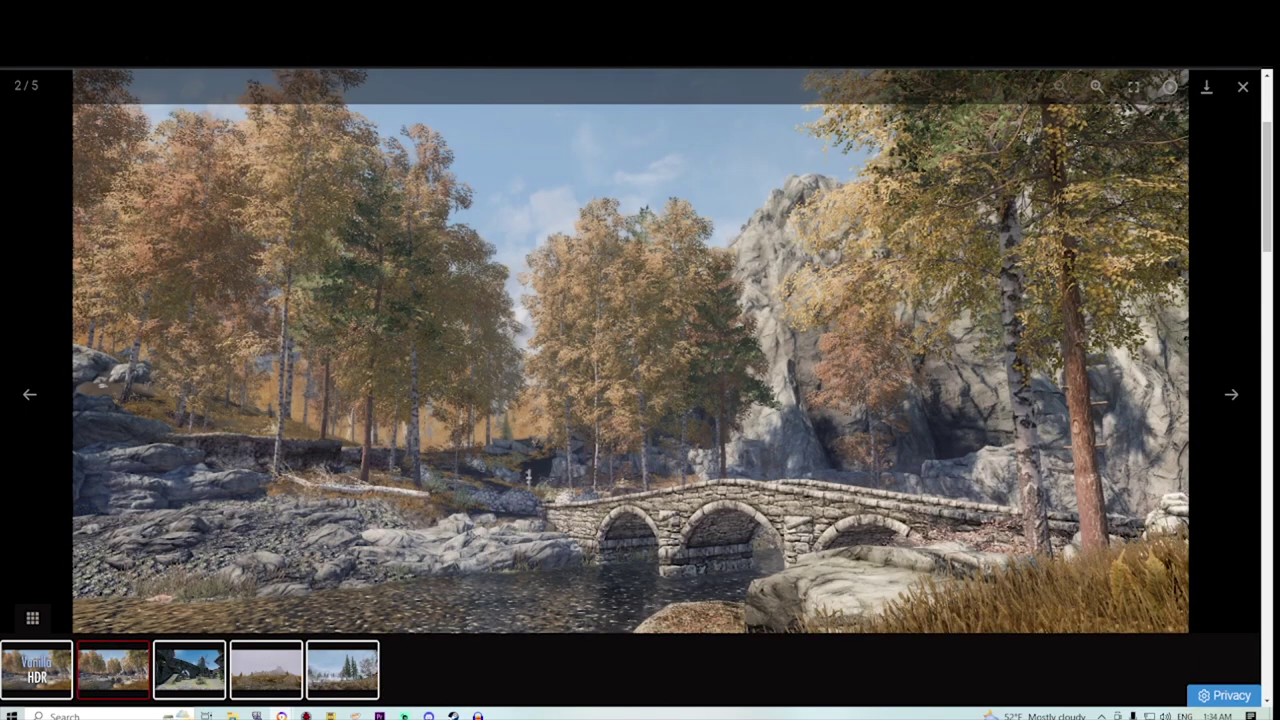
key(Right)
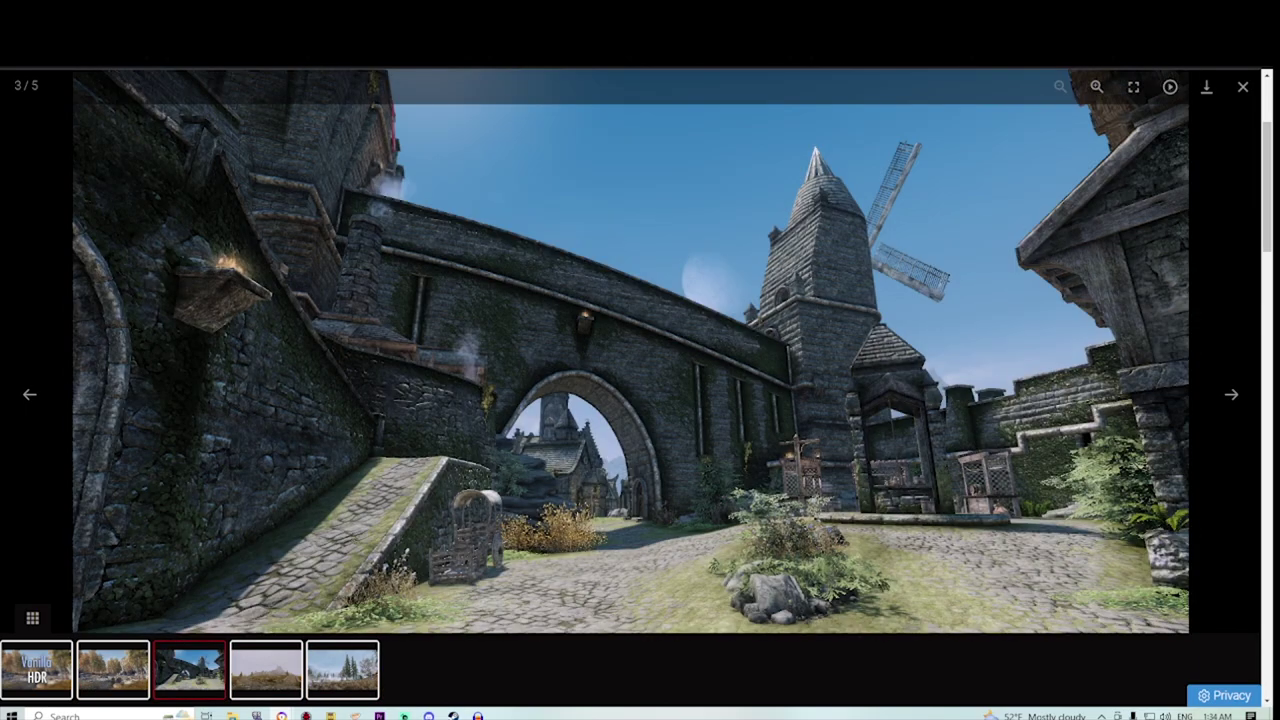
key(Right)
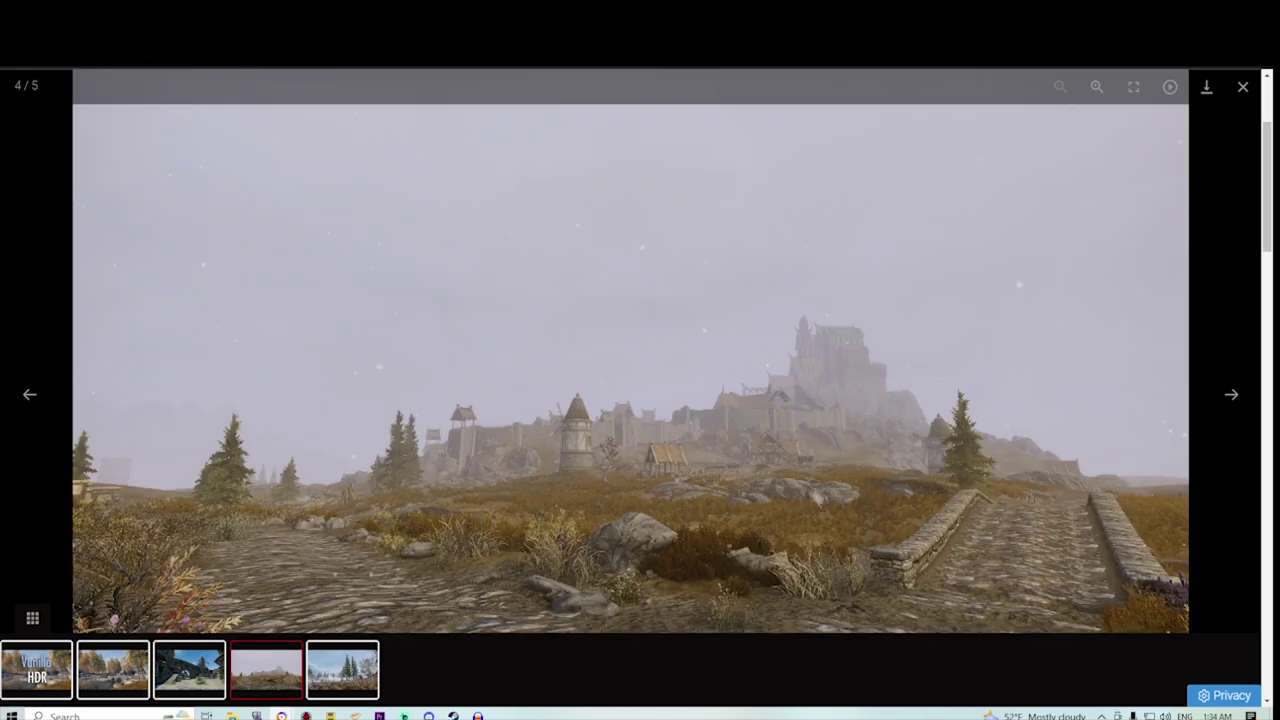
key(Escape)
Step: Expand and review the list of mods required by Vanilla HDR
scroll(640, 400, down, 3)
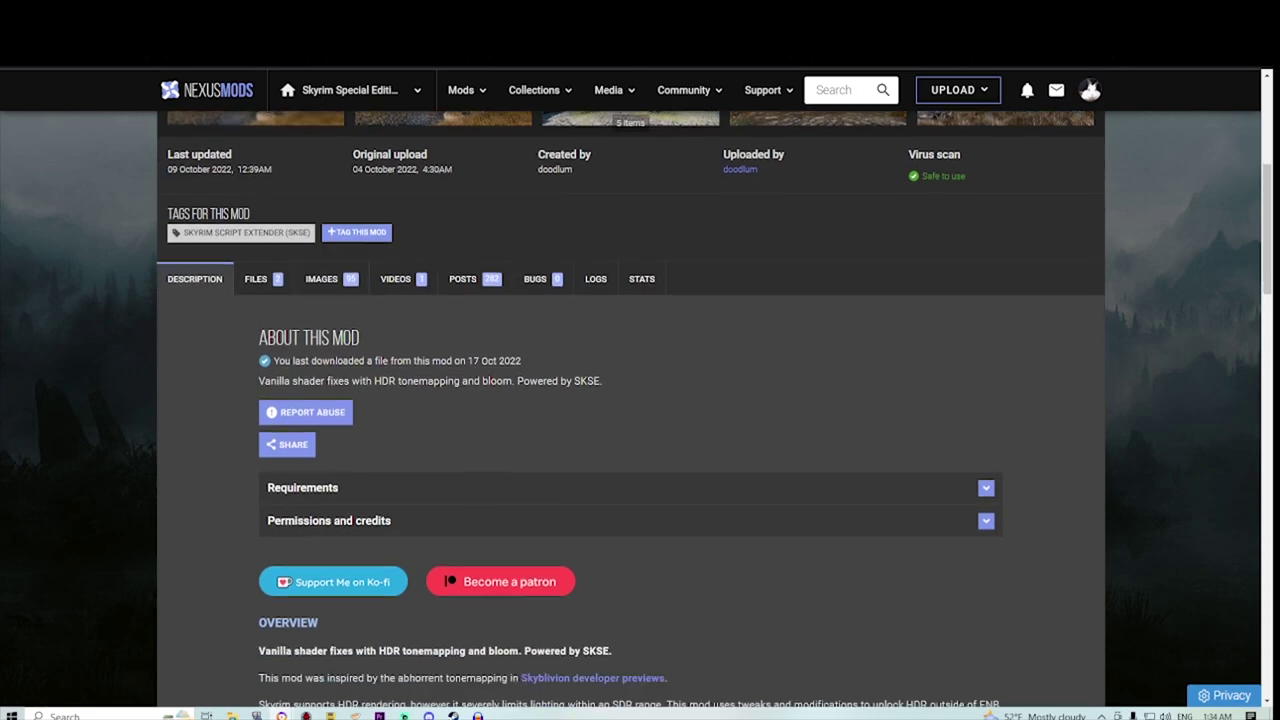
click(630, 427)
scroll(630, 427, down, 2)
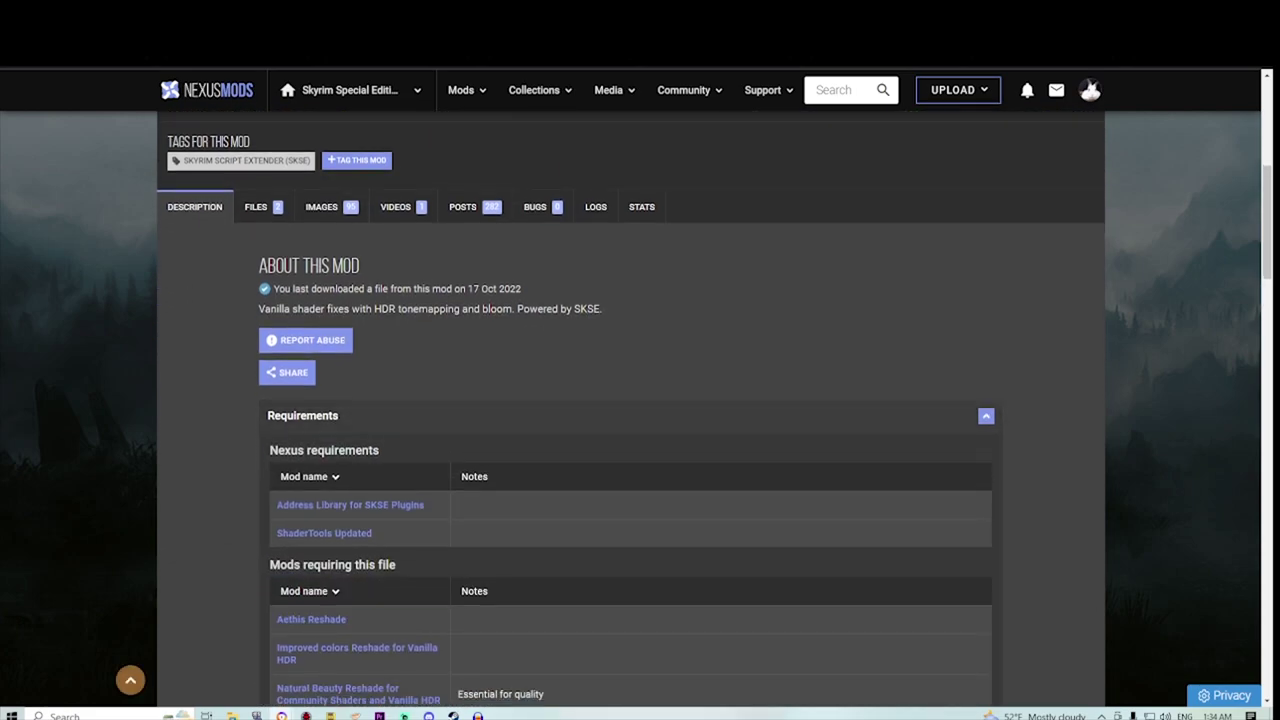
right_click(325, 411)
click(350, 423)
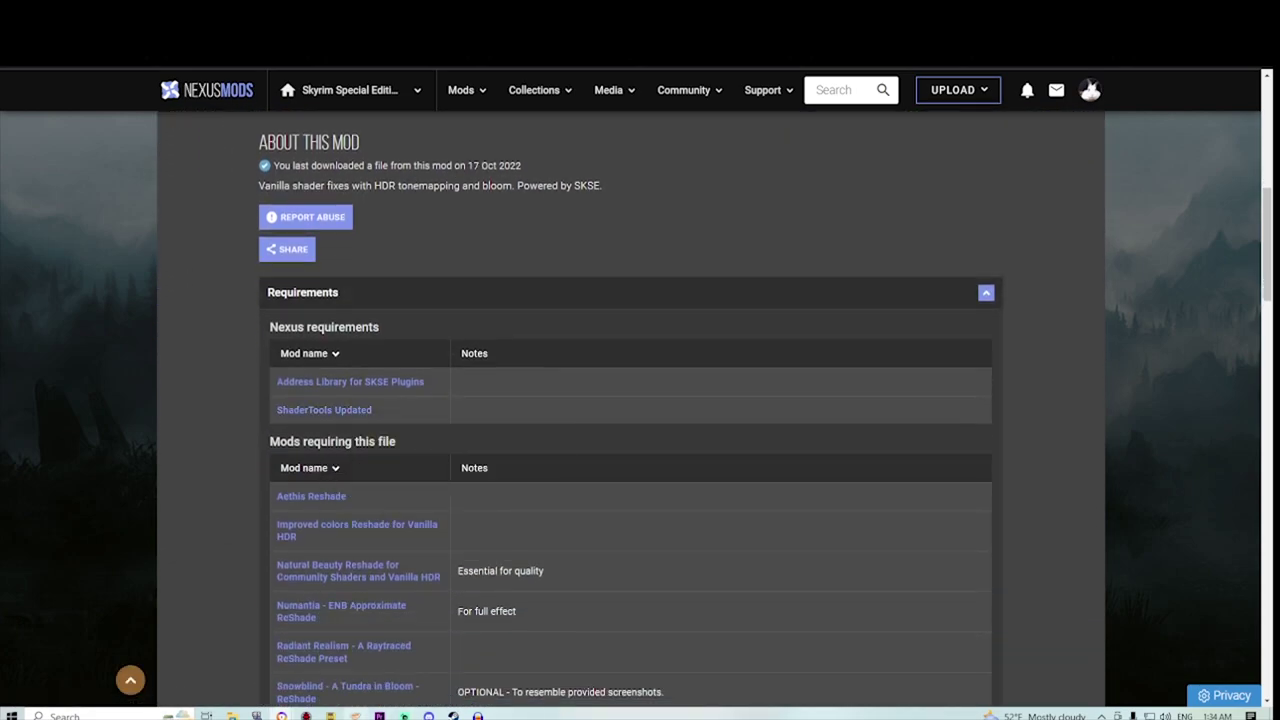
Step: Switch to Vortex, filter the mod list by the name "shadertoo", and return to the Vanilla HDR page
click(355, 715)
text(shader)
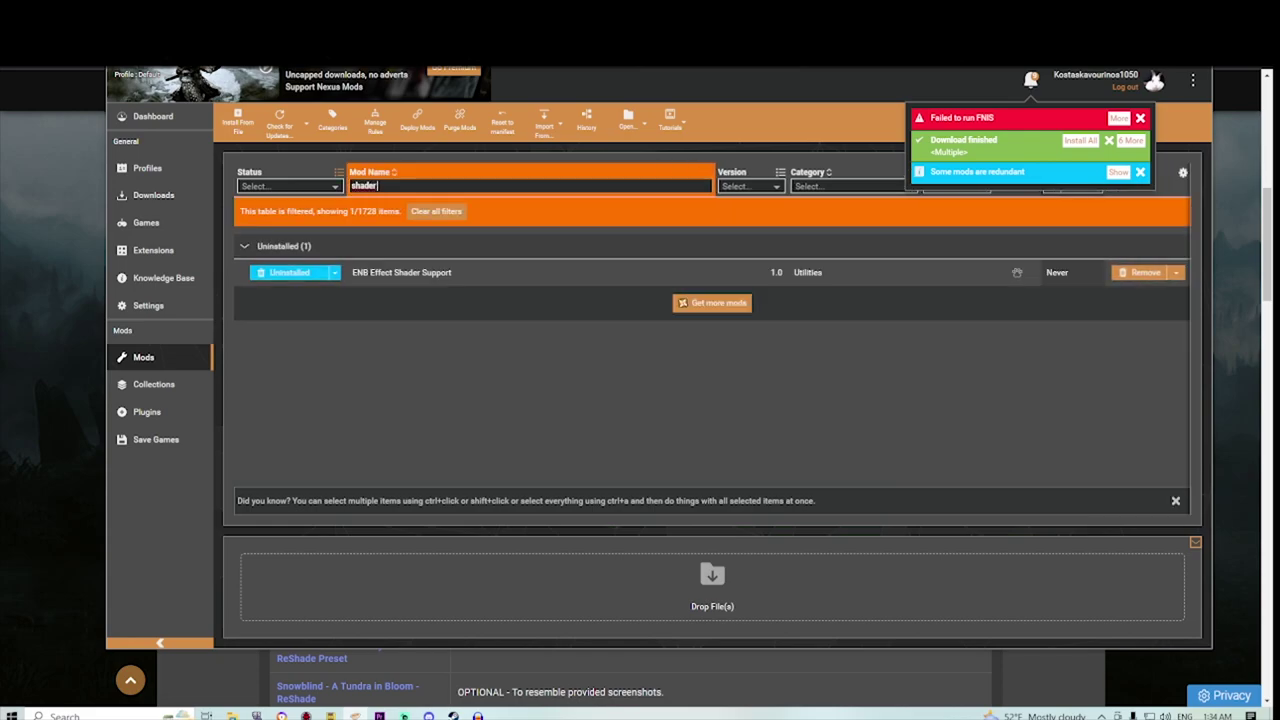
text(too)
click(355, 715)
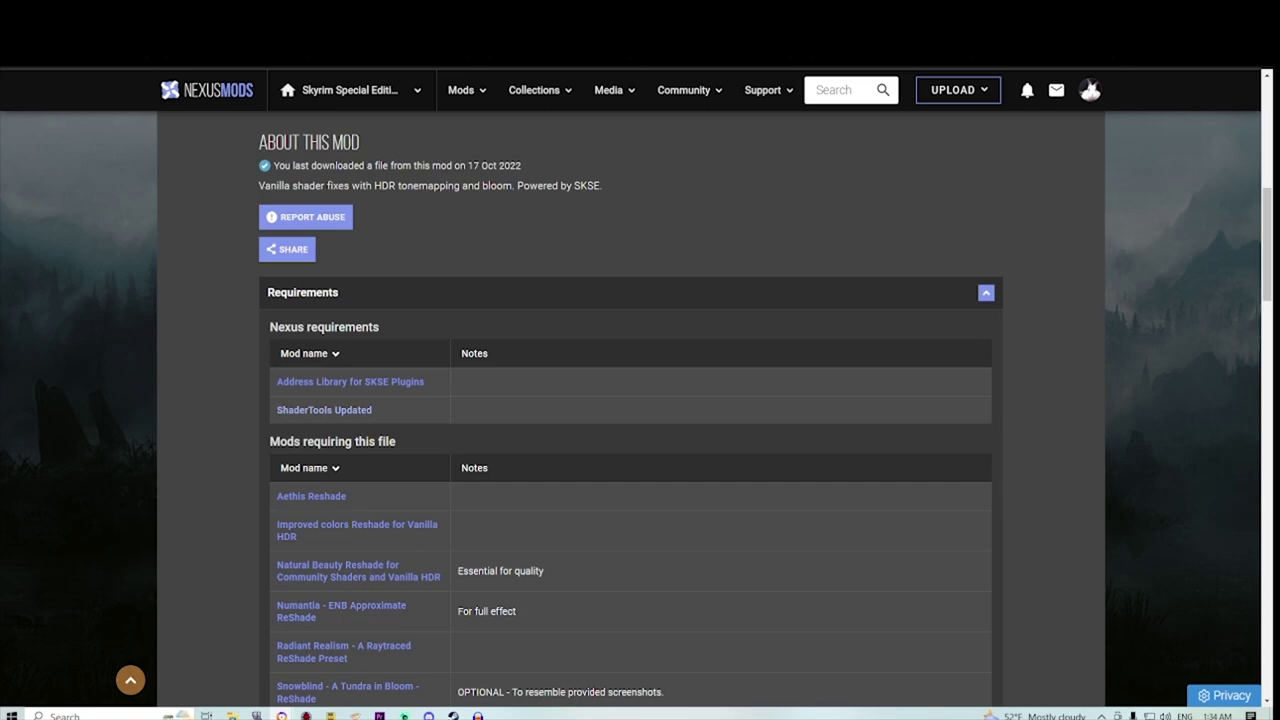
Step: Open the ShaderTools Updated requirement and download its 1.0.2 main file through the mod manager at the free slow speed
click(324, 409)
scroll(324, 409, down, 3)
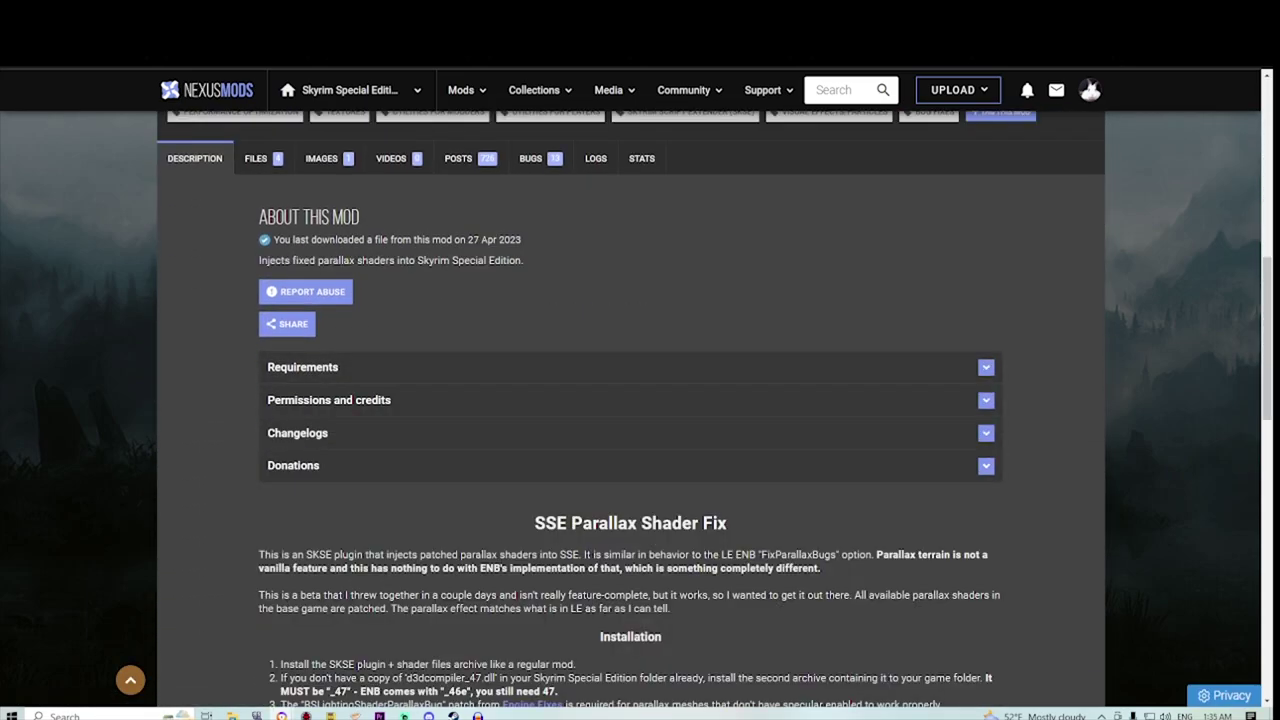
scroll(630, 400, up, 1)
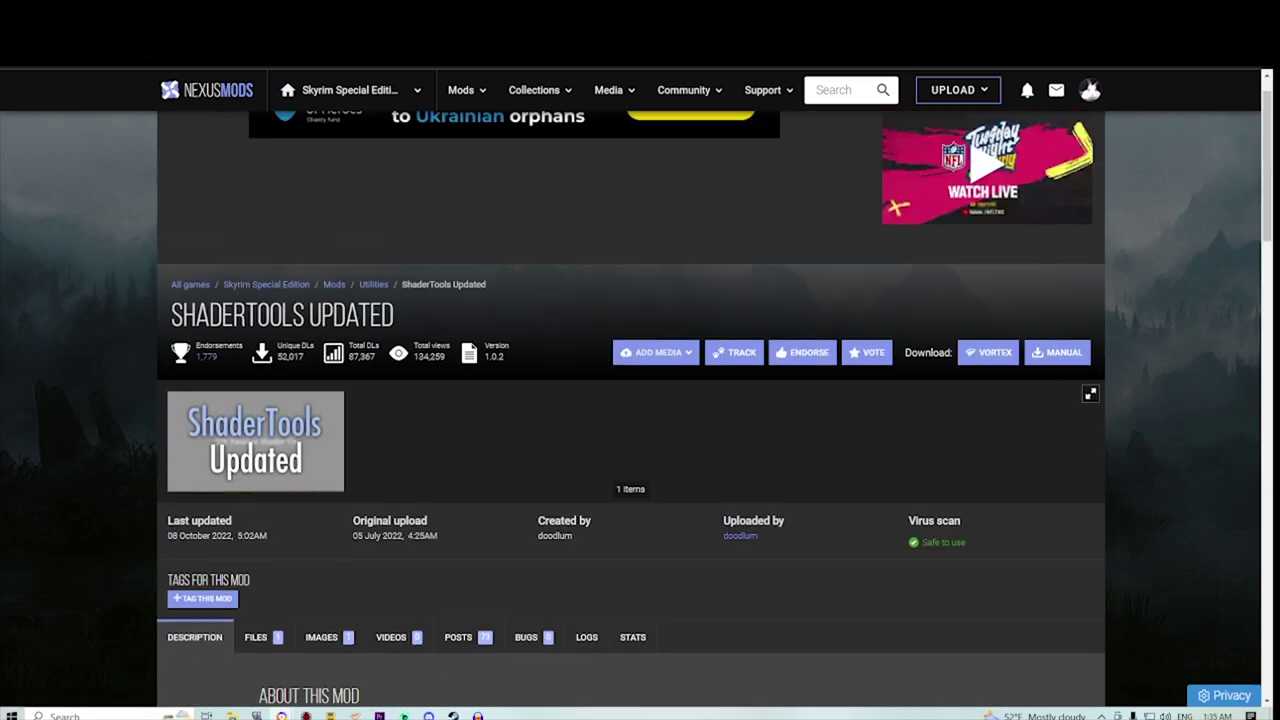
scroll(630, 400, down, 4)
click(256, 410)
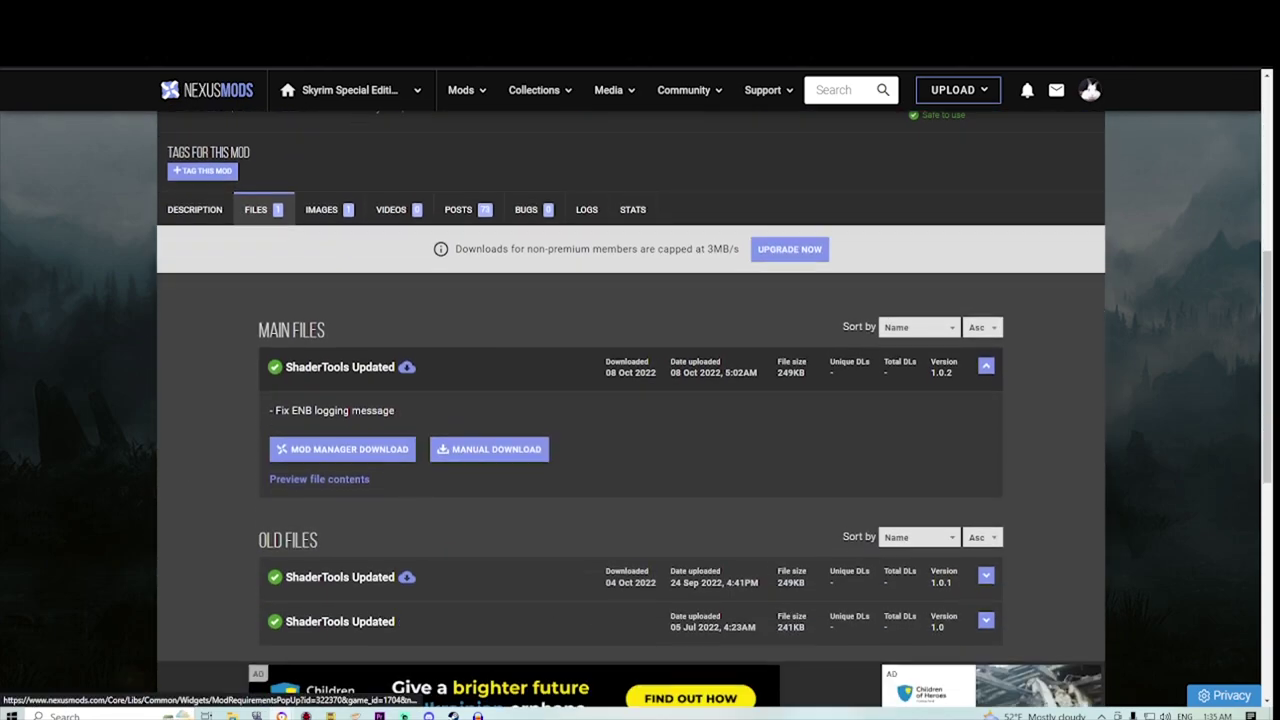
click(340, 448)
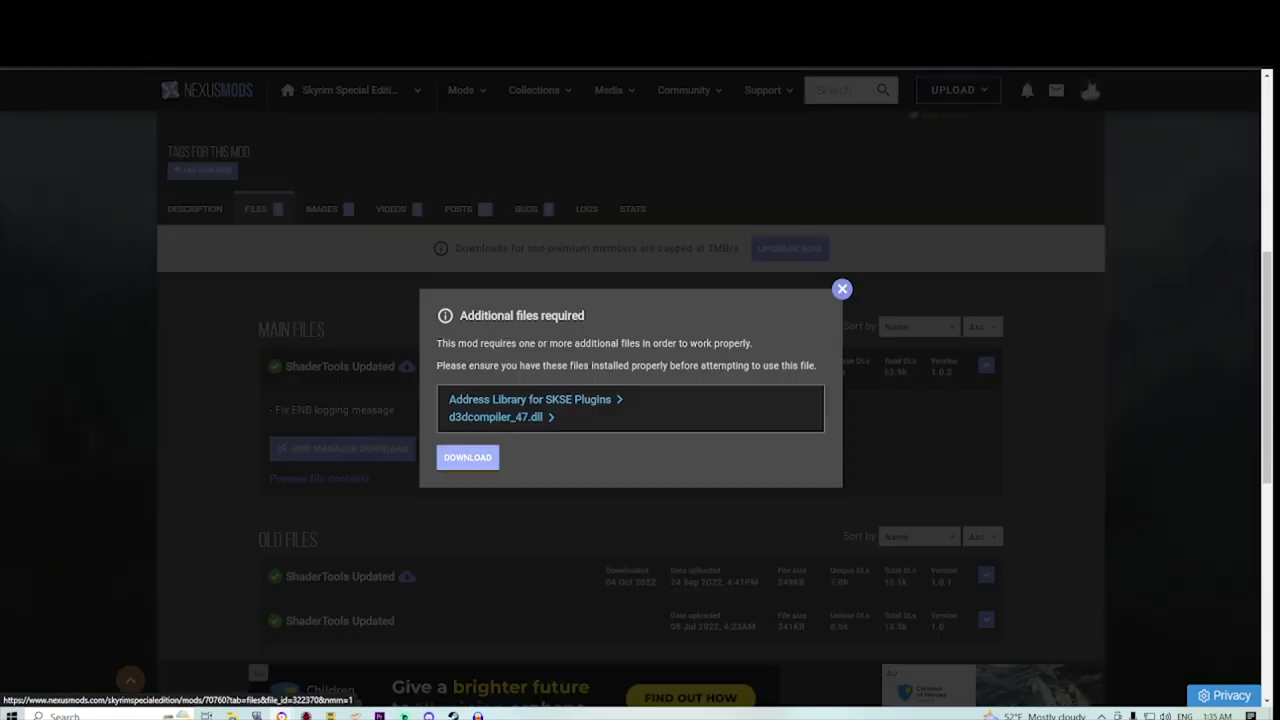
click(467, 457)
click(686, 493)
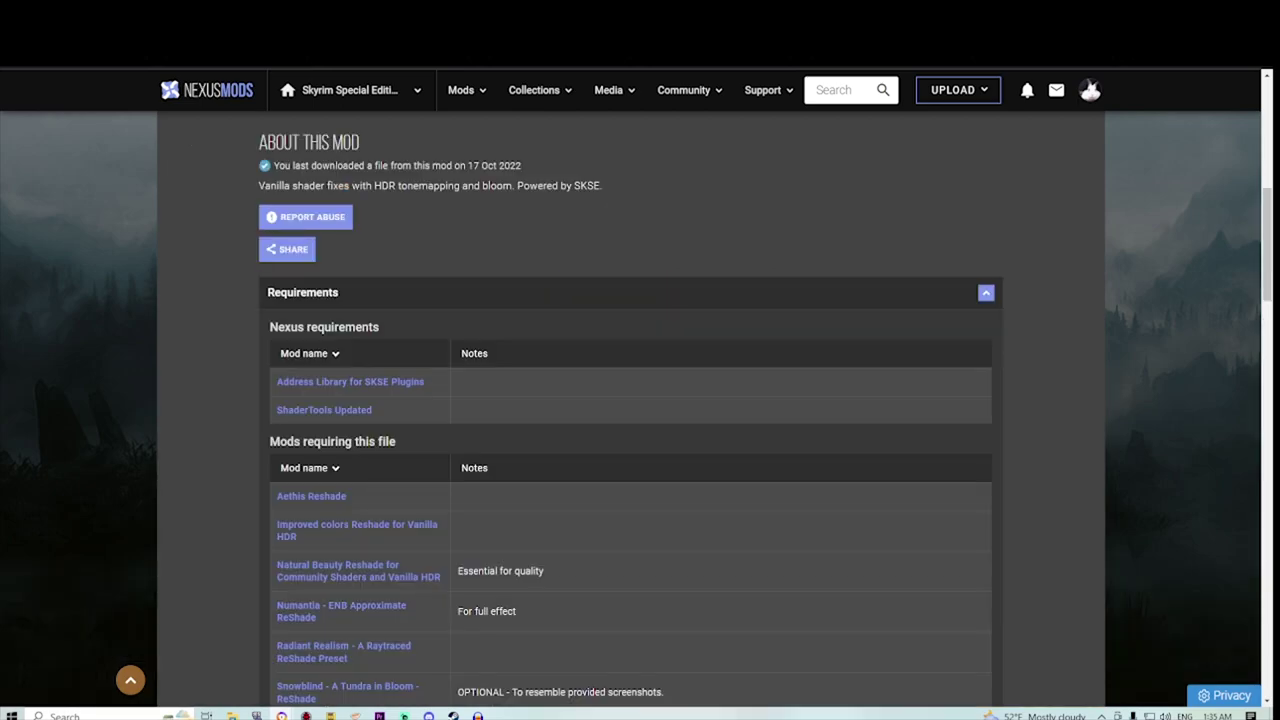
Step: Return to Vanilla HDR and download its 1.1.1 main file through the mod manager at the free slow speed
scroll(630, 400, up, 3)
click(260, 351)
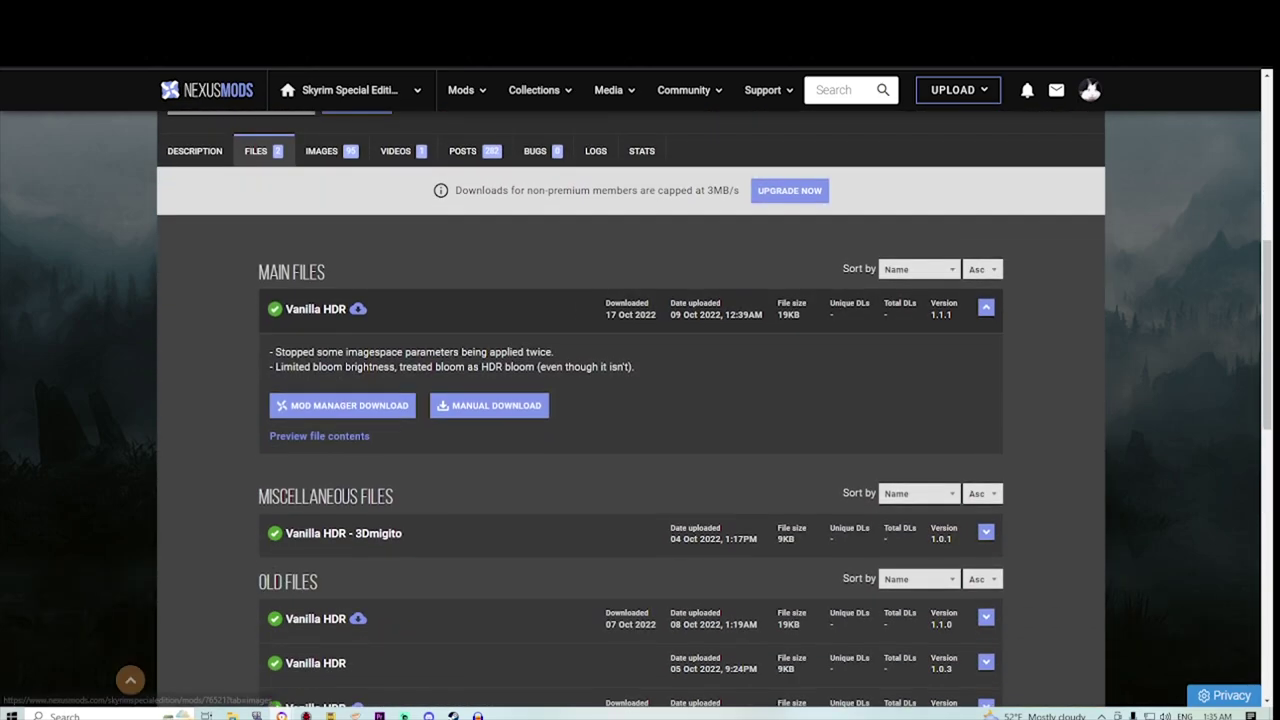
click(340, 405)
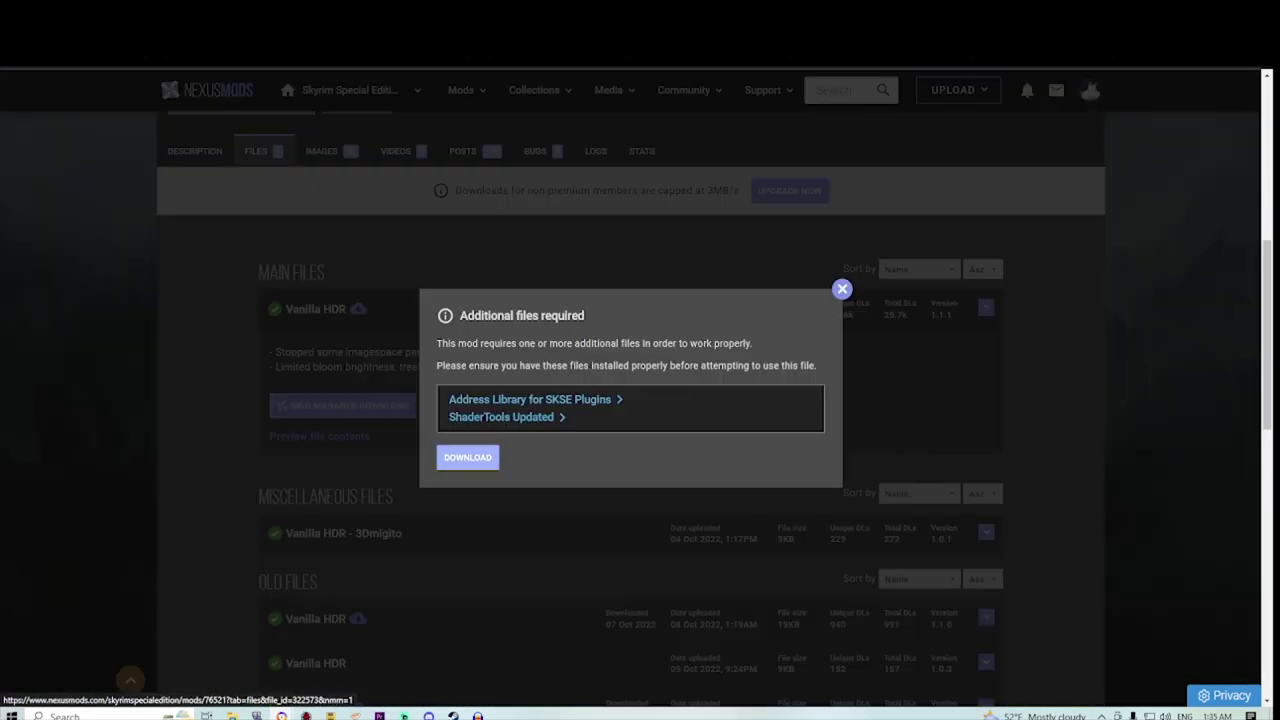
click(467, 457)
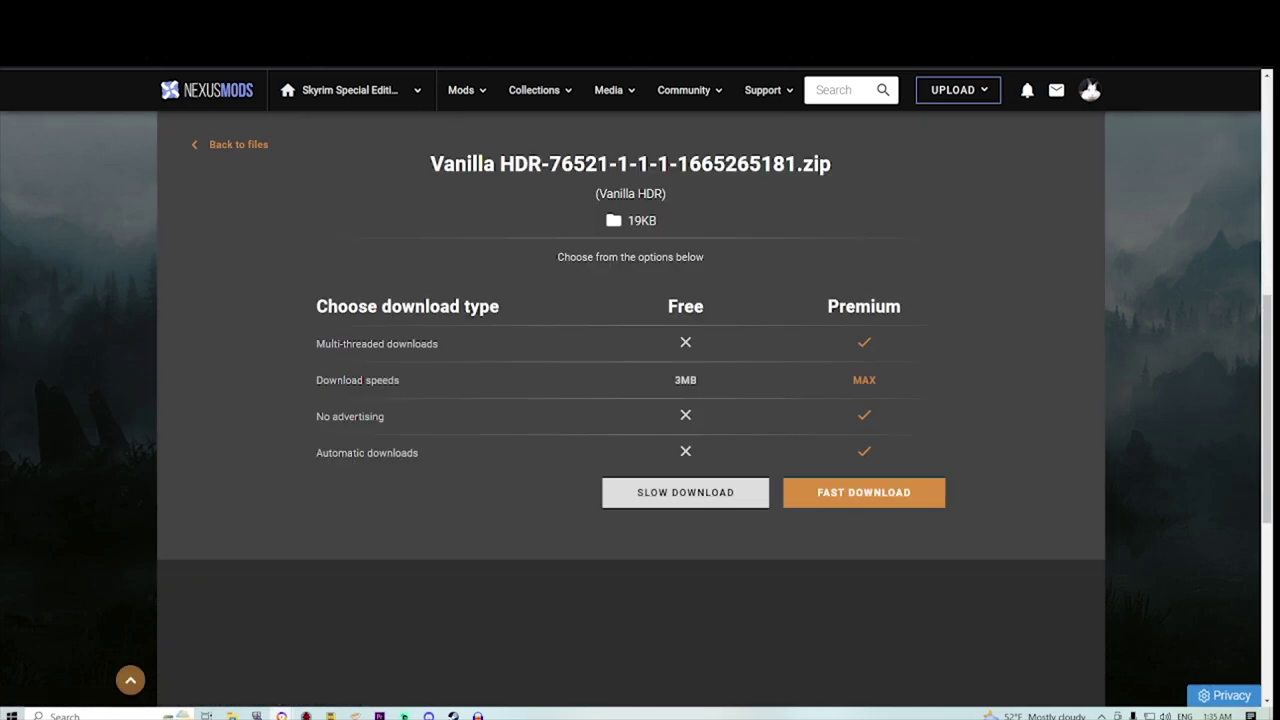
click(686, 492)
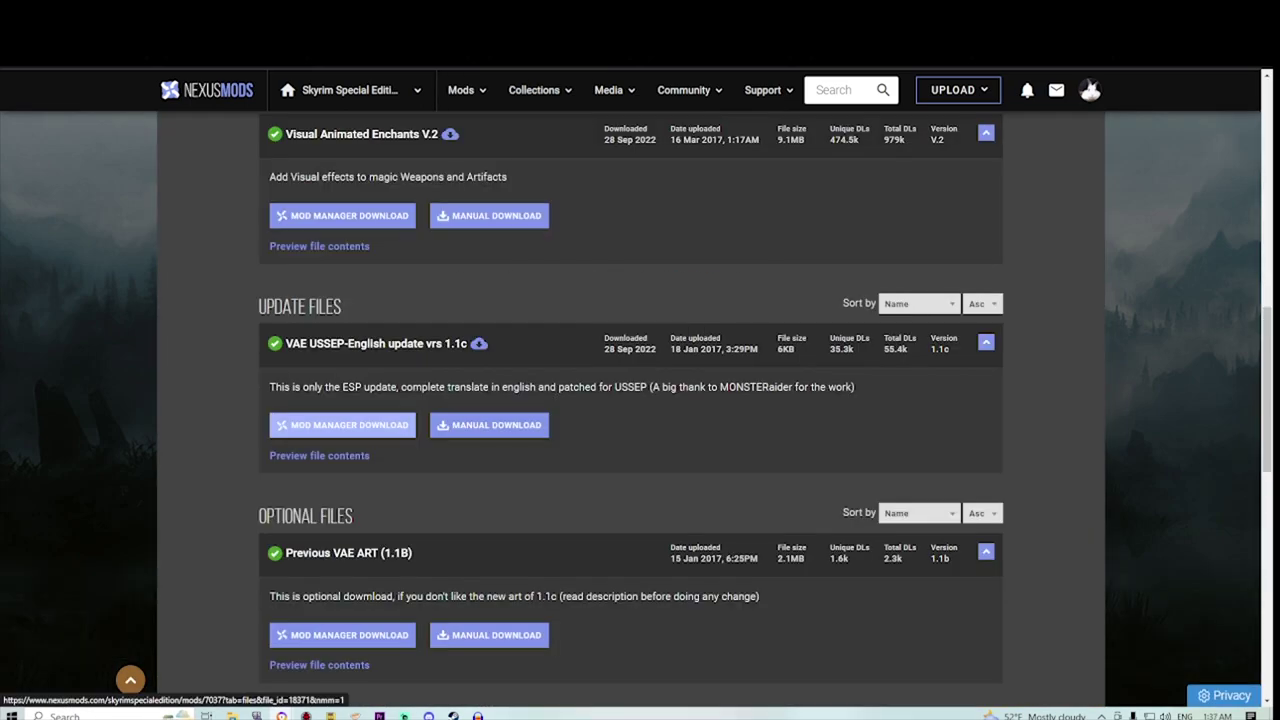
Step: Download Visual Animated Enchants V.2 and the VAE USSEP-English update vrs 1.1c at slow speed, accepting the repeat download in Vortex, and return to the browser
right_click(355, 424)
click(350, 423)
scroll(350, 423, up, 2)
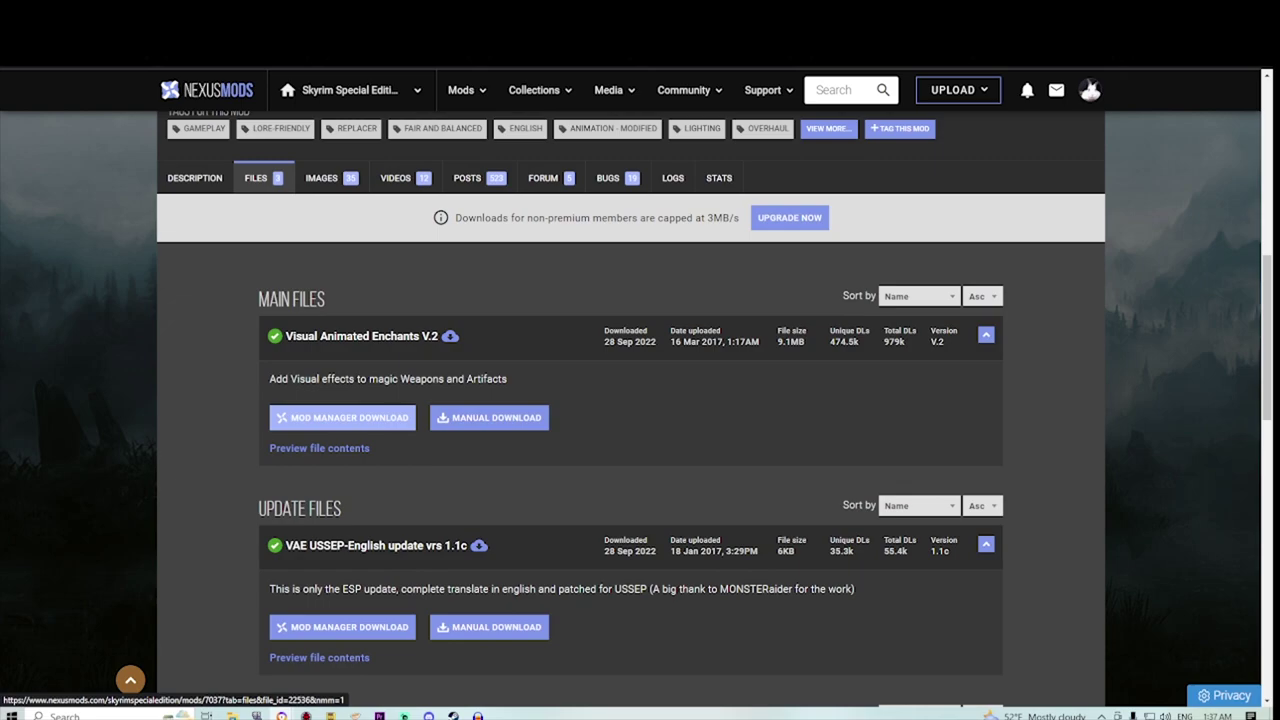
click(342, 418)
click(686, 492)
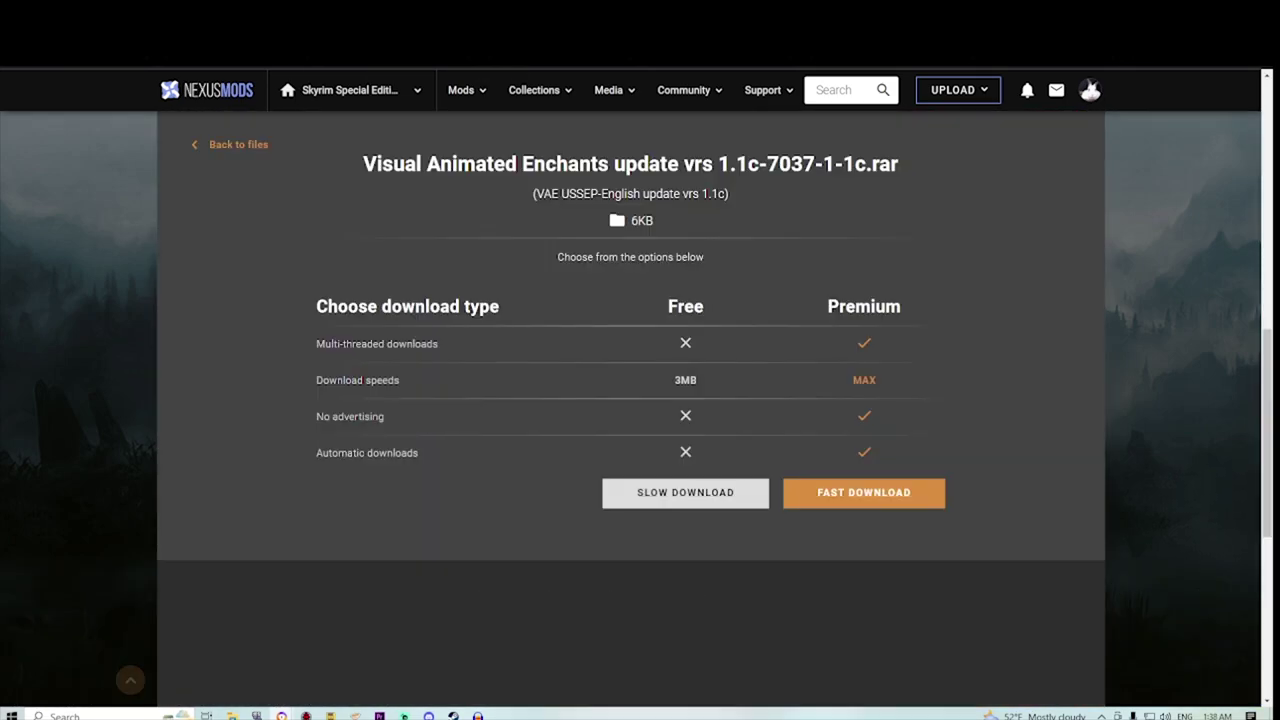
click(686, 492)
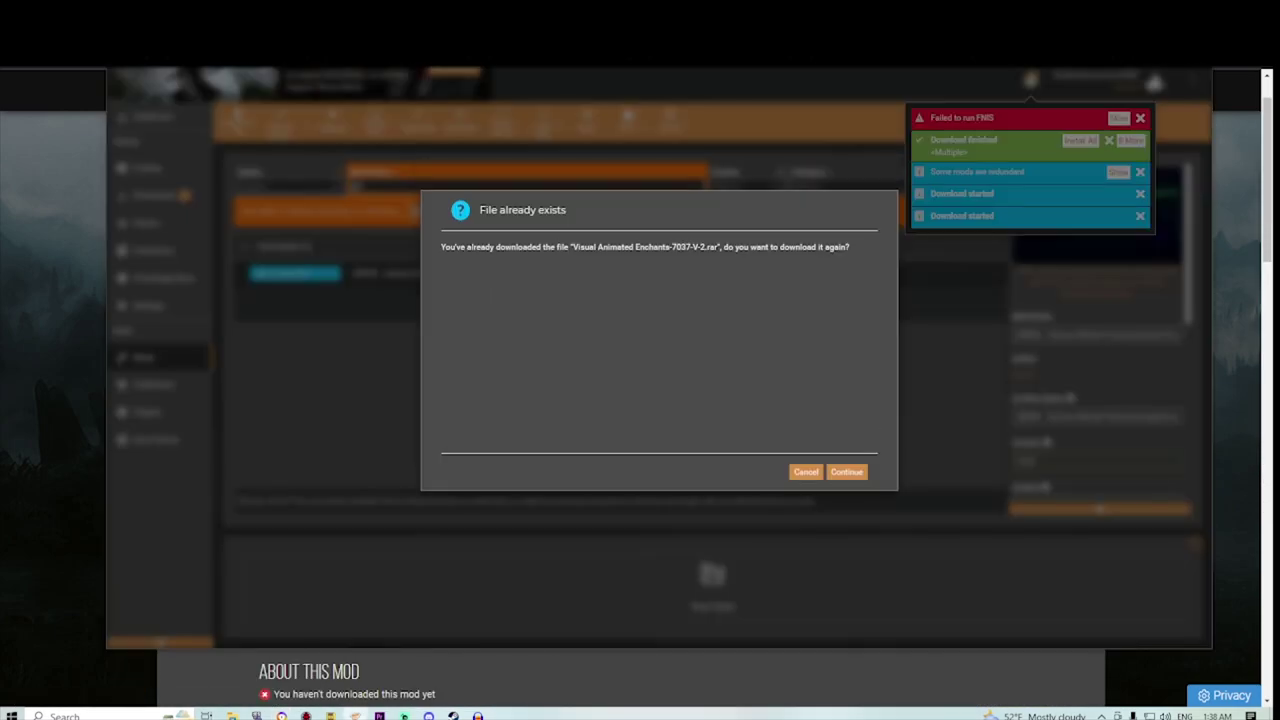
click(847, 472)
key(alt+Tab)
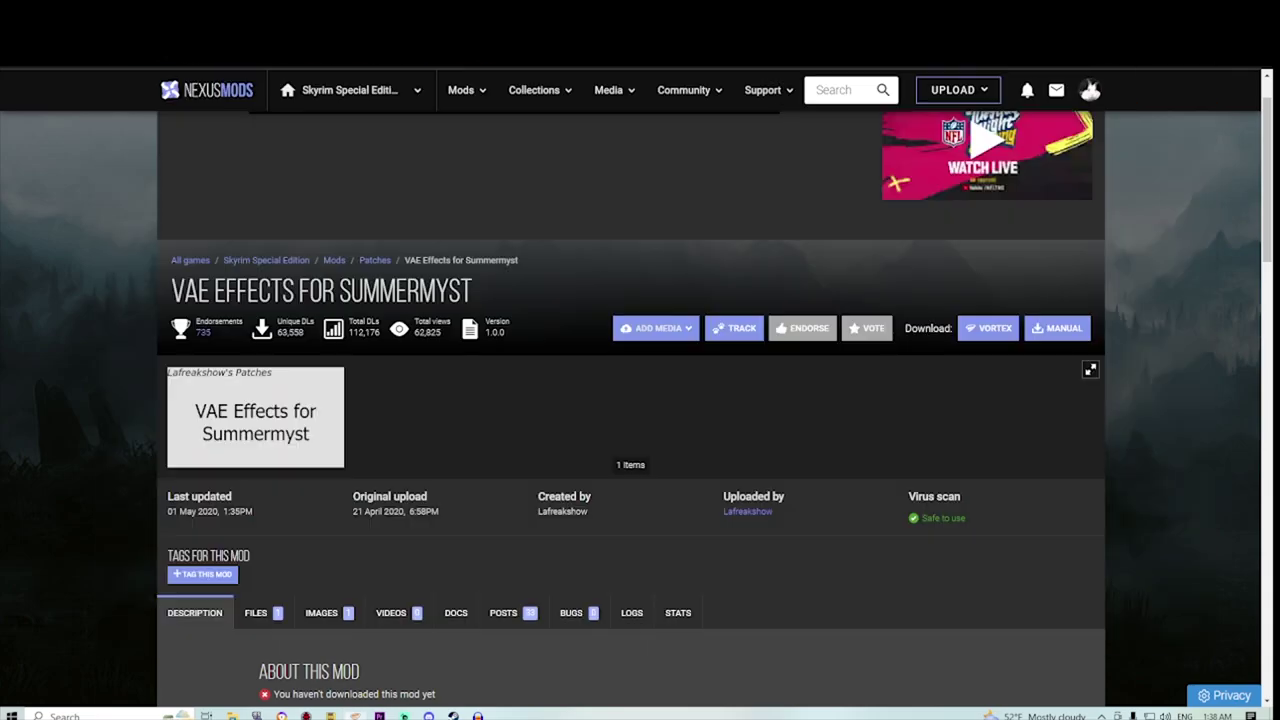
Step: Download the Lafreakshows VAE Summermyst Patch 1.0.0 main file through the mod manager at the free slow speed
scroll(464, 464, down, 2)
click(262, 477)
scroll(270, 475, down, 4)
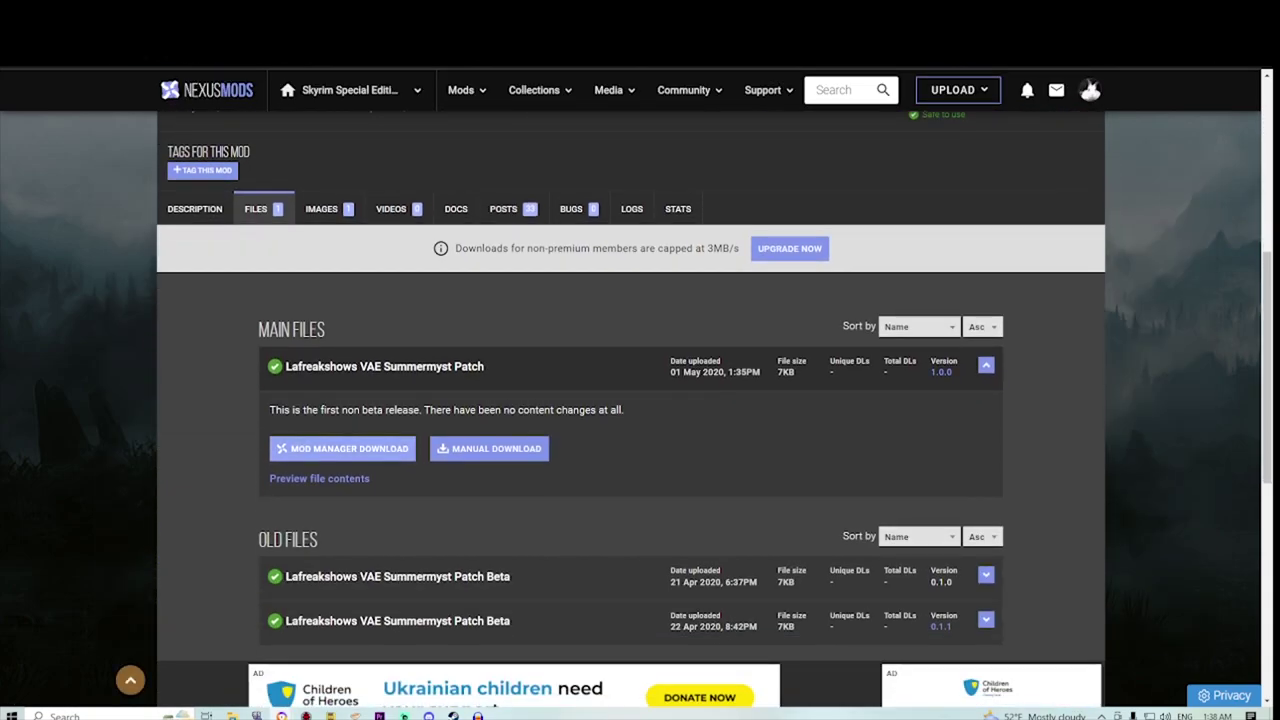
click(340, 448)
click(466, 463)
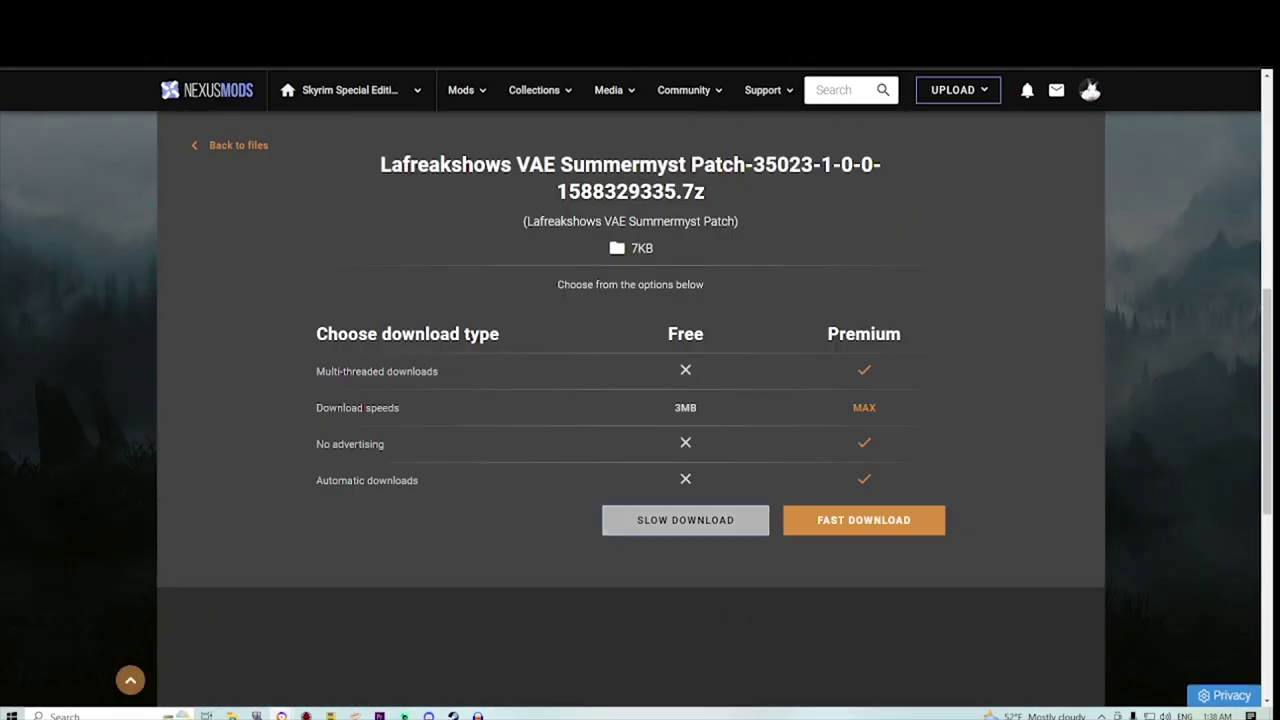
click(686, 520)
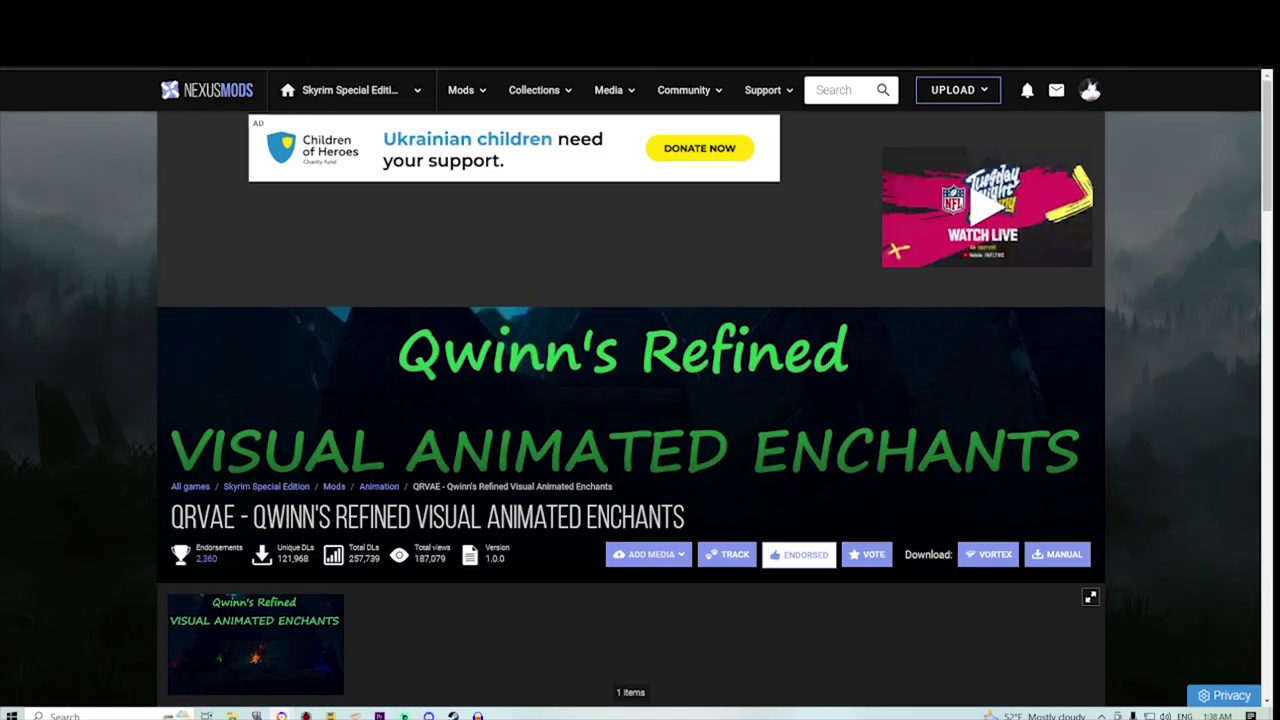
Step: Download the QRVAE - Qwinns Refined Visual Animated Enchants v1_0_0 main file and close its install wizard in Vortex
scroll(630, 400, down, 1)
drag(184, 450, 267, 450)
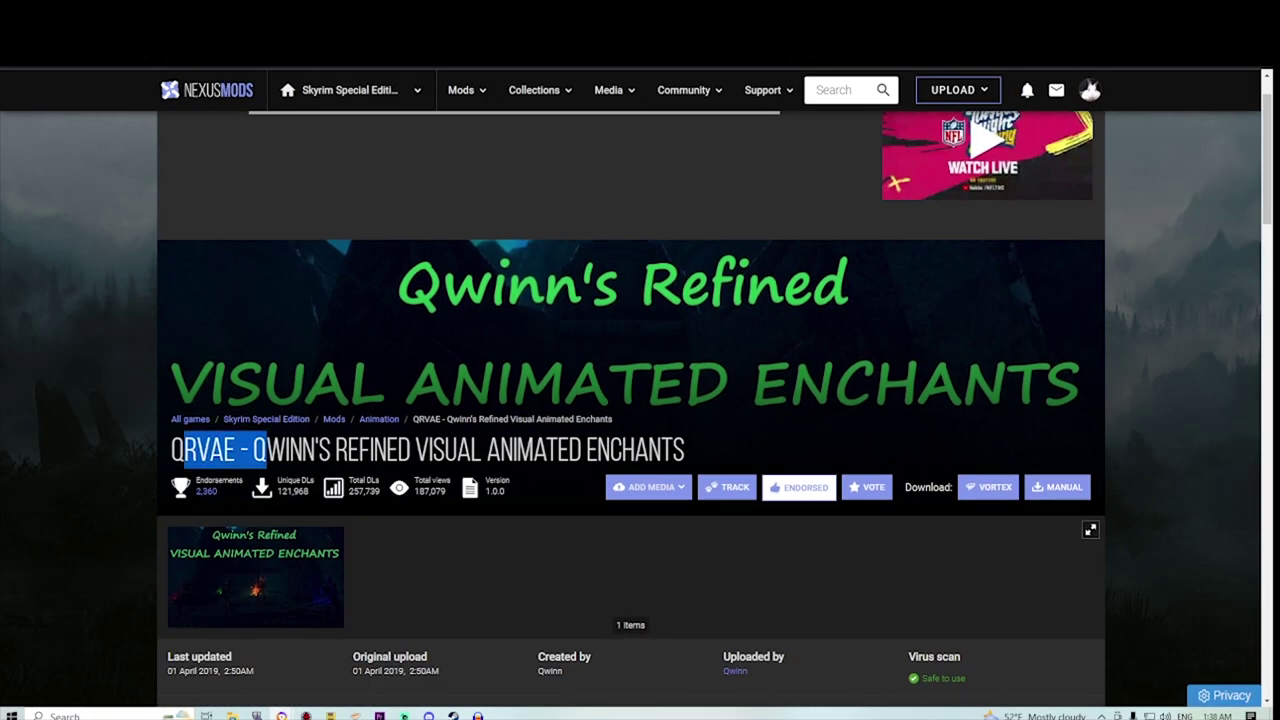
drag(359, 450, 414, 450)
scroll(630, 400, down, 5)
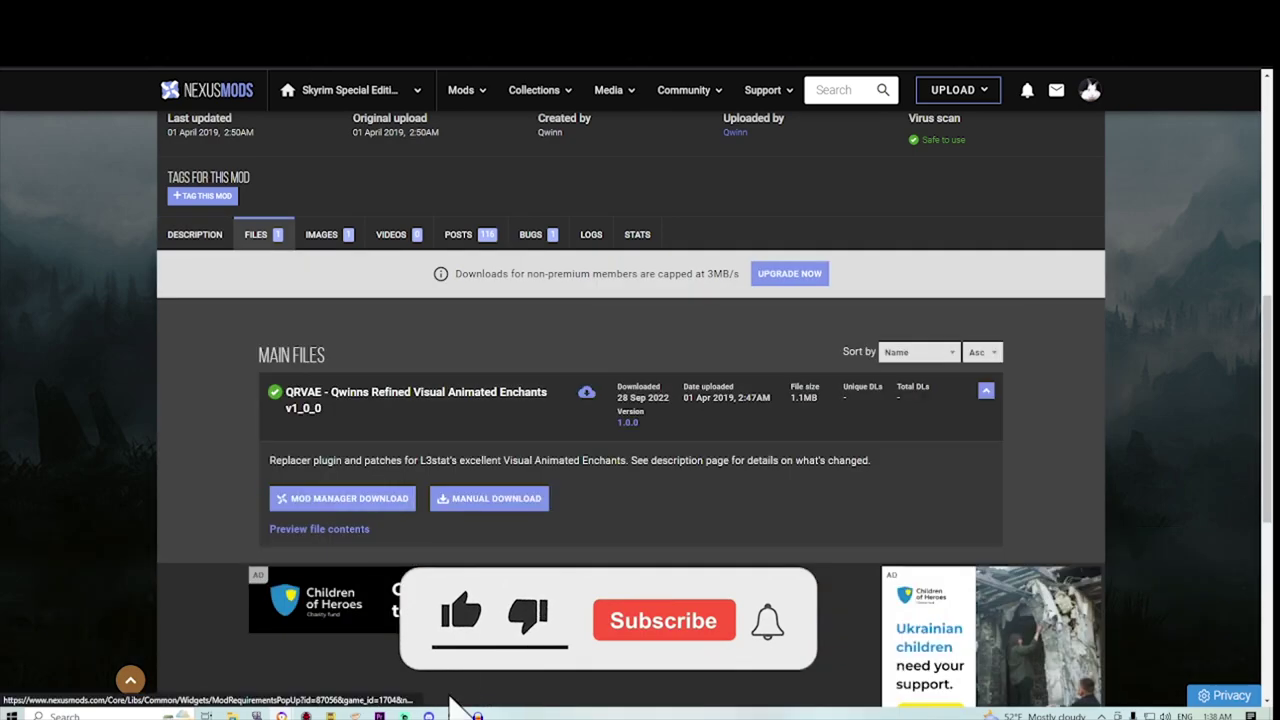
click(489, 498)
click(467, 447)
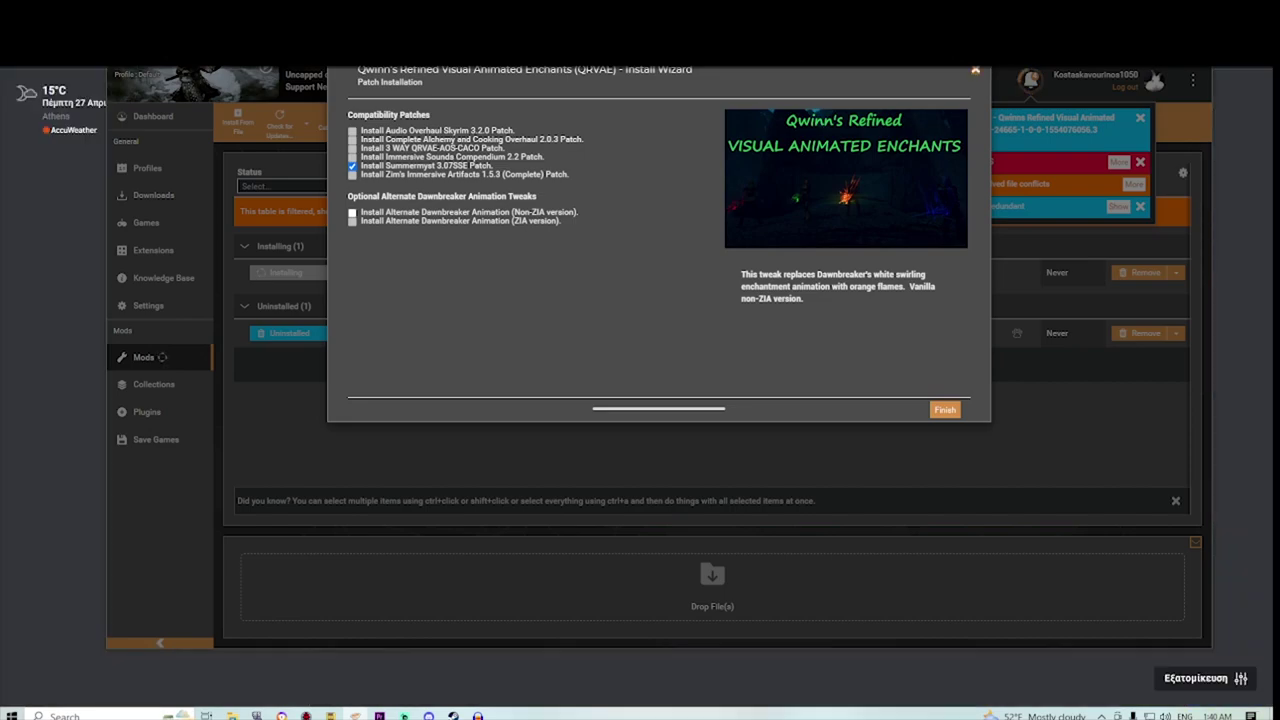
click(976, 69)
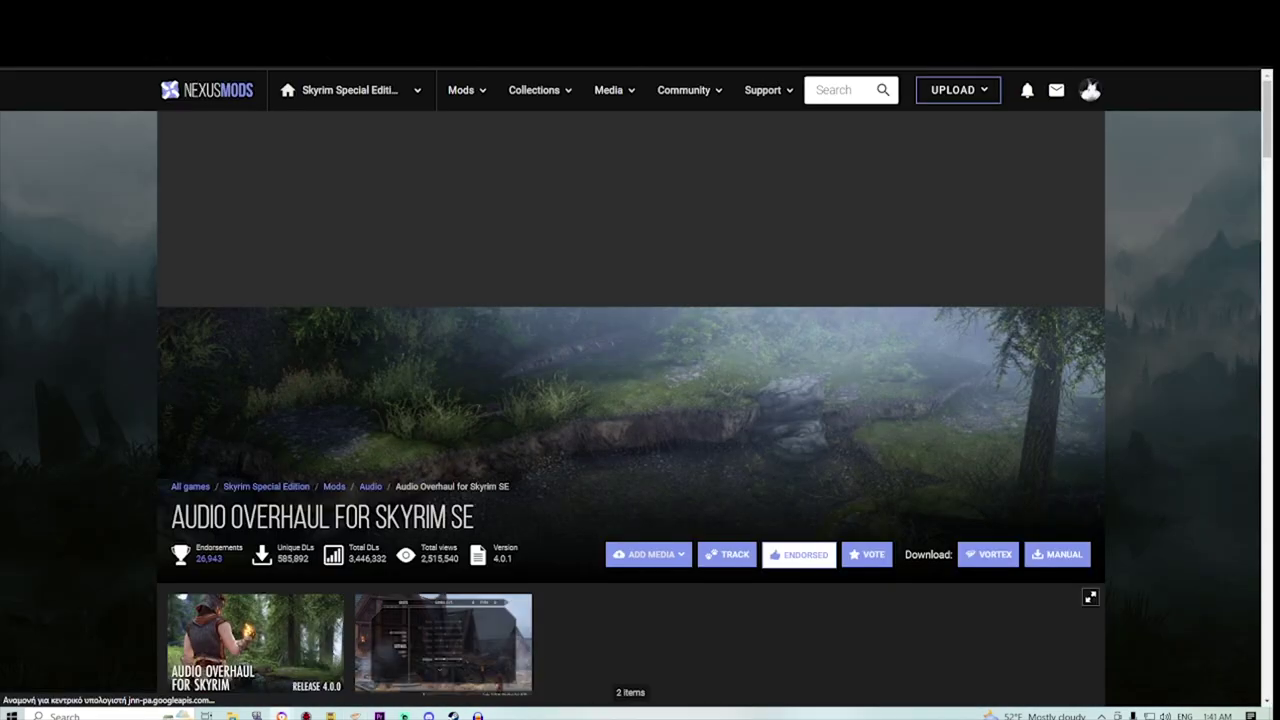
Step: Expand the requirements of Audio Overhaul for Skyrim SE and open the required Sound Record Distributor page separately
scroll(640, 400, down, 5)
click(308, 452)
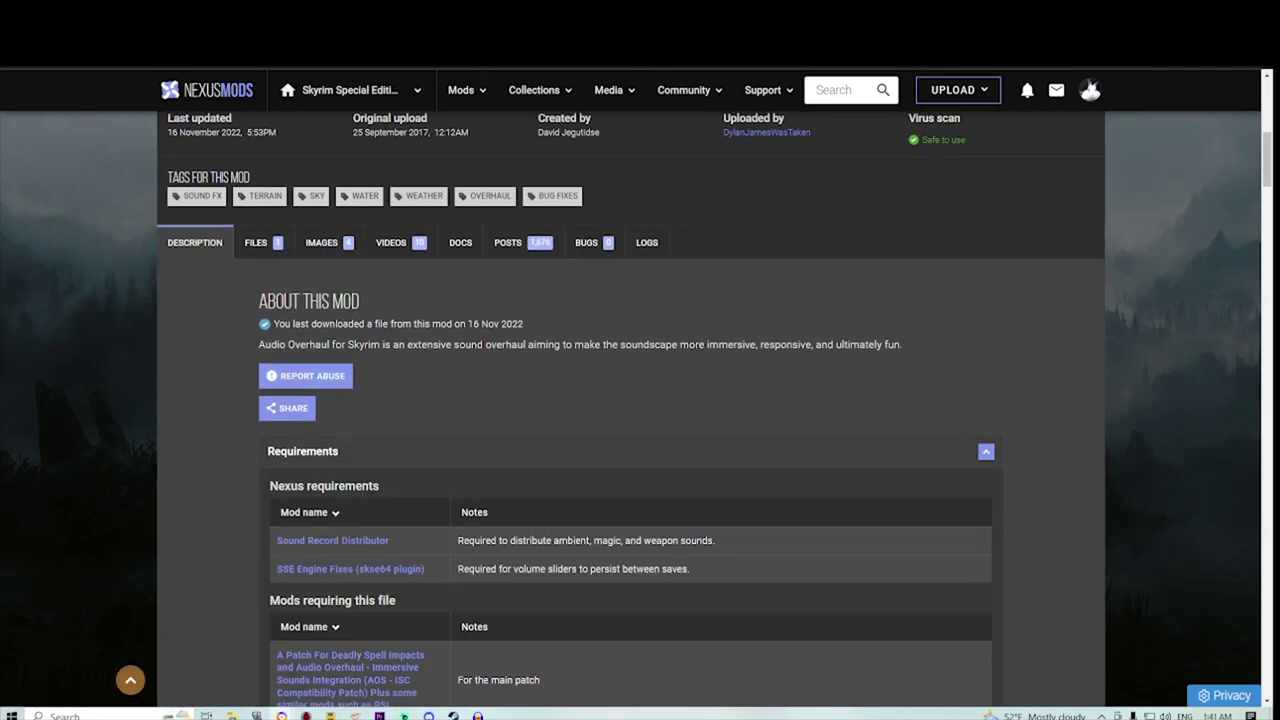
scroll(350, 436, down, 2)
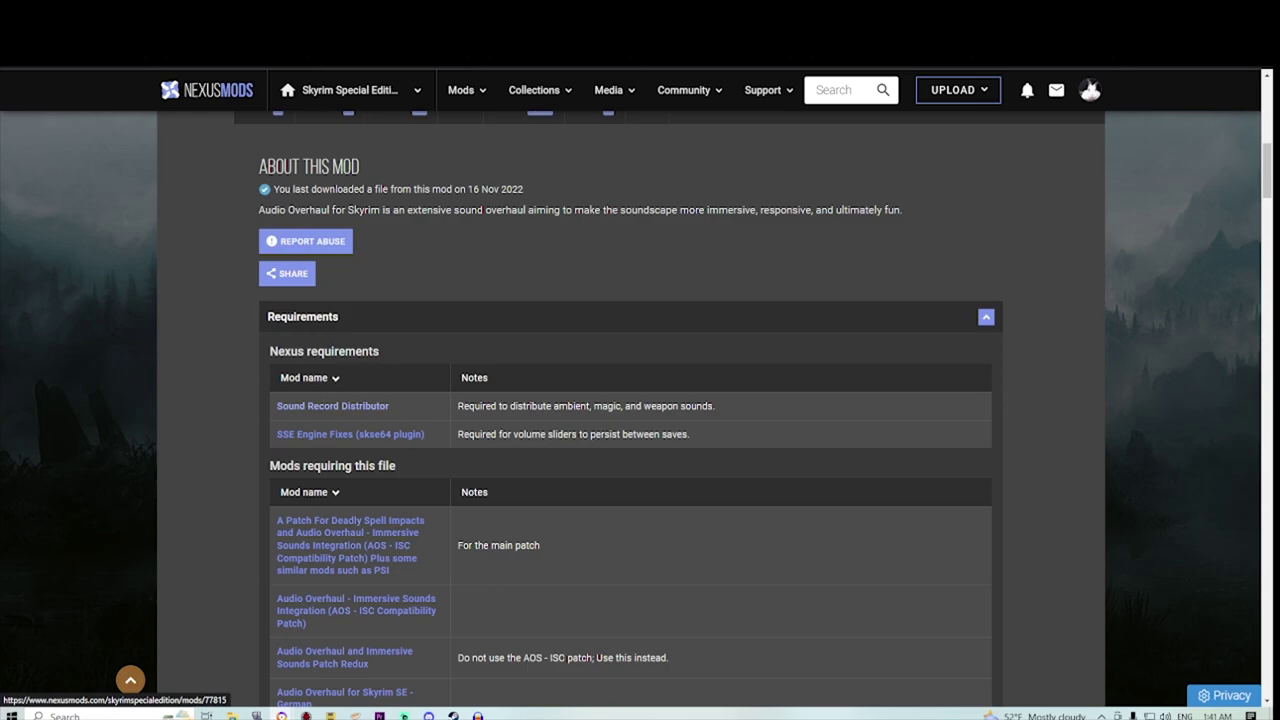
right_click(343, 408)
click(390, 420)
Step: Download the Audio Overhaul Skyrim (4.0.1) main file through the mod manager
scroll(390, 420, up, 5)
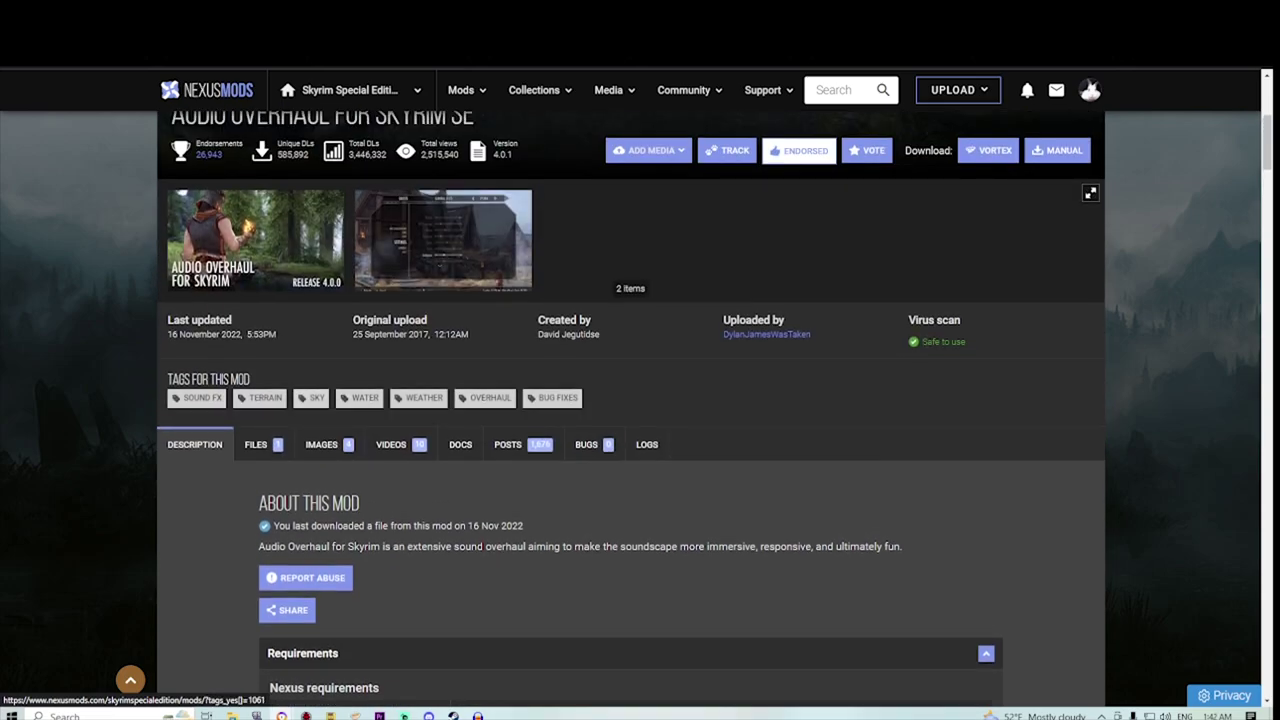
click(262, 444)
scroll(390, 440, down, 3)
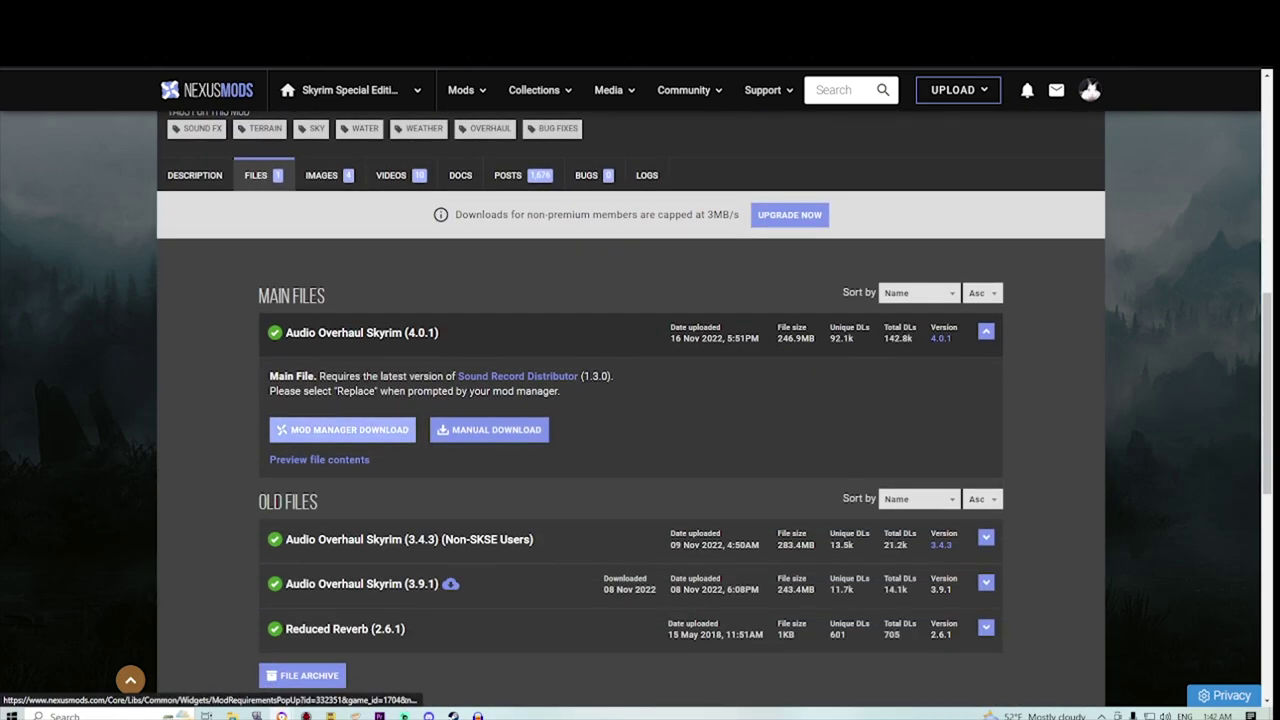
click(343, 430)
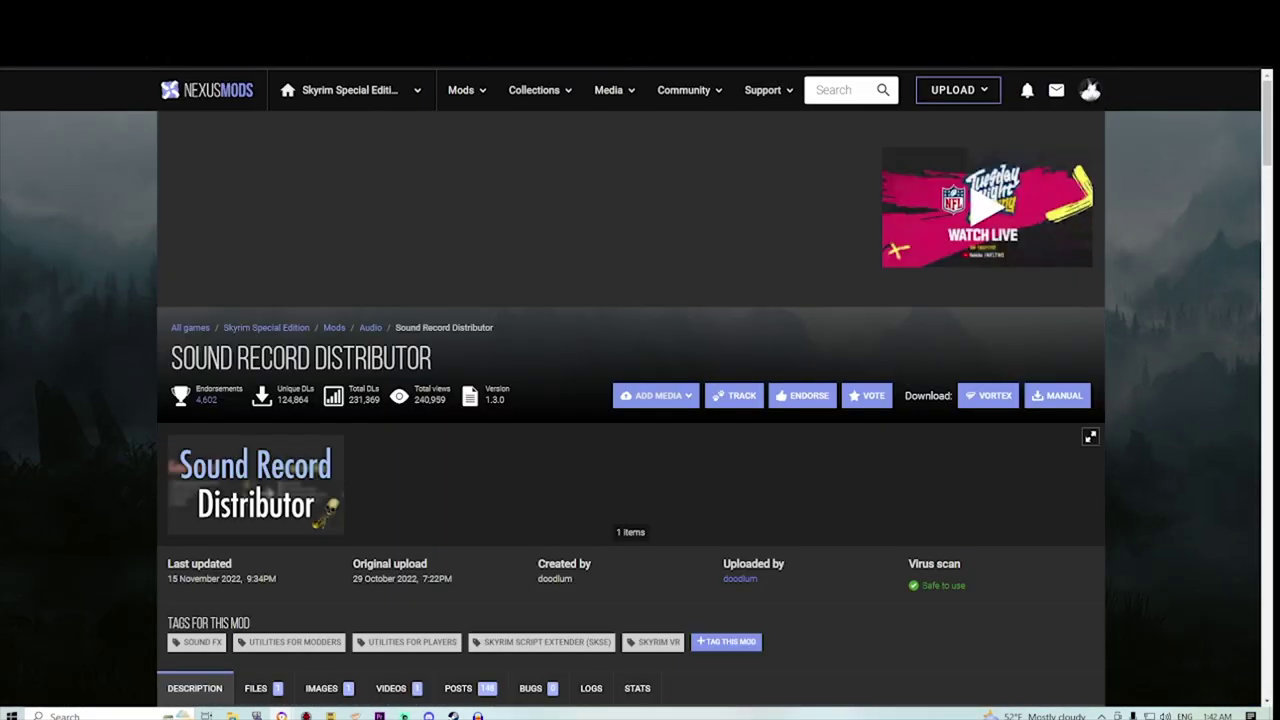
Step: Download the Sound Record Distributor 1.3.0 main file through the mod manager, accepting its additional file requirement
scroll(225, 556, down, 2)
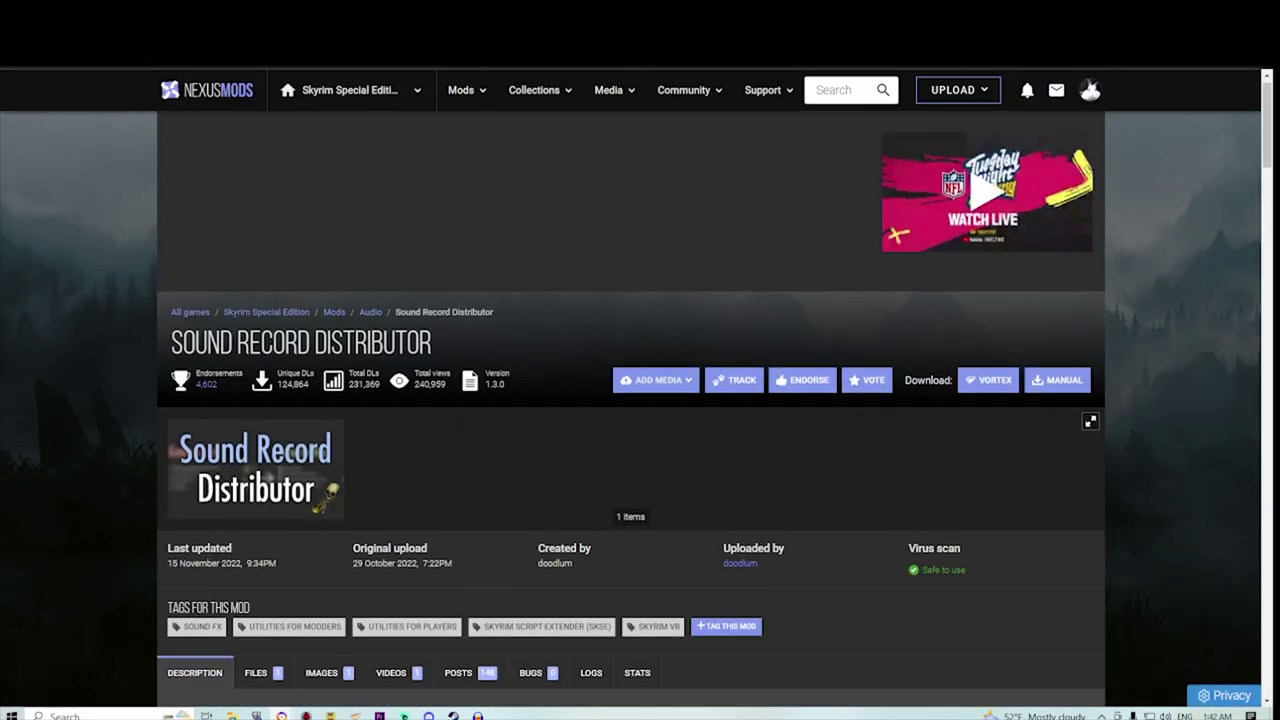
click(263, 554)
scroll(300, 545, down, 4)
click(343, 539)
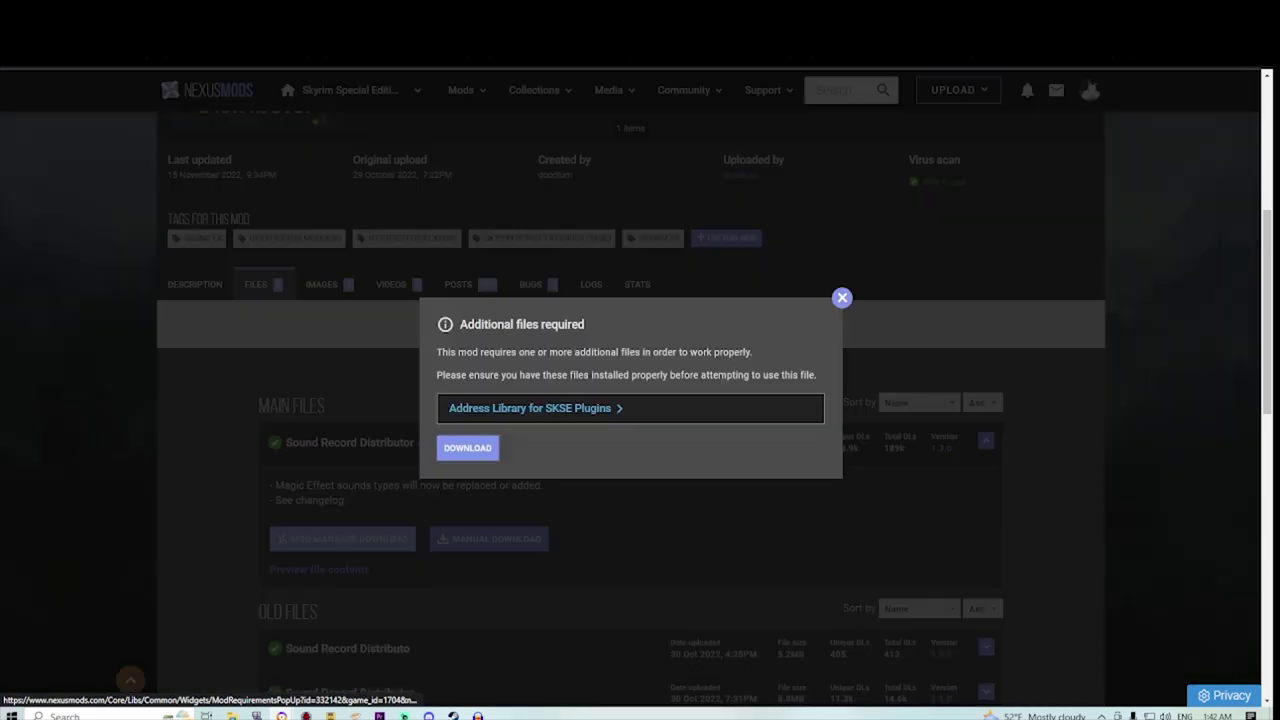
click(469, 447)
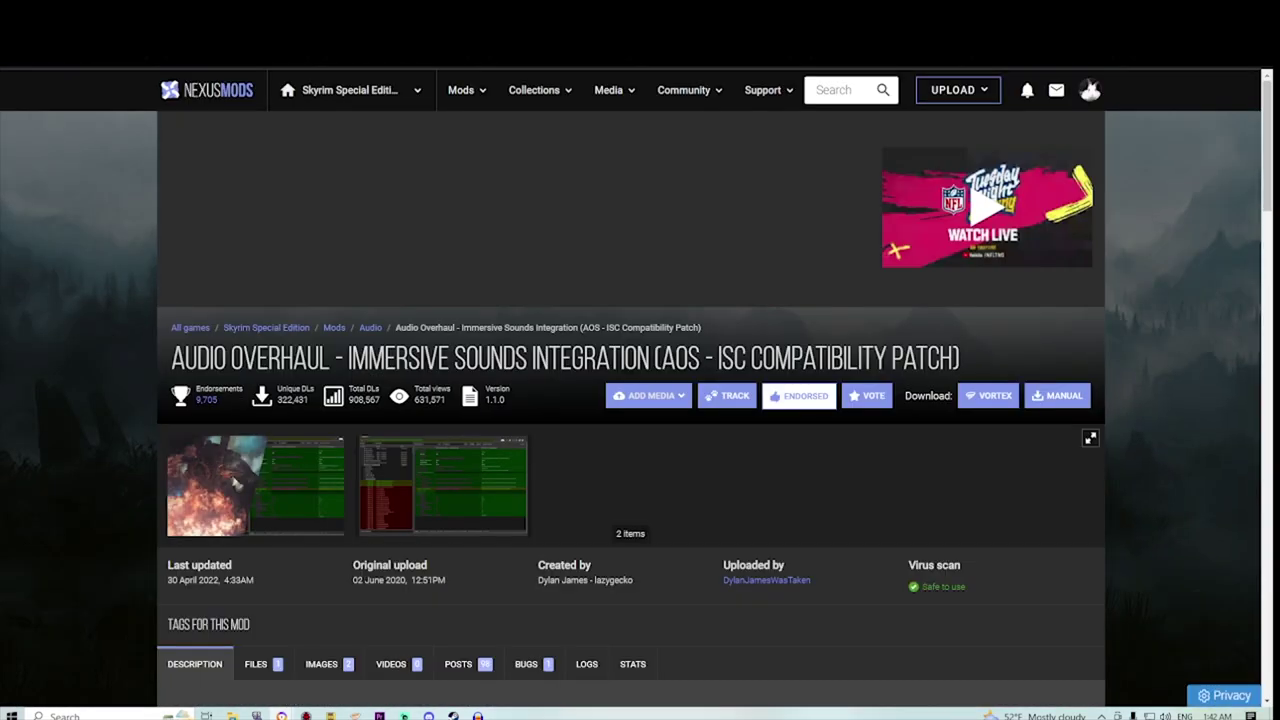
Step: Download the Audio Overhaul Skyrim - Immersive Sounds Compendium Integration (1.1.0) main file through the mod manager at the free slow speed
scroll(237, 483, down, 5)
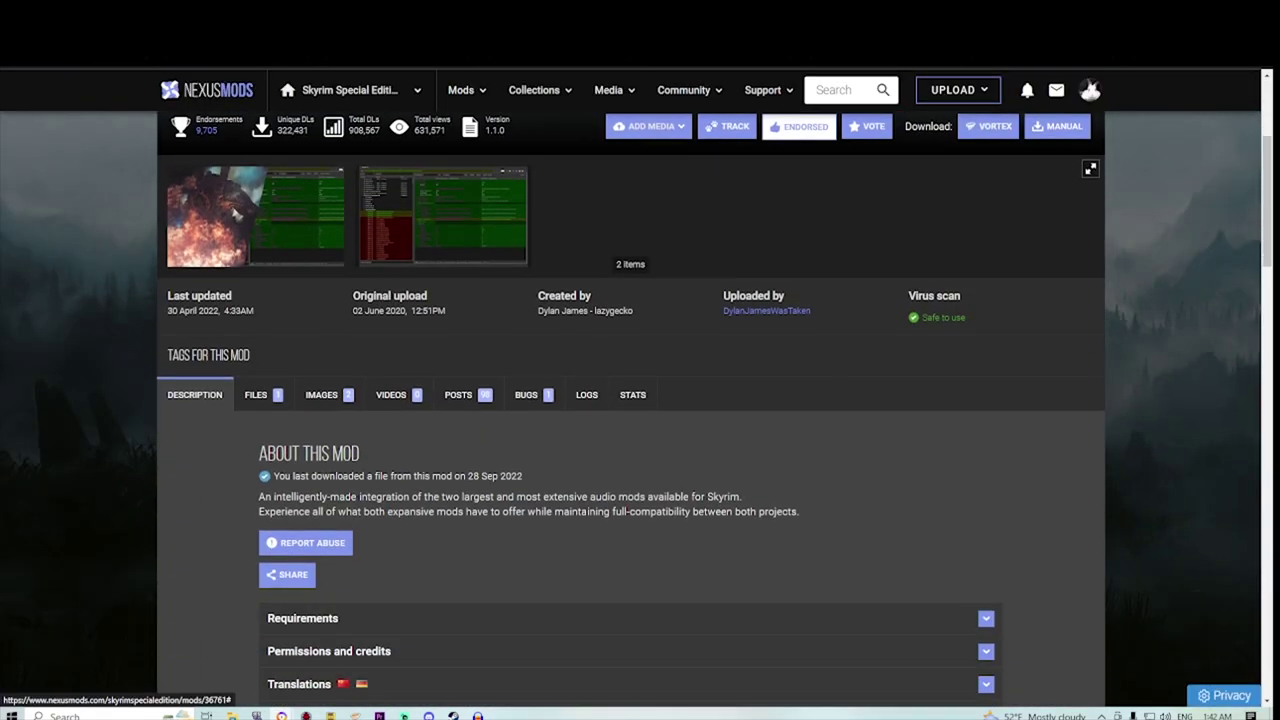
click(304, 551)
scroll(304, 551, down, 2)
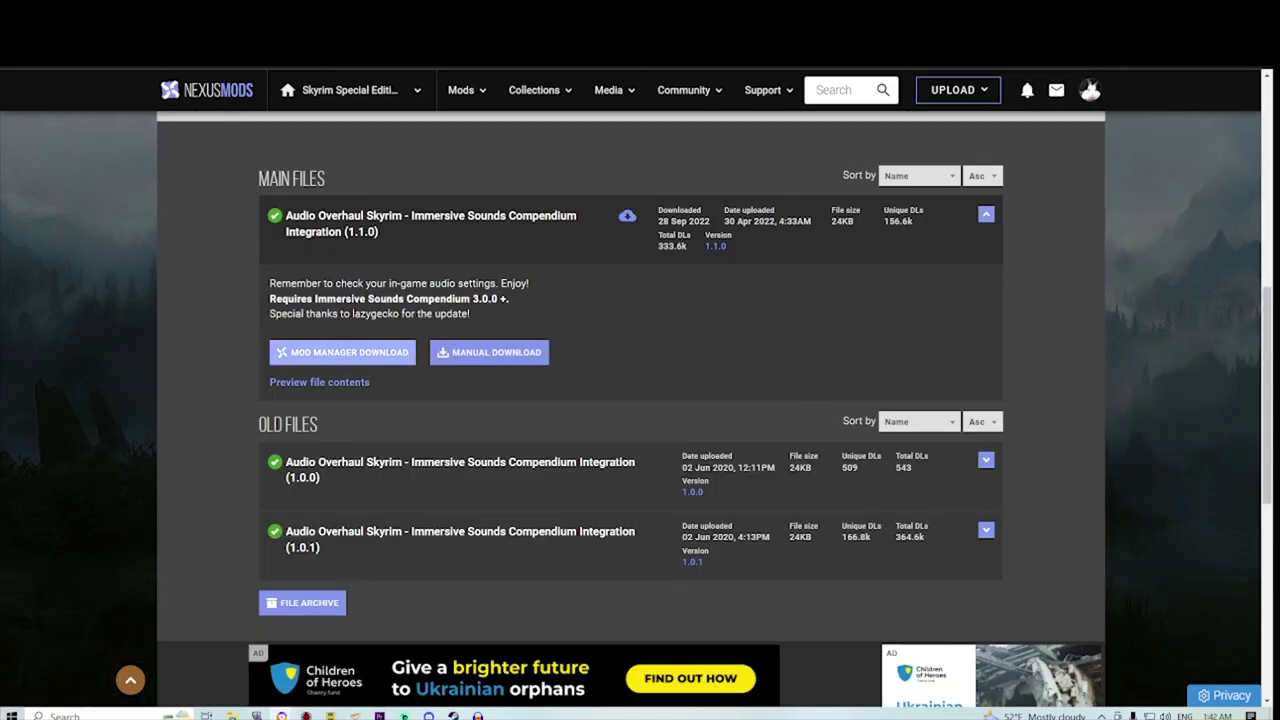
click(342, 352)
click(467, 457)
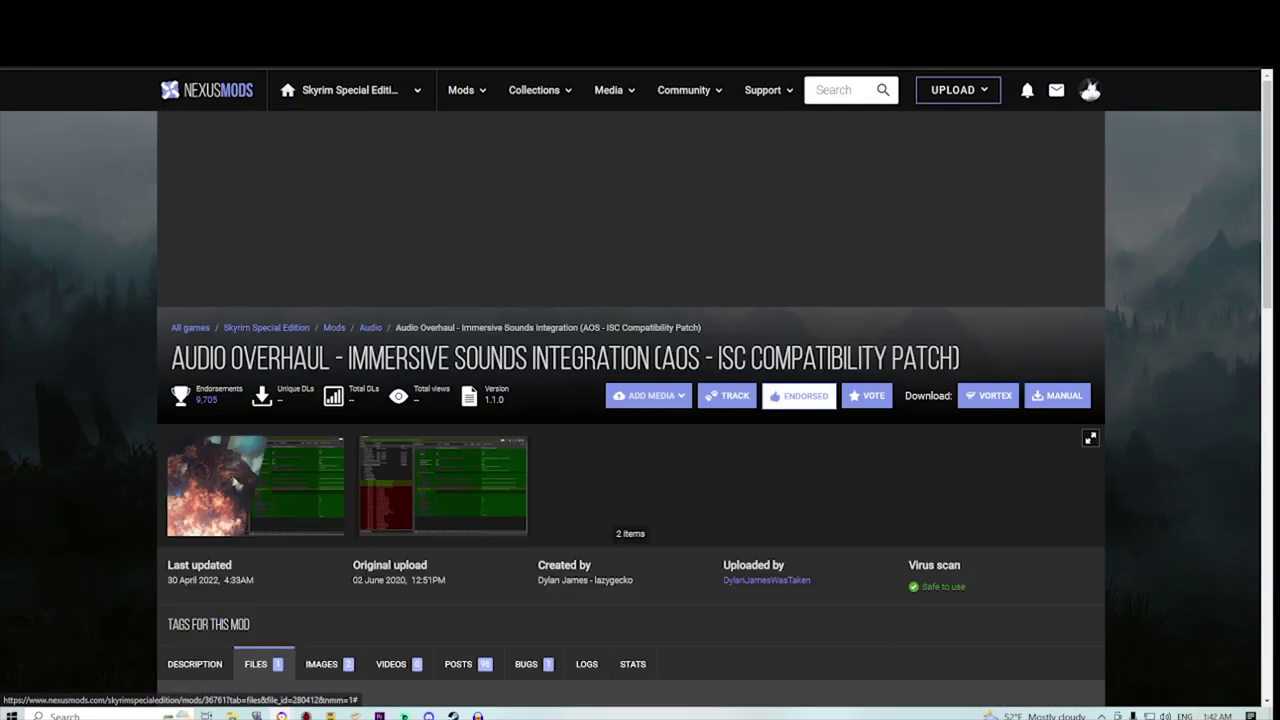
click(685, 521)
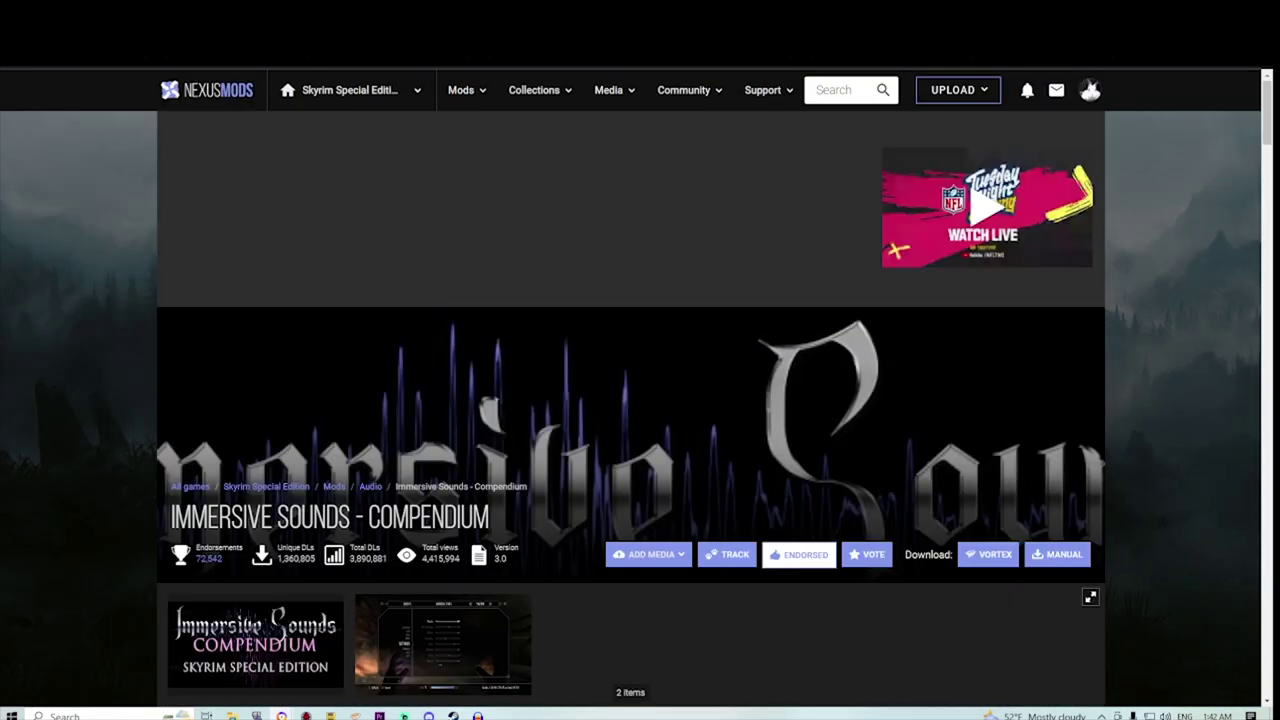
Step: Download the Immersive Sounds Compendium 3.0 main file through the mod manager at the free slow speed
scroll(630, 410, down, 10)
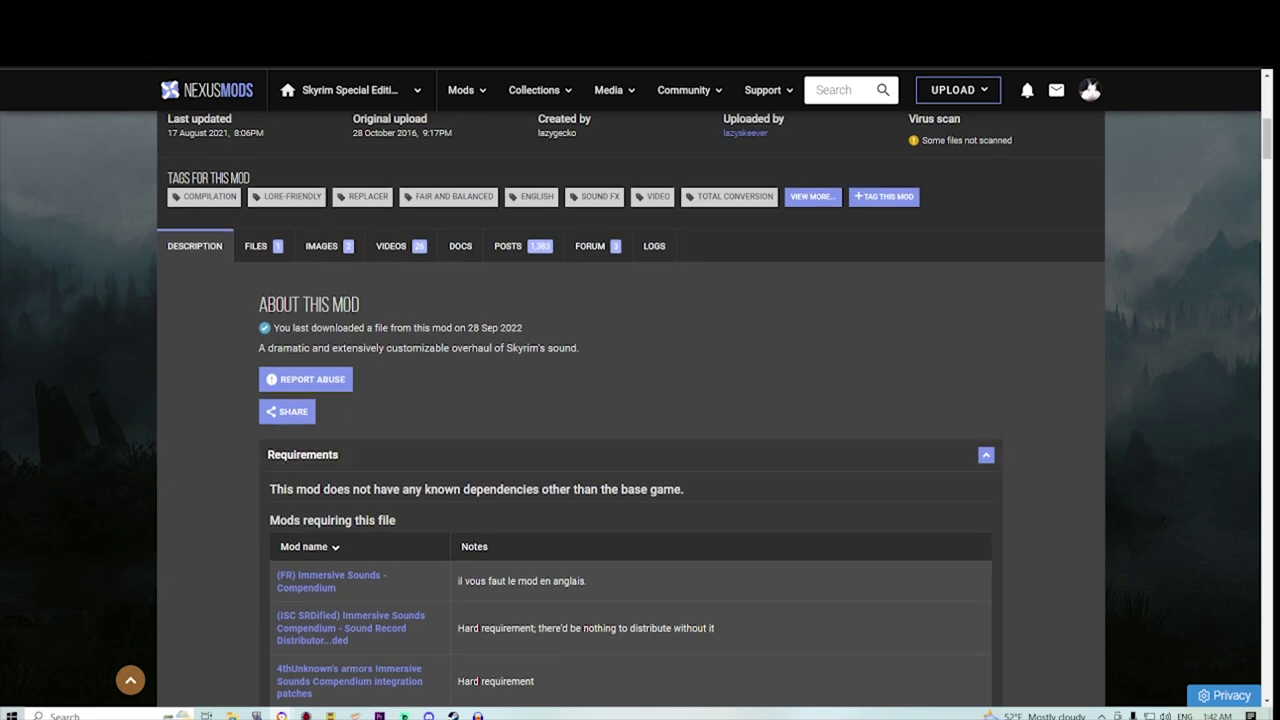
scroll(256, 250, up, 1)
click(256, 312)
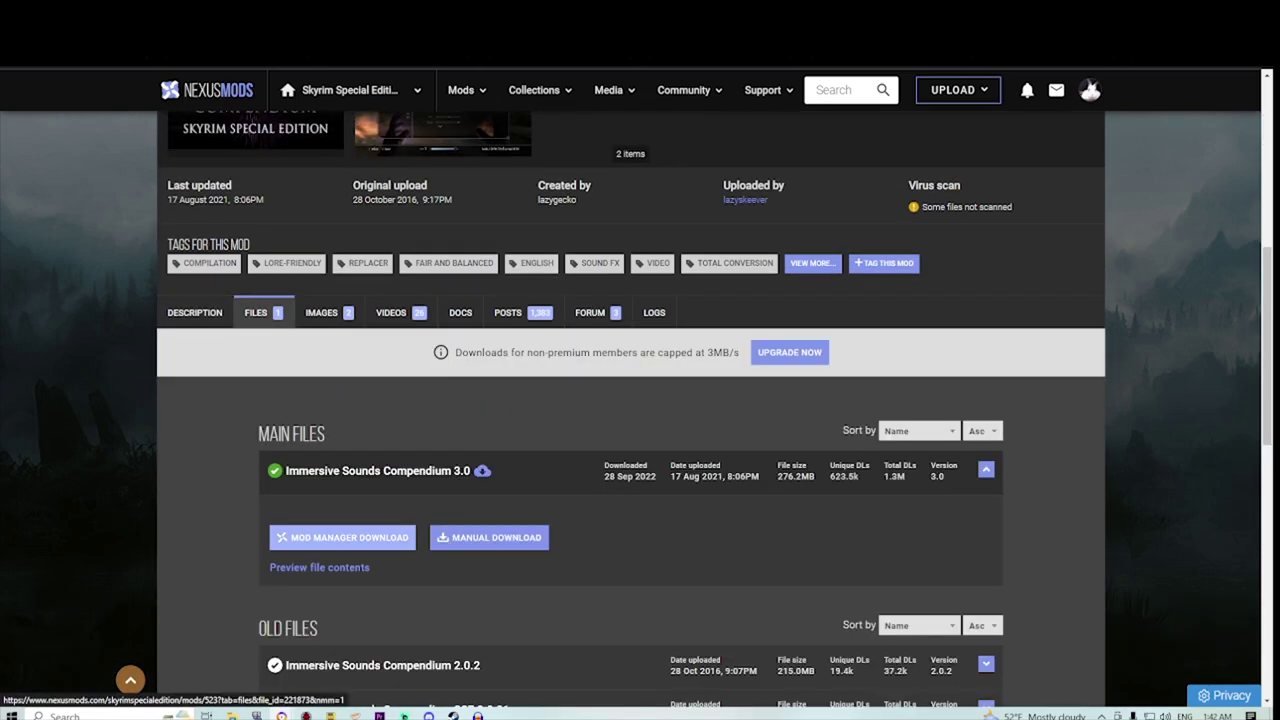
click(342, 538)
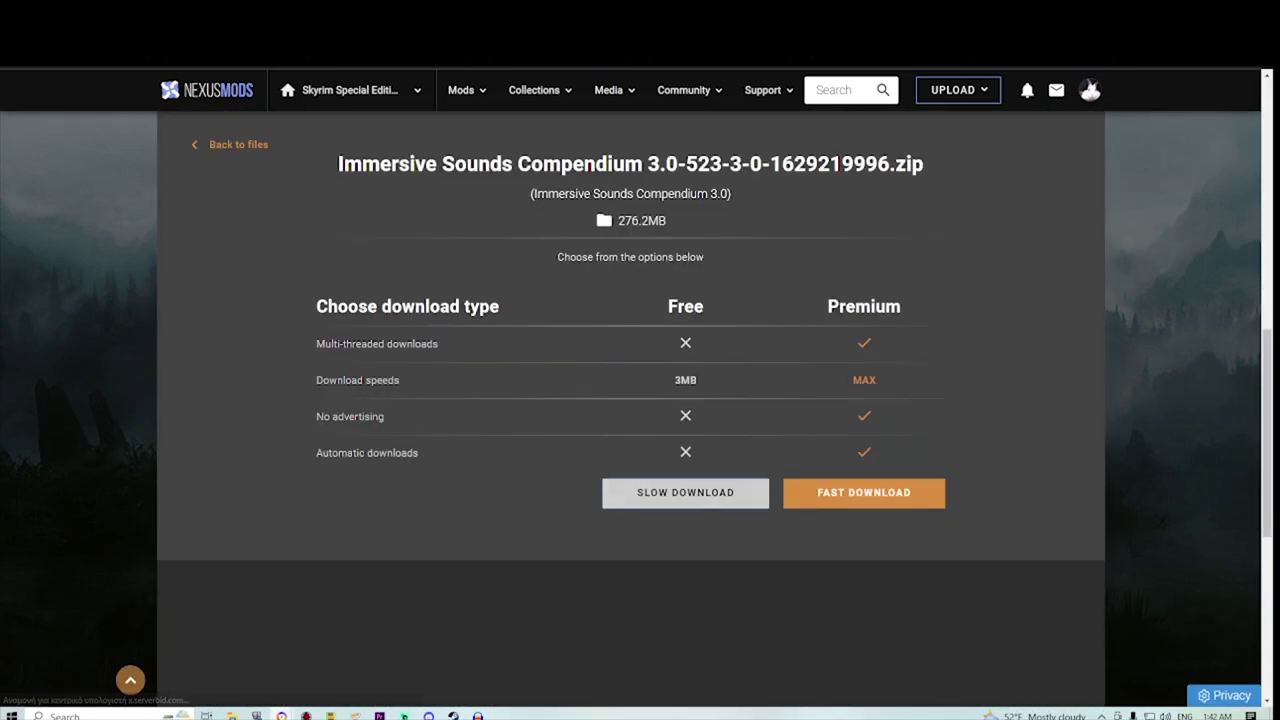
click(685, 493)
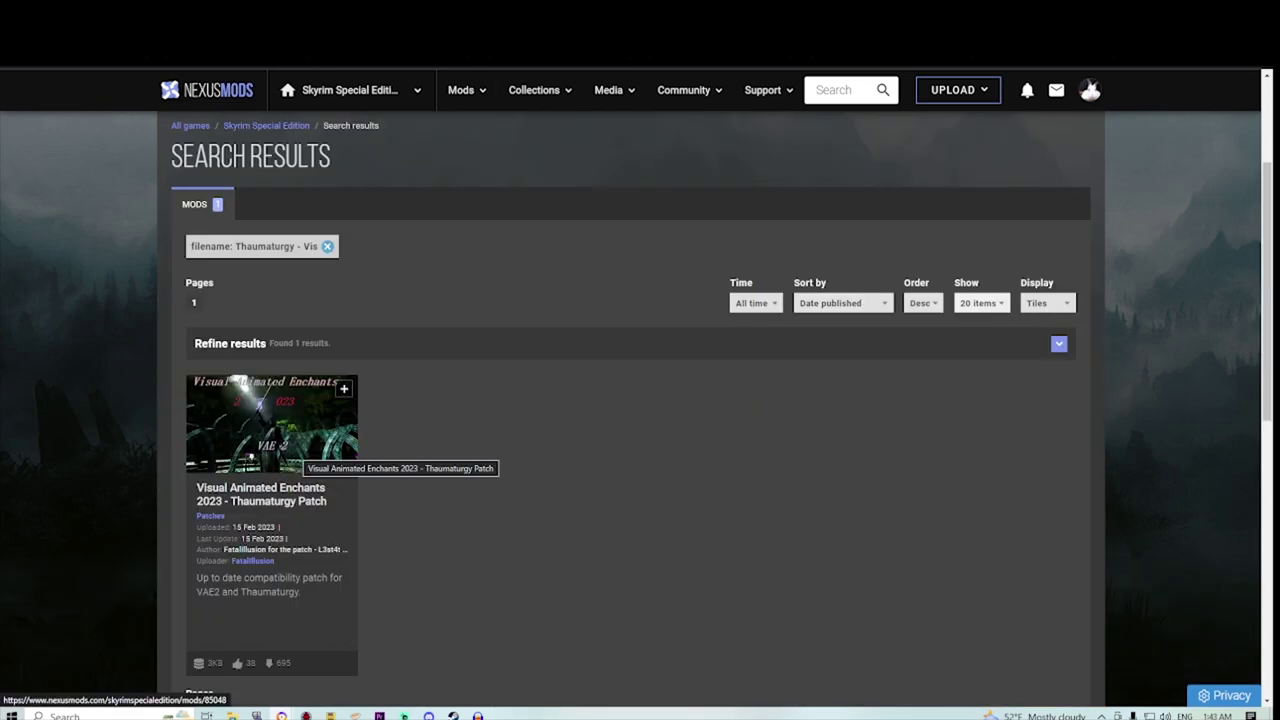
Step: Download the Visual Animated Enchants 2023 - Thaumaturgy Patch main file through the mod manager
click(284, 447)
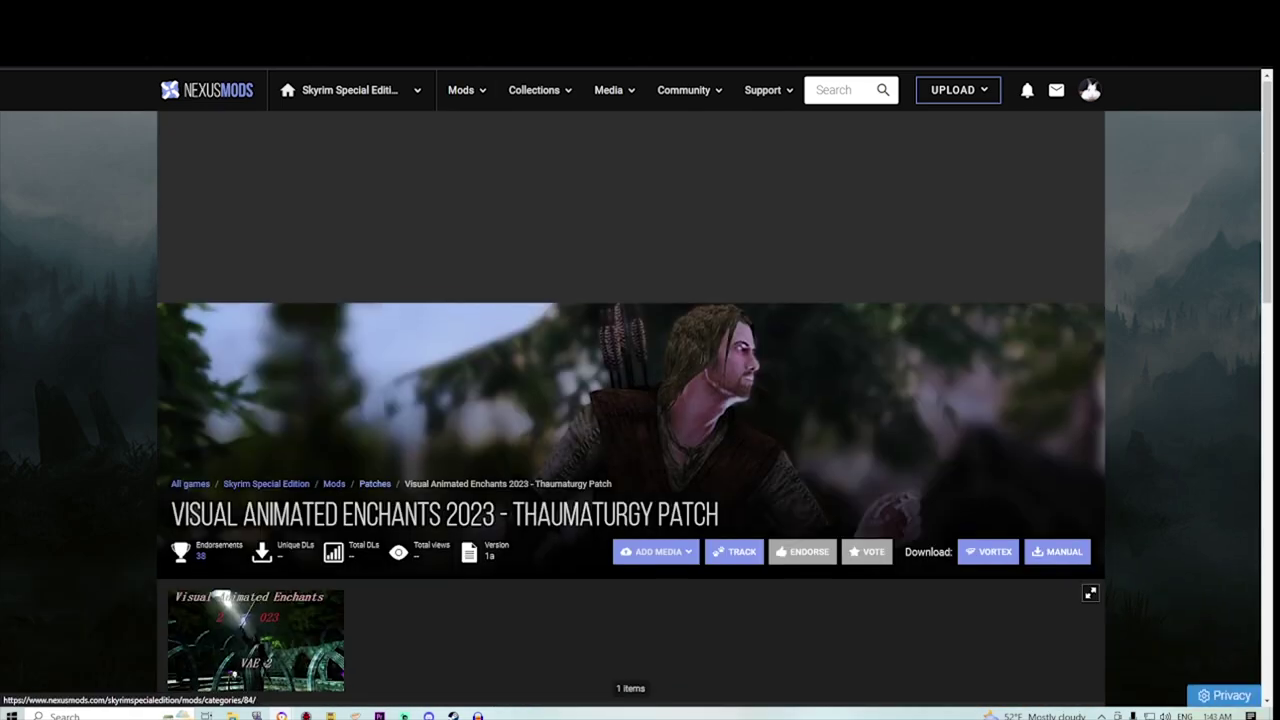
scroll(400, 437, down, 2)
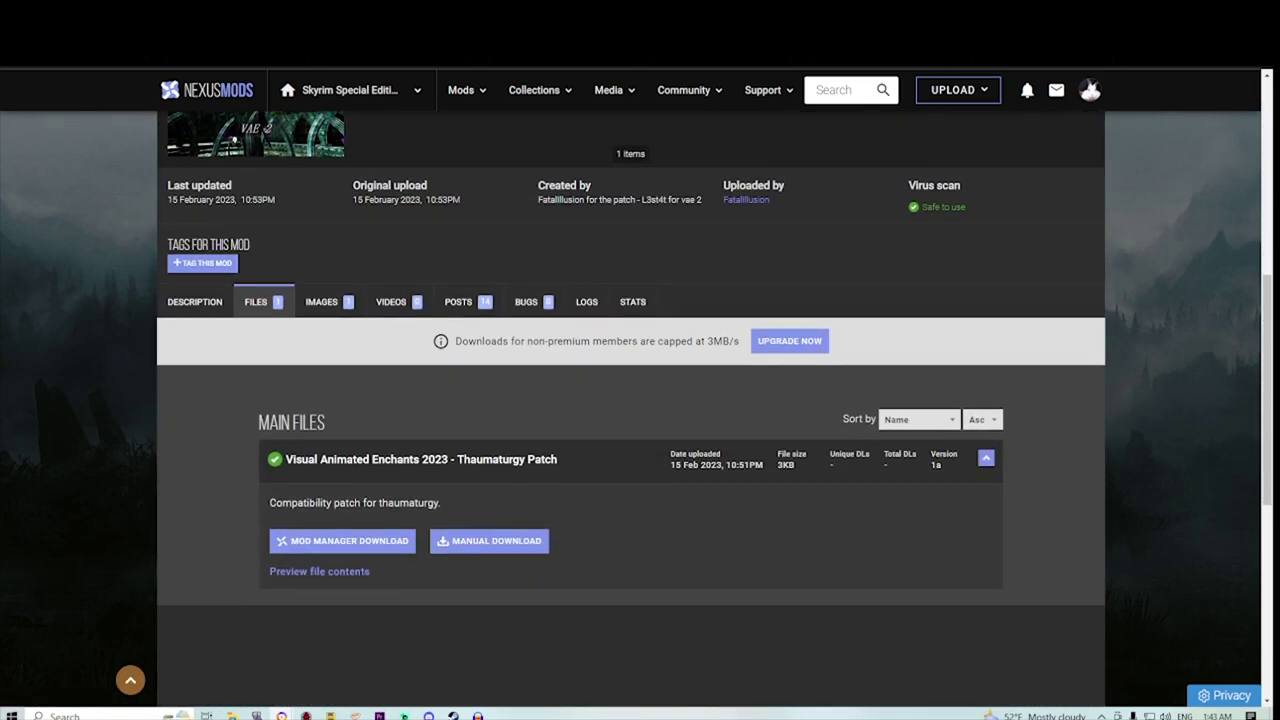
Step: Search the mods for "odin" and open the Odin - Skyrim Magic Overhaul page
click(836, 90)
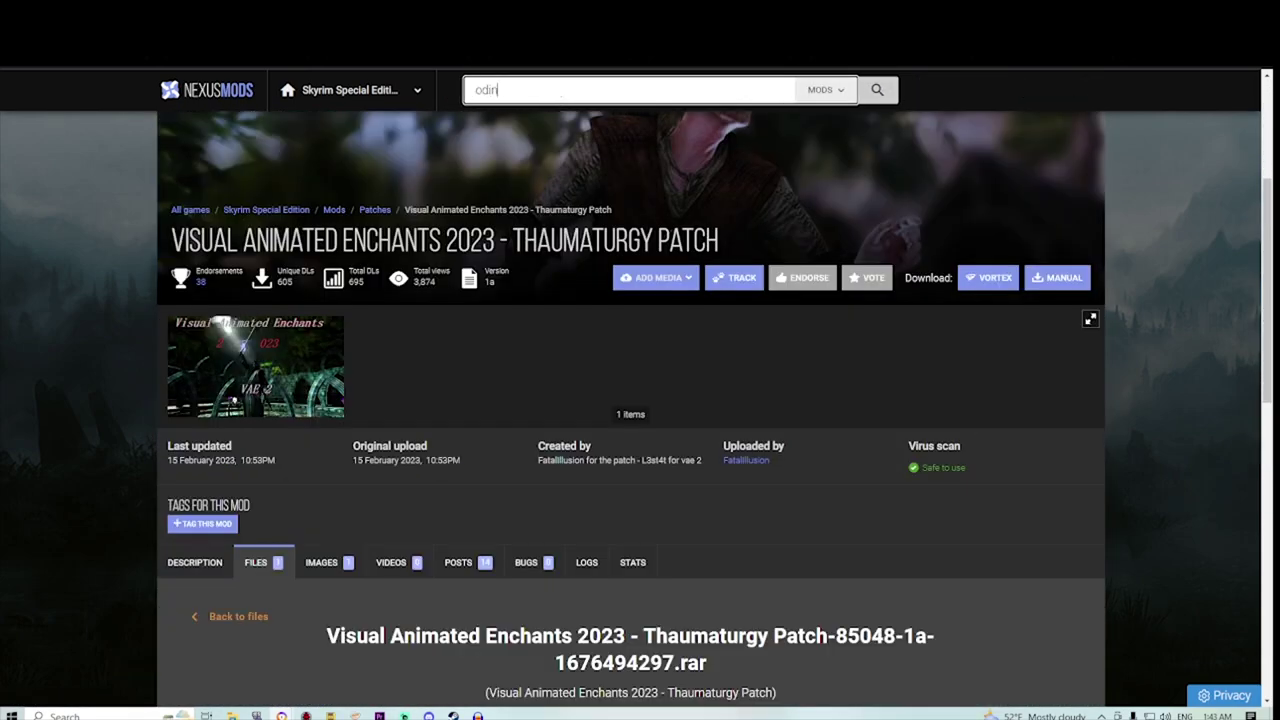
key(Return)
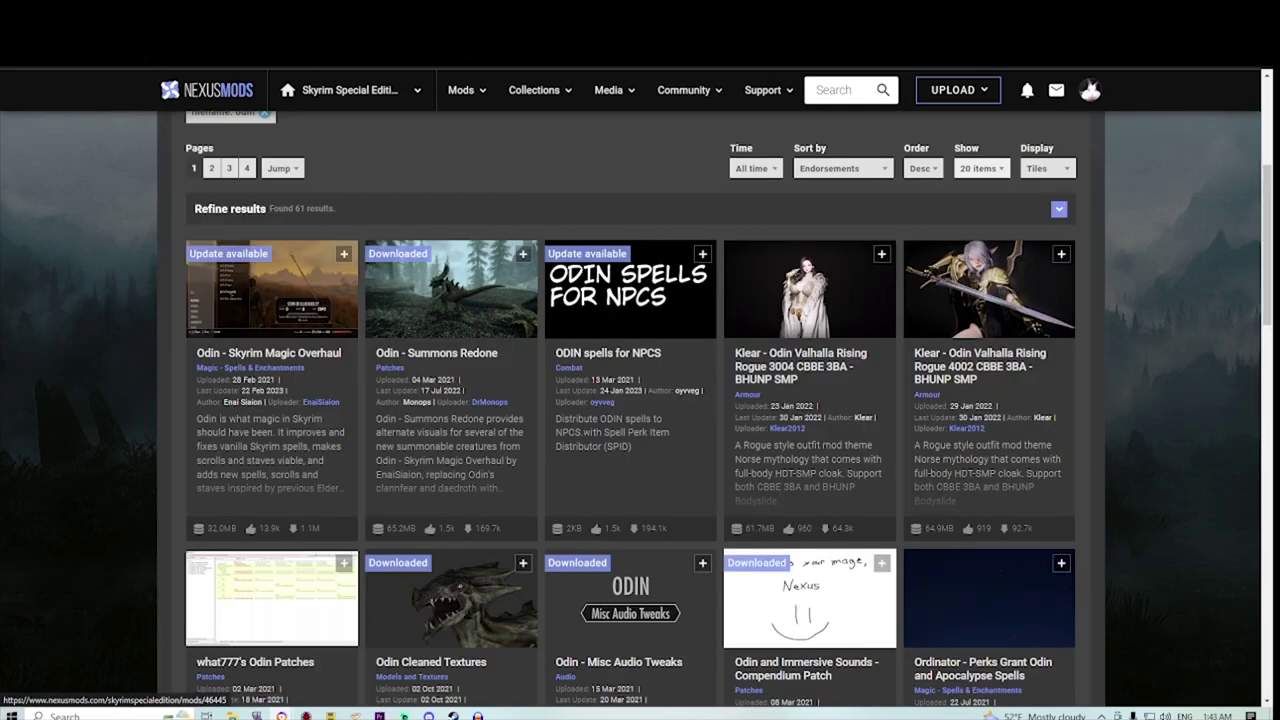
click(355, 716)
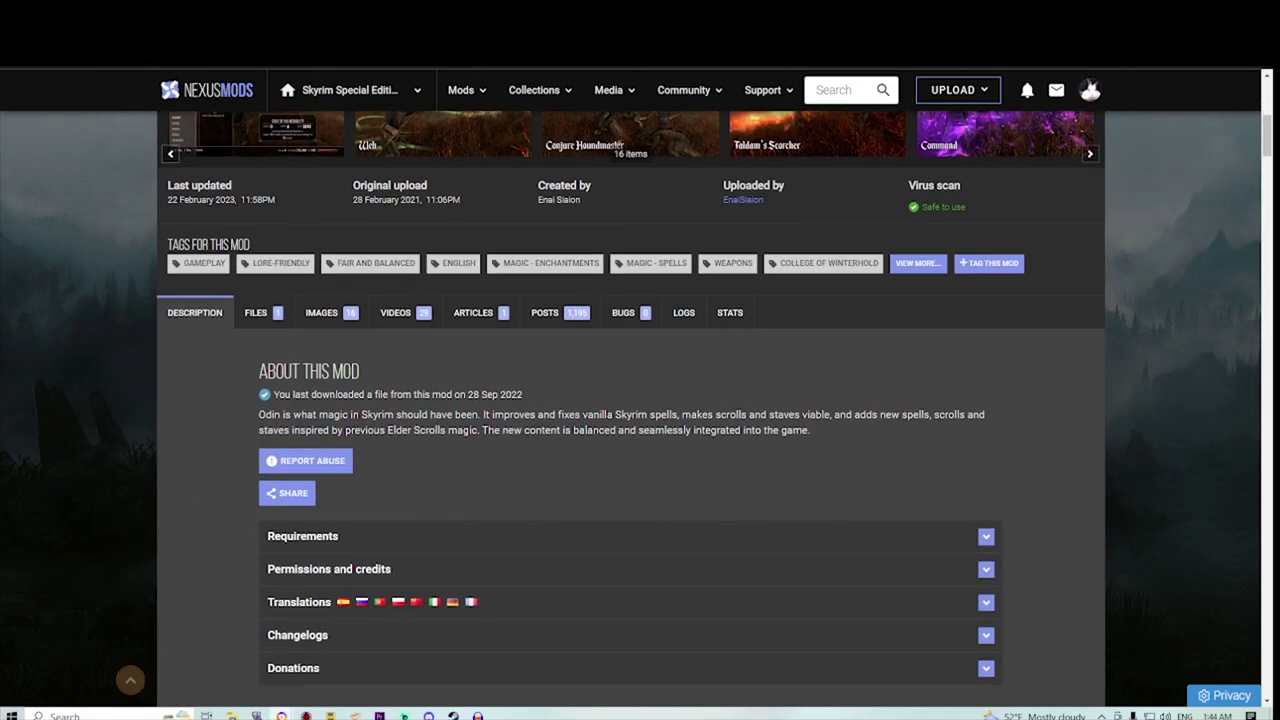
Step: Check the requirements of Odin - Skyrim Magic Overhaul and download its Odin 2.0.1 main file through the mod manager at the free slow speed
scroll(640, 400, down, 3)
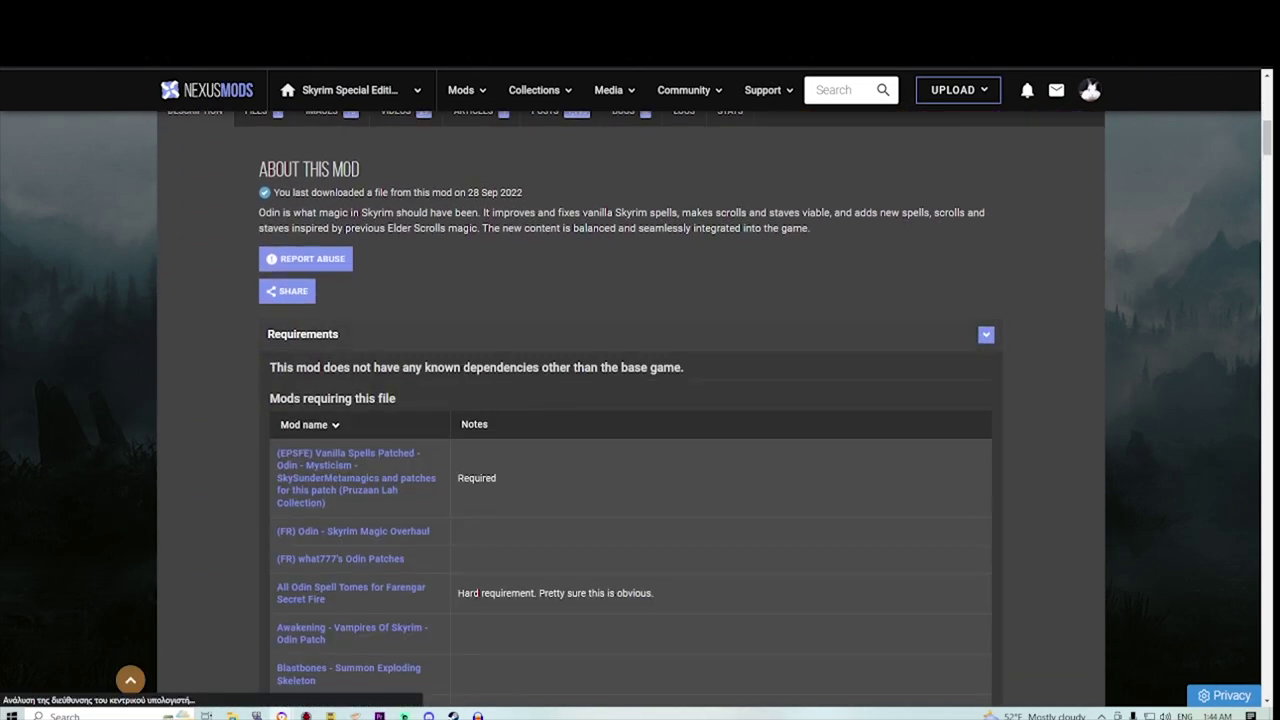
click(340, 334)
scroll(340, 334, up, 3)
click(260, 310)
scroll(335, 400, down, 1)
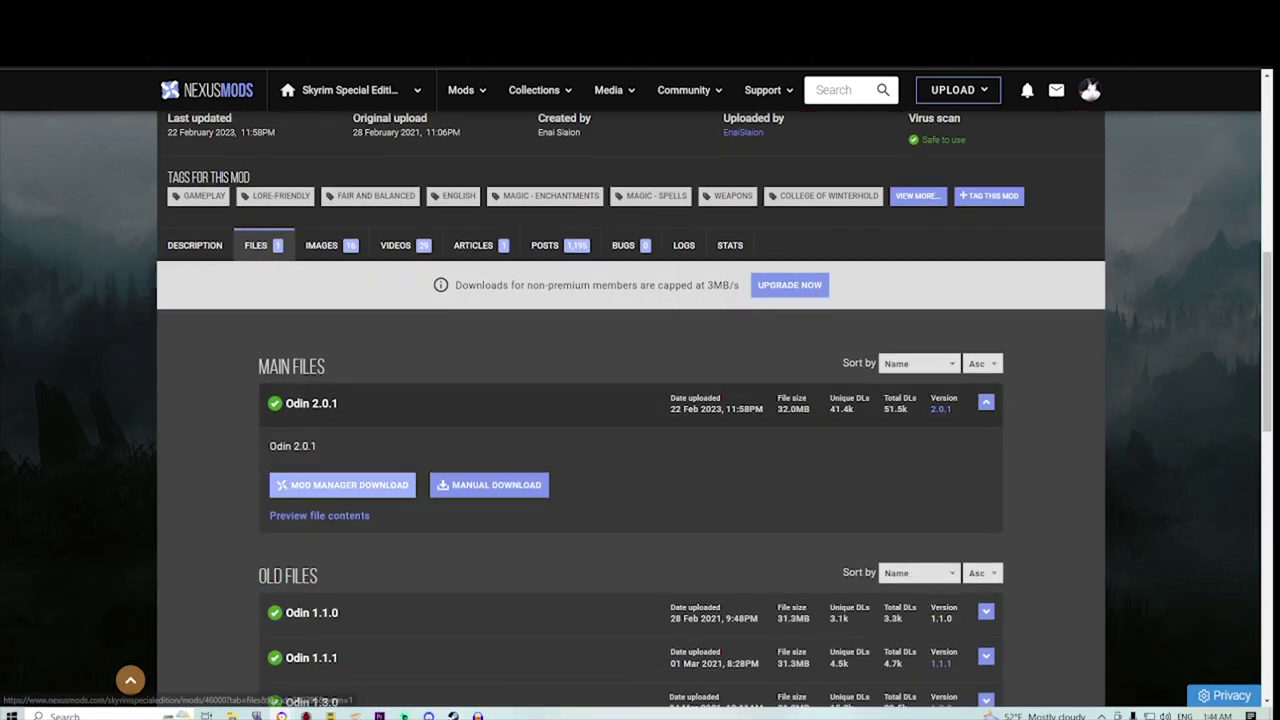
click(342, 485)
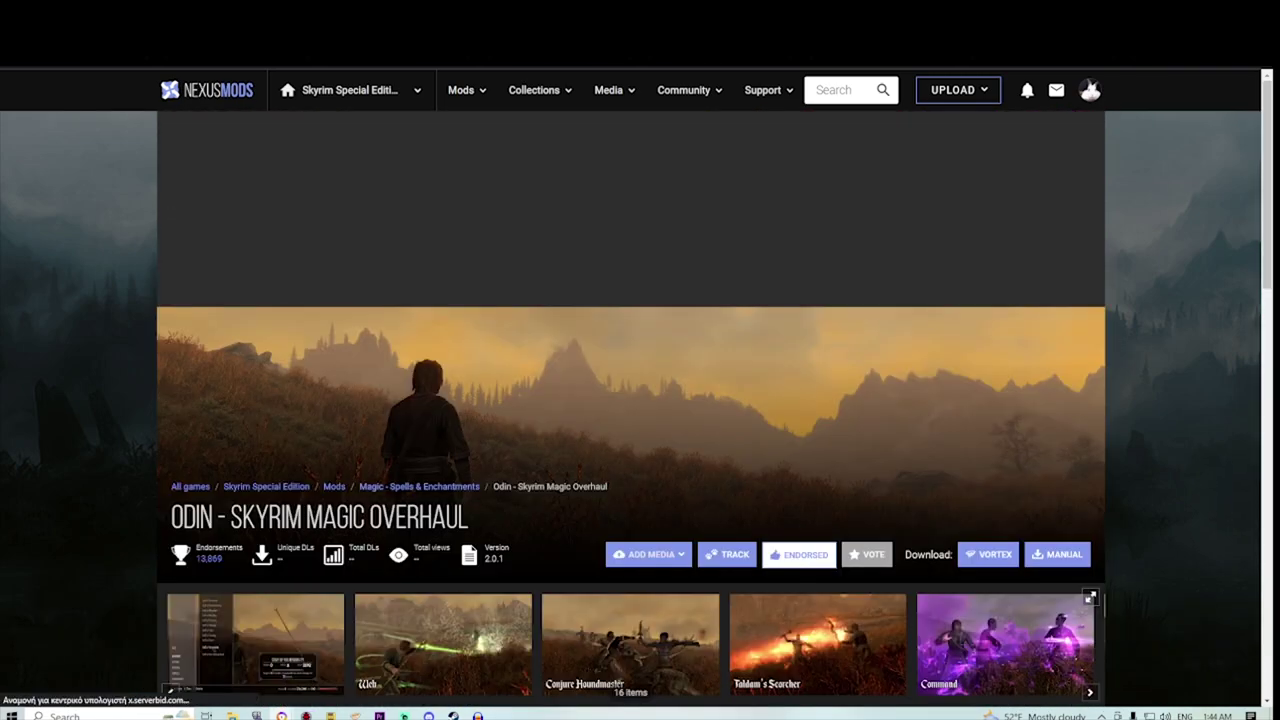
click(686, 492)
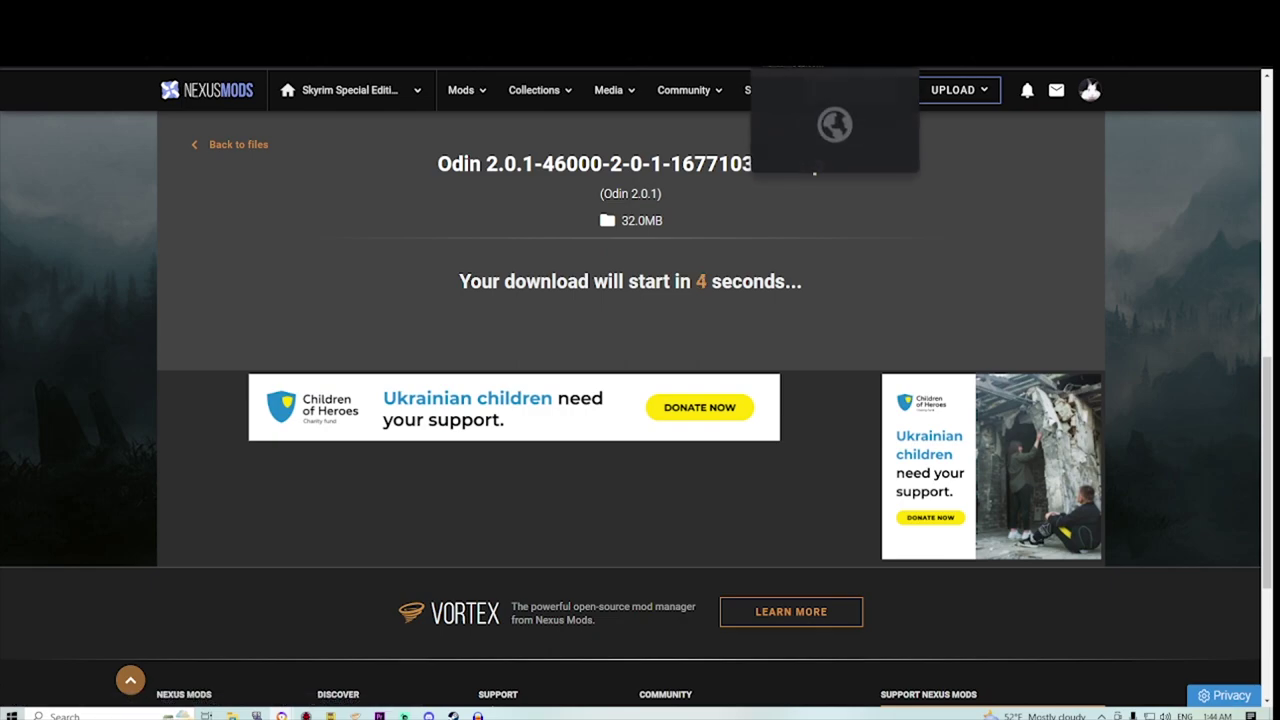
Step: Download the Odin - Misc Audio Tweaks main file from its own page through the mod manager, accepting its additional file requirement
click(835, 26)
scroll(630, 410, down, 6)
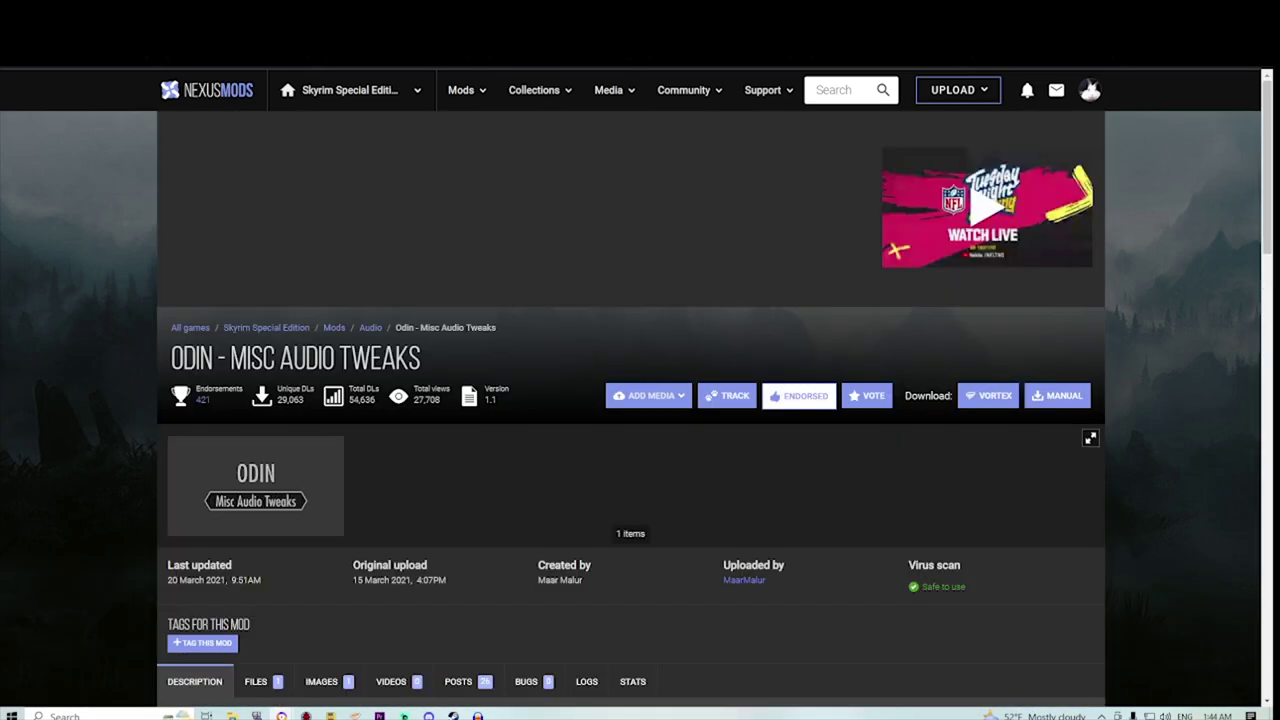
scroll(630, 410, down, 4)
scroll(264, 412, up, 2)
scroll(264, 412, down, 2)
click(264, 412)
scroll(300, 440, down, 3)
click(342, 495)
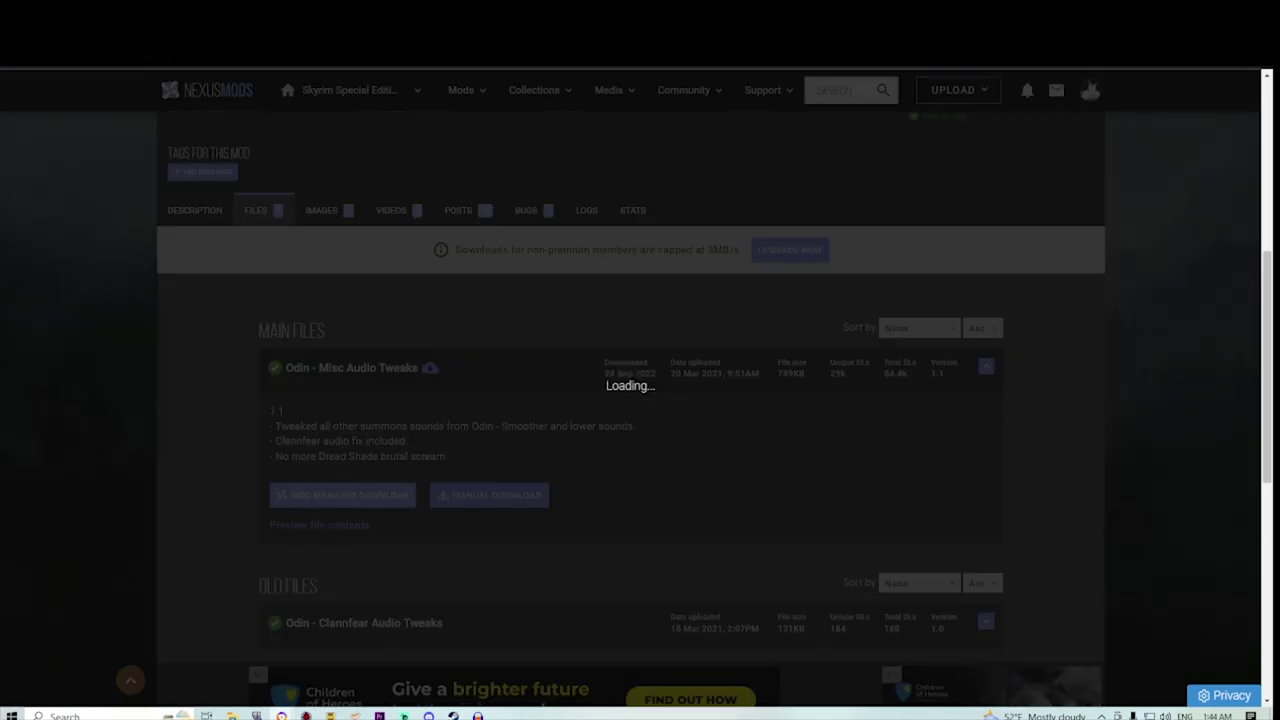
click(467, 447)
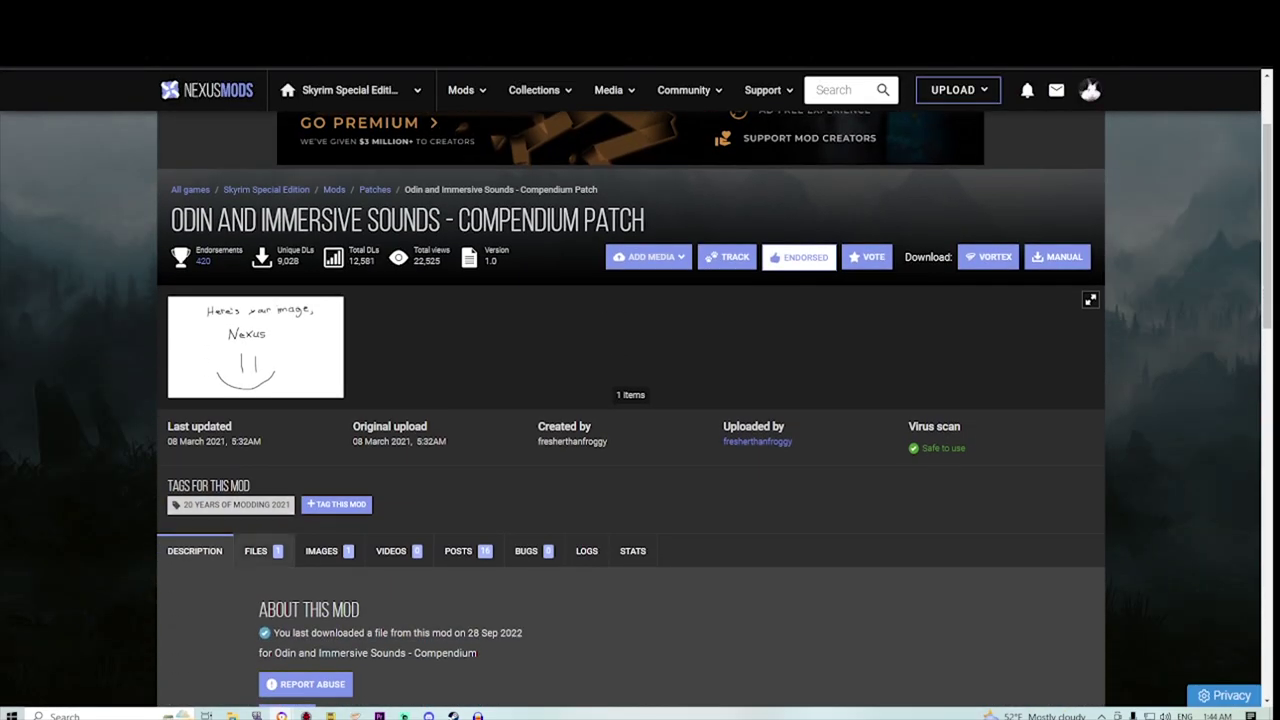
Step: Download the Odin and Immersive Sounds - Compendium Patch main file through the mod manager at the free slow speed
click(264, 551)
scroll(300, 530, down, 4)
click(342, 522)
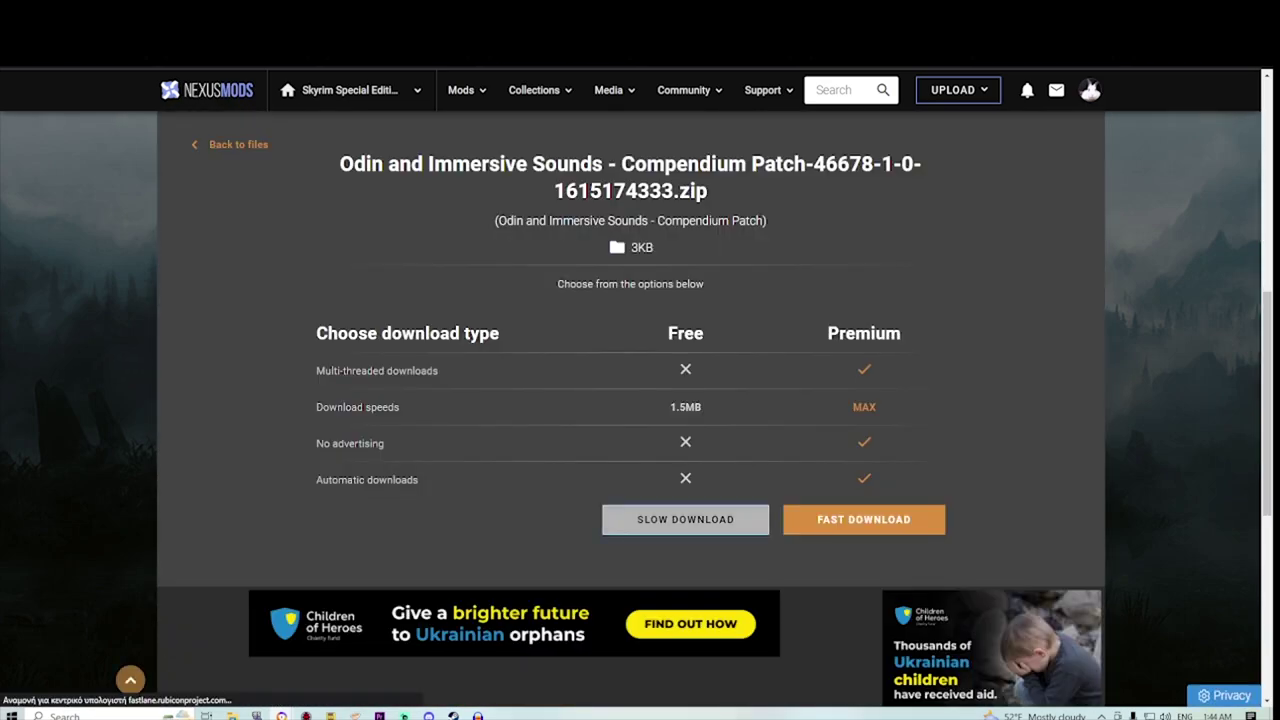
click(686, 520)
scroll(686, 520, up, 2)
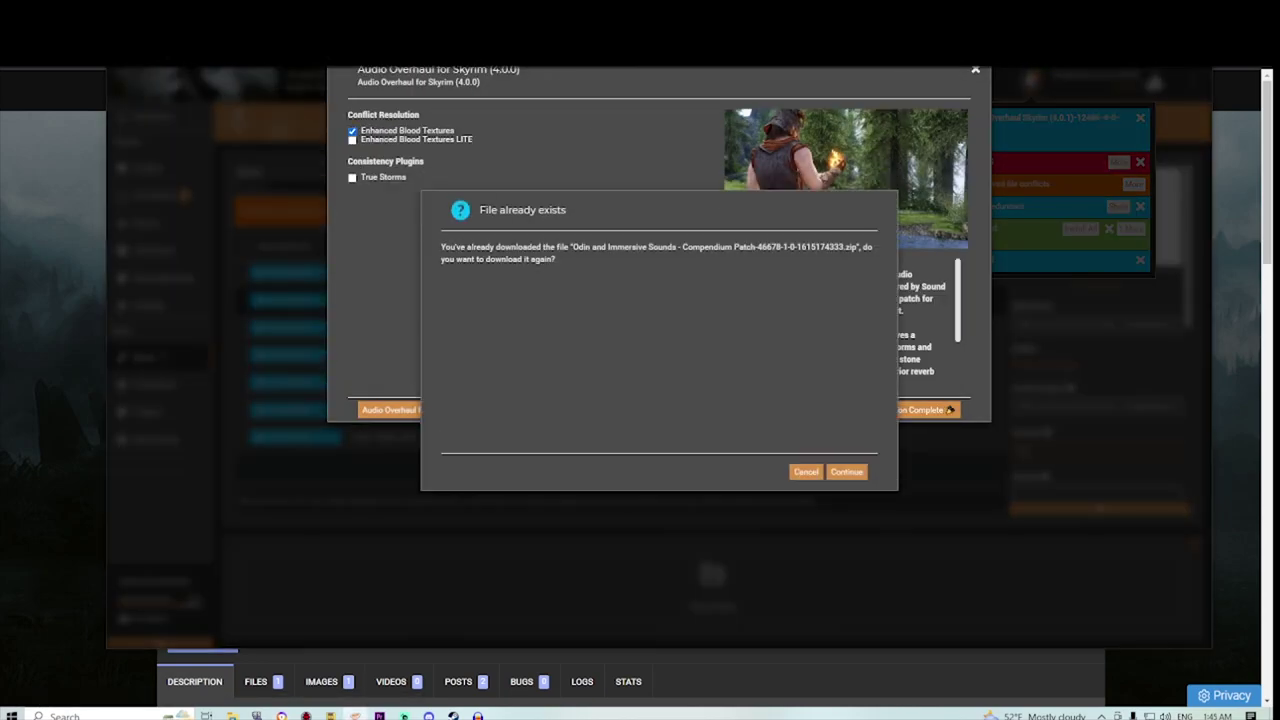
Step: In Vortex, allow the existing Odin and Immersive Sounds patch to download again and complete the Audio Overhaul for Skyrim installer with Enhanced Blood Textures
click(846, 472)
click(912, 410)
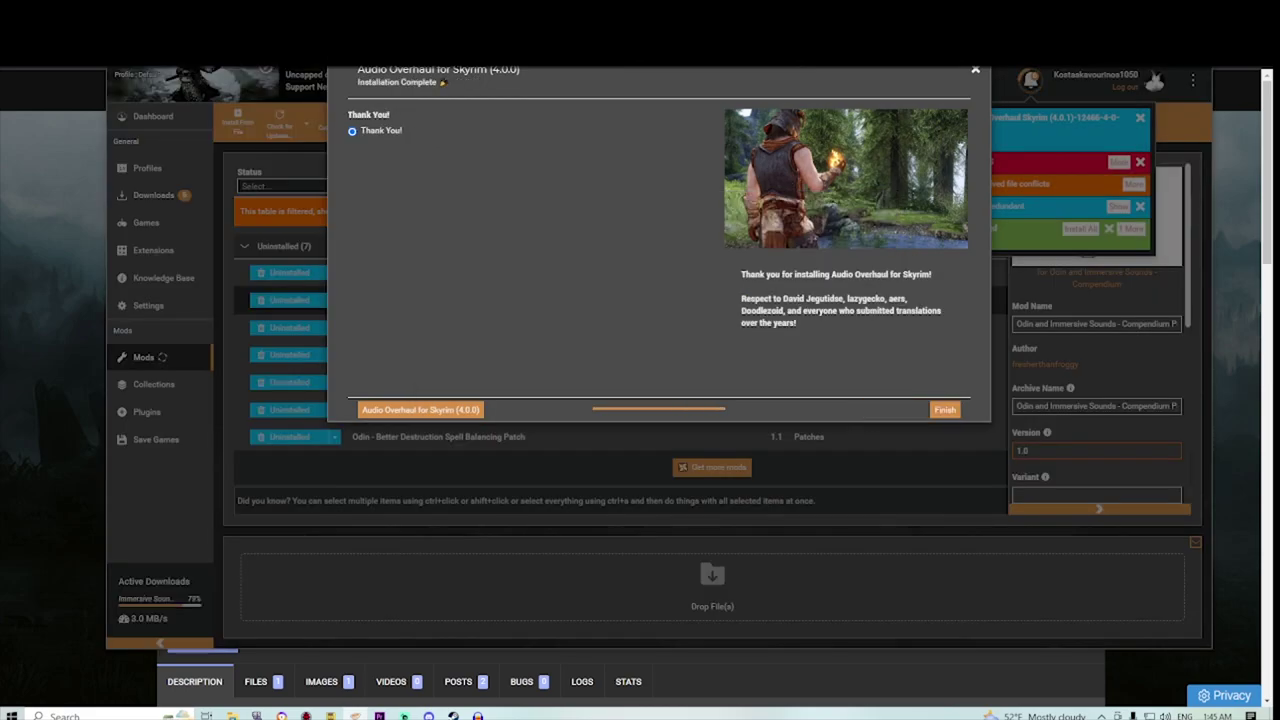
click(945, 410)
Step: Switch back to Nexus Mods and slow-download the Odin - Better Destruction Spell Balancing Patch main file through the mod manager, accepting its Odin requirement
click(355, 715)
scroll(335, 420, down, 4)
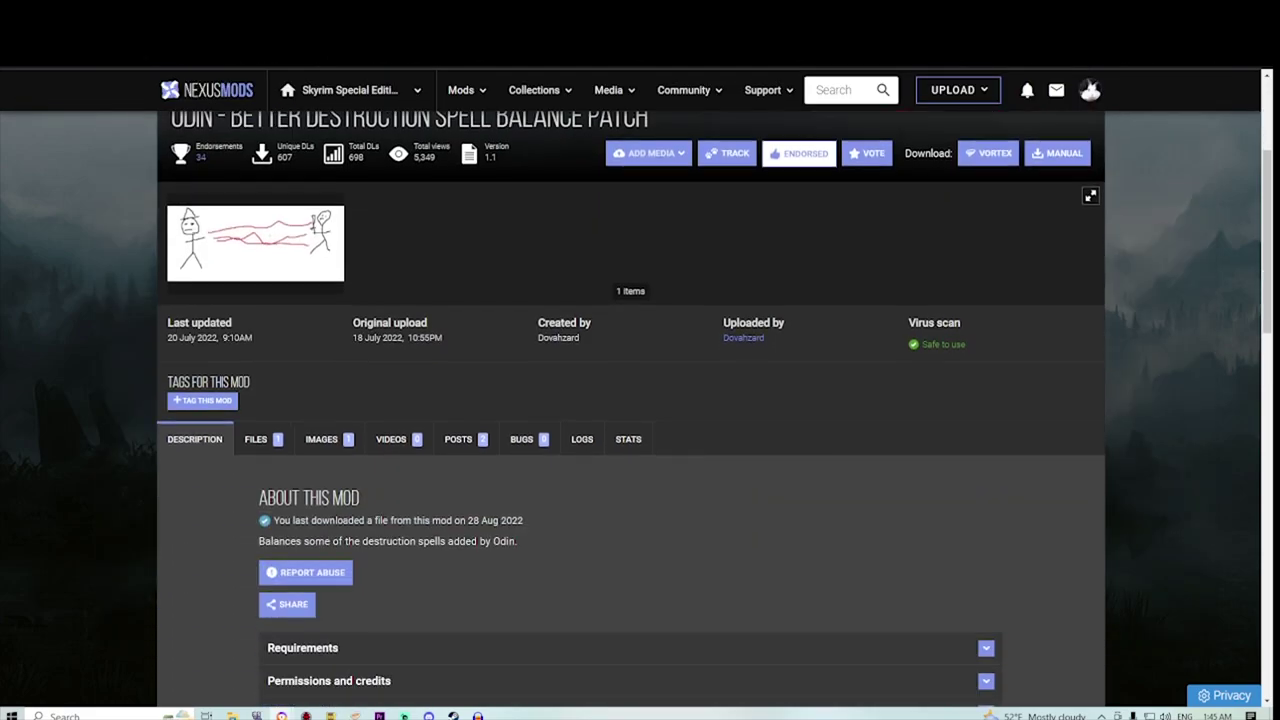
click(263, 412)
scroll(320, 400, down, 1)
click(342, 569)
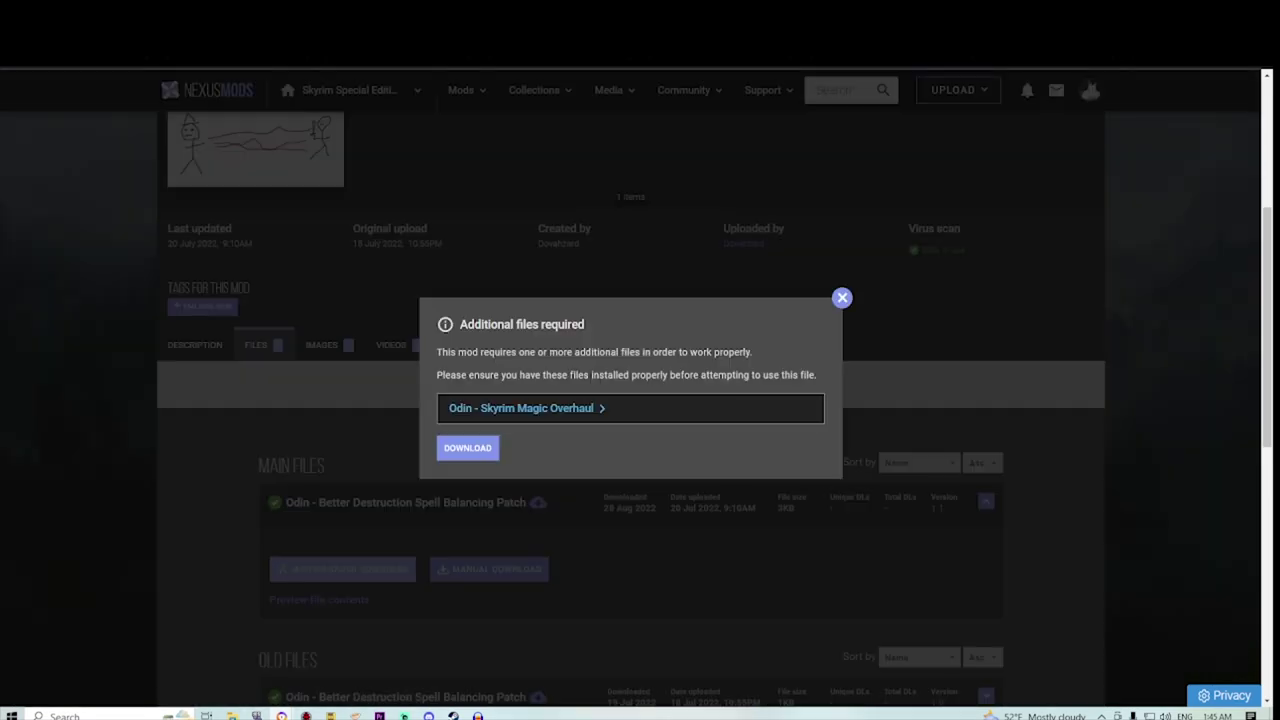
click(468, 448)
click(467, 447)
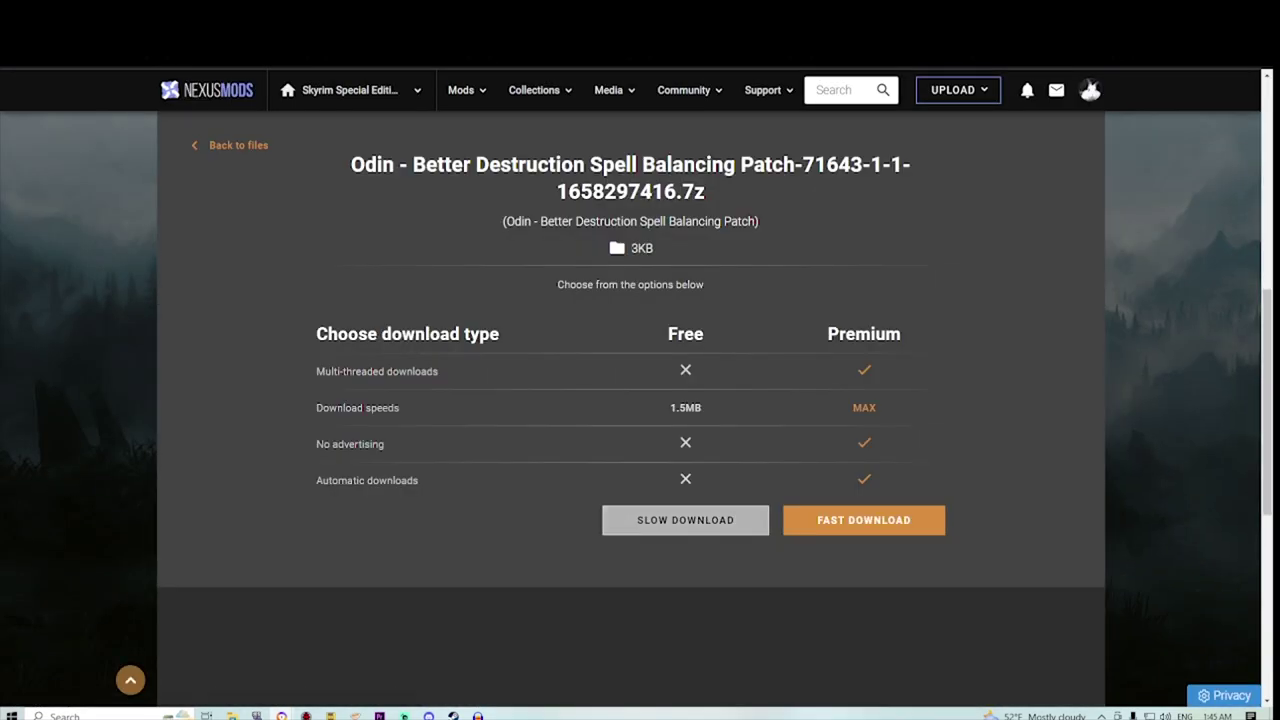
click(683, 520)
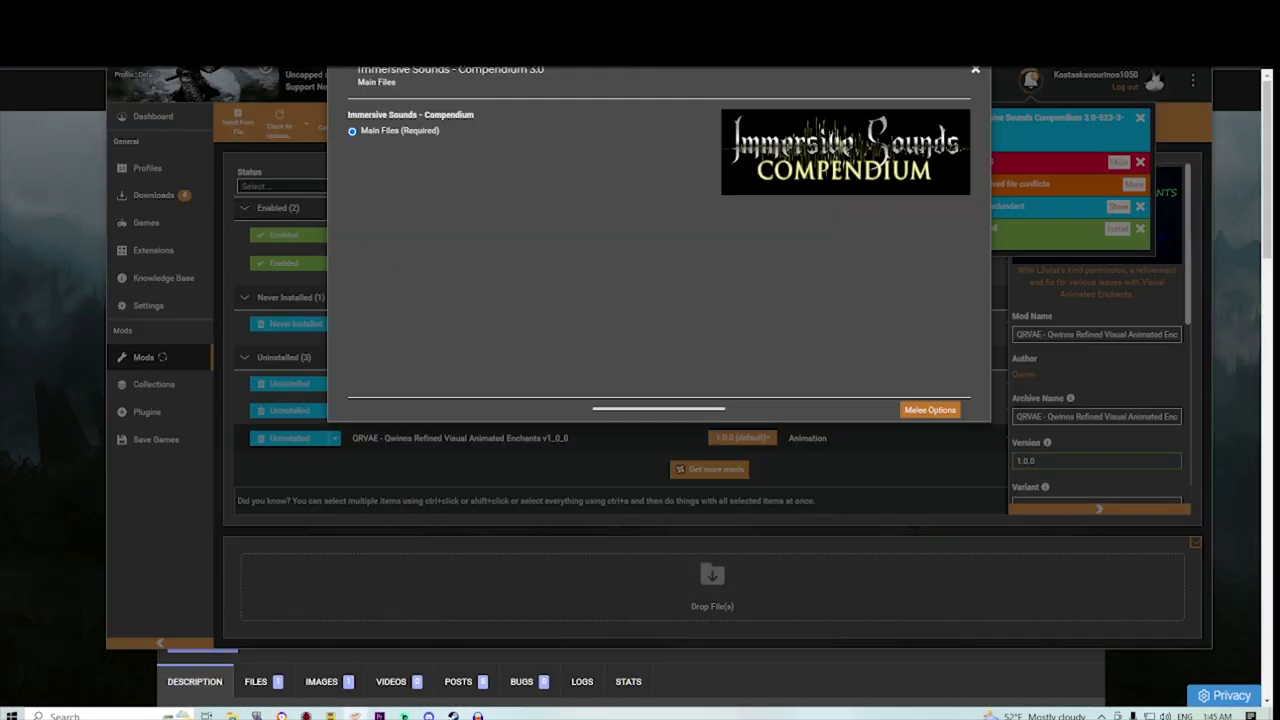
Step: In the Immersive Sounds - Compendium installer, choose Smooth Equip and High Fantasy (Shorter Arrow Whistle), and proceed past the bonus weaponry options
click(930, 410)
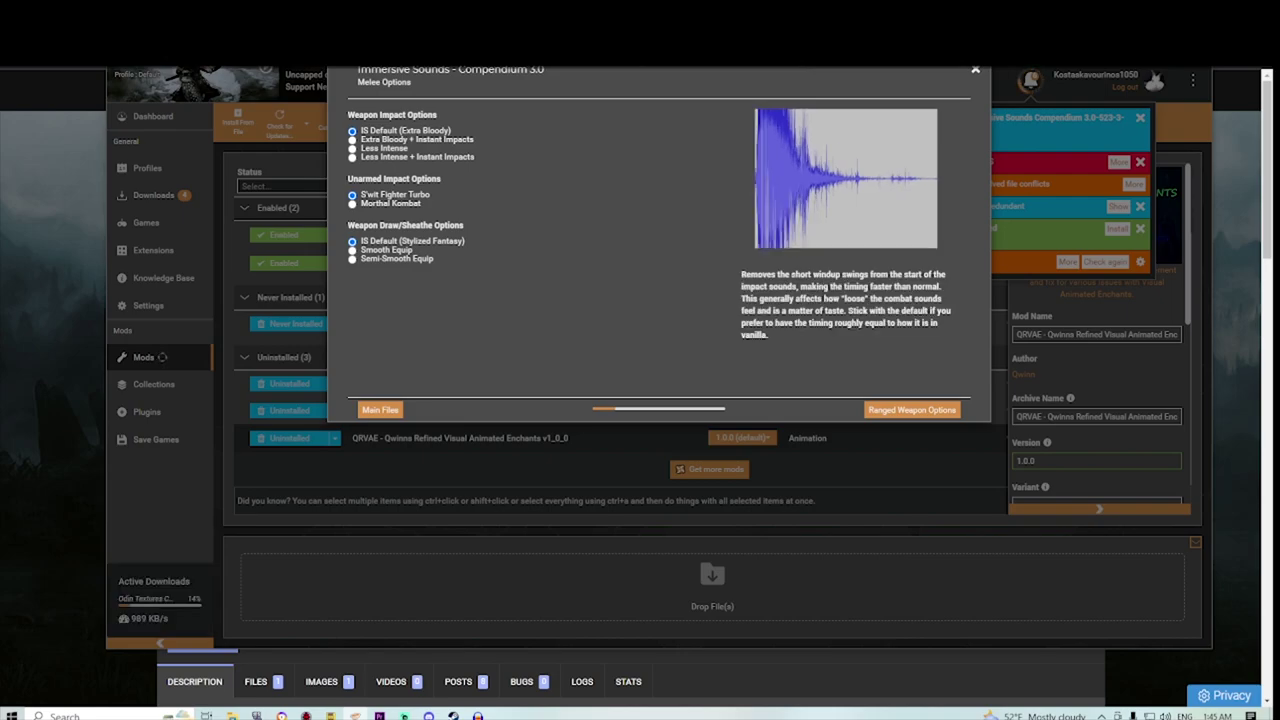
click(353, 250)
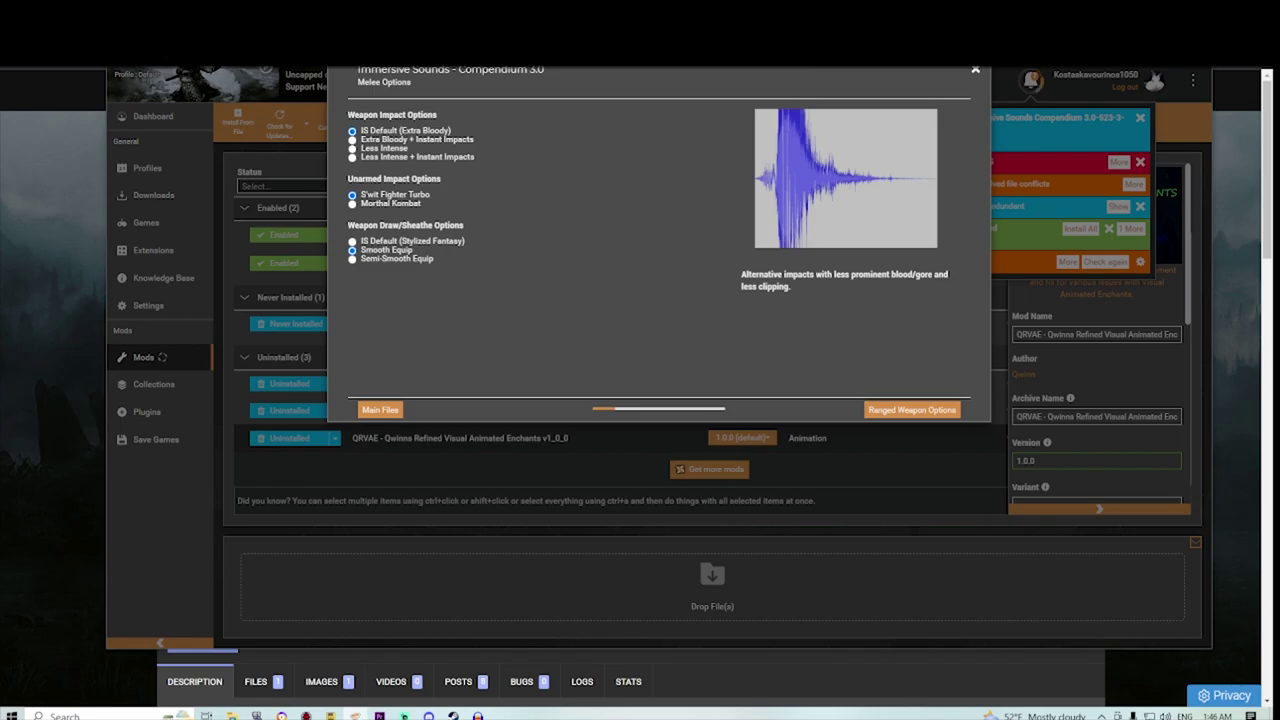
click(912, 410)
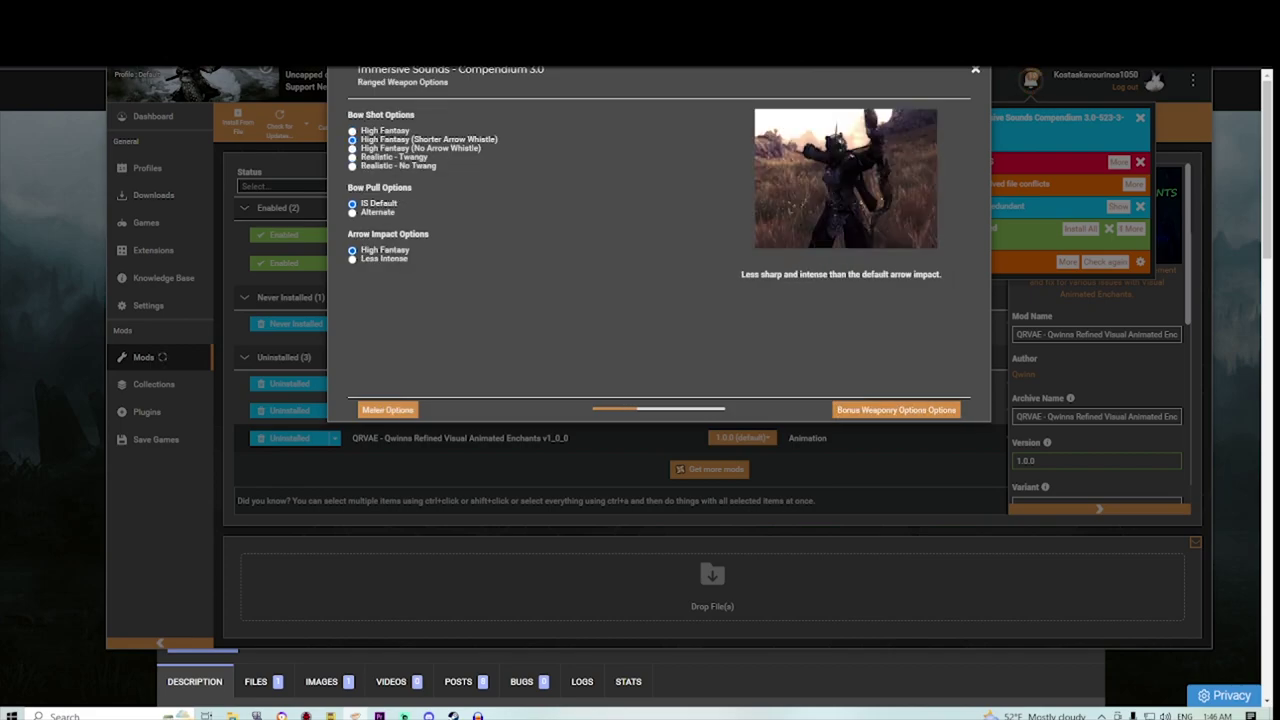
key(Return)
key(Return)
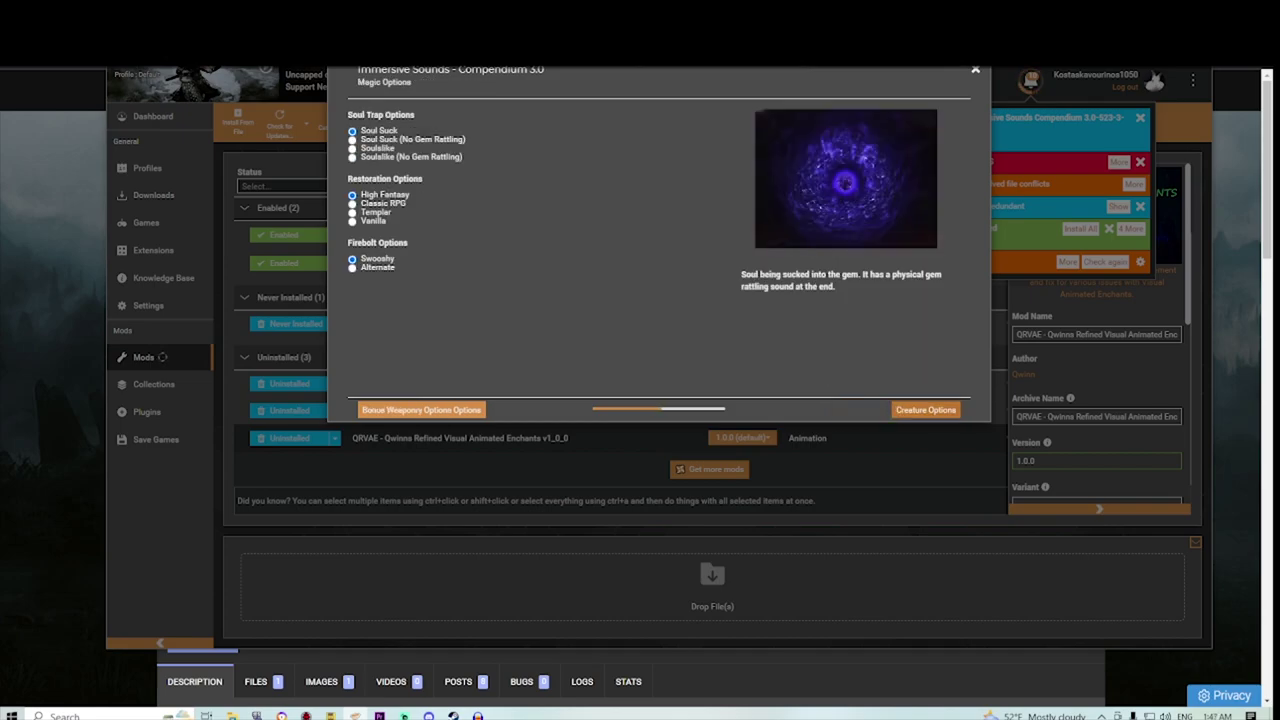
Step: Set the restoration sounds to Vanilla, keep Soul Suck and Swooshy, and proceed to the creature options
click(353, 221)
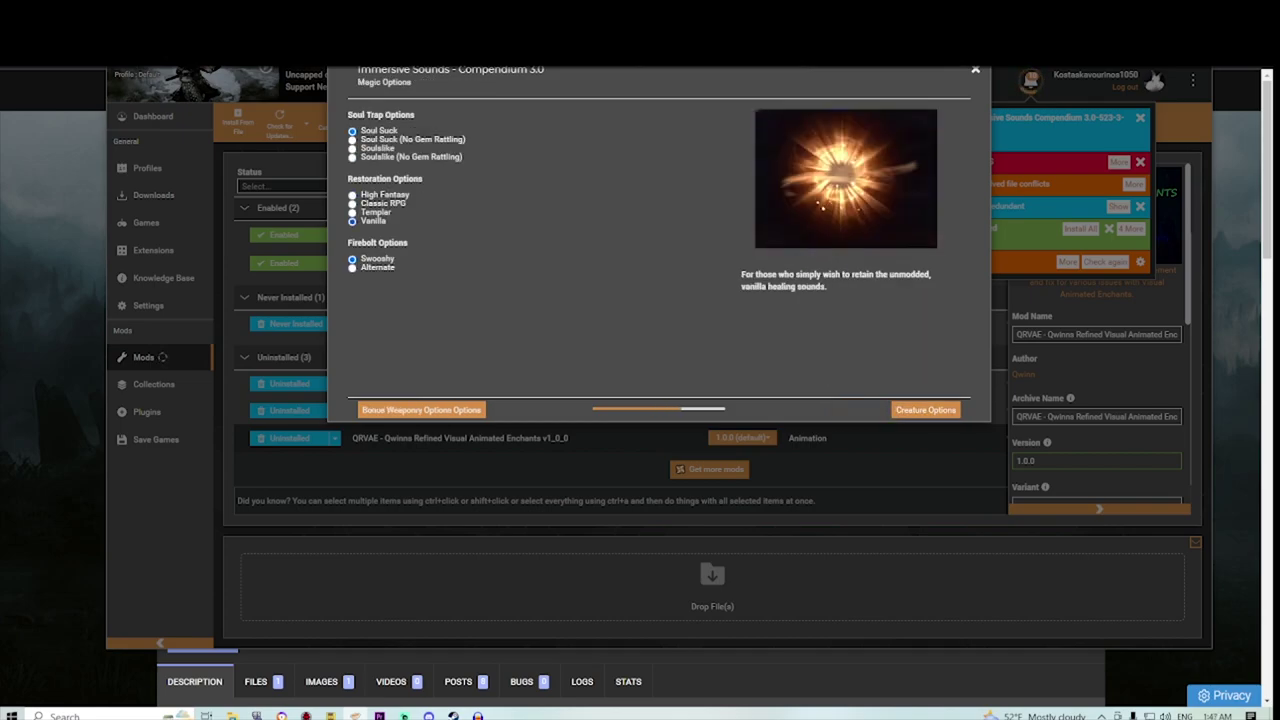
key(Tab)
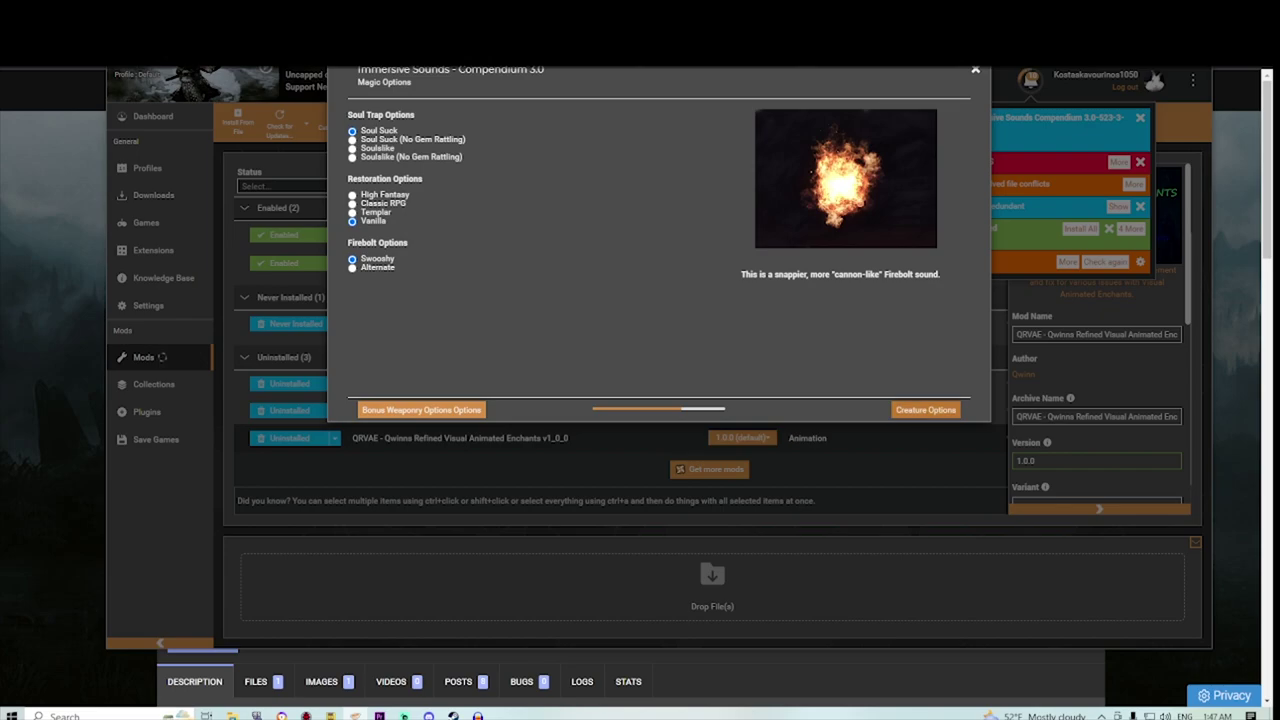
key(Return)
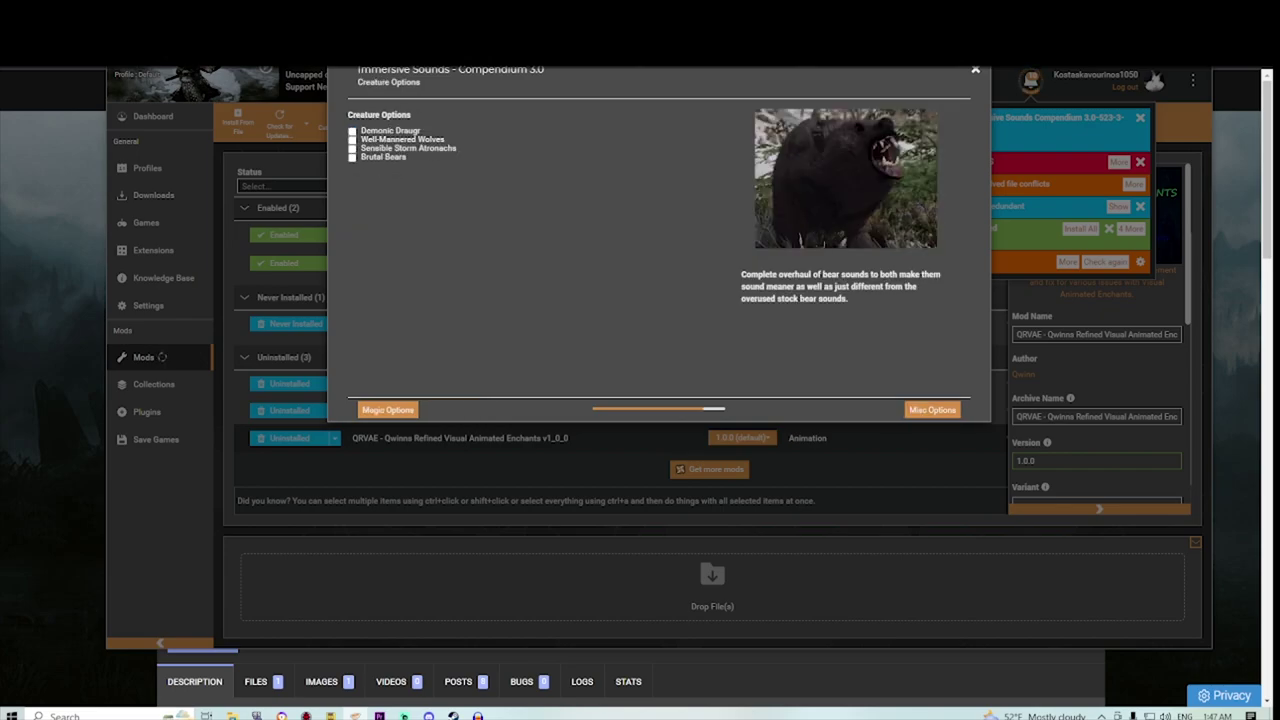
Step: Enable Demonic Draugr, Well-Mannered Wolves and Sensible Storm Atronachs, leave Brutal Bears off, and proceed to the miscellaneous options
key(Up)
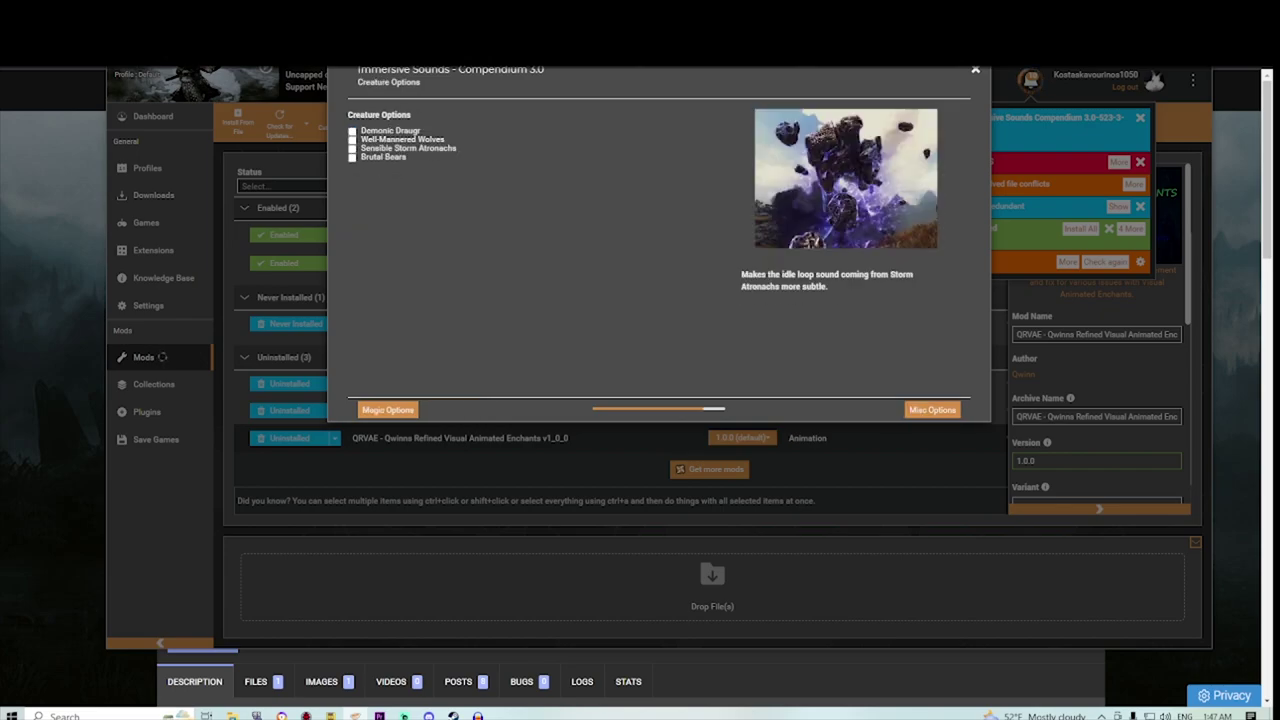
key(space)
key(Up)
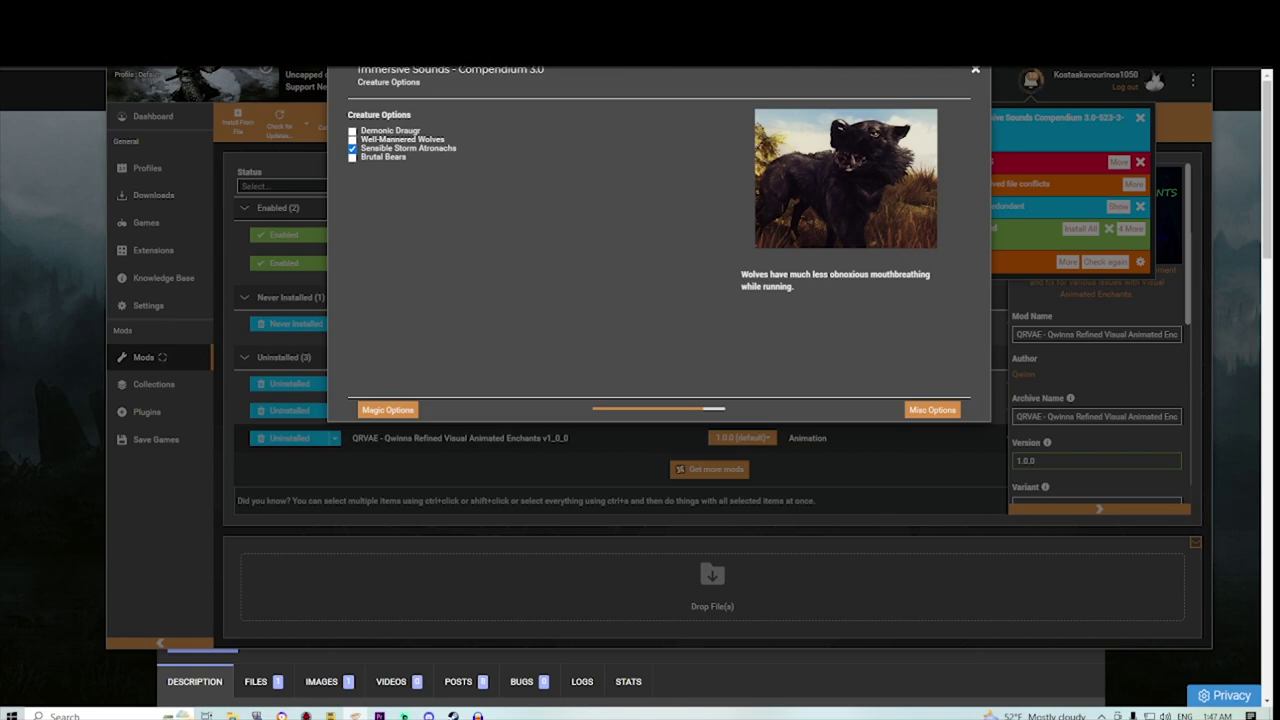
key(space)
key(Up)
key(Down)
key(space)
key(Down)
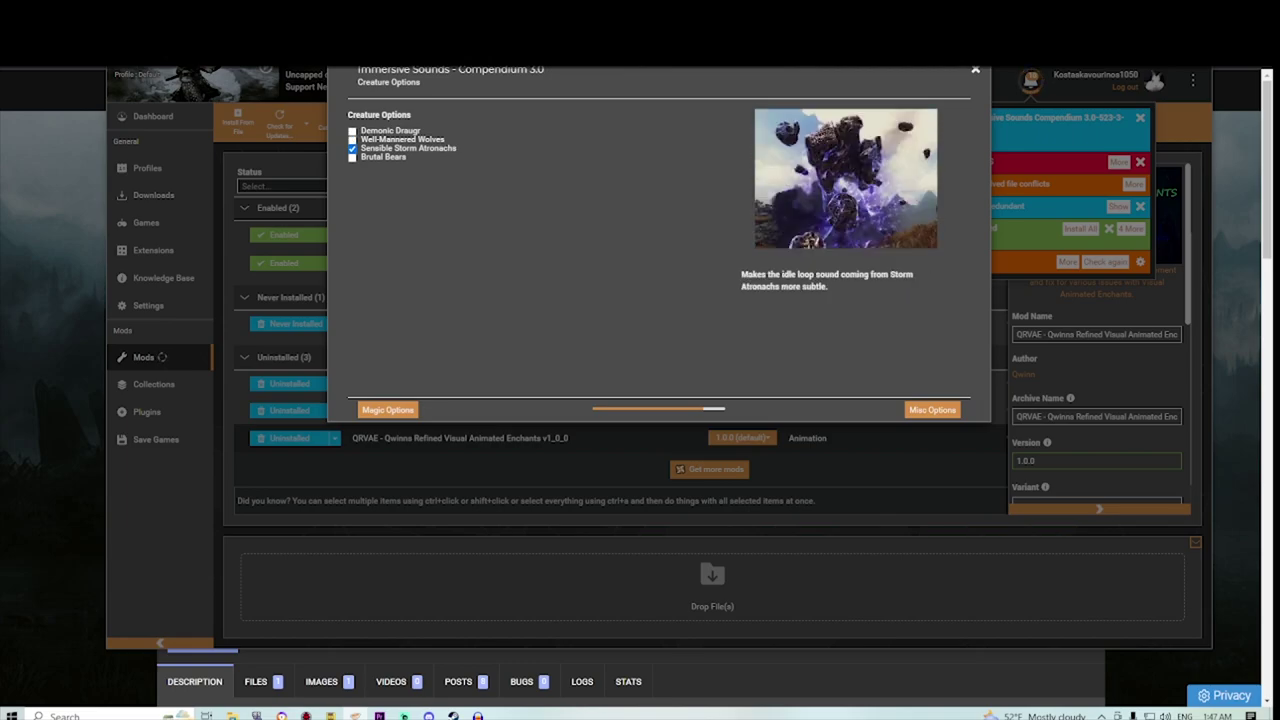
key(Up)
key(space)
key(Up)
key(space)
key(Down)
key(Down)
key(Down)
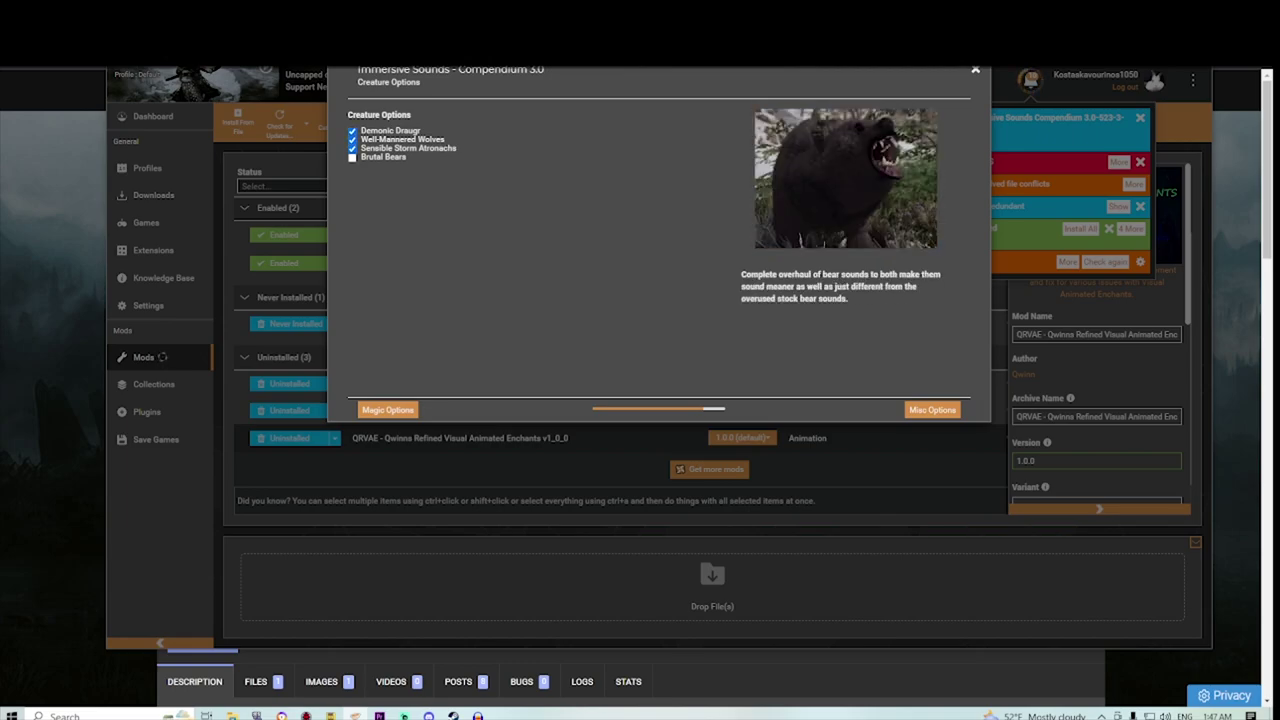
click(940, 410)
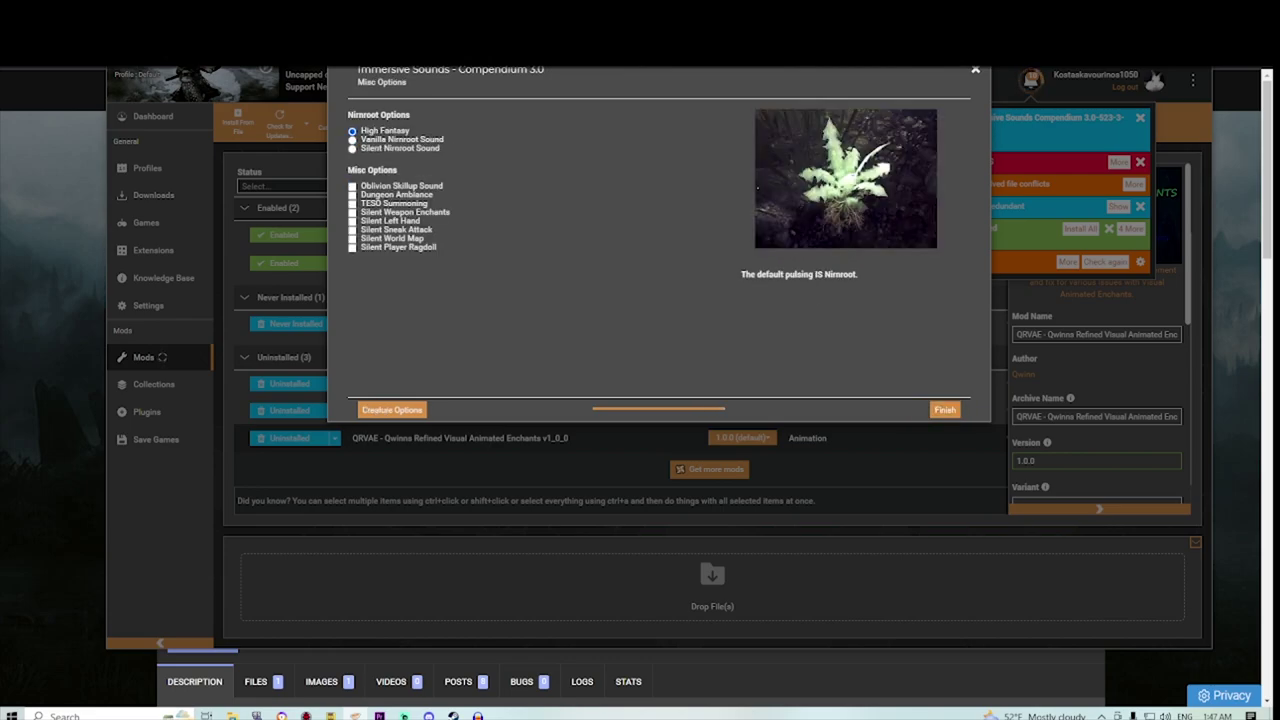
Step: Finish the Immersive Sounds installer with High Fantasy Nirnroot and no misc options, and the QRVAE installer with Audio Overhaul, Immersive Sounds and Summermyst patches
click(945, 410)
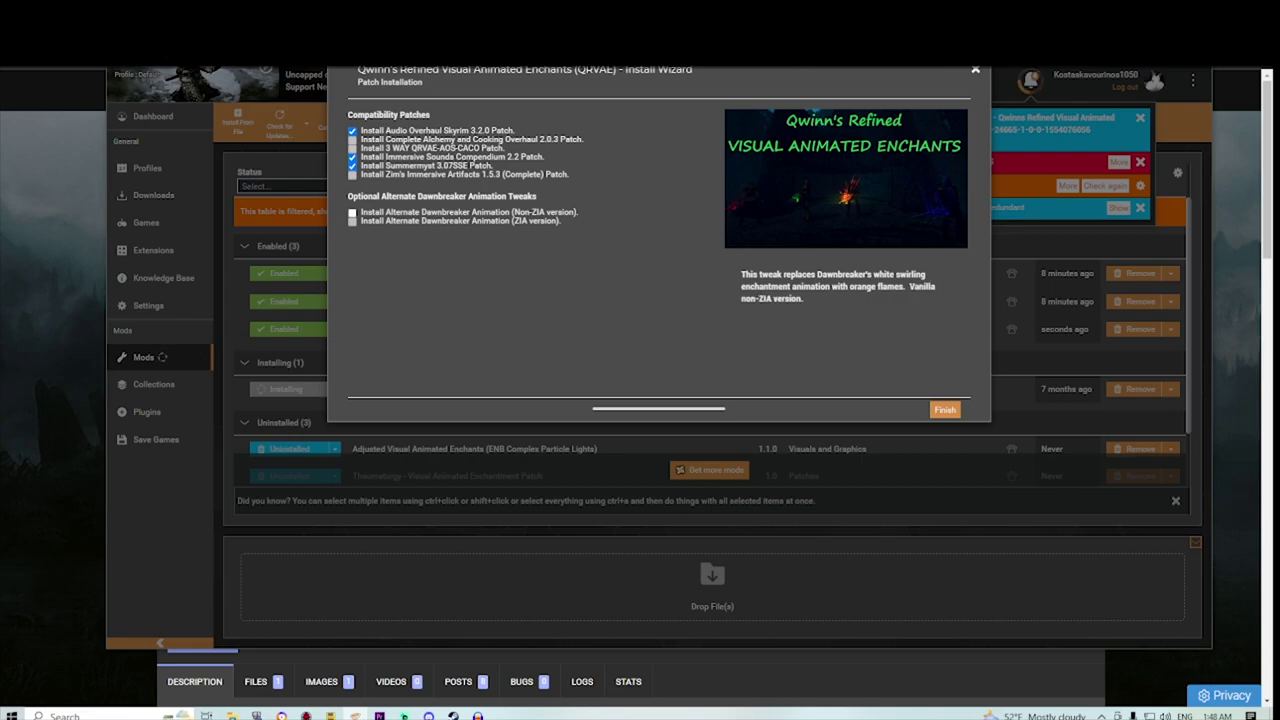
click(945, 410)
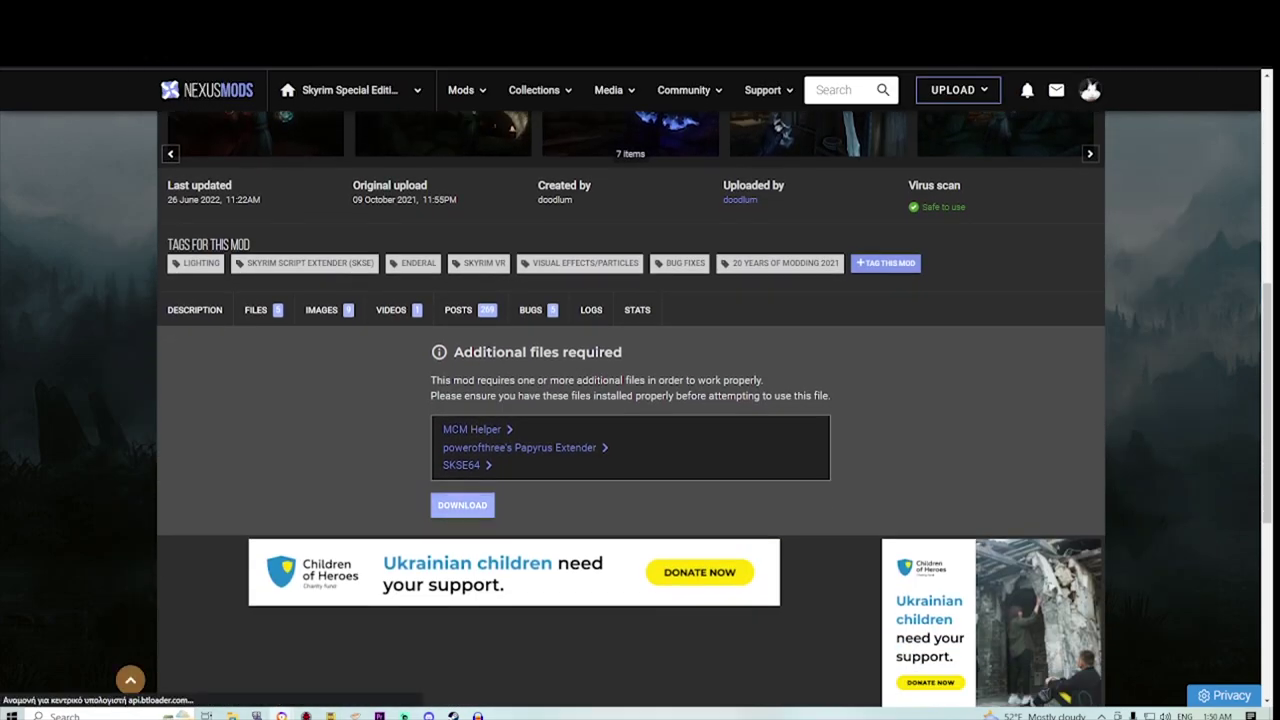
Step: Accept the MCM Helper, Papyrus Extender and SKSE64 requirements for the pending download, and download the Stamina of Steeds main file
click(462, 505)
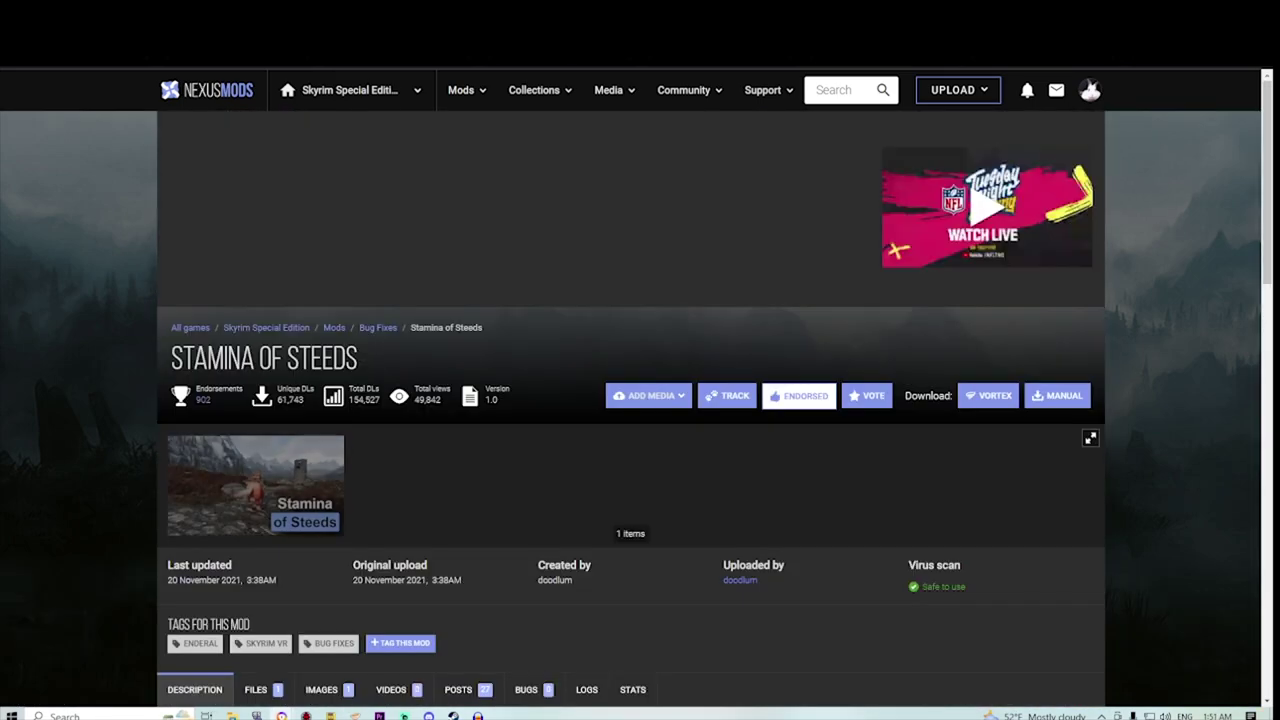
scroll(630, 400, down, 3)
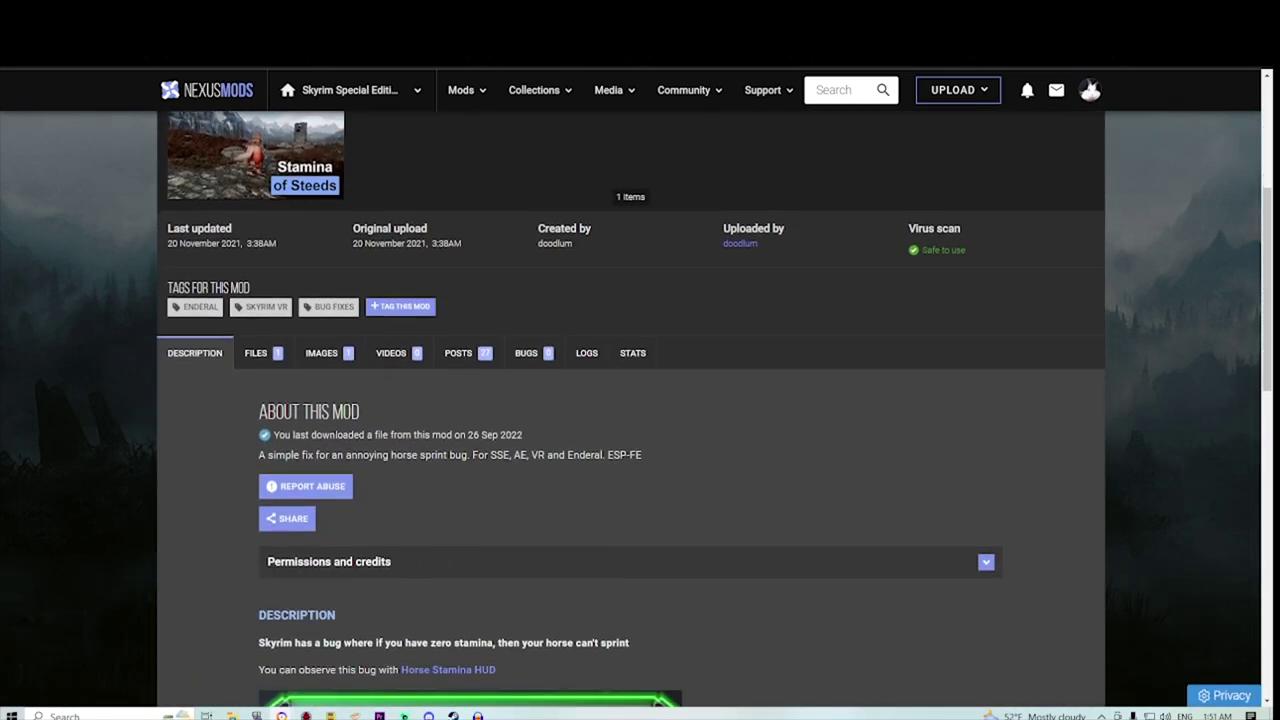
click(264, 353)
scroll(520, 430, down, 3)
scroll(520, 430, up, 4)
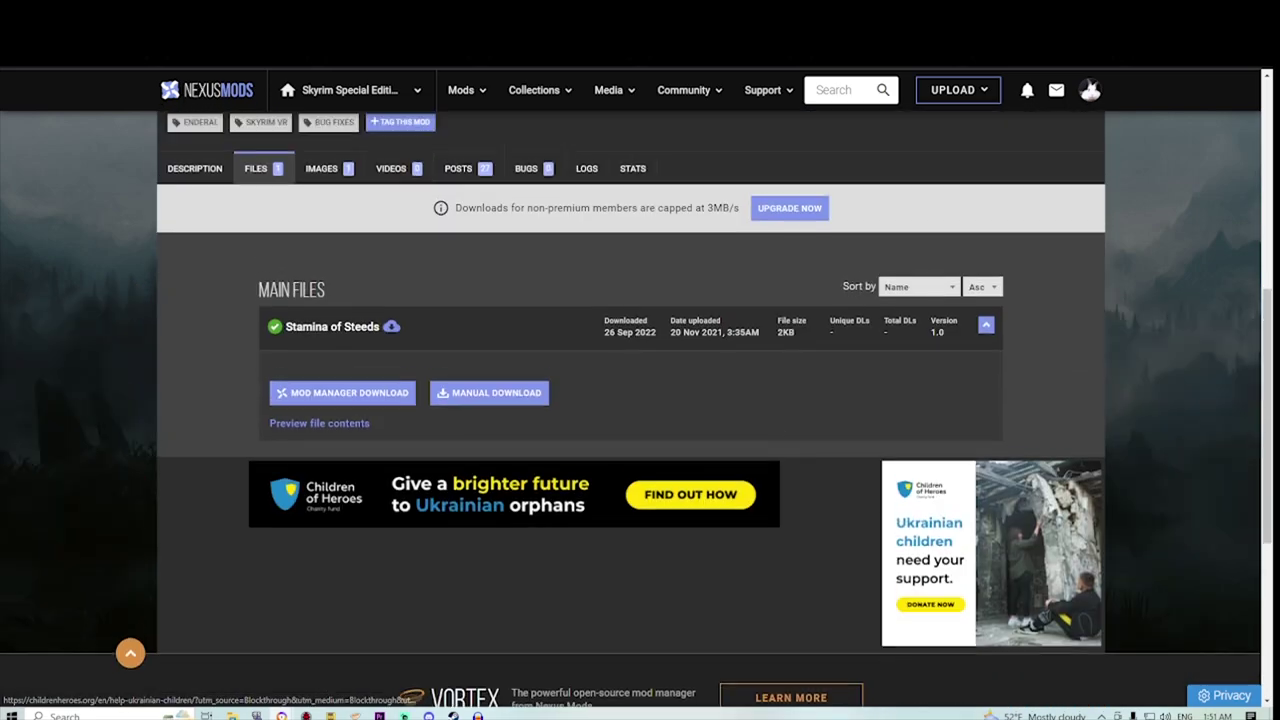
click(255, 283)
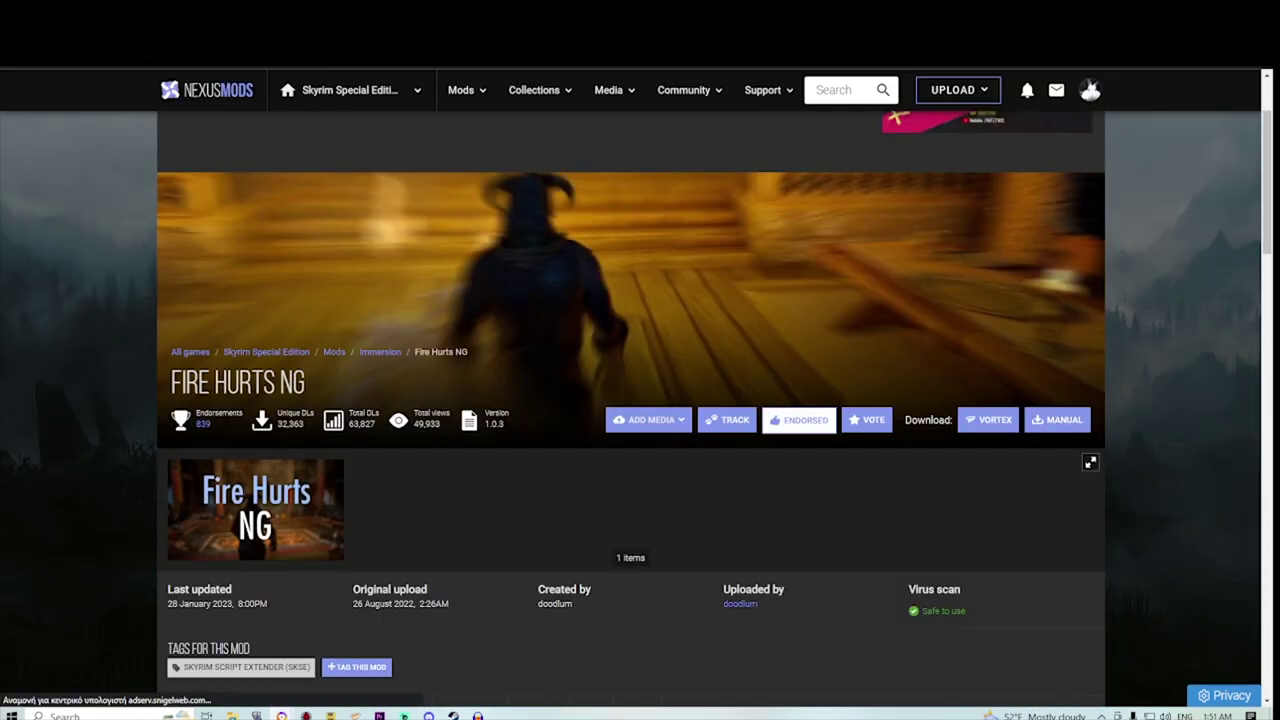
Step: From the requirements of Fire Hurts NG, open the Fires Hurt RE mod page and show its downloadable files
drag(305, 382, 171, 382)
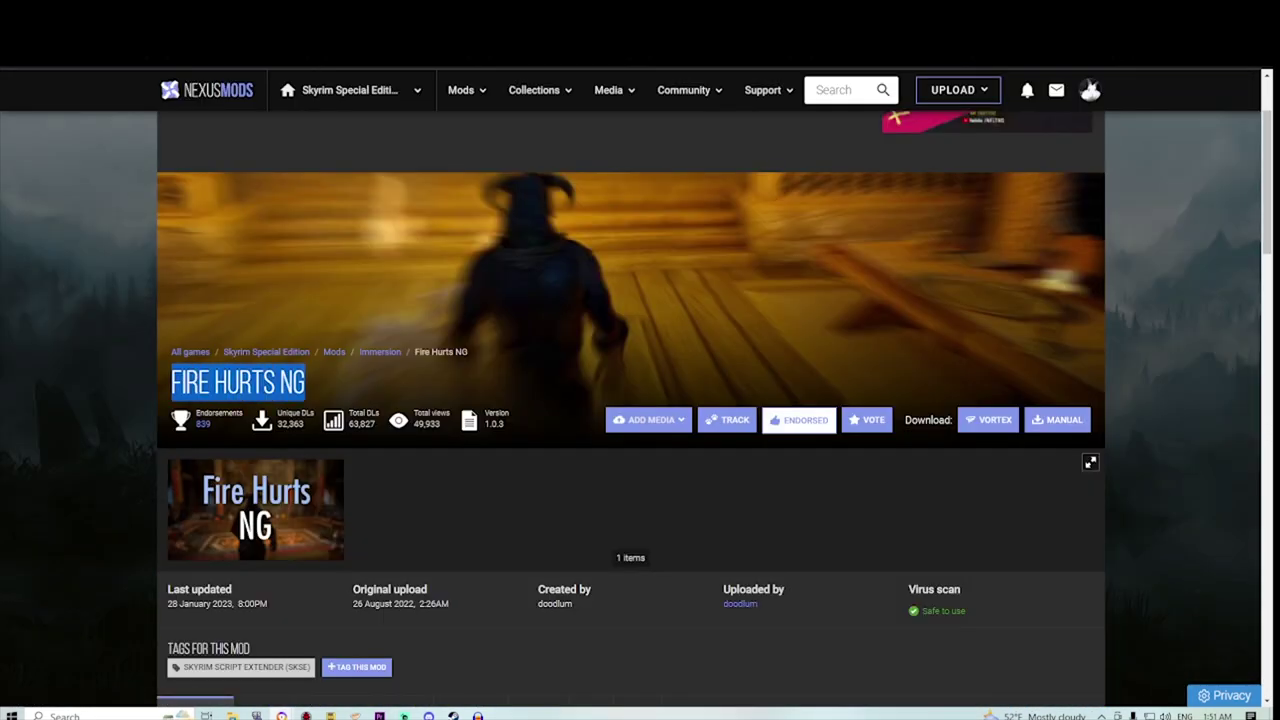
scroll(630, 400, down, 5)
scroll(630, 400, down, 2)
scroll(630, 400, down, 1)
click(306, 434)
scroll(630, 400, up, 2)
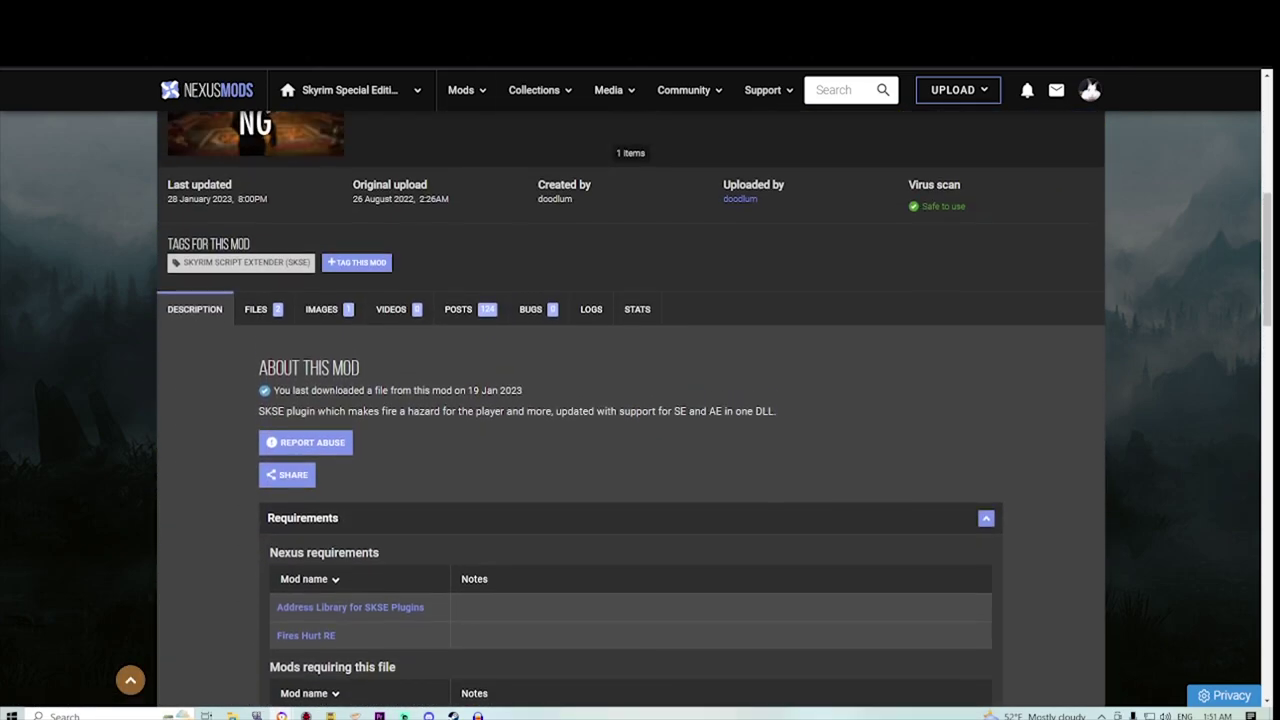
scroll(630, 400, down, 6)
scroll(630, 400, down, 2)
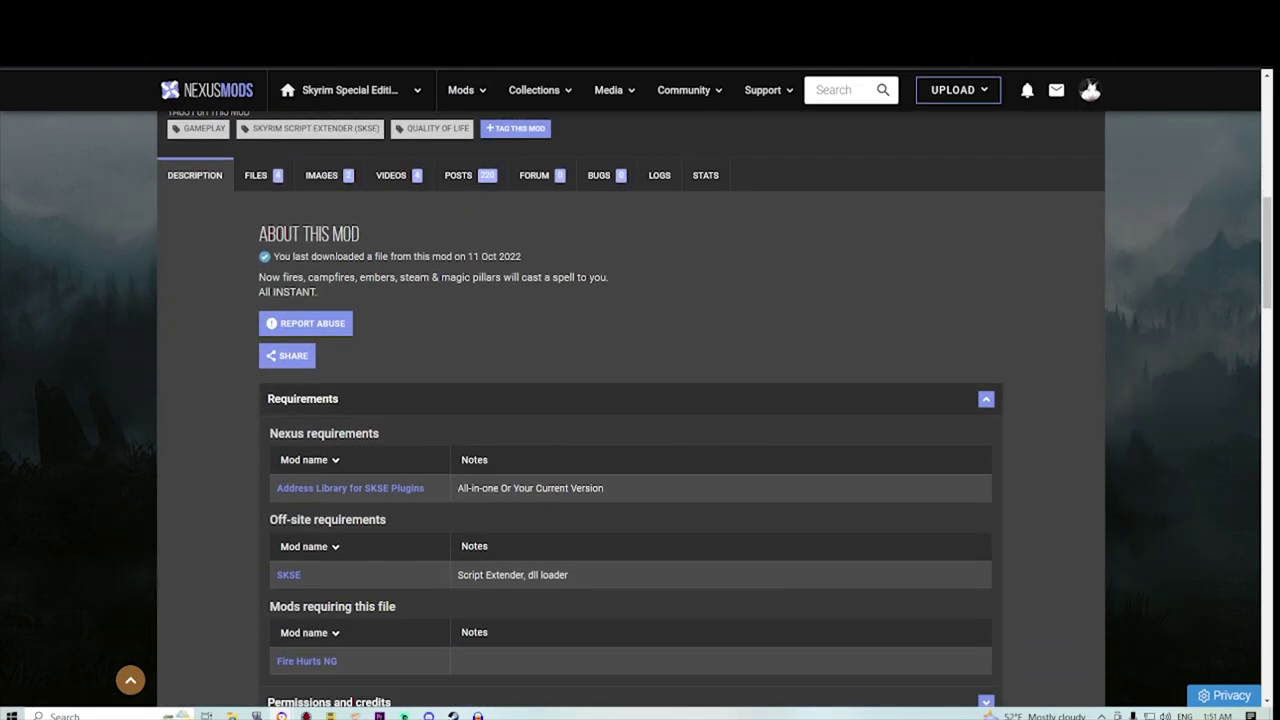
click(263, 175)
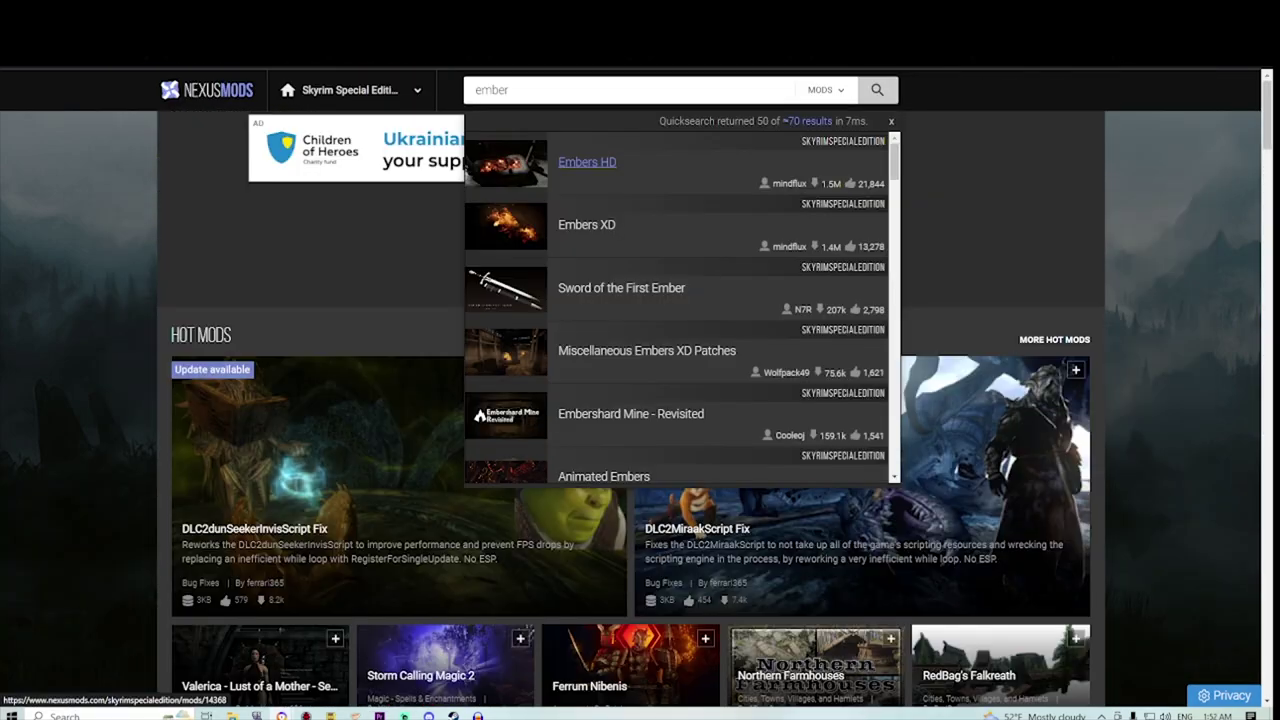
Step: Open Embers HD from the "ember" search results, check its requirements, and request the download of its file
click(586, 163)
scroll(630, 400, down, 5)
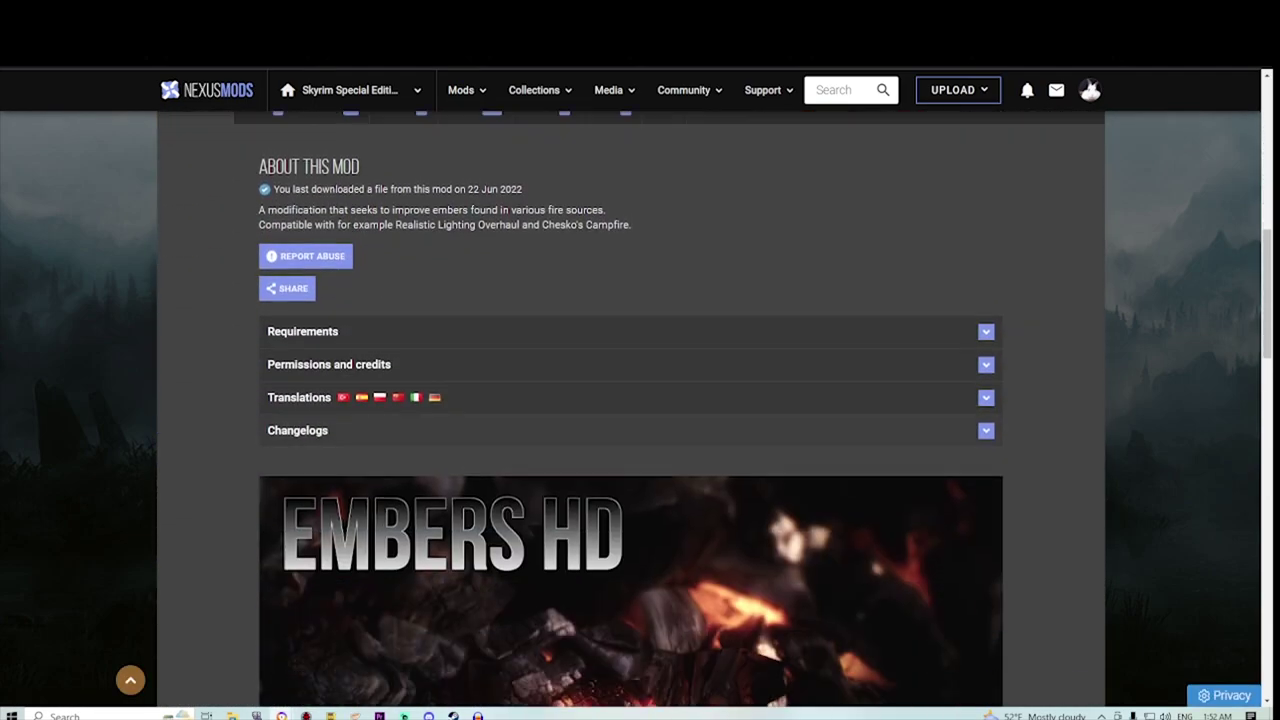
click(302, 331)
scroll(630, 330, up, 3)
click(256, 310)
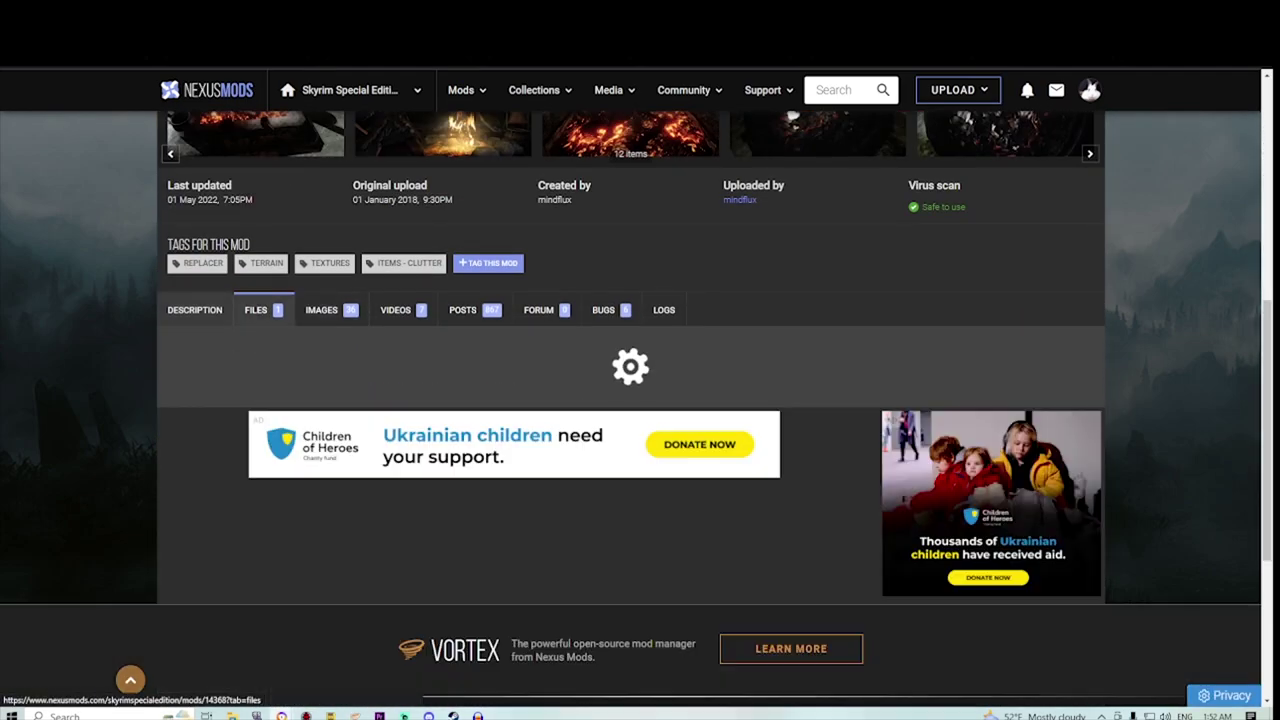
scroll(342, 485, down, 1)
click(489, 482)
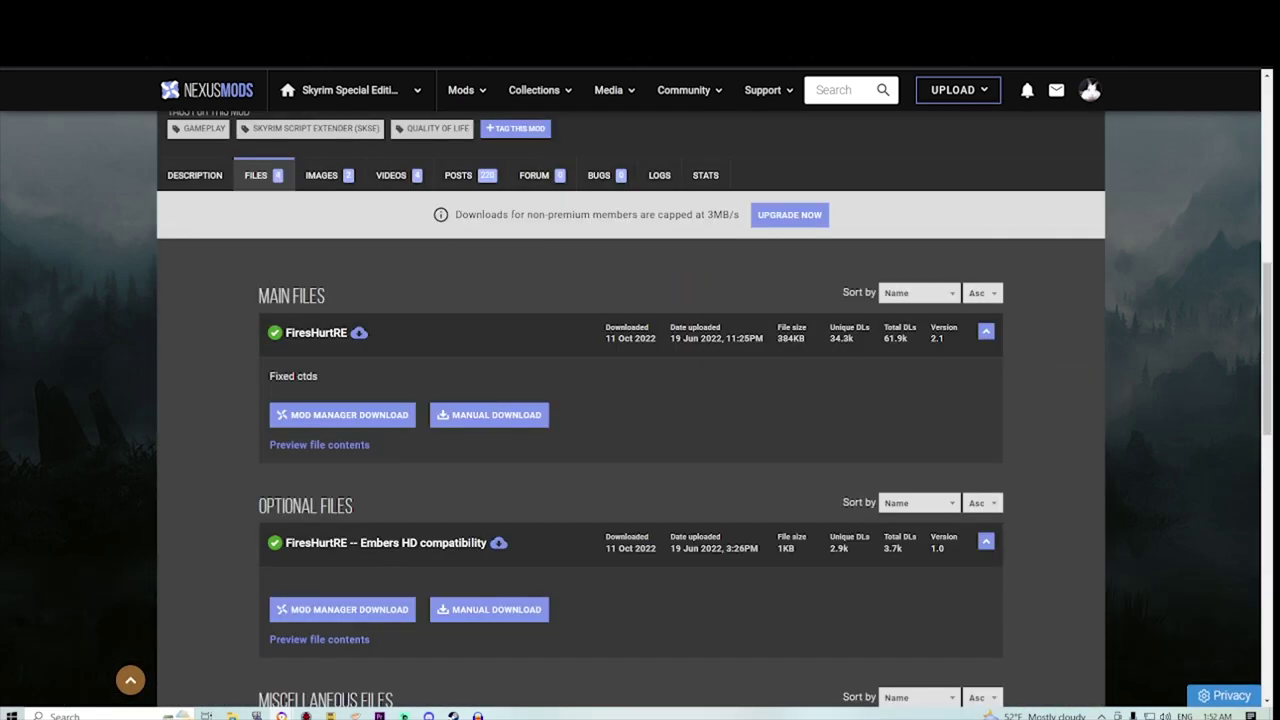
Step: Download the FiresHurtRE main file and its Embers HD compatibility file through the mod manager, accepting the requirements and downloading the existing file again
right_click(405, 612)
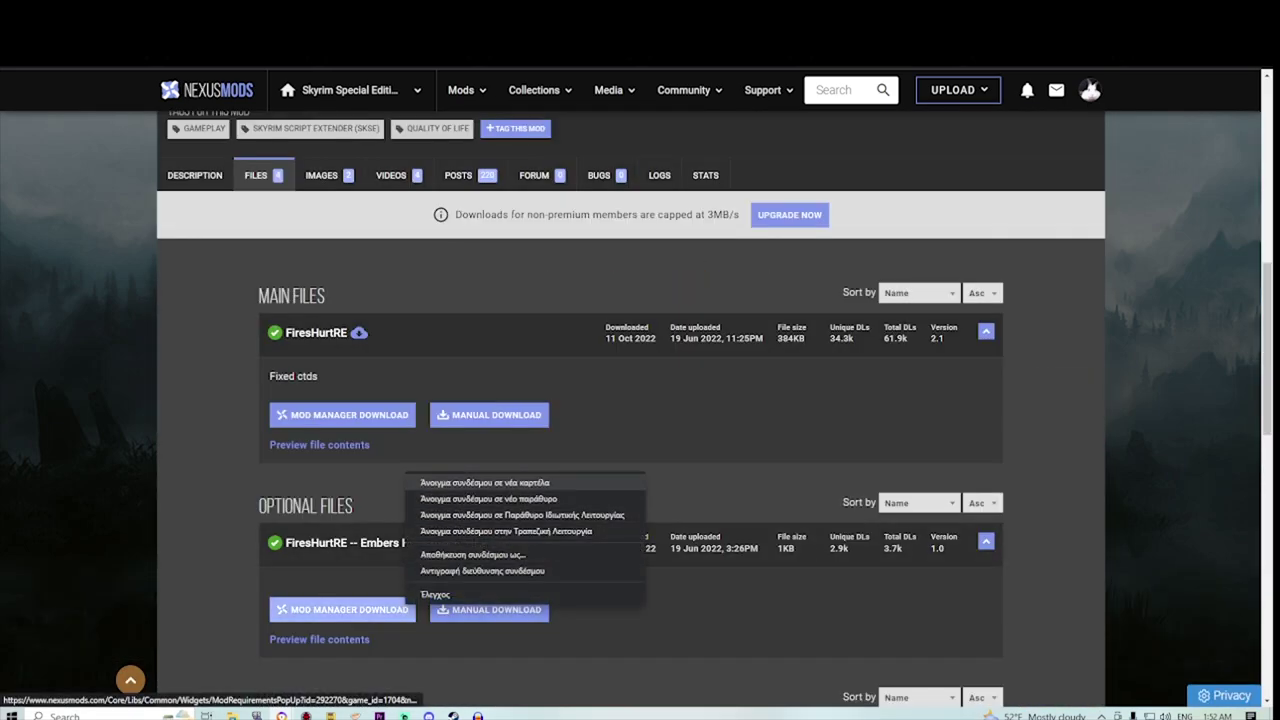
click(349, 414)
click(467, 457)
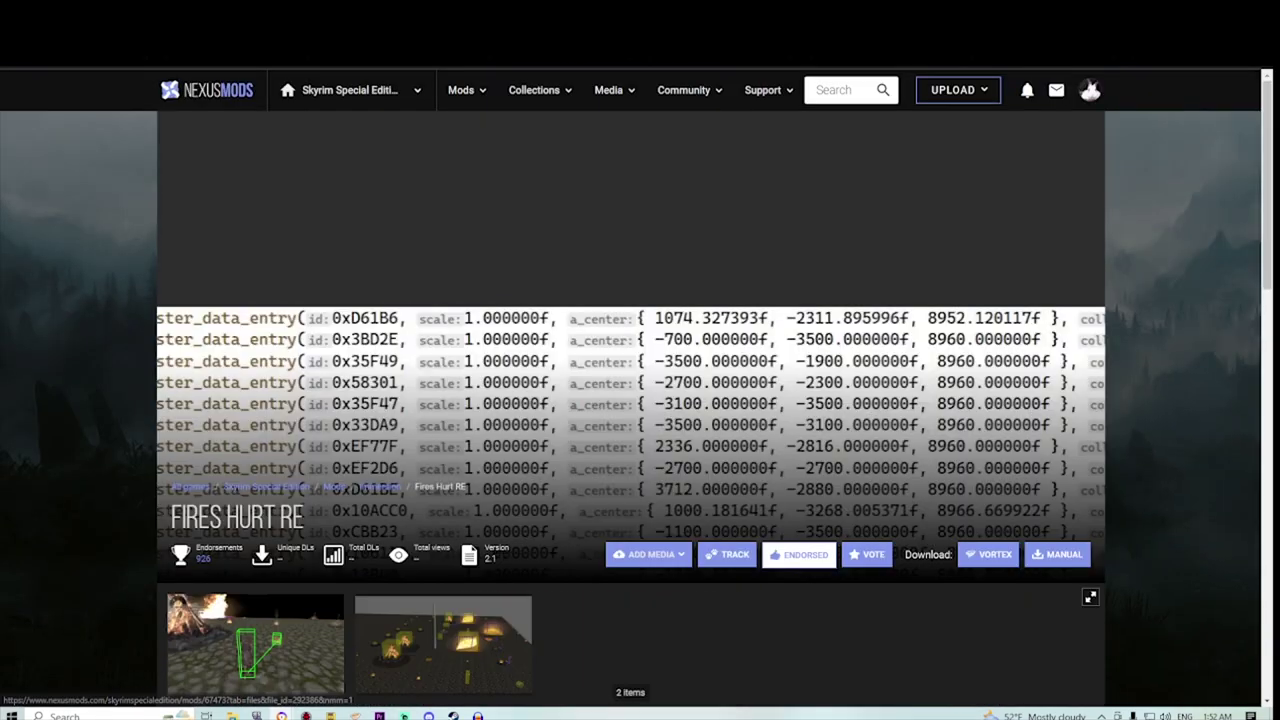
click(685, 493)
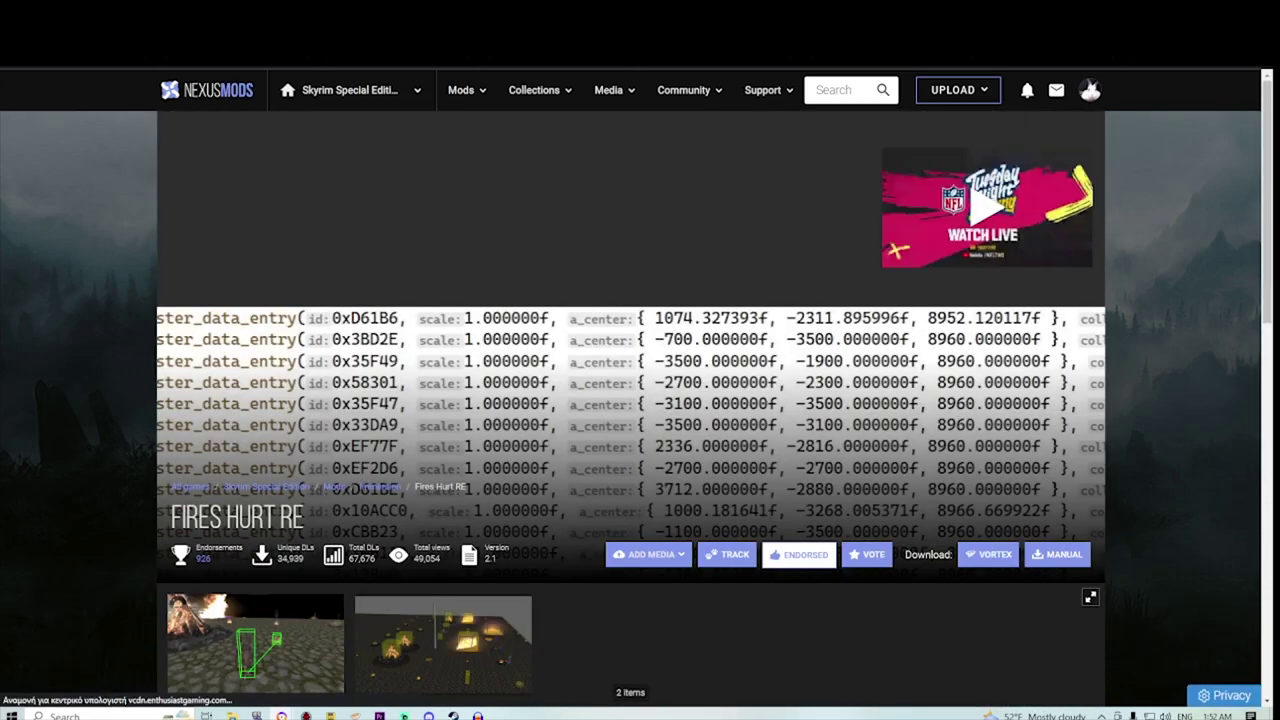
scroll(631, 400, down, 9)
click(463, 420)
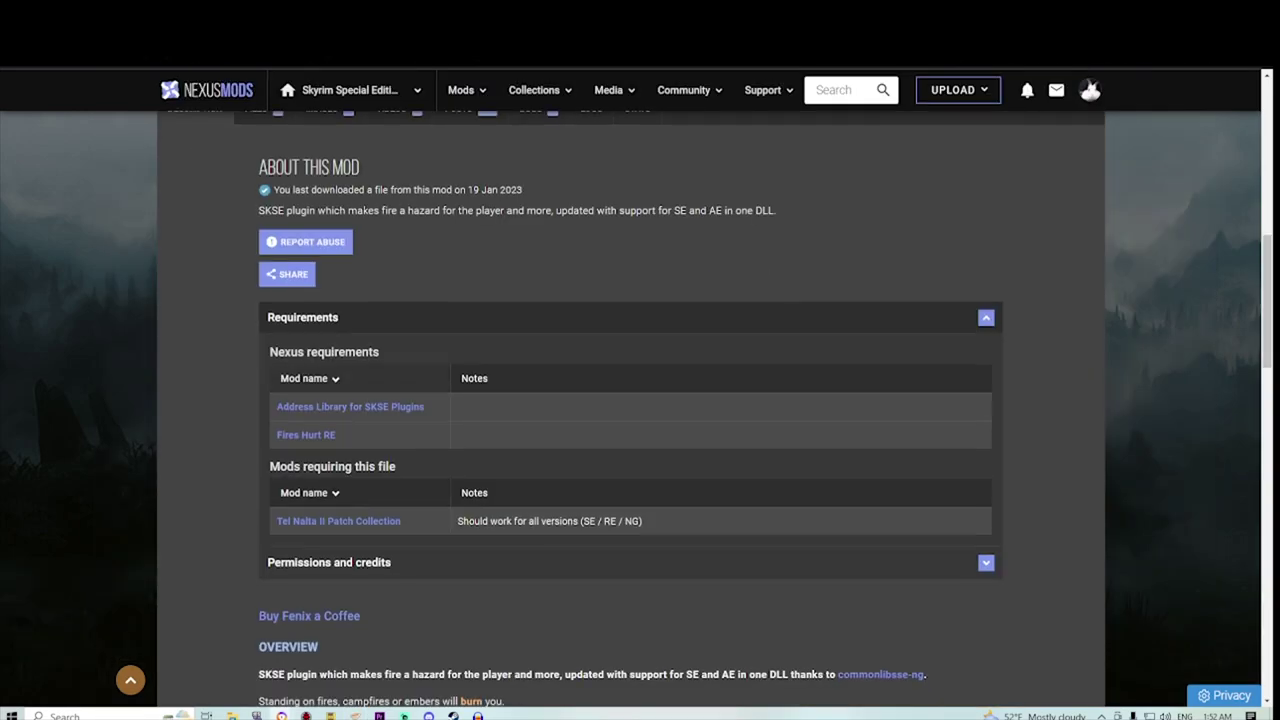
scroll(630, 410, up, 5)
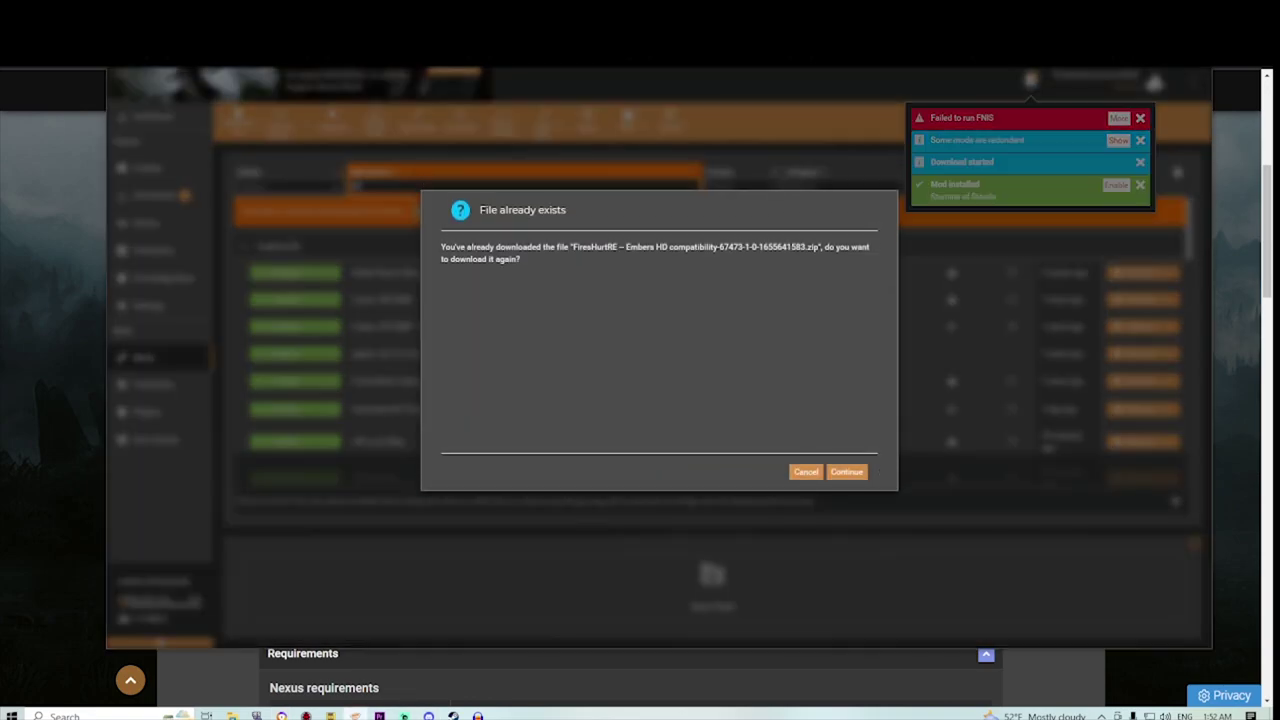
click(846, 472)
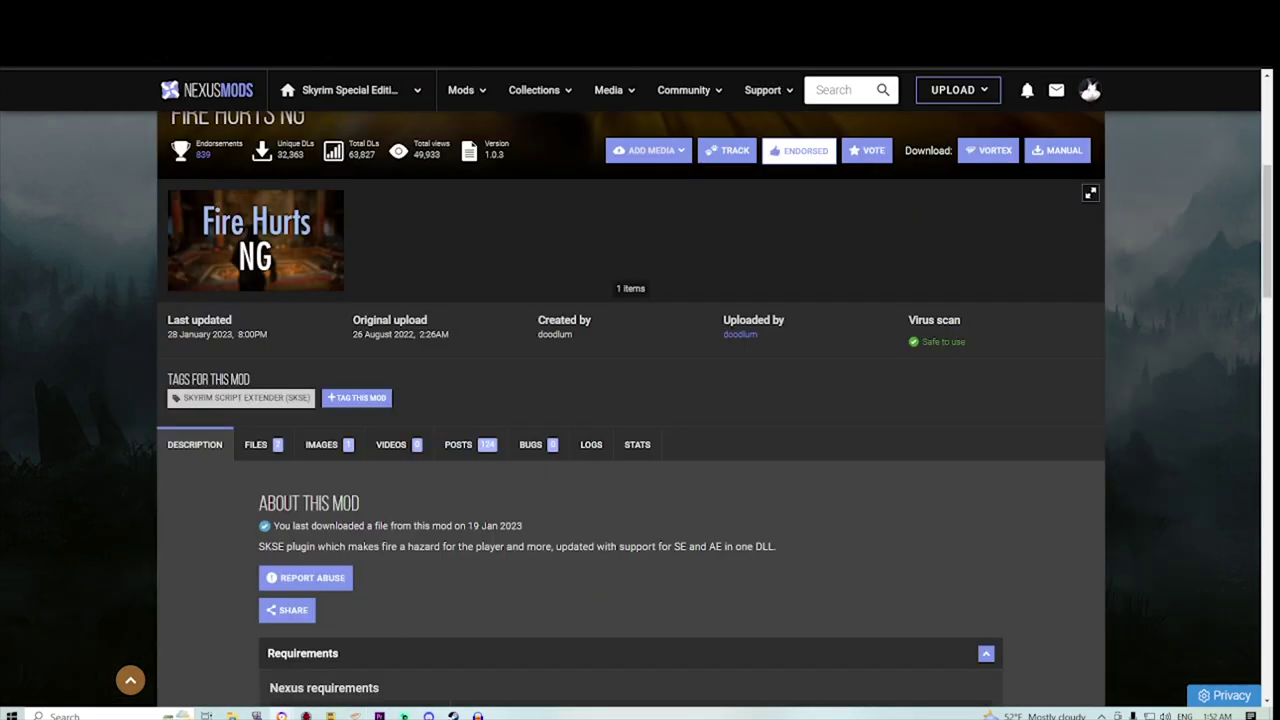
Step: Review the Fire Hurts NG description, compatibility notes and files, and request its version 1.0.3 main file through the mod manager
scroll(475, 522, down, 6)
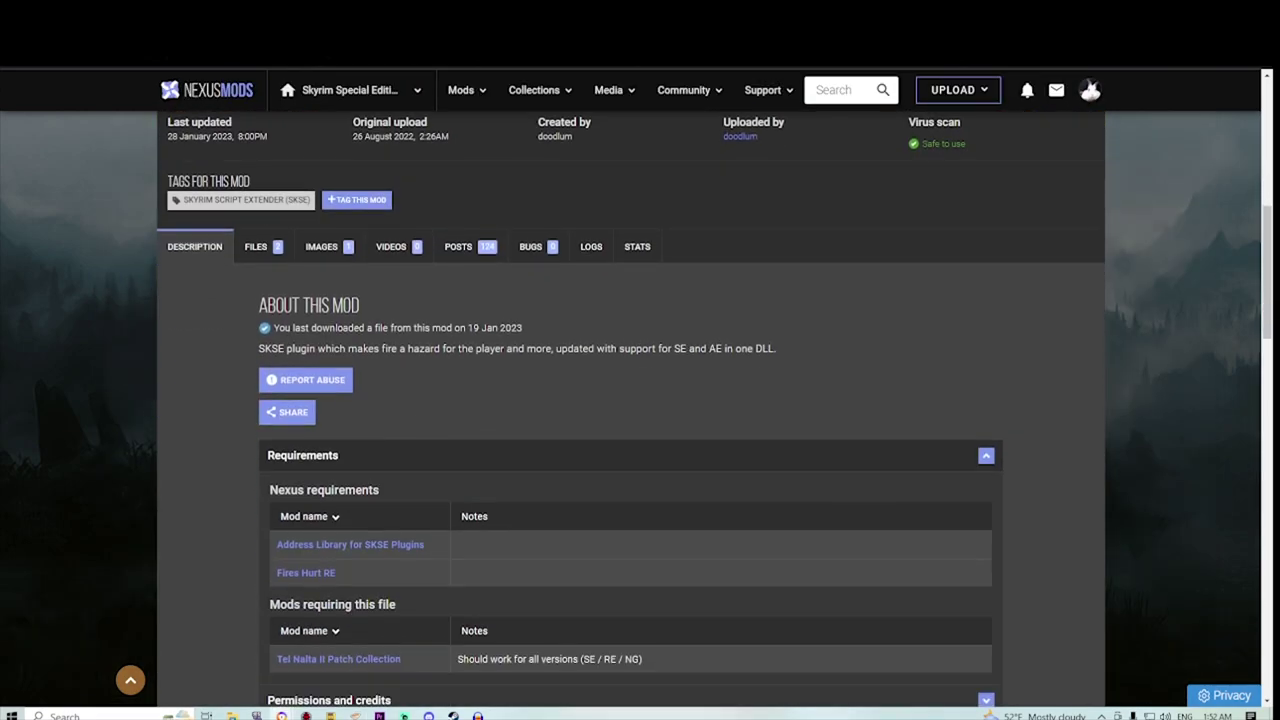
scroll(630, 410, down, 4)
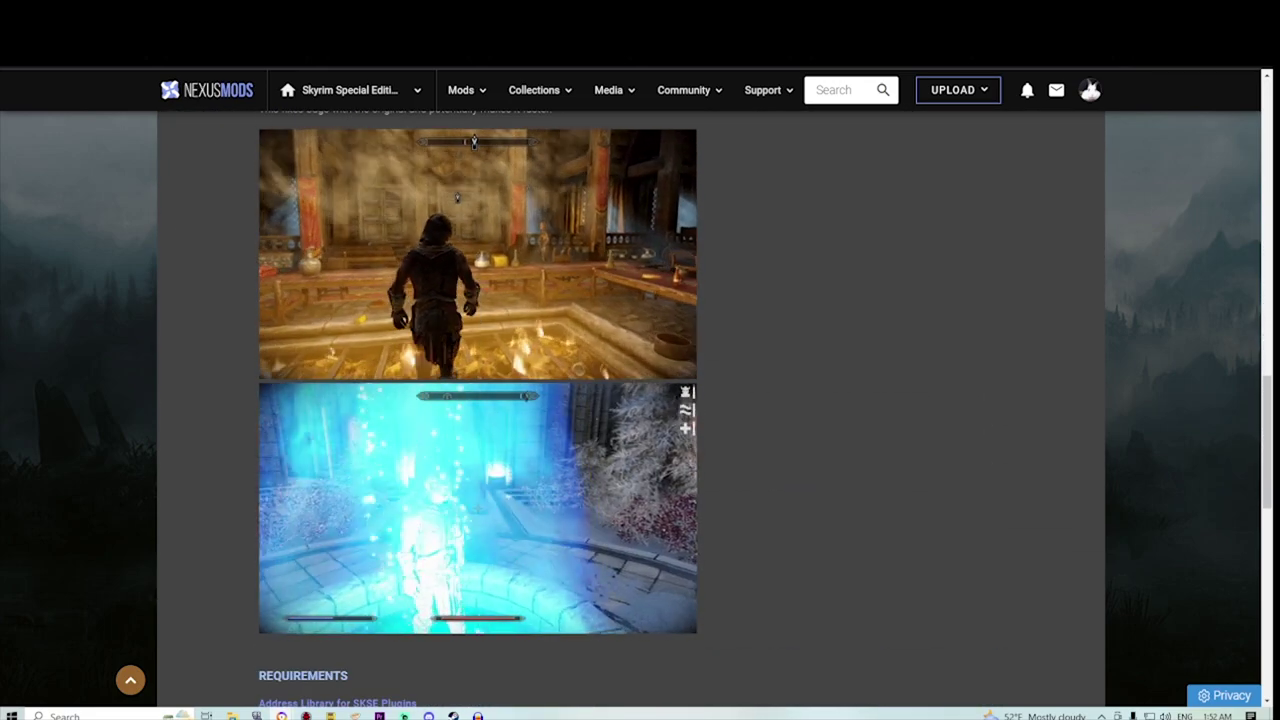
scroll(474, 141, down, 6)
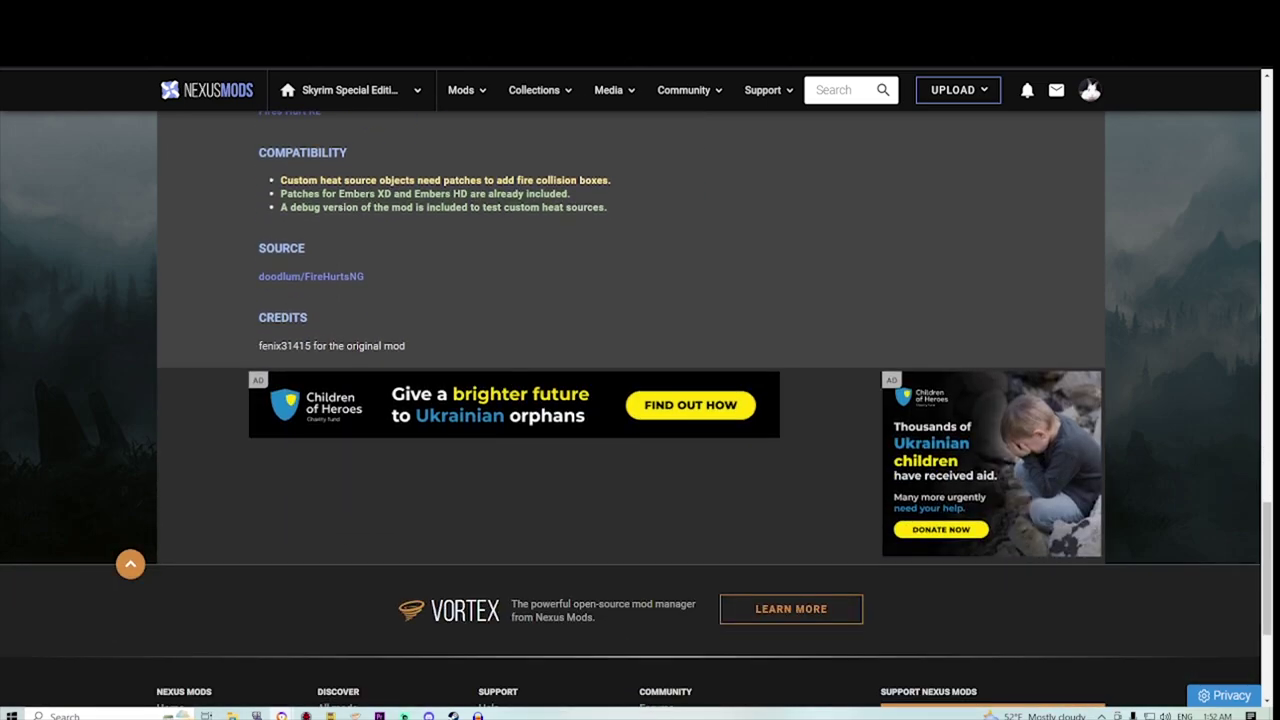
scroll(455, 122, up, 5)
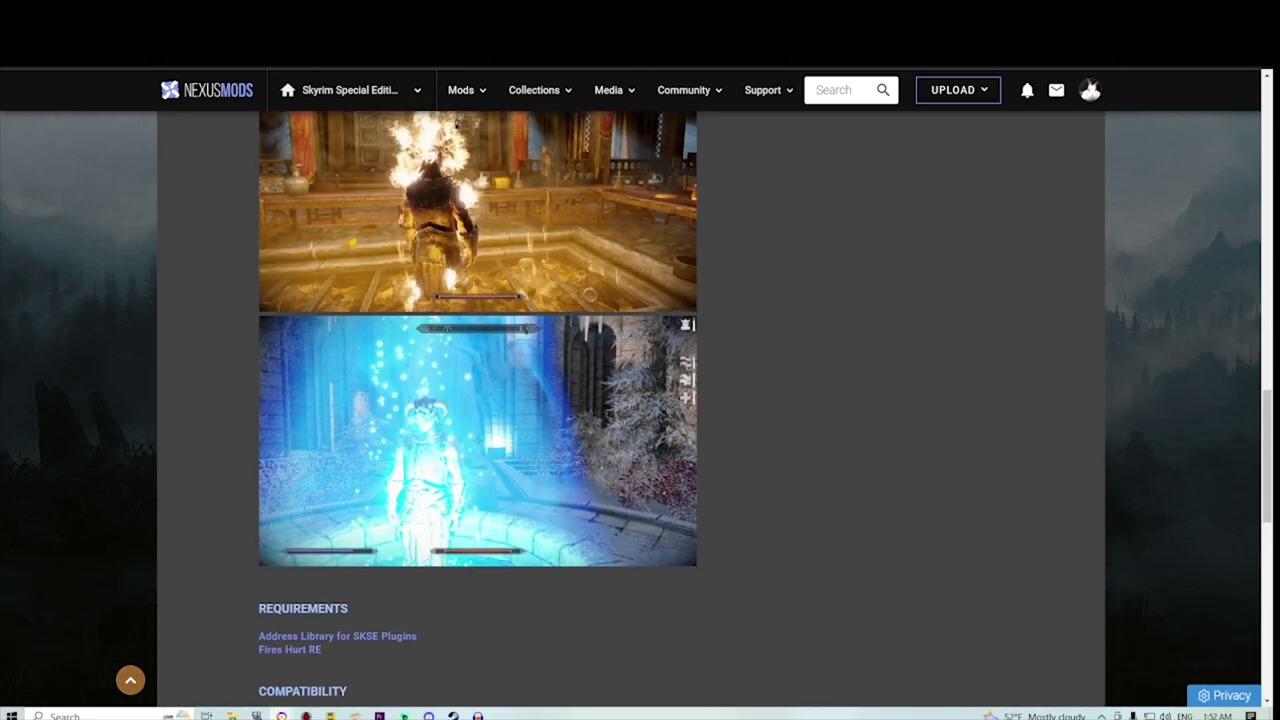
scroll(457, 123, up, 6)
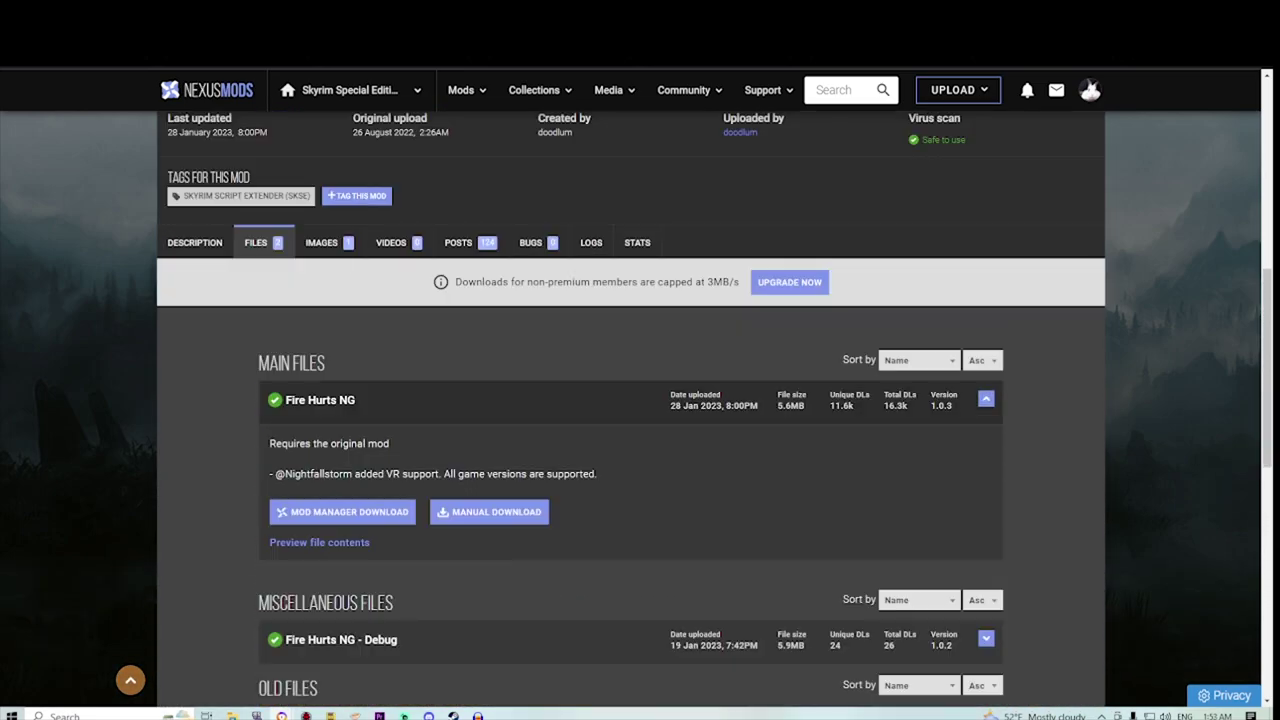
scroll(640, 400, down, 1)
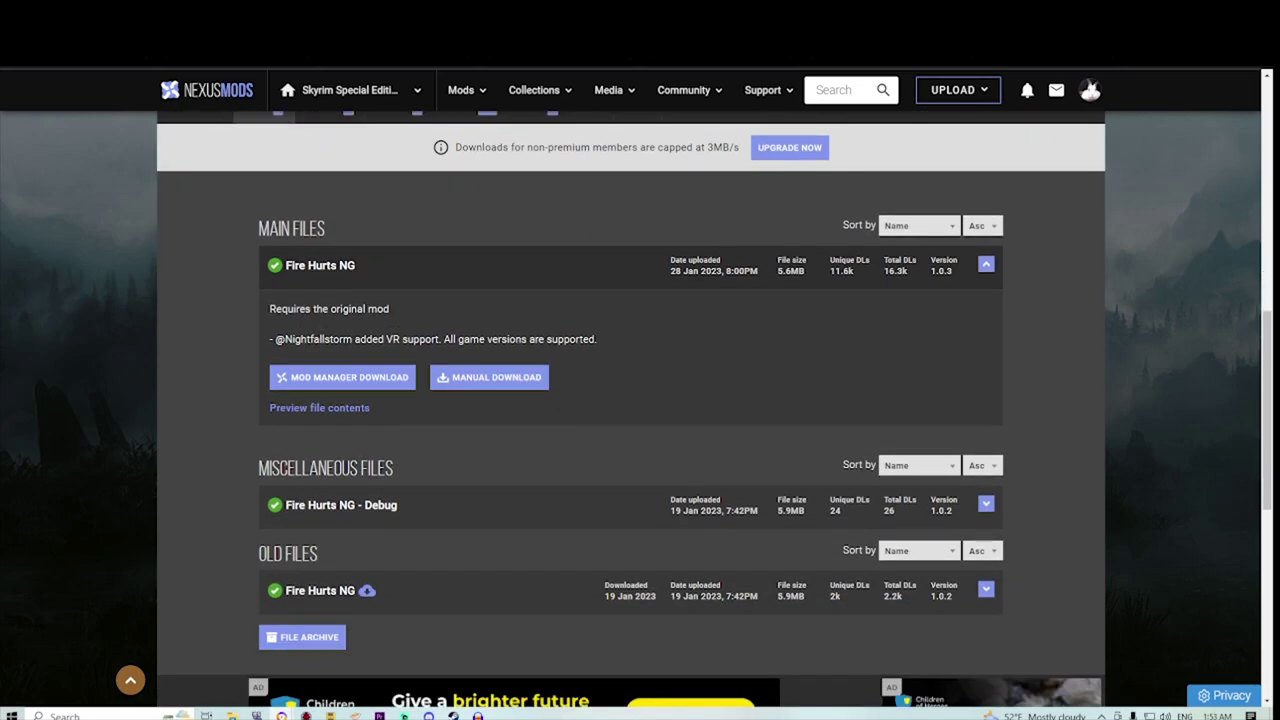
scroll(640, 400, up, 3)
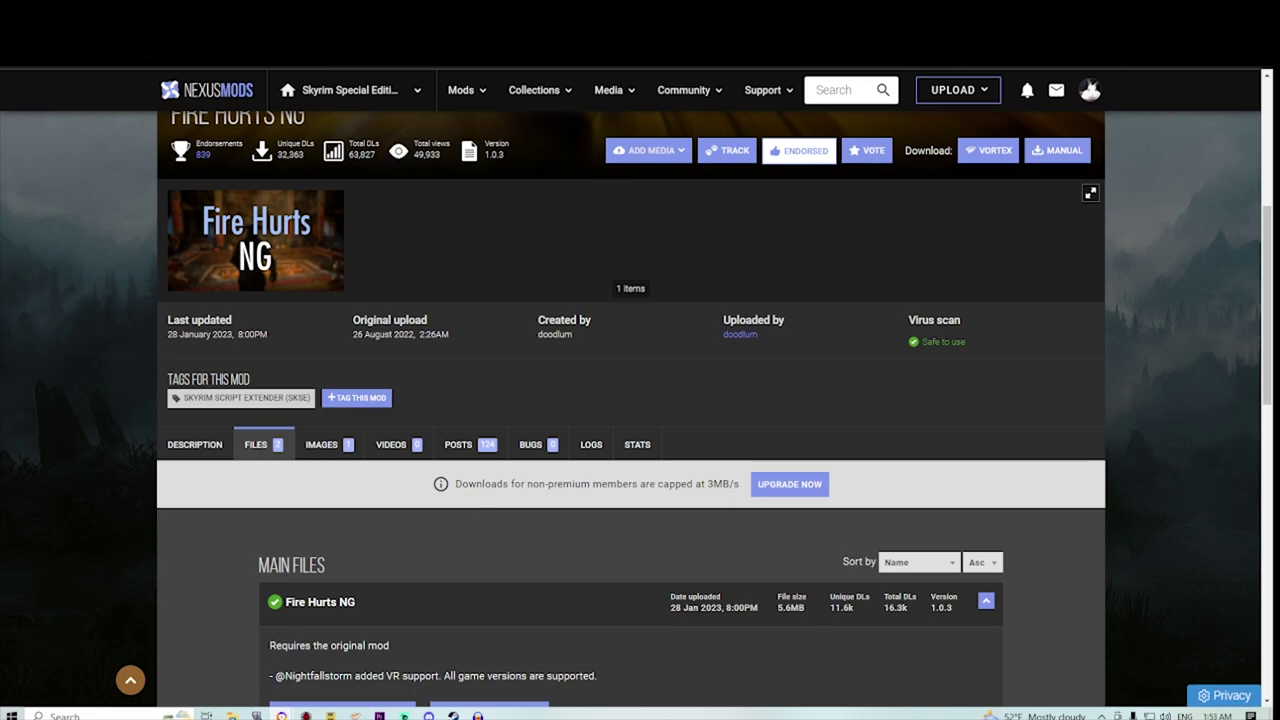
scroll(342, 580, down, 1)
click(342, 580)
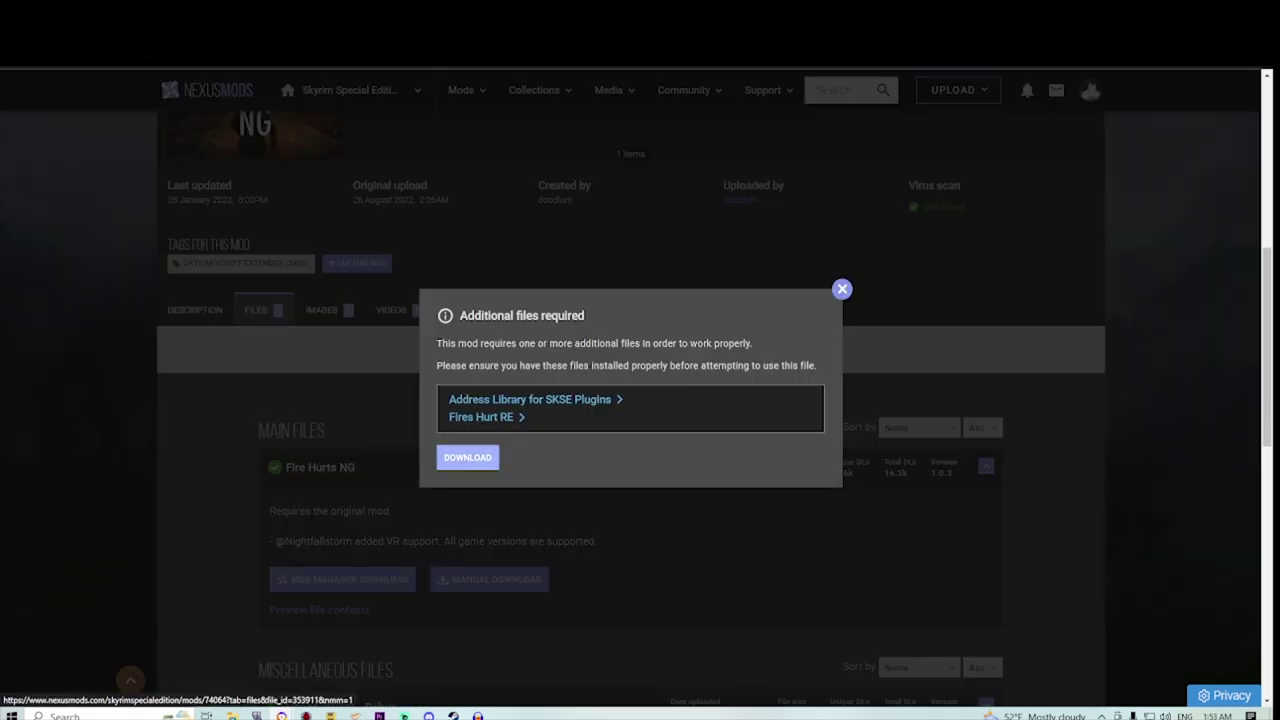
Step: Download the Fire Hurts NG main file for the mod manager using the free slow download
click(467, 457)
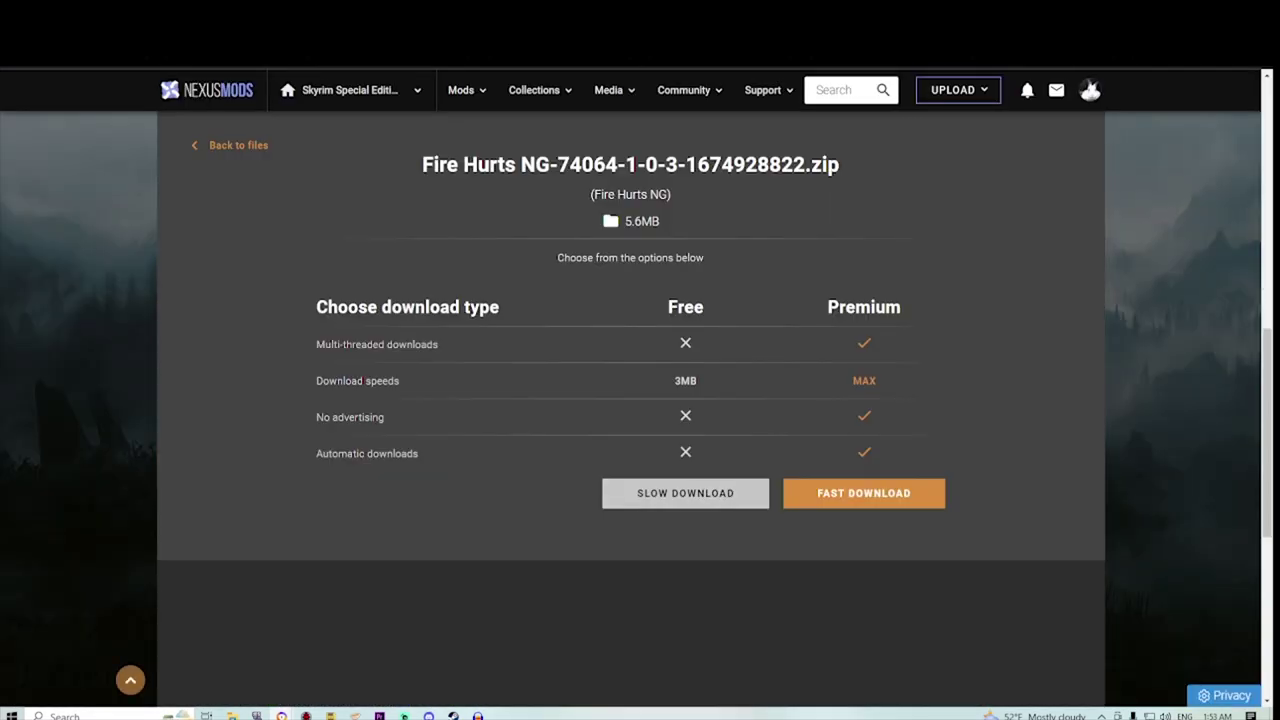
click(686, 493)
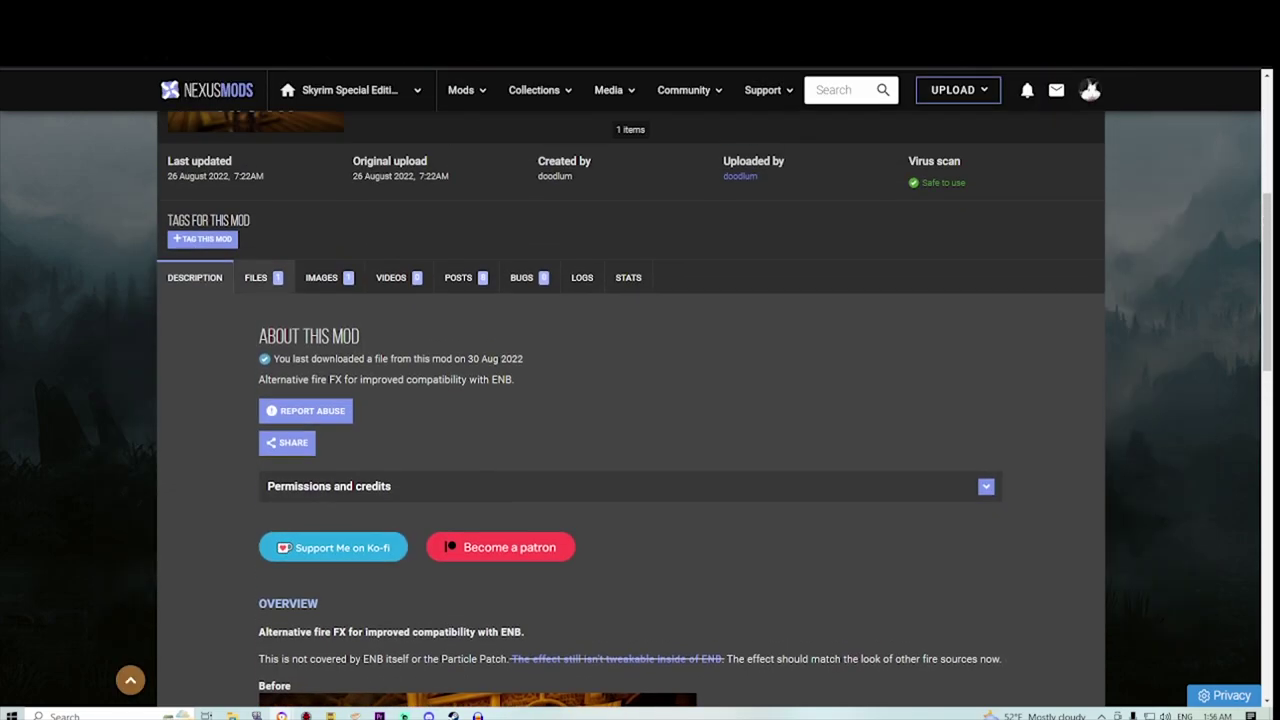
Step: Download the Alternative Fire FX main file for the mod manager using the free slow download
click(256, 277)
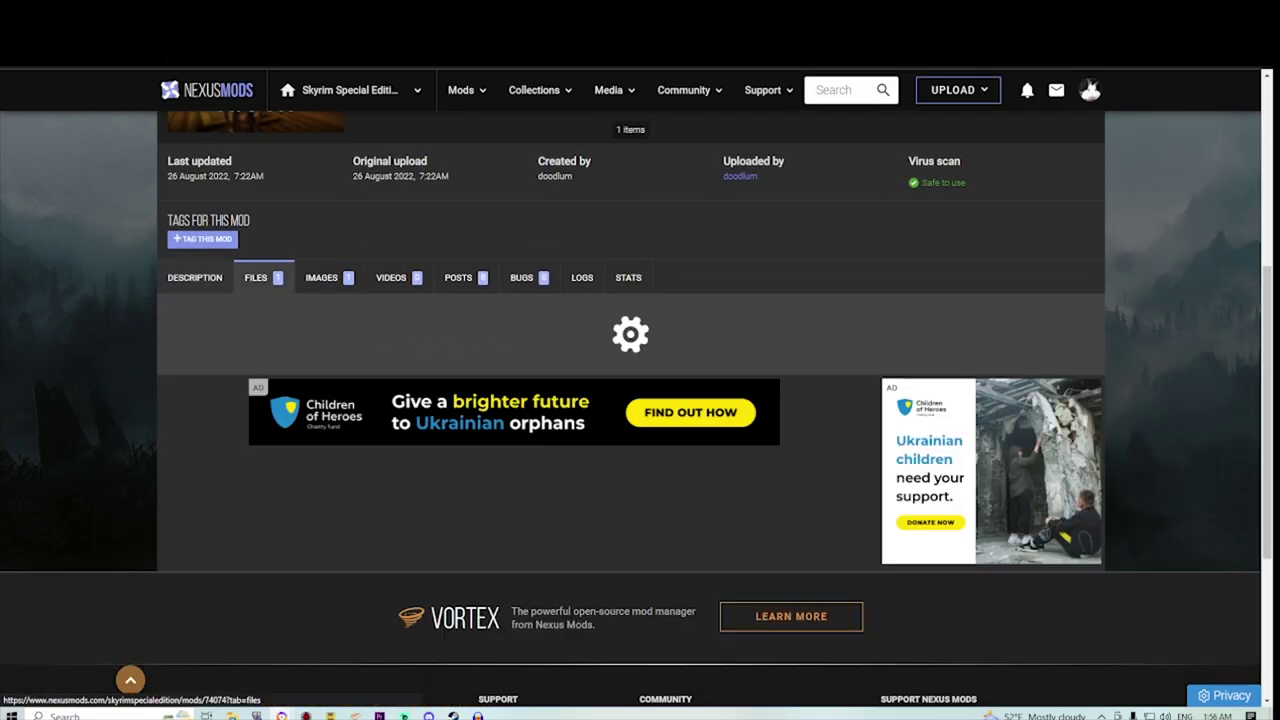
click(342, 501)
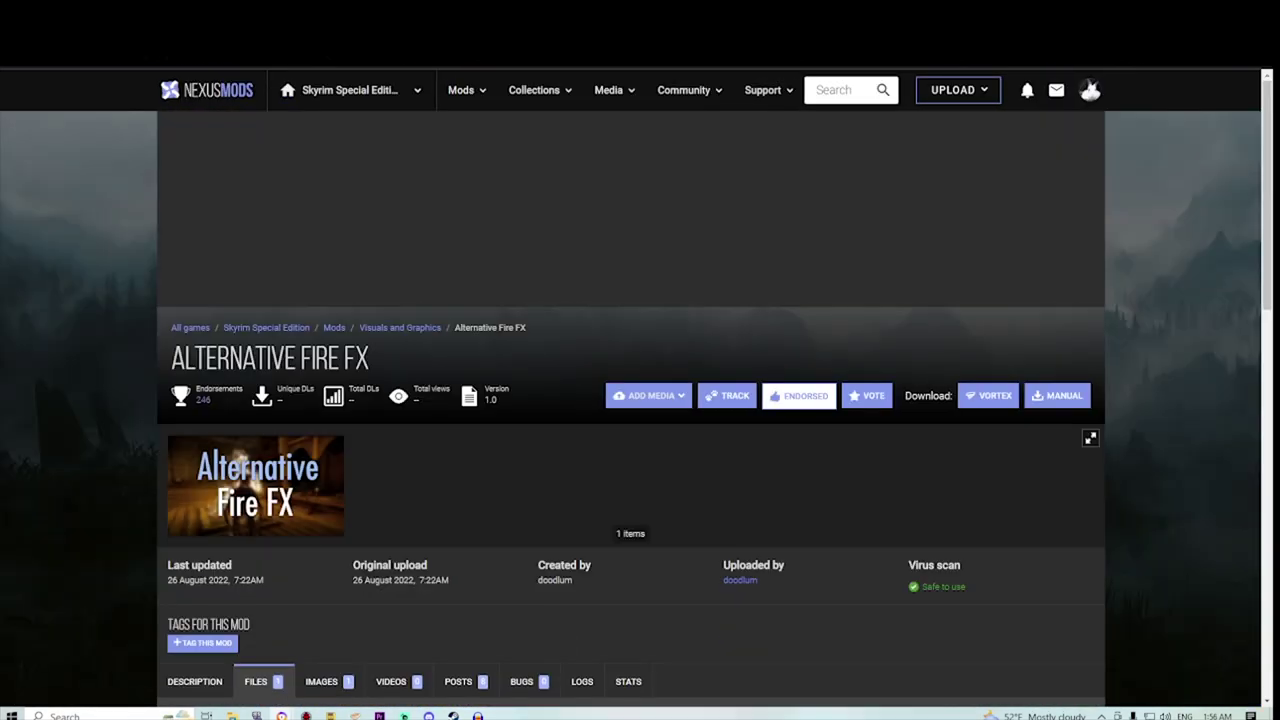
click(686, 492)
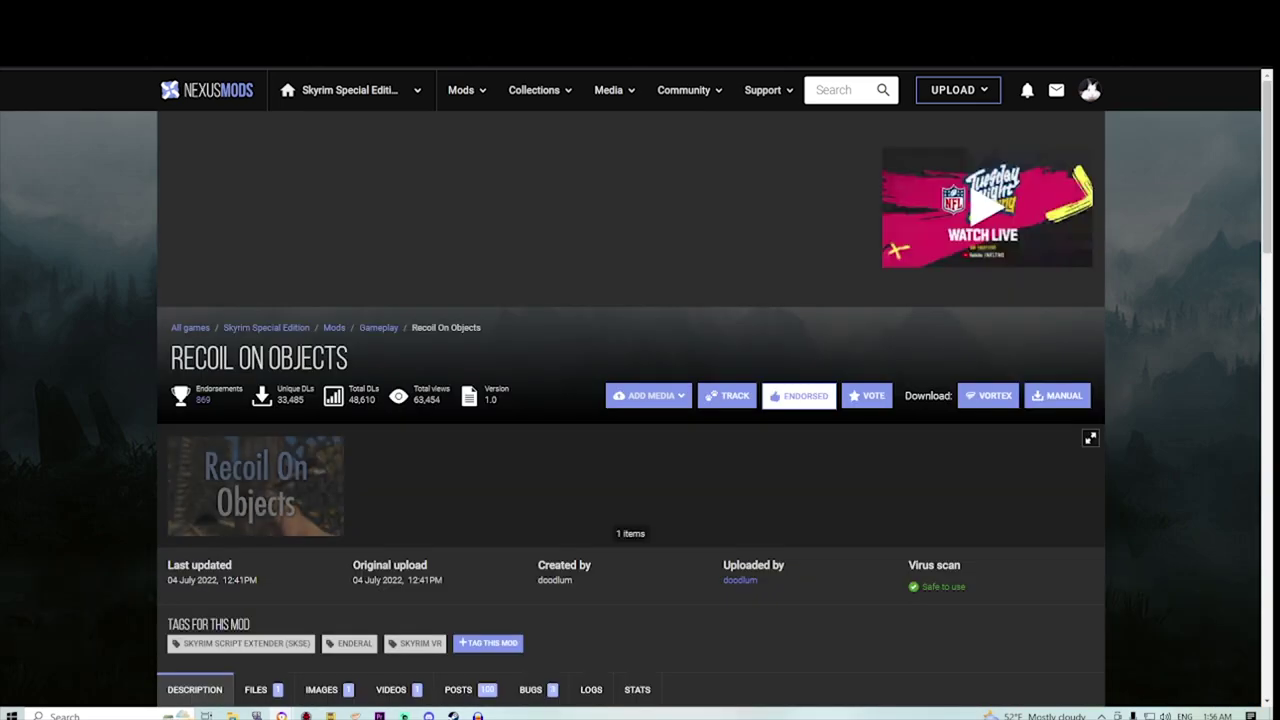
Step: Open the files of the Recoil On Objects mod and start its mod manager download
scroll(630, 400, down, 4)
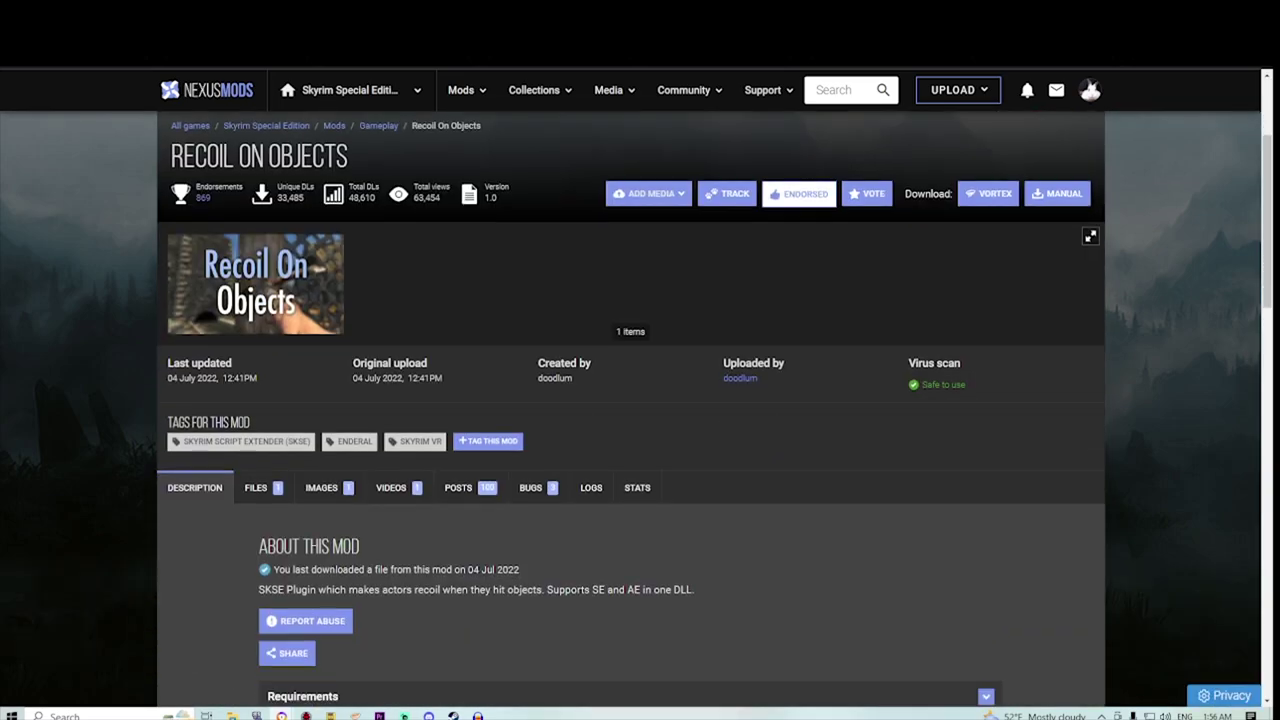
click(350, 494)
click(256, 285)
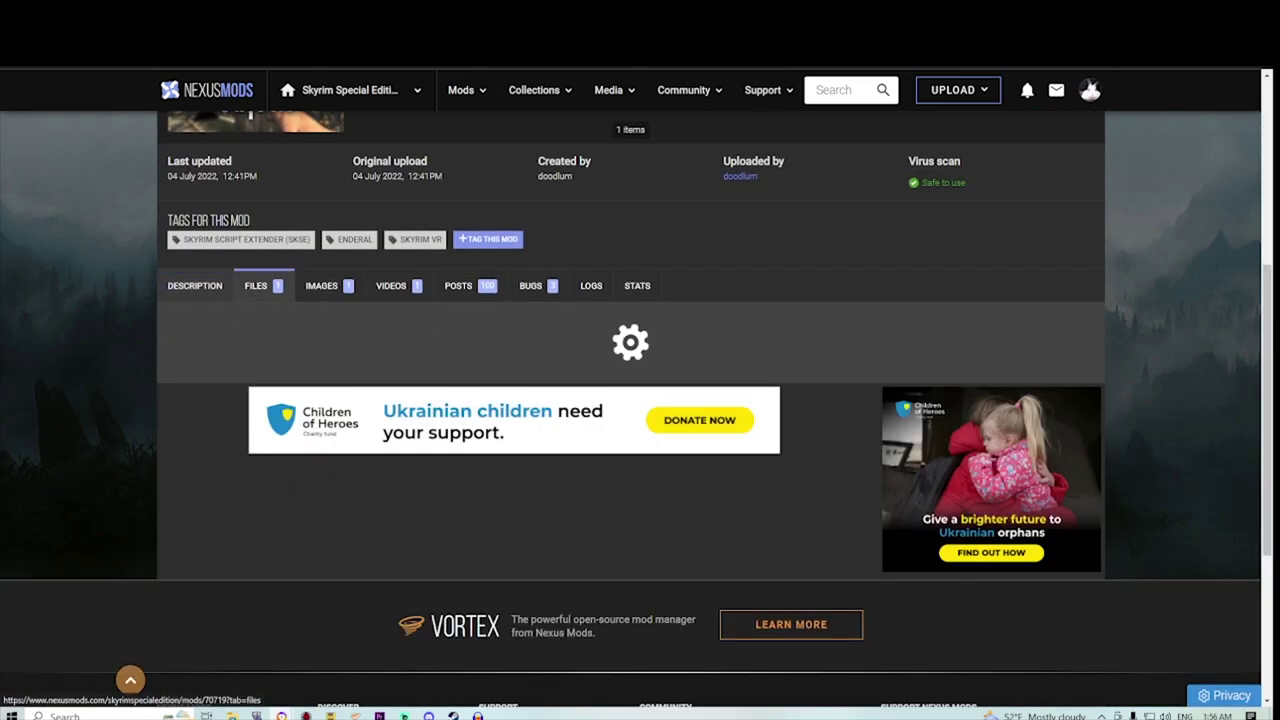
click(342, 510)
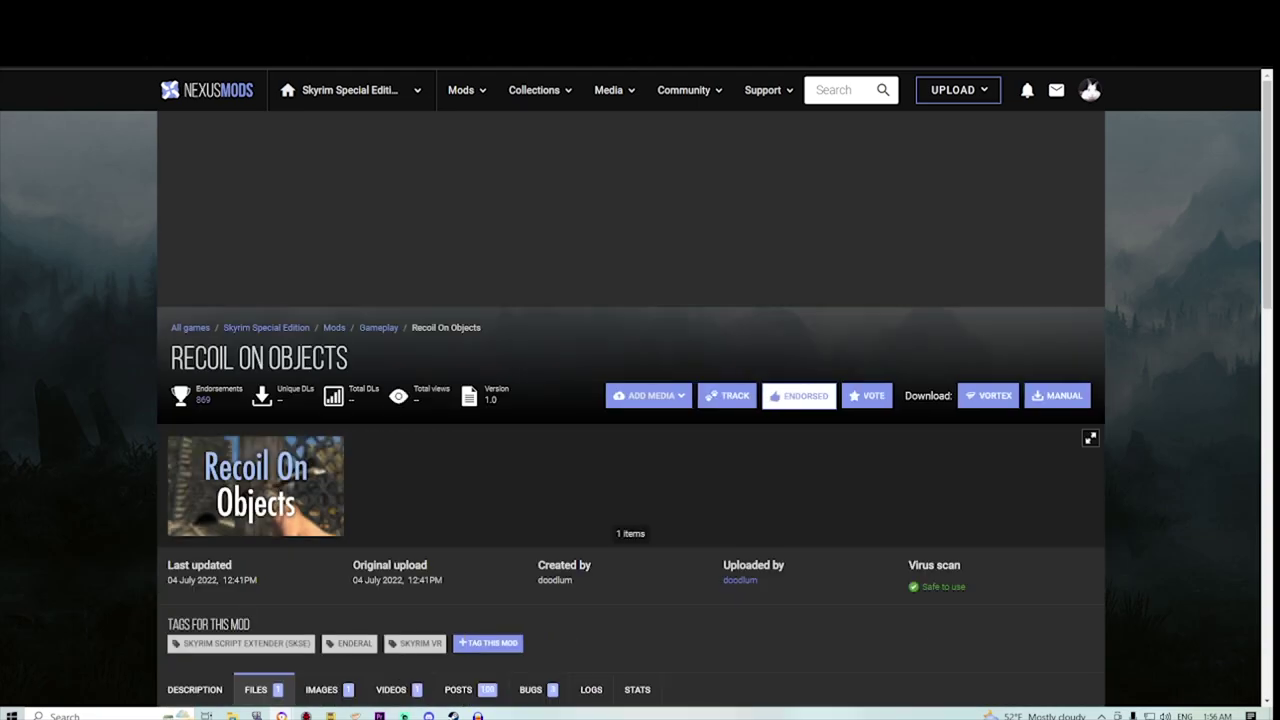
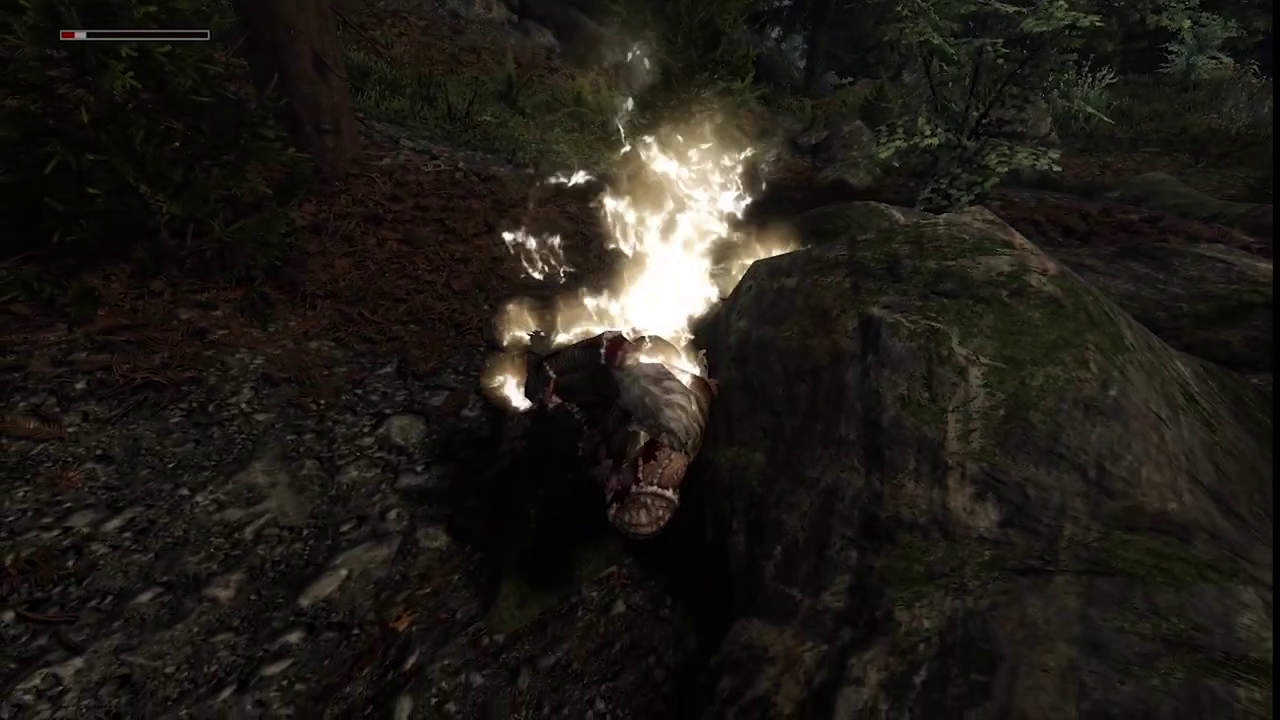
Step: Show the ENB weather window to view the current weather data and hide it again
key(grave)
key(grave)
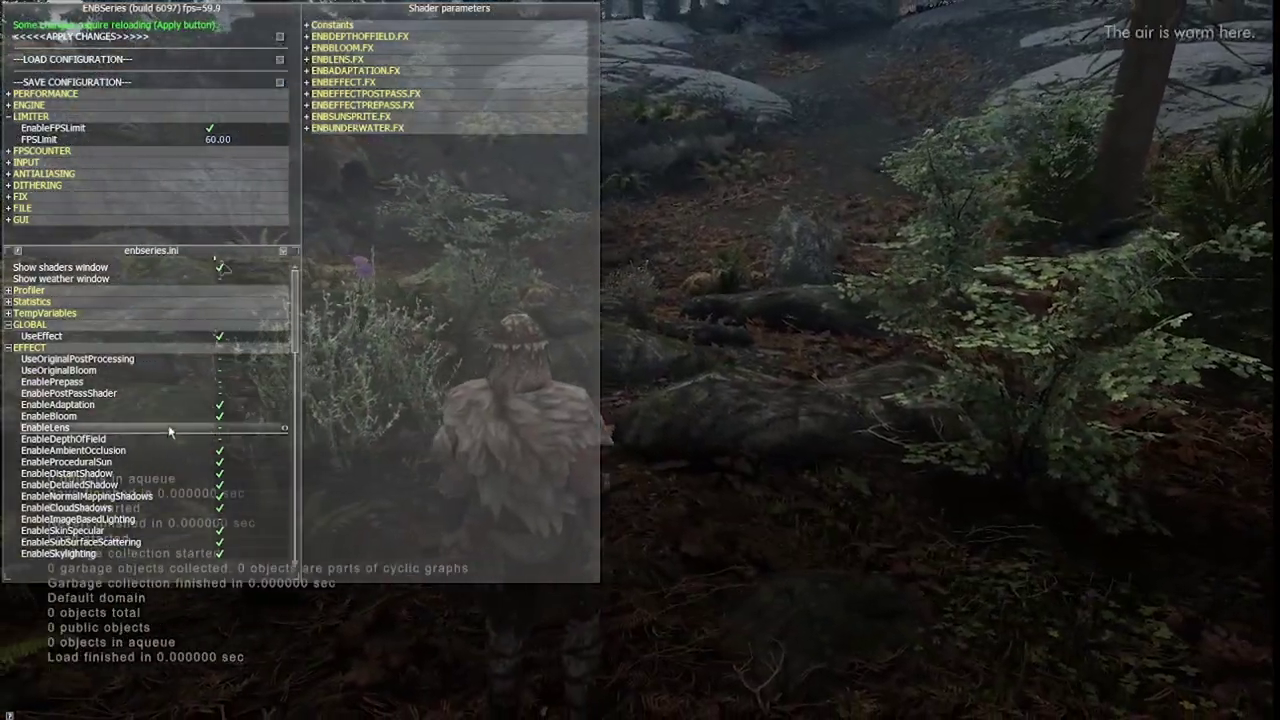
click(235, 278)
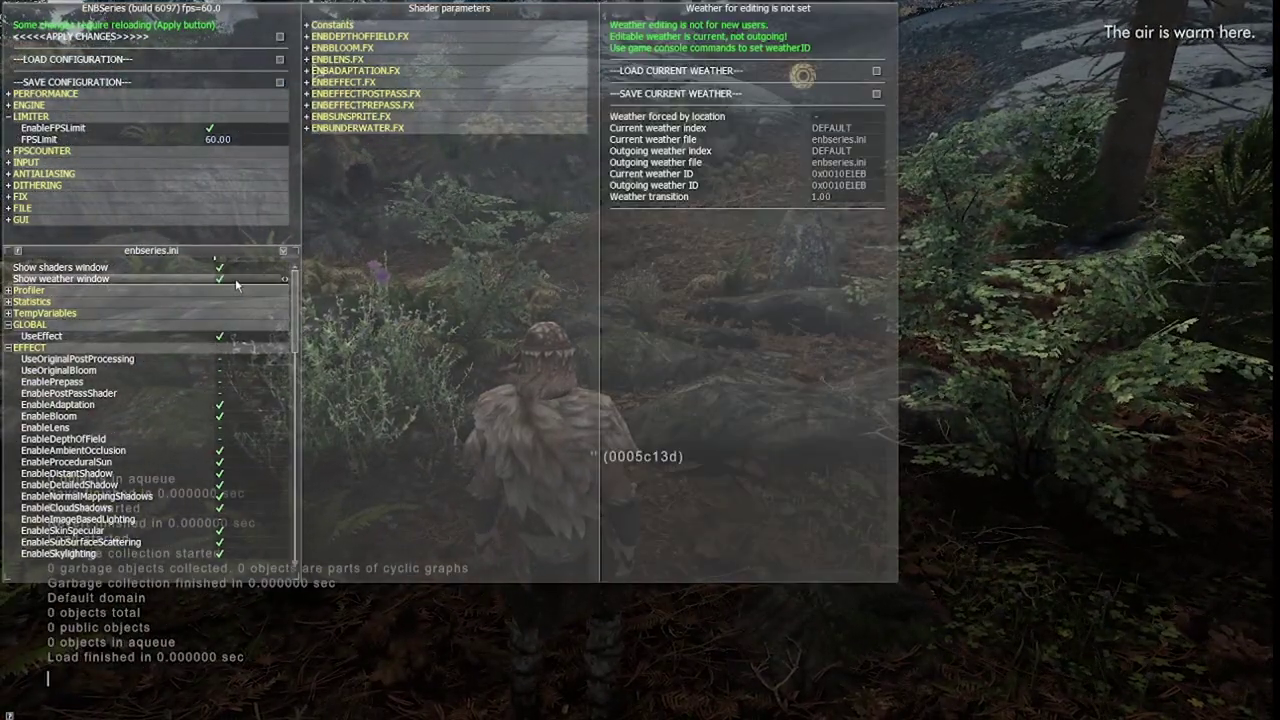
click(235, 278)
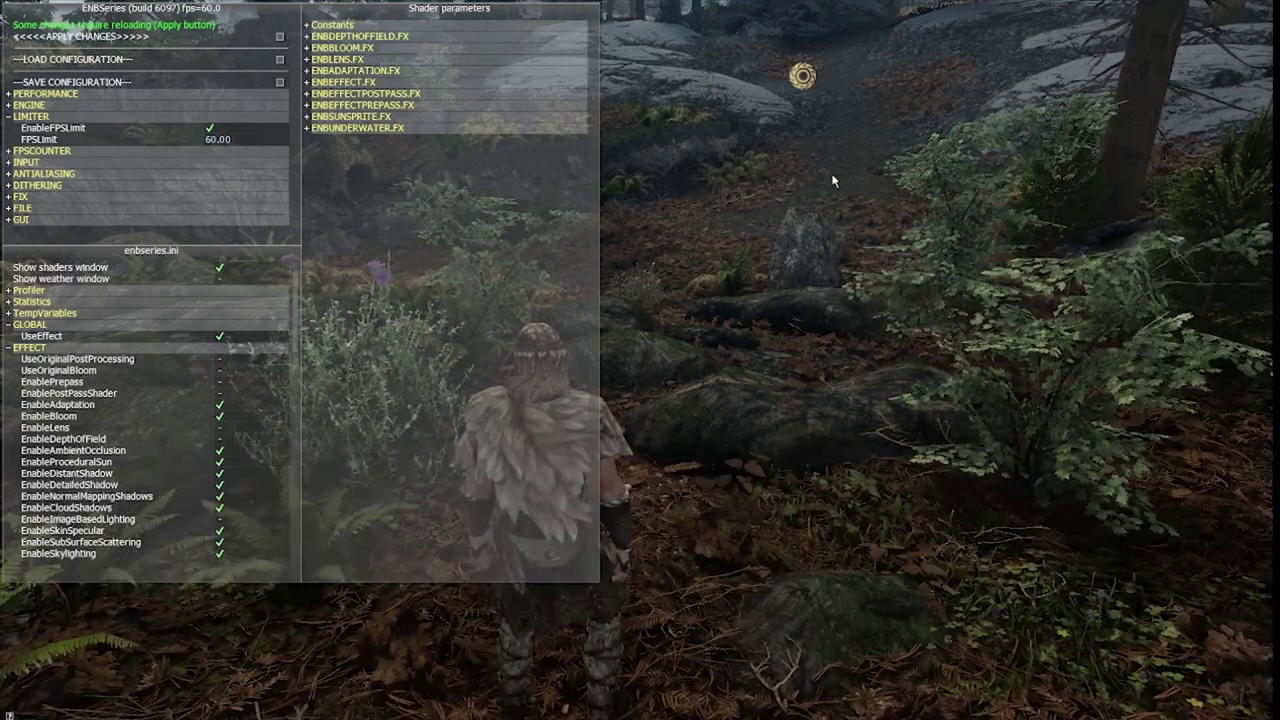
Step: Close the ENB settings and move the character to Whiterun with the console command coc whiterun
key(shift+Return)
key(grave)
text(coc whiterun)
key(Return)
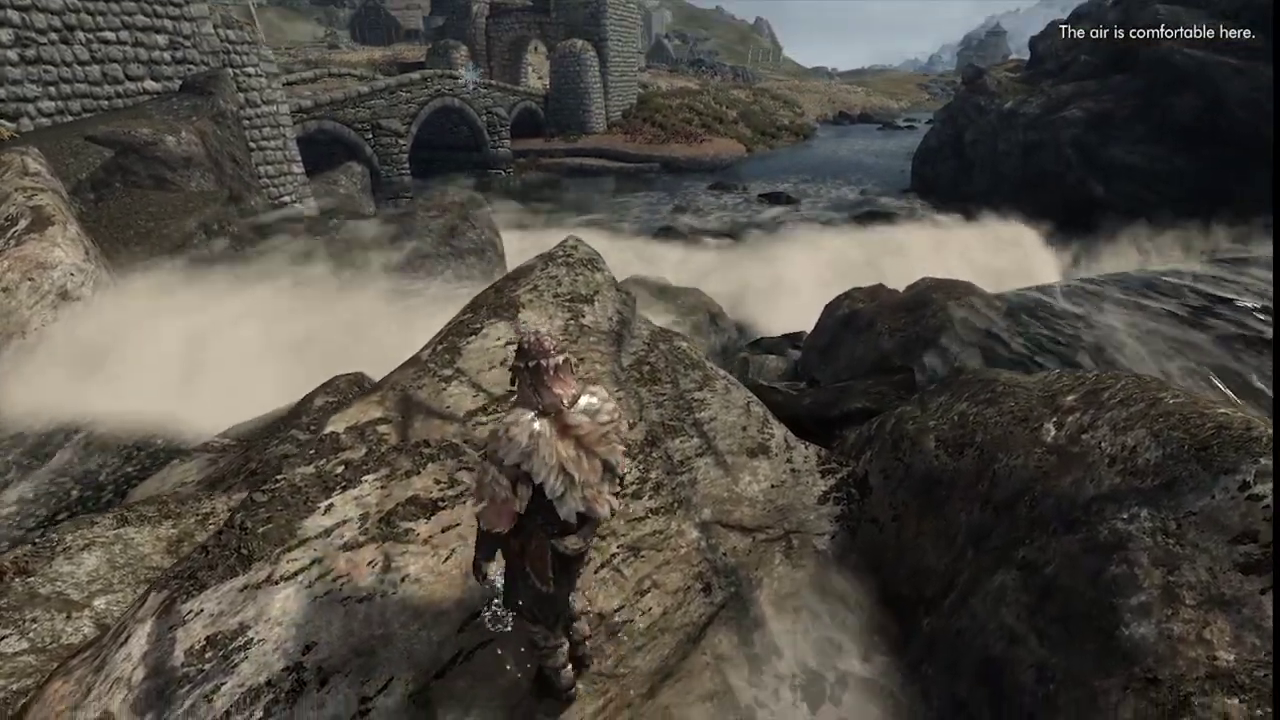
key(w)
key(a)
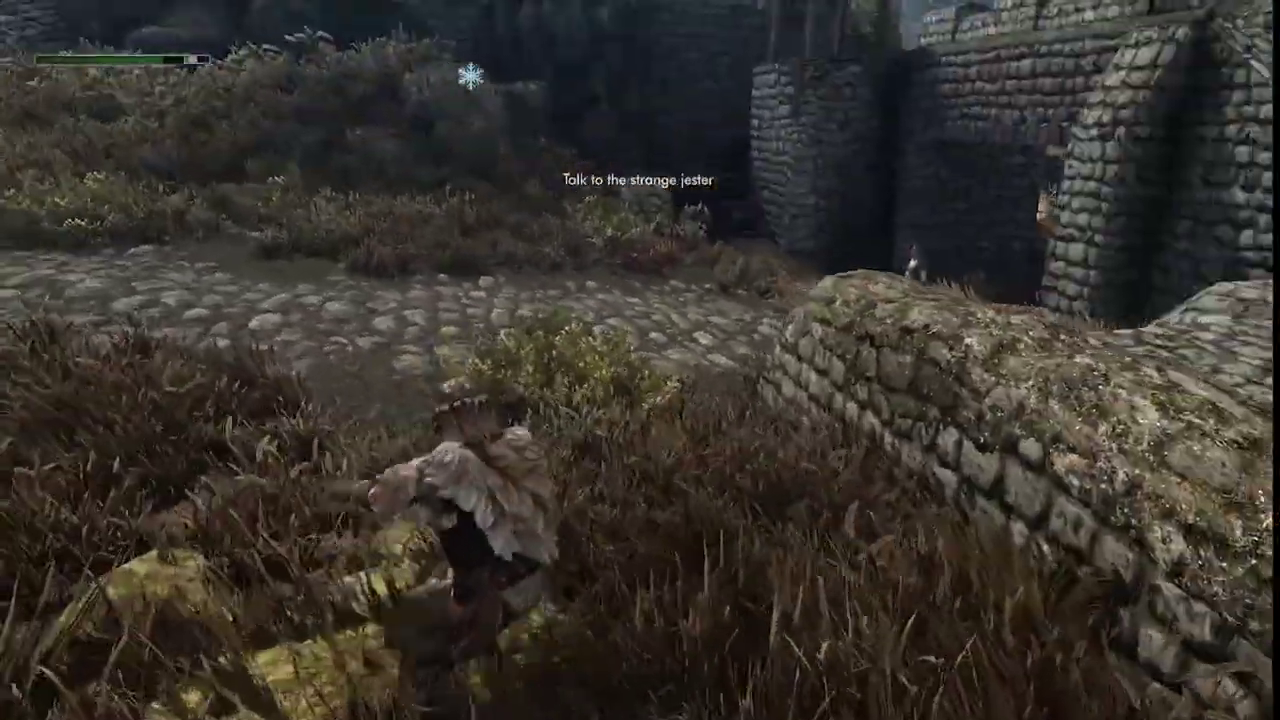
key(w)
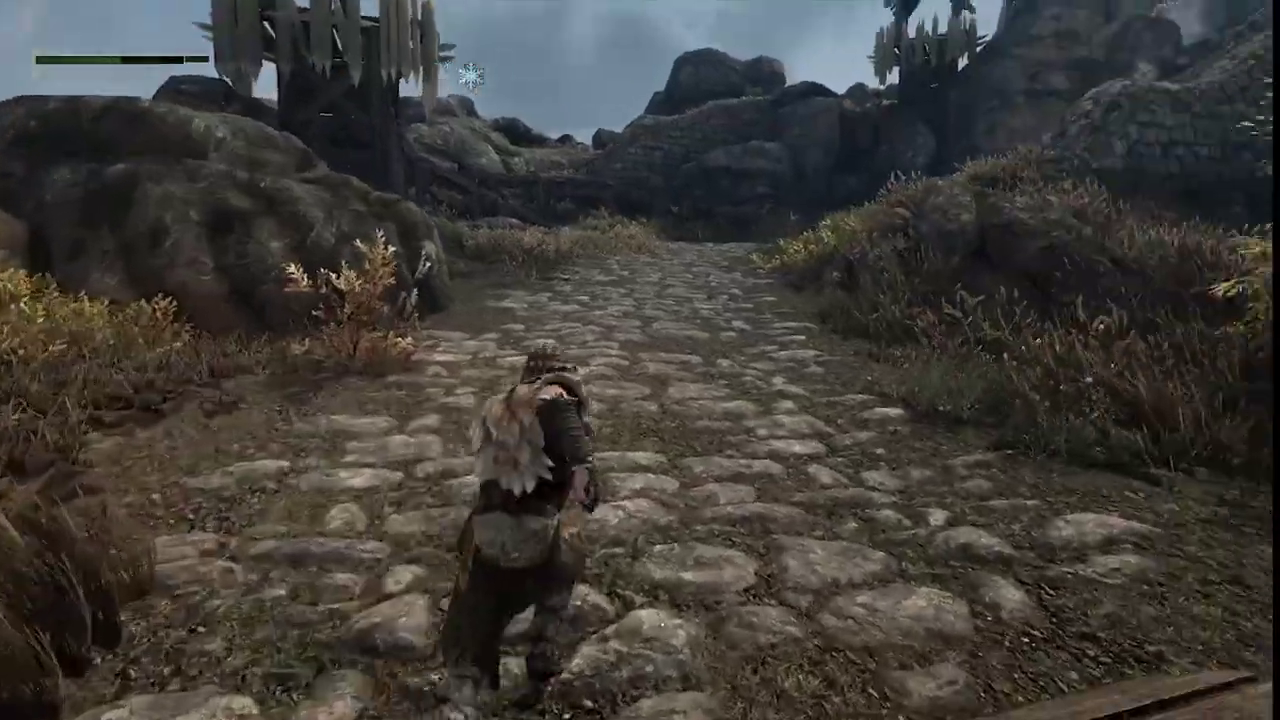
key(w)
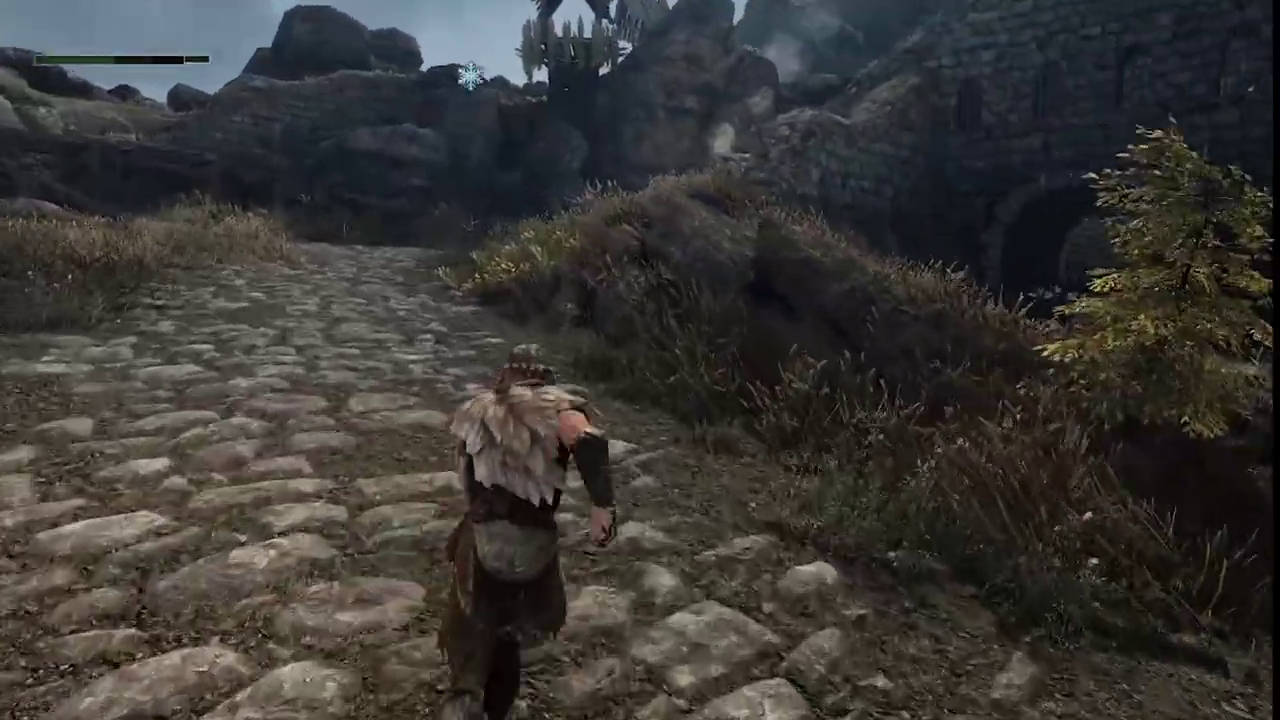
key(w)
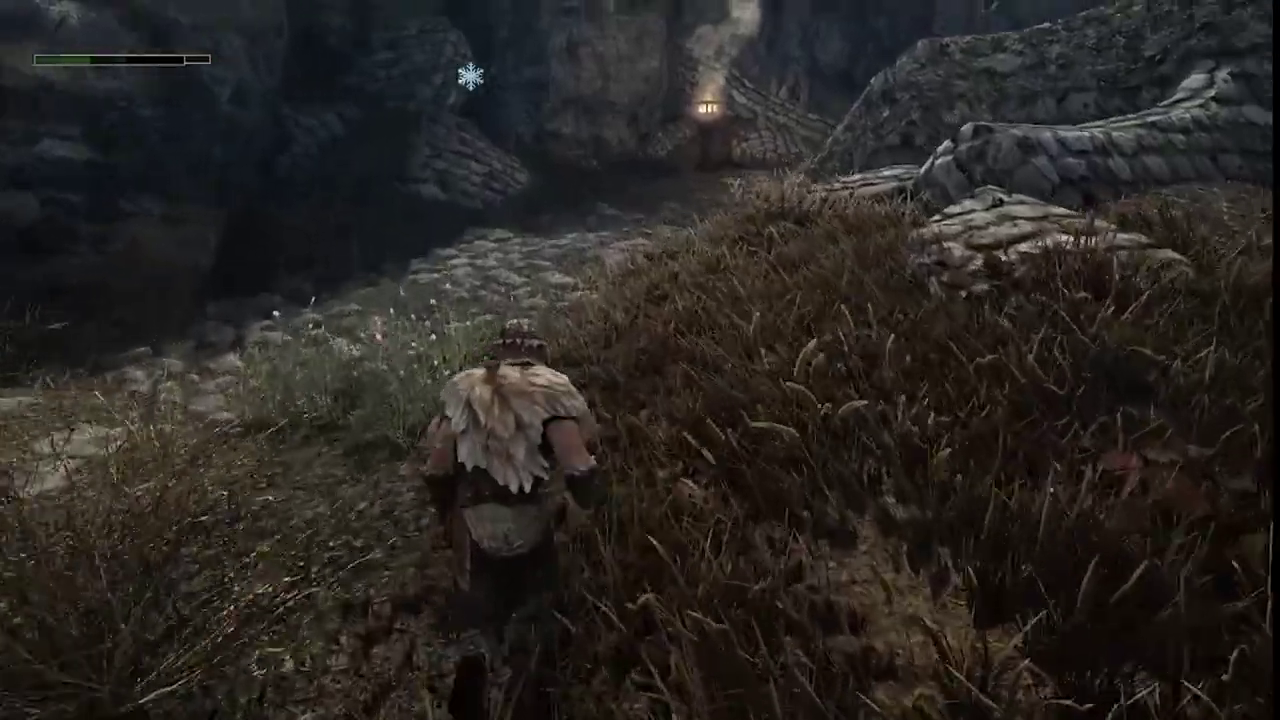
key(w)
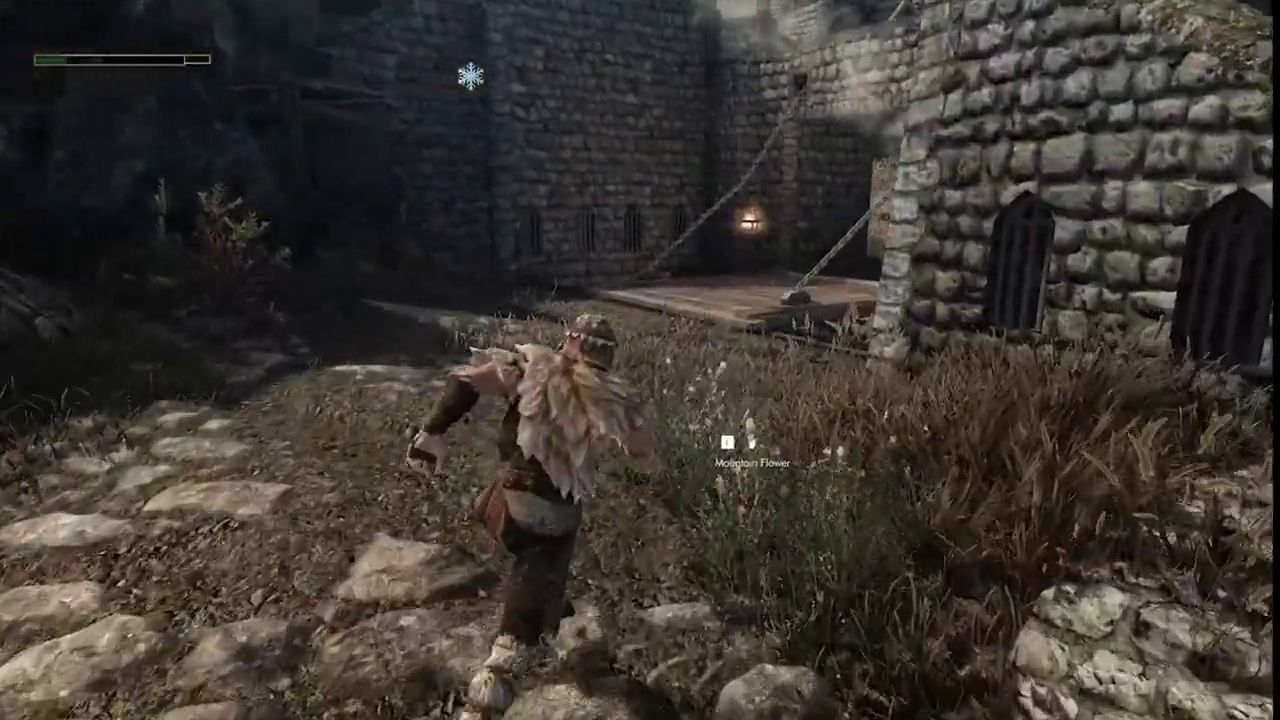
key(w)
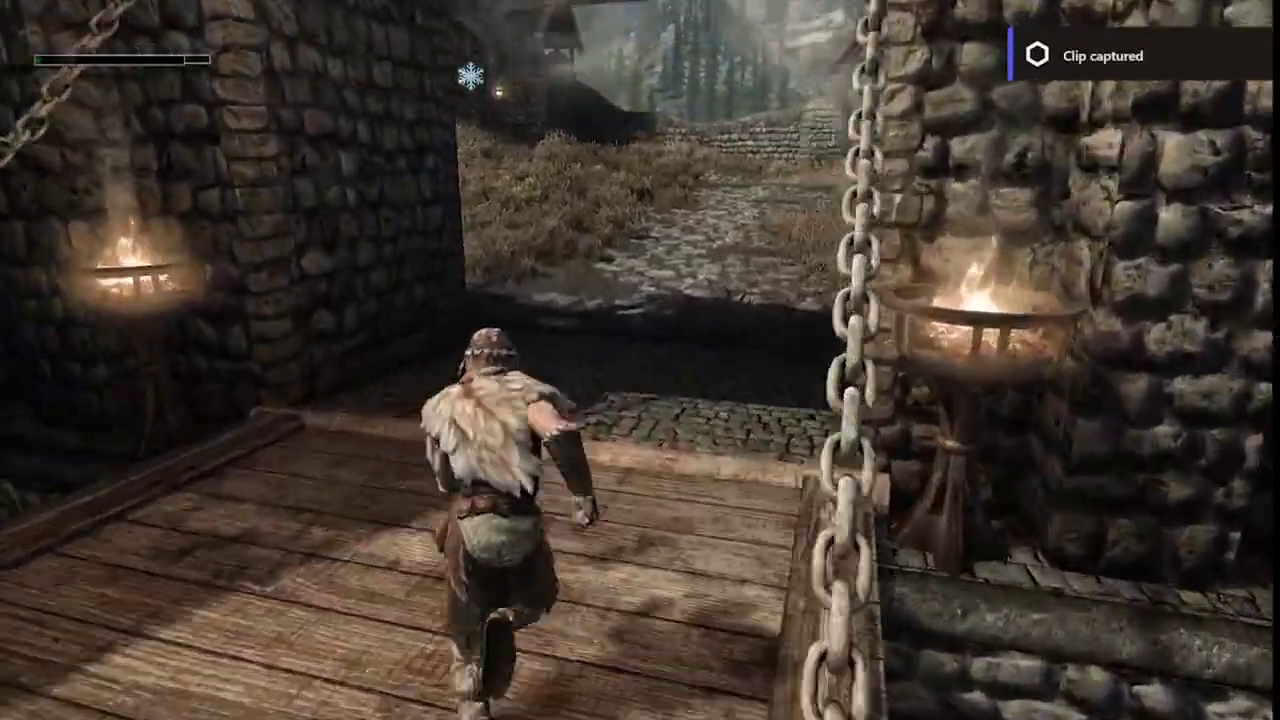
key(w)
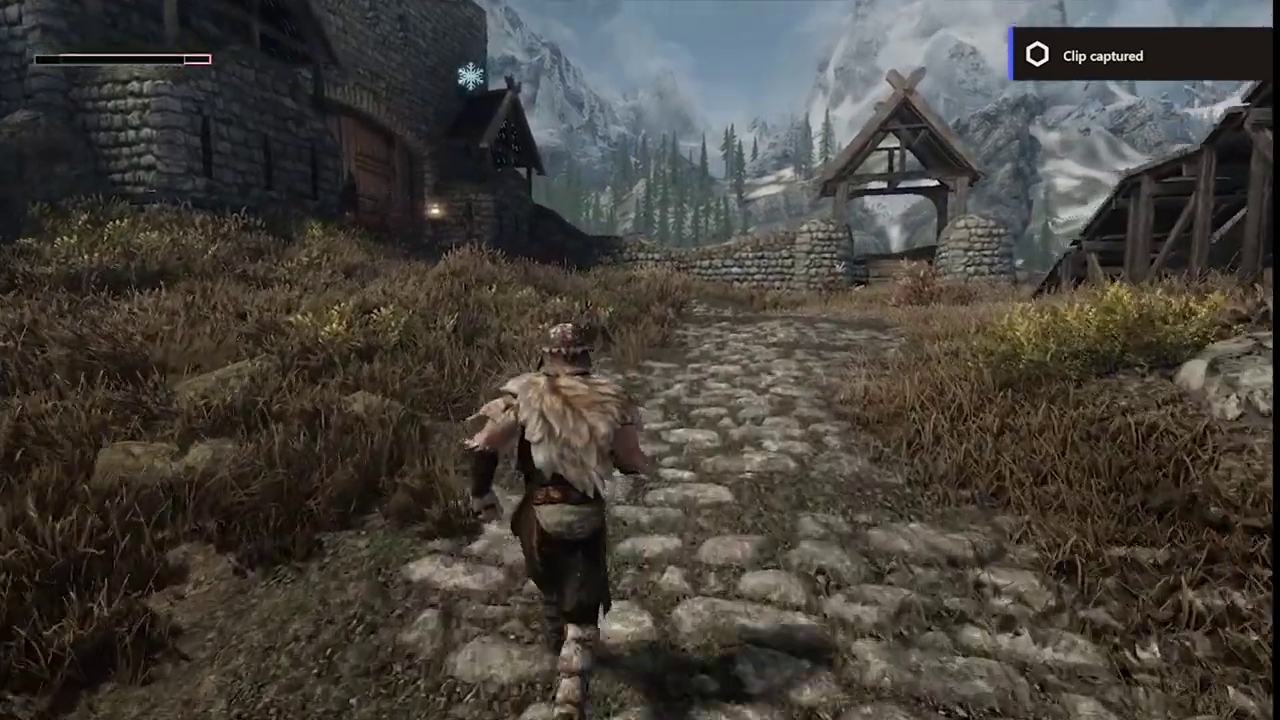
key(w)
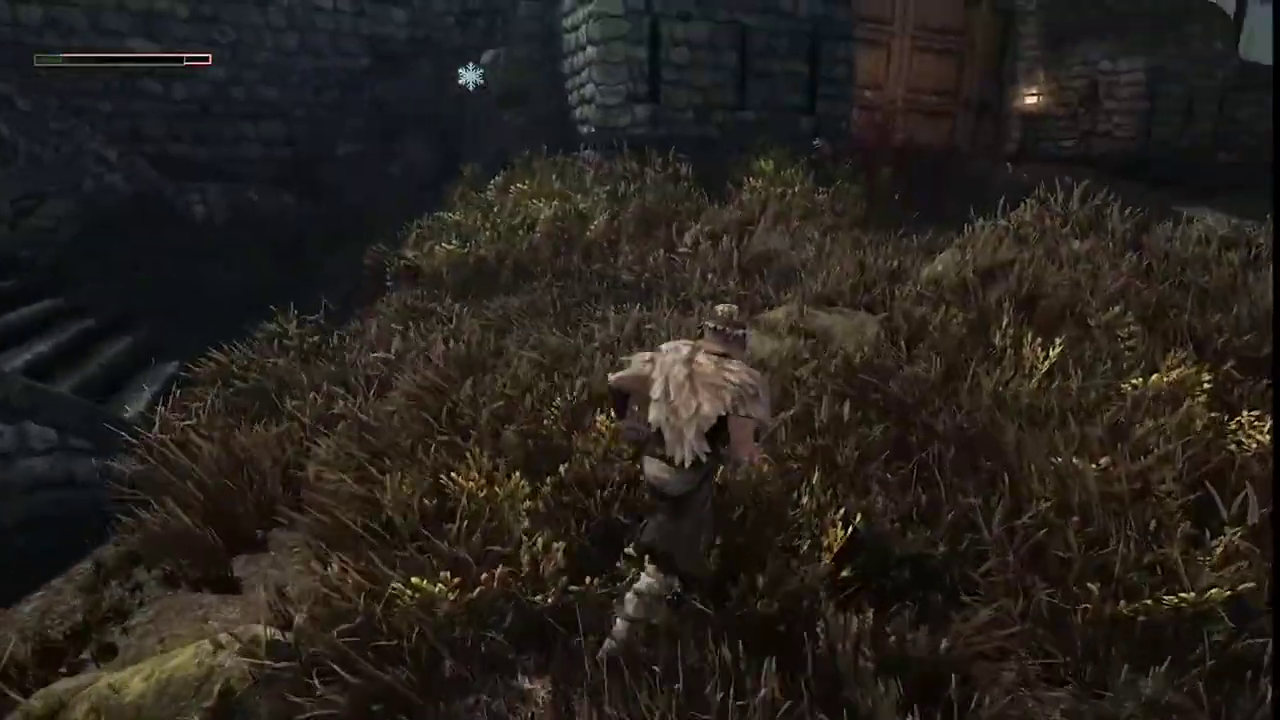
key(w)
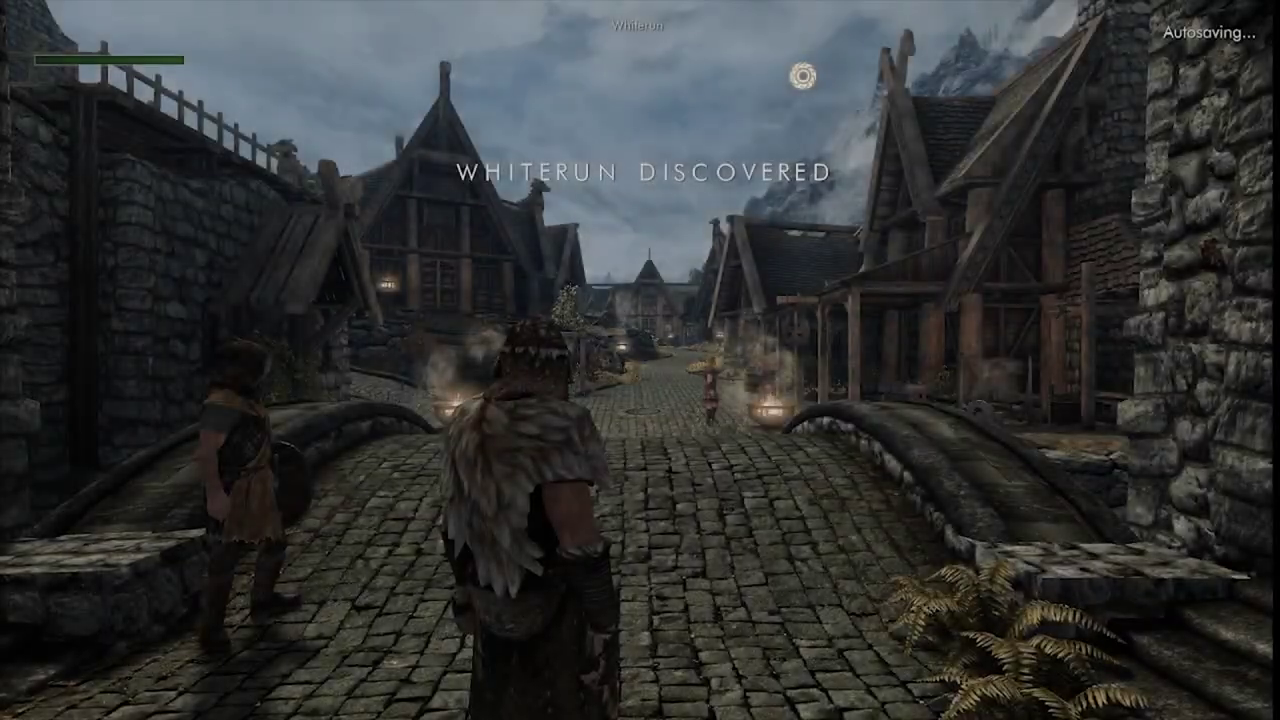
key(w)
key(w)
key(shift+Return)
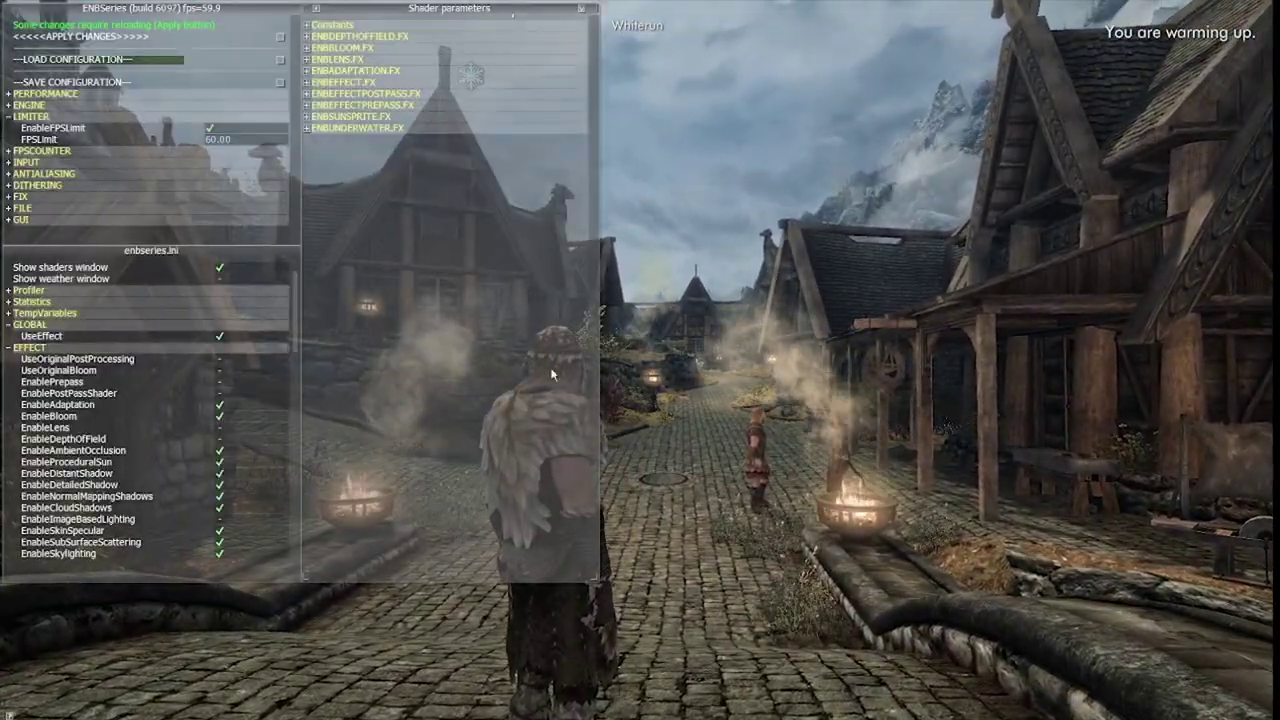
key(shift+Return)
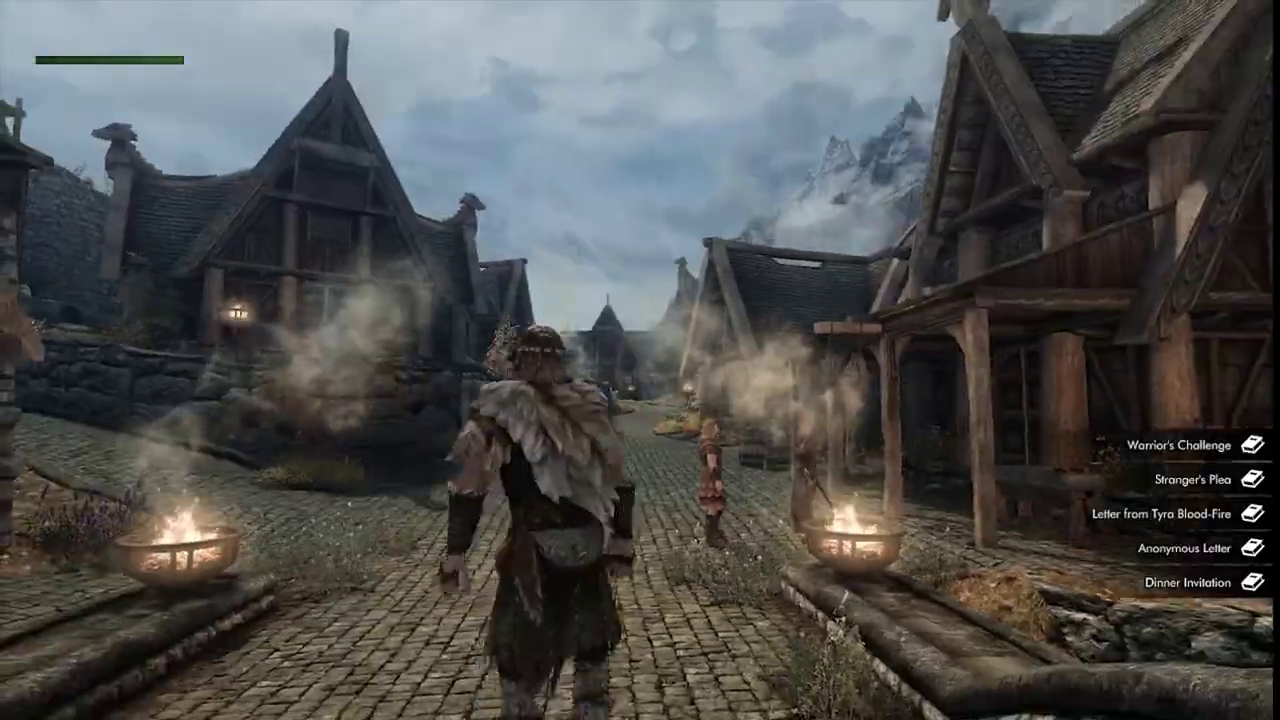
key(w)
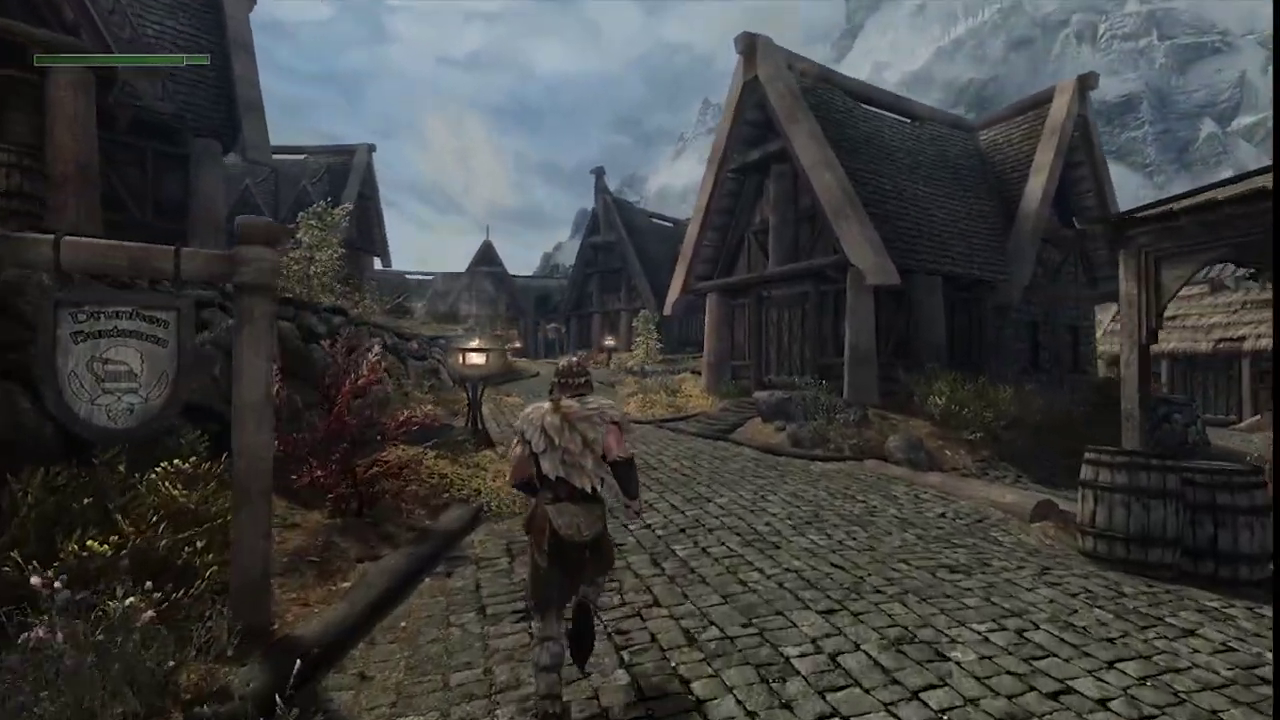
key(s)
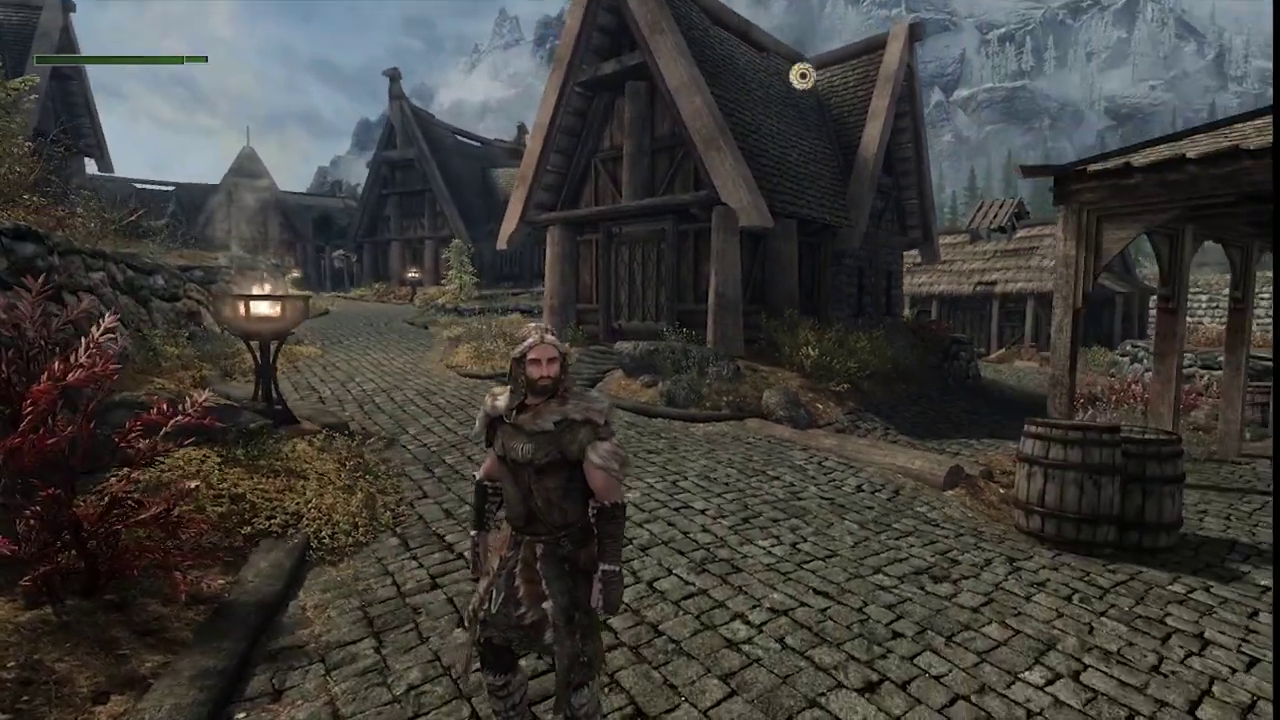
key(w)
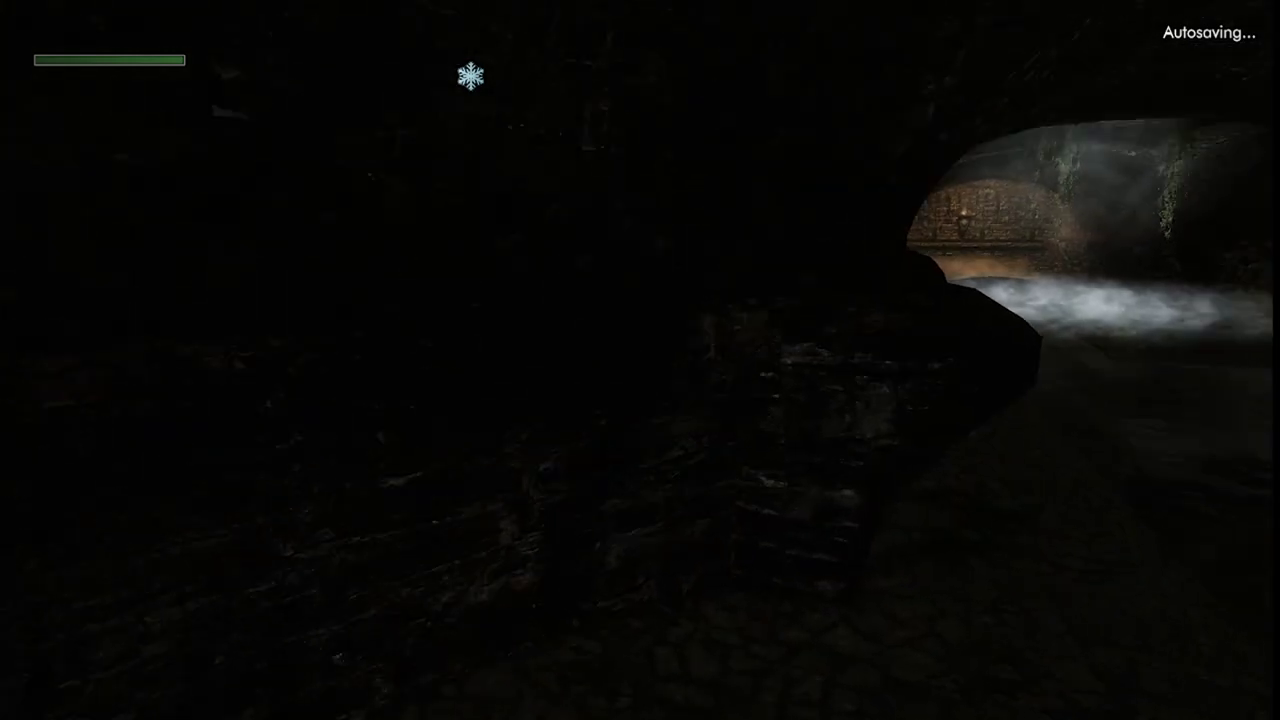
key(w)
Step: Quicksave the game and open the System page of the journal
key(F5)
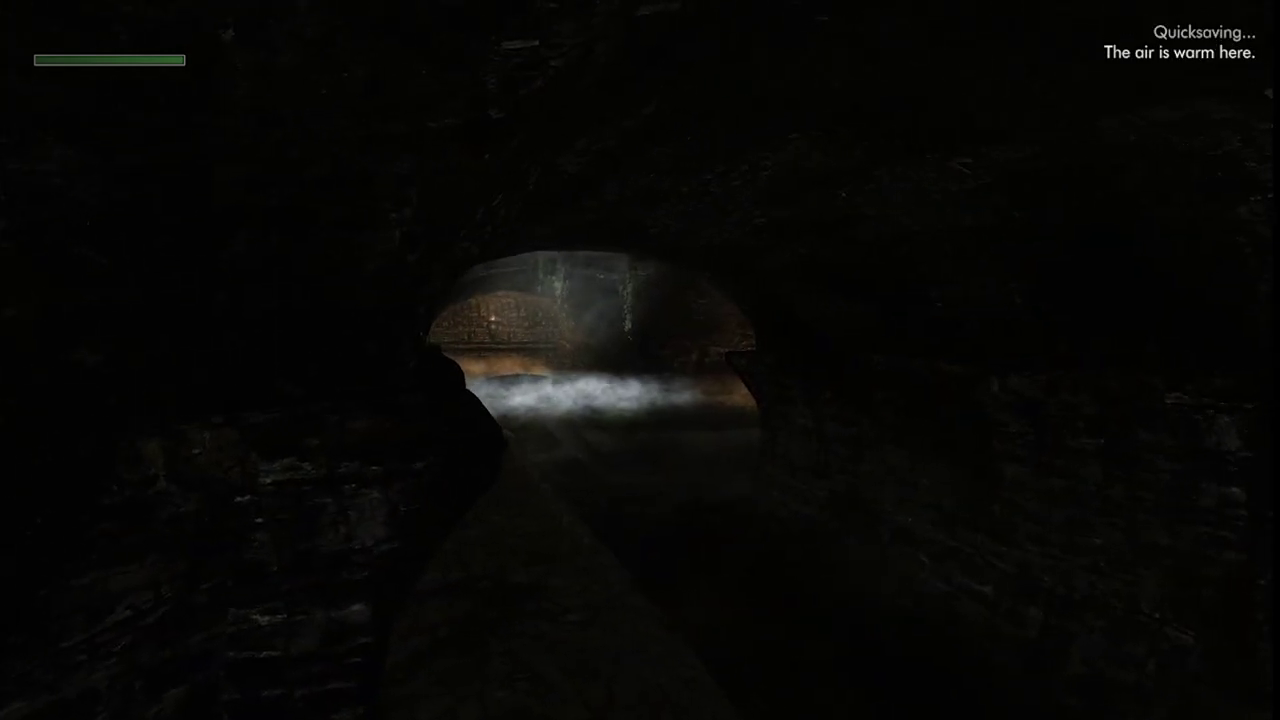
key(j)
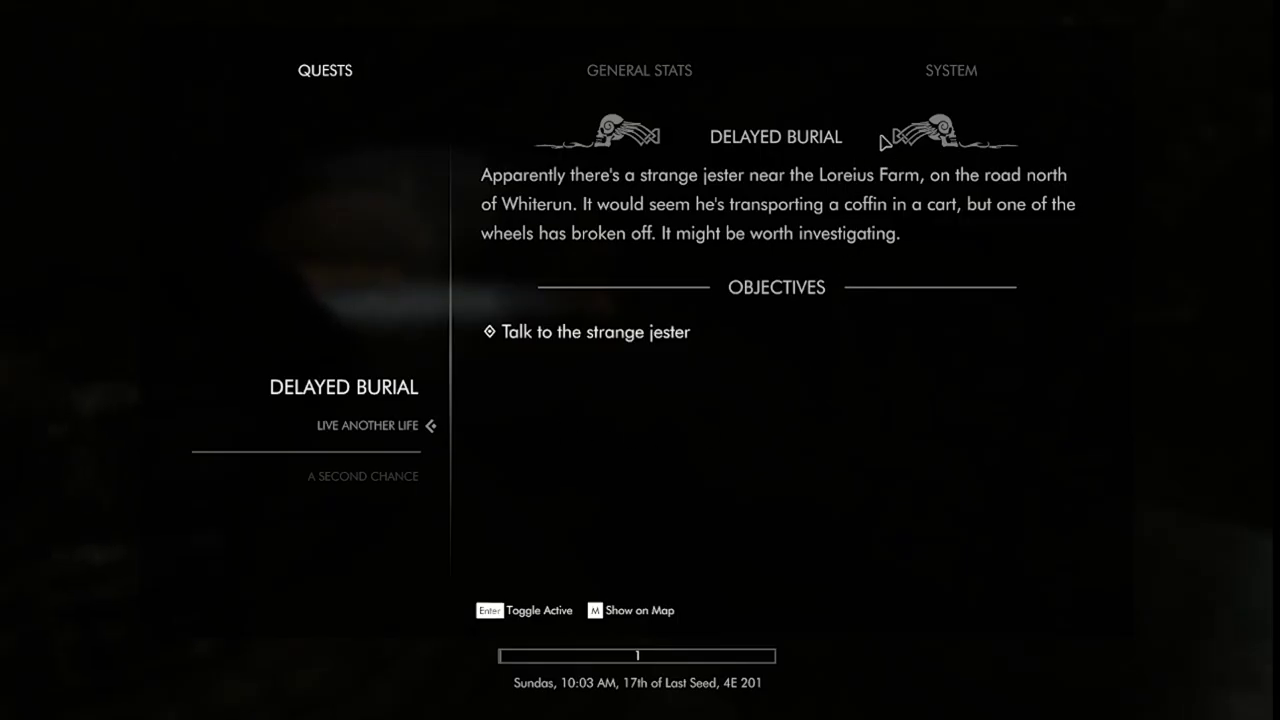
click(962, 72)
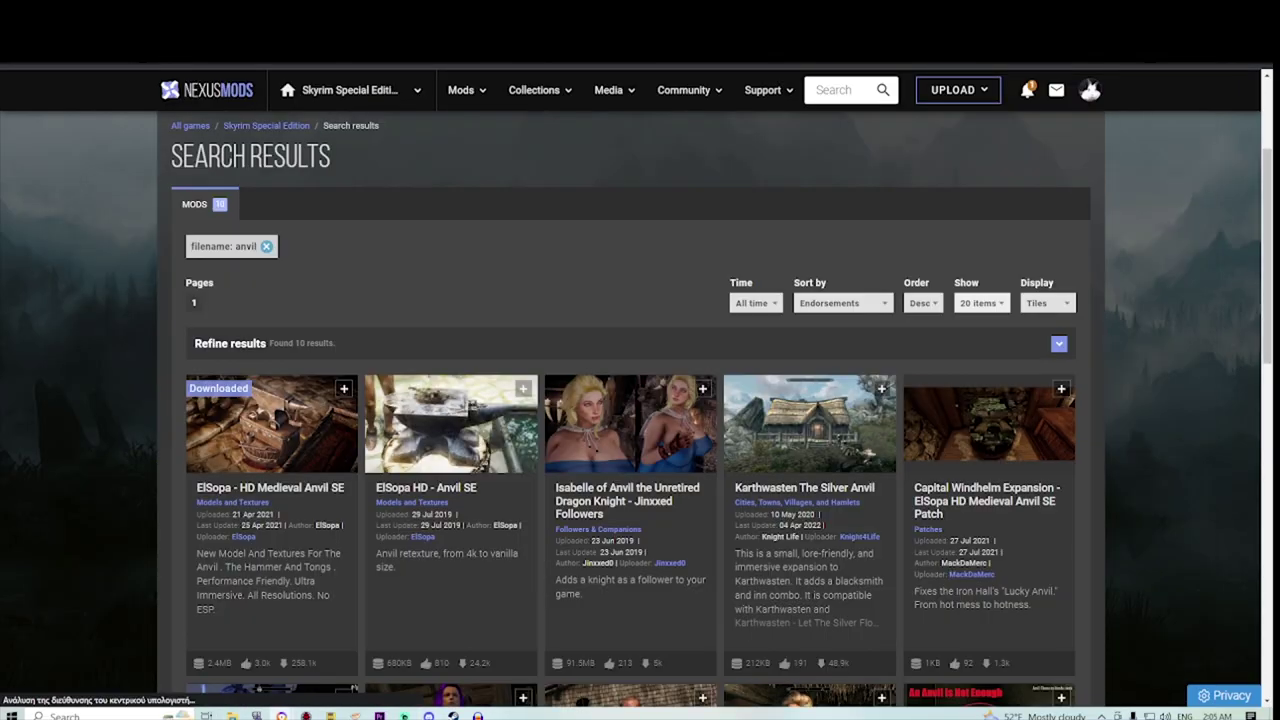
Step: Open the files of ElSopa - HD Medieval Anvil SE and open the Embers HD Patch mod manager download in a new tab
click(271, 420)
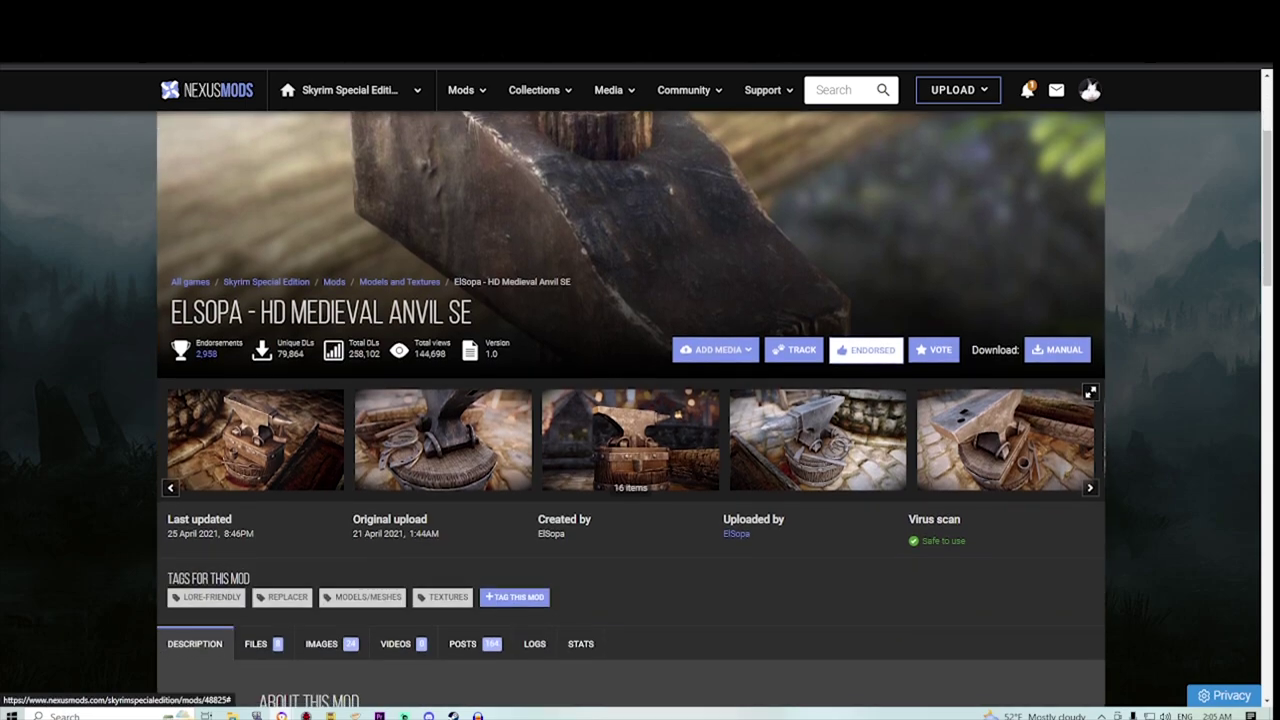
scroll(257, 374, down, 3)
click(257, 374)
scroll(630, 400, down, 7)
right_click(366, 292)
click(382, 300)
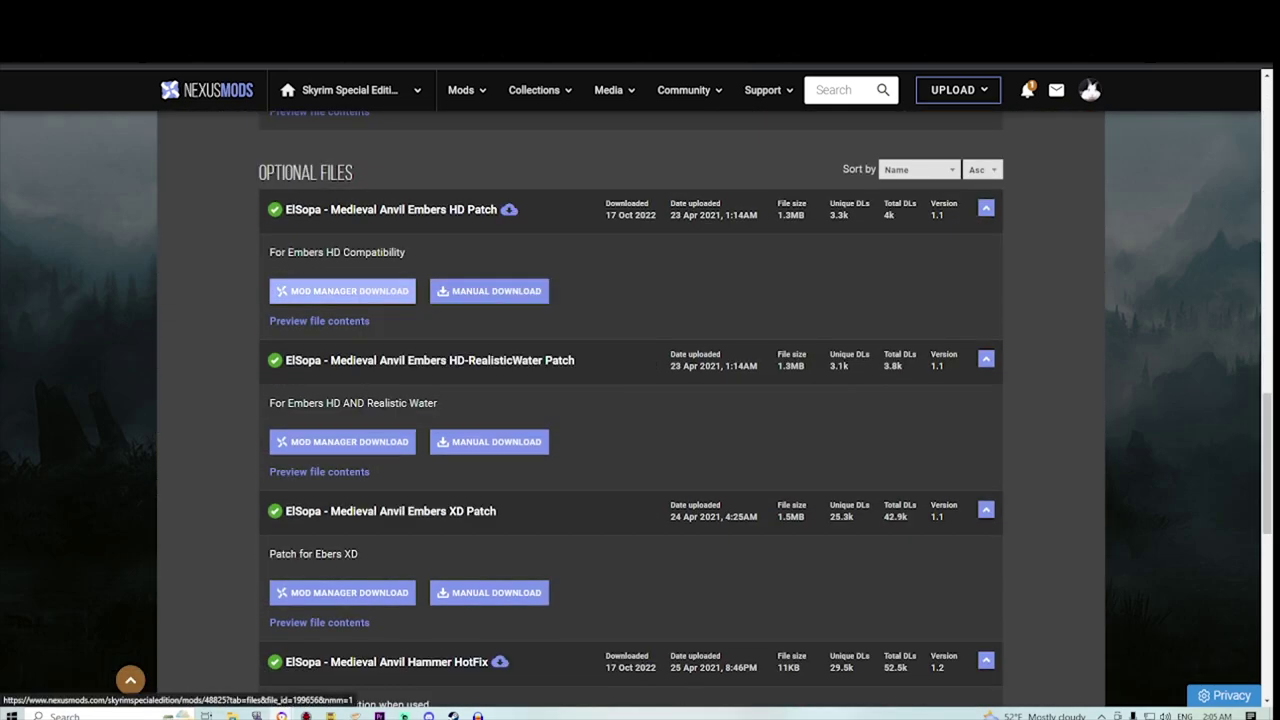
Step: Download the ElSopa - HD Medieval Anvil 2k main file for the mod manager using the free slow download
scroll(382, 308, down, 4)
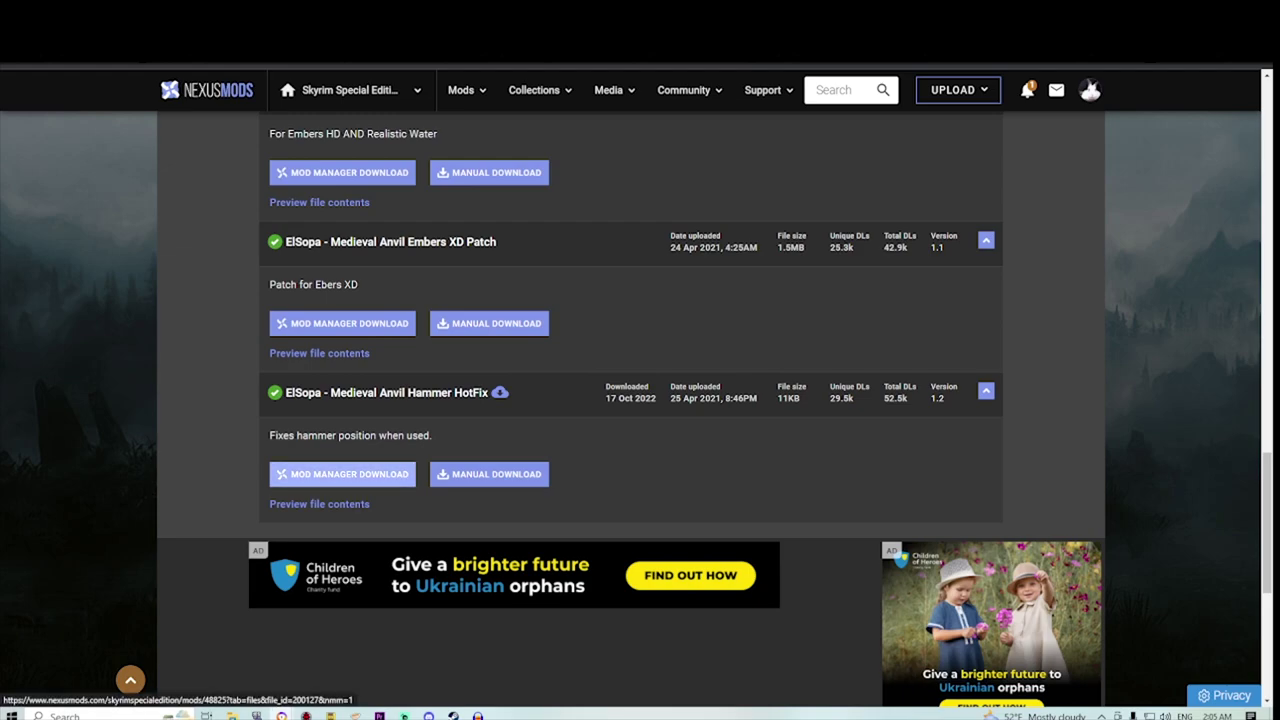
scroll(342, 450, up, 10)
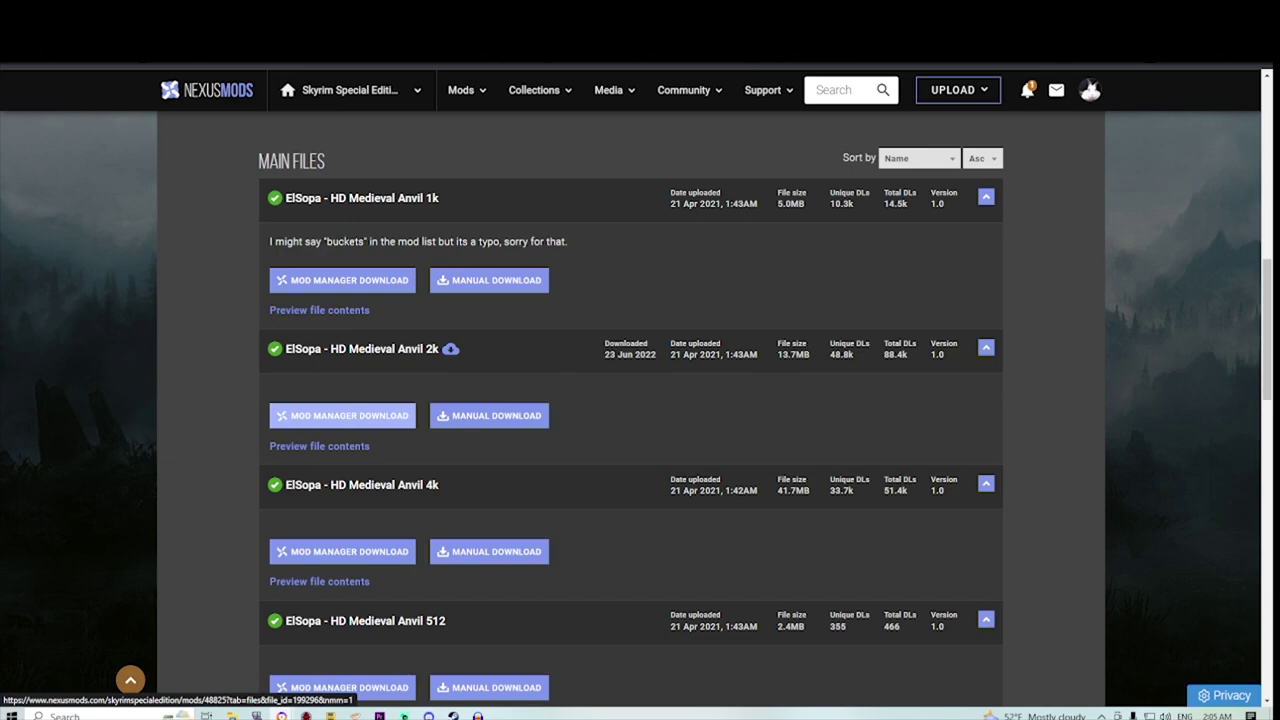
click(342, 415)
click(686, 491)
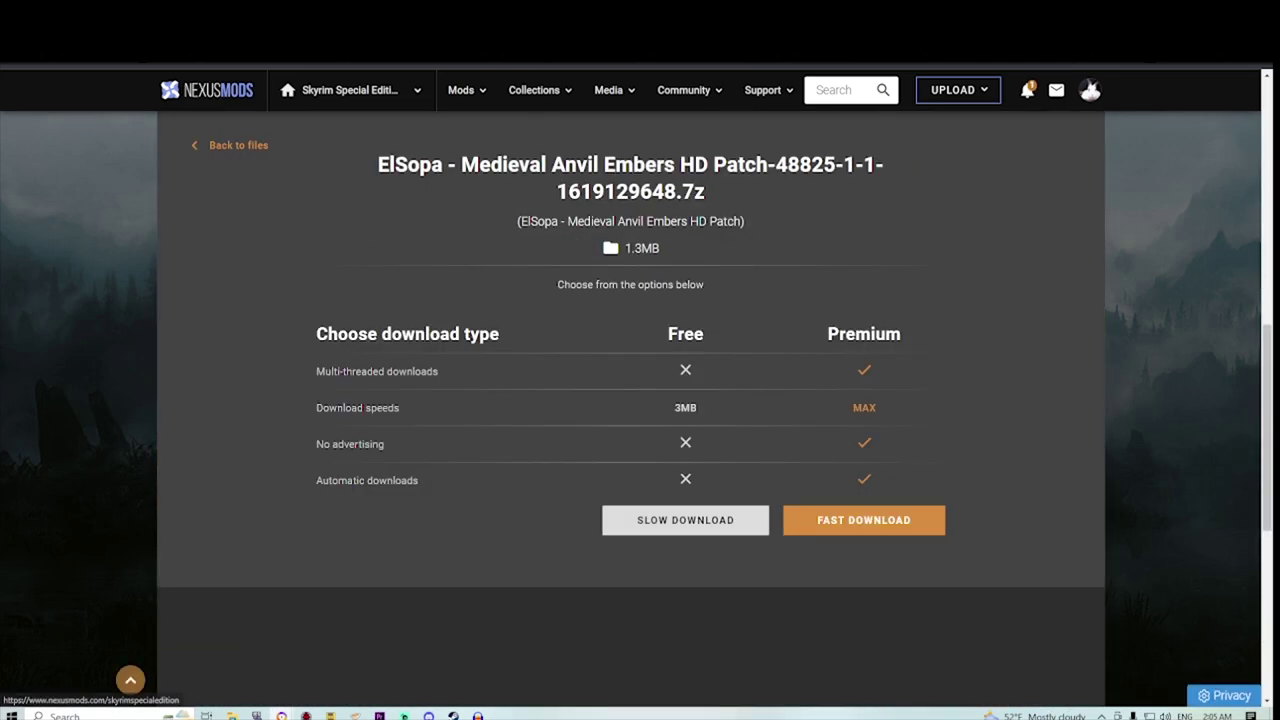
Step: Start the free slow download of the ElSopa - Medieval Anvil Embers HD Patch and confirm downloading the existing Hammer HotFix file again
click(686, 520)
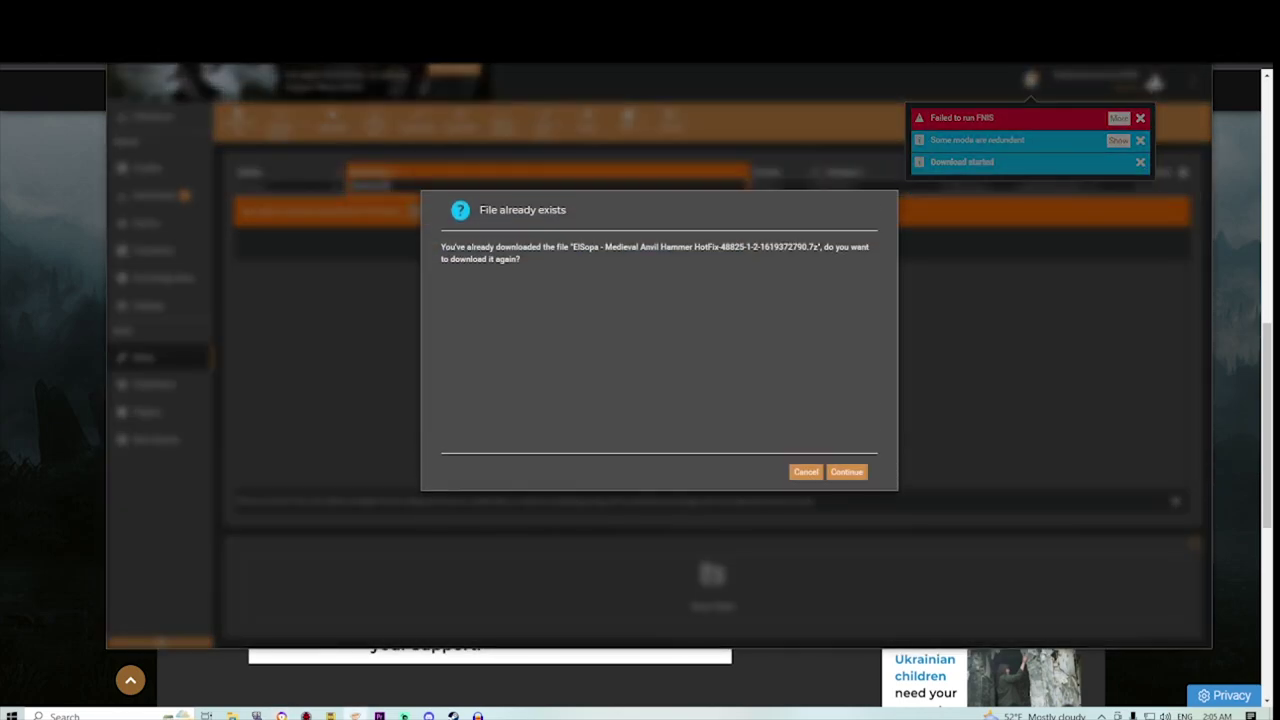
click(847, 472)
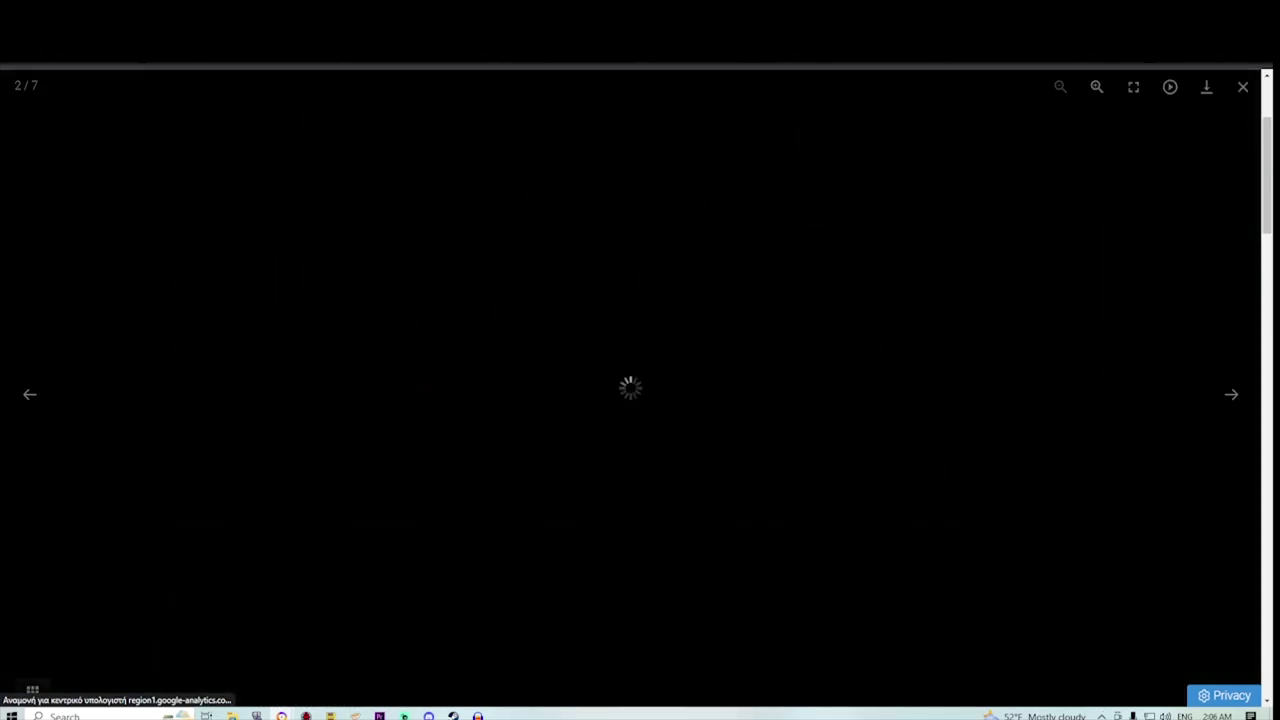
Step: Look through the gallery images of the Glorious Doors of Skyrim (GDOS) SE mod and close the gallery
key(Right)
key(Right)
key(Right)
key(Right)
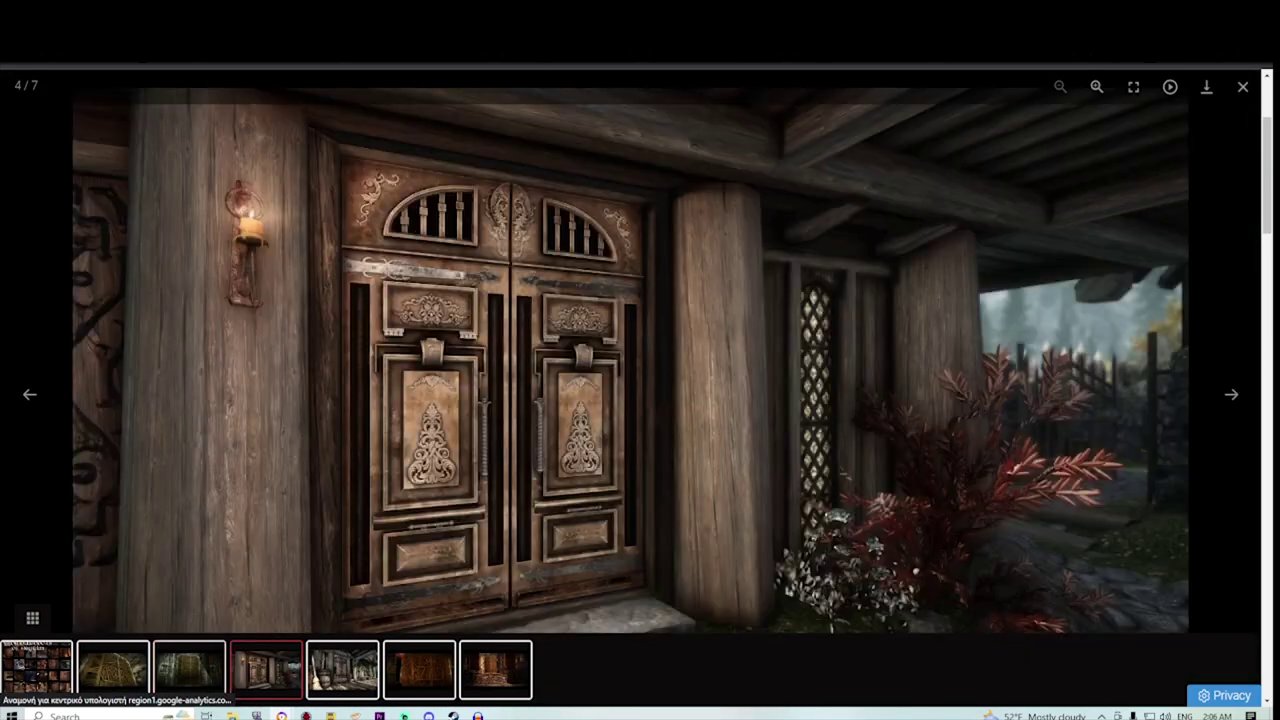
key(Left)
key(Right)
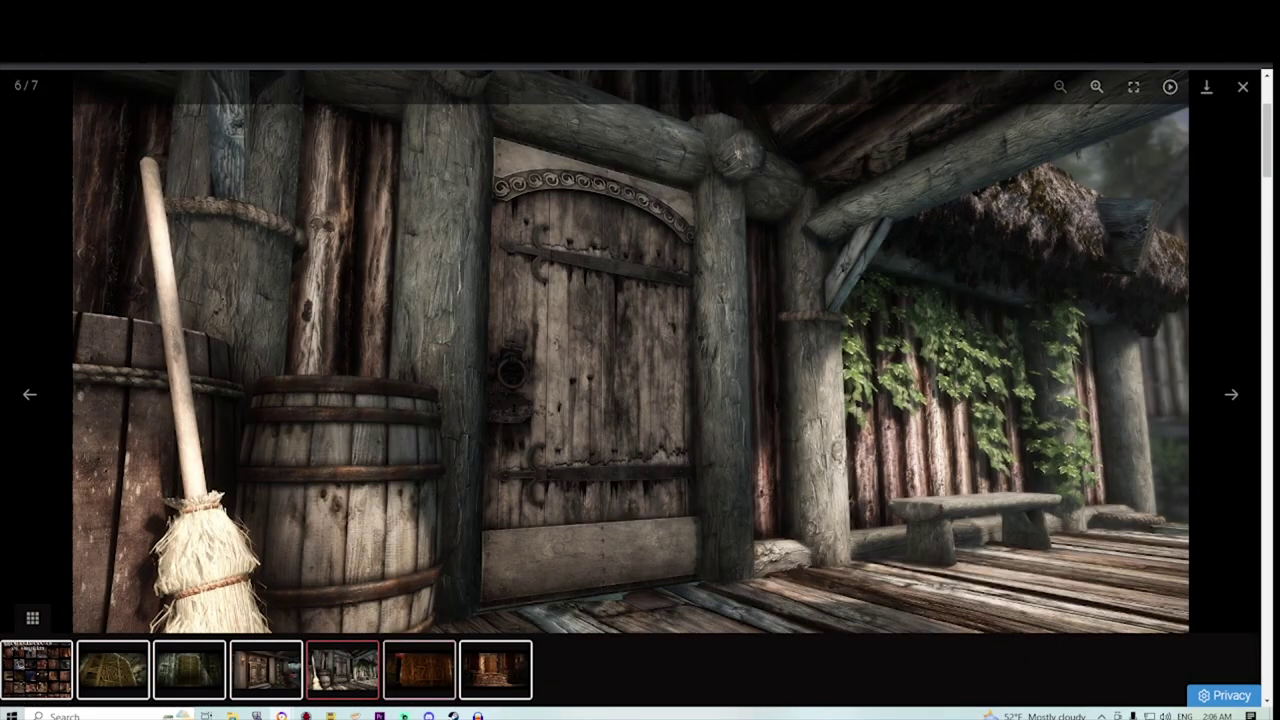
key(Right)
key(Escape)
Step: Download the Glorious Doors of Skyrim (GDOS) SE main file for the mod manager using the free slow download
scroll(640, 400, down, 3)
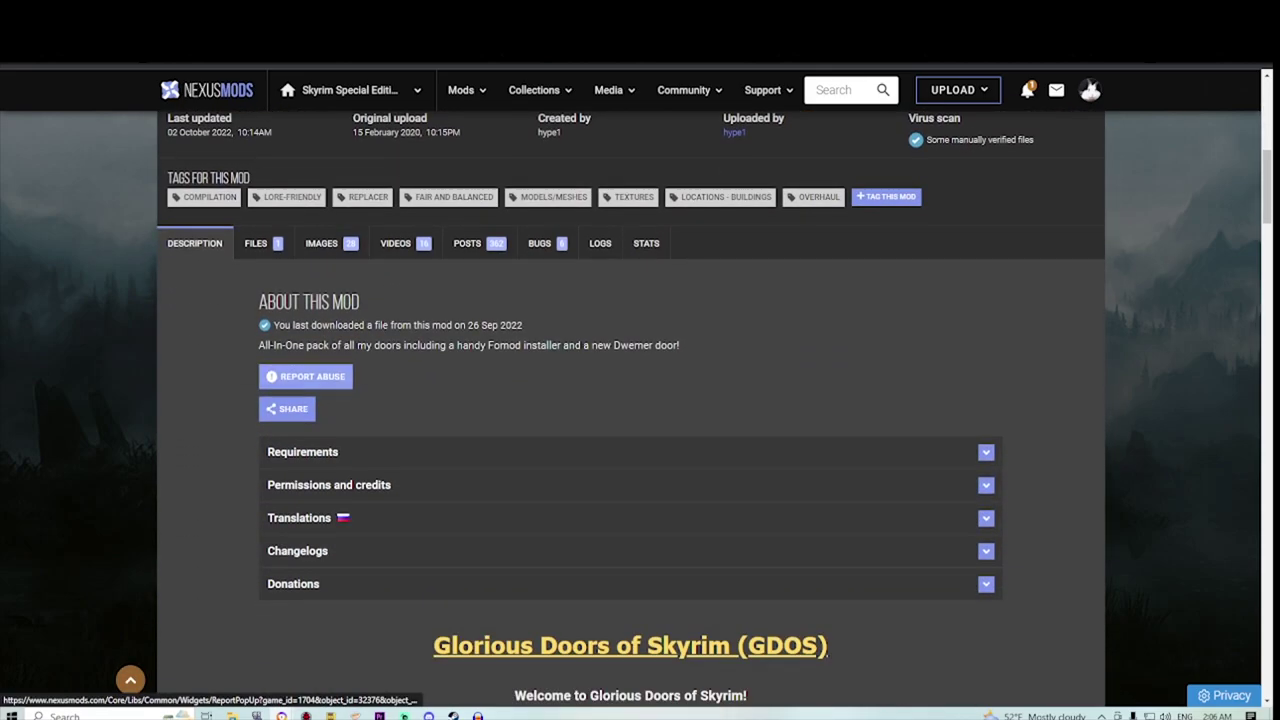
click(256, 243)
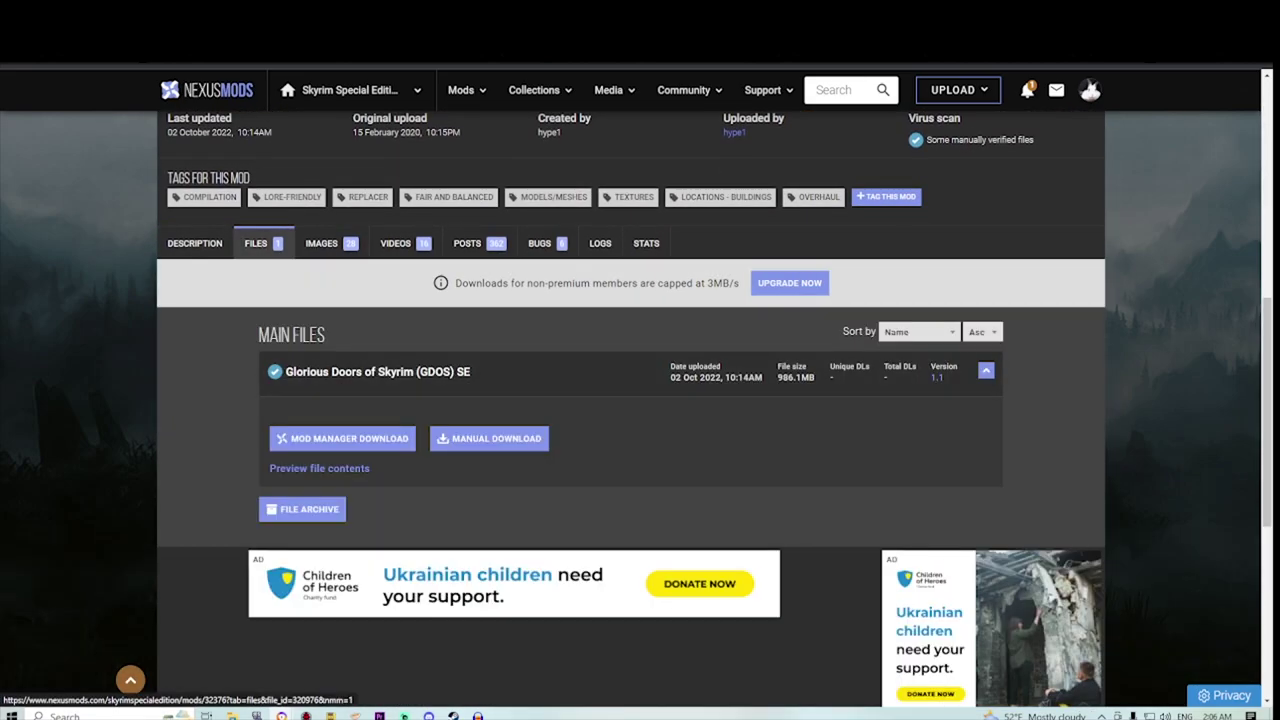
click(342, 438)
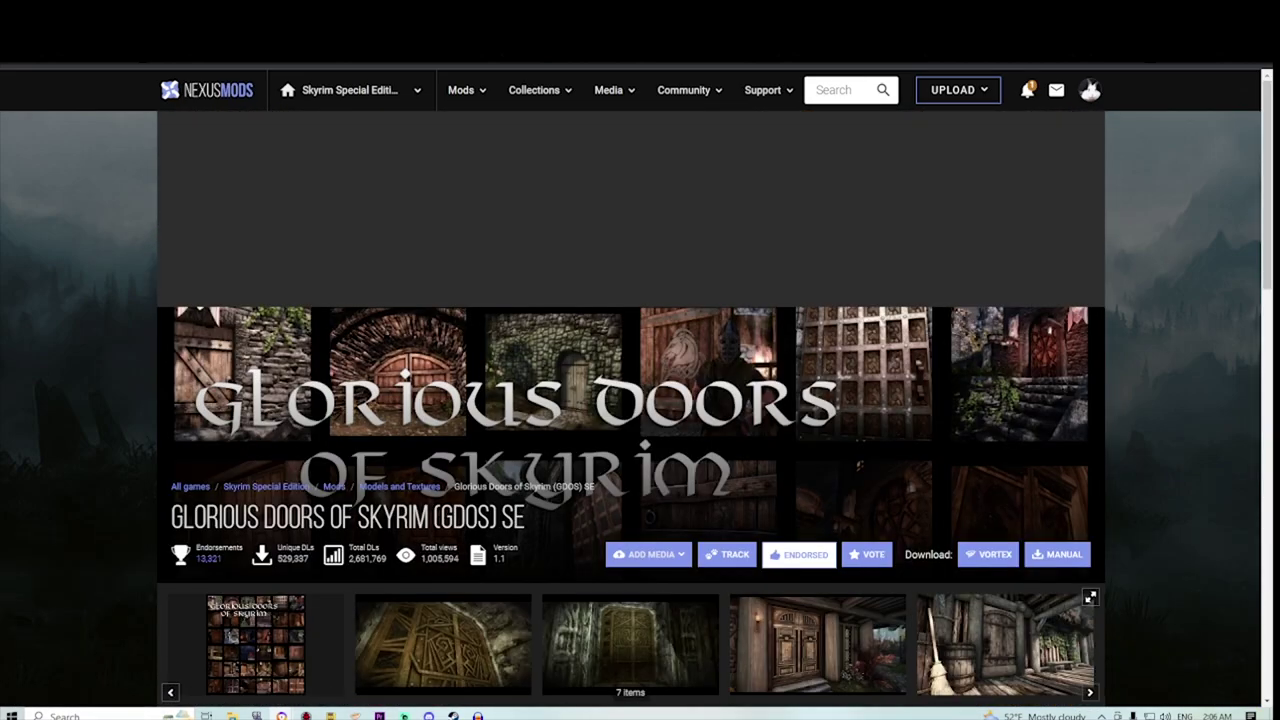
click(686, 492)
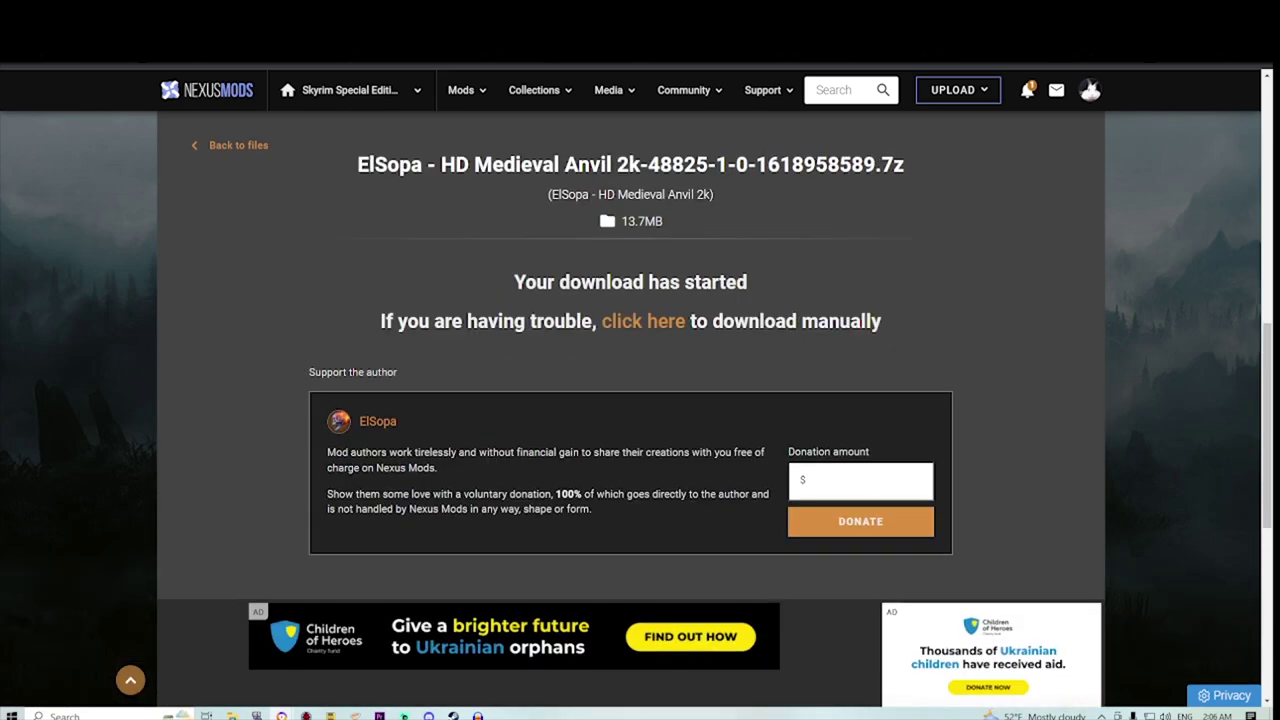
scroll(640, 400, up, 1)
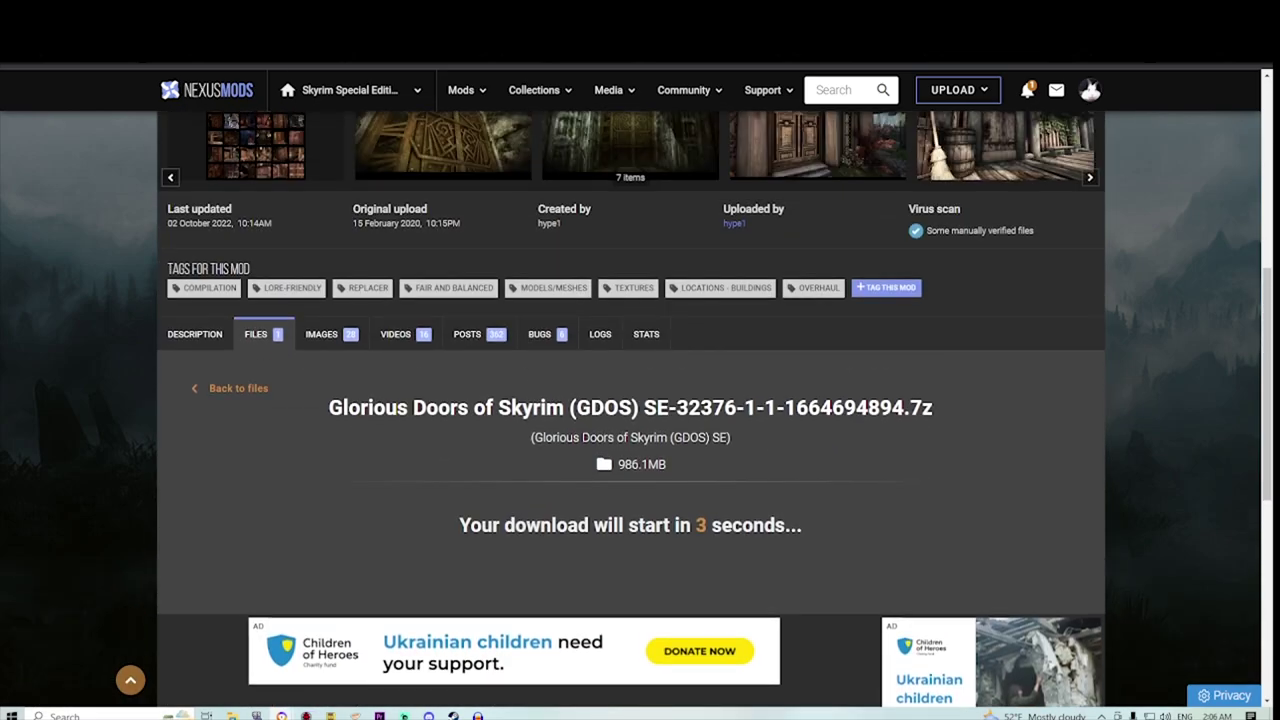
scroll(640, 400, up, 2)
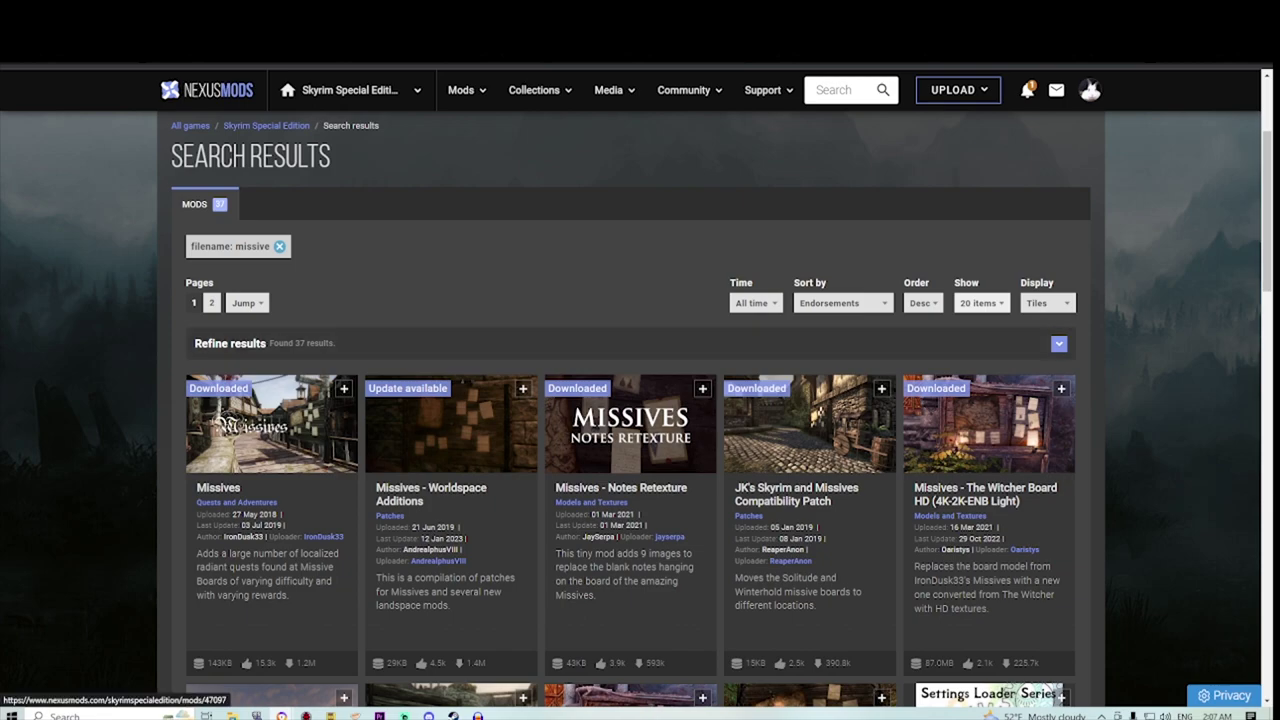
Step: Open the Missives mod from the search results and request the mod manager download of its Missives 2.03 SSE main file
scroll(640, 400, down, 2)
scroll(640, 400, up, 1)
click(1027, 90)
click(268, 292)
scroll(630, 400, down, 7)
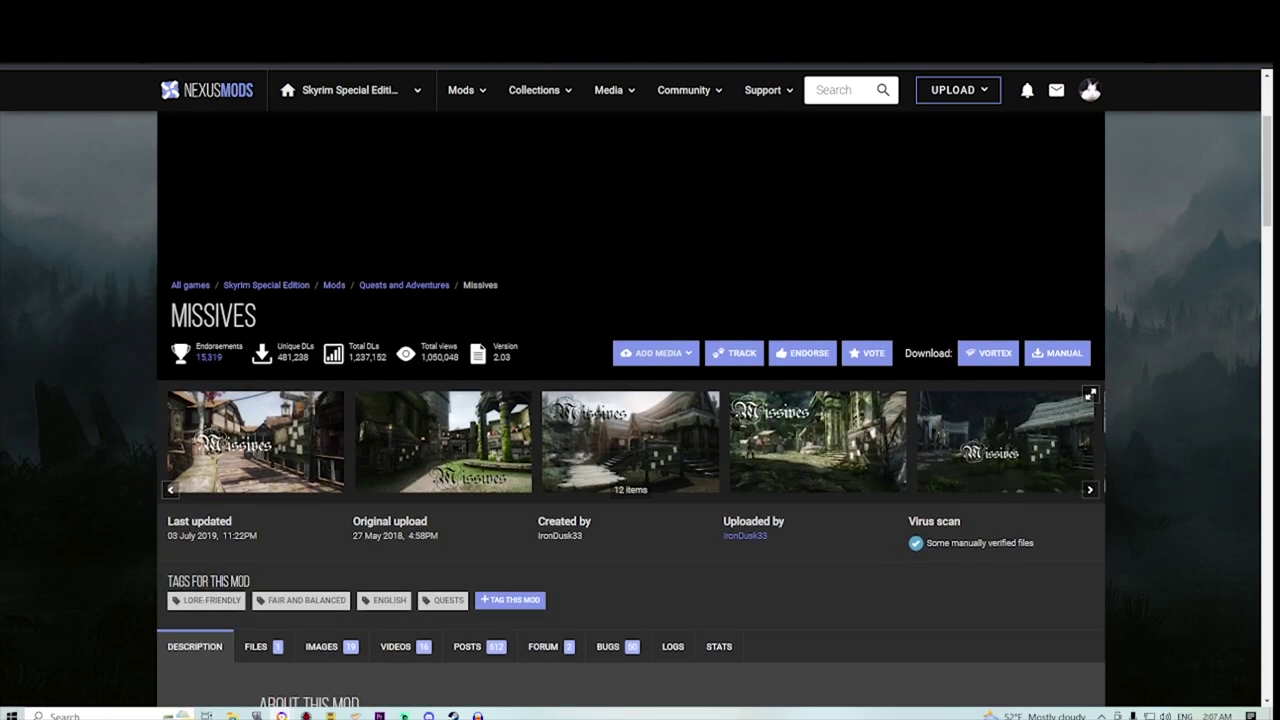
click(262, 378)
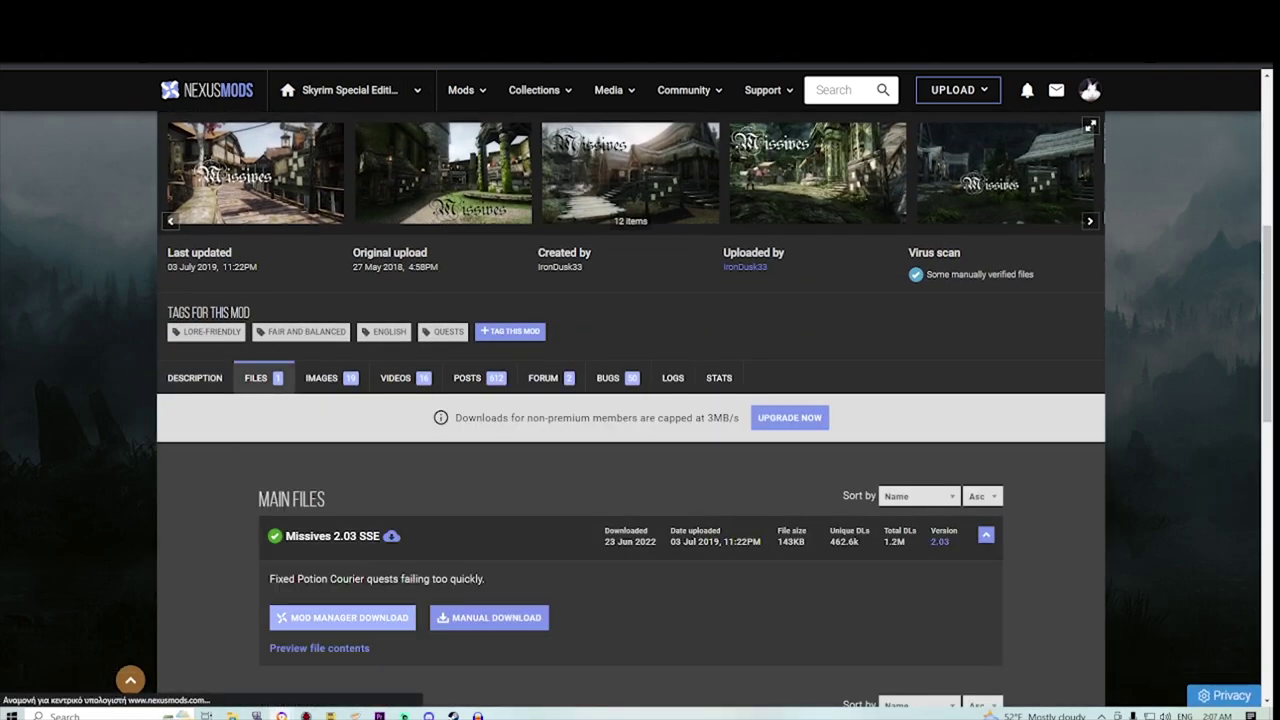
click(343, 617)
Step: View the Missives gallery images and start the free slow download of the Missives 2.03 SSE file
scroll(640, 400, up, 5)
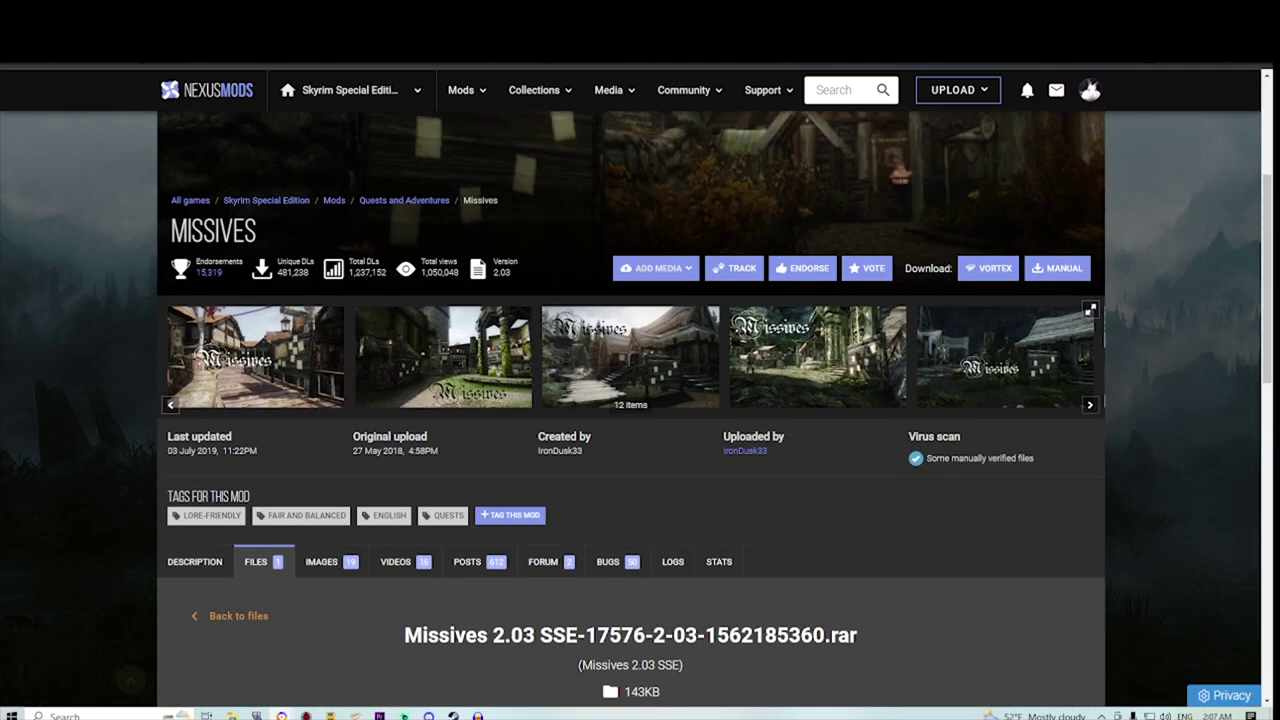
click(256, 357)
key(Right)
key(Escape)
scroll(640, 400, down, 5)
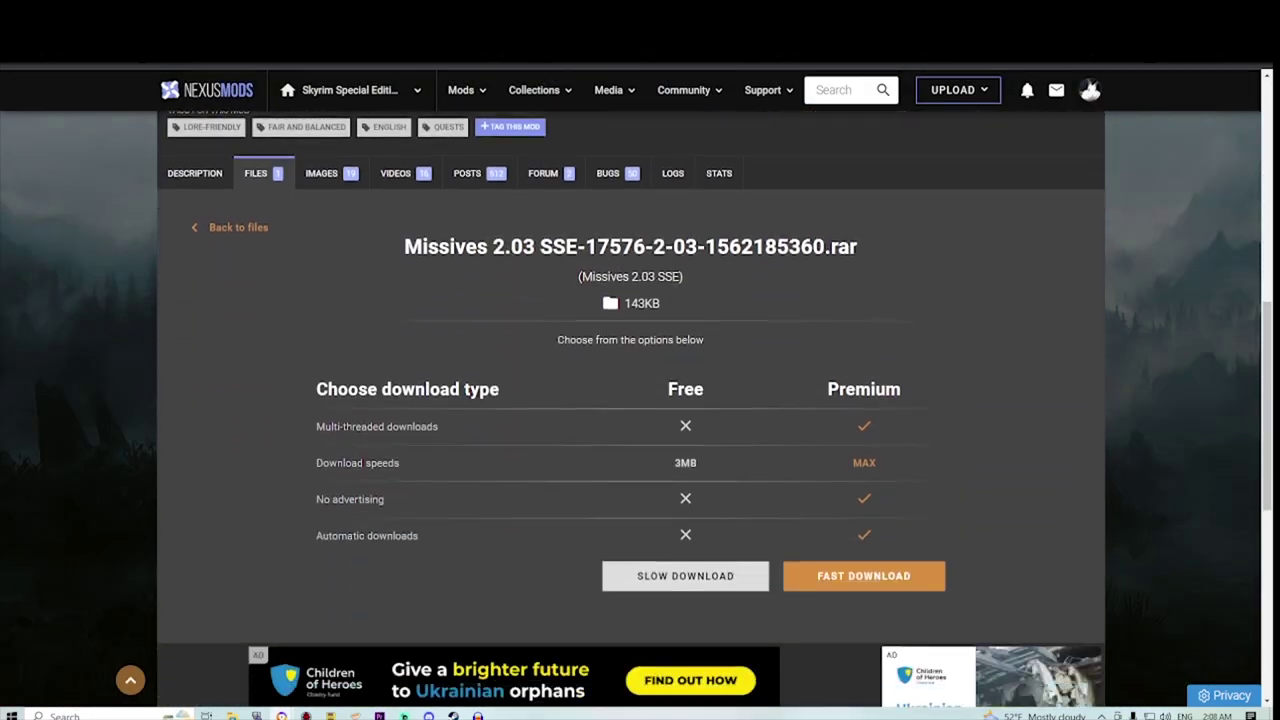
click(685, 561)
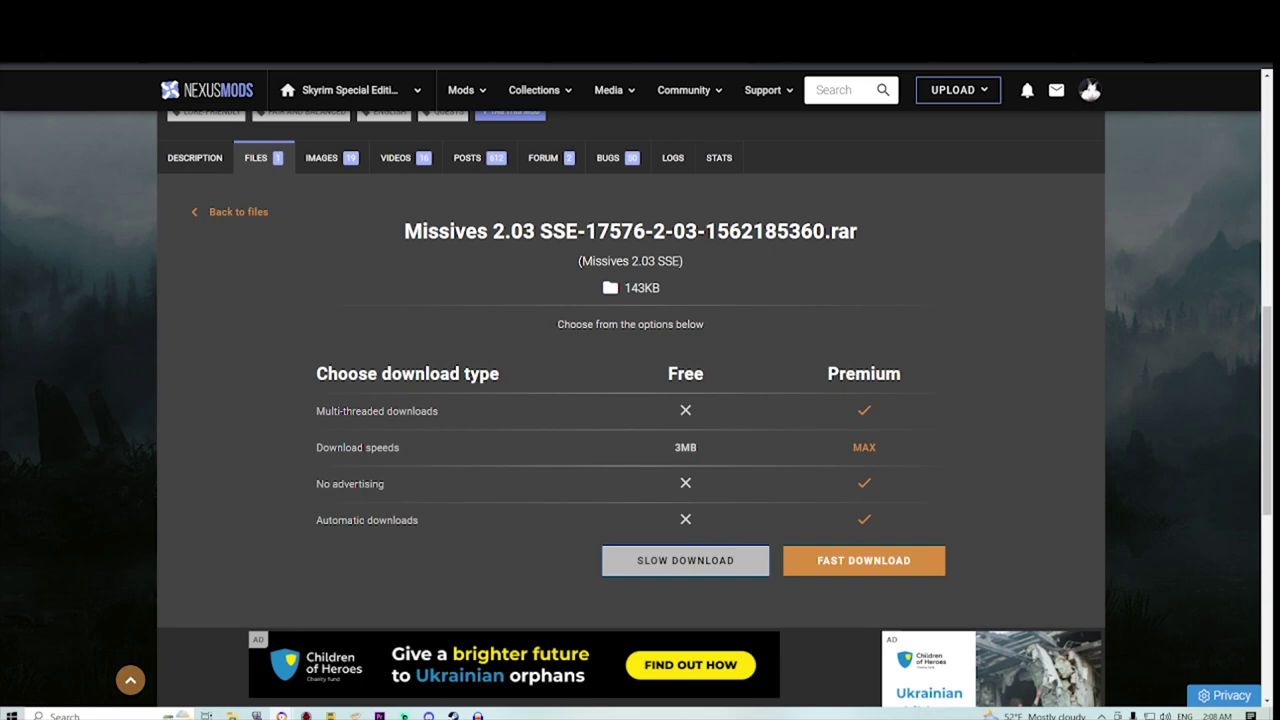
scroll(631, 408, up, 6)
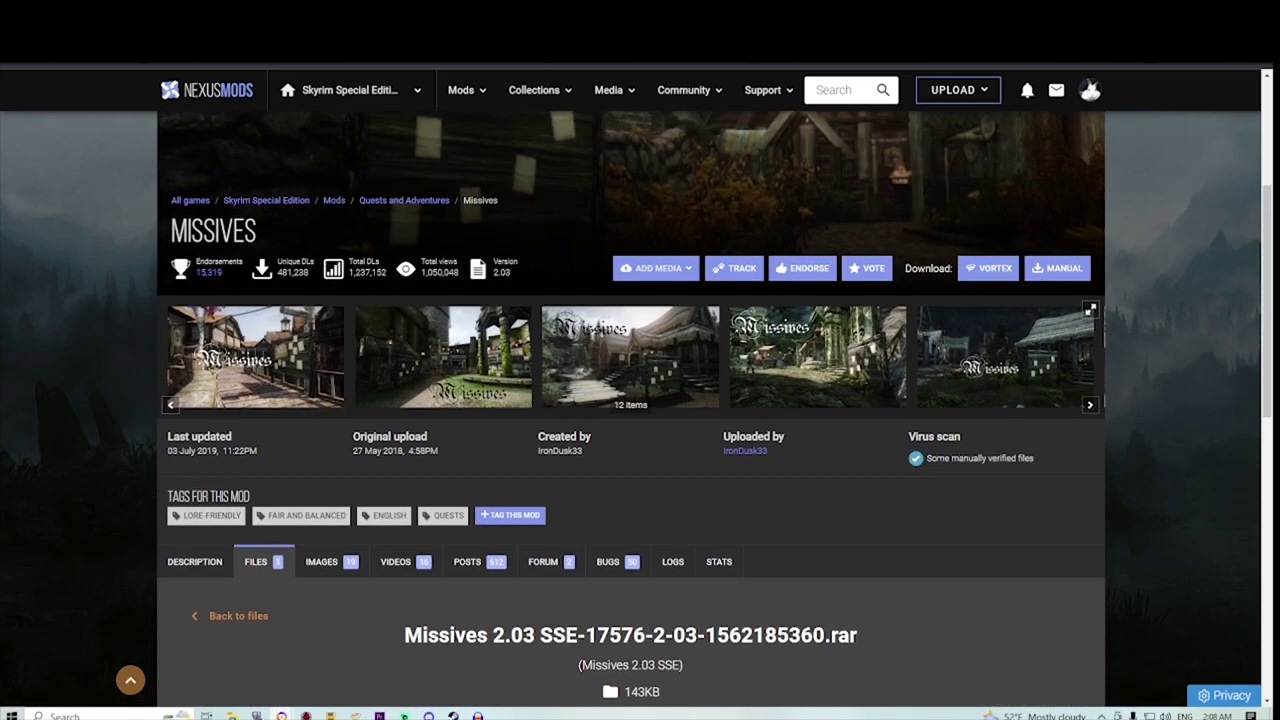
Step: Return to the missive search results and open Missives - Notes Retexture and Missives - The Witcher Board HD in new tabs
key(ctrl+w)
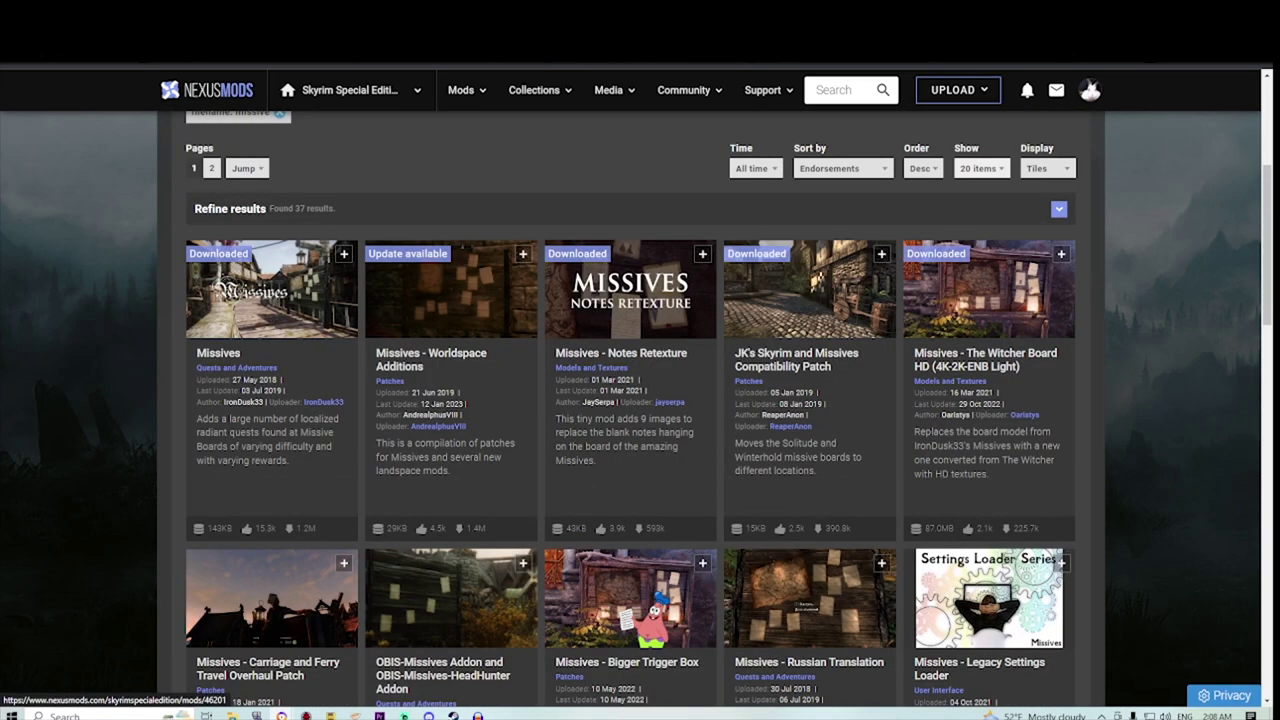
right_click(594, 295)
click(634, 307)
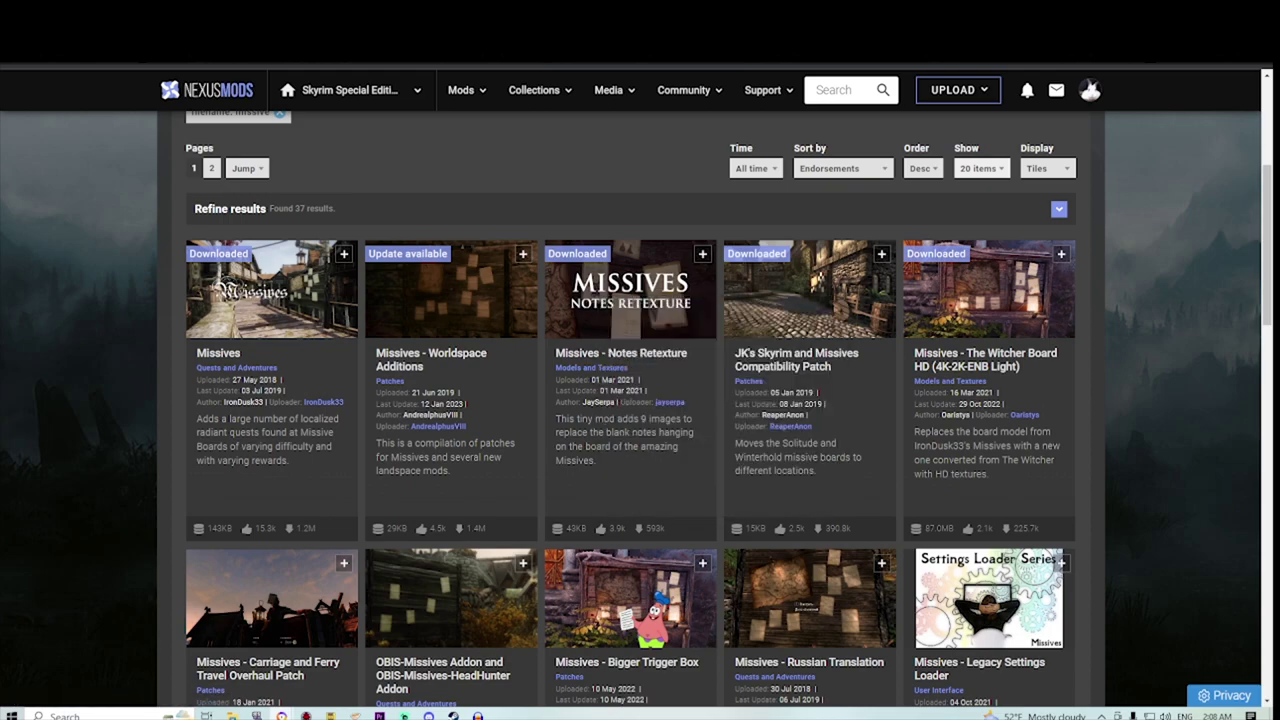
right_click(1000, 298)
scroll(1000, 300, down, 2)
Step: Switch to the Missives - Worldspace Additions page, expand its requirements and open its list of files
key(ctrl+Tab)
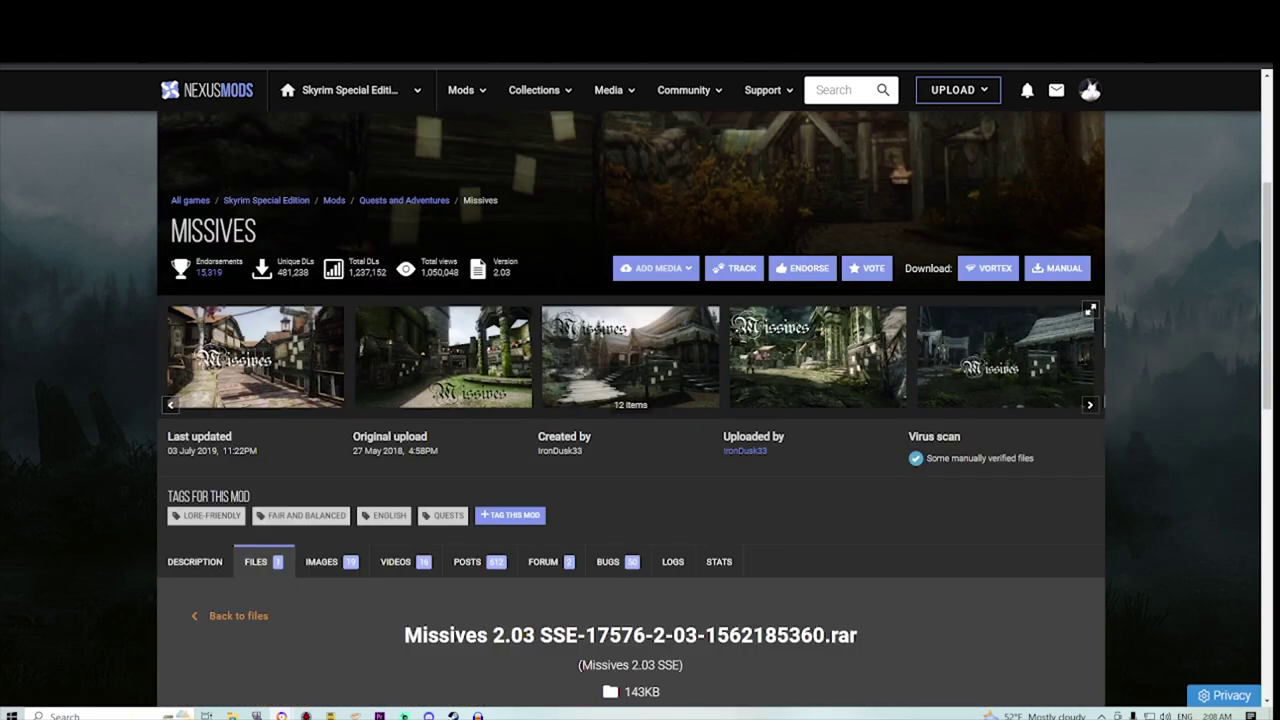
key(ctrl+Tab)
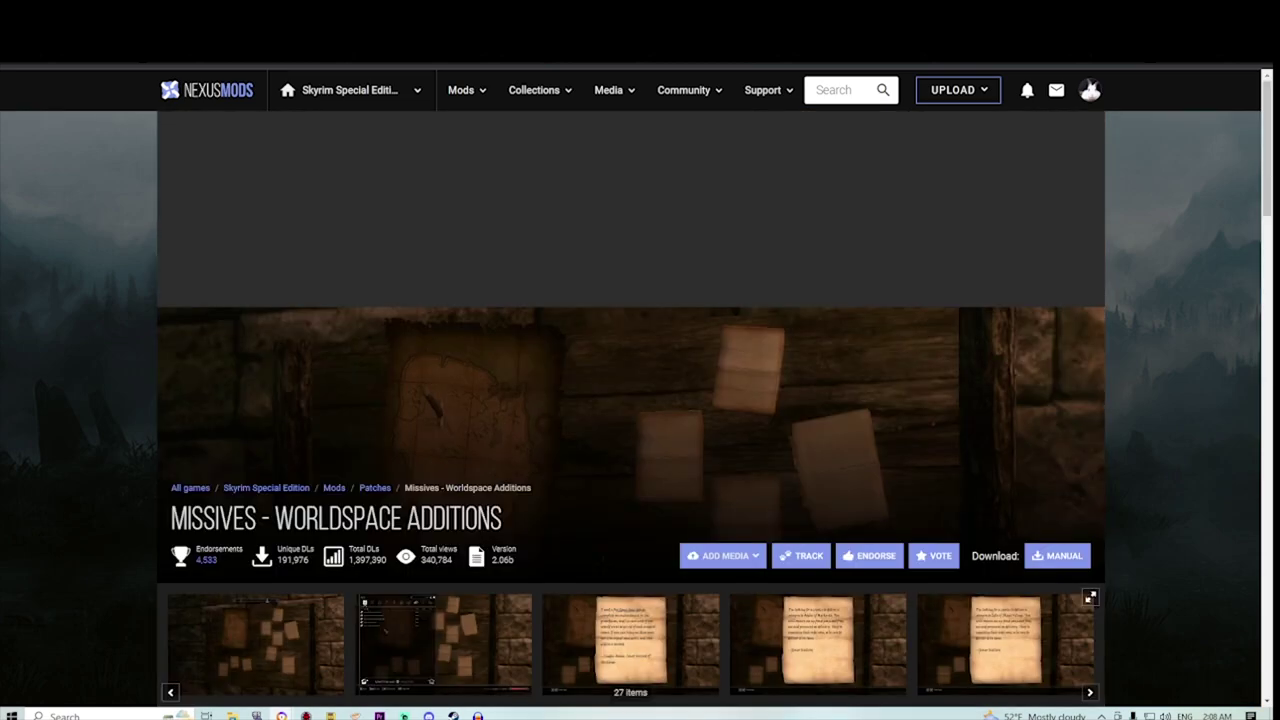
scroll(630, 400, down, 6)
click(630, 452)
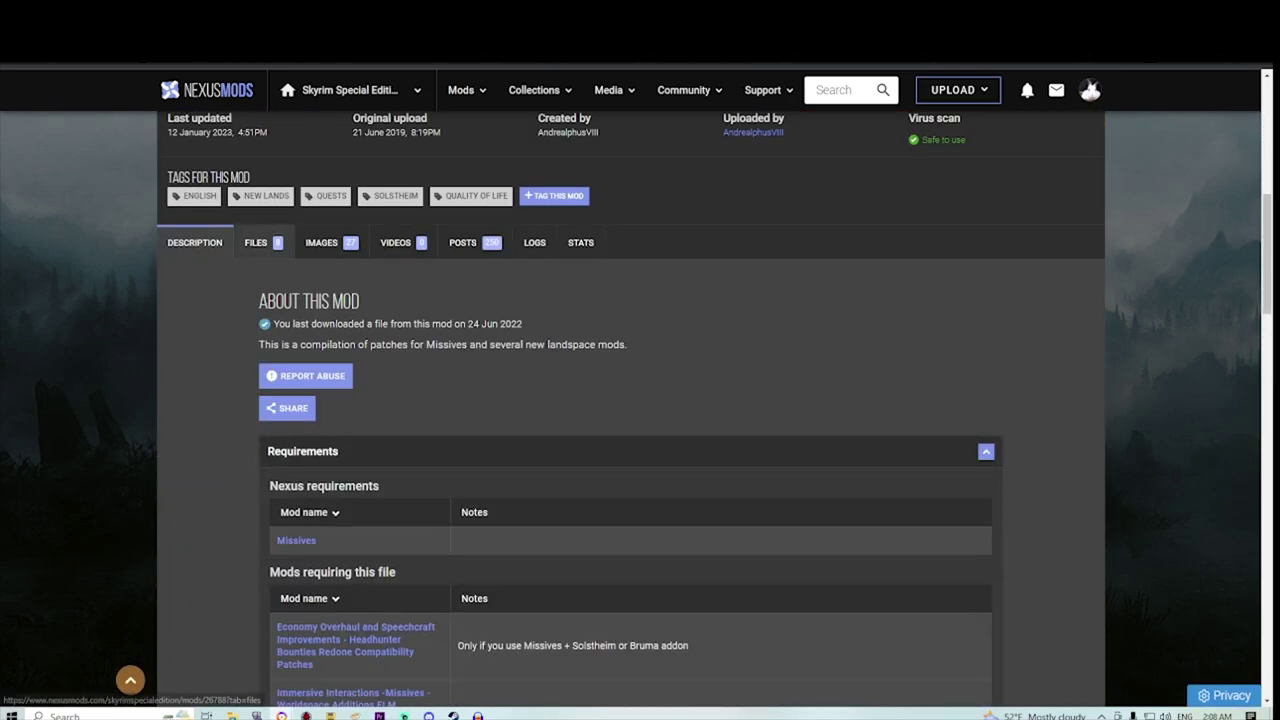
click(262, 243)
scroll(630, 409, down, 5)
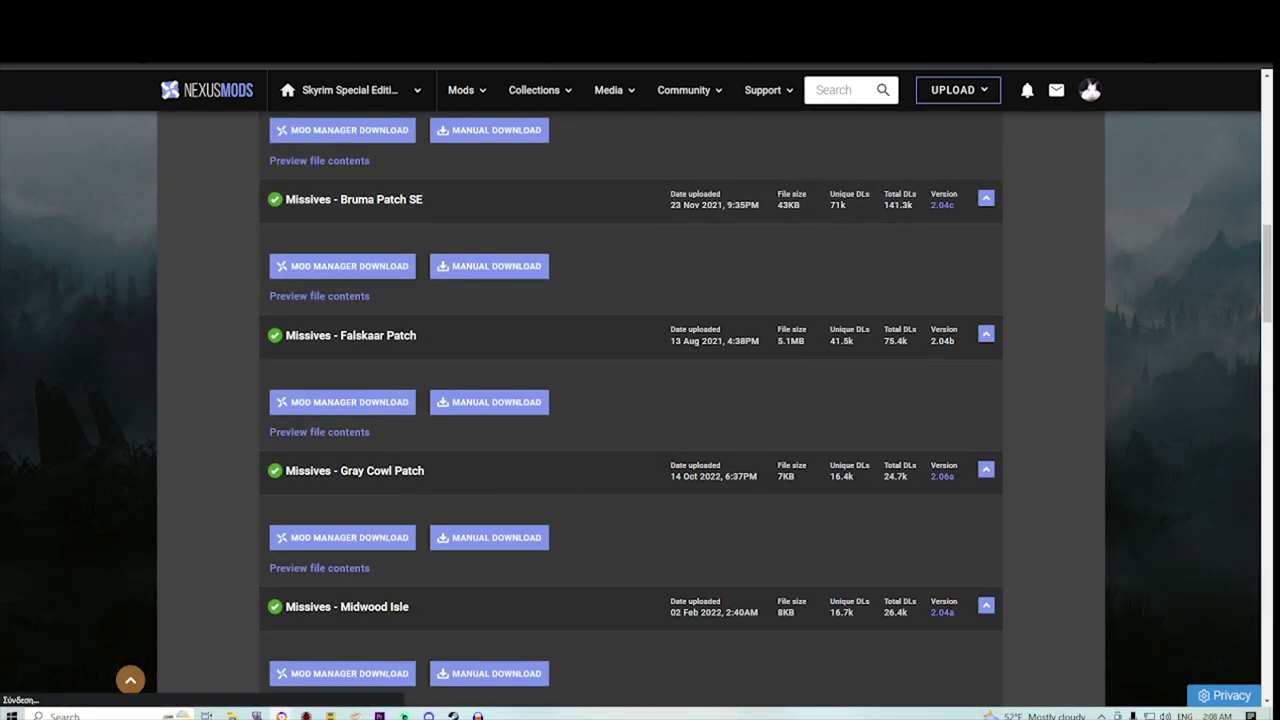
Step: Download the Missives - Solstheim Patch SE v2.03 file for the mod manager using the free slow download
scroll(630, 400, down, 2)
scroll(342, 473, up, 4)
scroll(342, 473, down, 7)
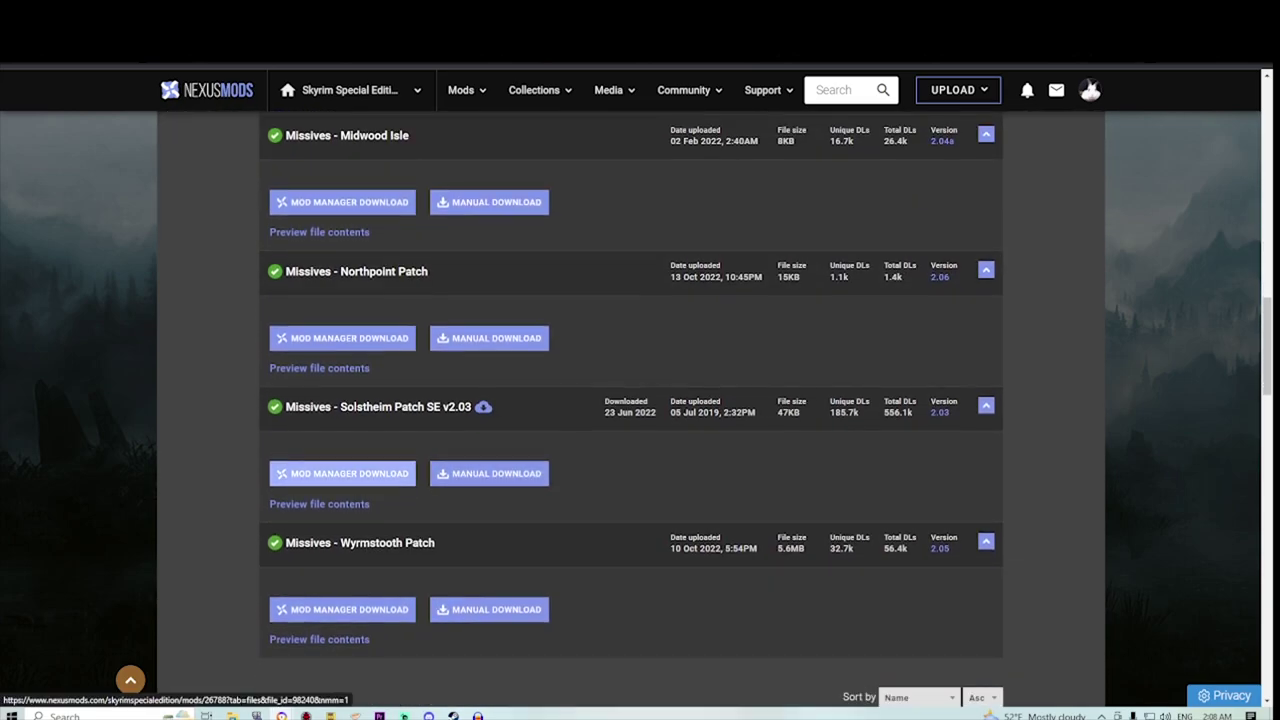
scroll(342, 473, down, 2)
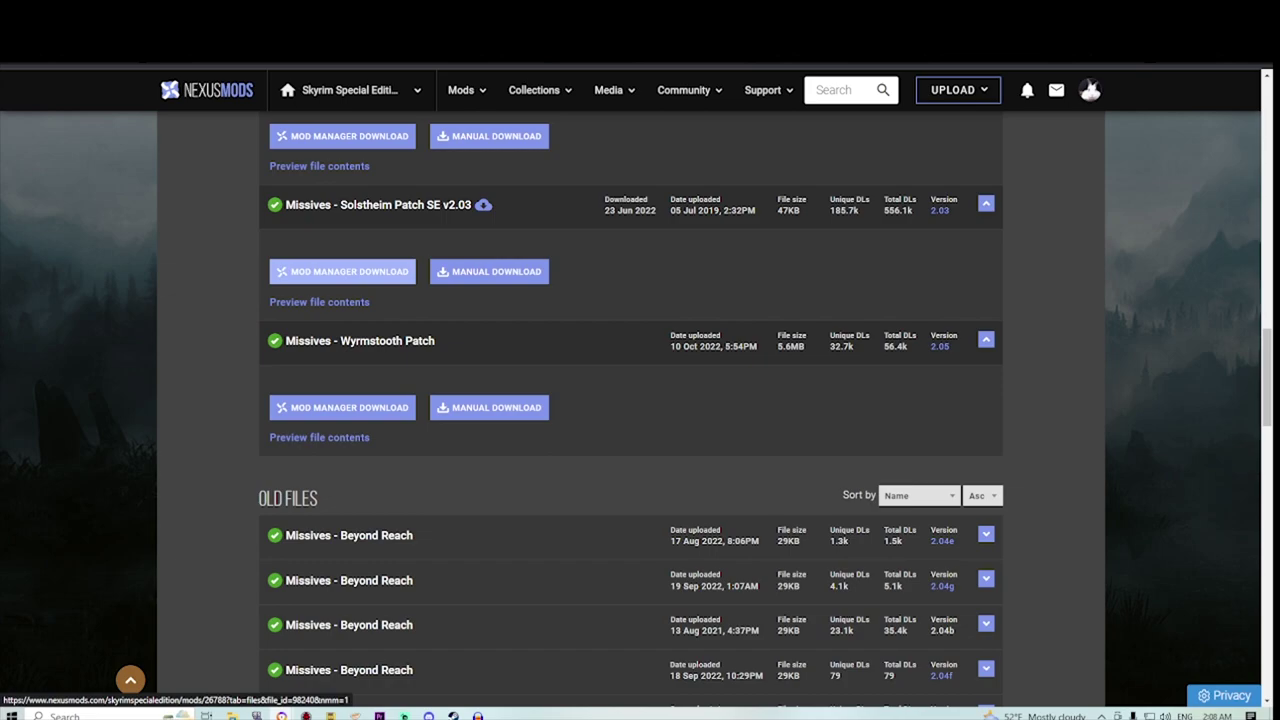
click(342, 271)
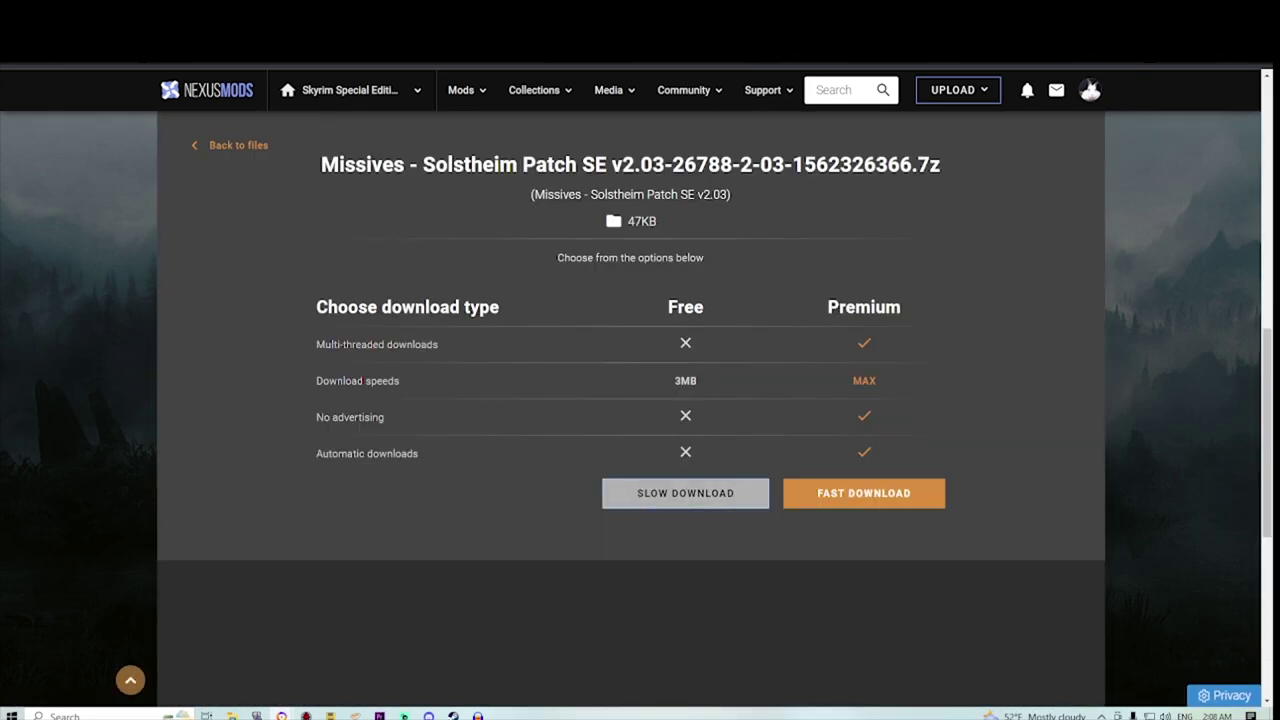
click(683, 493)
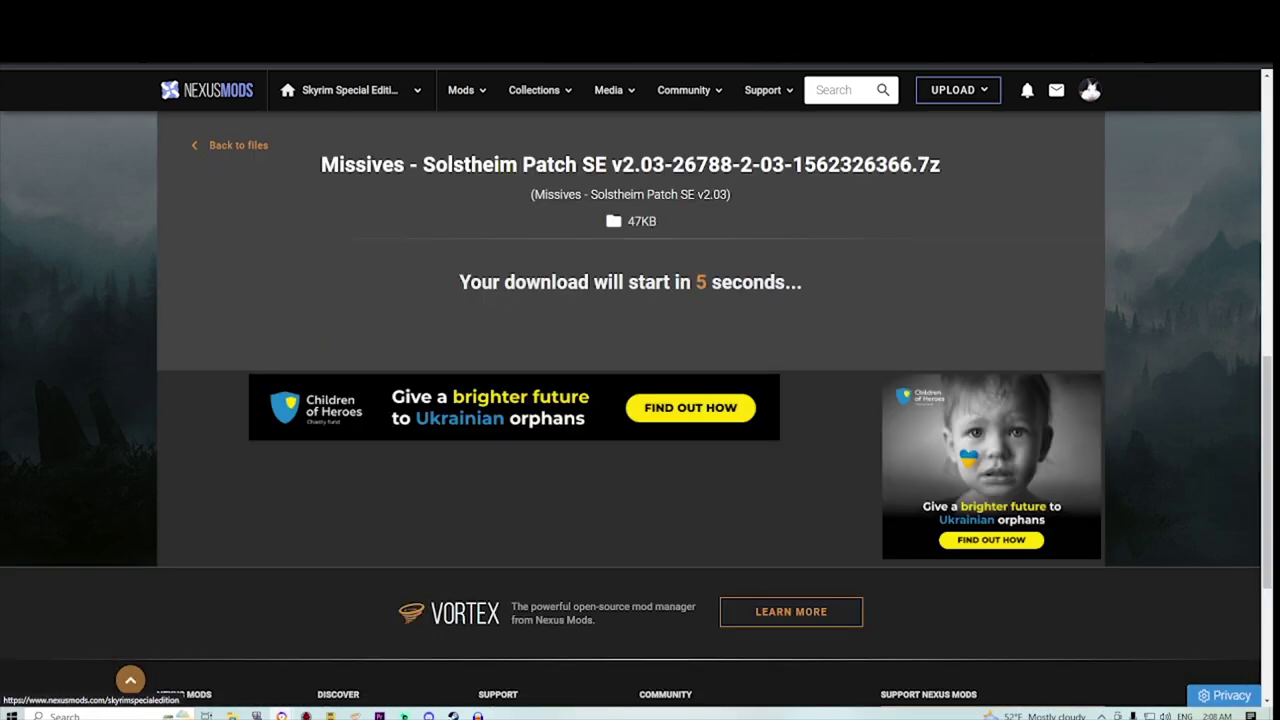
scroll(683, 493, up, 4)
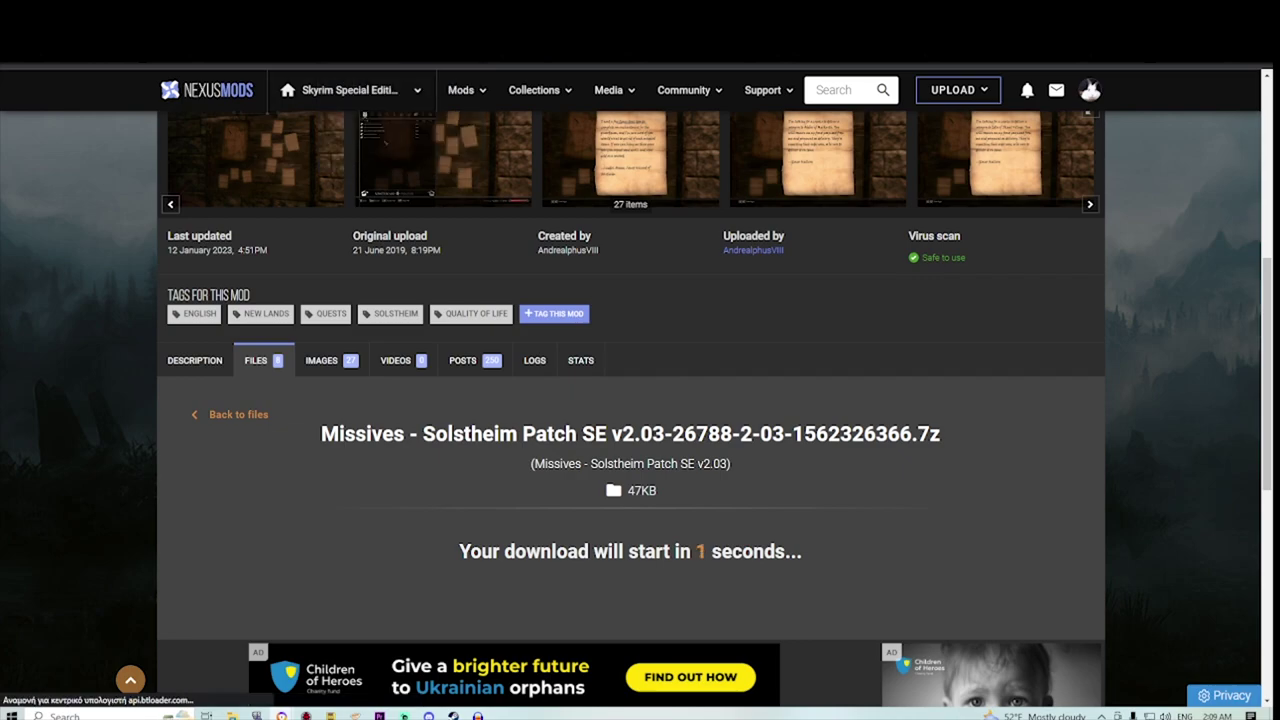
drag(494, 434, 517, 434)
Step: Open the files of Missives - Notes Retexture and open the optional Solstheim patch's mod manager download in a new tab
key(ctrl+Tab)
scroll(362, 619, down, 7)
click(256, 377)
scroll(256, 377, down, 2)
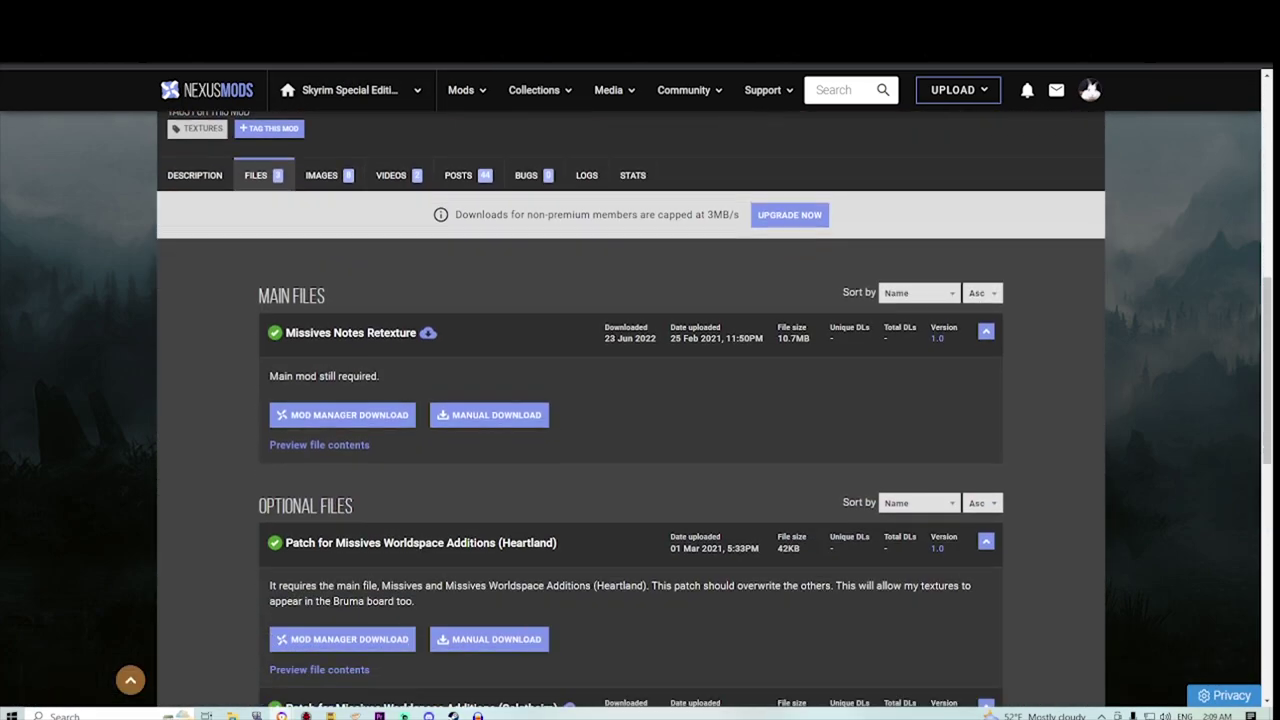
click(806, 461)
key(alt+Tab)
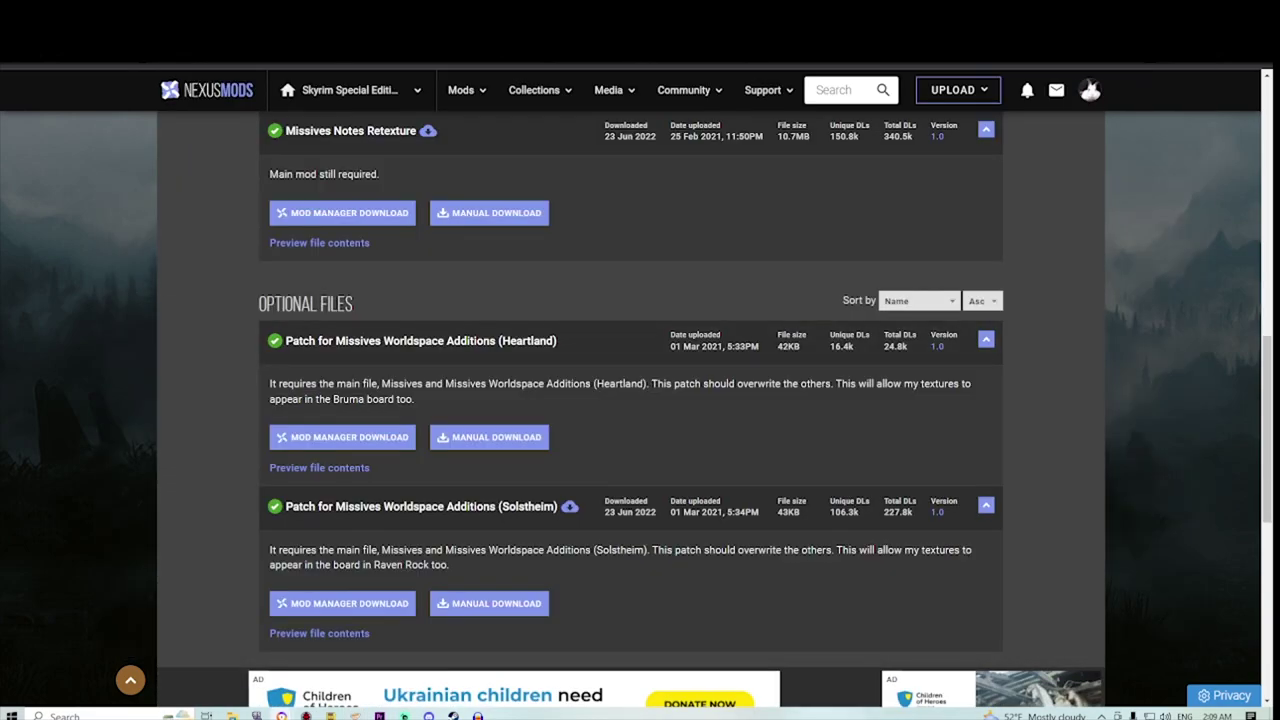
right_click(388, 604)
key(Escape)
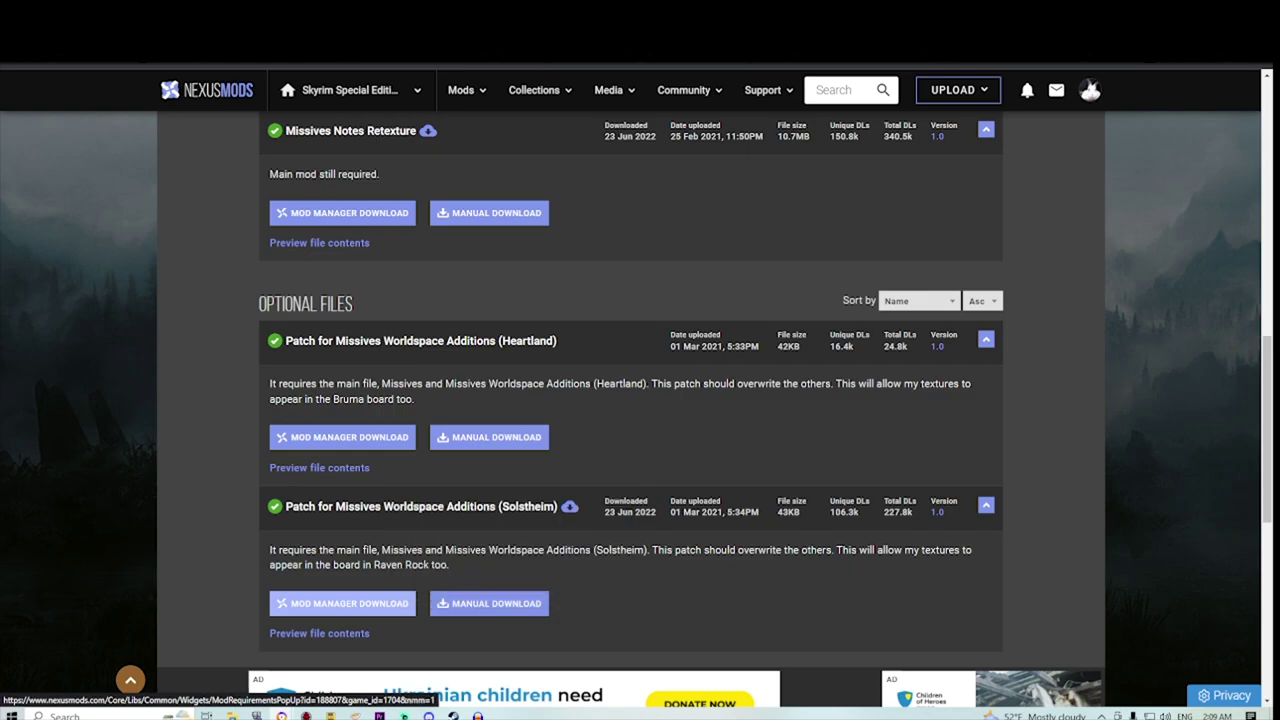
Step: Download the Missives Notes Retexture main file for the mod manager using the free slow download
scroll(342, 603, up, 3)
scroll(342, 603, down, 1)
click(342, 347)
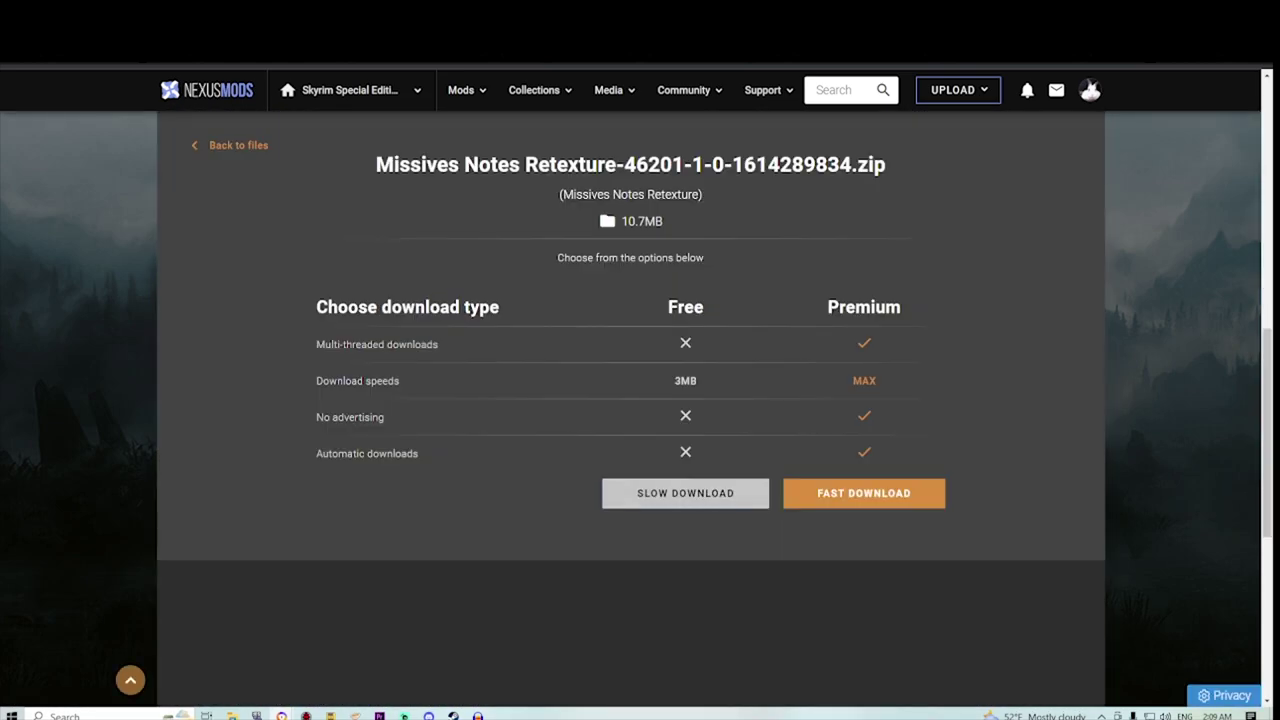
click(685, 493)
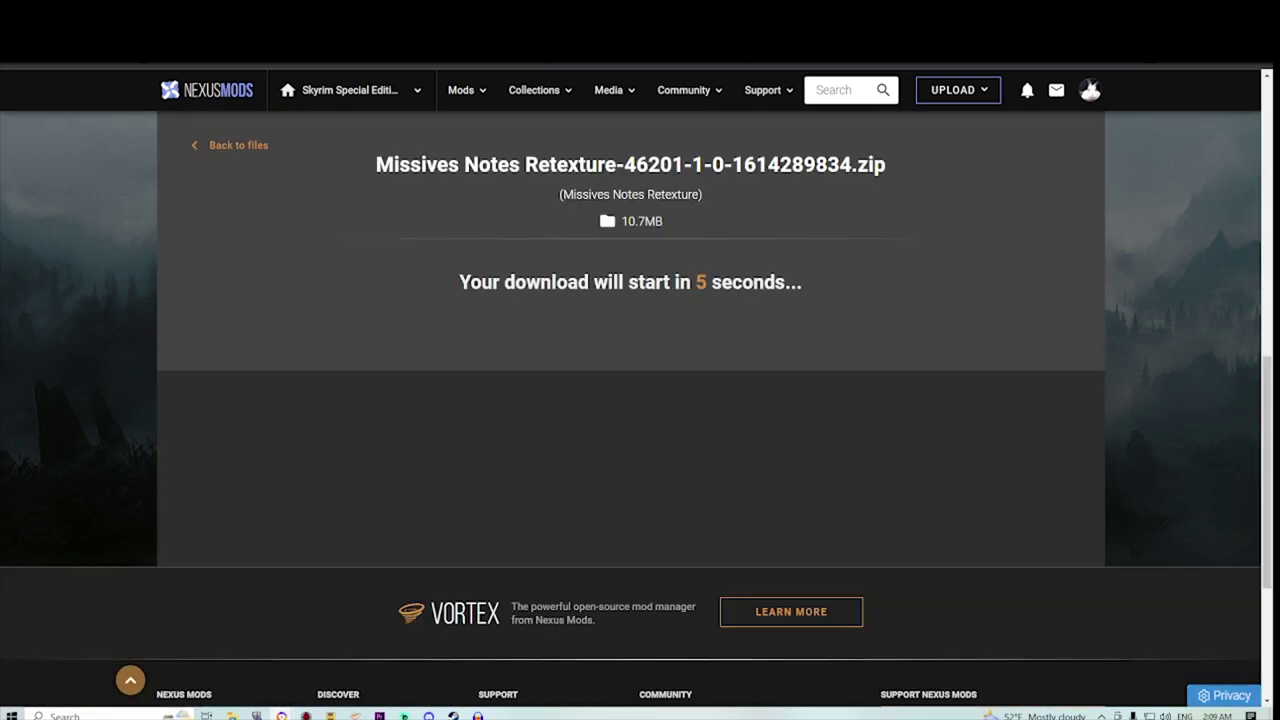
Step: Continue past the required-files notice for the Patch for Missives Worldspace Additions (Solstheim) and switch to the Witcher Board HD files
key(ctrl+Tab)
scroll(652, 555, down, 8)
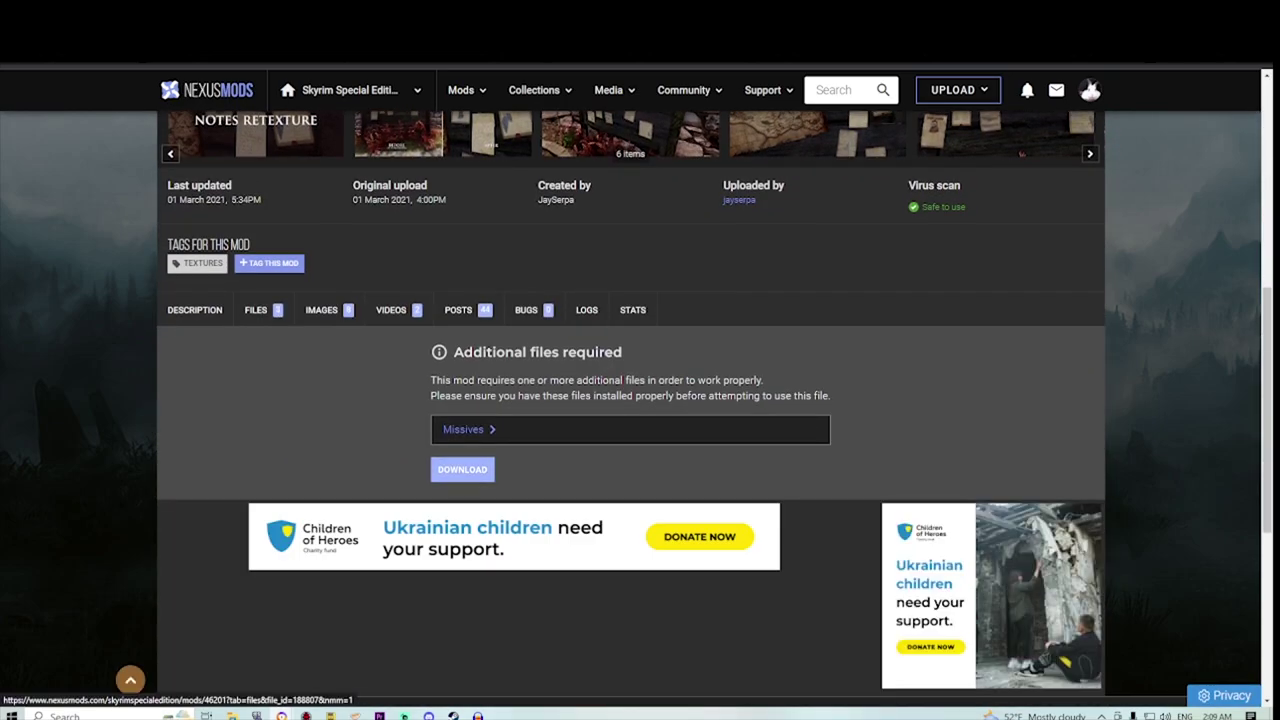
click(462, 469)
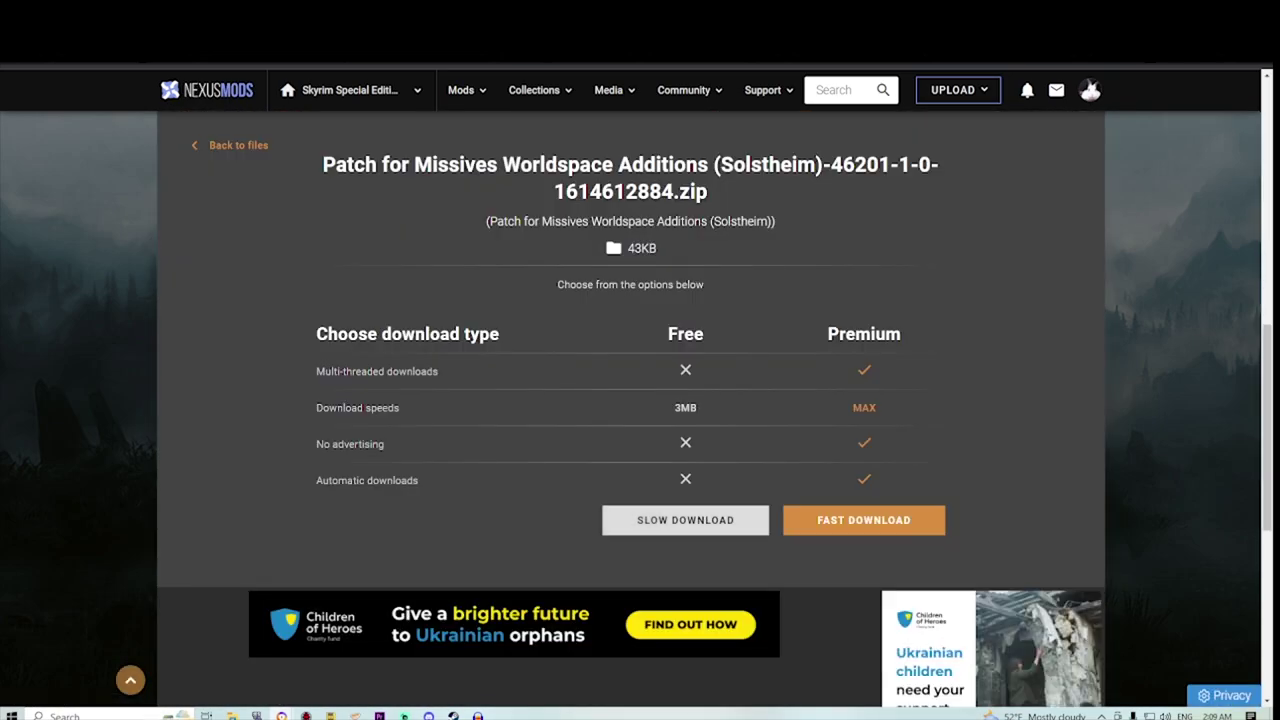
key(alt+Left)
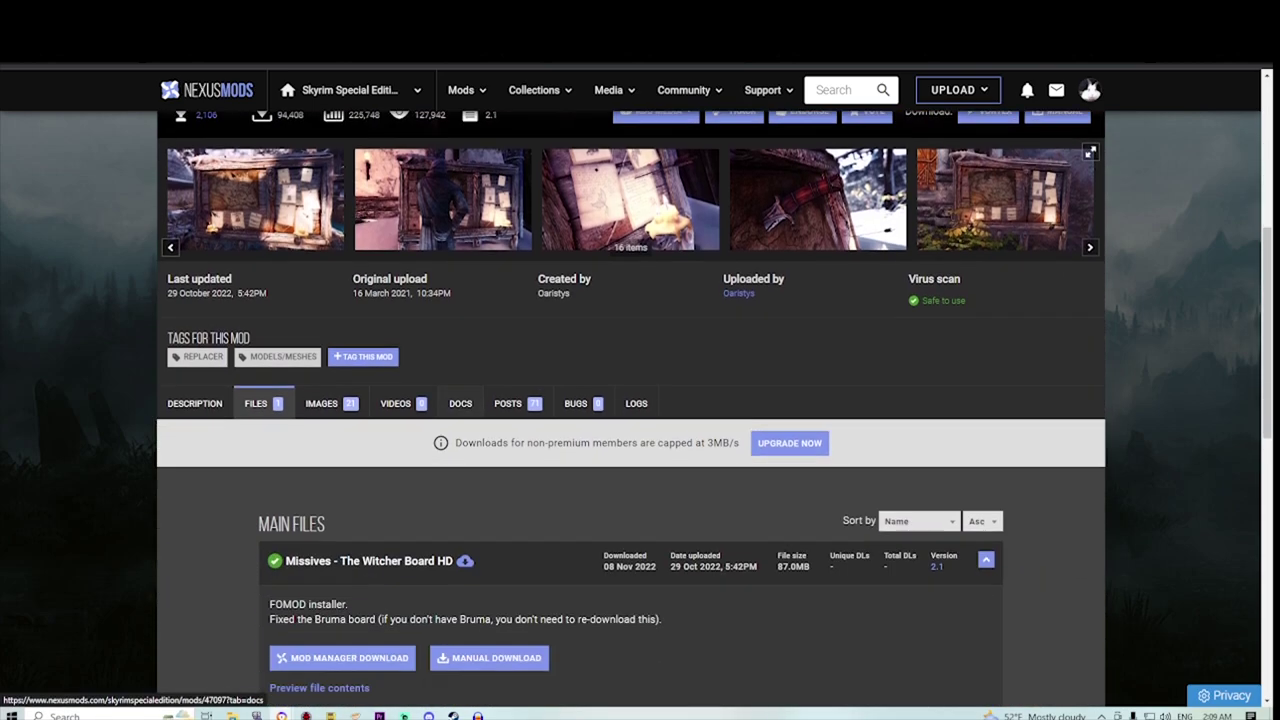
Step: Download the Missives - The Witcher Board HD 2.1 main file for the mod manager using the free slow download
scroll(630, 450, down, 2)
click(342, 497)
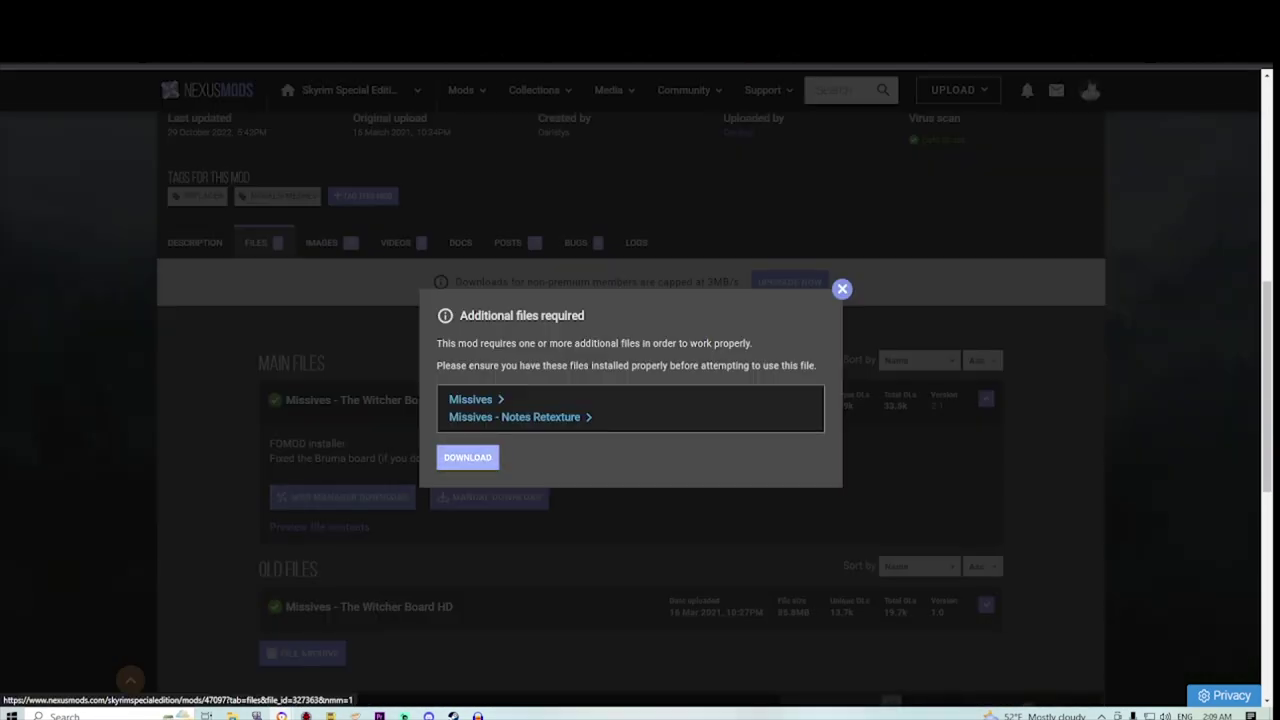
click(467, 457)
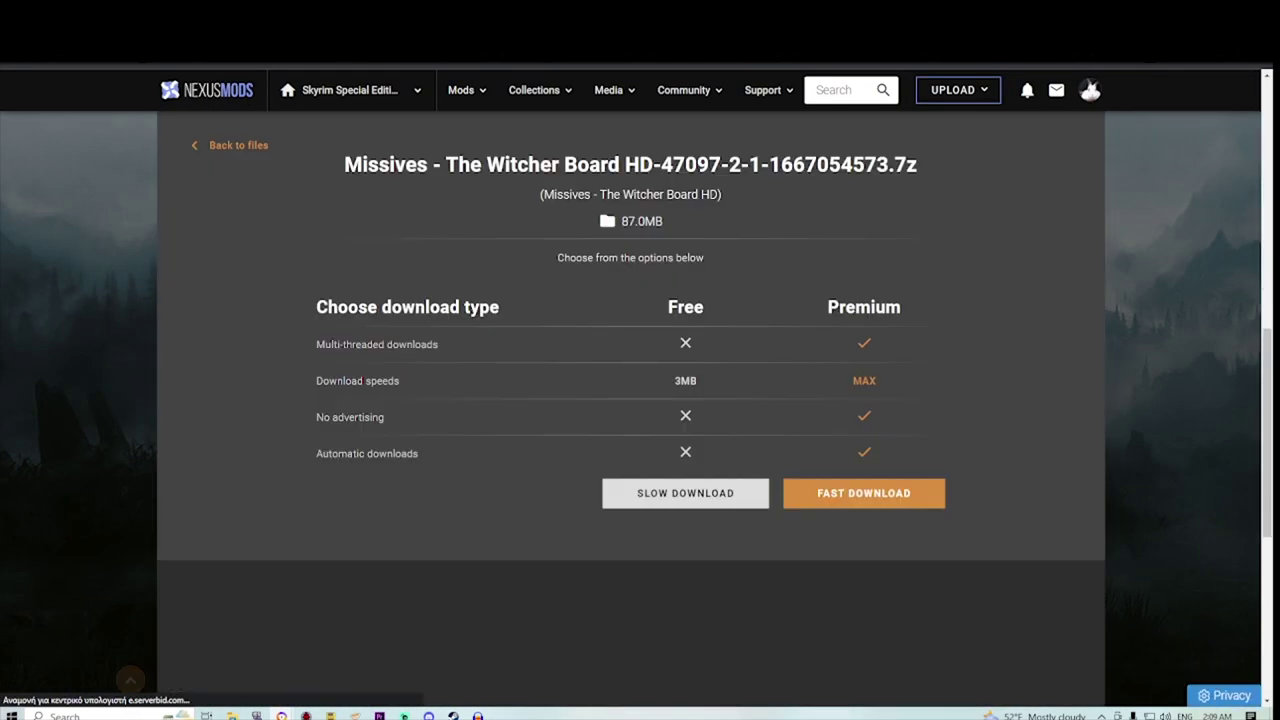
click(686, 493)
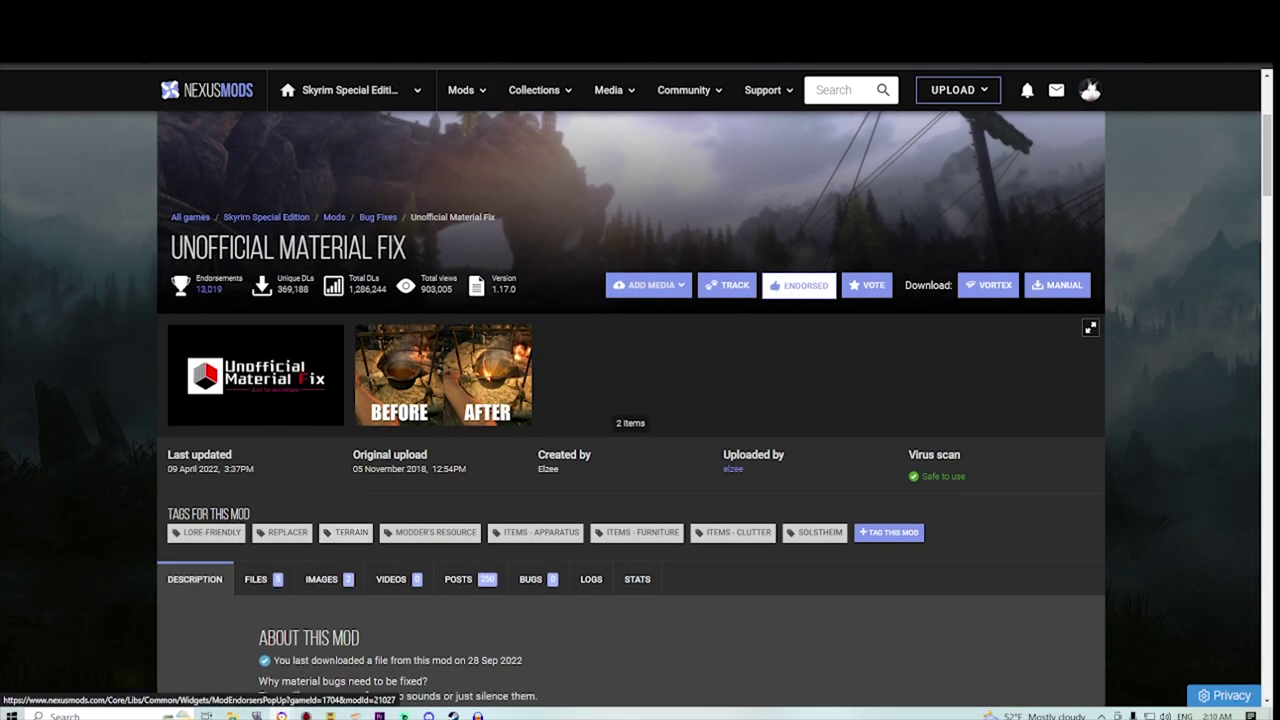
Step: Download the Unofficial Material Fix main file for the mod manager using the free slow download, and check on it in Vortex
drag(171, 248, 378, 248)
scroll(270, 440, down, 2)
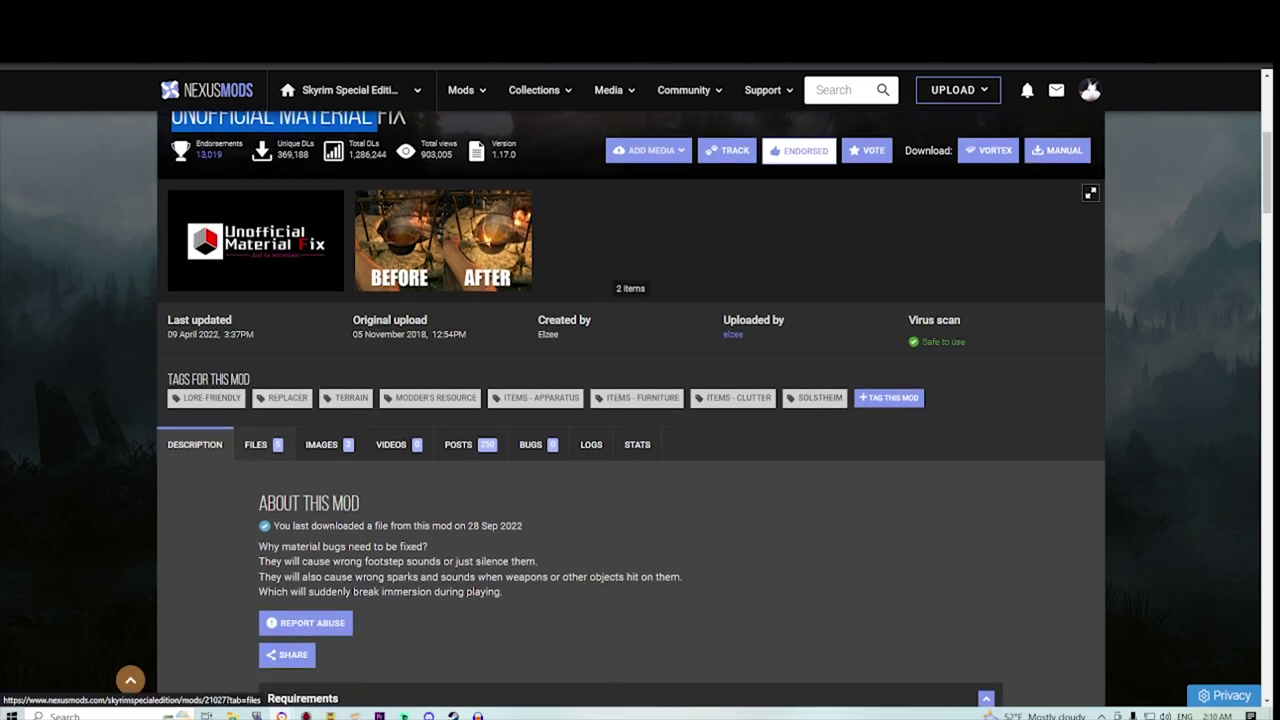
click(258, 443)
scroll(260, 443, down, 4)
scroll(343, 415, down, 2)
click(343, 249)
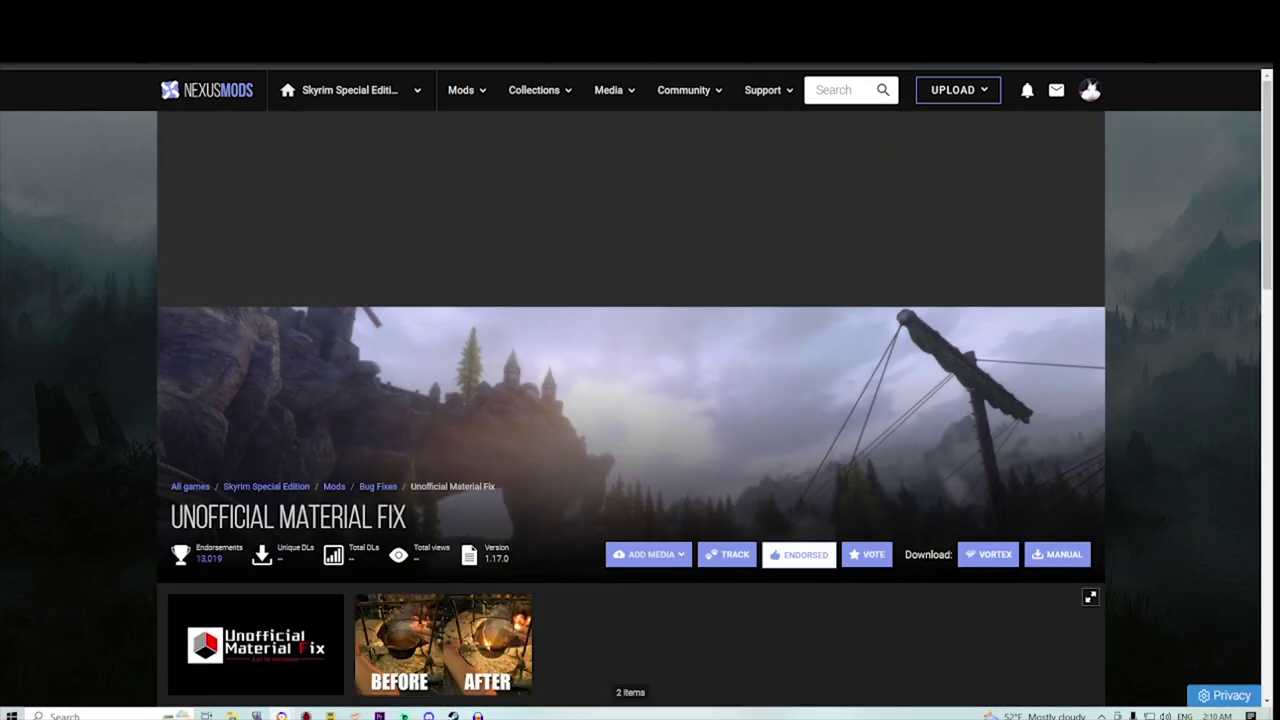
click(686, 493)
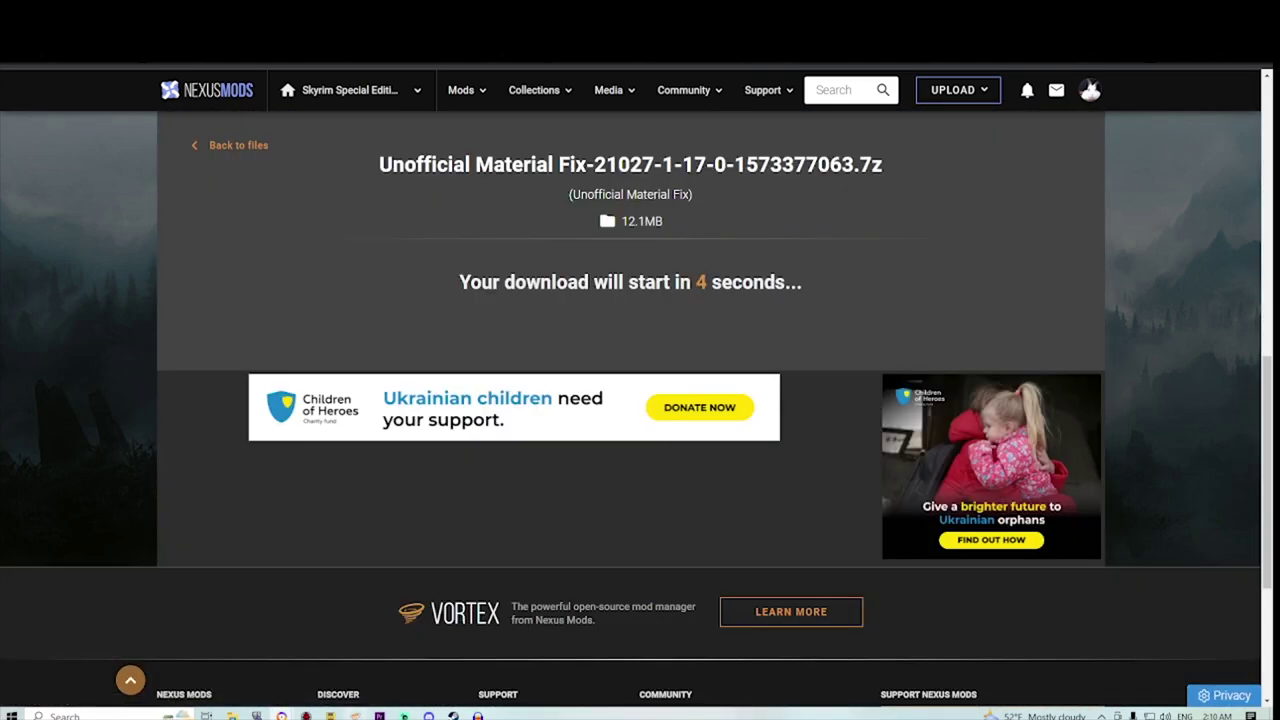
key(alt+Tab)
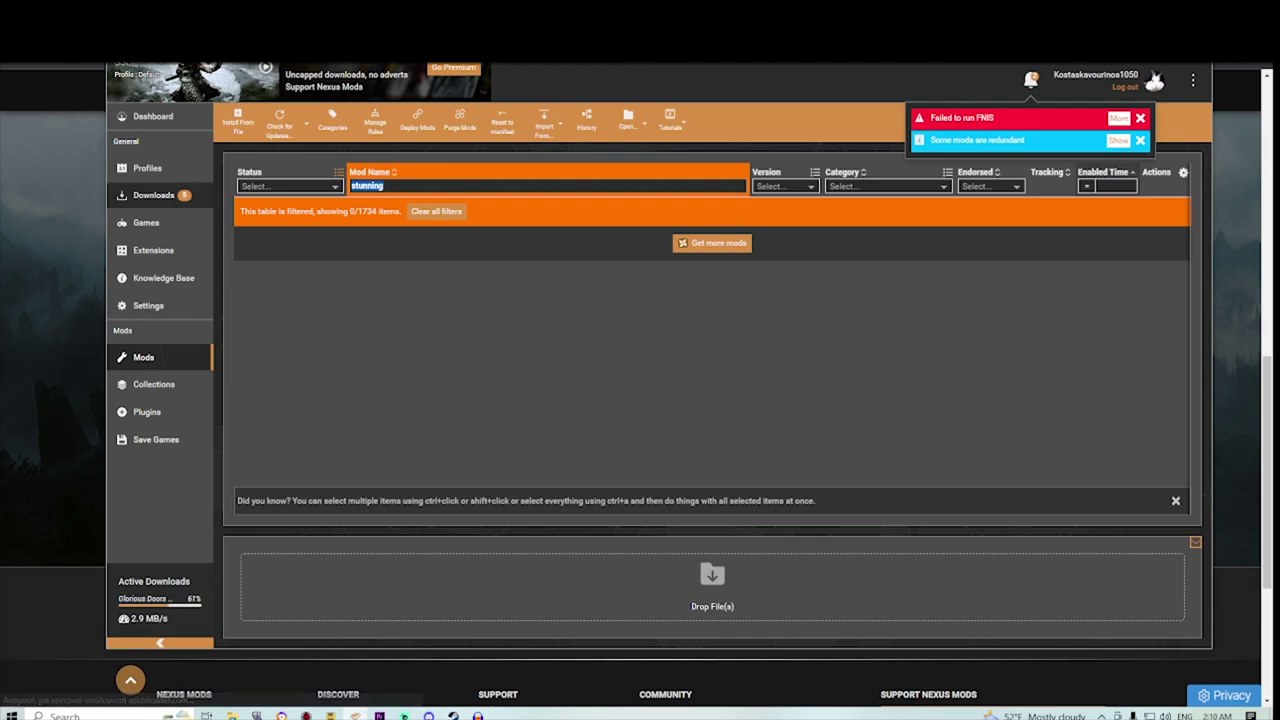
key(alt+Tab)
Step: Download the Icy Mesh Remaster 2.12 main file for the mod manager using the free slow download
drag(172, 181, 520, 181)
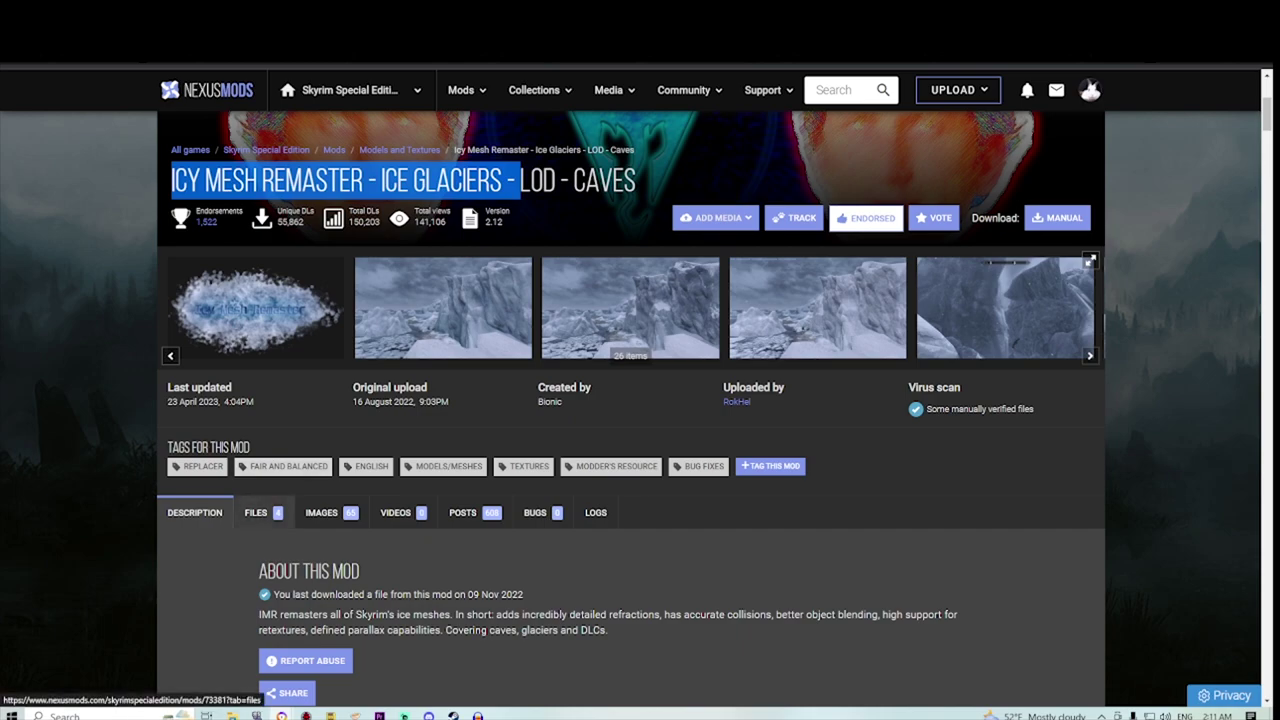
click(256, 512)
scroll(342, 466, up, 2)
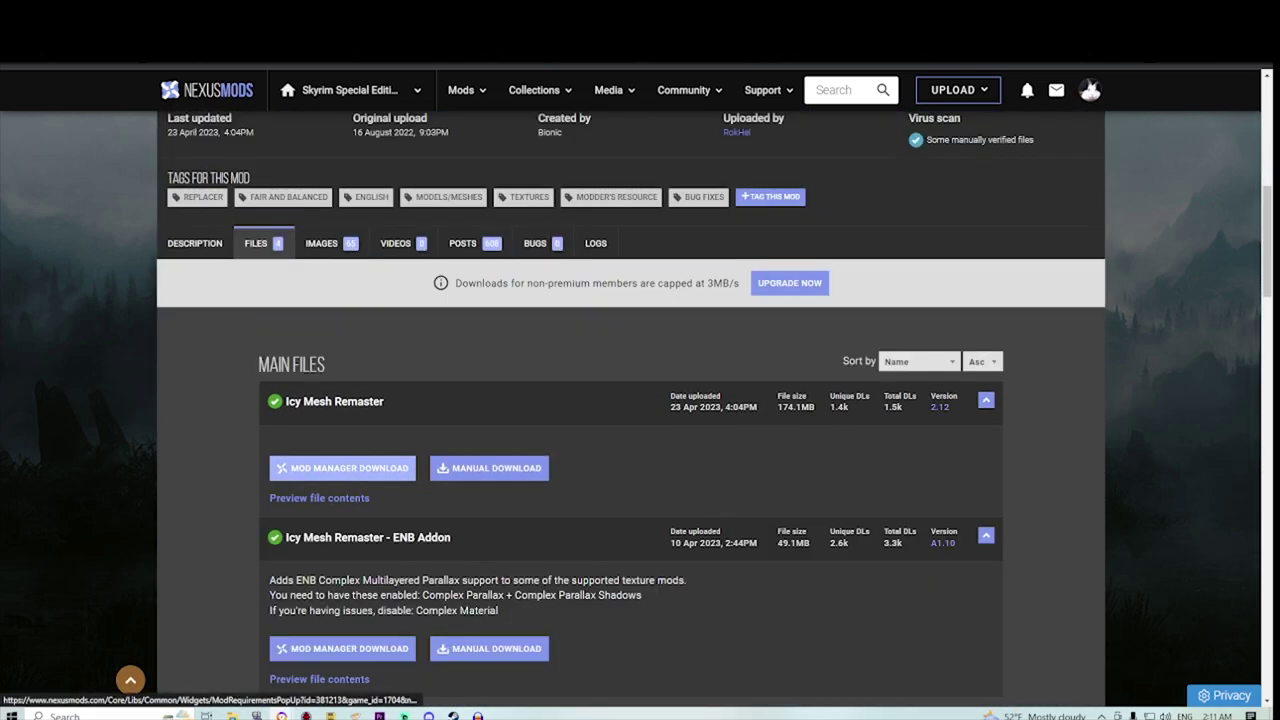
click(342, 468)
click(467, 448)
click(467, 447)
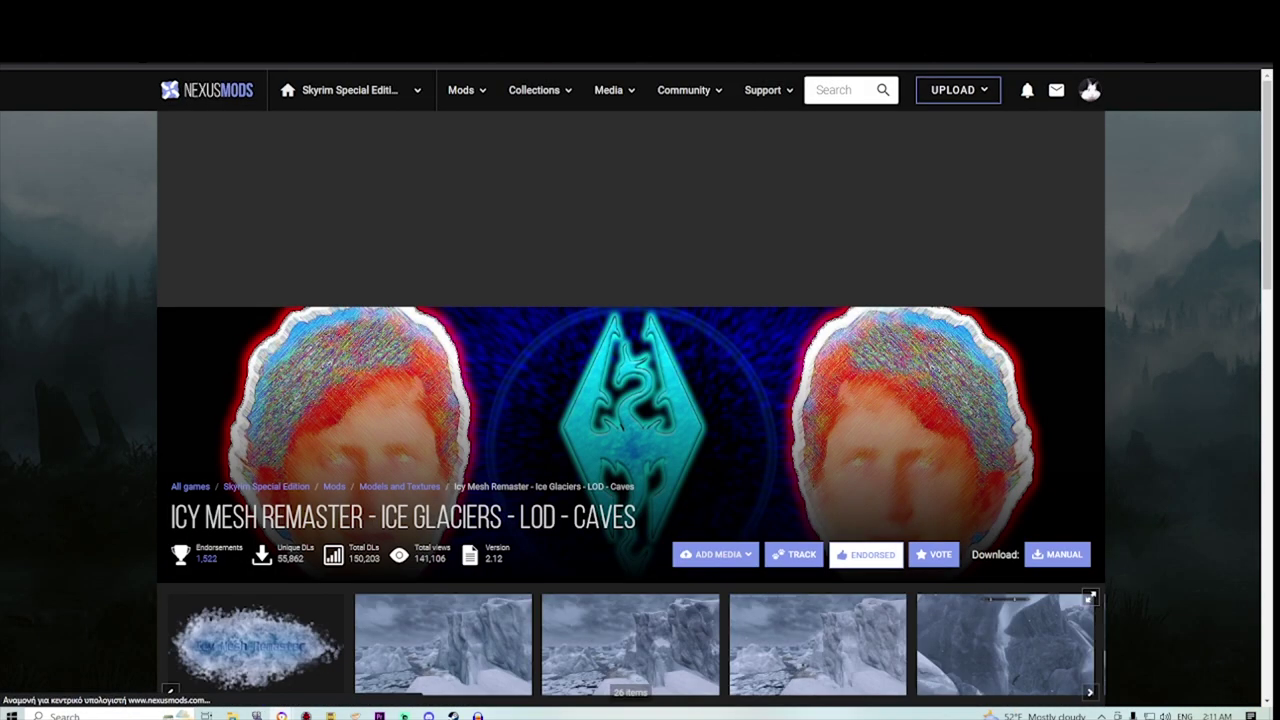
click(686, 491)
scroll(640, 400, up, 5)
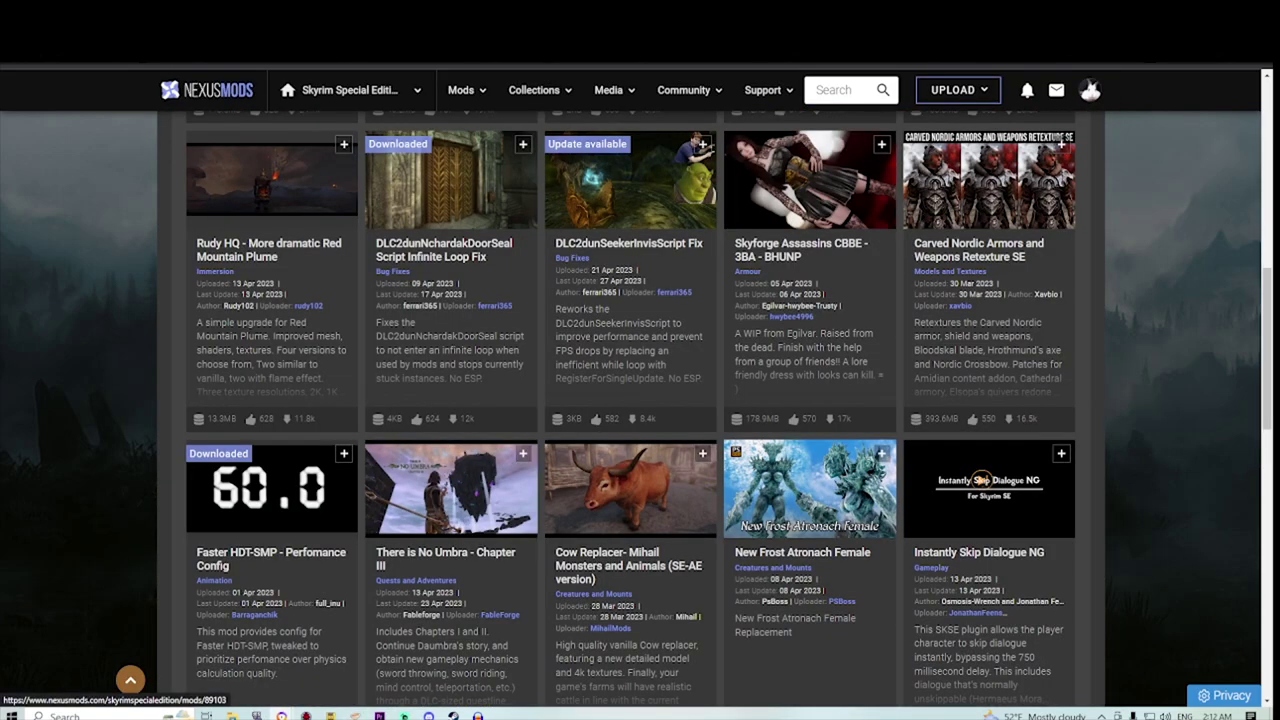
Step: Open the Rudy HQ - More dramatic Red Mountain Plume mod and compare its vanilla and modded screenshots
click(252, 236)
scroll(630, 400, down, 3)
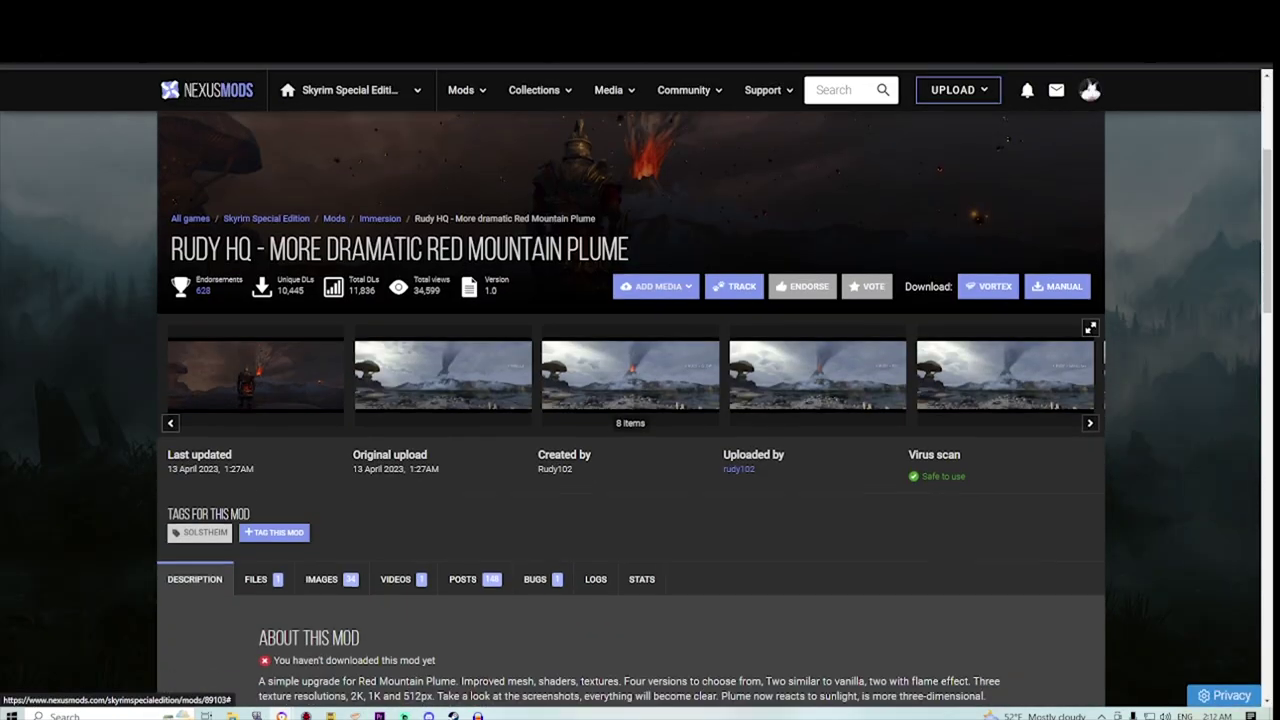
click(255, 375)
key(Right)
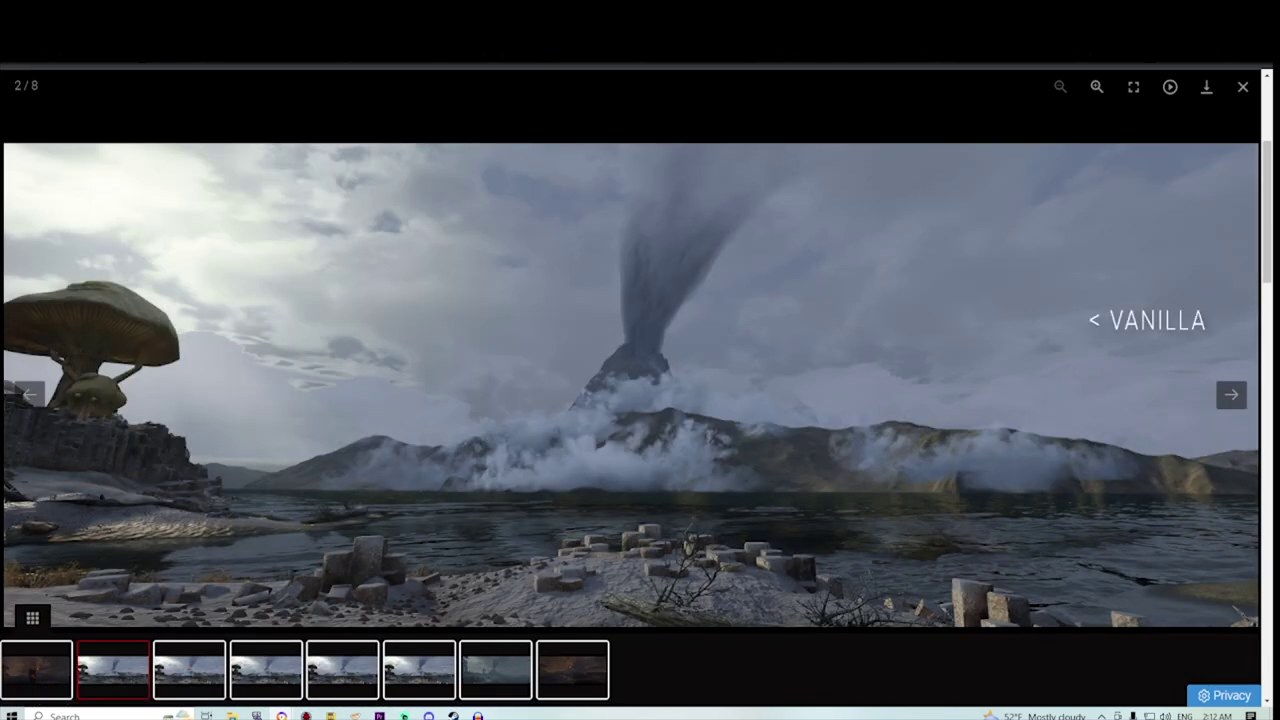
key(Right)
key(Right)
key(Right)
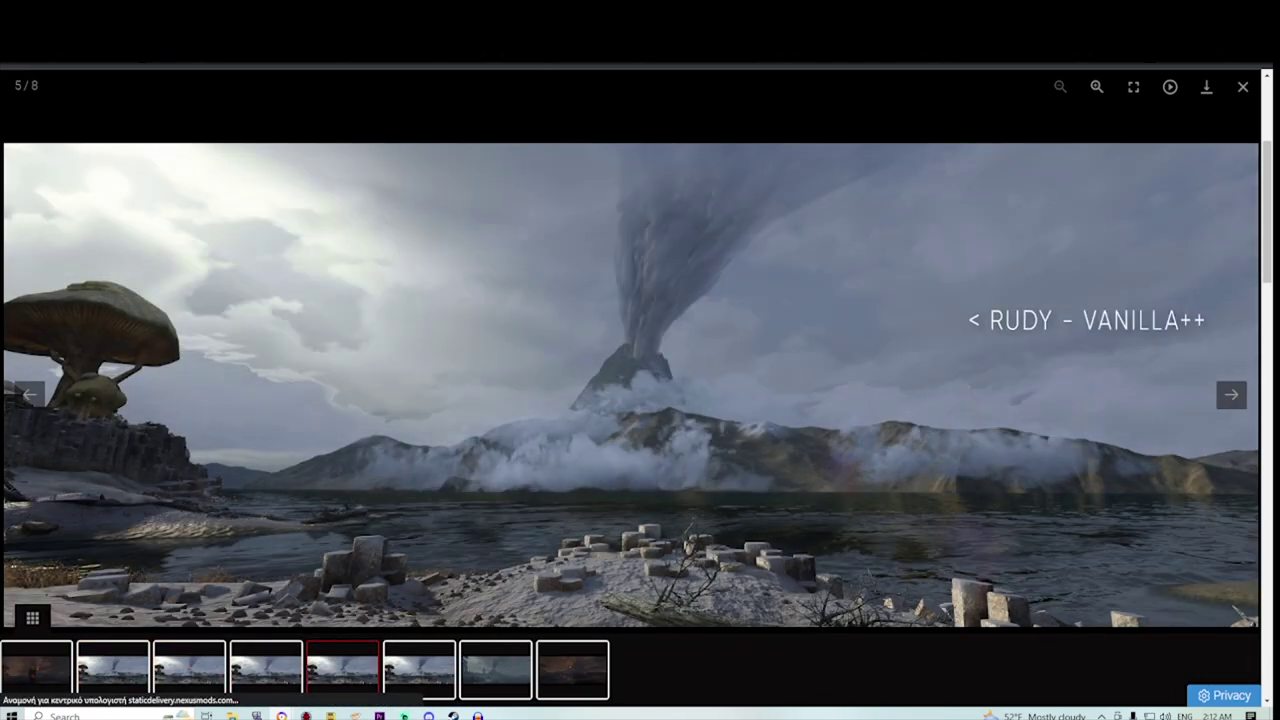
key(Escape)
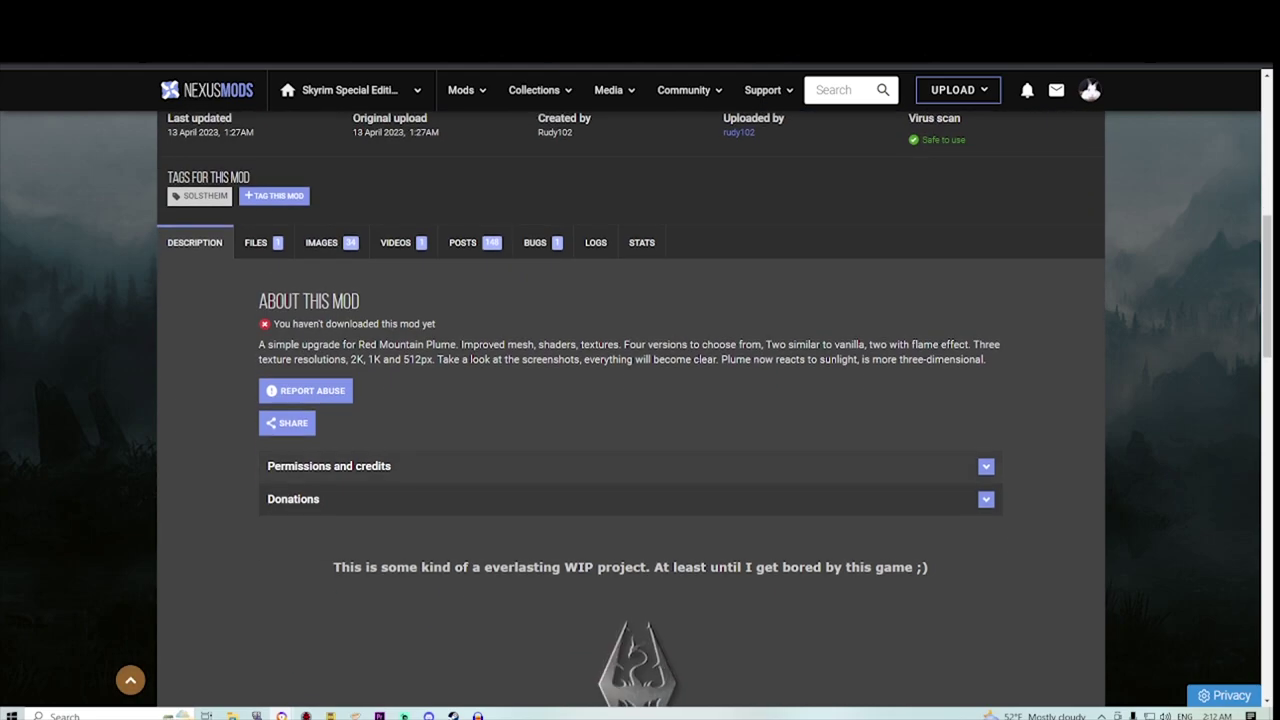
Step: Download the Rudy HQ - More dramatic Red Mountain Plume main file for the mod manager using the free slow download
click(257, 243)
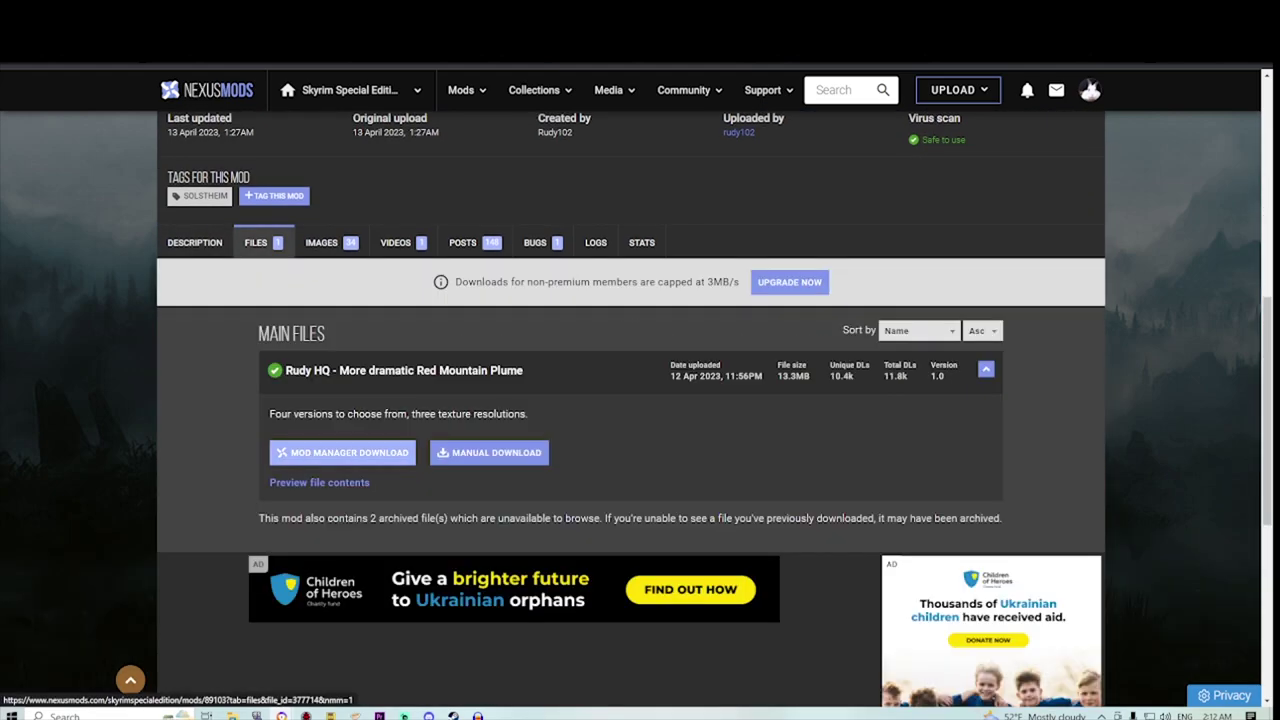
click(344, 452)
click(686, 520)
scroll(686, 520, up, 6)
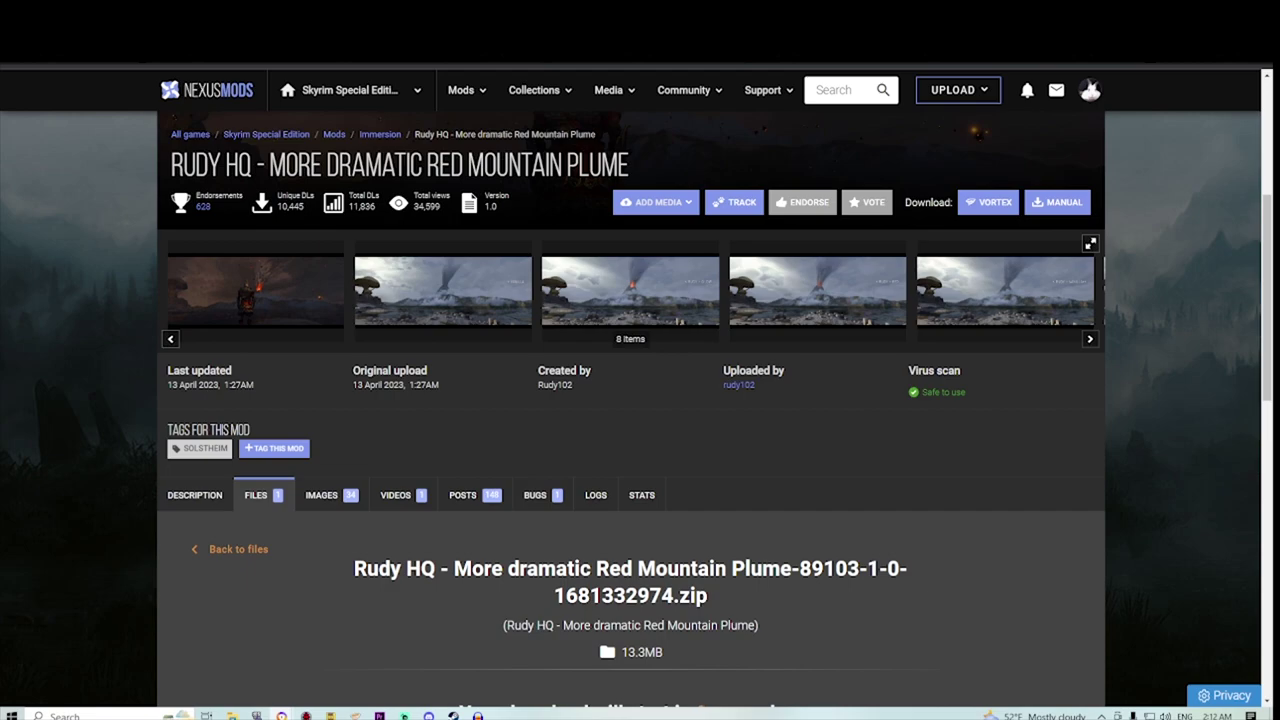
scroll(543, 365, down, 2)
scroll(543, 365, up, 4)
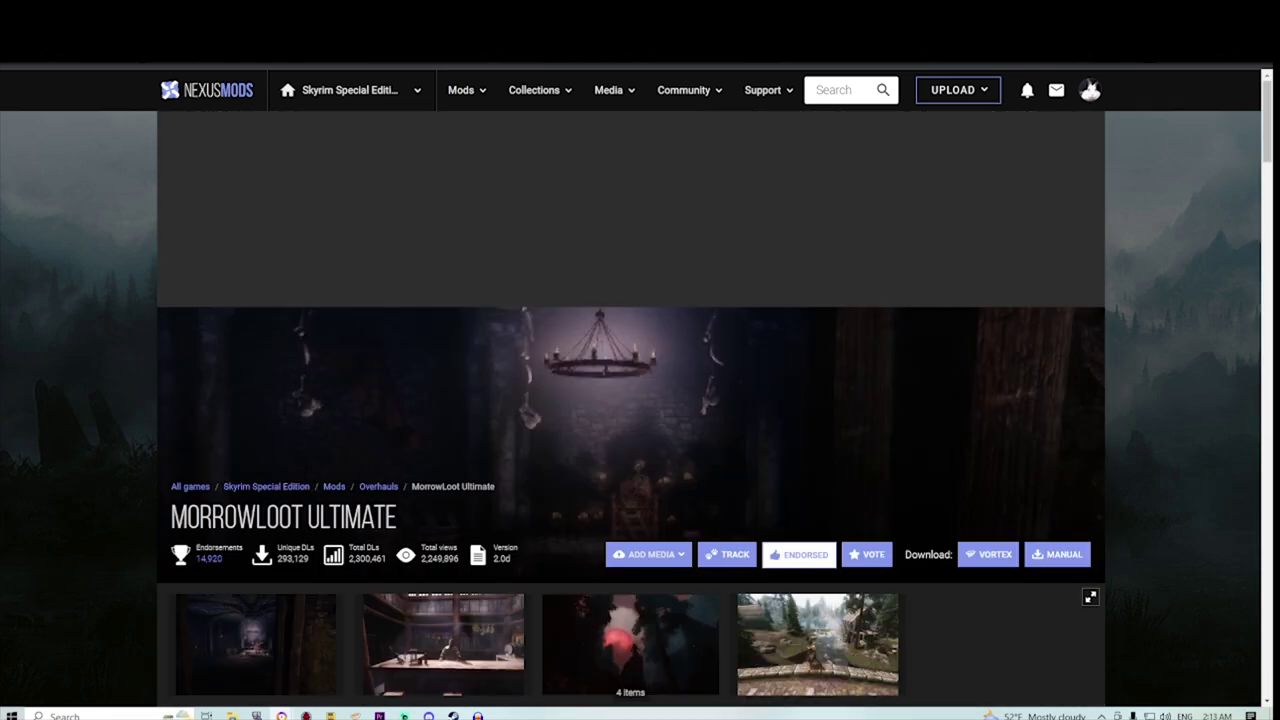
Step: Look over the MorrowLoot Ultimate mod page and open its posts
scroll(630, 400, down, 4)
triple_click(284, 248)
scroll(630, 400, down, 1)
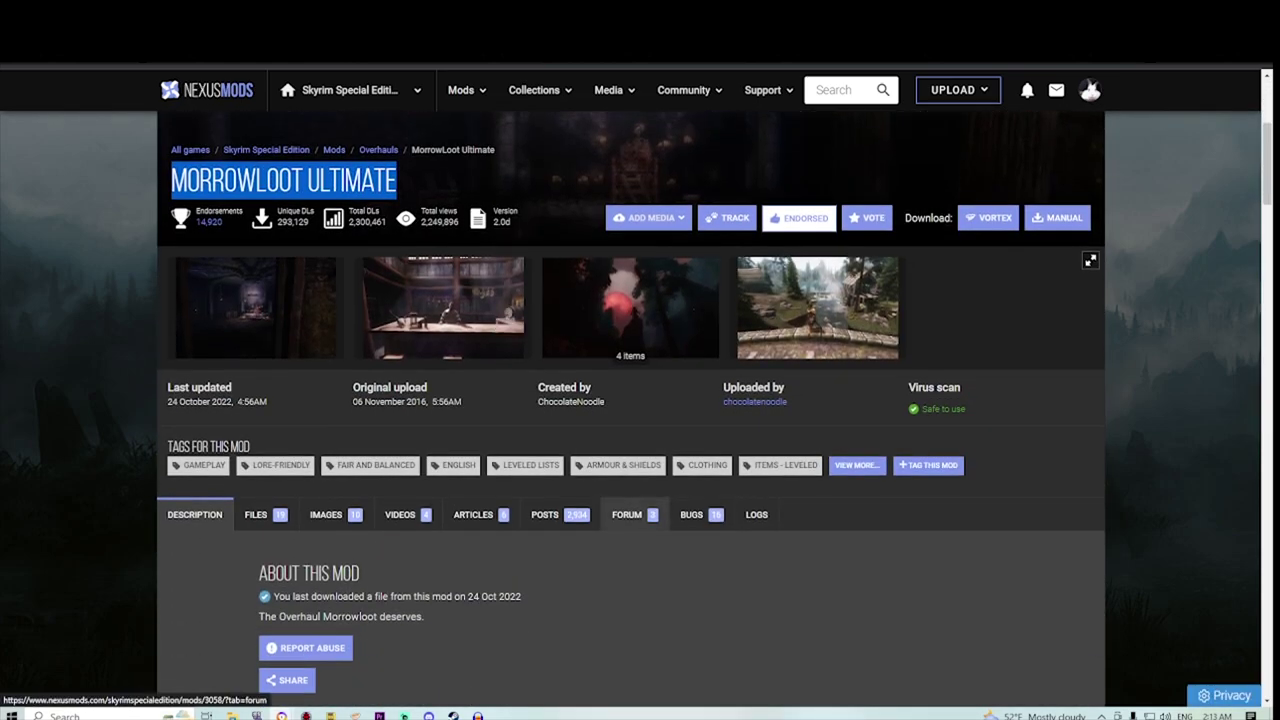
click(556, 515)
scroll(556, 515, down, 4)
scroll(630, 400, down, 4)
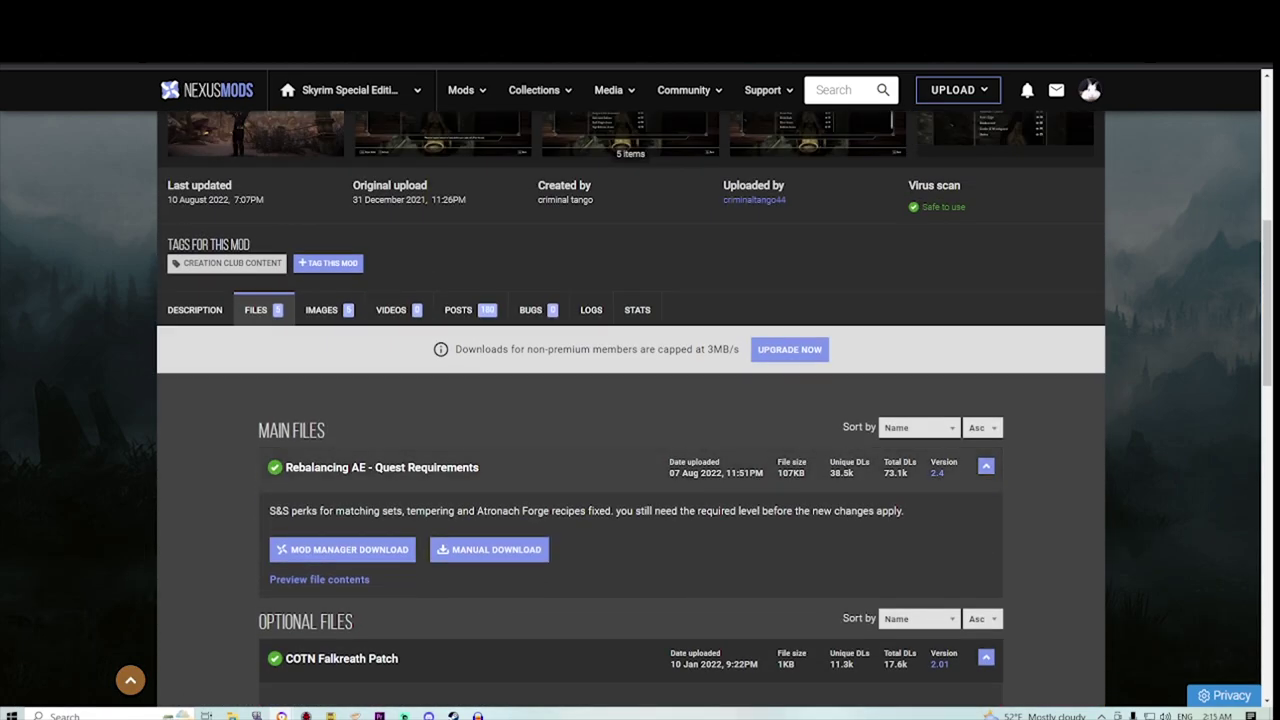
Step: Review the main and optional files of Rebalancing AE - Quest Requirements and switch to the Saints and Seducers - Voiced Narrative page
scroll(630, 400, up, 2)
scroll(630, 400, down, 2)
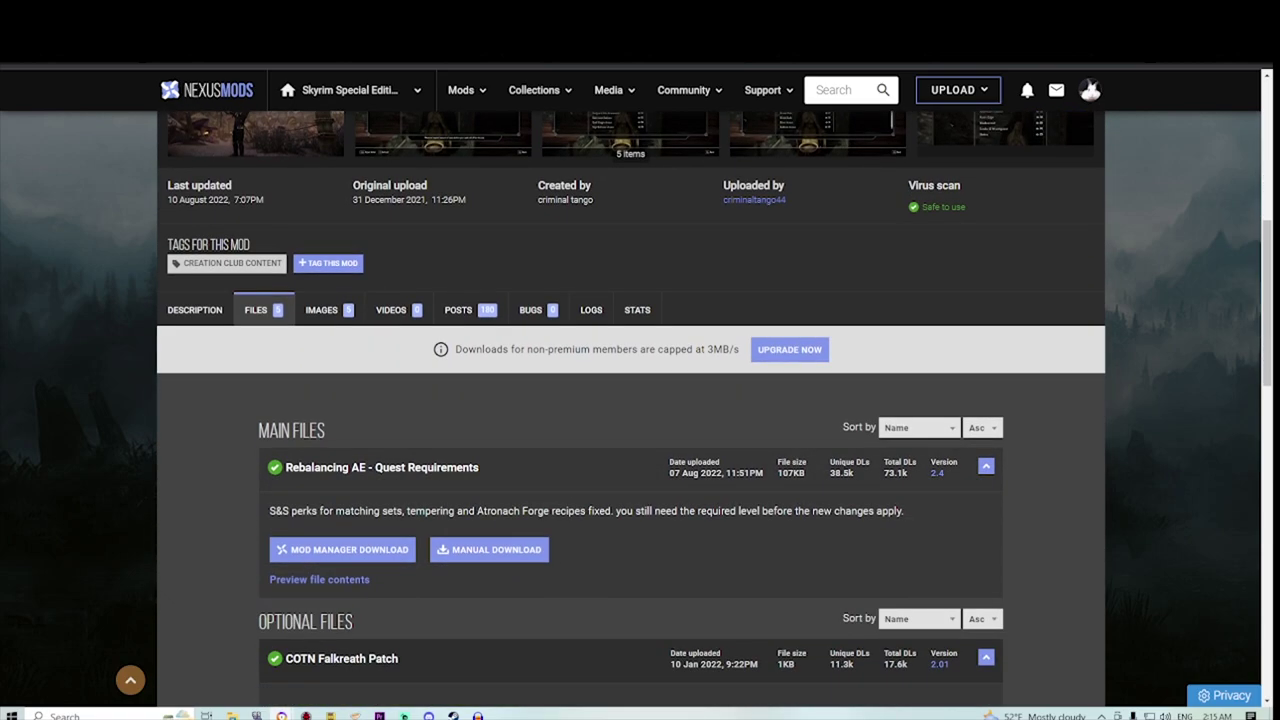
scroll(630, 400, down, 4)
scroll(630, 400, down, 1)
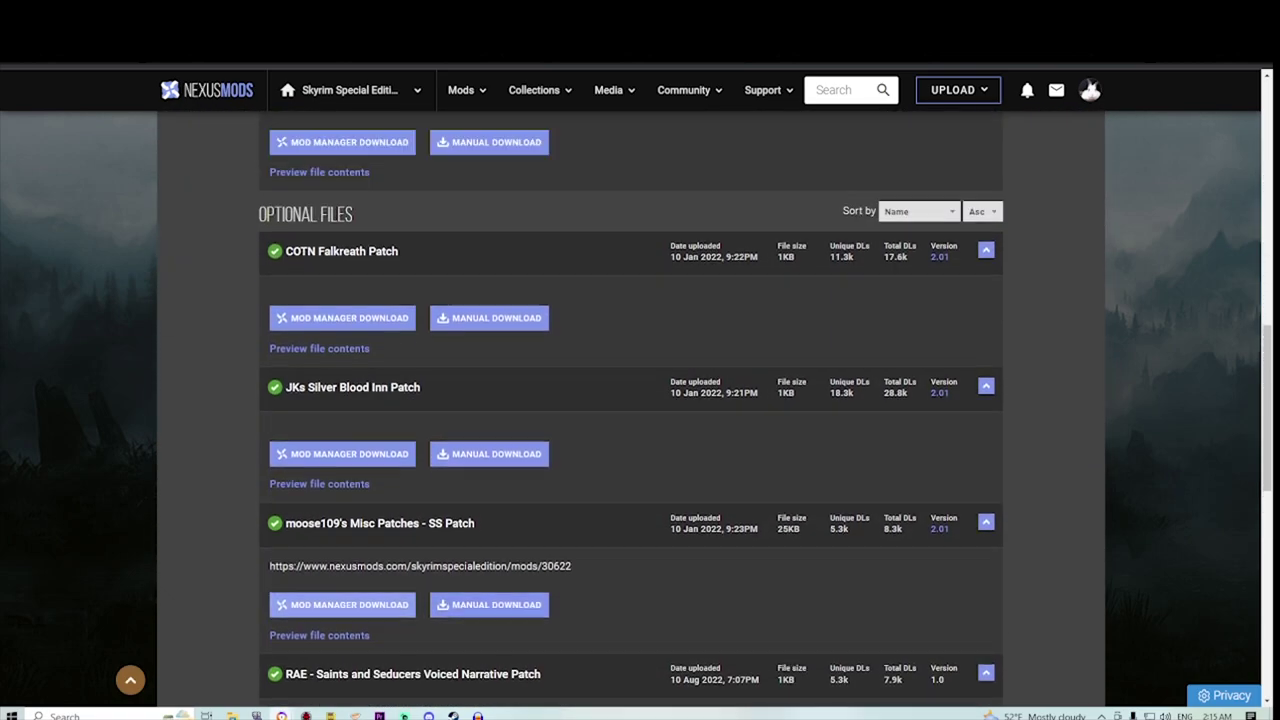
scroll(630, 400, up, 6)
scroll(630, 400, up, 1)
key(ctrl+Tab)
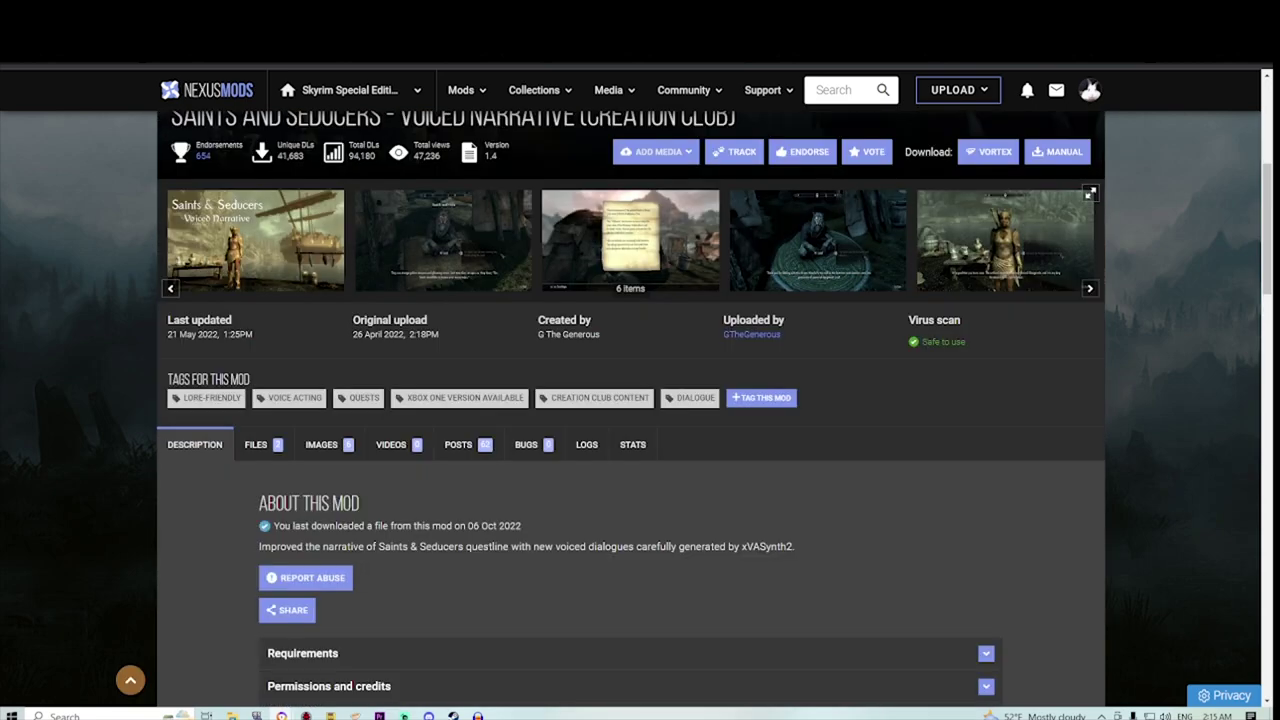
scroll(630, 400, up, 2)
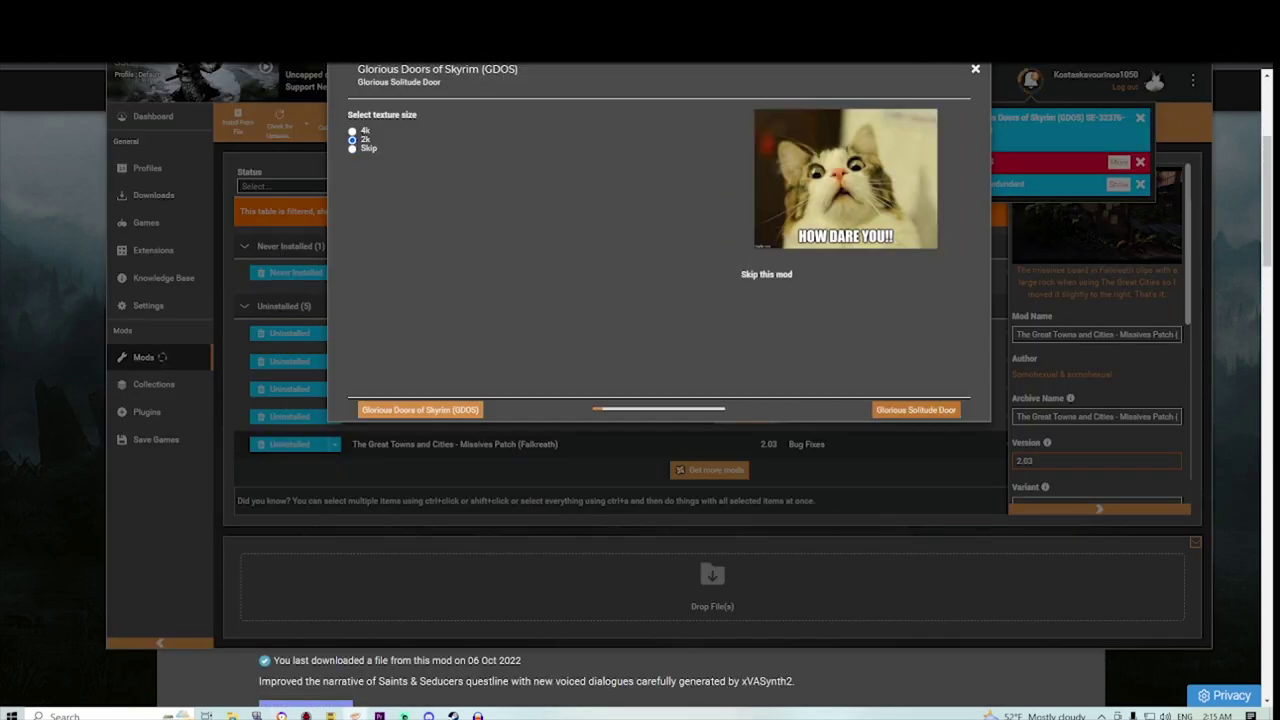
Step: In the Glorious Doors of Skyrim installer, accept 2k textures for the Glorious Solitude Door and choose the Sliding Door variant
click(916, 410)
click(352, 140)
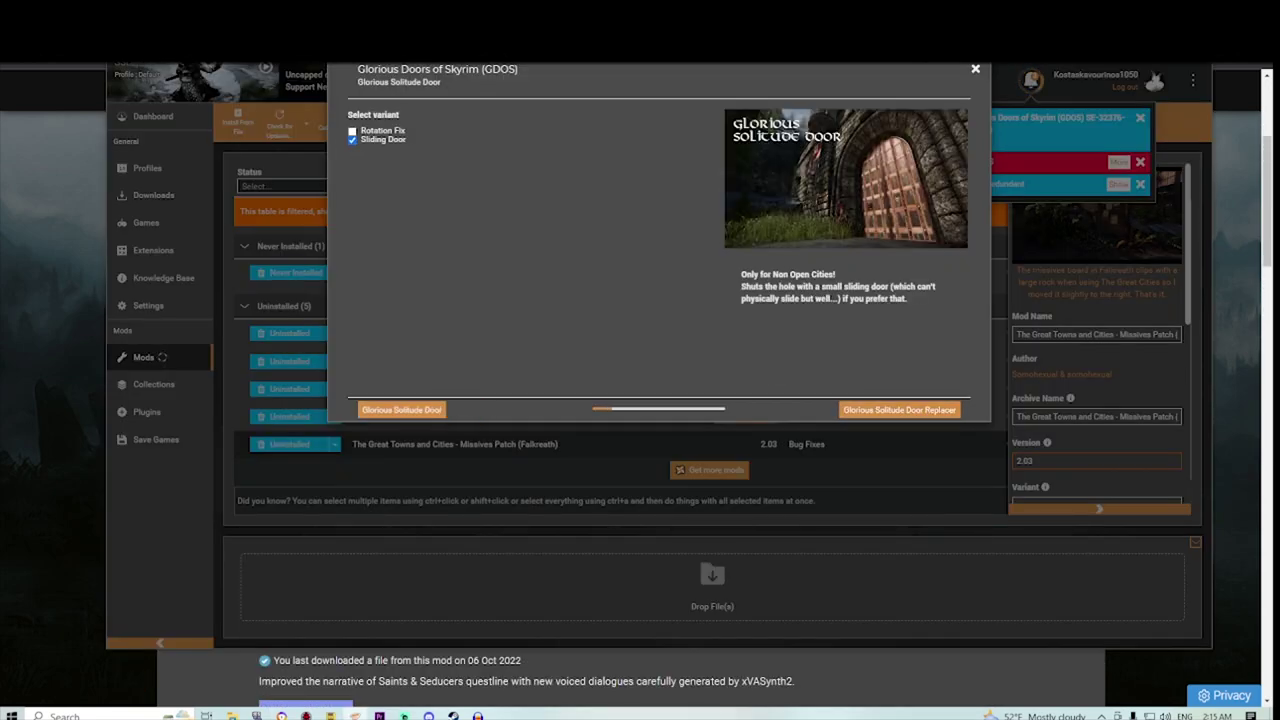
key(Return)
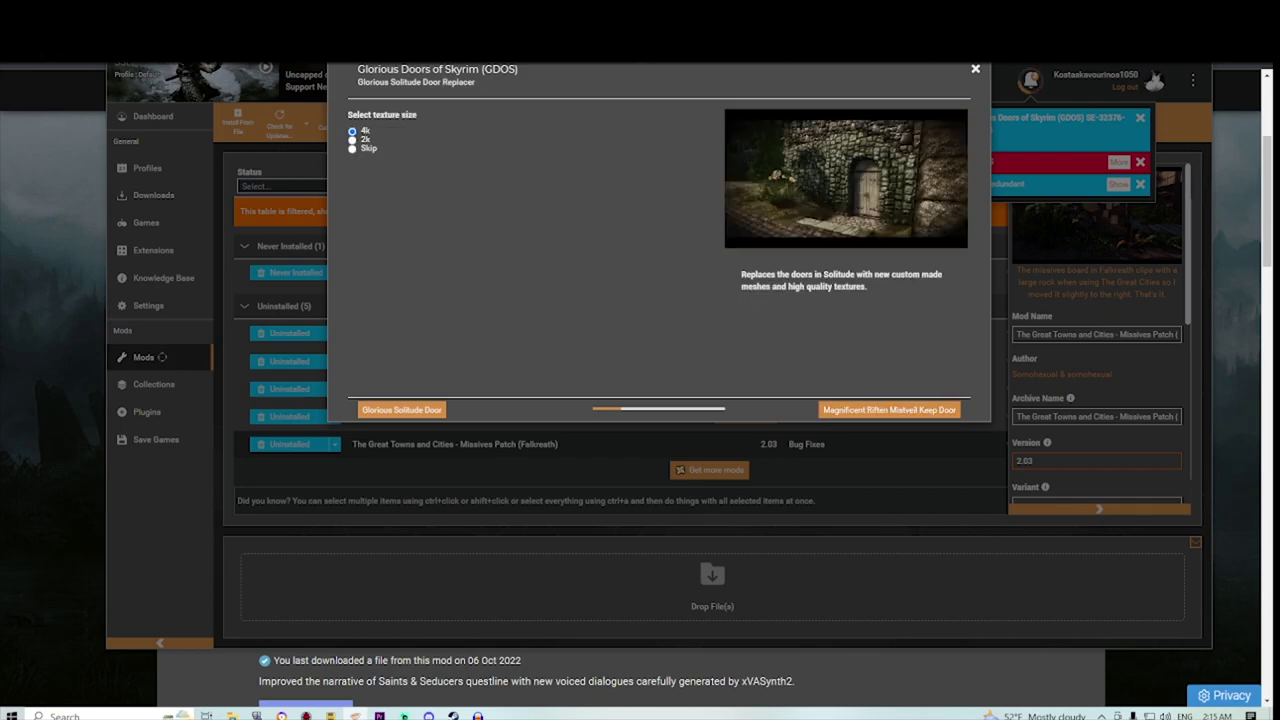
Step: Accept the preselected options for the Solitude, Riften and Windhelm doors and the Epic Gate of Whiterun, keeping 4k for Solitude, Windhelm and Whiterun
key(Return)
key(Return)
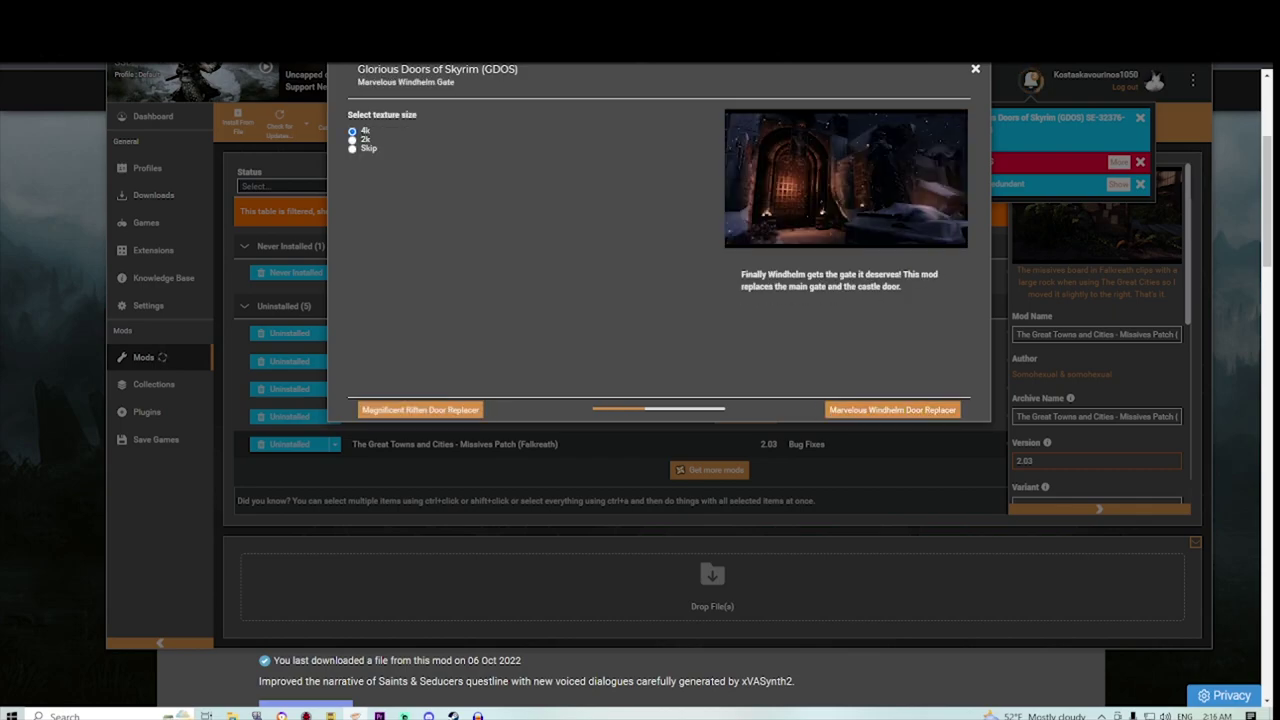
key(Return)
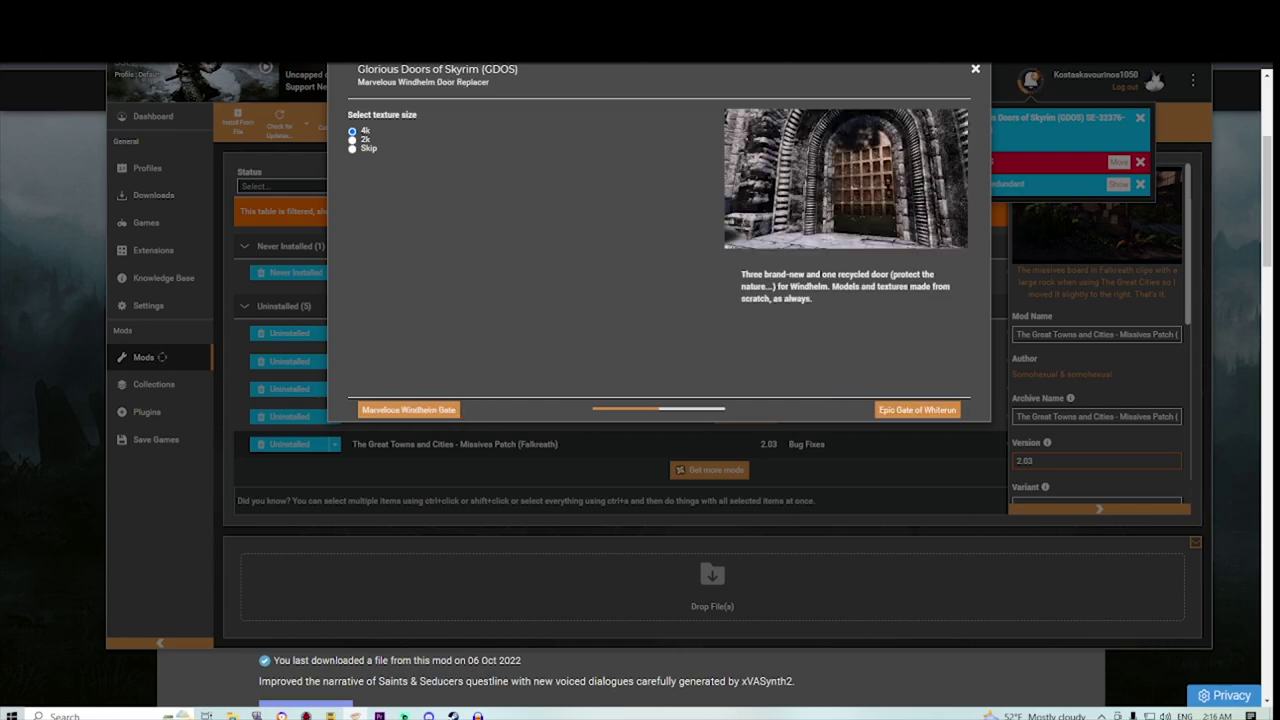
key(Return)
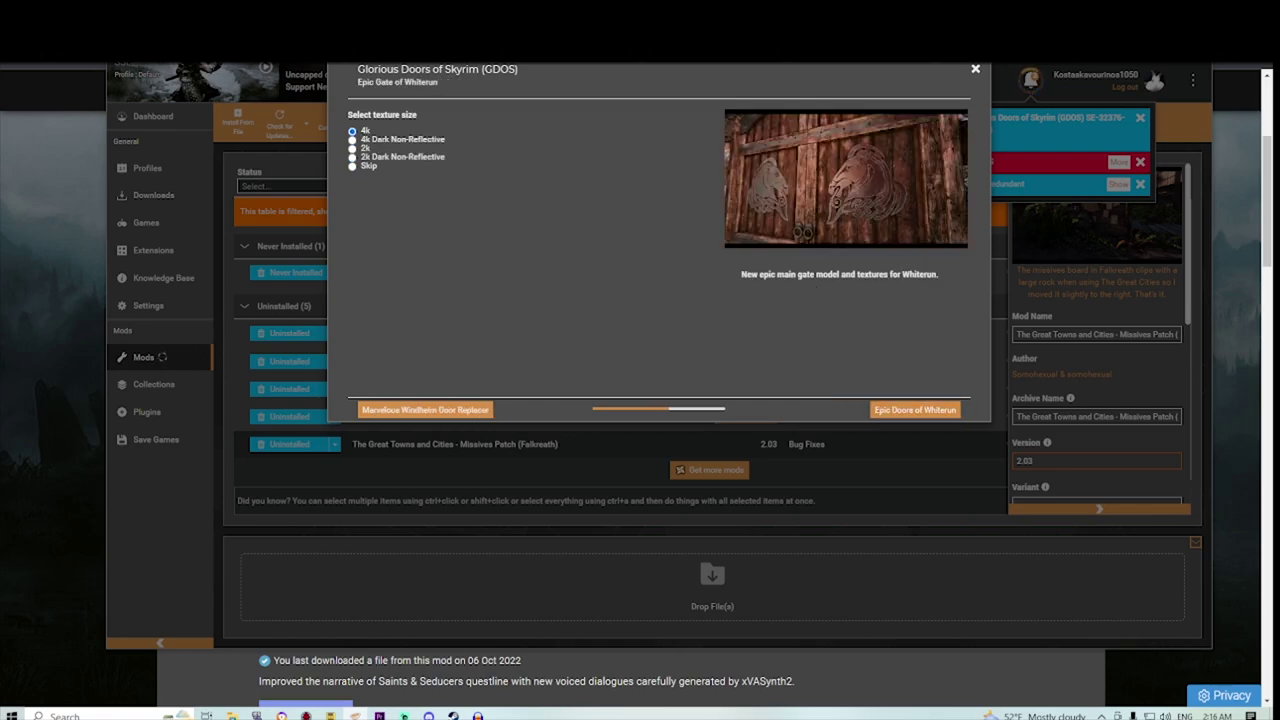
key(Return)
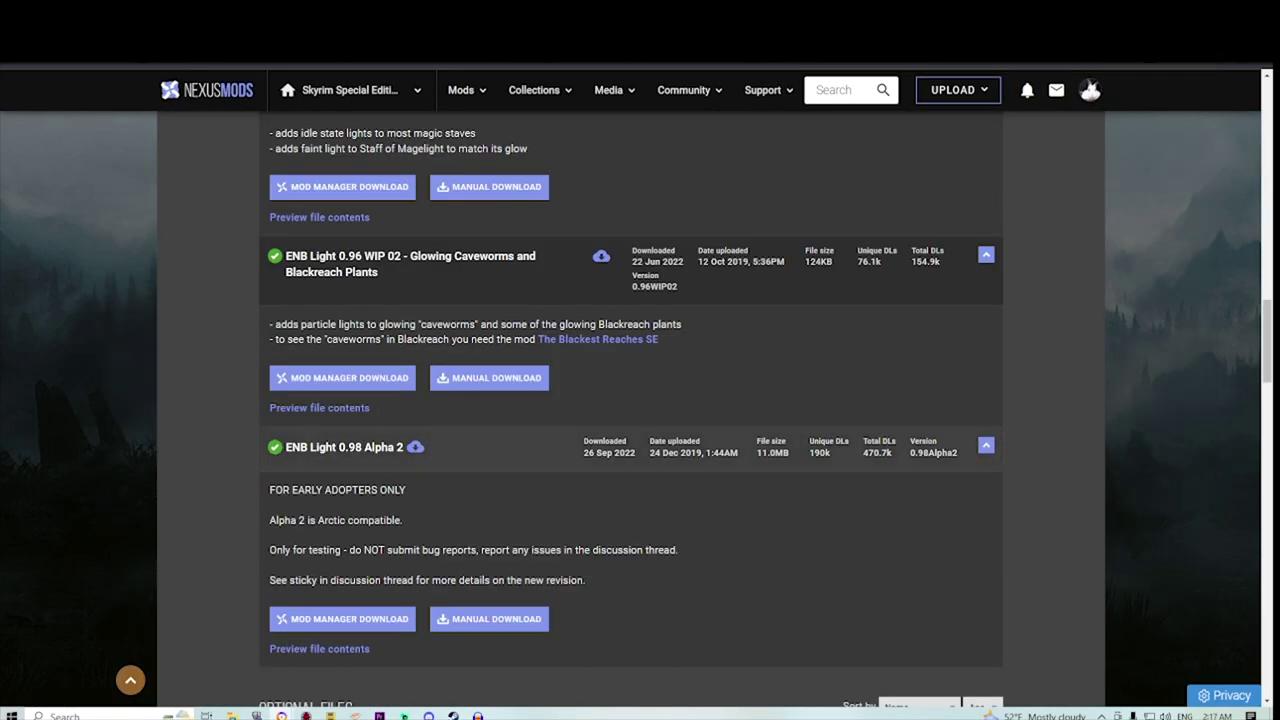
Step: Open the mod manager download of the ENB Light 0.95 RC2 patch 1 update file in a new tab
scroll(490, 480, up, 10)
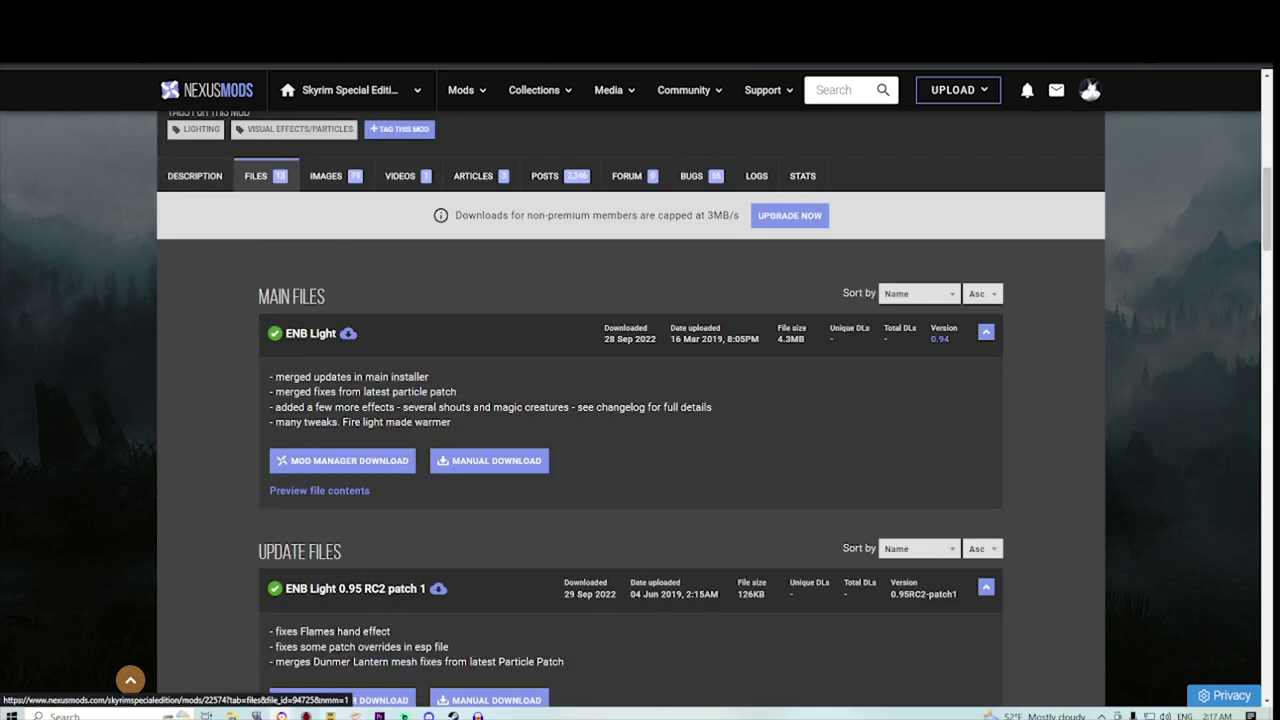
click(355, 715)
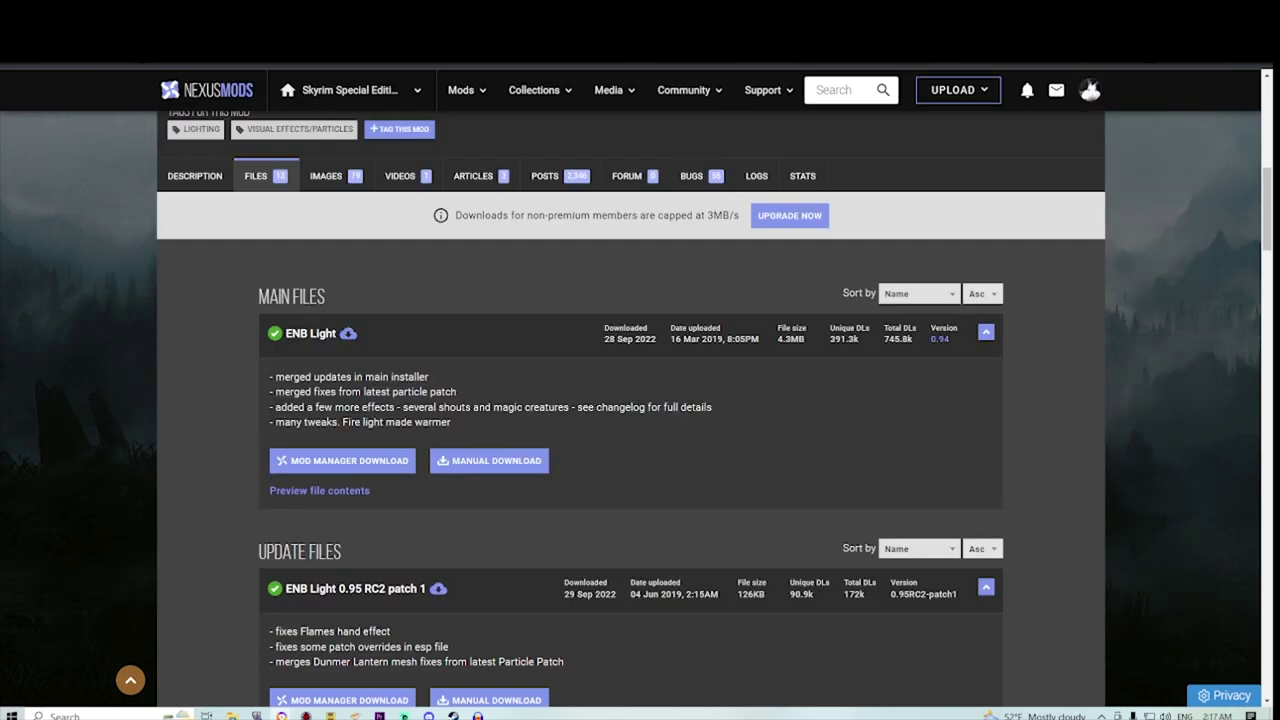
scroll(630, 400, down, 4)
right_click(361, 366)
click(410, 377)
scroll(370, 440, down, 1)
scroll(372, 450, down, 2)
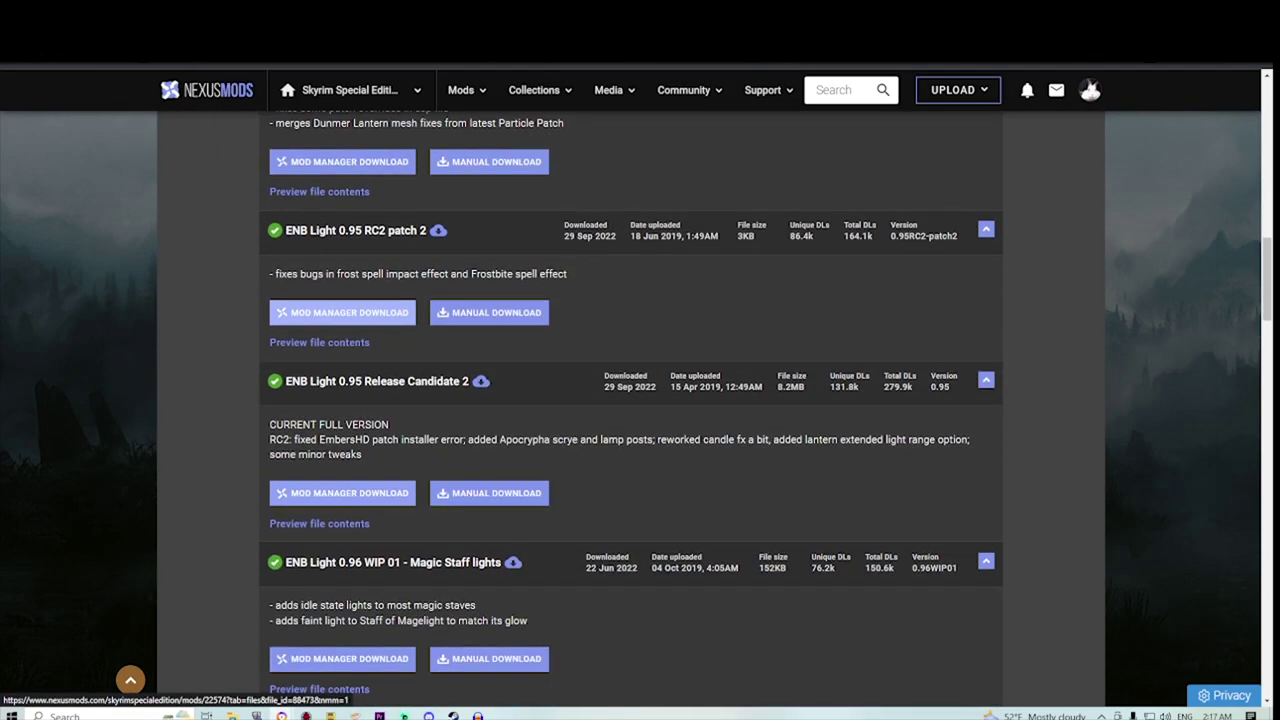
Step: Open the mod manager download of ENB Light 0.96 WIP 02 - Glowing Caveworms and Blackreach Plants in a new tab
right_click(372, 498)
key(Escape)
scroll(372, 498, down, 2)
scroll(362, 390, down, 1)
right_click(362, 385)
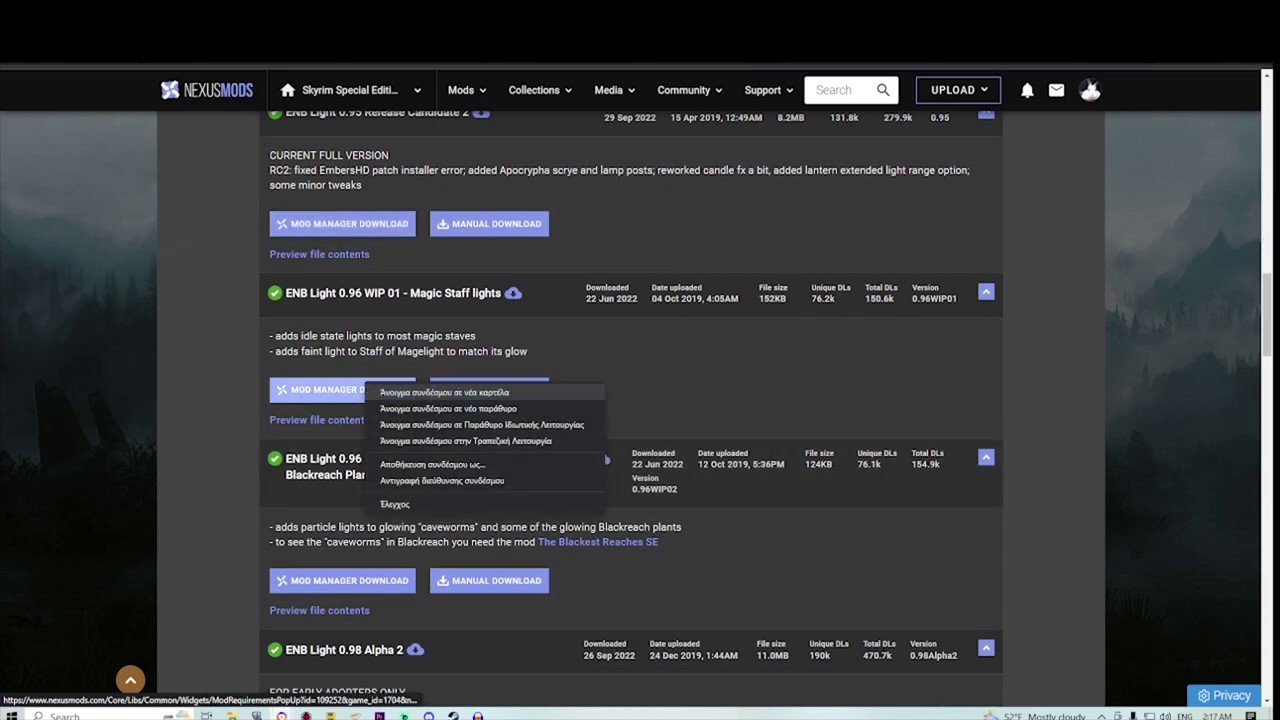
key(Escape)
scroll(362, 420, down, 2)
right_click(379, 447)
click(402, 458)
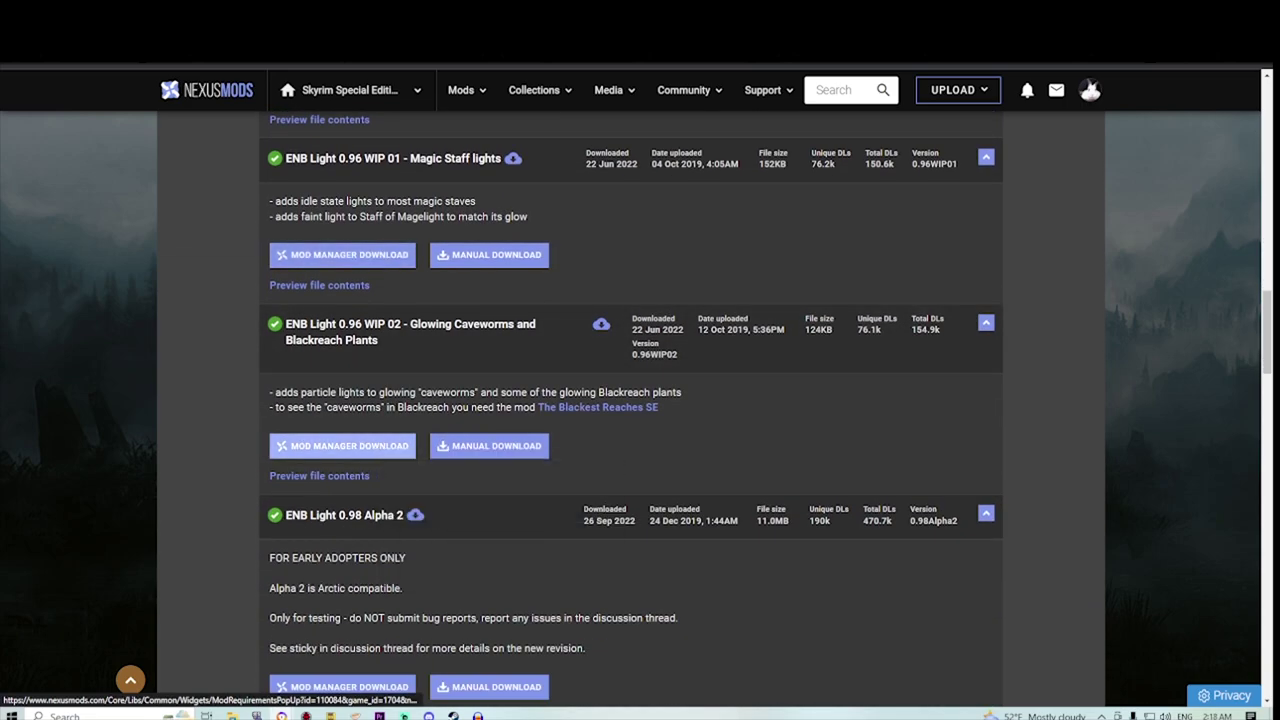
Step: Open the mod manager downloads of the optional Visual Animated Enchants patch, ENB Light SMIM Textures and ENBL Torchbug files in new tabs
scroll(390, 448, down, 4)
scroll(378, 446, down, 4)
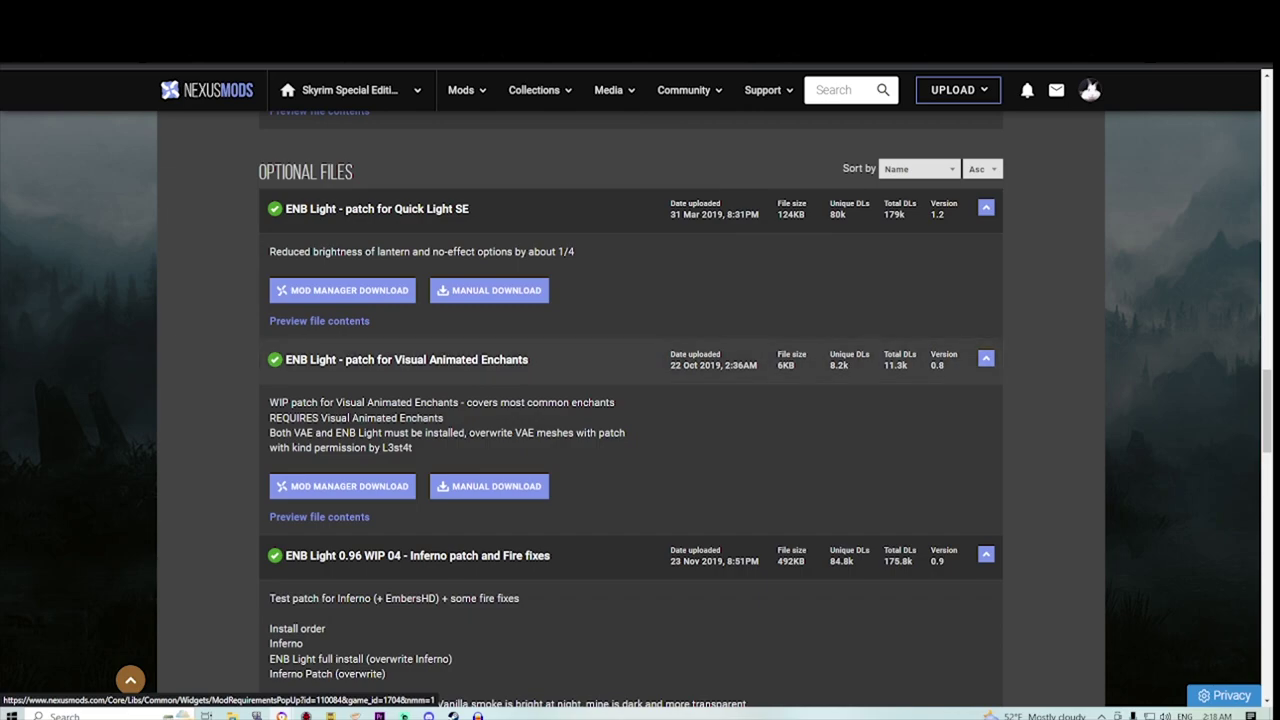
scroll(372, 400, down, 2)
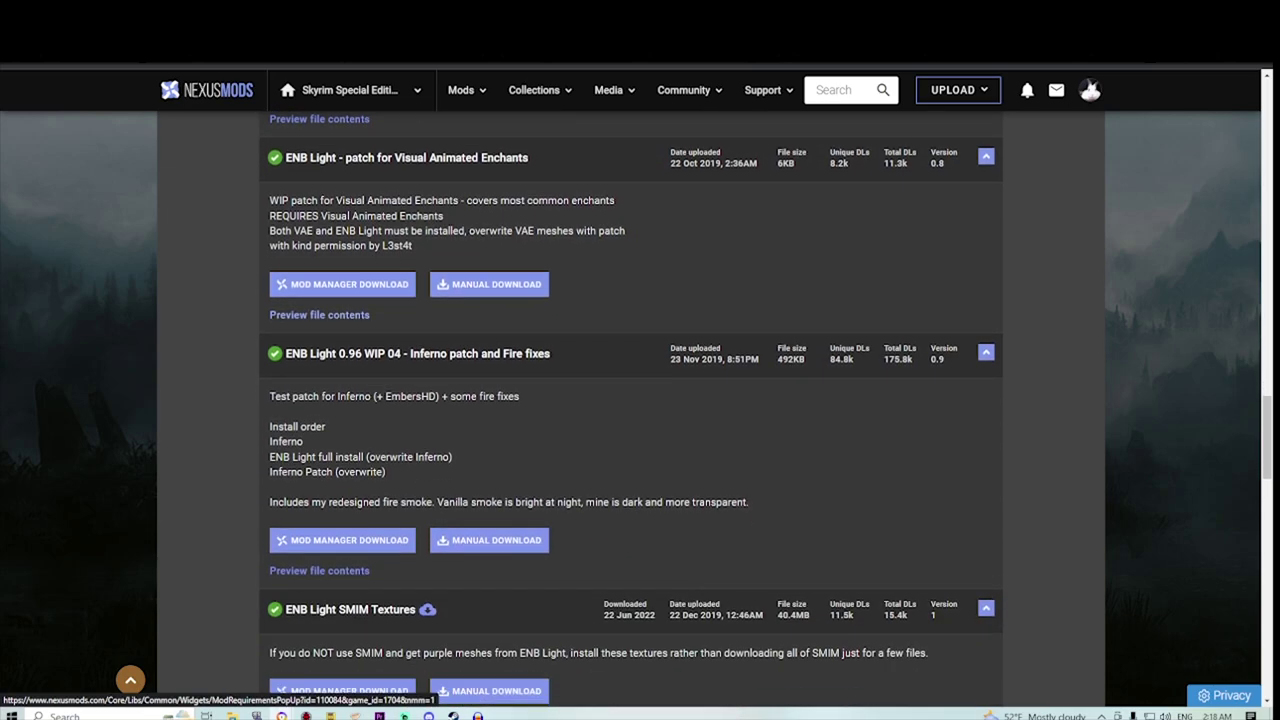
right_click(372, 284)
key(Escape)
scroll(372, 284, down, 3)
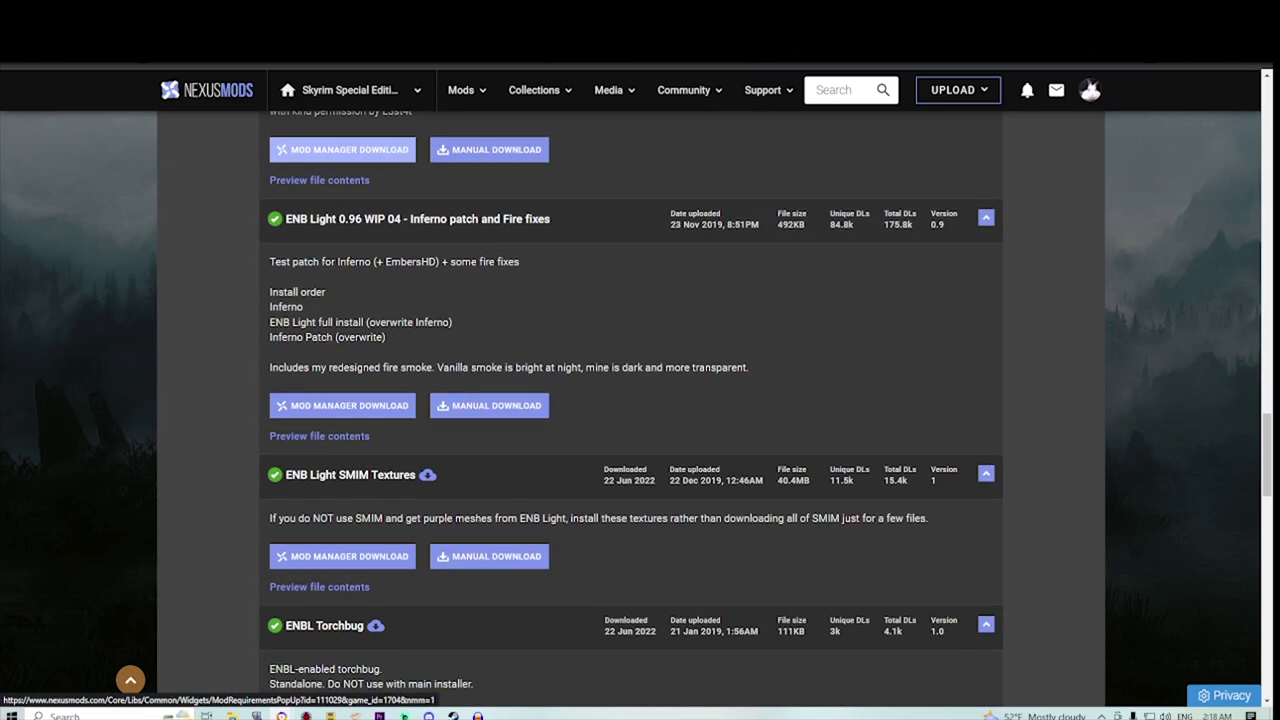
scroll(372, 284, down, 2)
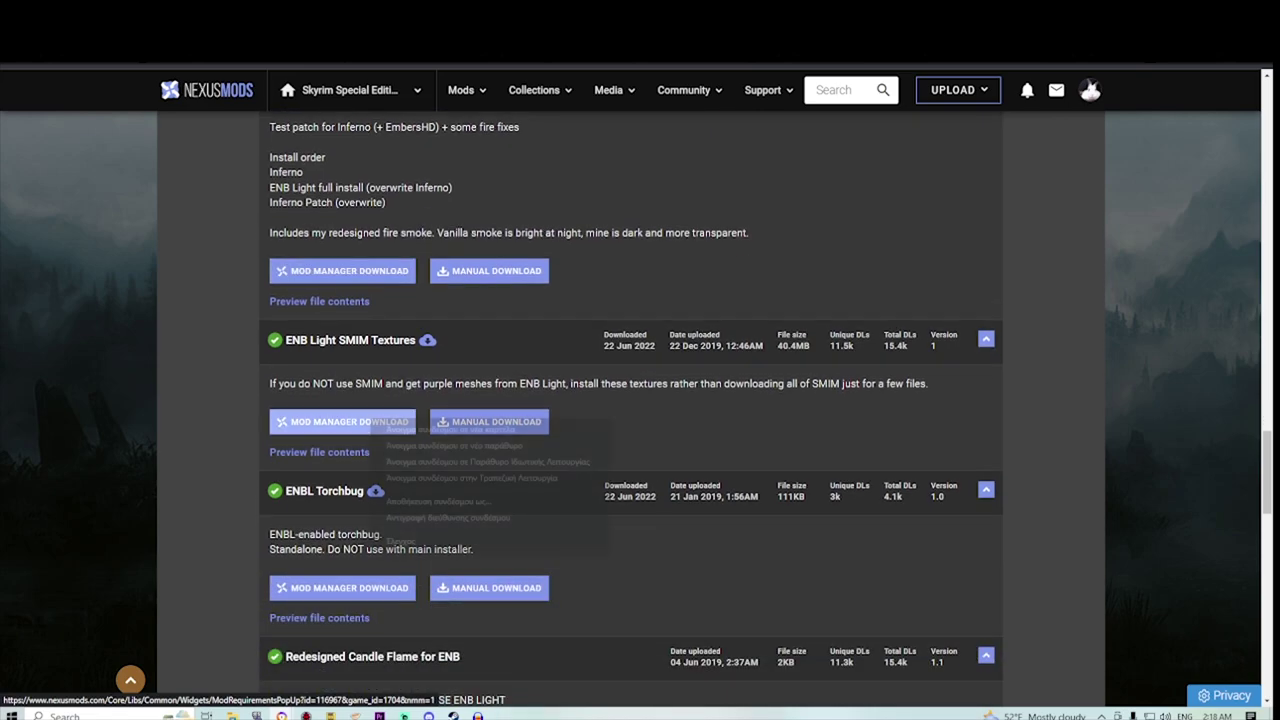
scroll(300, 440, down, 2)
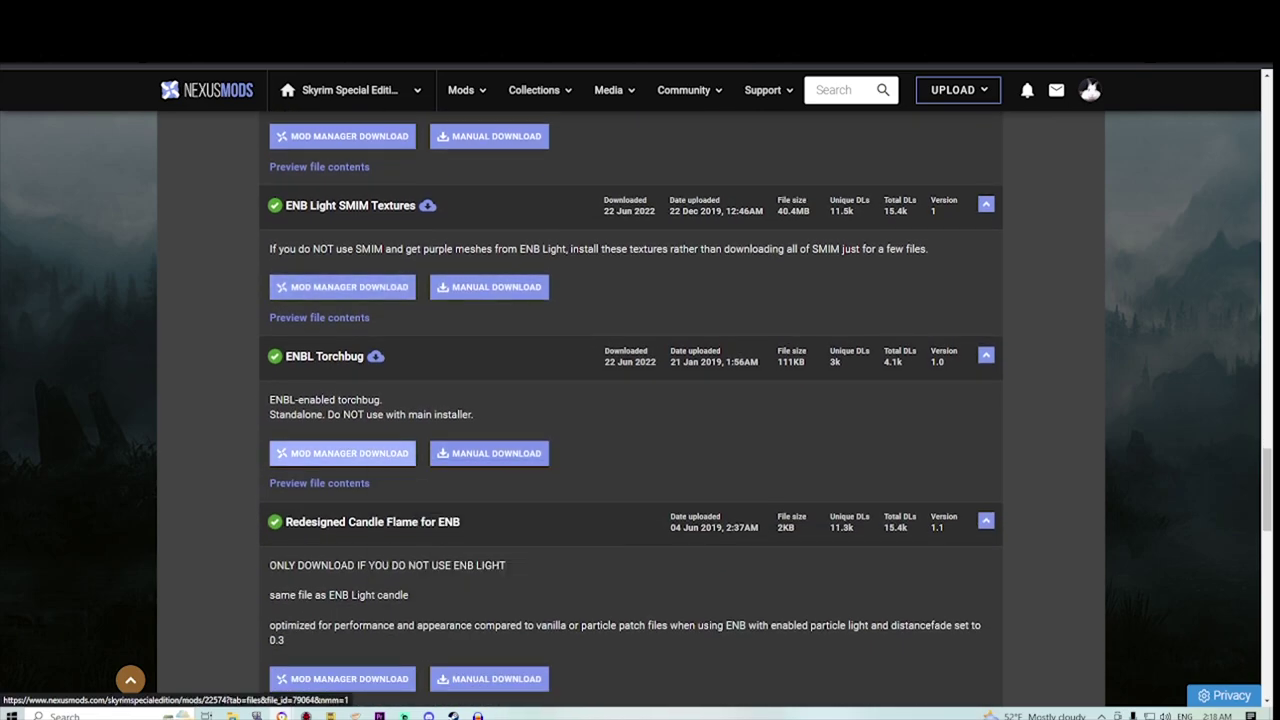
scroll(340, 400, down, 2)
drag(349, 387, 418, 388)
Step: Request the mod manager download of the main ENB Light file and start it as a slow download
scroll(630, 400, up, 15)
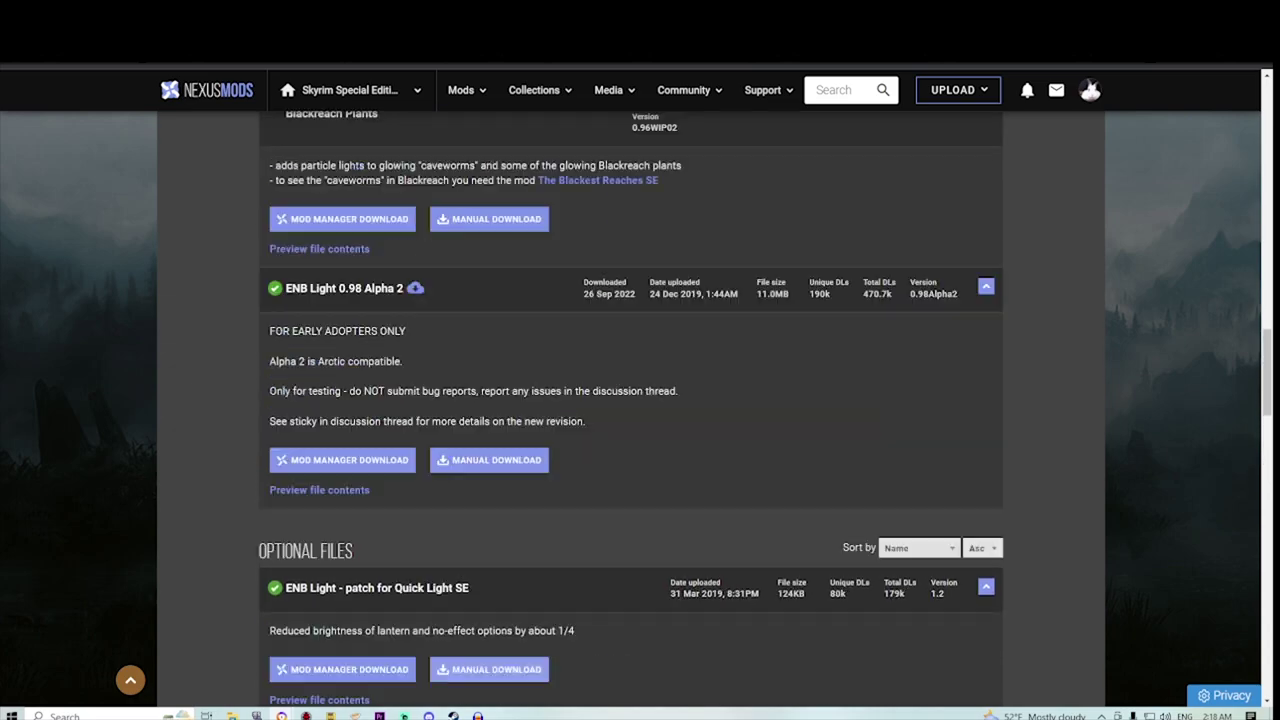
scroll(630, 400, down, 2)
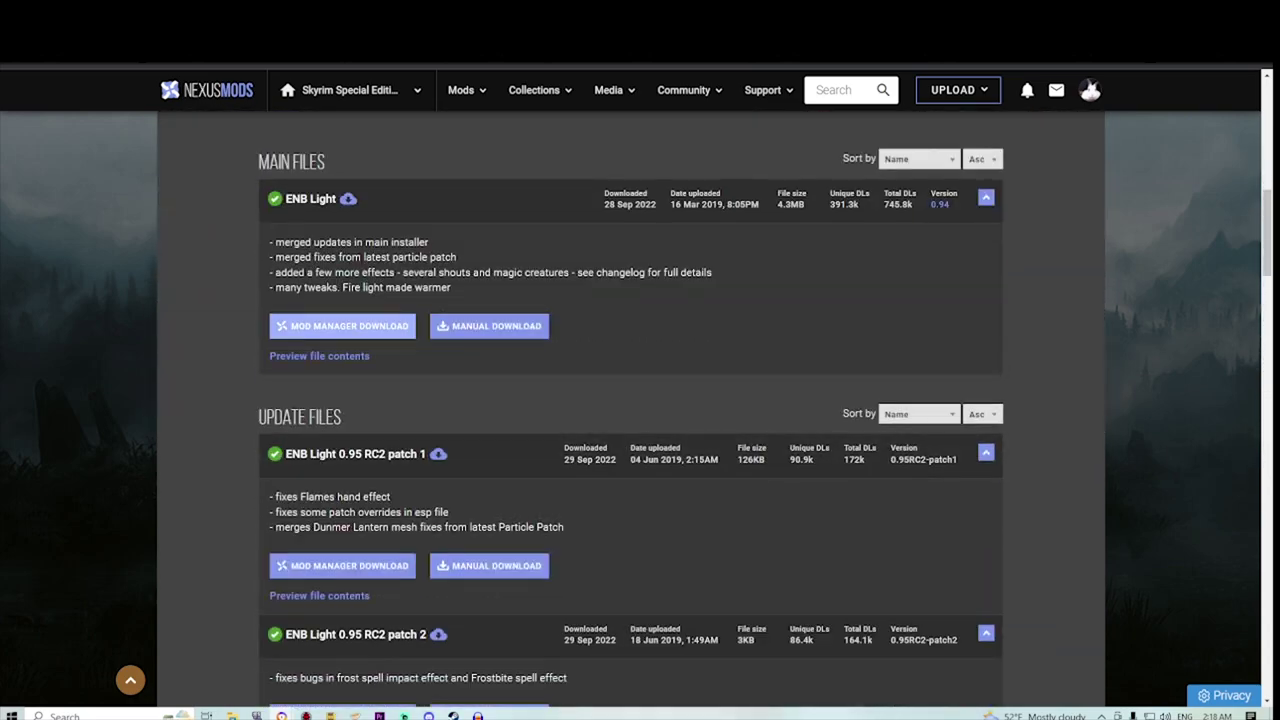
click(342, 325)
click(467, 448)
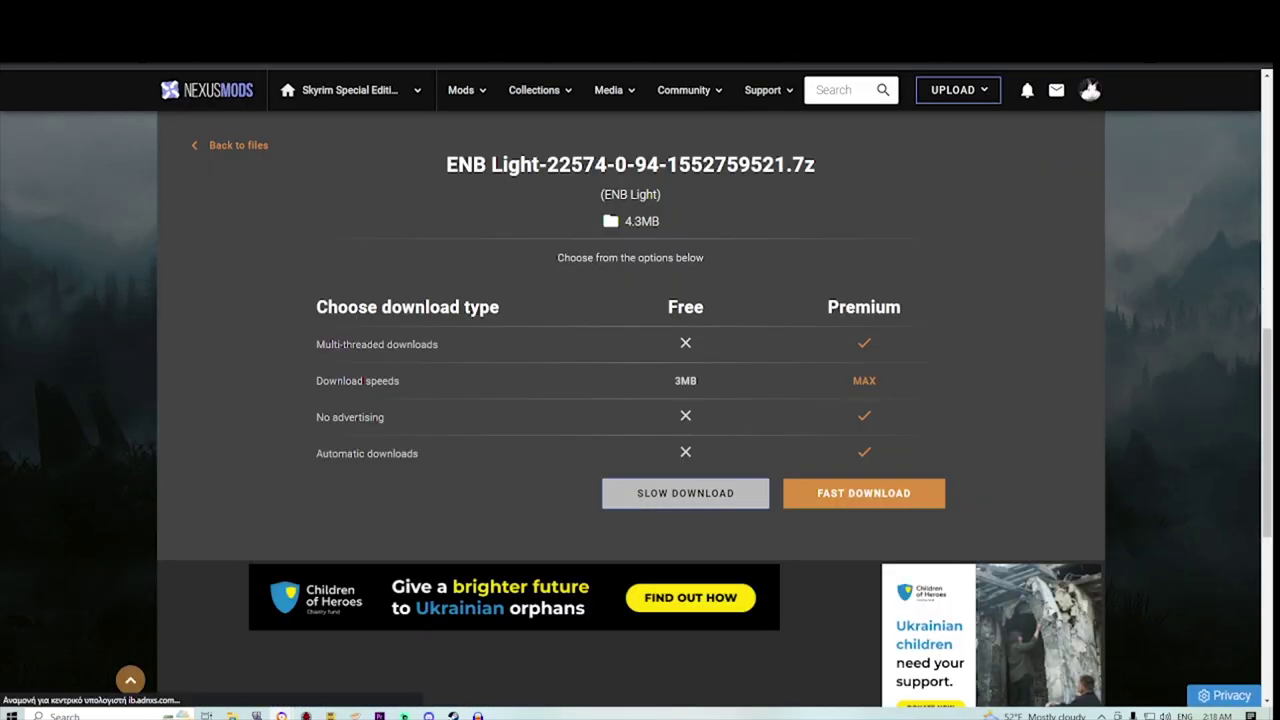
click(686, 493)
Step: Start the slow downloads of the ENB Light 0.95 files in the open tabs, including RC2 patch 1 and Release Candidate 2
click(110, 32)
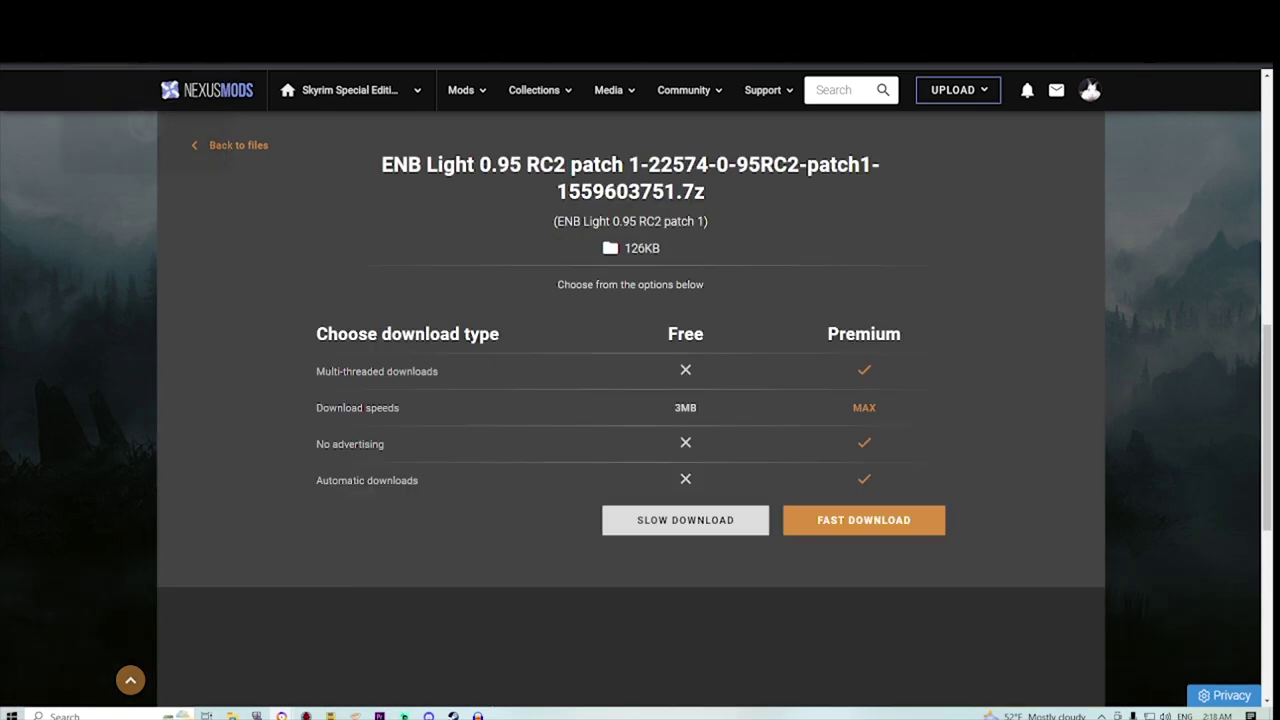
click(686, 520)
key(ctrl+Tab)
click(686, 520)
key(ctrl+Tab)
click(686, 493)
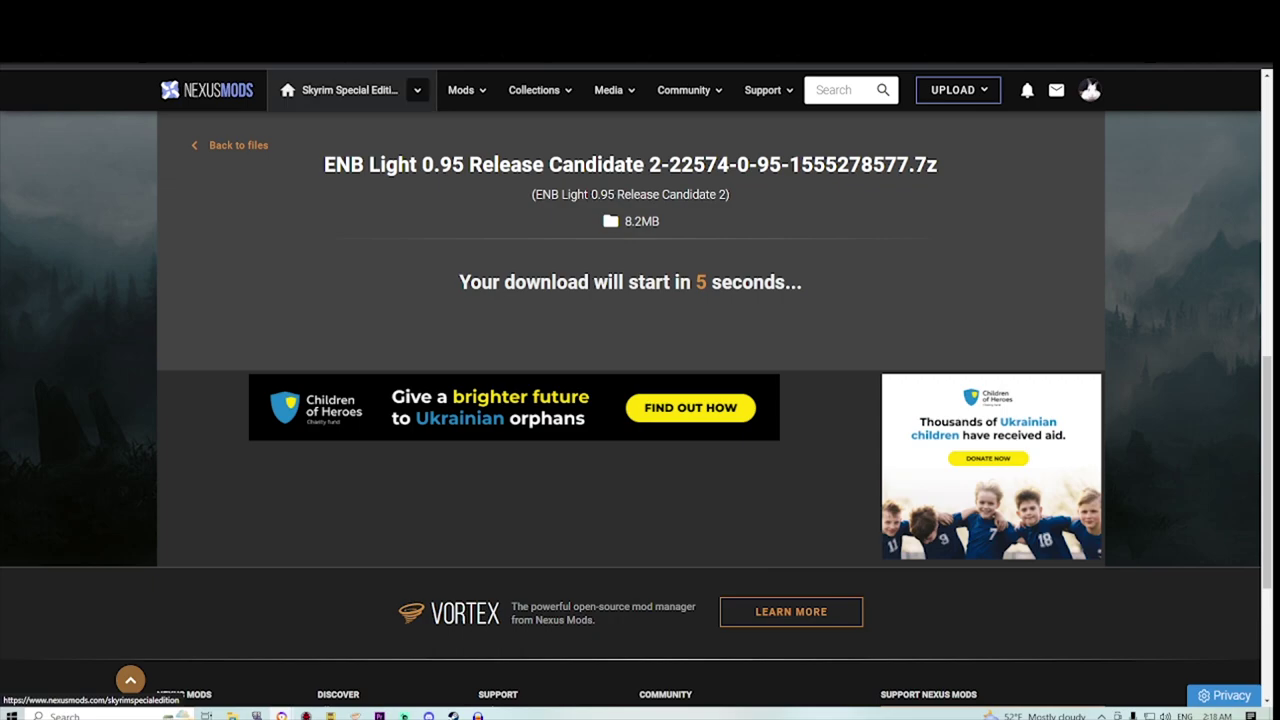
Step: Pass the requirements notice and start the slow download of ENB Light 0.96 WIP 01 - Magic Staff lights
click(300, 32)
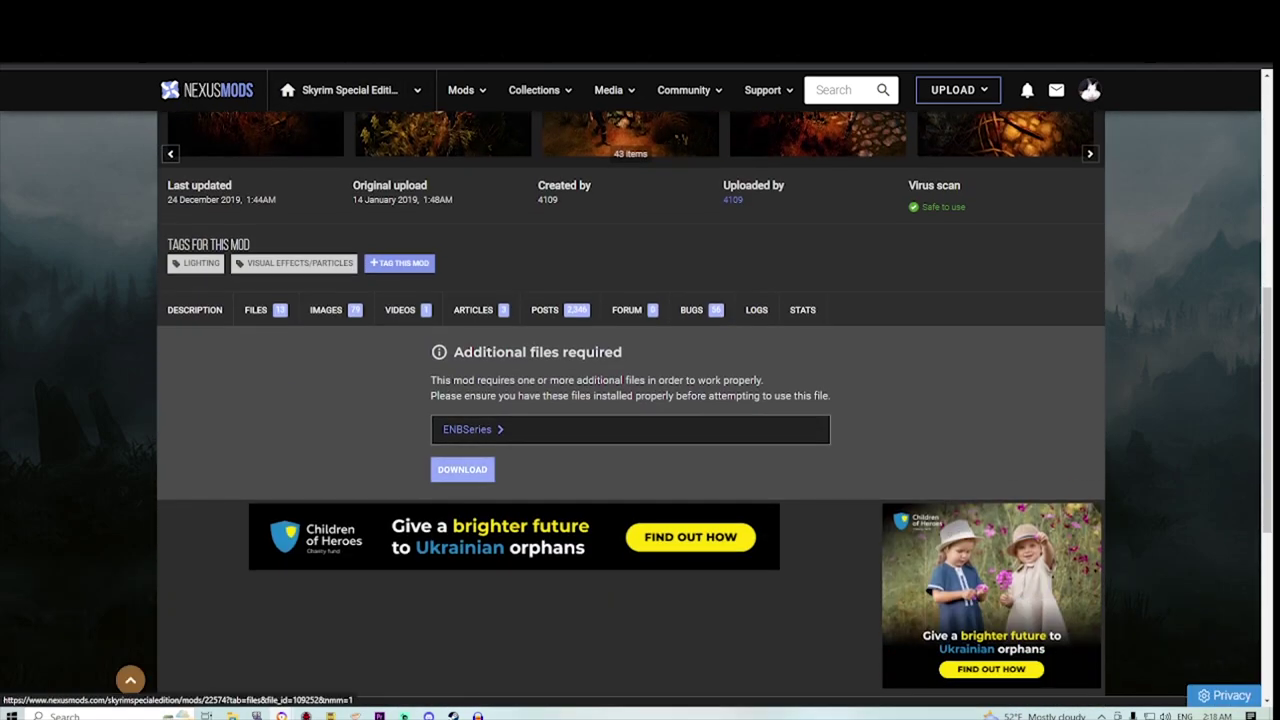
click(463, 469)
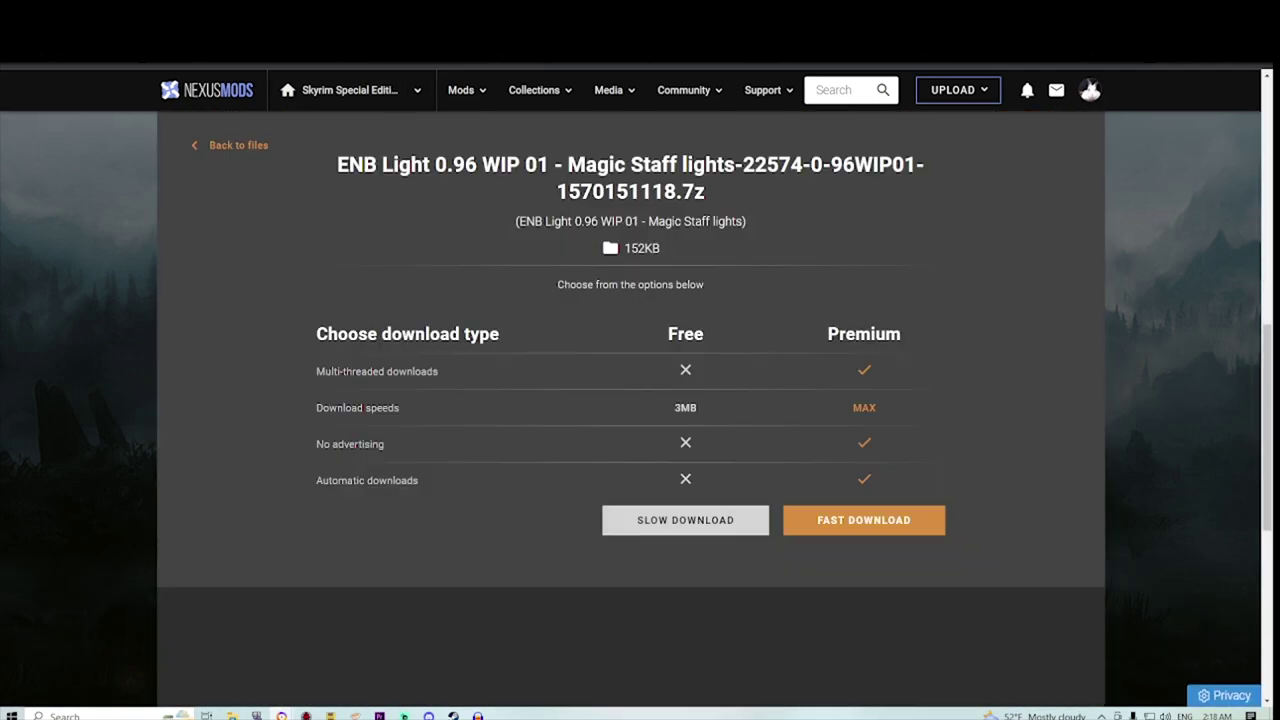
click(686, 520)
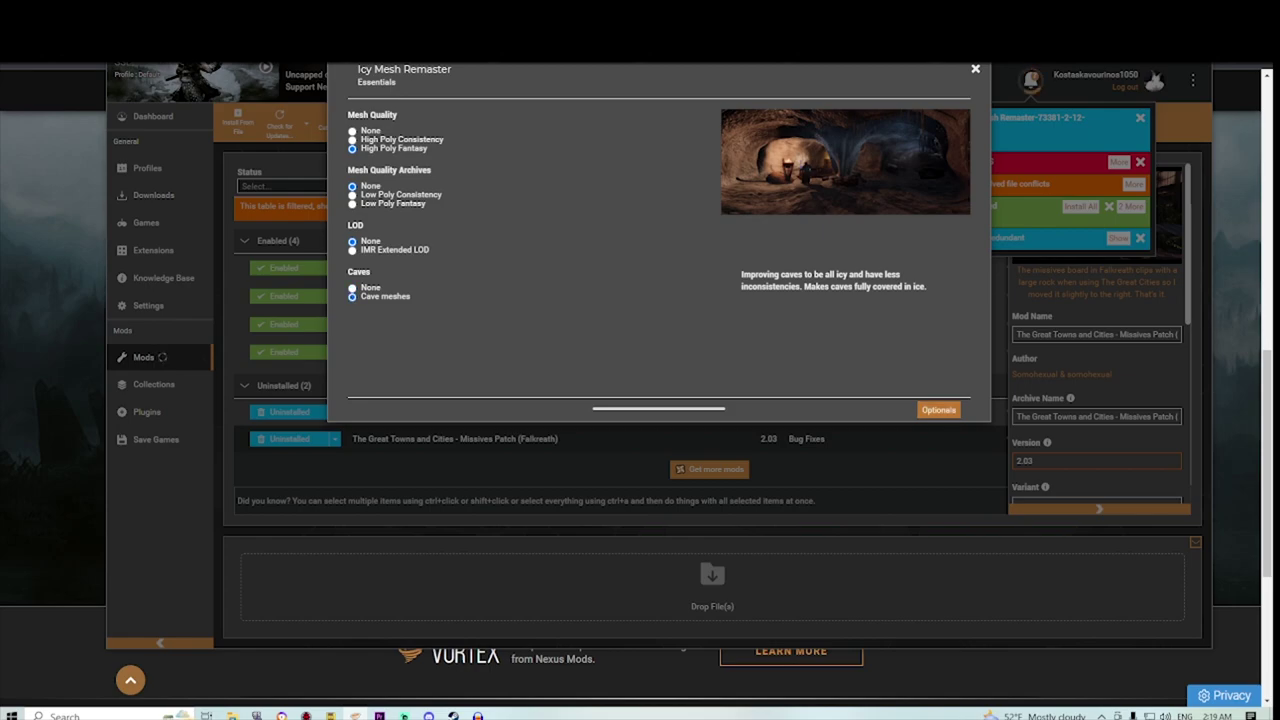
Step: In Vortex's Icy Mesh Remaster installer, accept High Poly Fantasy, Cave meshes, No 2D texture on objects, High Poly Cracked Glaciers and Partitioned Snow
click(938, 410)
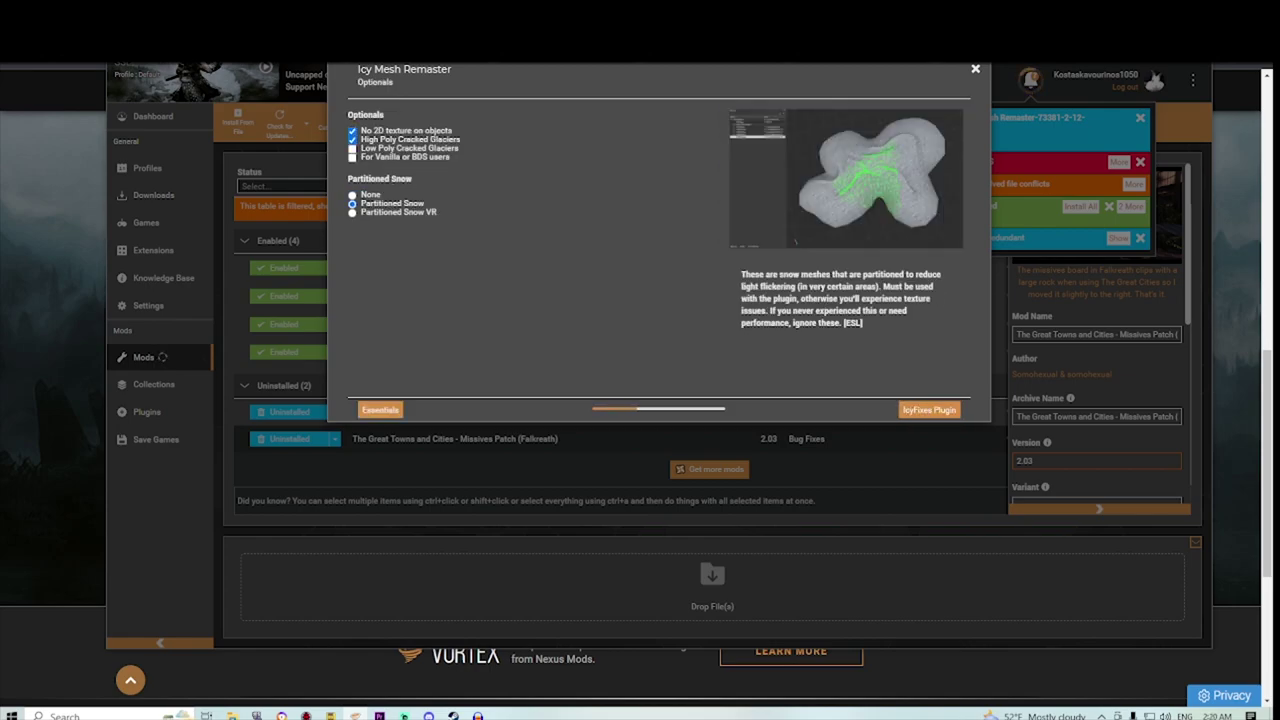
click(930, 410)
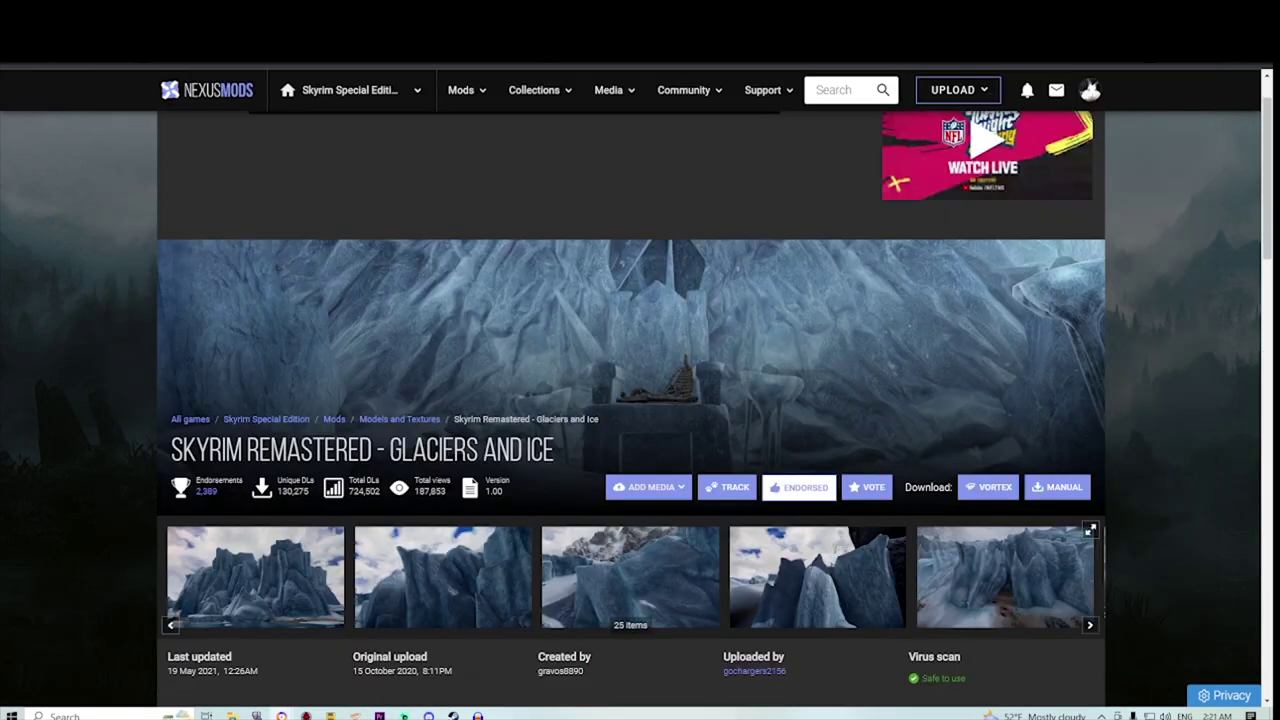
Step: On the Skyrim Remastered - Glaciers and Ice page, start the slow mod manager download of the Quality Version
scroll(343, 423, down, 11)
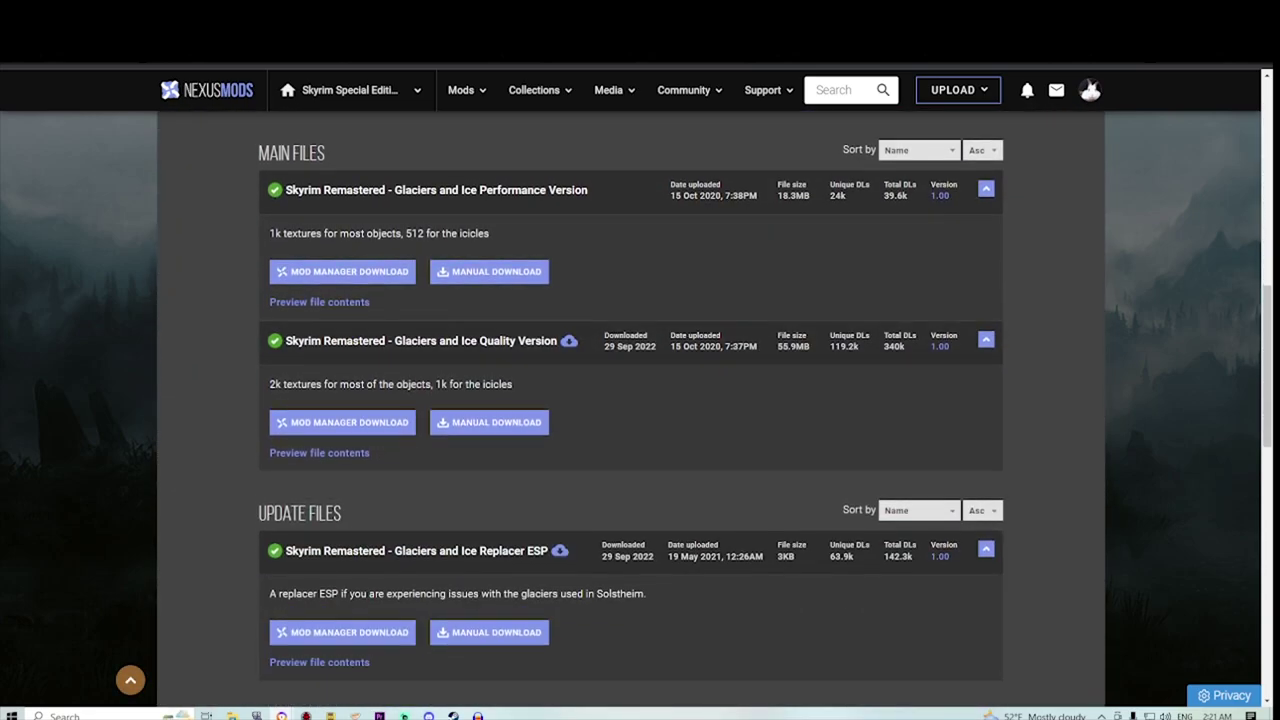
click(343, 423)
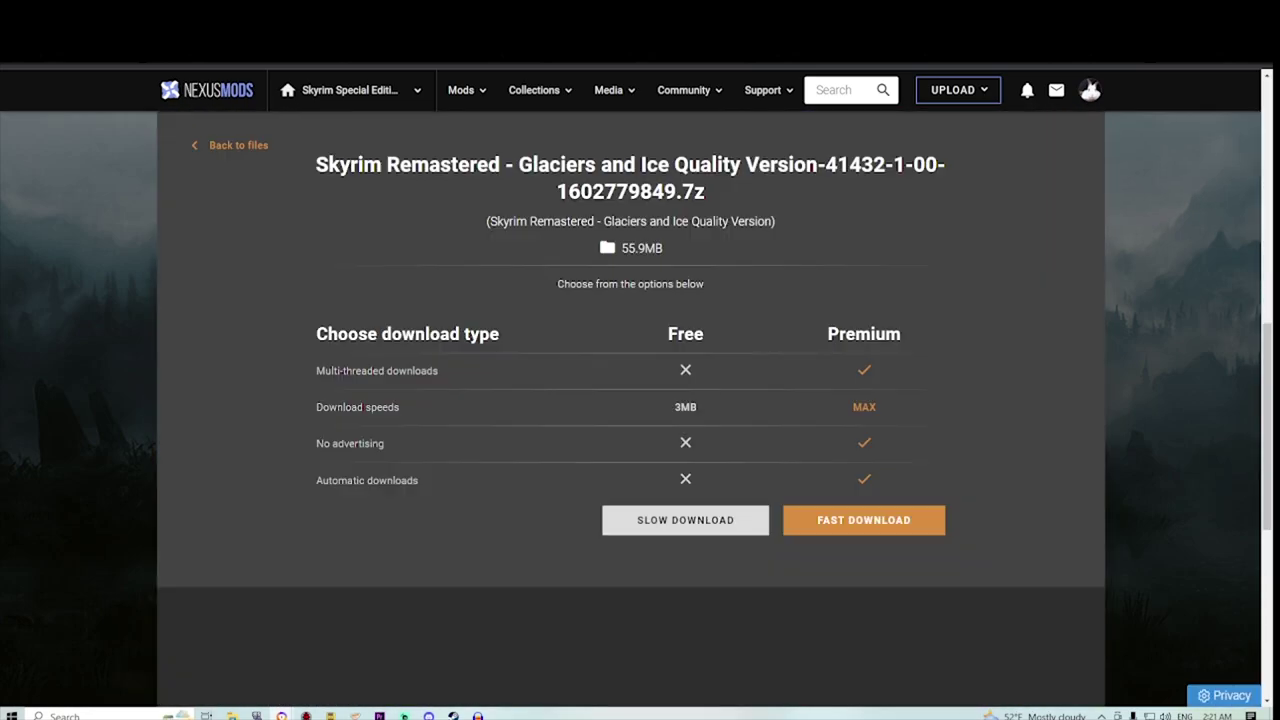
click(686, 521)
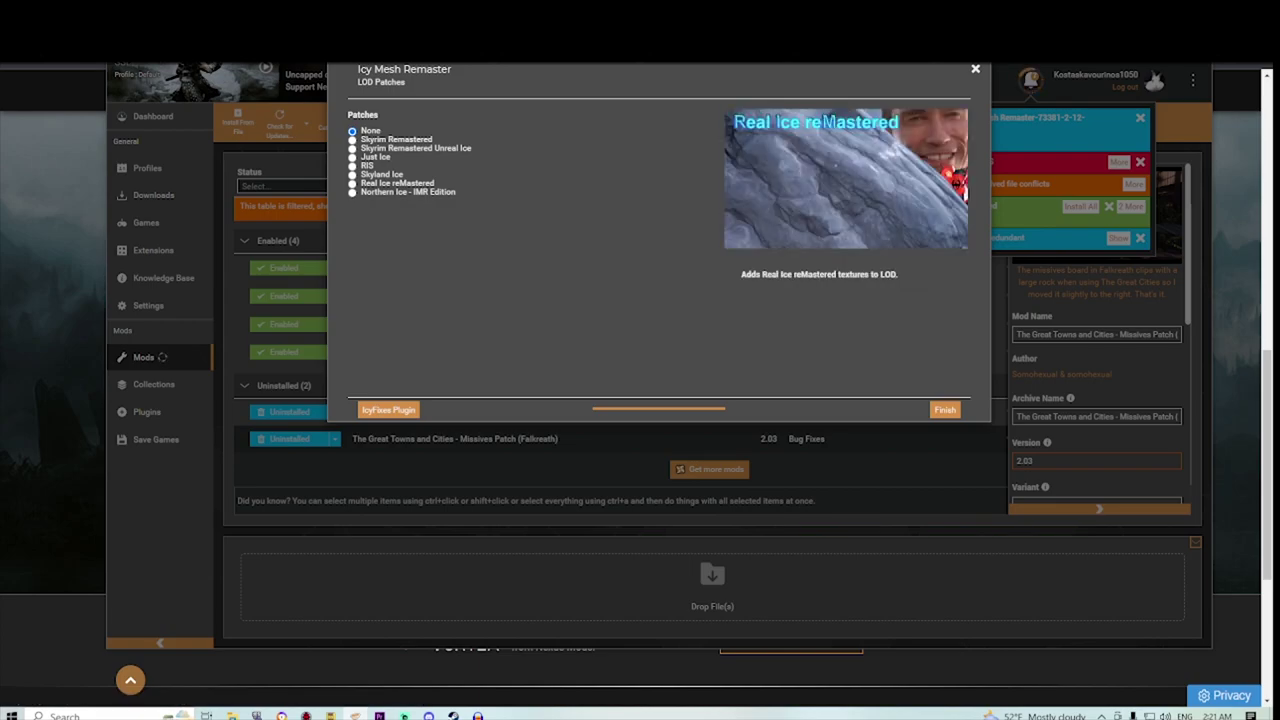
Step: Finish the Icy Mesh Remaster installer with the Skyrim Remastered LOD patch, and keep Plume Glow in the Red Mountain Plume installer
click(353, 140)
click(944, 409)
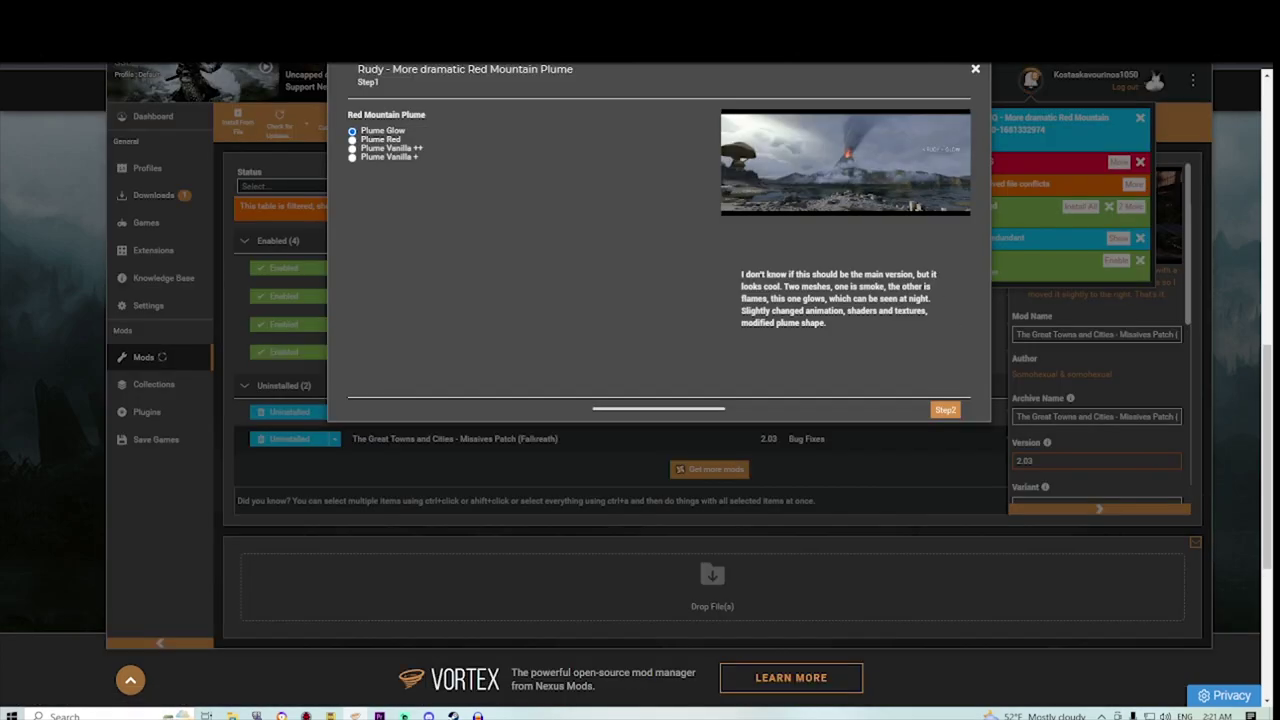
click(945, 410)
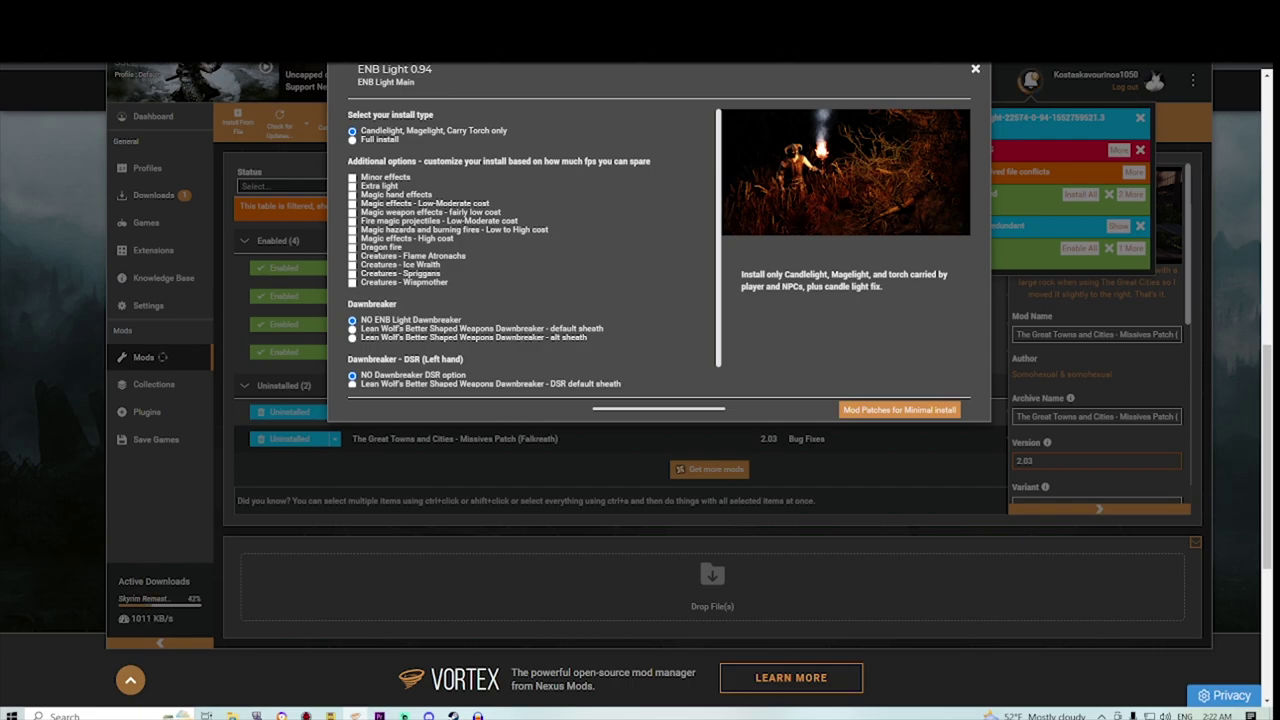
Step: In the ENB Light 0.94 installer, enable Magic weapon effects, Magic hand effects and Minor effects for the minimal install
mouse_move(379, 139)
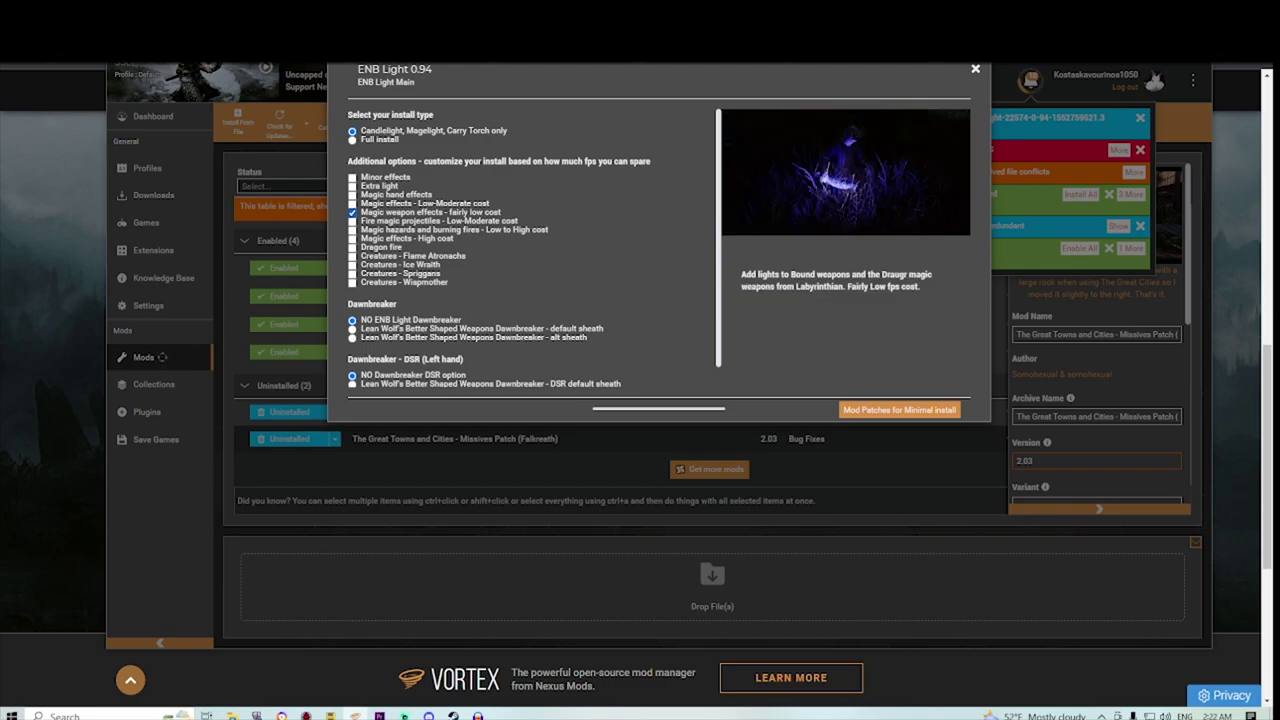
click(352, 195)
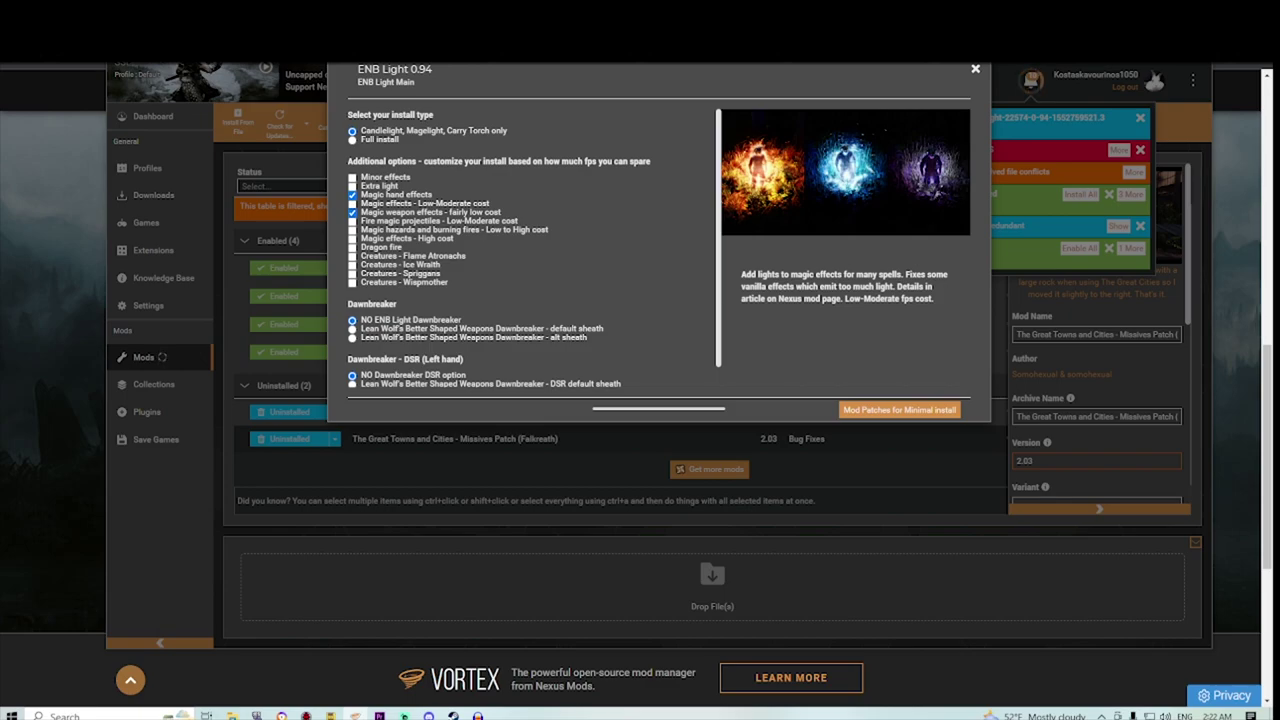
click(352, 178)
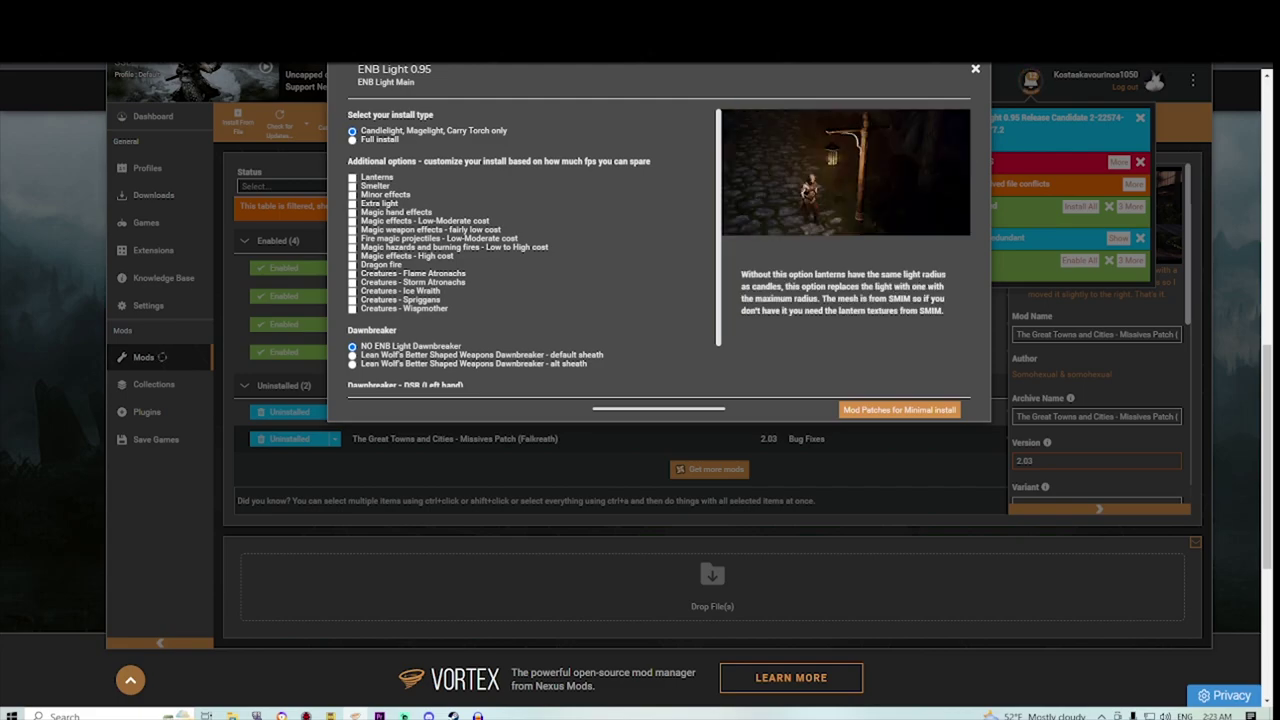
Step: In the ENB Light 0.95 installer, enable Lanterns, Smelter, Minor effects, Magic hand effects and Magic weapon effects
click(353, 178)
click(352, 186)
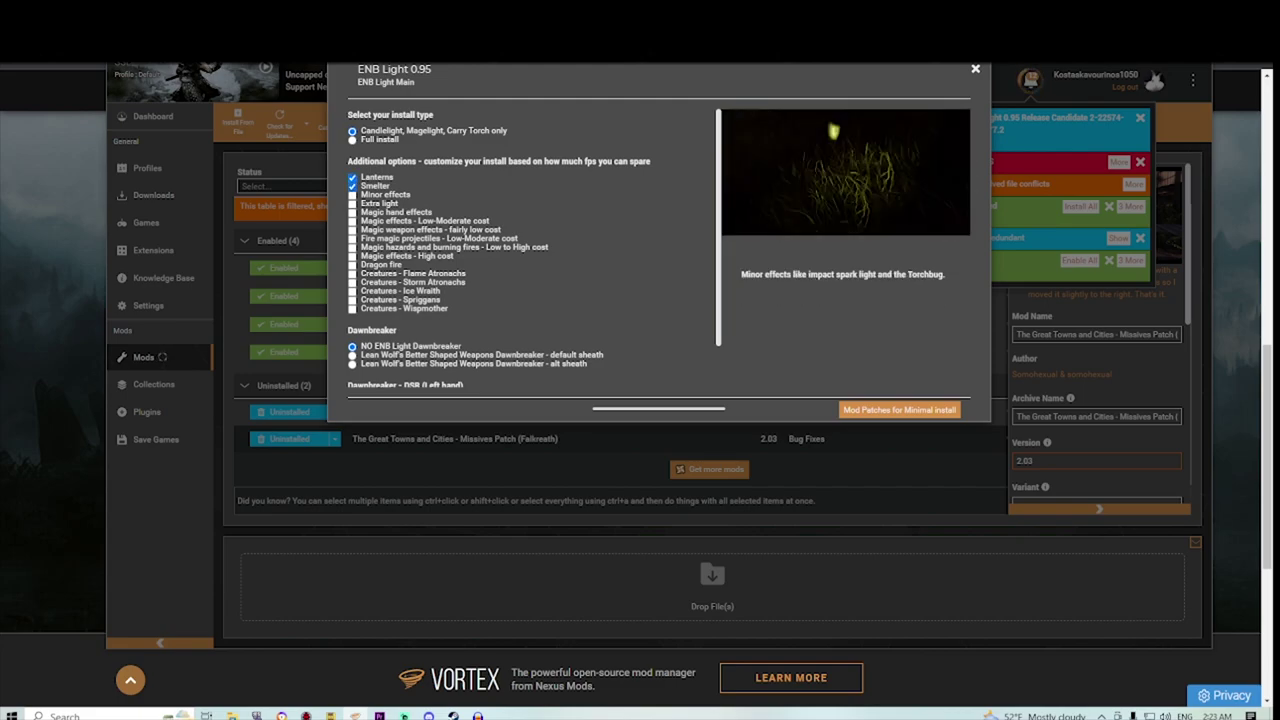
click(352, 194)
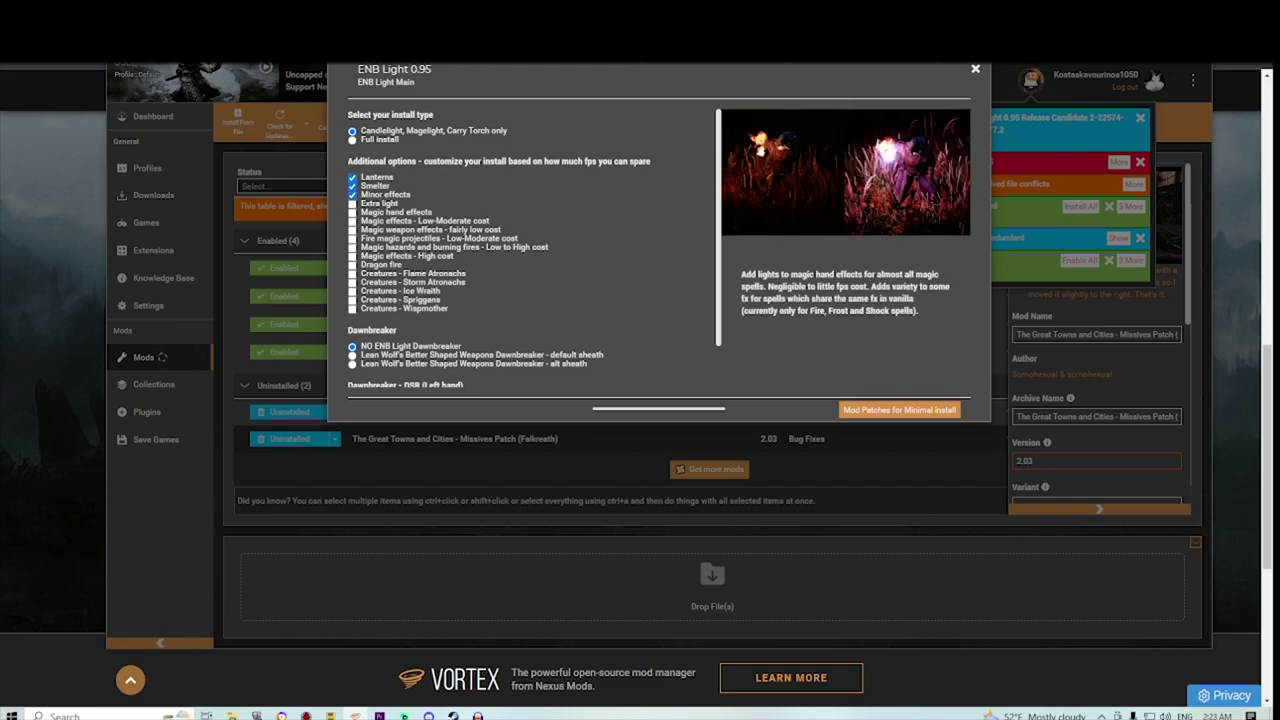
click(352, 229)
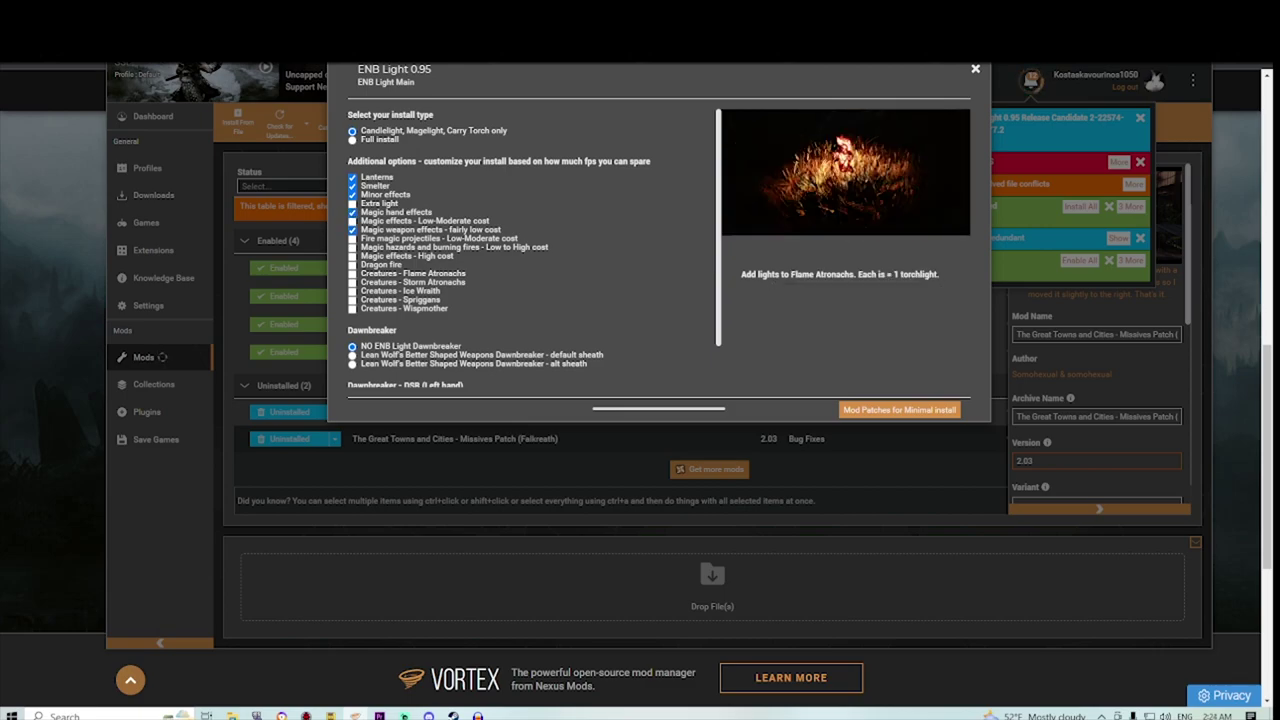
Step: Enable the Flame Atronachs and Storm Atronachs options, and finish the ENB Light 0.95 installer with the TCS + STAC patch
click(352, 273)
click(352, 282)
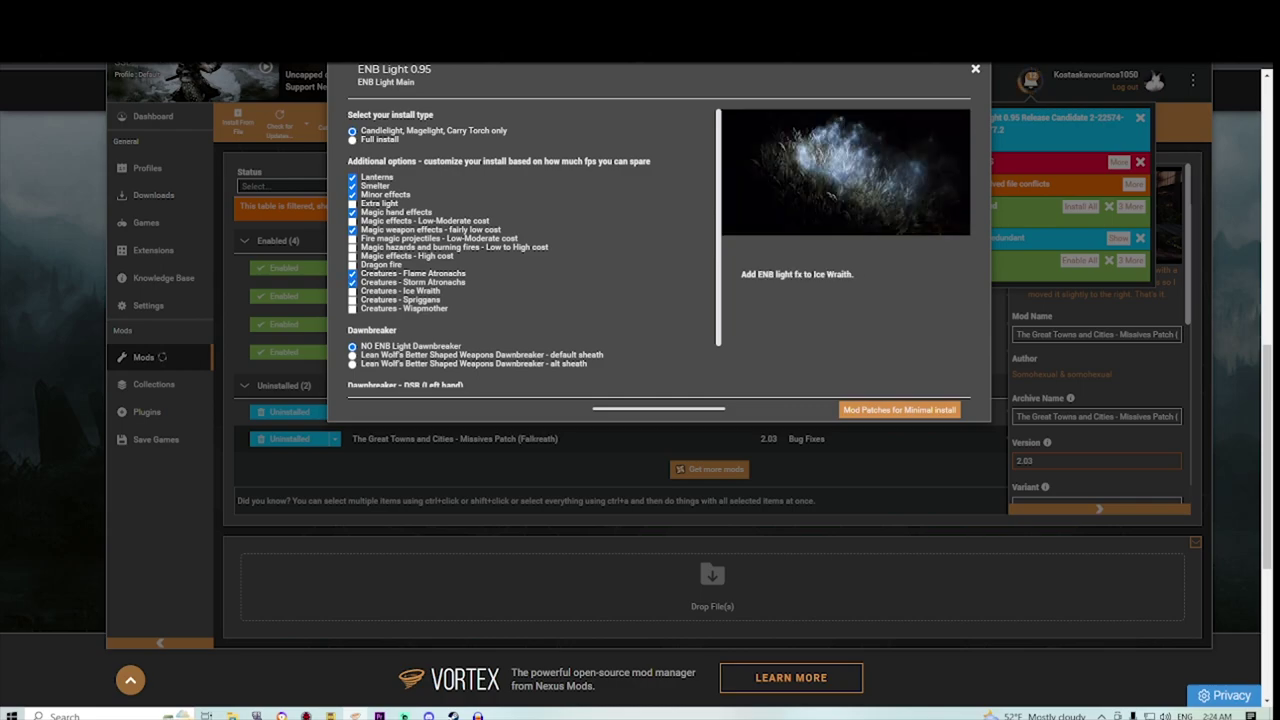
click(899, 410)
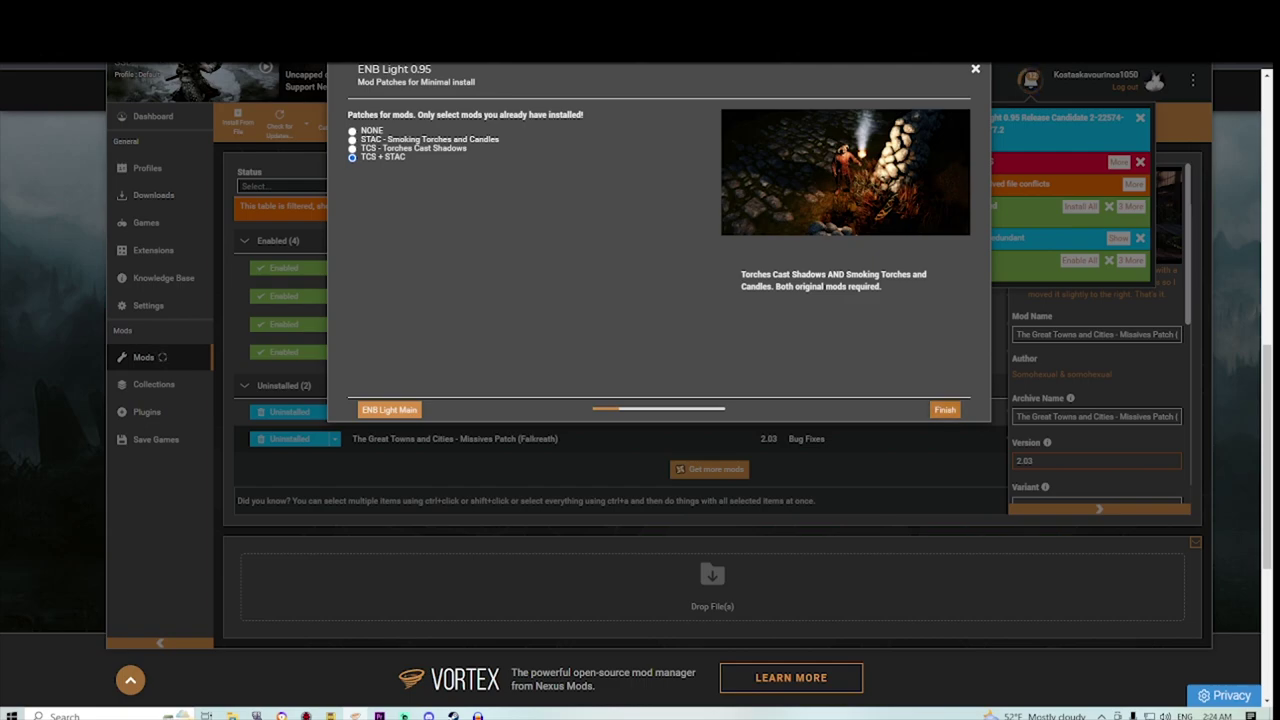
click(945, 410)
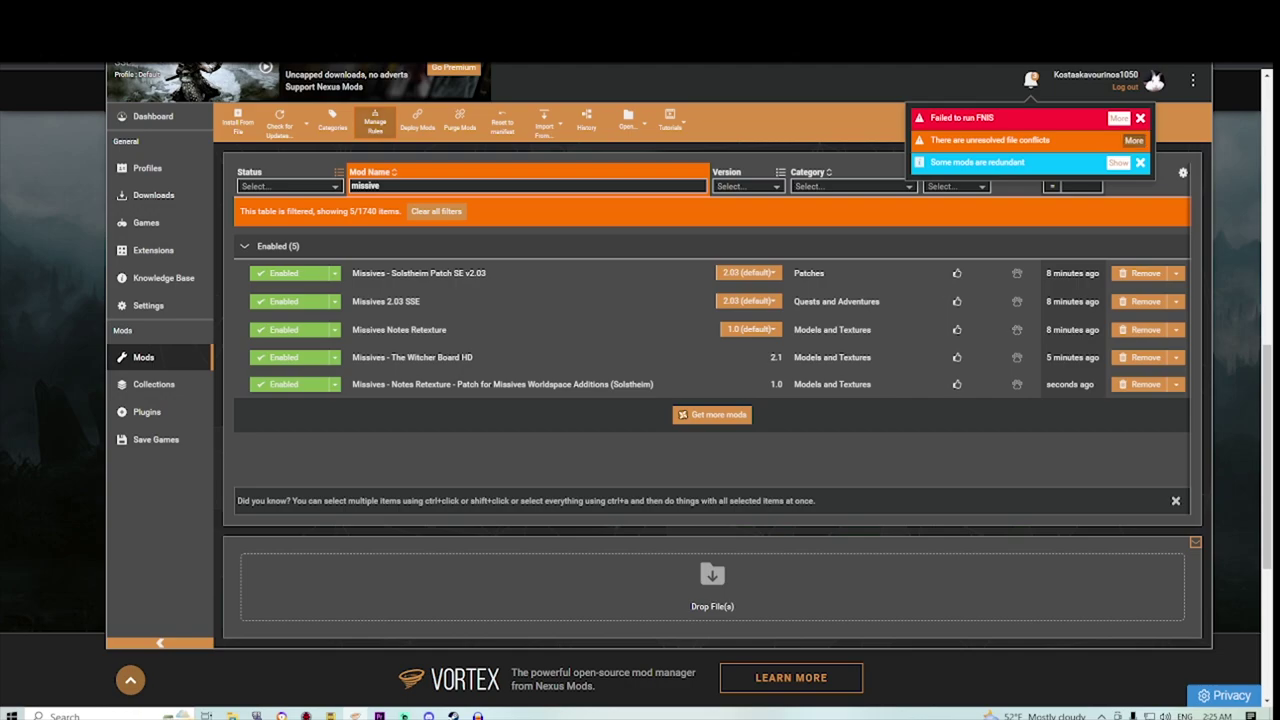
Step: Review the list of unresolved file conflicts and open the load rules for the conflicting mods
click(1133, 141)
scroll(660, 340, down, 5)
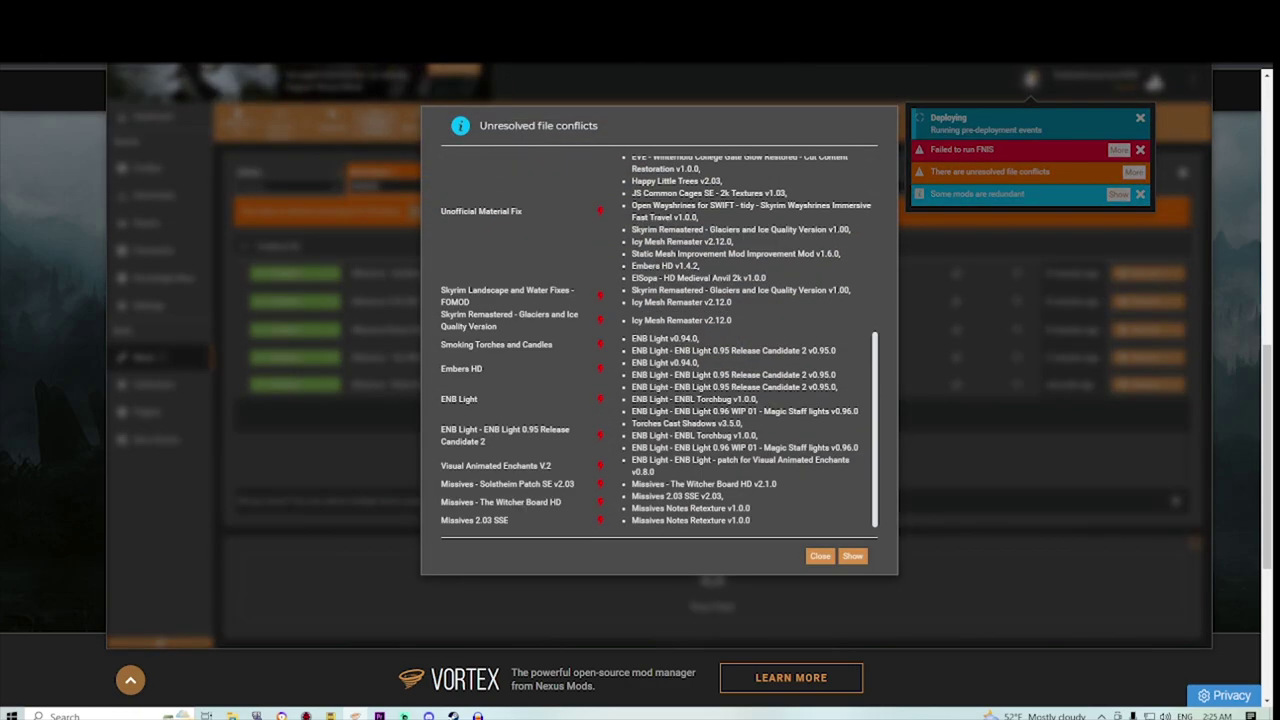
scroll(660, 340, up, 5)
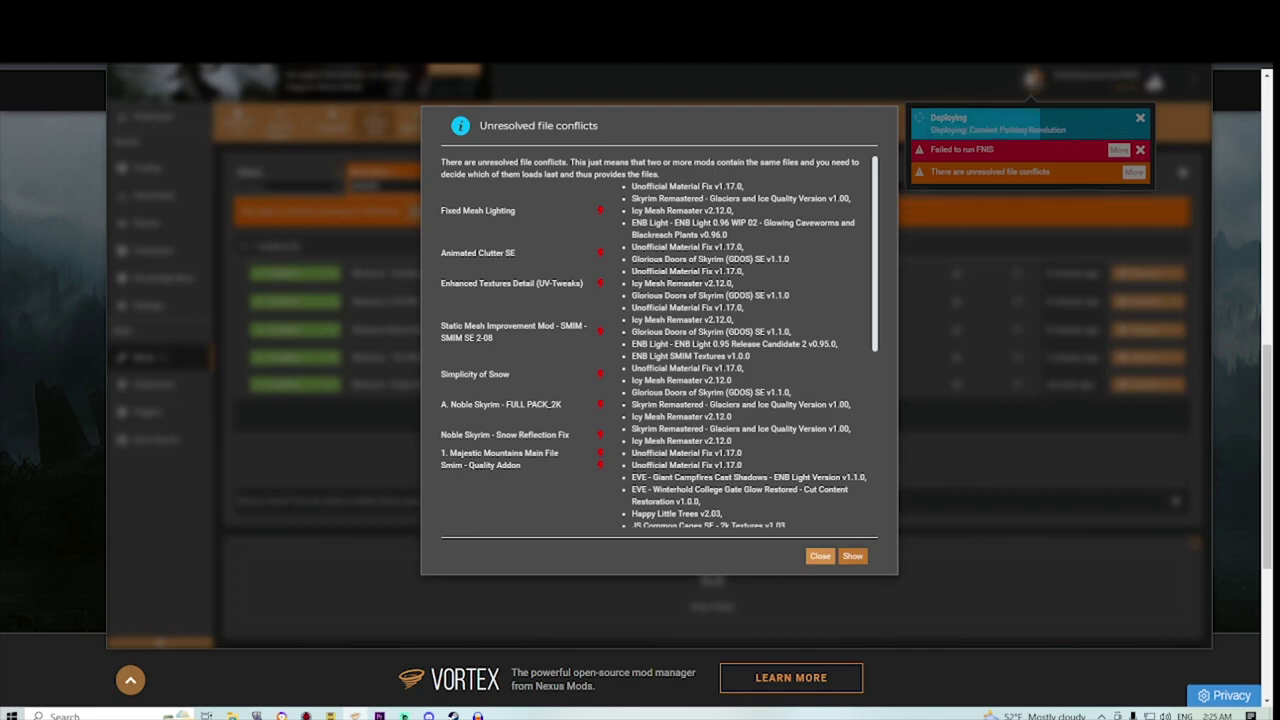
click(853, 556)
scroll(660, 340, down, 1)
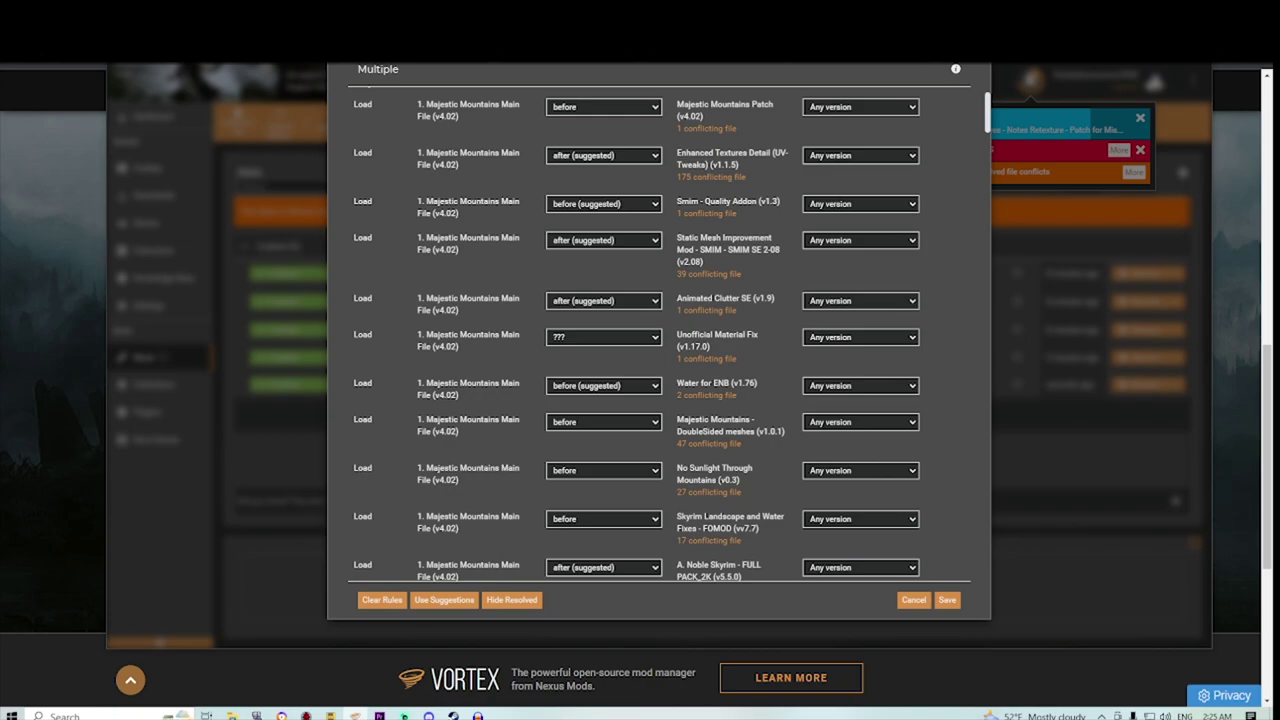
Step: Set 1. Majestic Mountains Main File to load after Unofficial Material Fix, and save the conflict rules
click(603, 337)
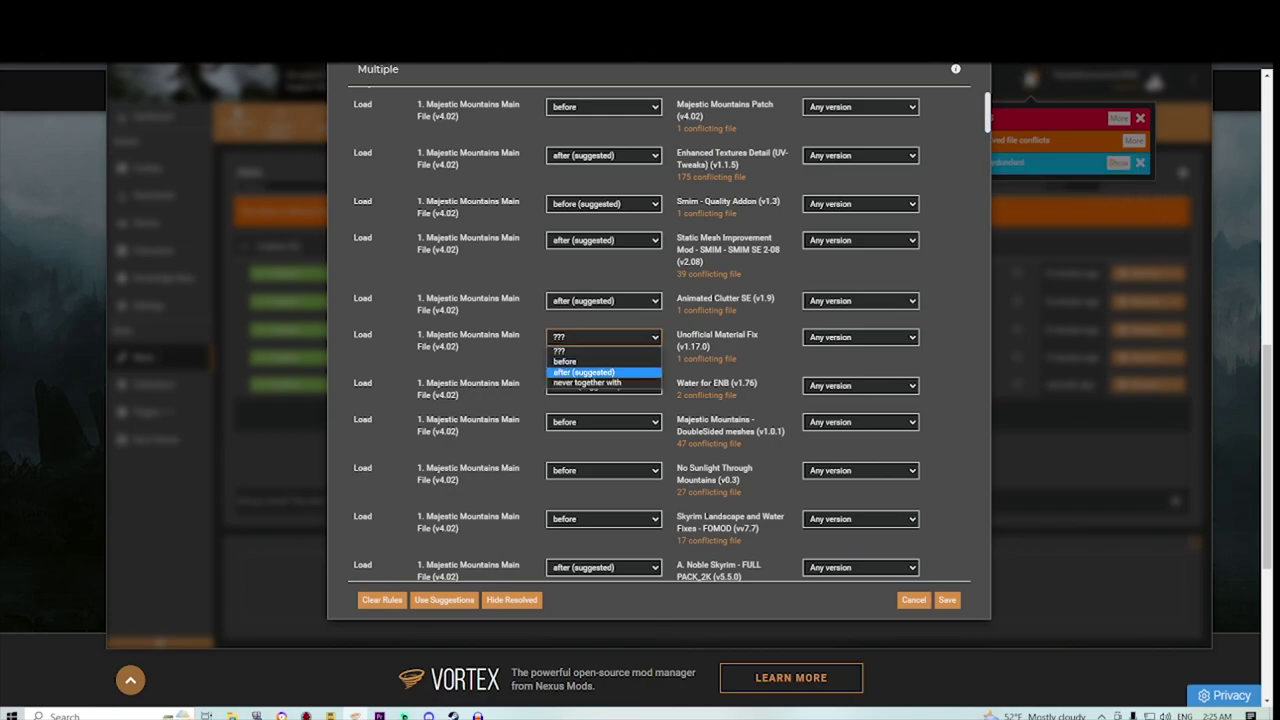
click(584, 373)
scroll(660, 335, down, 4)
scroll(660, 335, up, 3)
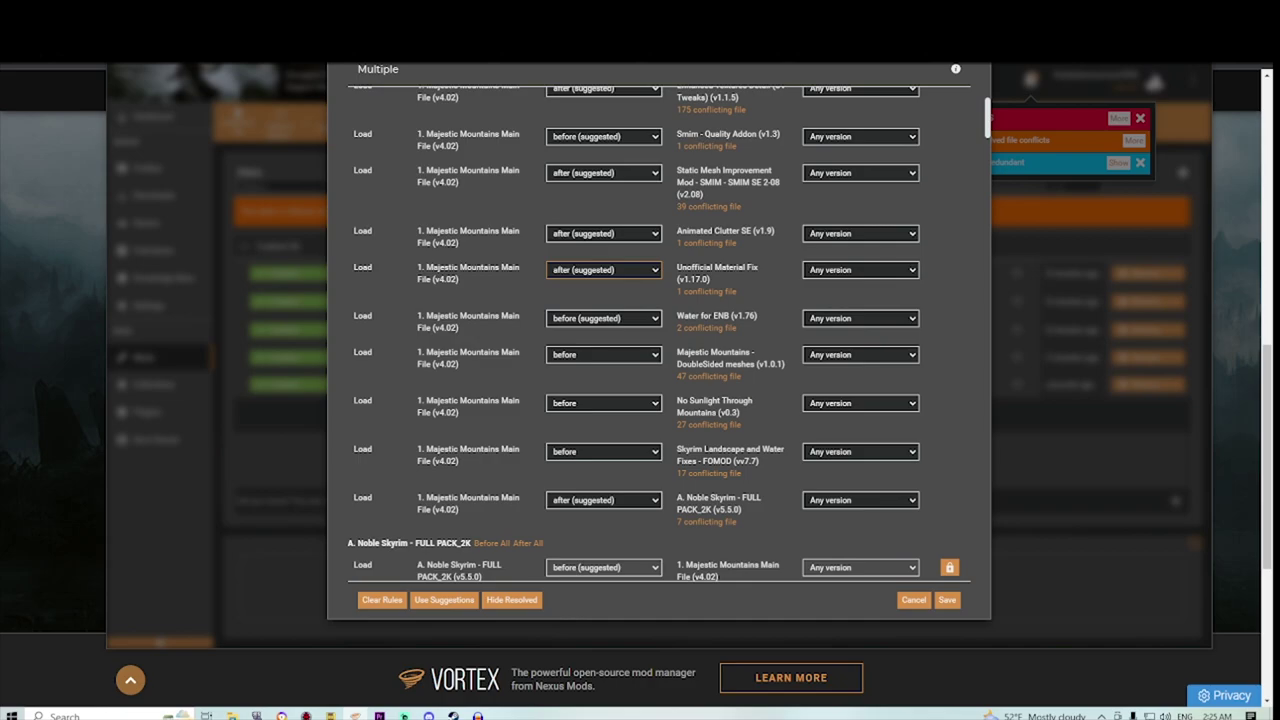
click(947, 600)
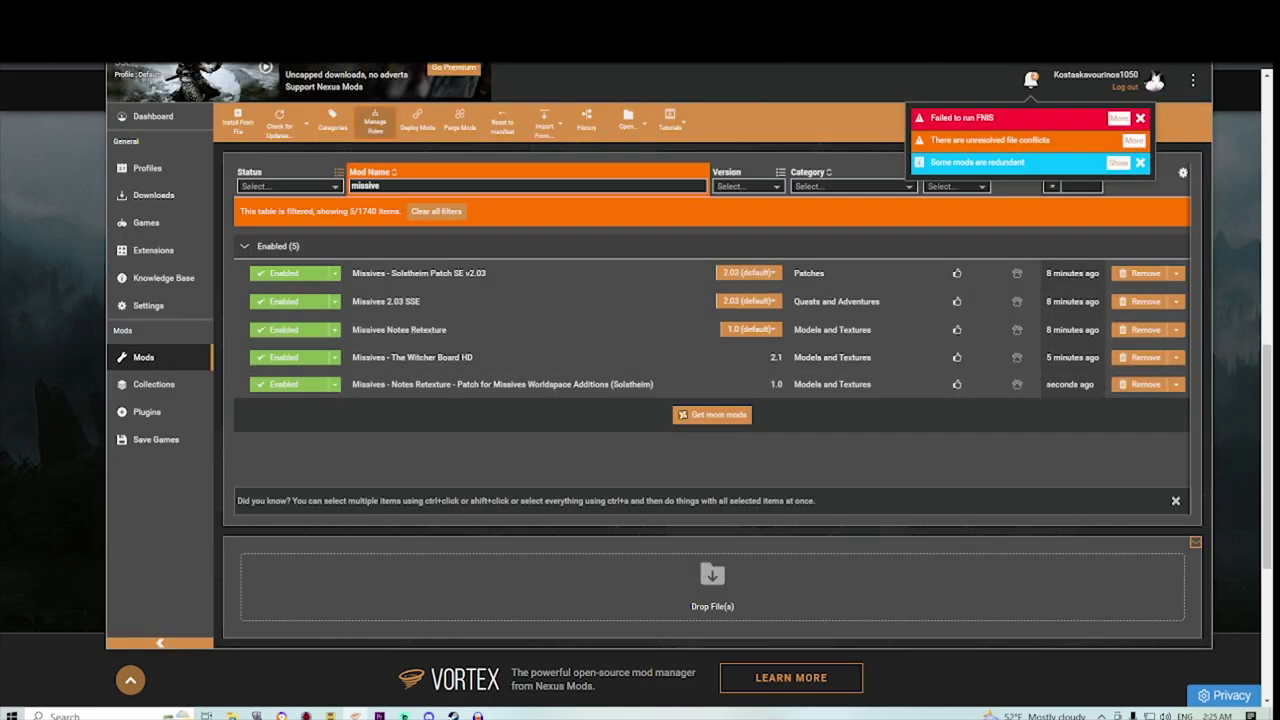
Step: Set A. Noble Skyrim to load before Glorious Doors of Skyrim, Skyrim Remastered - Glaciers and Ice, and Icy Mesh Remaster, and save the rules
click(1133, 141)
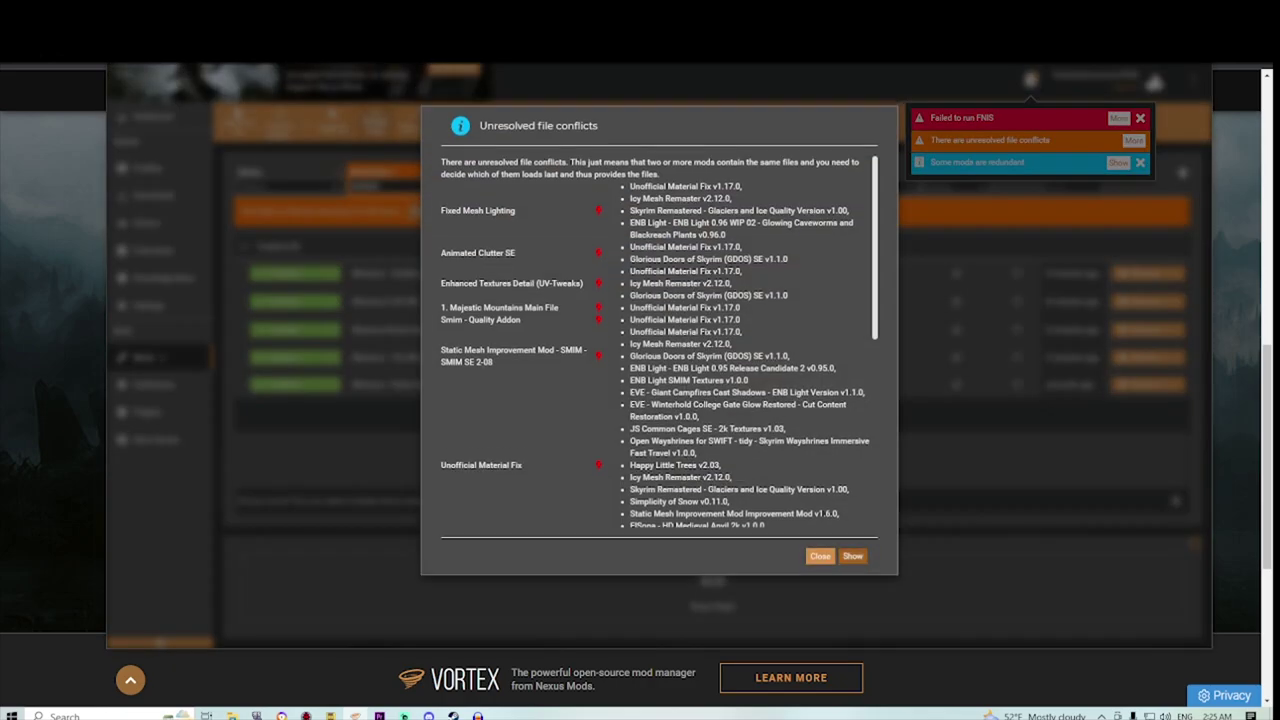
click(852, 556)
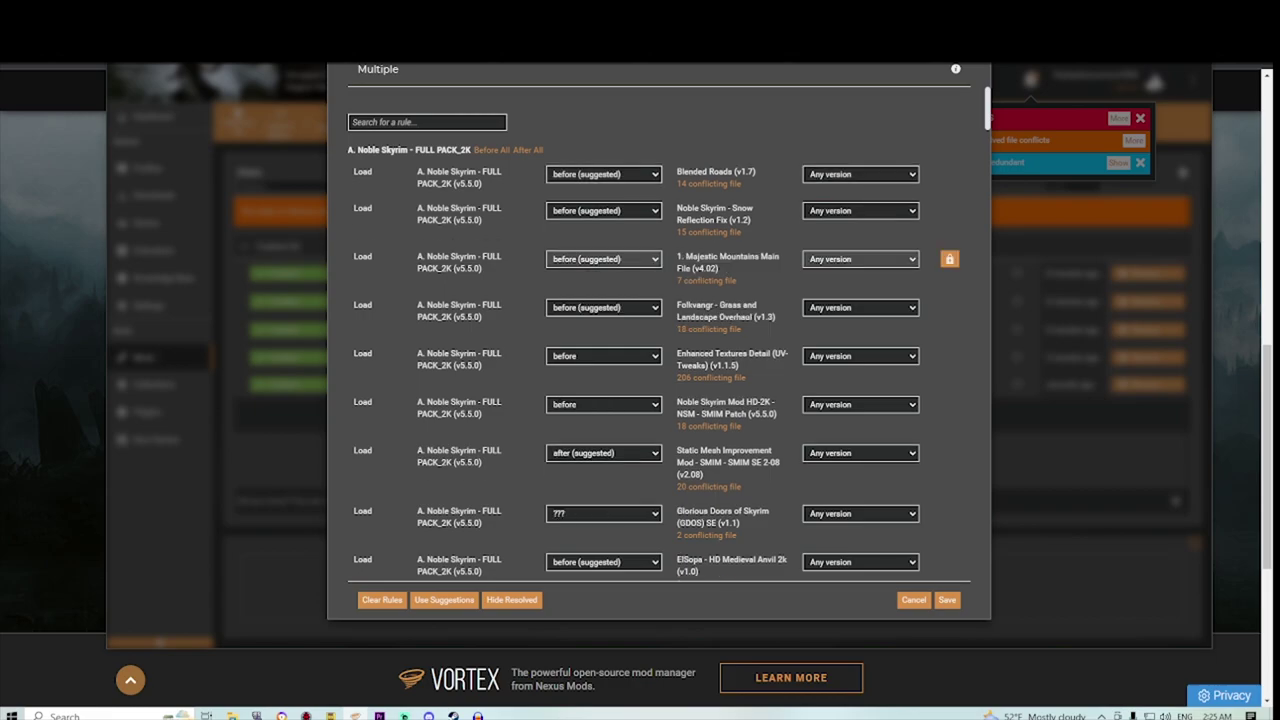
scroll(653, 337, down, 5)
click(603, 244)
click(587, 268)
click(603, 377)
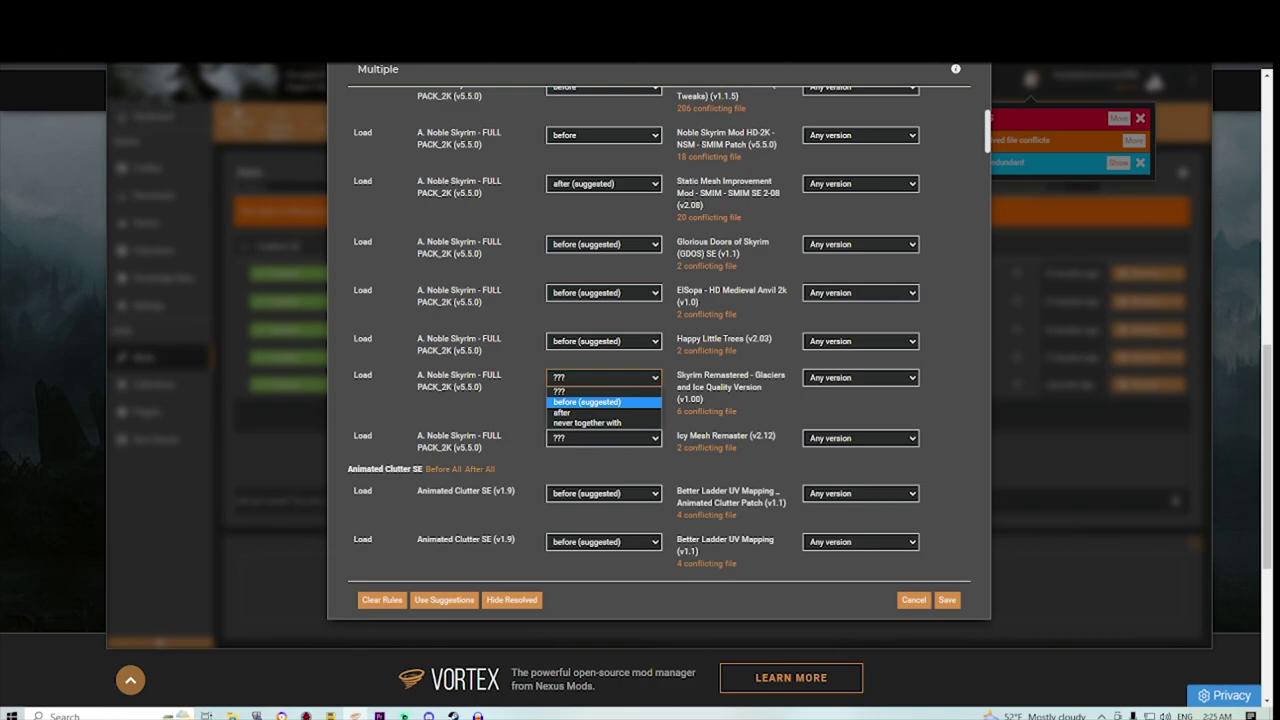
click(587, 401)
click(603, 438)
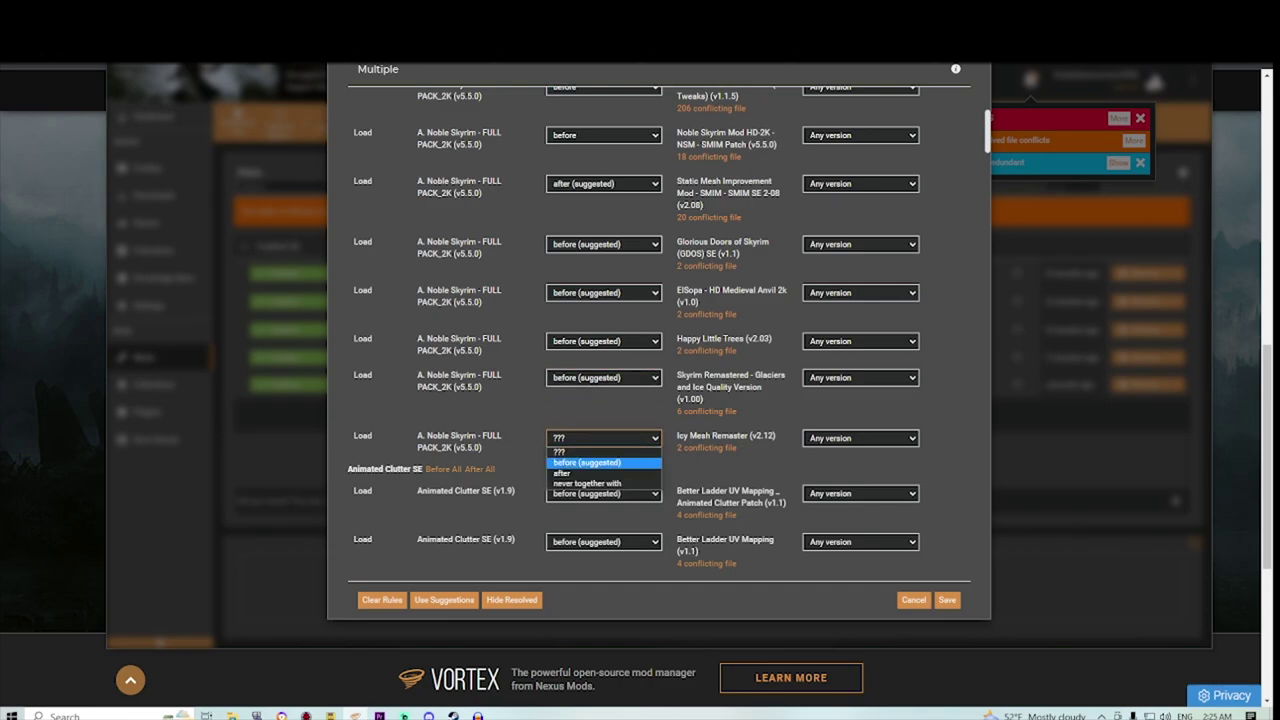
click(587, 462)
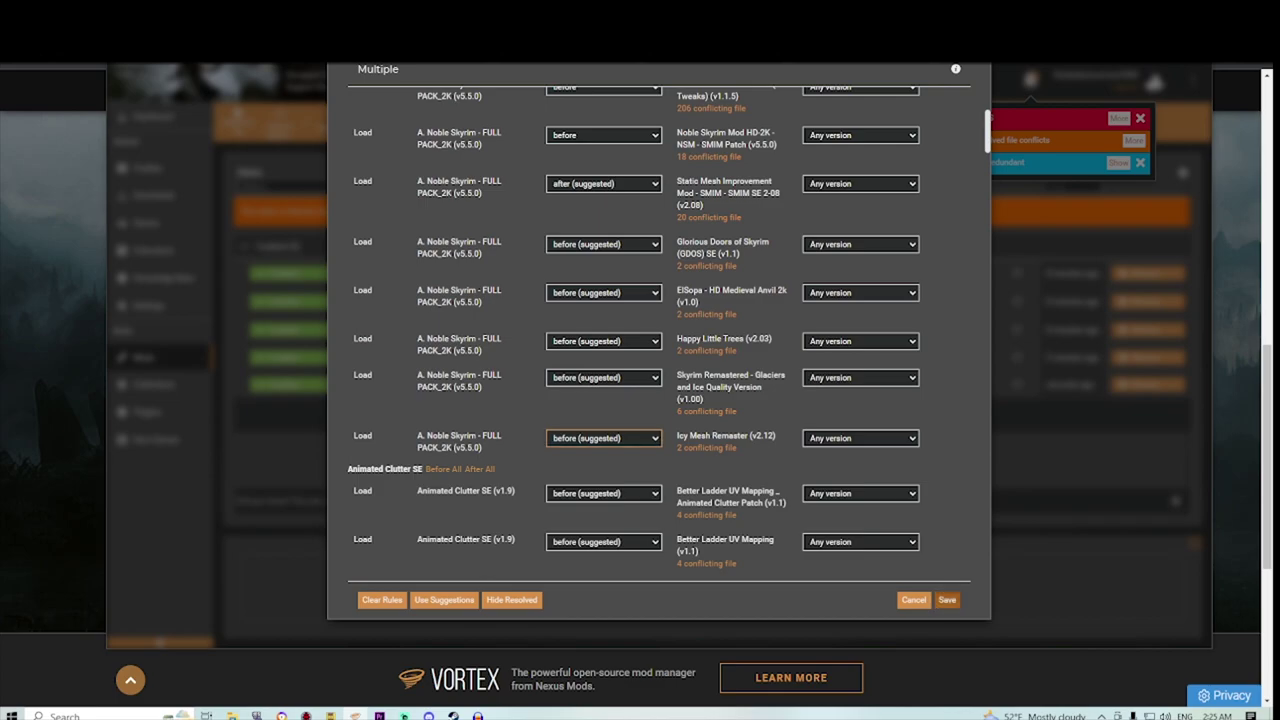
click(947, 600)
Step: Set Animated Clutter SE to load before Unofficial Material Fix and Glorious Doors of Skyrim, and save the conflict rules
click(1133, 140)
click(854, 557)
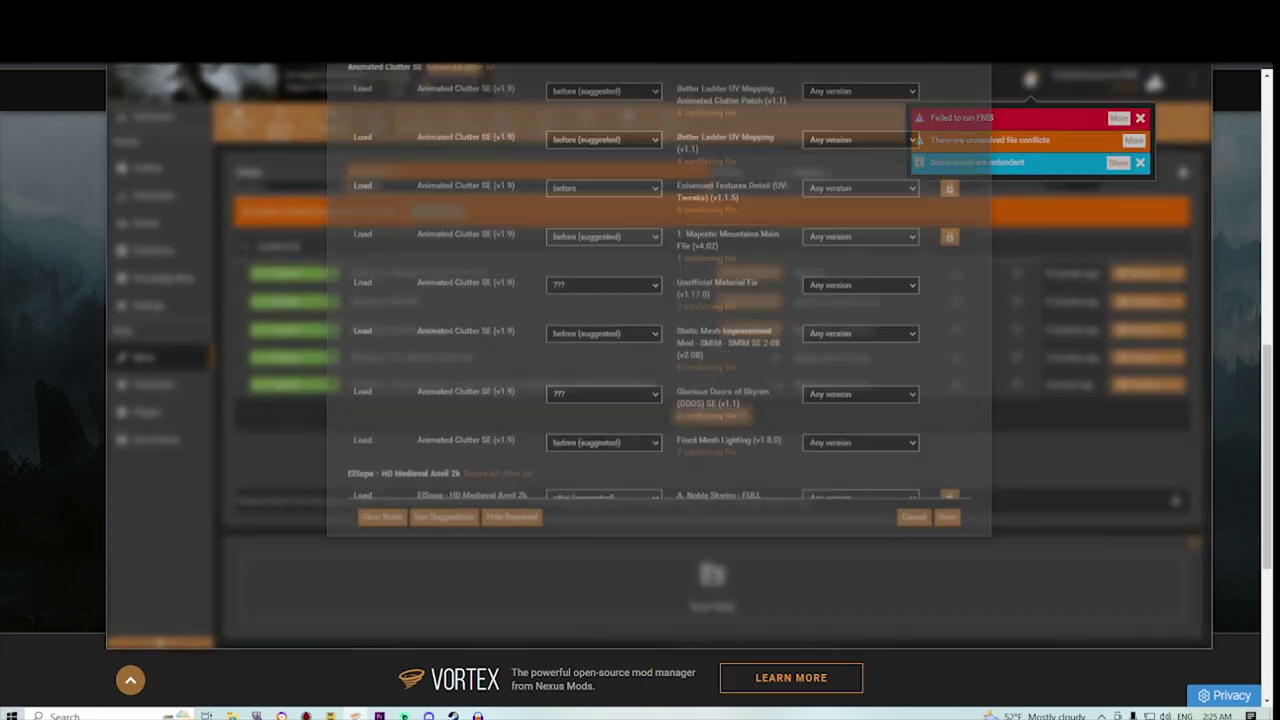
scroll(659, 340, down, 1)
scroll(653, 339, down, 1)
click(603, 300)
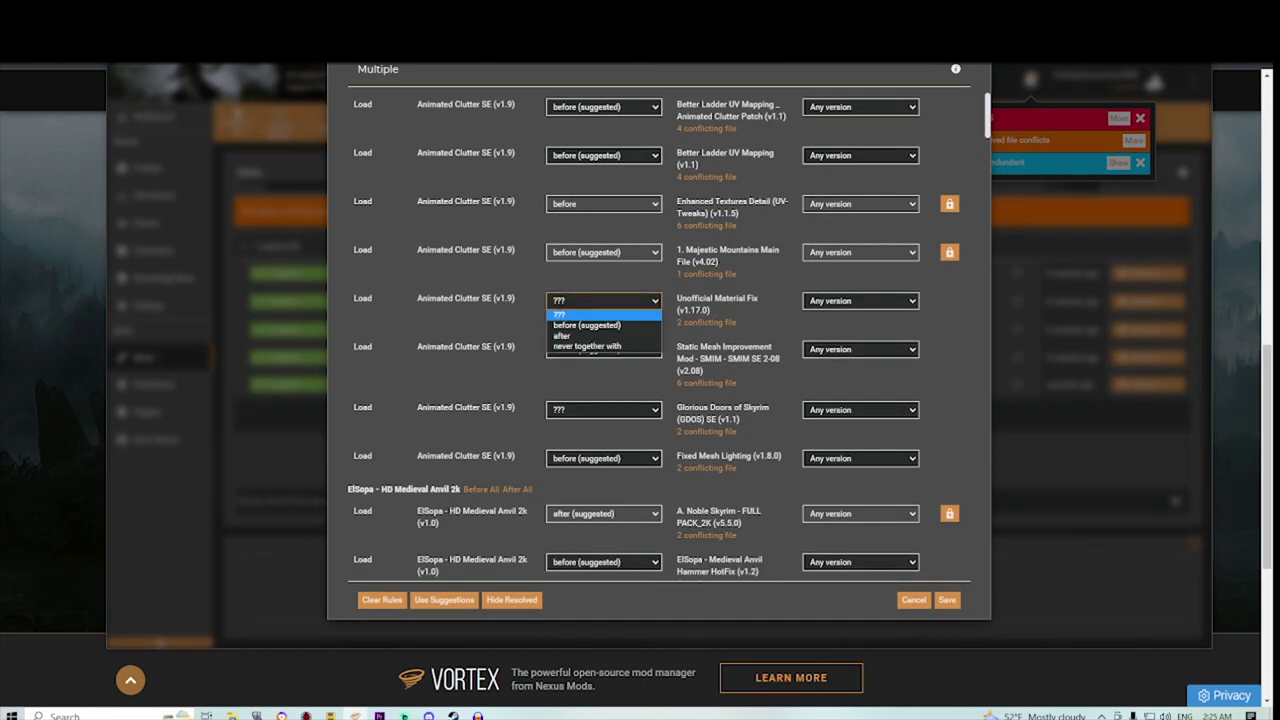
click(587, 325)
click(603, 409)
click(587, 434)
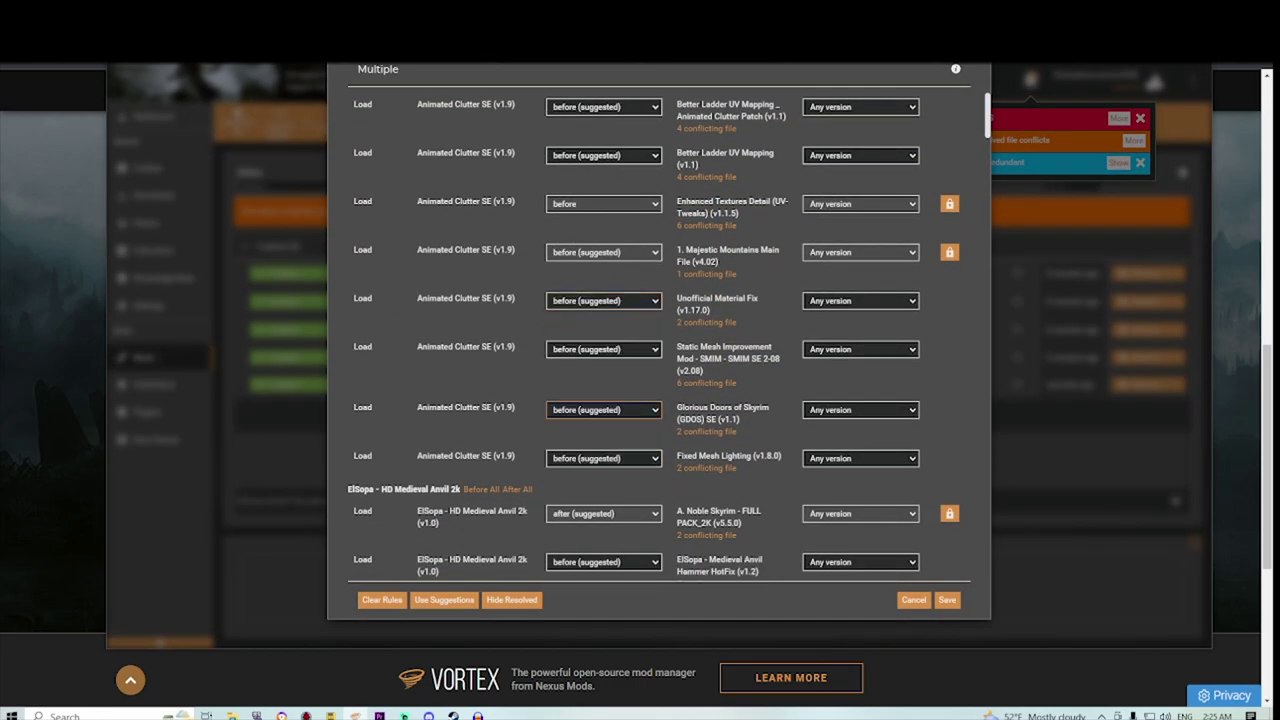
click(947, 600)
Step: Set ElSopa - HD Medieval Anvil 2k to load after Unofficial Material Fix, and save the conflict rules
click(1133, 140)
click(852, 556)
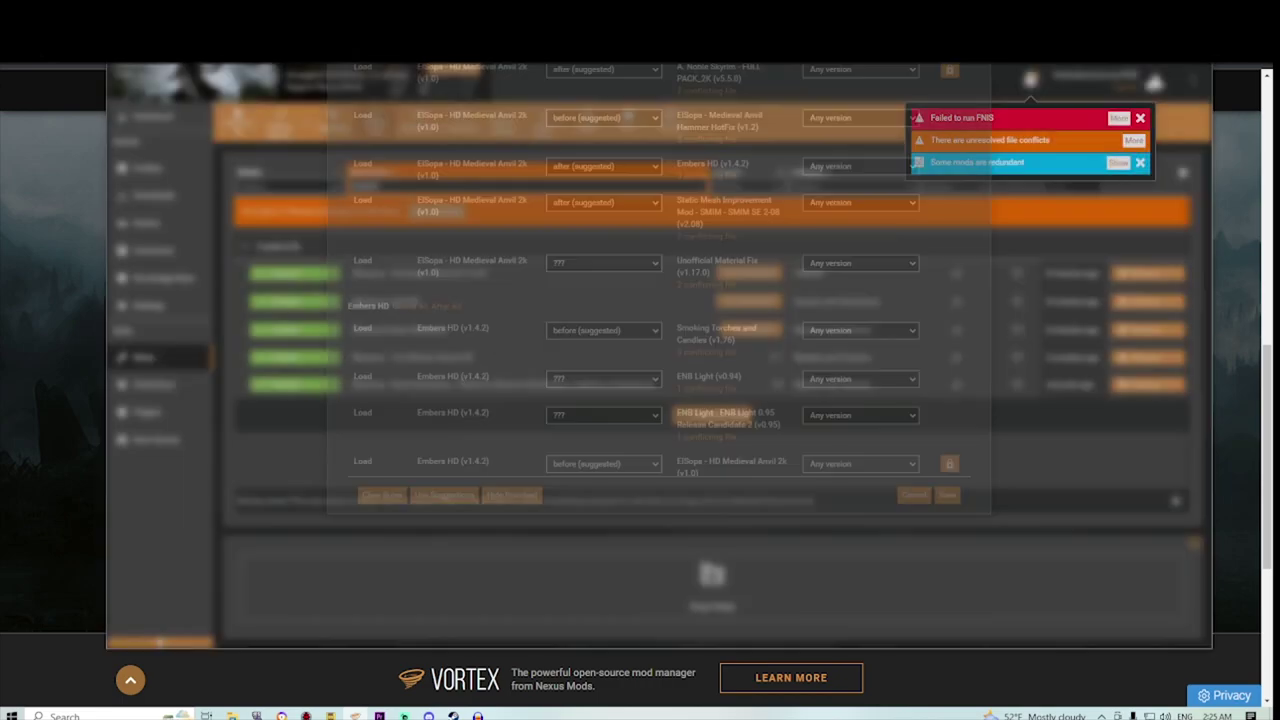
click(603, 368)
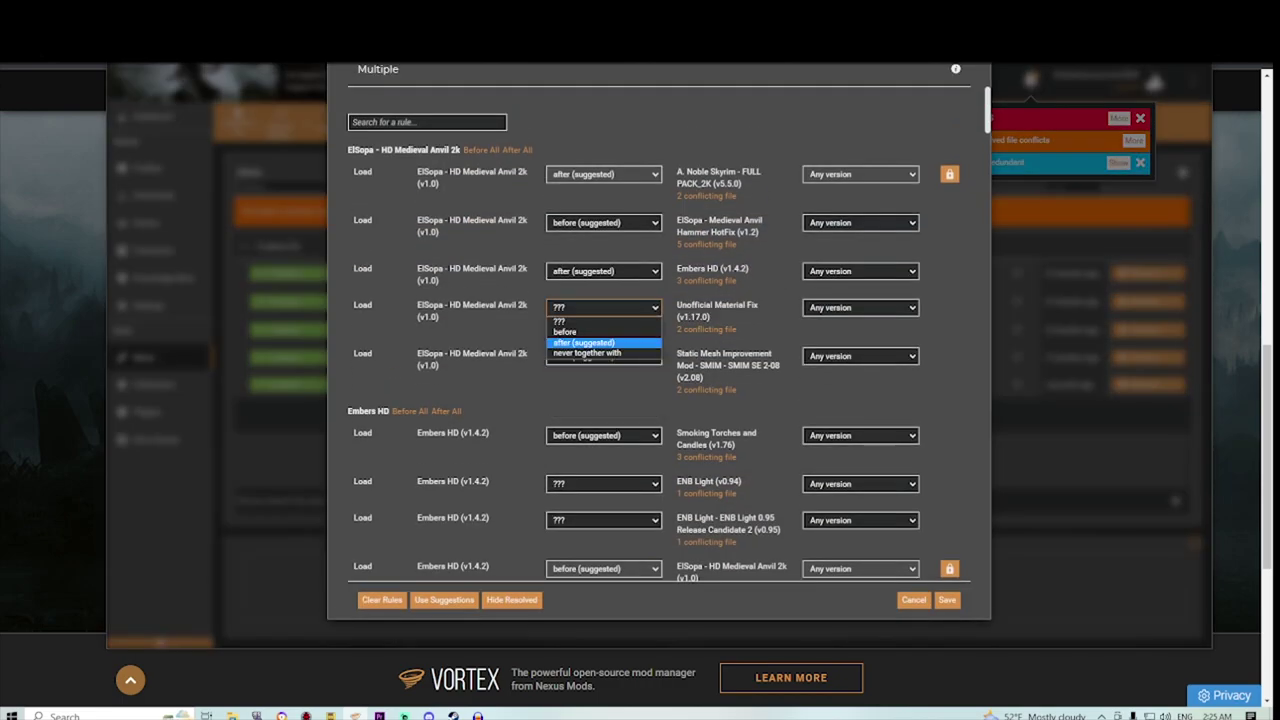
click(587, 332)
click(603, 307)
click(590, 332)
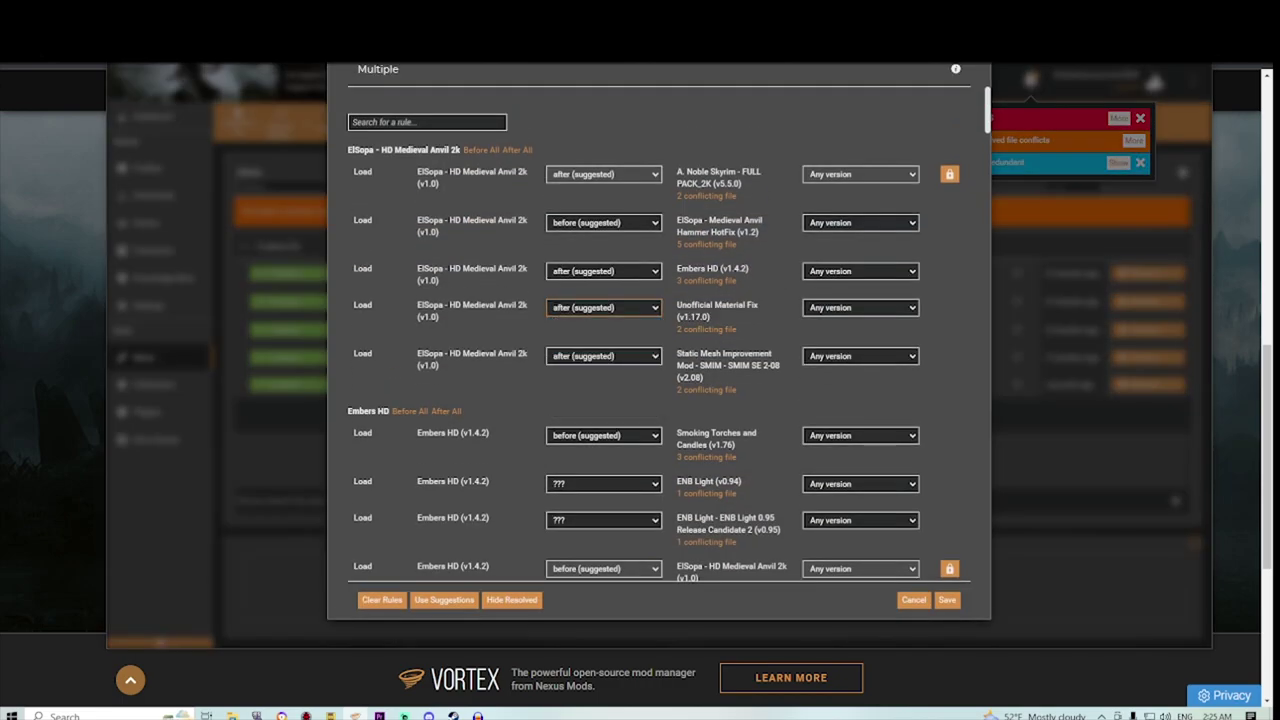
click(946, 599)
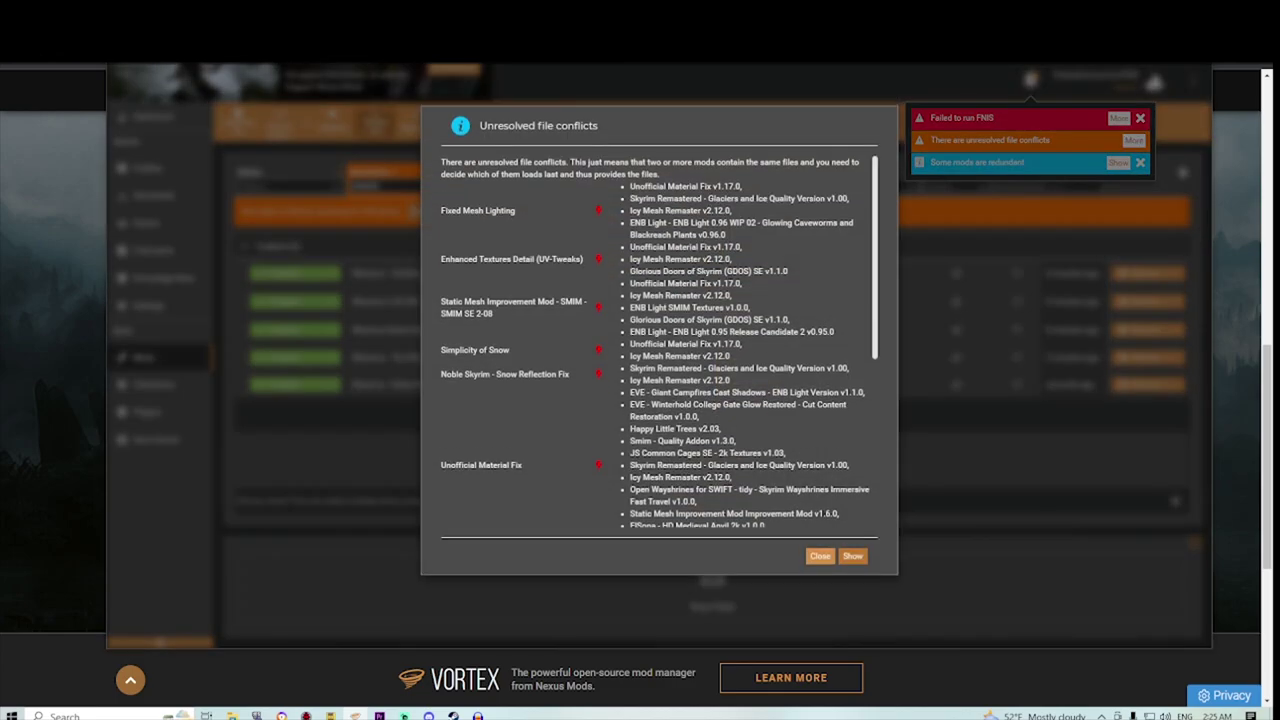
Step: Set Embers HD to load after ENB Light 0.94, ENB Light 0.95 Release Candidate 2 and Unofficial Material Fix, and save the rules
click(852, 555)
click(603, 355)
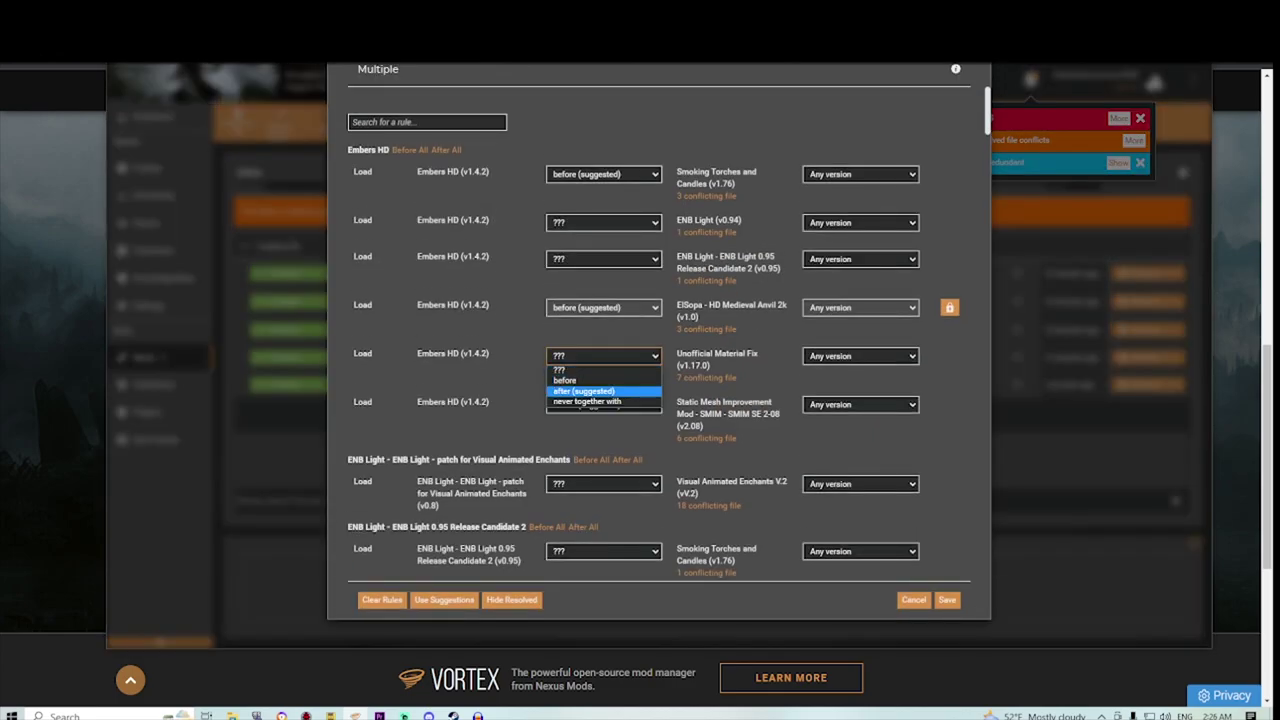
click(590, 391)
click(603, 259)
click(590, 294)
click(603, 223)
click(584, 257)
click(603, 416)
click(584, 451)
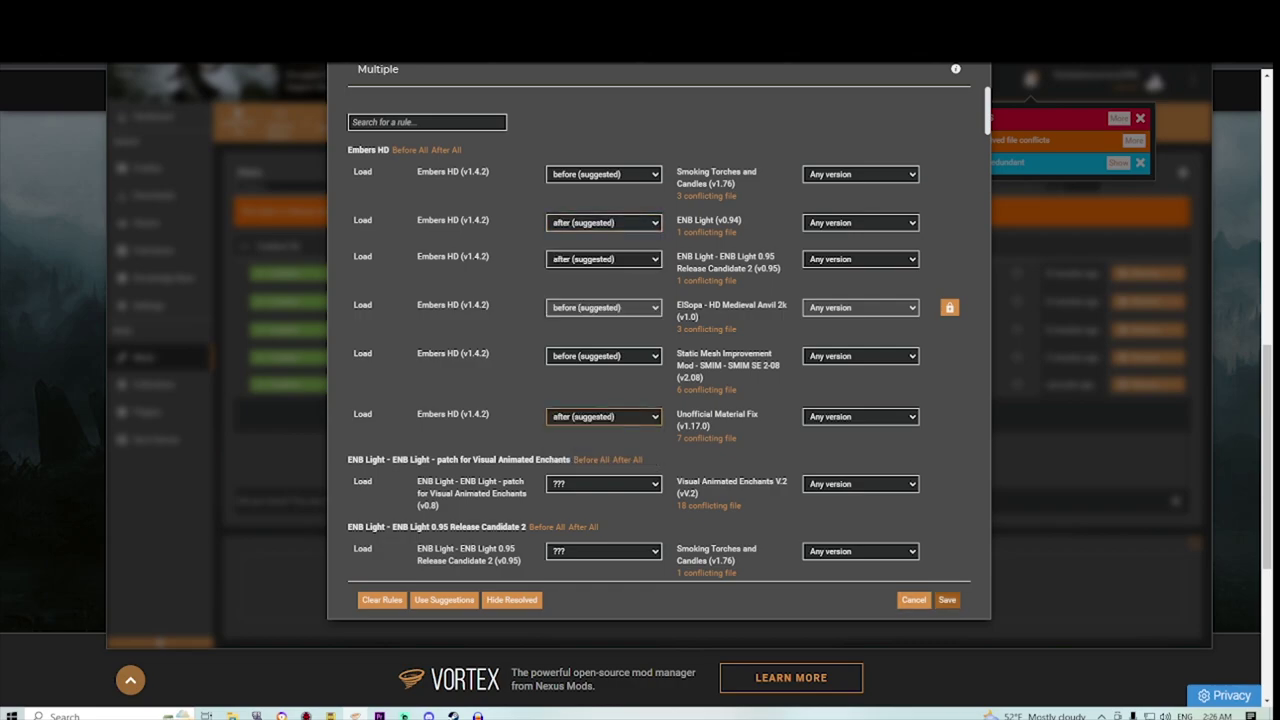
click(947, 600)
Step: Load the ENB Light patch after Visual Animated Enchants, and ENB Light 0.95 before Smoking Torches and Candles and after ENB Light 0.94
click(1133, 141)
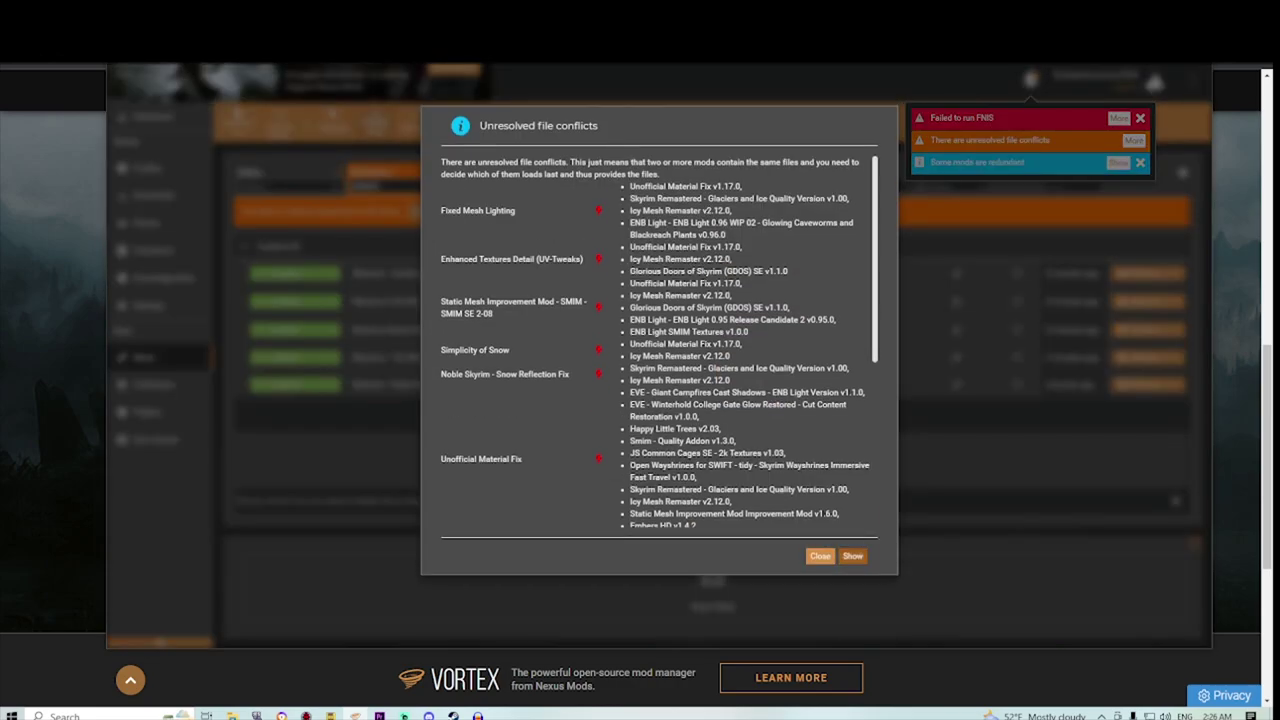
click(852, 556)
click(603, 174)
click(584, 209)
click(603, 242)
click(584, 265)
click(603, 327)
click(584, 361)
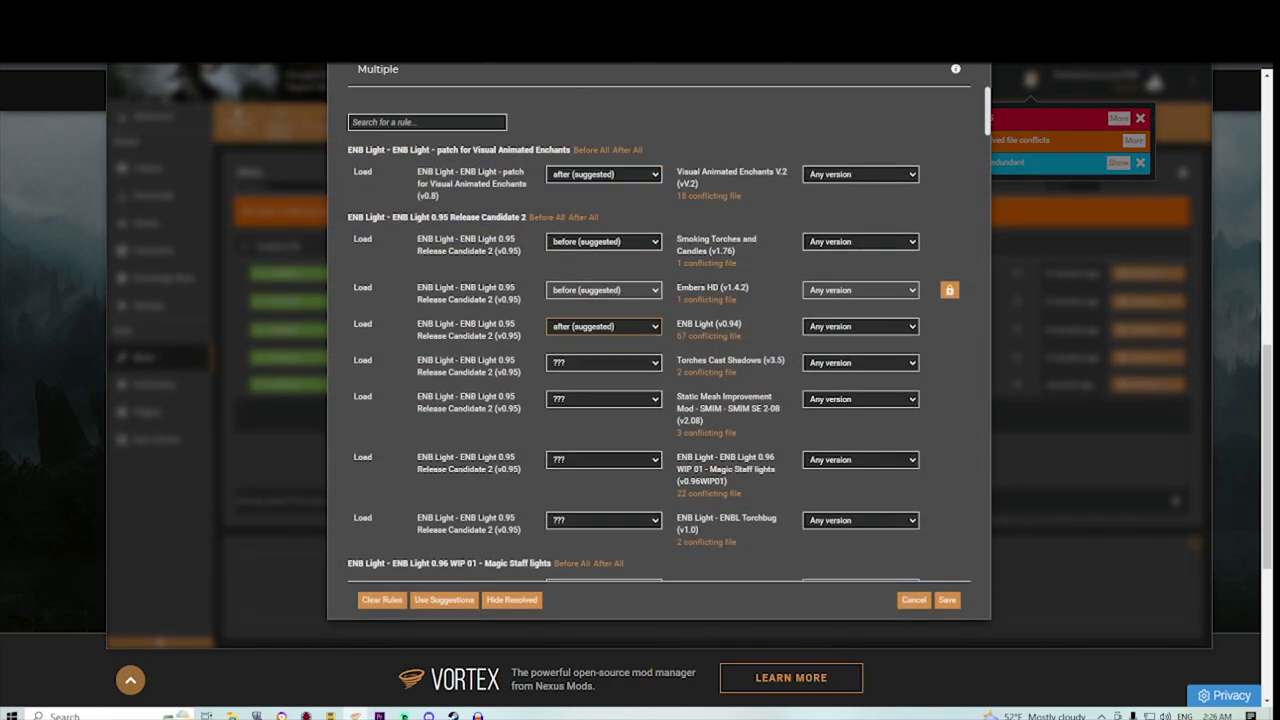
Step: Set ENB Light 0.95 to load before Torches Cast Shadows and after Static Mesh Improvement Mod
click(603, 362)
click(603, 386)
click(603, 399)
click(584, 434)
click(603, 363)
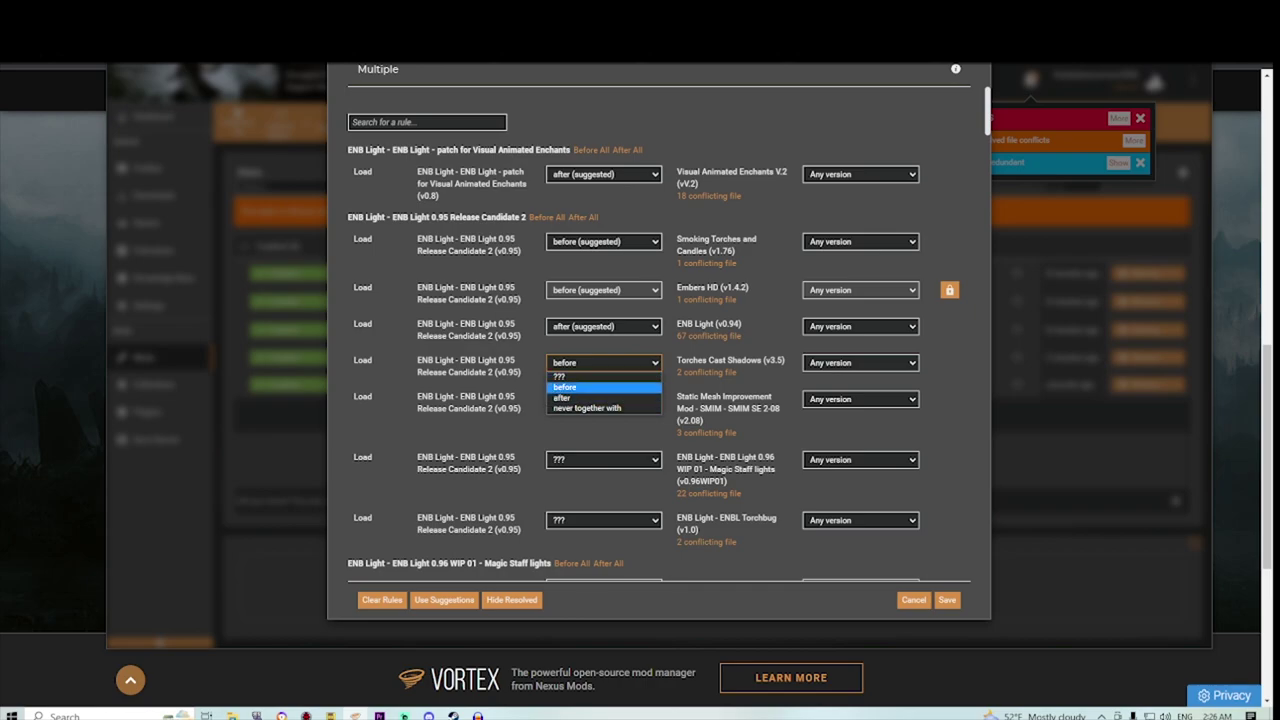
click(584, 387)
Step: Set ENB Light 0.95 to load before Magic Staff lights and after ENBL Torchbug, and save the conflict rules
scroll(603, 390, down, 1)
click(603, 393)
click(590, 417)
click(603, 453)
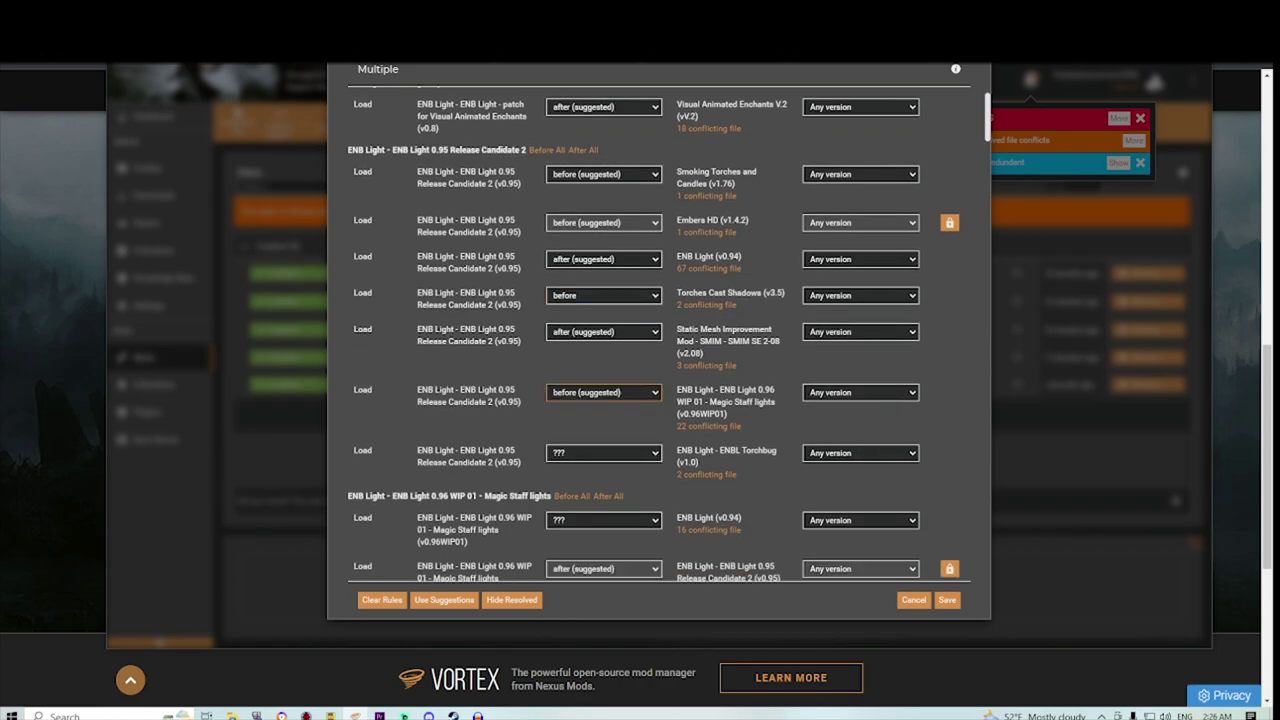
click(590, 488)
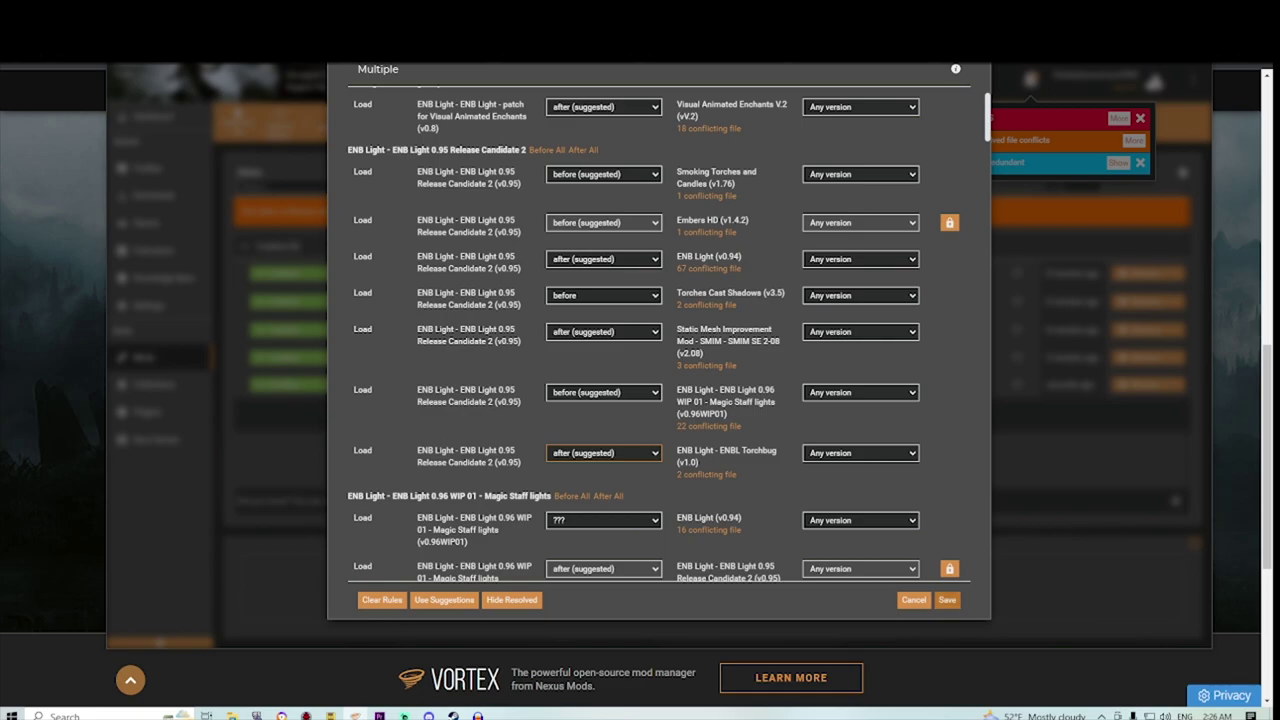
click(946, 599)
Step: Open the rule cycle linking ENB Light 0.95, Static Mesh Improvement Mod and Embers HD, and break it at the ENB Light 0.95 node
click(1133, 184)
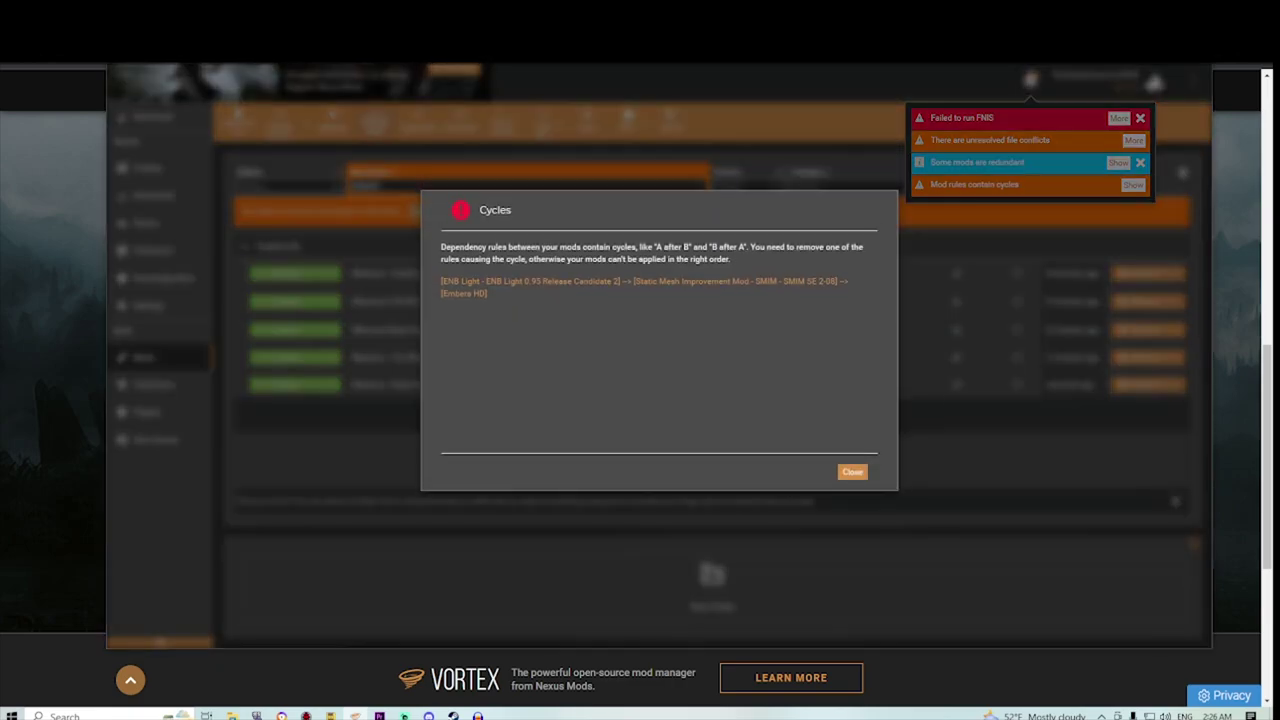
click(644, 282)
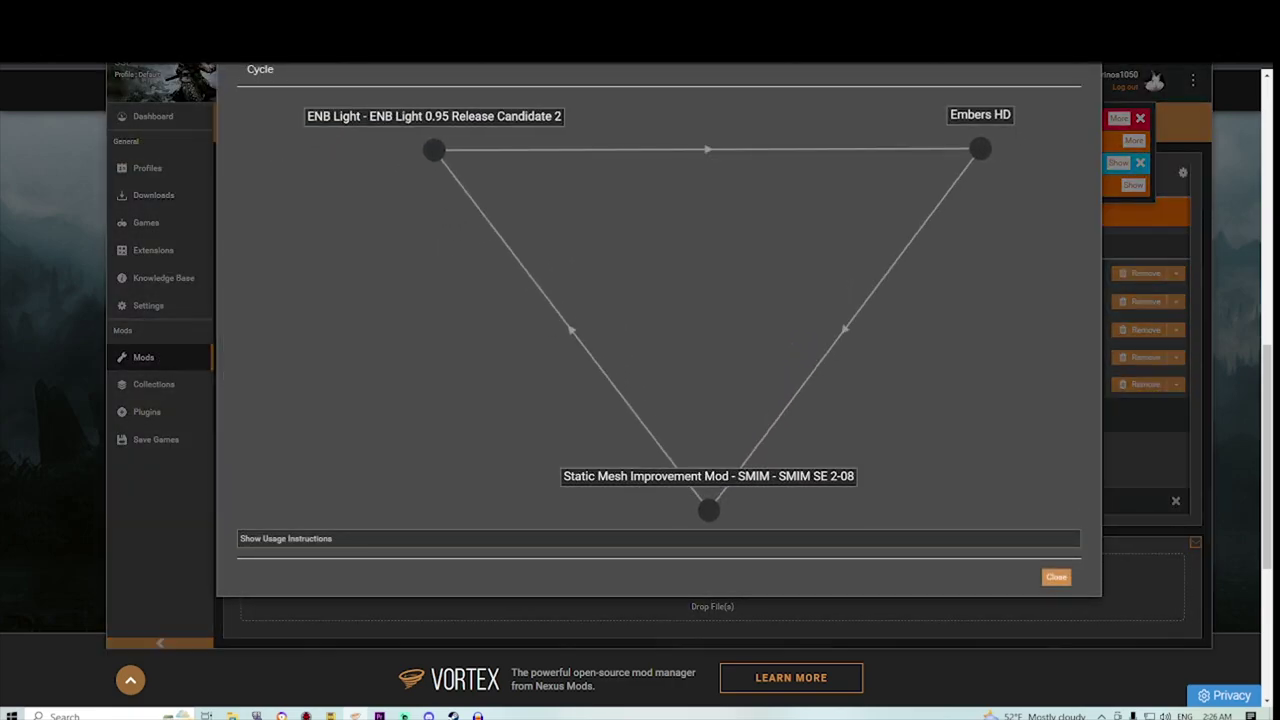
drag(433, 150, 433, 176)
right_click(433, 176)
click(484, 158)
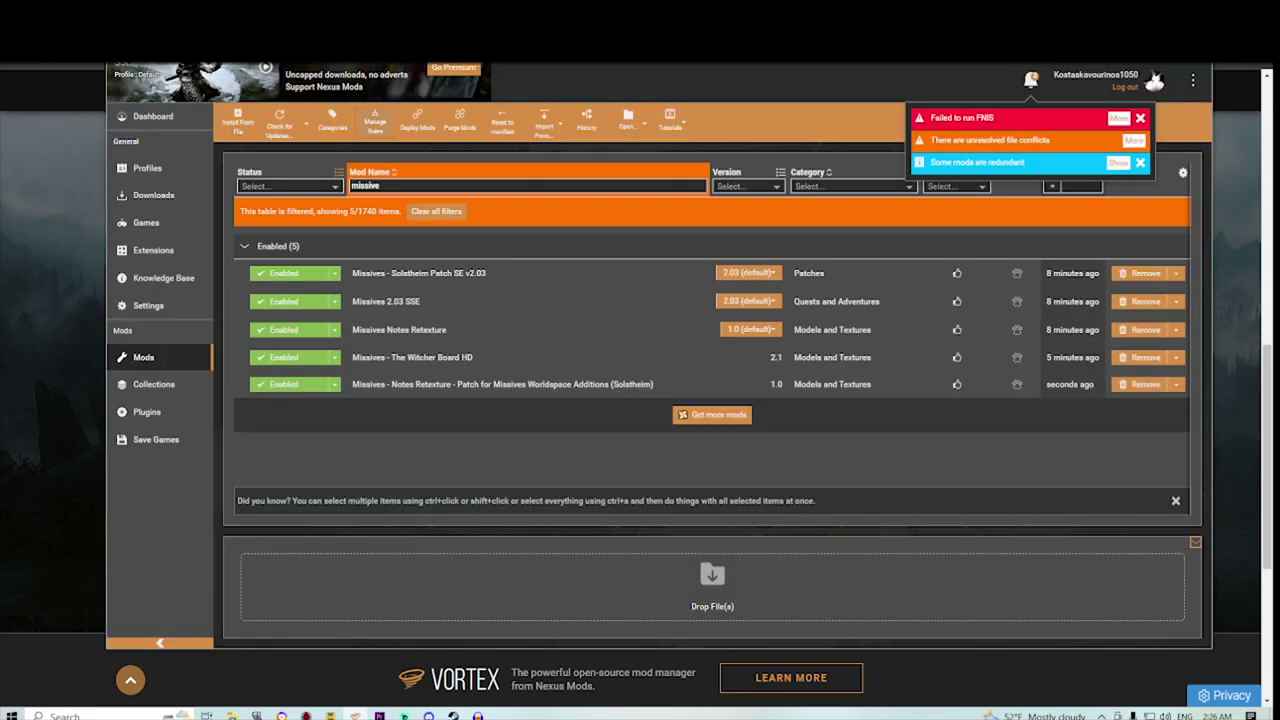
Step: Load Magic Staff lights after ENB Light 0.94 and Glowing Caveworms and Blackreach Plants before Fixed Mesh Lighting, and save the rules
click(1133, 140)
click(853, 556)
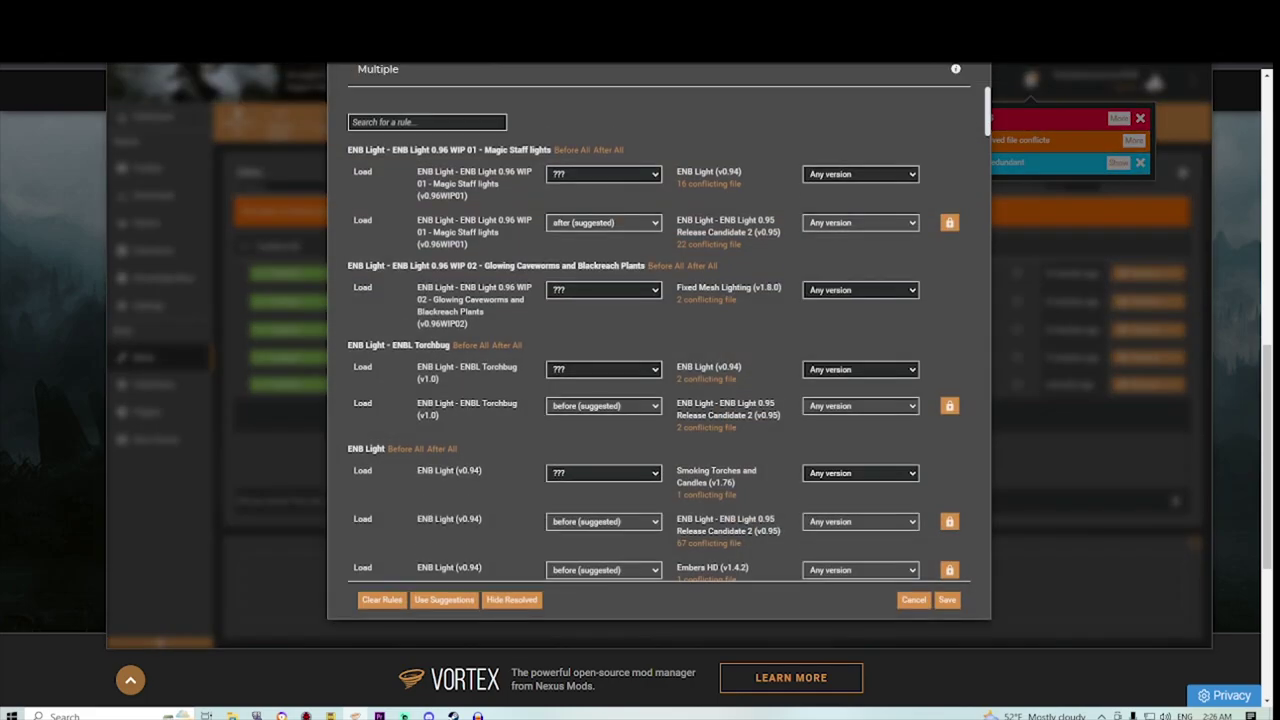
click(603, 290)
click(585, 305)
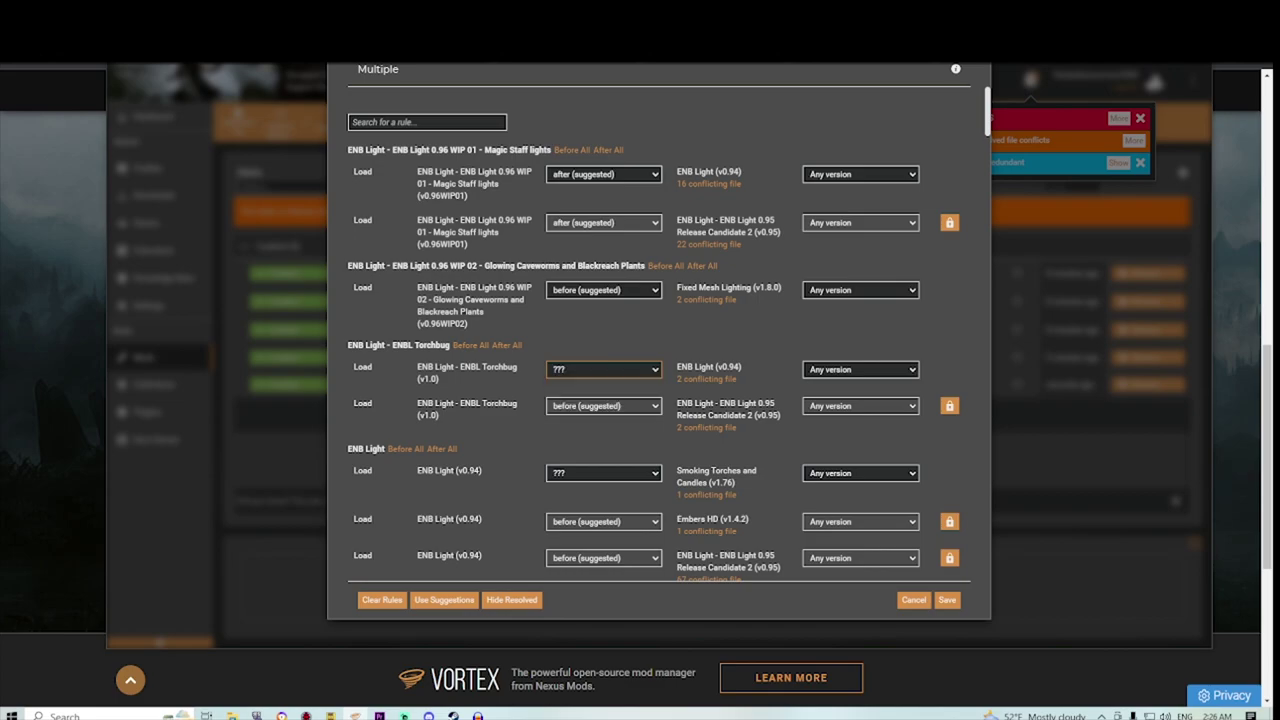
click(947, 600)
Step: Set ENBL Torchbug to load before ENB Light 0.94, and ENB Light 0.94 before Smoking Torches and Candles, and save the rules
click(1133, 140)
click(853, 556)
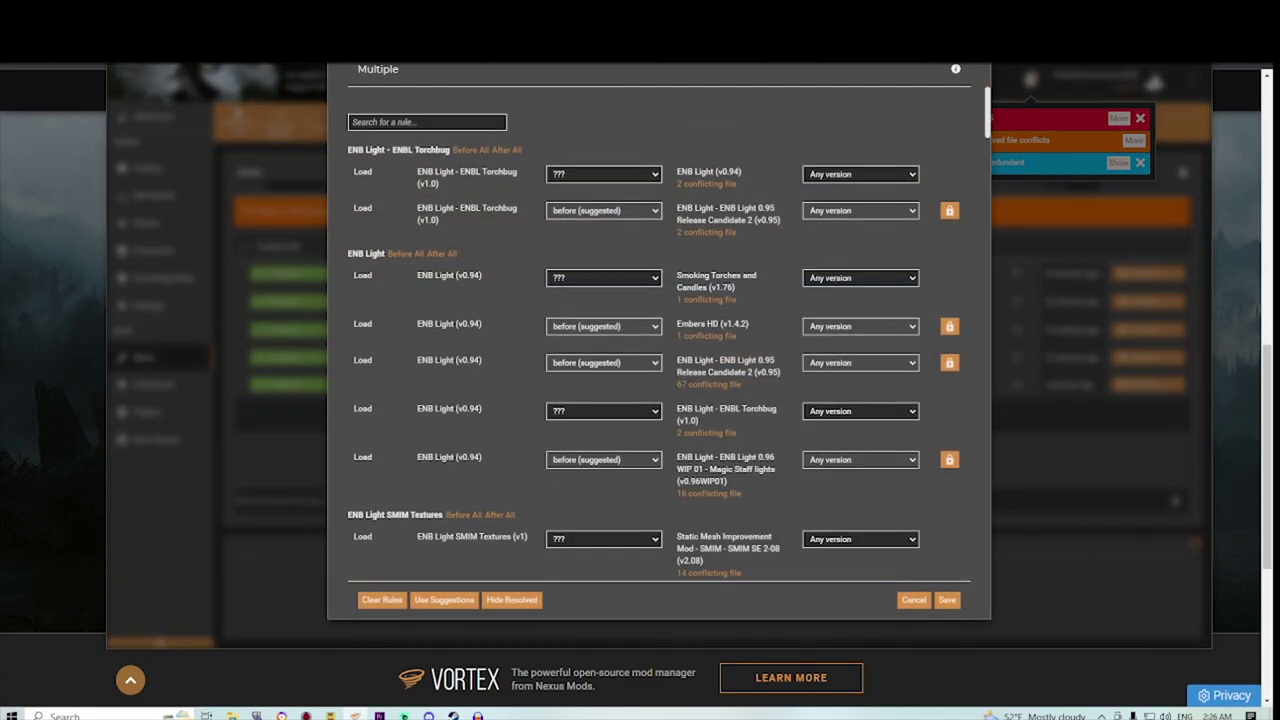
click(603, 174)
click(587, 198)
click(603, 278)
click(587, 302)
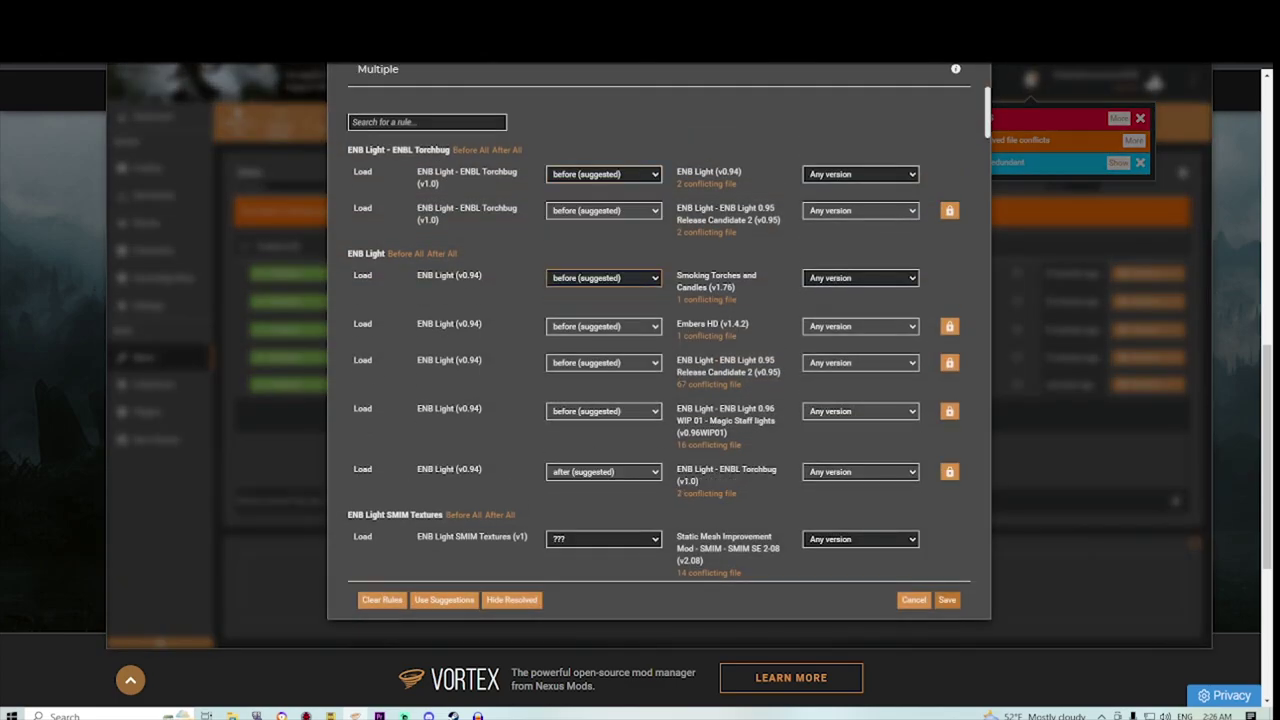
click(947, 600)
Step: Load ENB Light SMIM Textures before Static Mesh Improvement Mod, and Enhanced Textures Detail before Unofficial Material Fix
click(1133, 140)
click(853, 556)
click(603, 174)
click(587, 199)
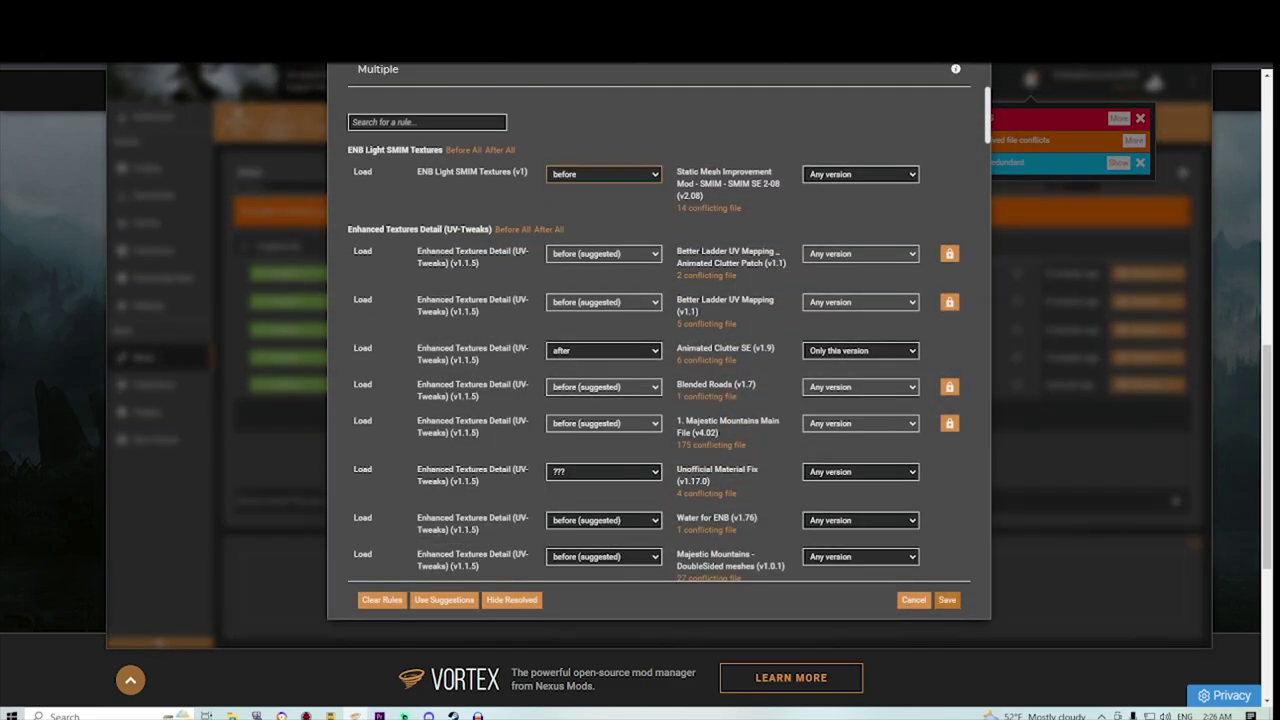
scroll(660, 335, down, 3)
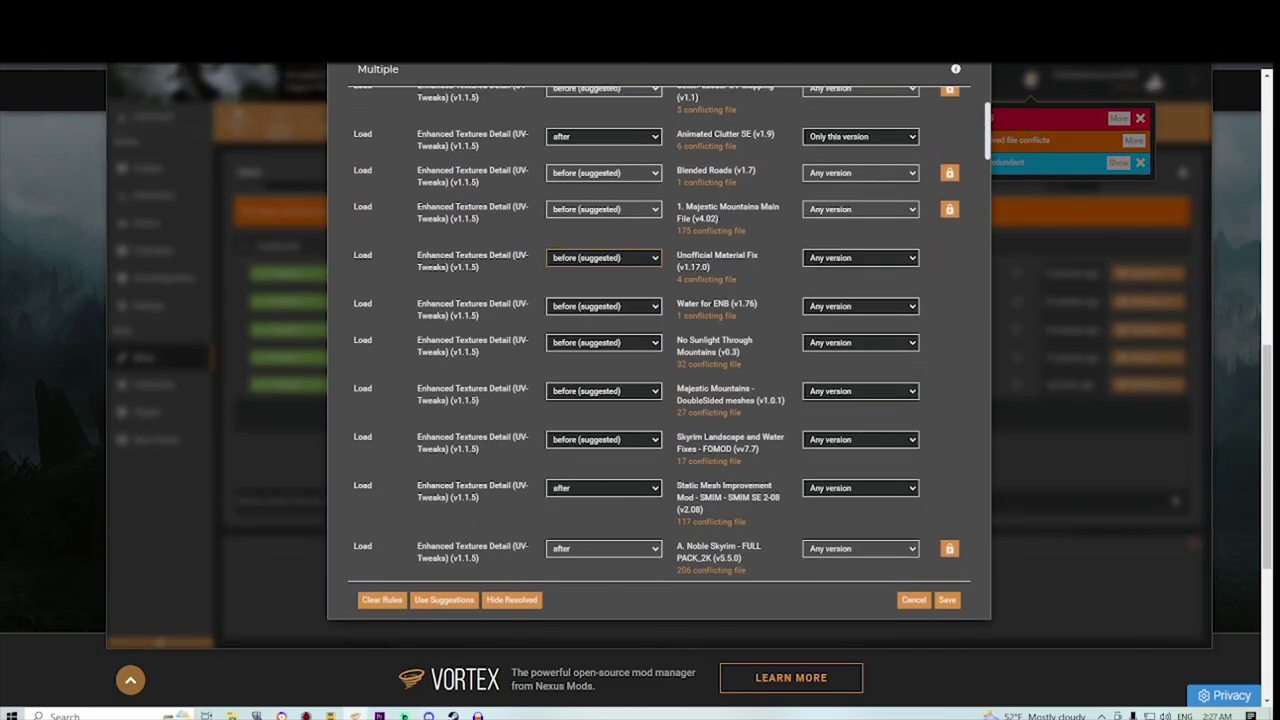
scroll(660, 330, down, 5)
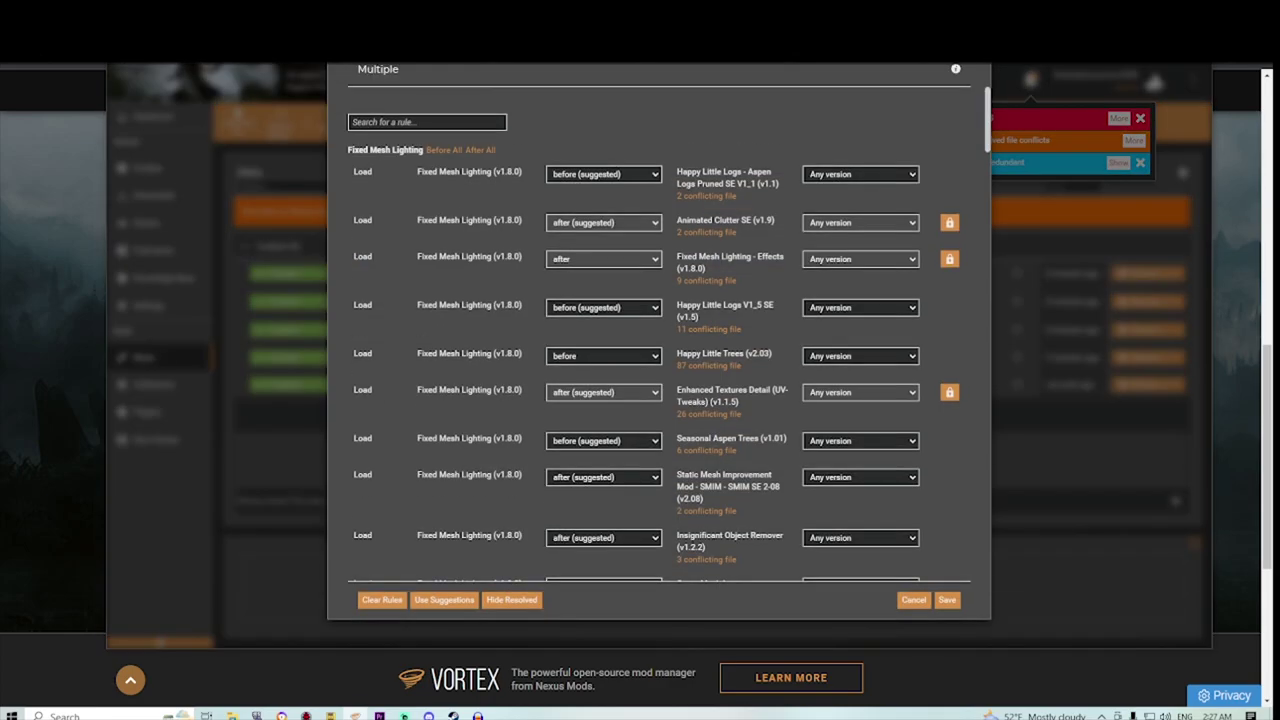
Step: Set Unofficial Material Fix to load before Smim - Quality Addon, SMIM SE 2-08, JS Common Cages, Open Wayshrines, Fixed Mesh Lighting and Skyrim Remastered Glaciers
scroll(660, 330, down, 15)
scroll(604, 300, down, 2)
click(604, 287)
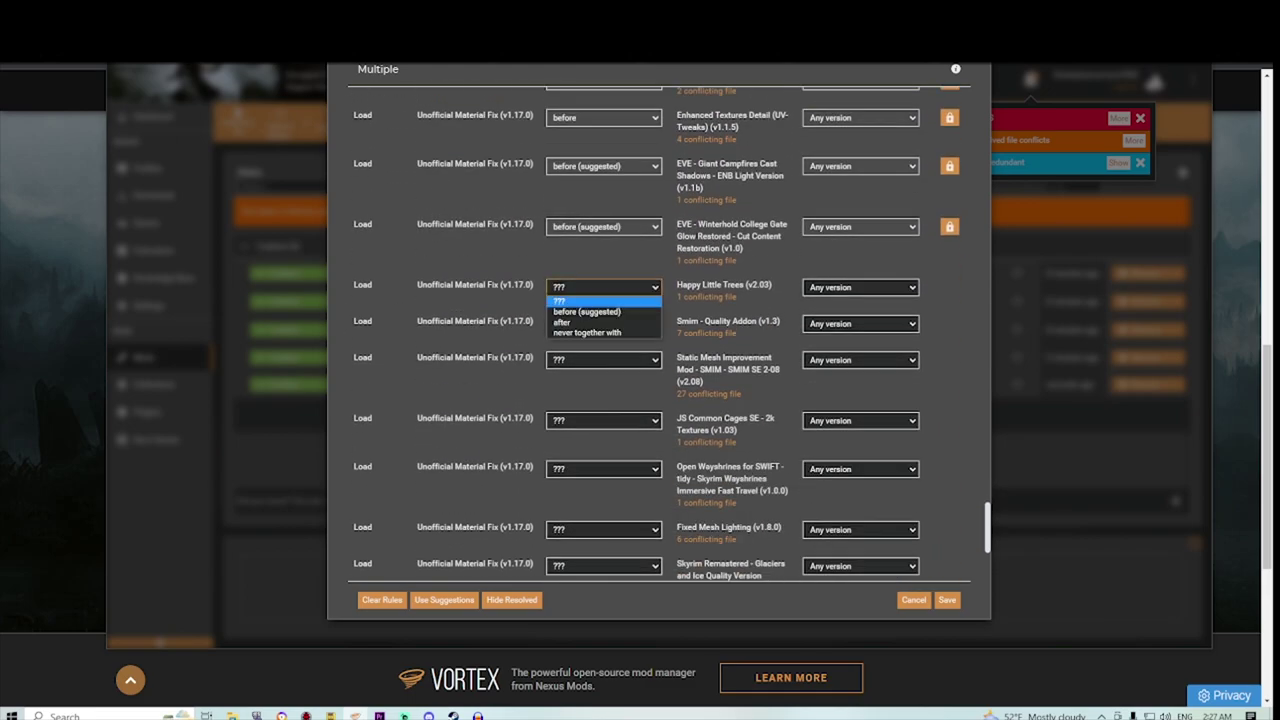
click(604, 360)
click(600, 393)
scroll(604, 360, down, 3)
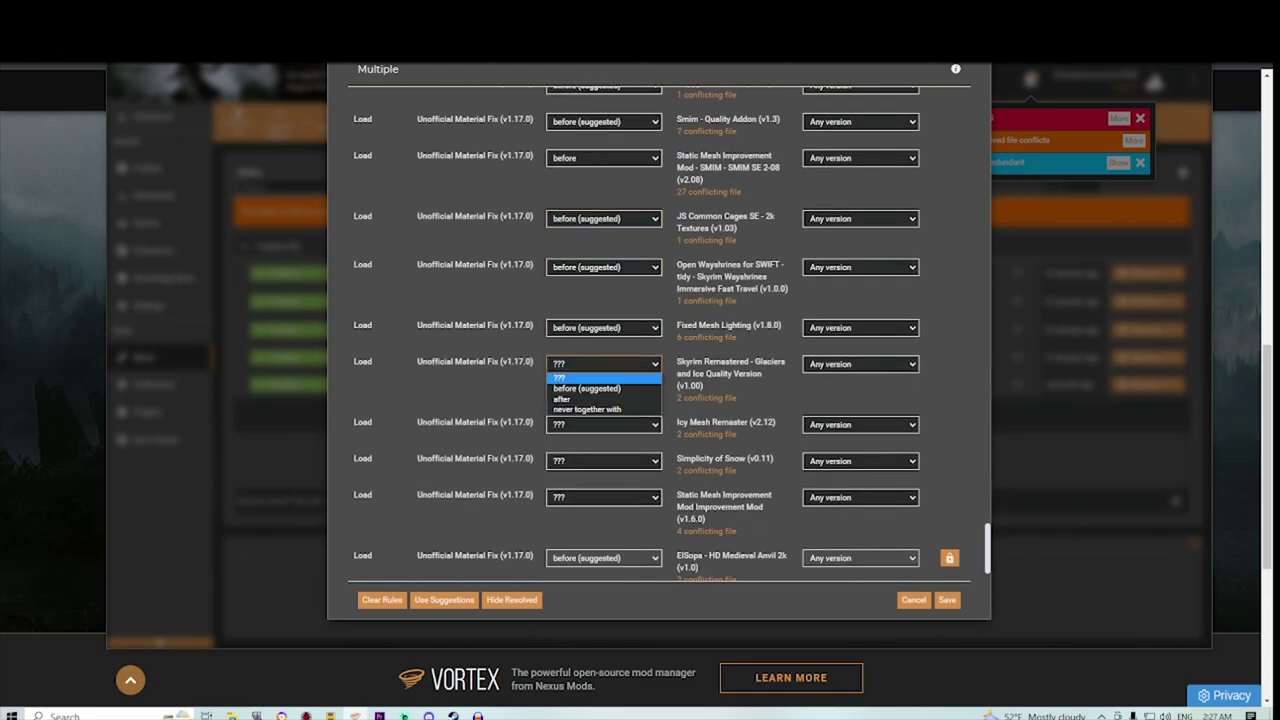
click(586, 388)
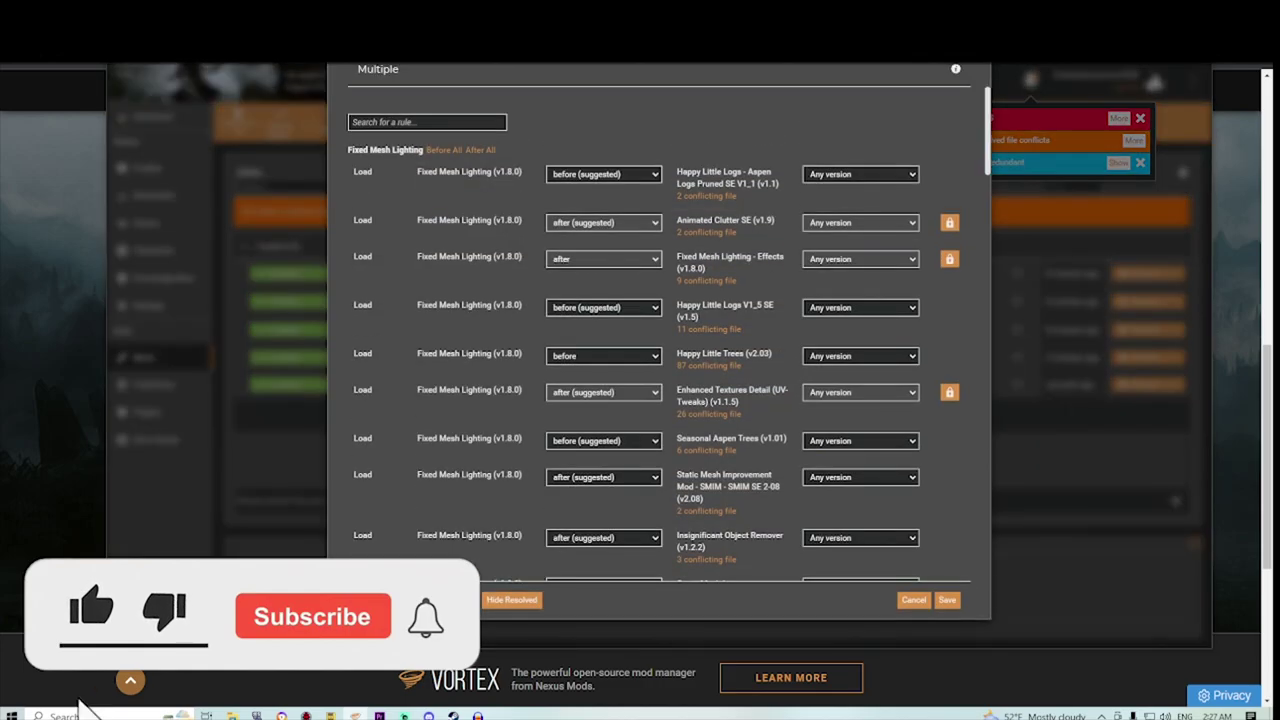
Step: Set the load rules for Glorious Doors of Skyrim against Static Mesh Improvement Mod and for Icy Mesh Remaster against Noble Skyrim - Snow Reflection Fix
scroll(660, 330, down, 3)
scroll(660, 330, up, 3)
click(603, 199)
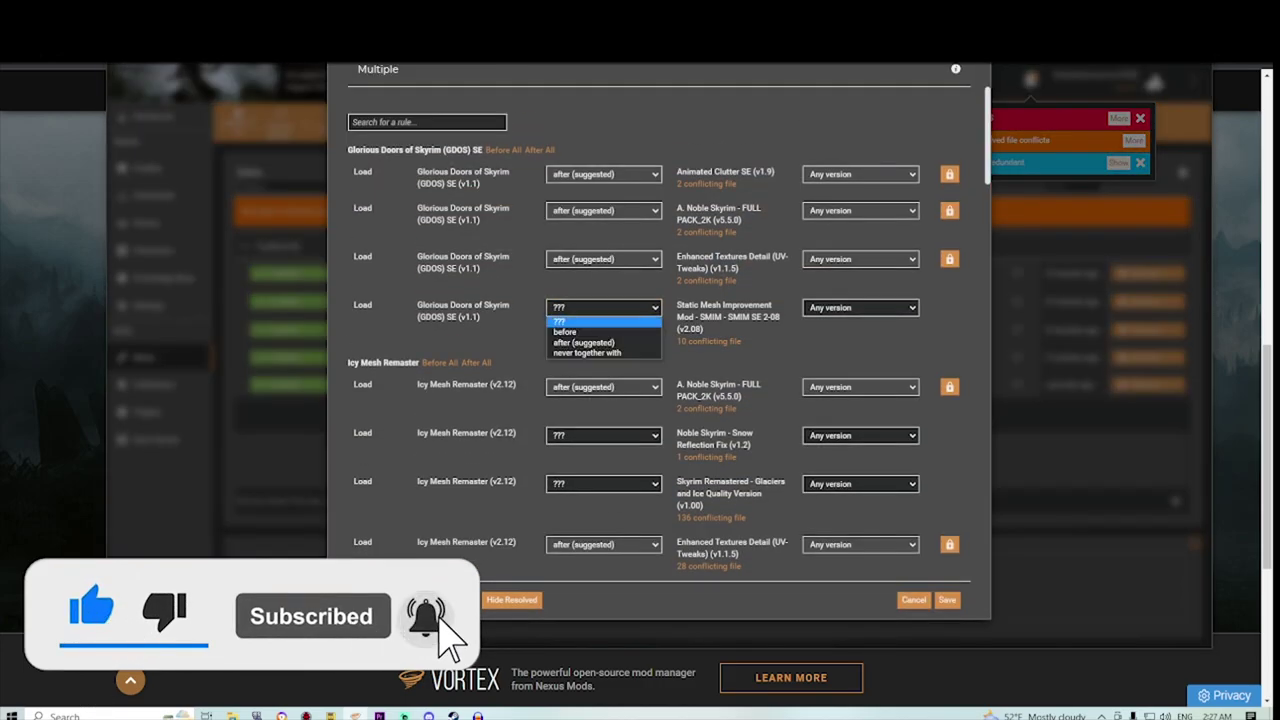
click(584, 471)
Step: Resolve the Missives conflicts, loading the Solstheim Patch before the Notes Retexture patch, and both before The Witcher Board HD
scroll(603, 440, down, 3)
click(603, 341)
click(584, 376)
click(603, 390)
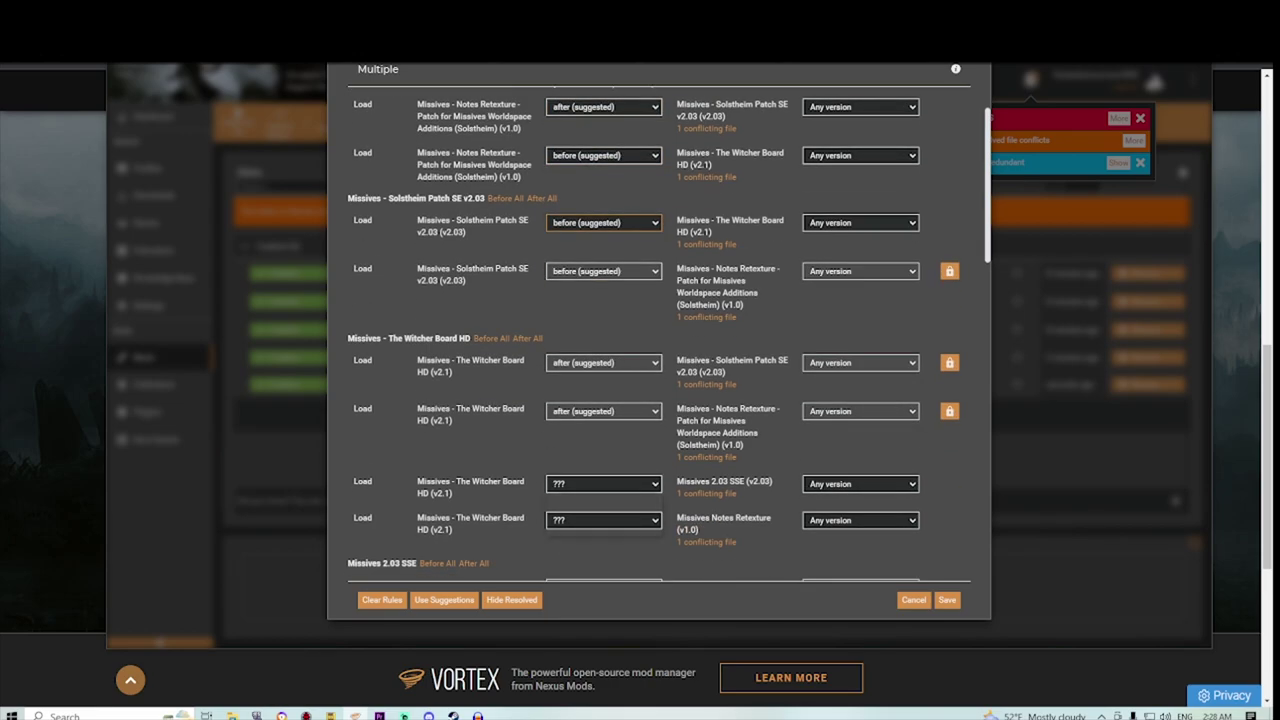
click(603, 520)
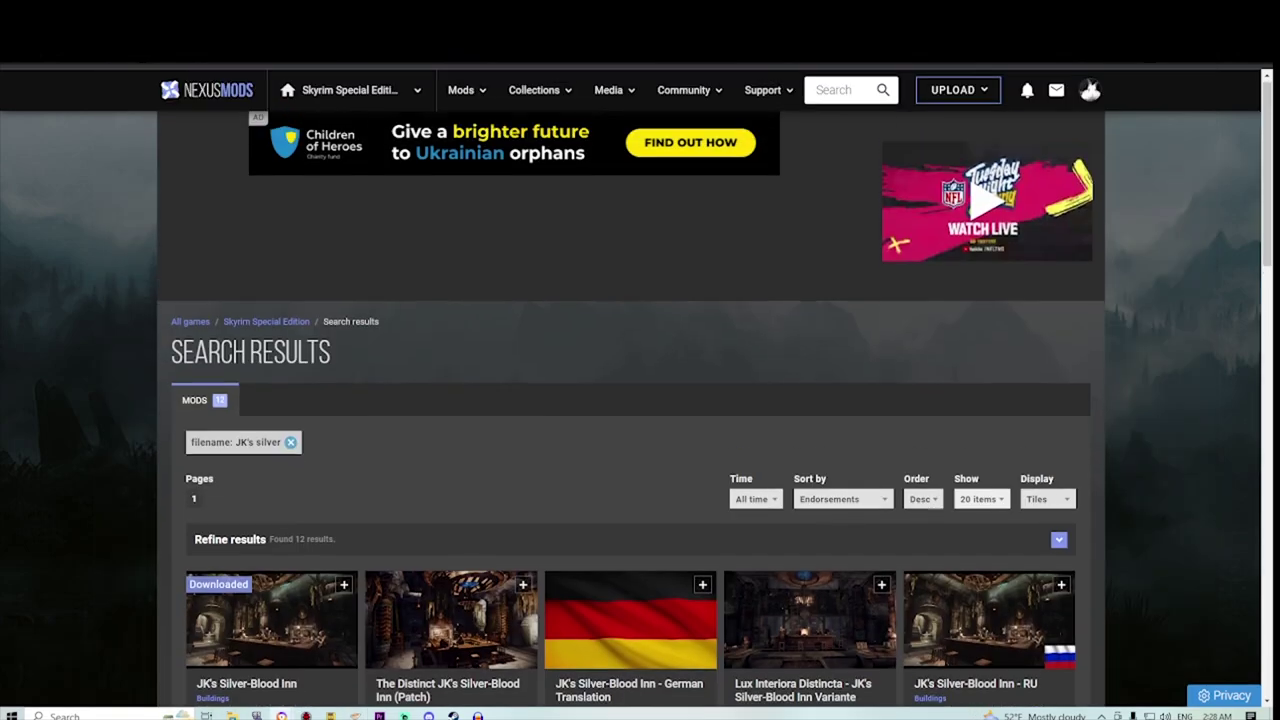
Step: Download the main JK's Silver-Blood Inn file through the mod manager with the free slow download
scroll(640, 400, down, 3)
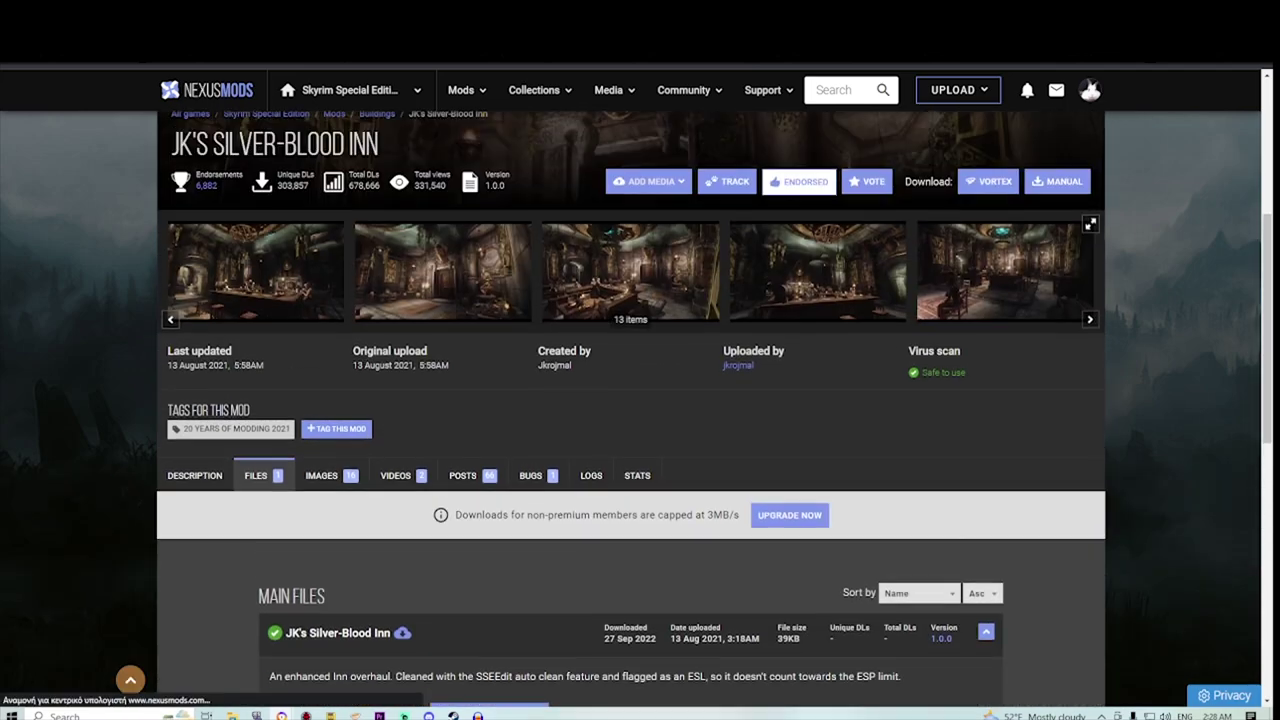
scroll(640, 400, up, 3)
scroll(640, 400, down, 5)
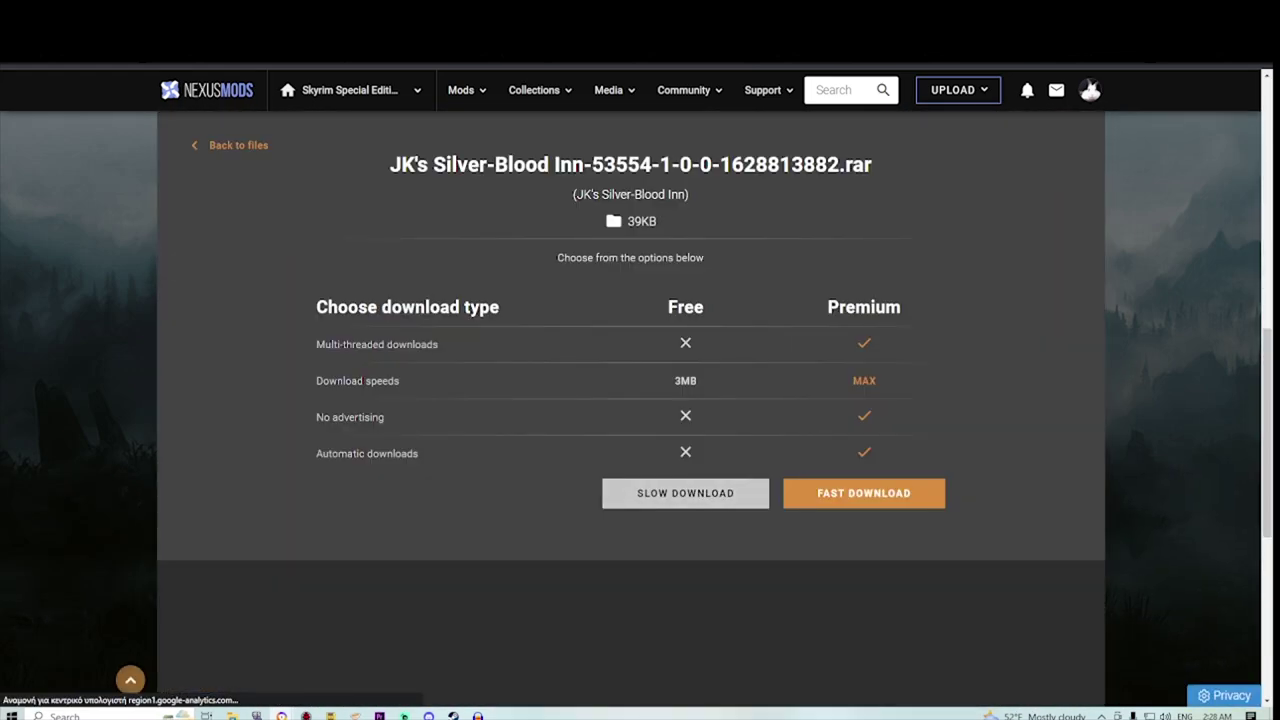
click(686, 493)
Step: Download the main Saints and Seducers - Voiced Narrative file through the mod manager with the free slow download
scroll(640, 400, up, 2)
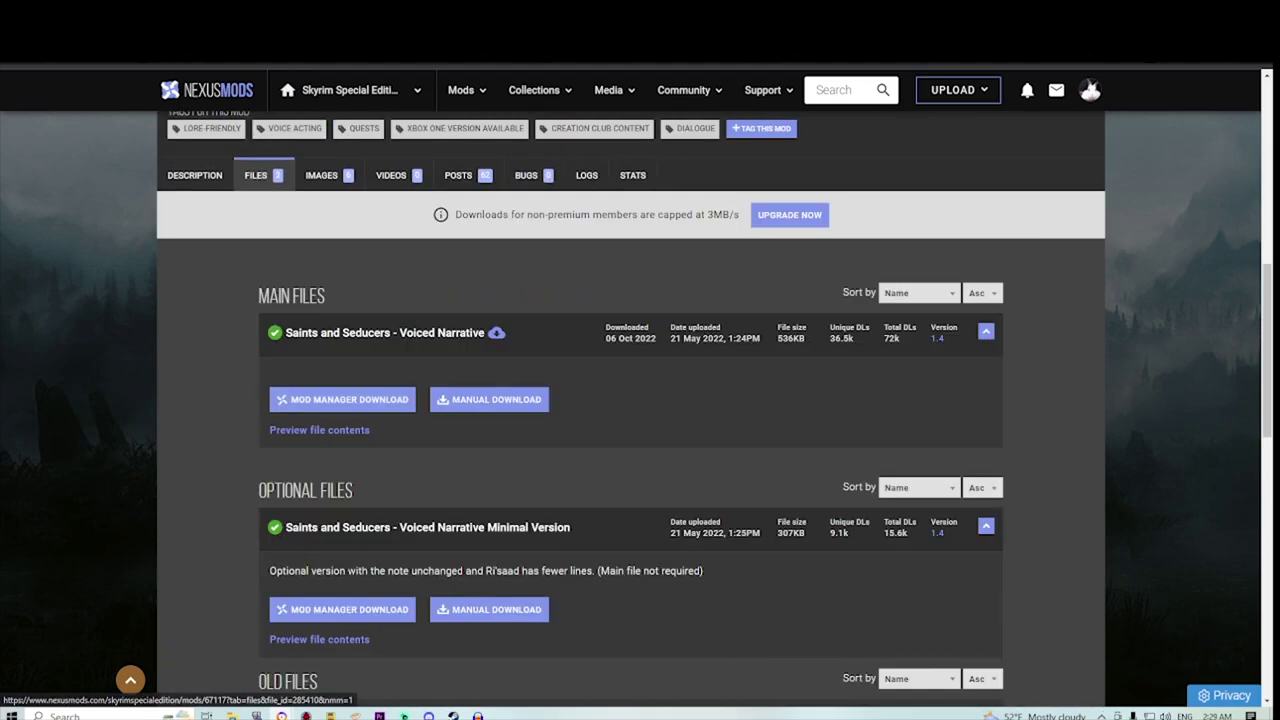
scroll(640, 400, up, 3)
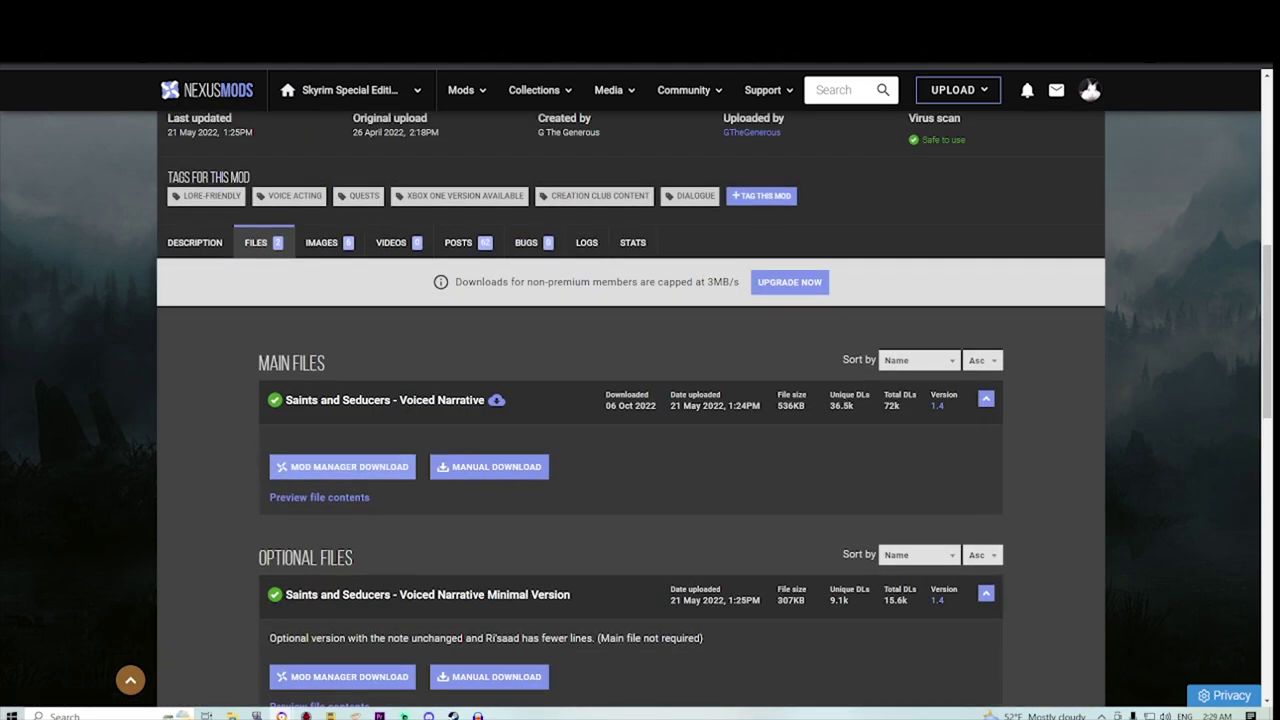
scroll(400, 445, down, 2)
scroll(400, 445, up, 4)
scroll(400, 445, down, 2)
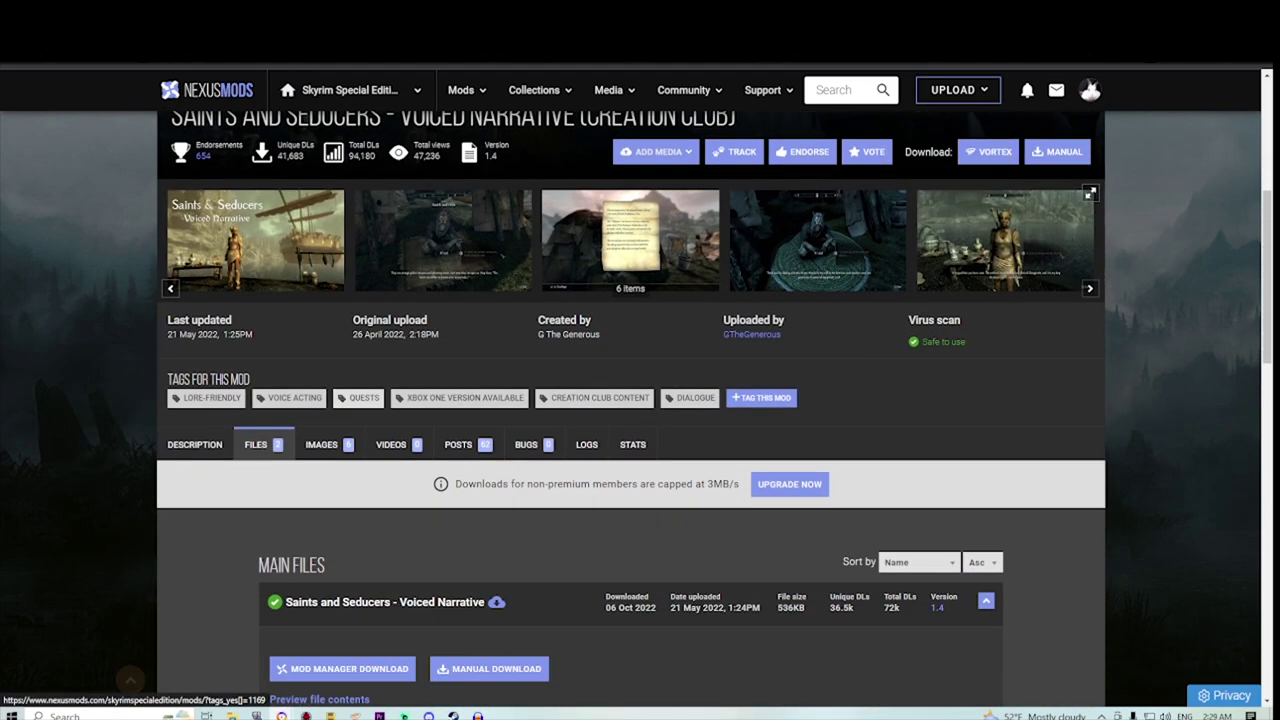
scroll(640, 400, down, 2)
click(342, 534)
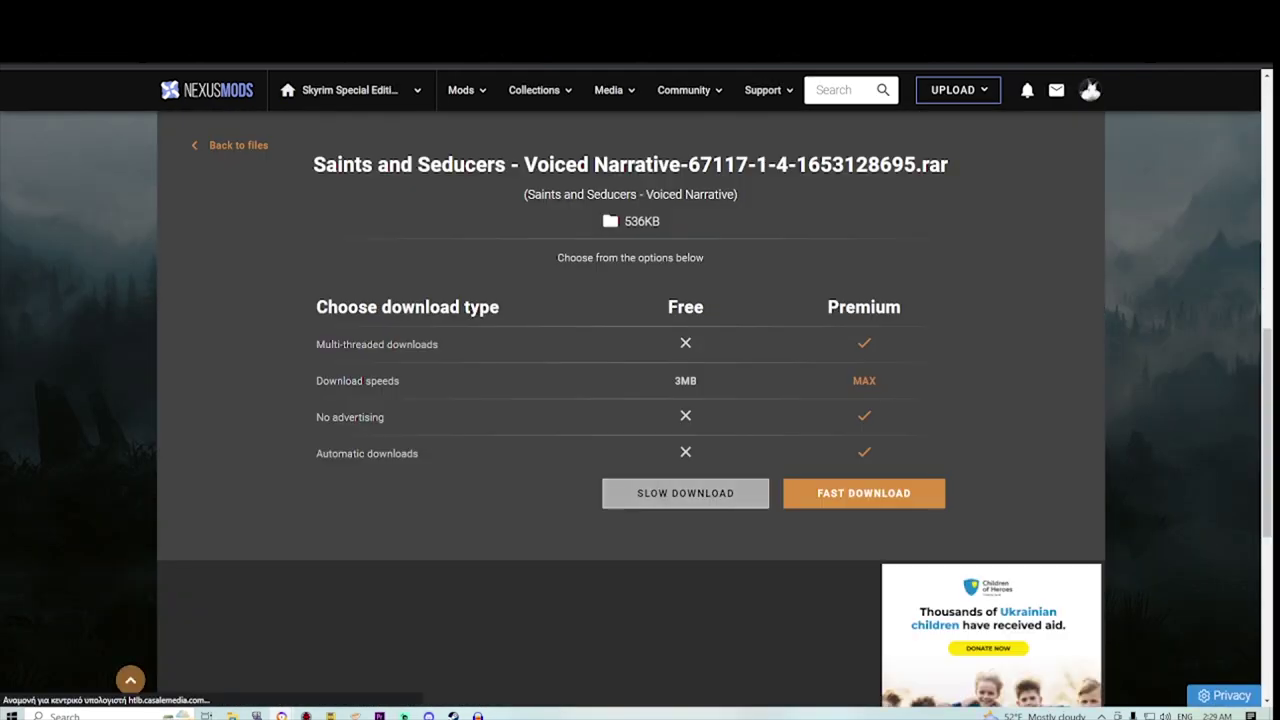
click(686, 493)
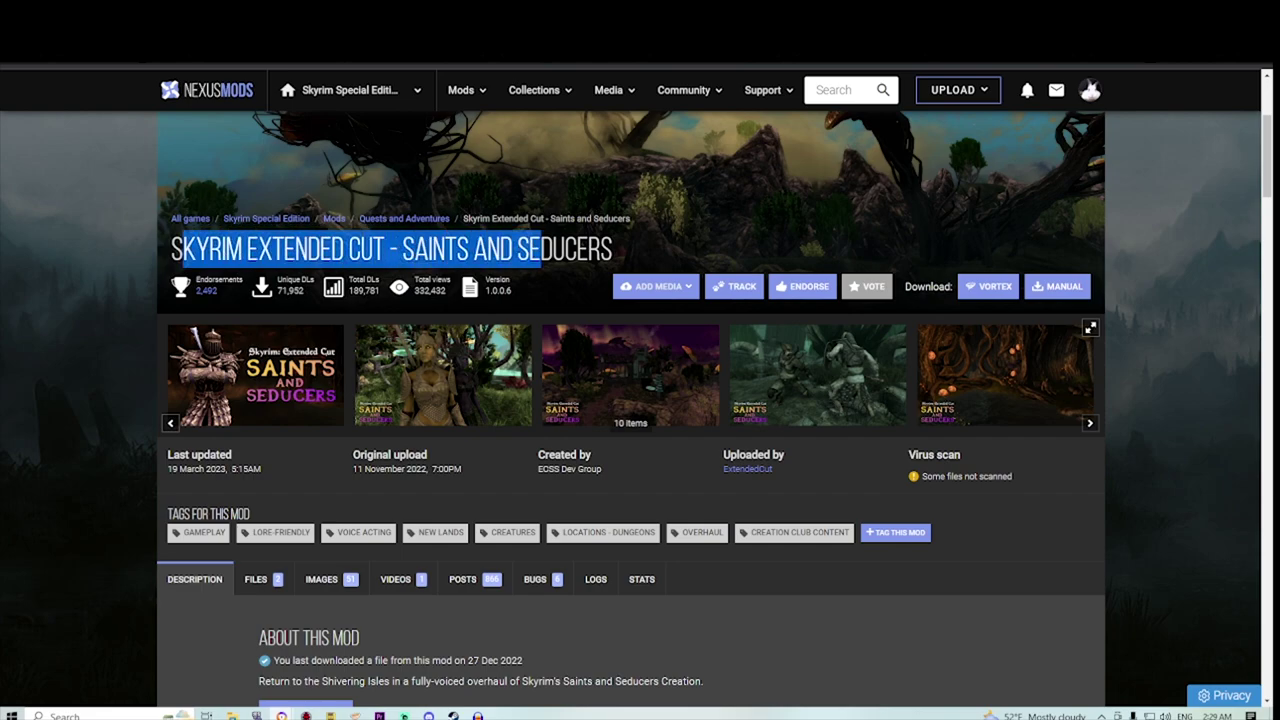
Step: Open the files of Skyrim Extended Cut - Saints and Seducers and request its main file through the mod manager
scroll(631, 405, down, 3)
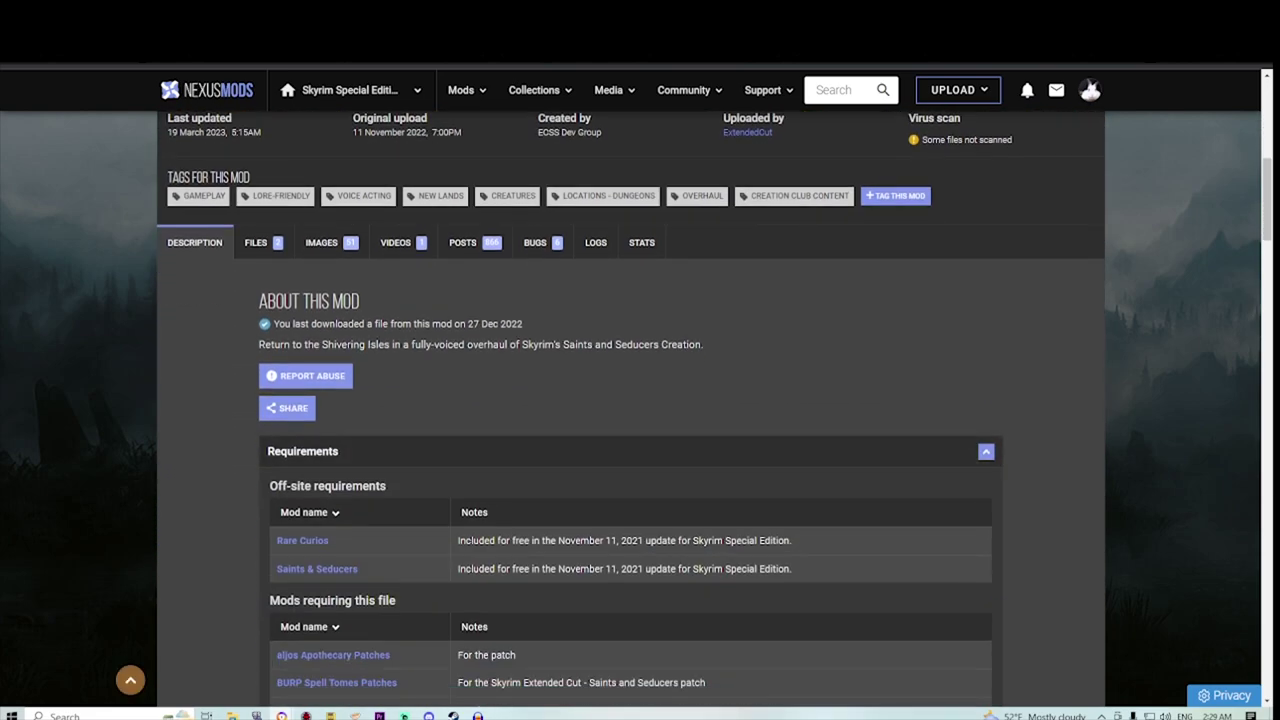
scroll(631, 405, up, 1)
scroll(631, 405, down, 2)
scroll(631, 405, up, 2)
click(262, 377)
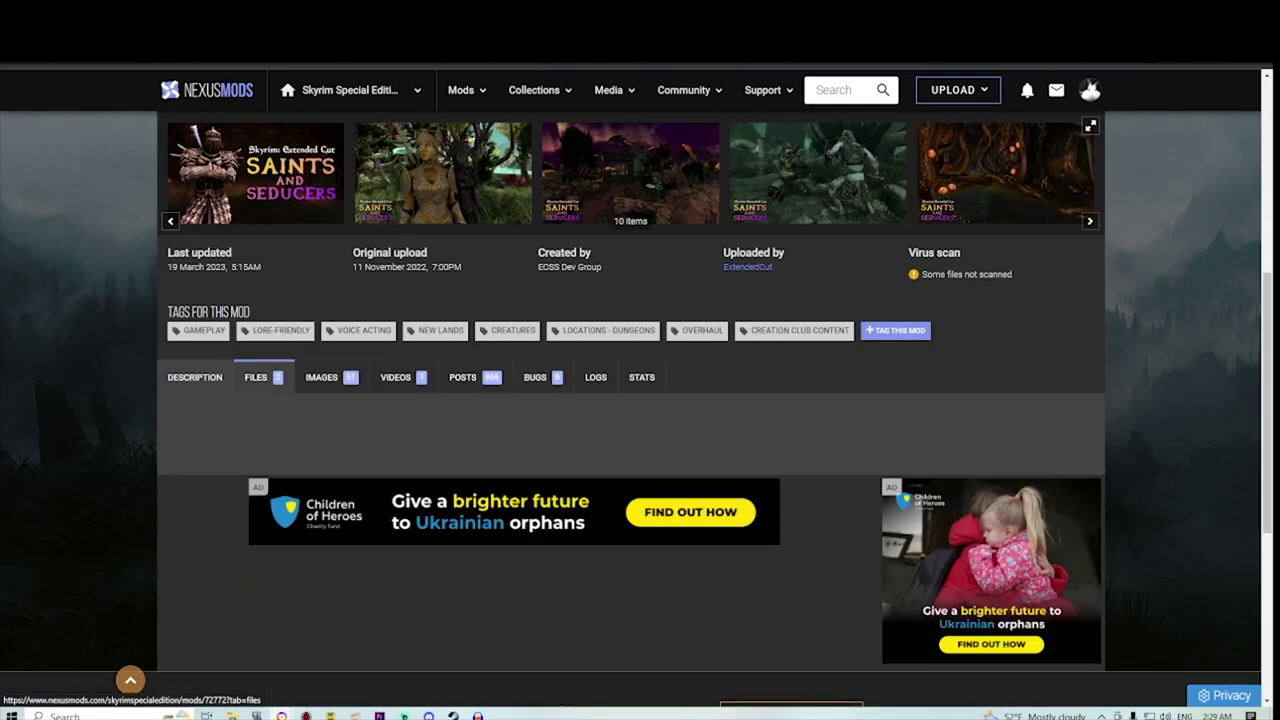
scroll(262, 377, down, 1)
scroll(631, 405, down, 3)
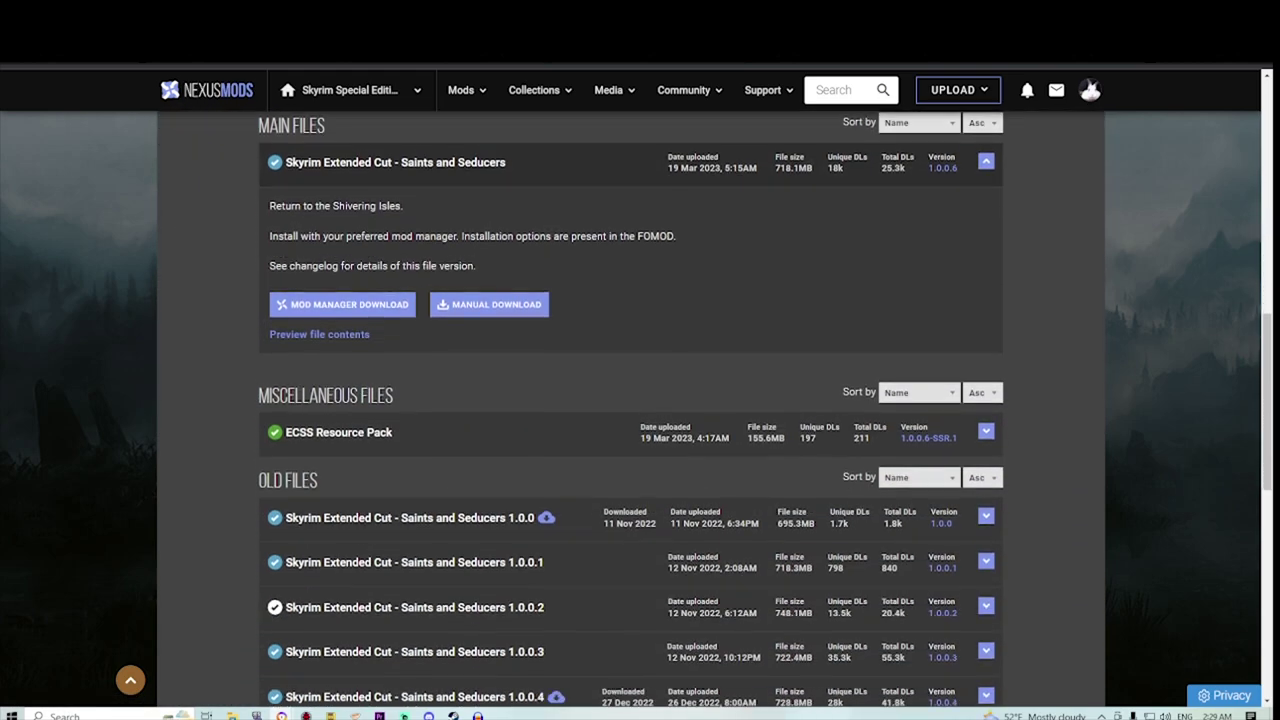
click(342, 273)
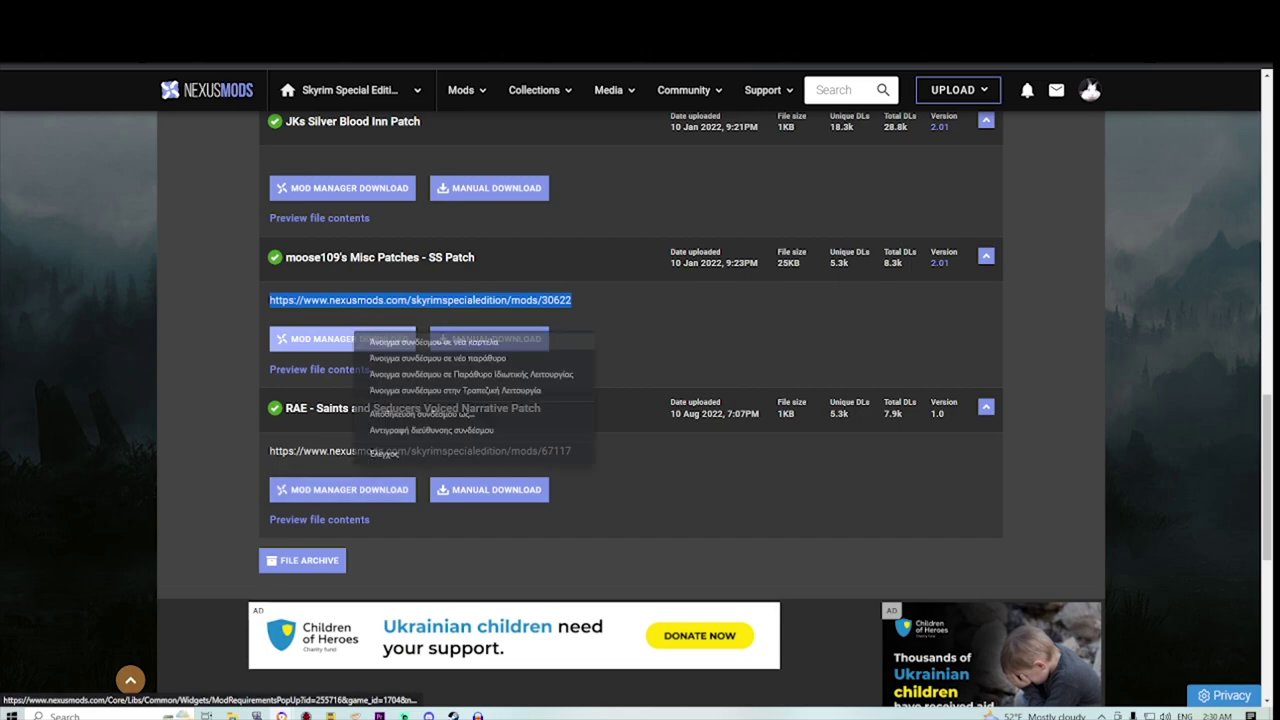
Step: Open the mod manager download of the optional JKs Silver Blood Inn Patch in a new browser tab
scroll(365, 342, up, 3)
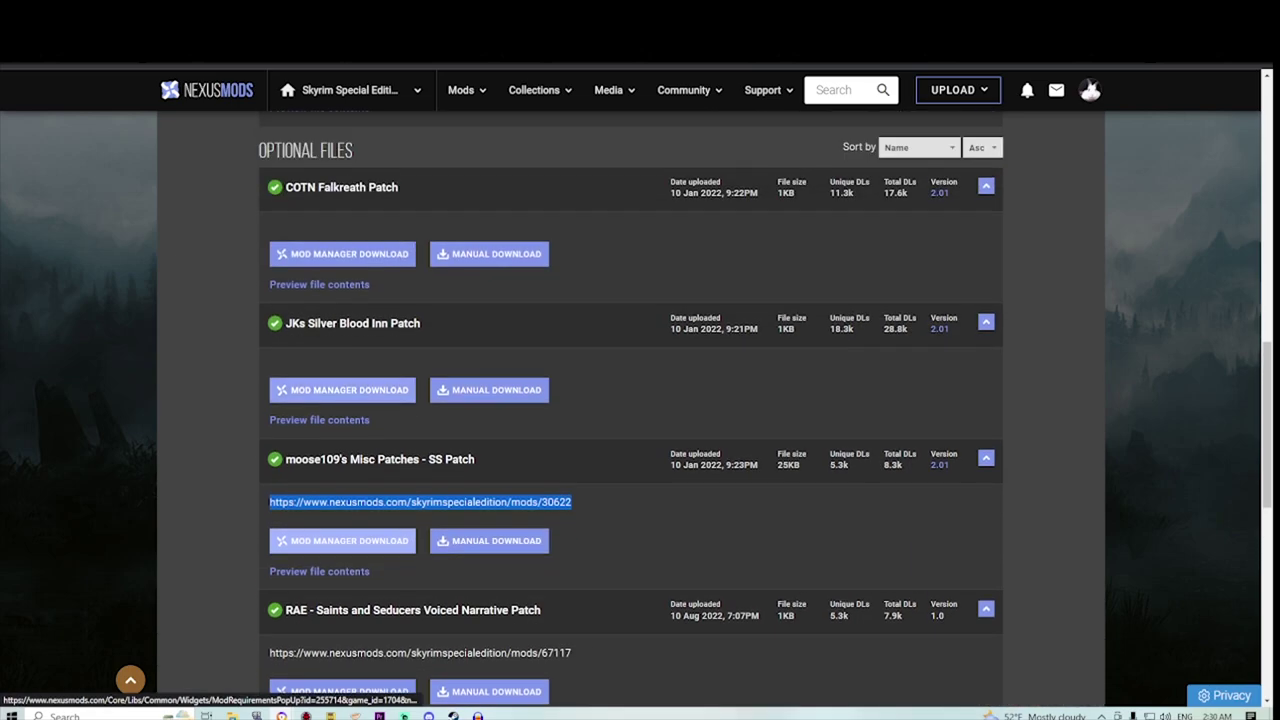
right_click(367, 383)
click(385, 393)
scroll(385, 393, up, 2)
Step: Download the main Rebalancing AE - Quest Requirements file through the mod manager, accepting its additional requirements and the slow download
scroll(631, 400, up, 6)
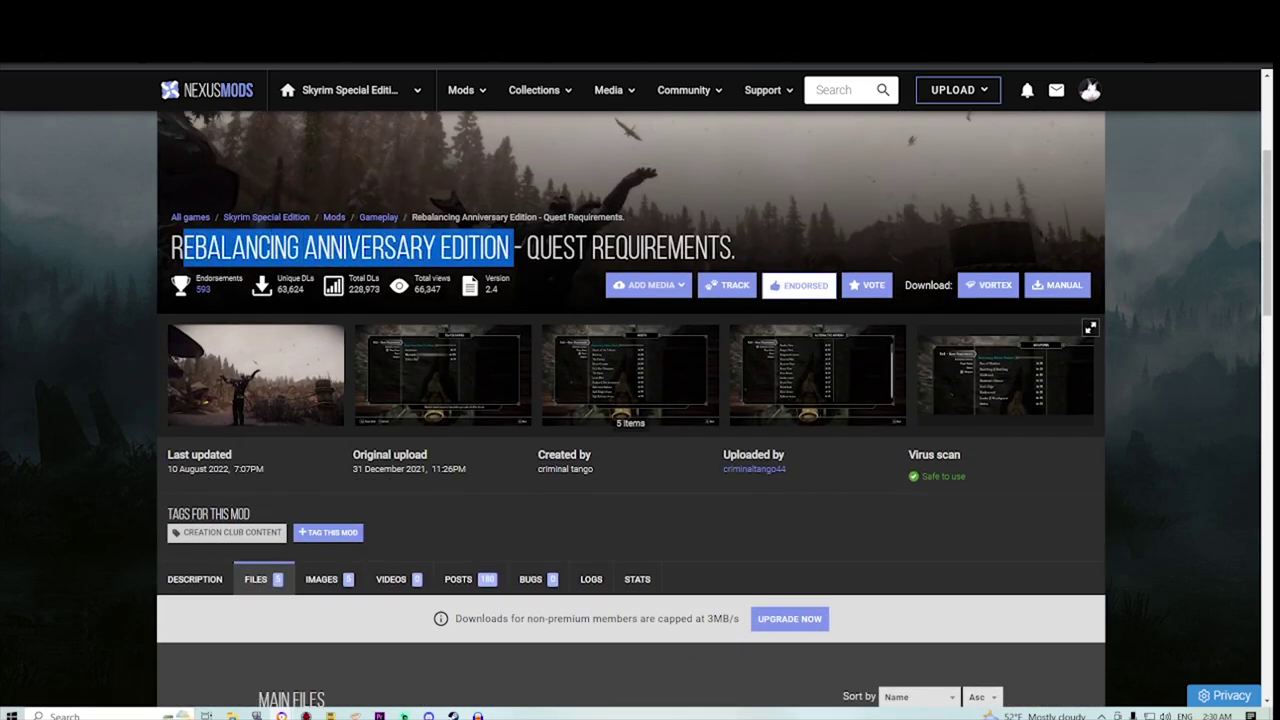
scroll(290, 480, down, 3)
click(292, 482)
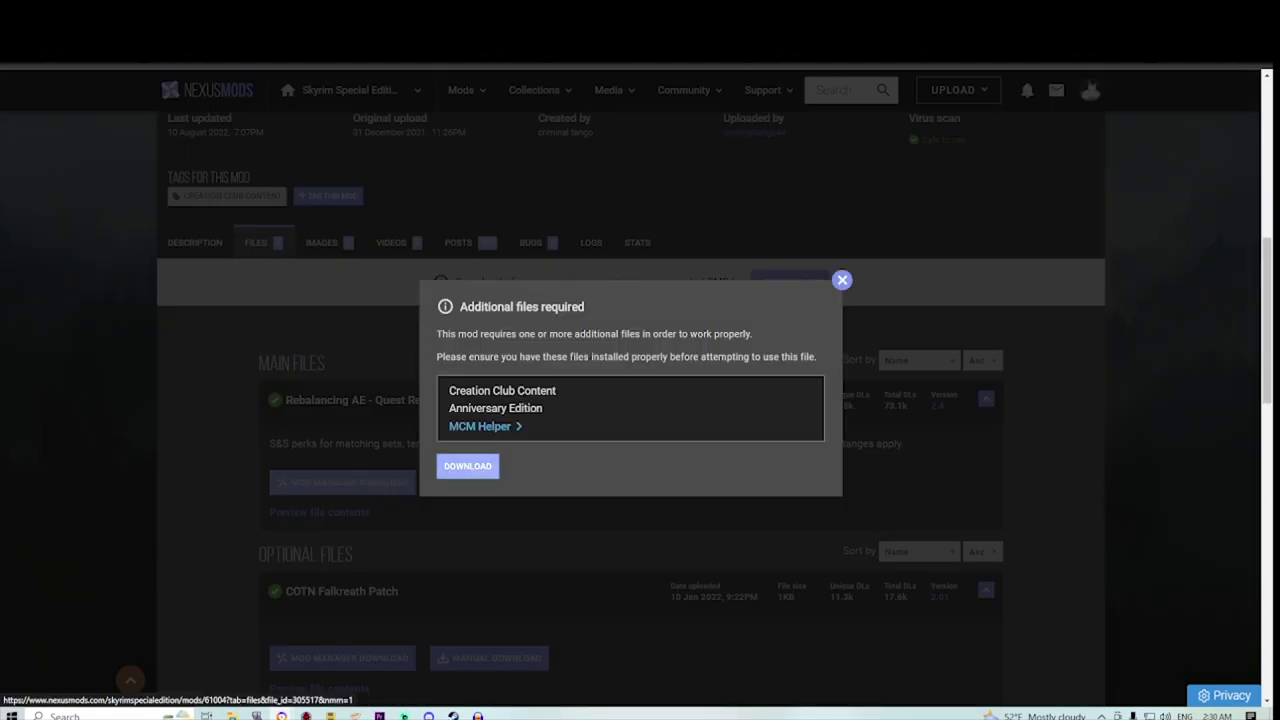
click(467, 466)
click(686, 493)
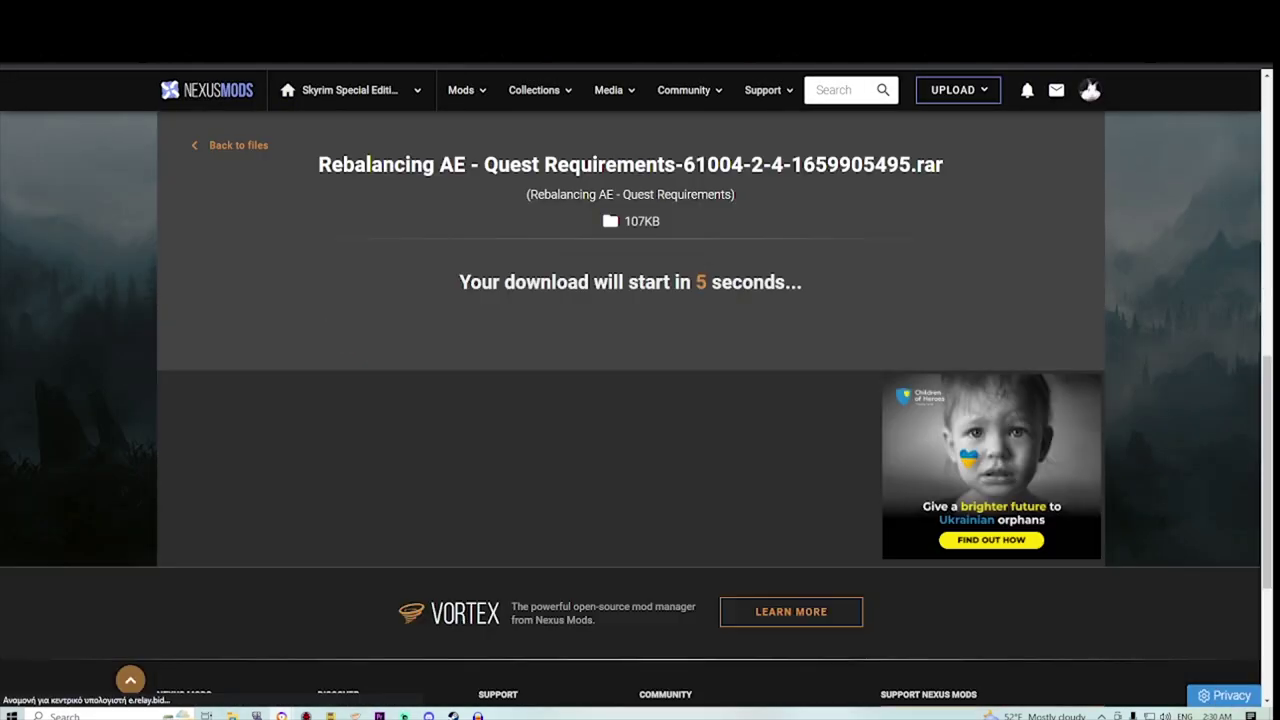
Step: Examine the MorrowLoot Ultimate file list and check the download and deployment progress in Vortex
key(ctrl+Tab)
scroll(462, 500, down, 5)
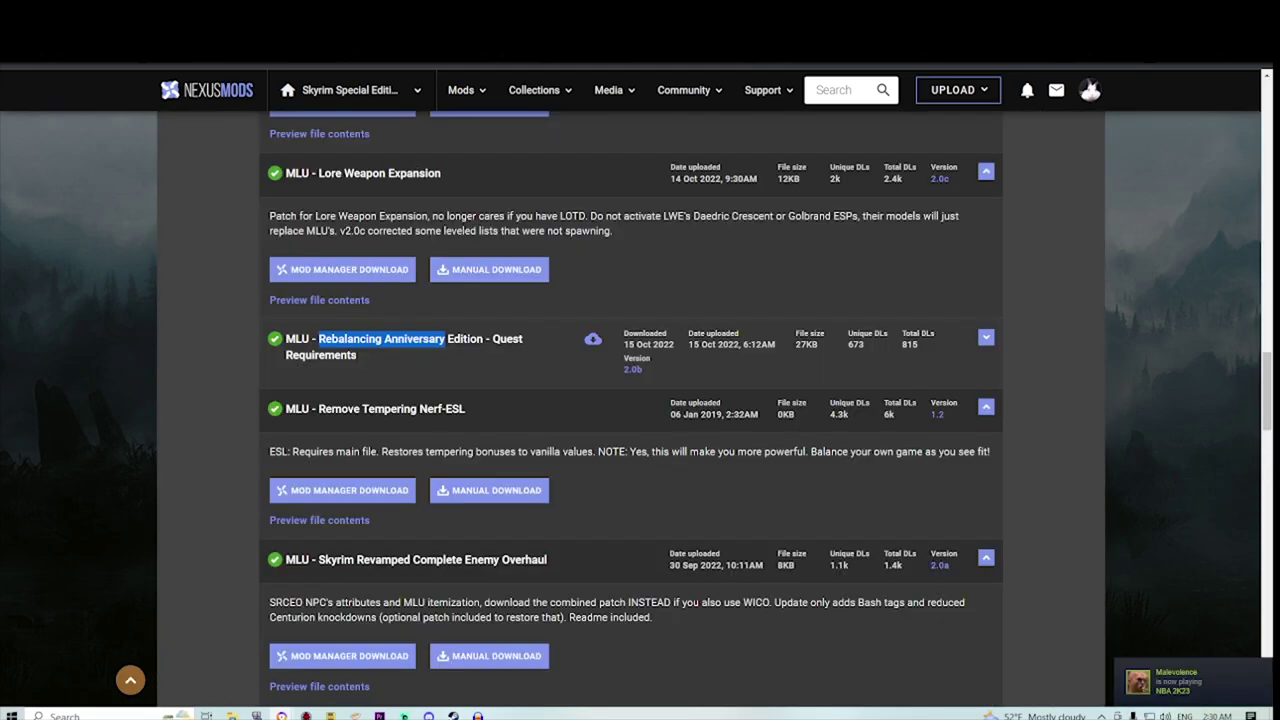
scroll(630, 400, up, 2)
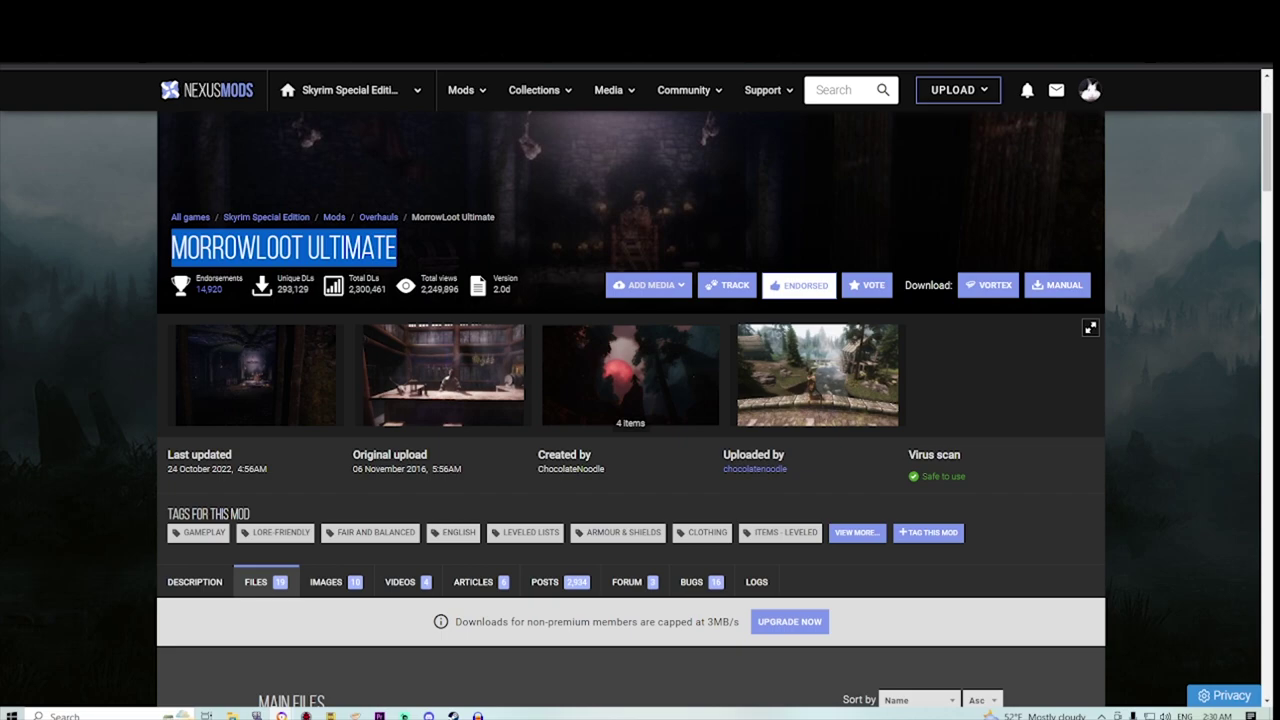
key(alt+Tab)
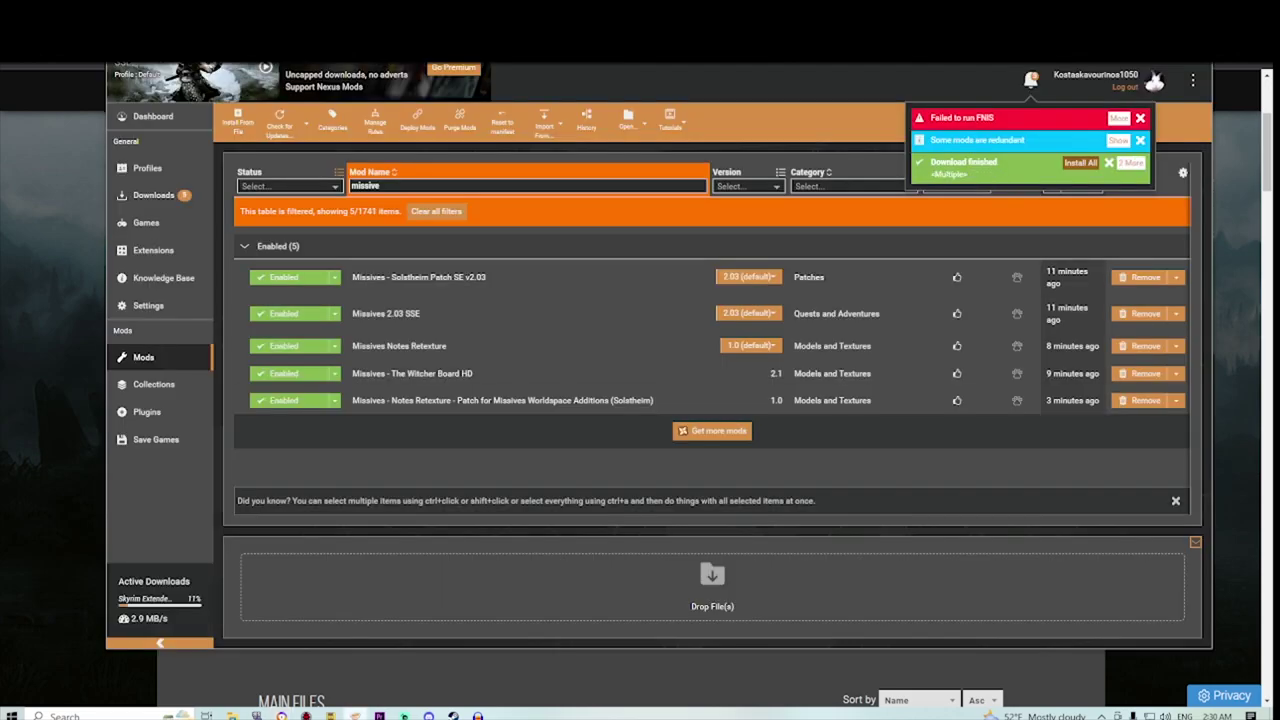
key(alt+Tab)
scroll(630, 410, down, 5)
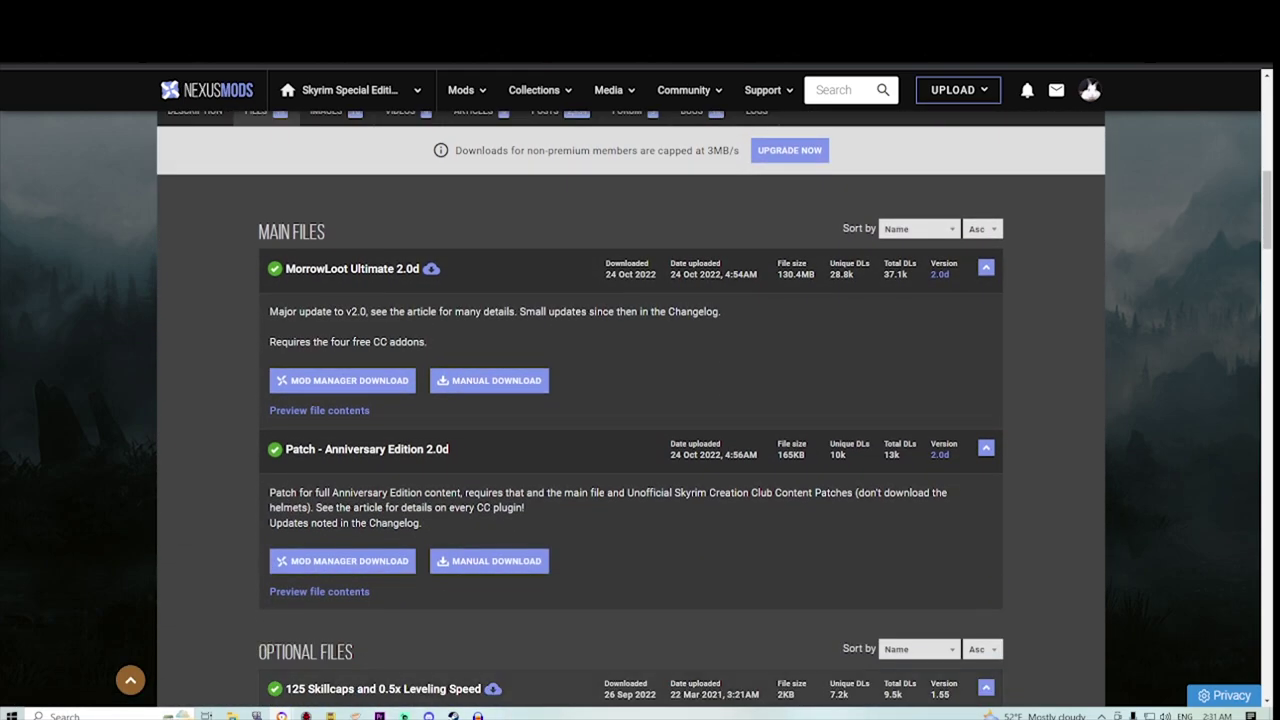
click(355, 715)
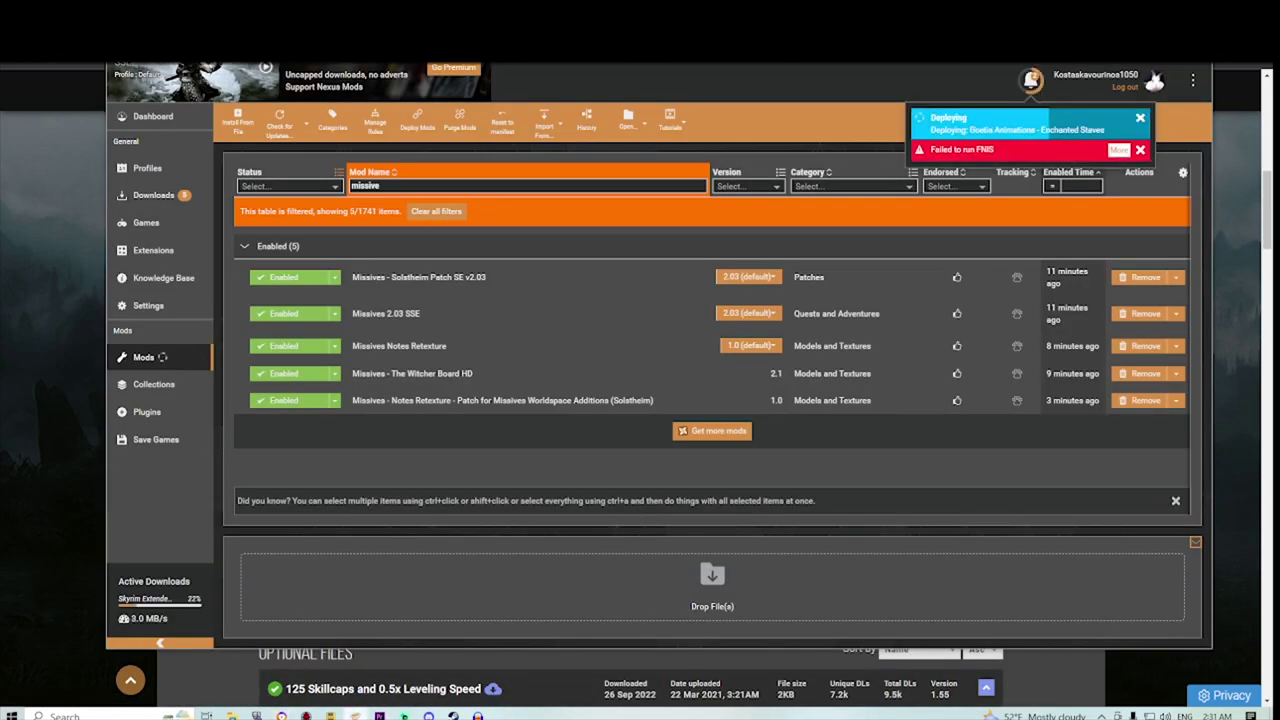
click(355, 715)
Step: Open the mod manager downloads of Patch - Anniversary Edition 2.0d, 125 Skillcaps and 0.5x Leveling Speed, and CHECK THE PATCHES PAGE FOR MORE PATCHES in new browser tabs
right_click(353, 560)
click(385, 570)
scroll(385, 570, down, 3)
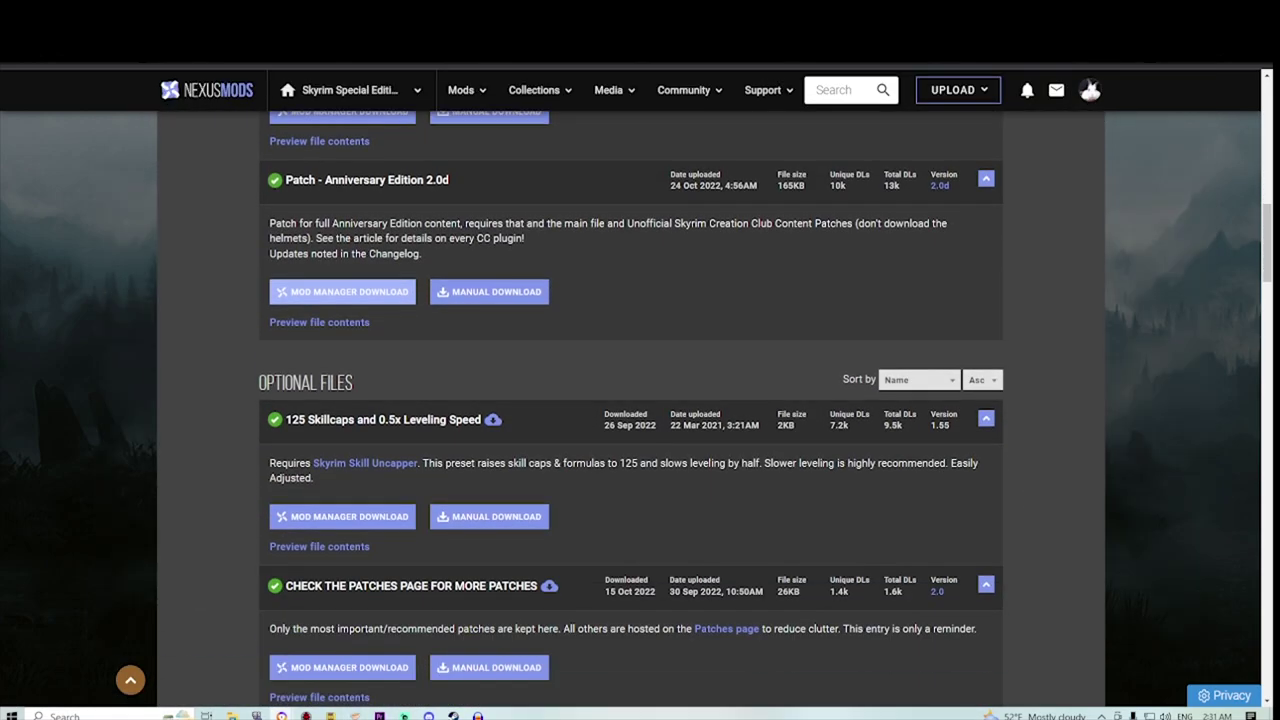
scroll(630, 410, down, 2)
right_click(366, 316)
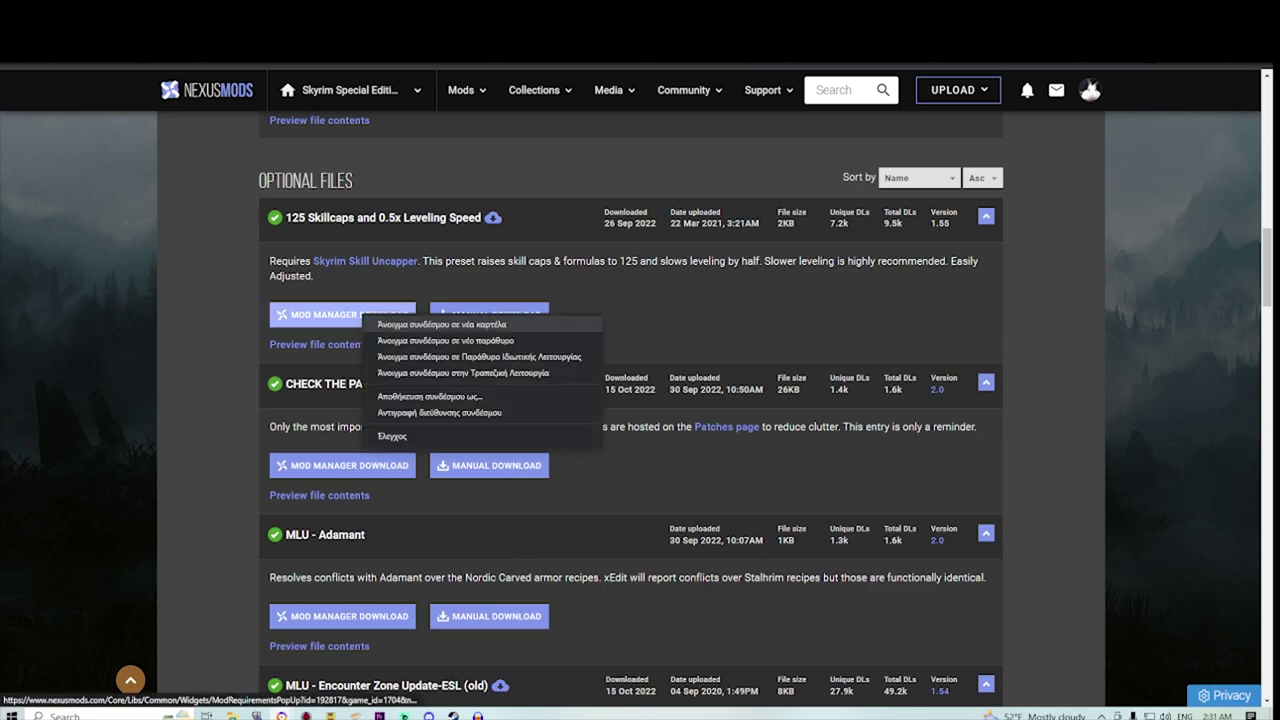
key(Escape)
scroll(630, 410, down, 2)
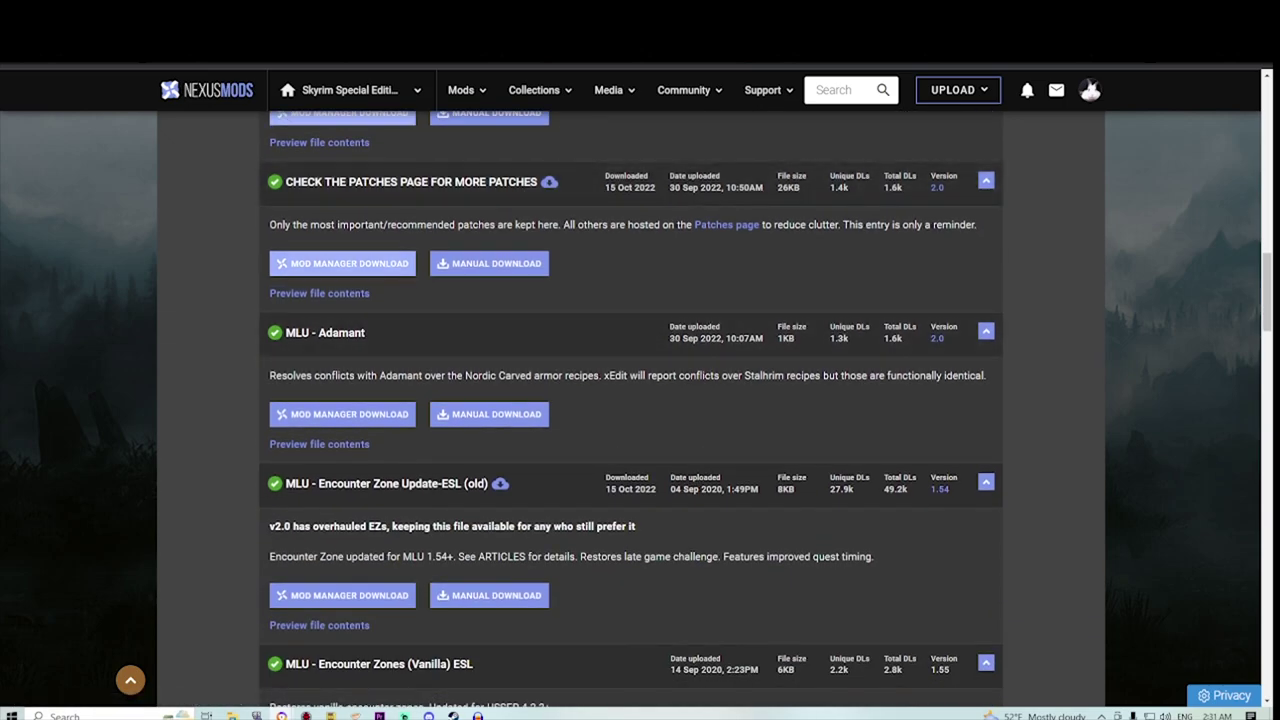
right_click(272, 254)
key(Escape)
Step: Open the mod manager downloads of the MLU - Rebalancing Anniversary Edition - Quest Requirements and MLU - Summermyst patches in new browser tabs
scroll(630, 410, down, 2)
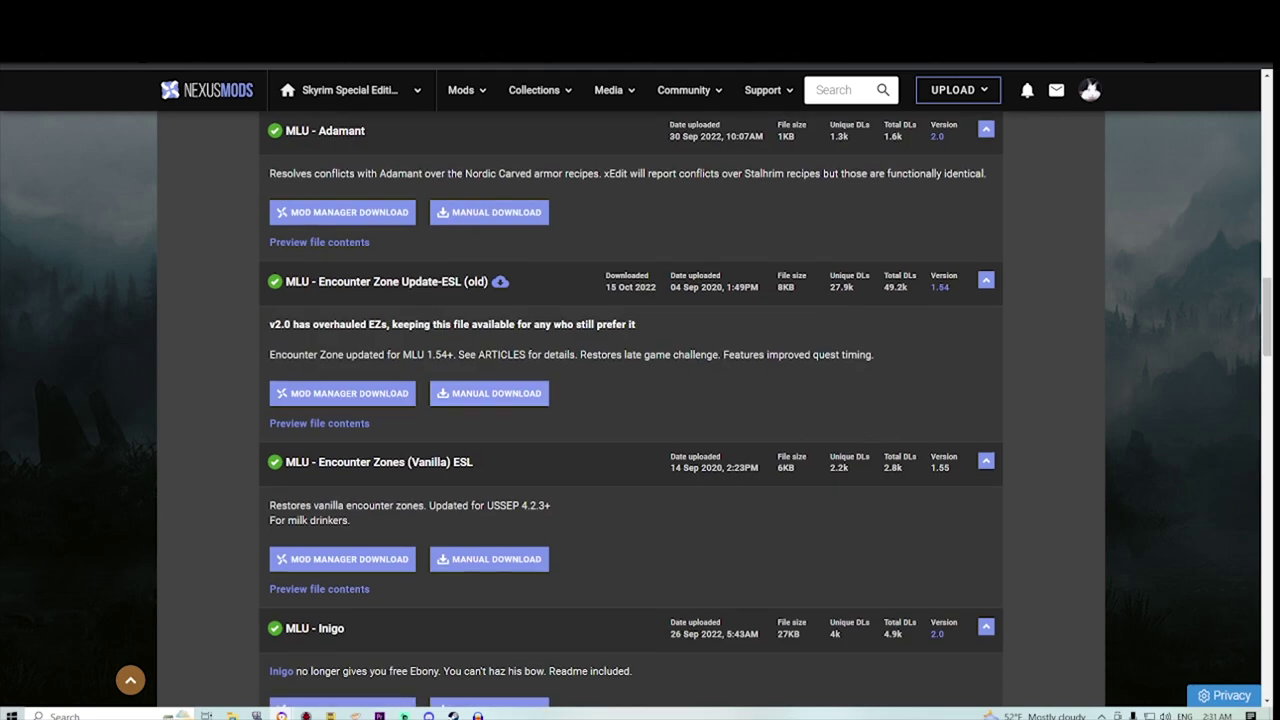
scroll(489, 400, down, 5)
right_click(367, 457)
click(396, 466)
scroll(396, 466, down, 1)
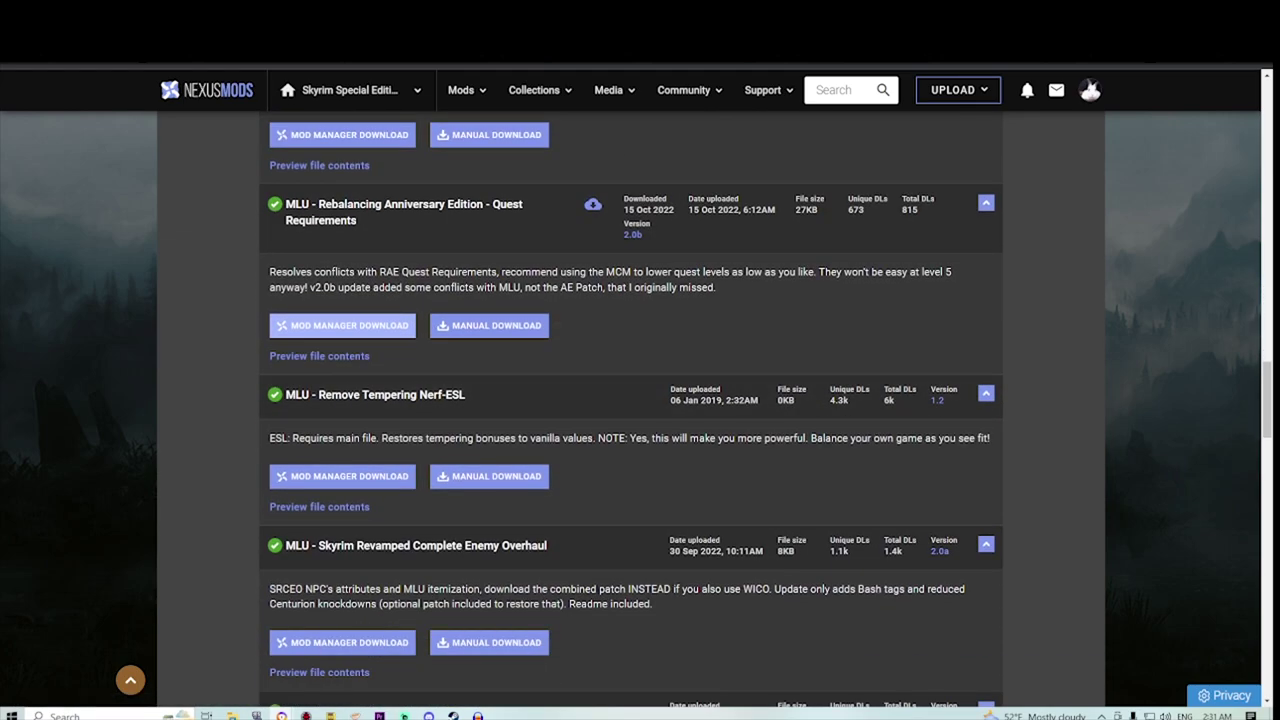
scroll(630, 410, down, 5)
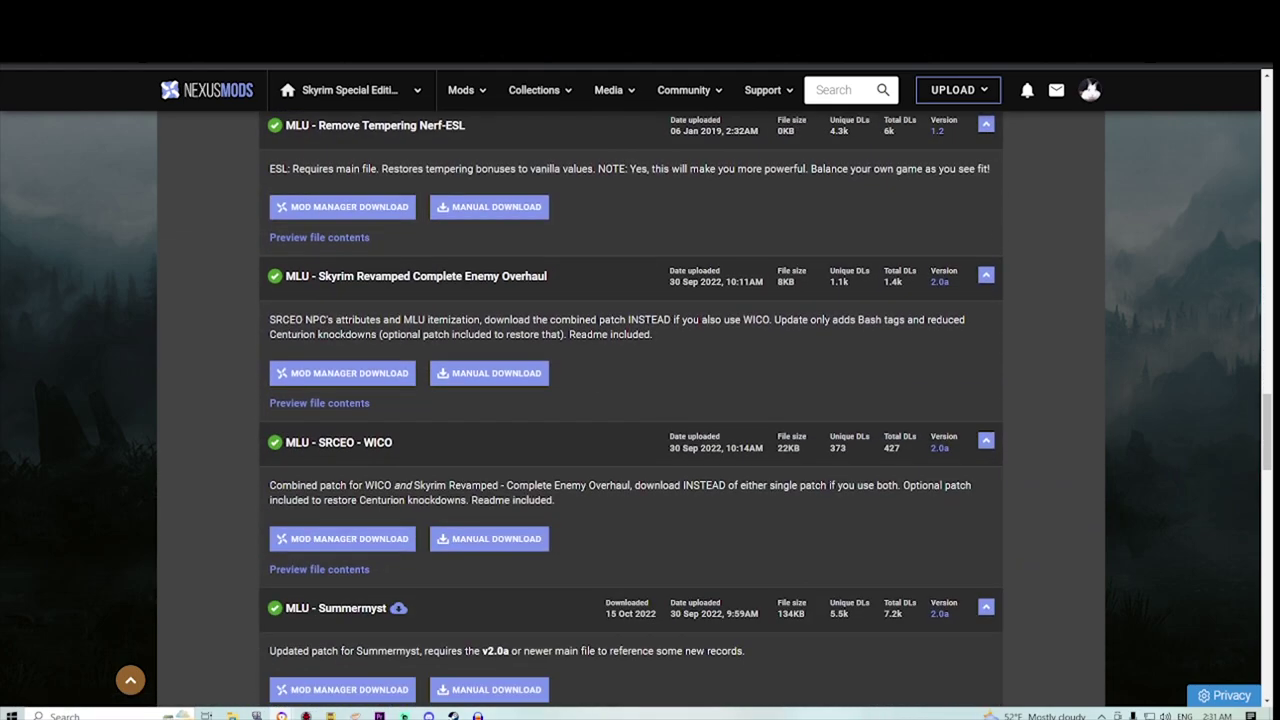
right_click(372, 422)
key(Escape)
scroll(630, 410, down, 3)
scroll(630, 410, down, 2)
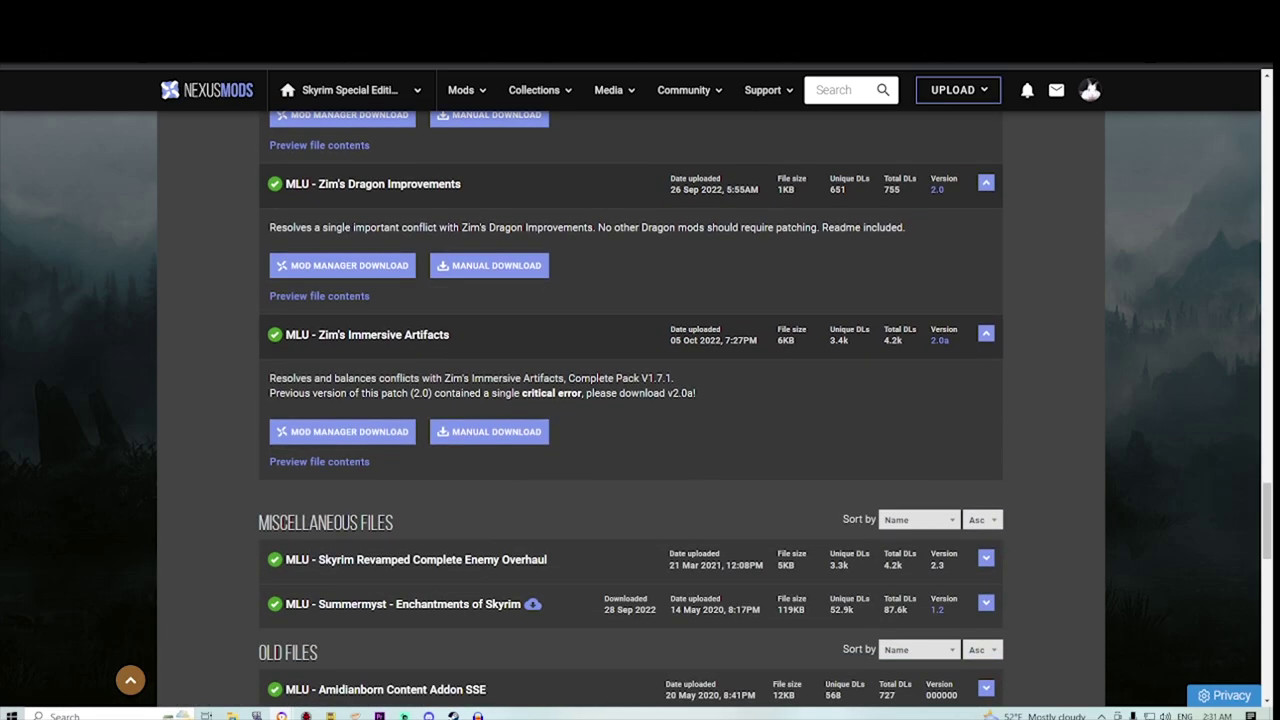
Step: Request the main MorrowLoot Ultimate 2.0d file through the mod manager, accept its additional requirements and start the slow download
scroll(630, 410, up, 20)
scroll(345, 448, up, 4)
scroll(345, 448, down, 1)
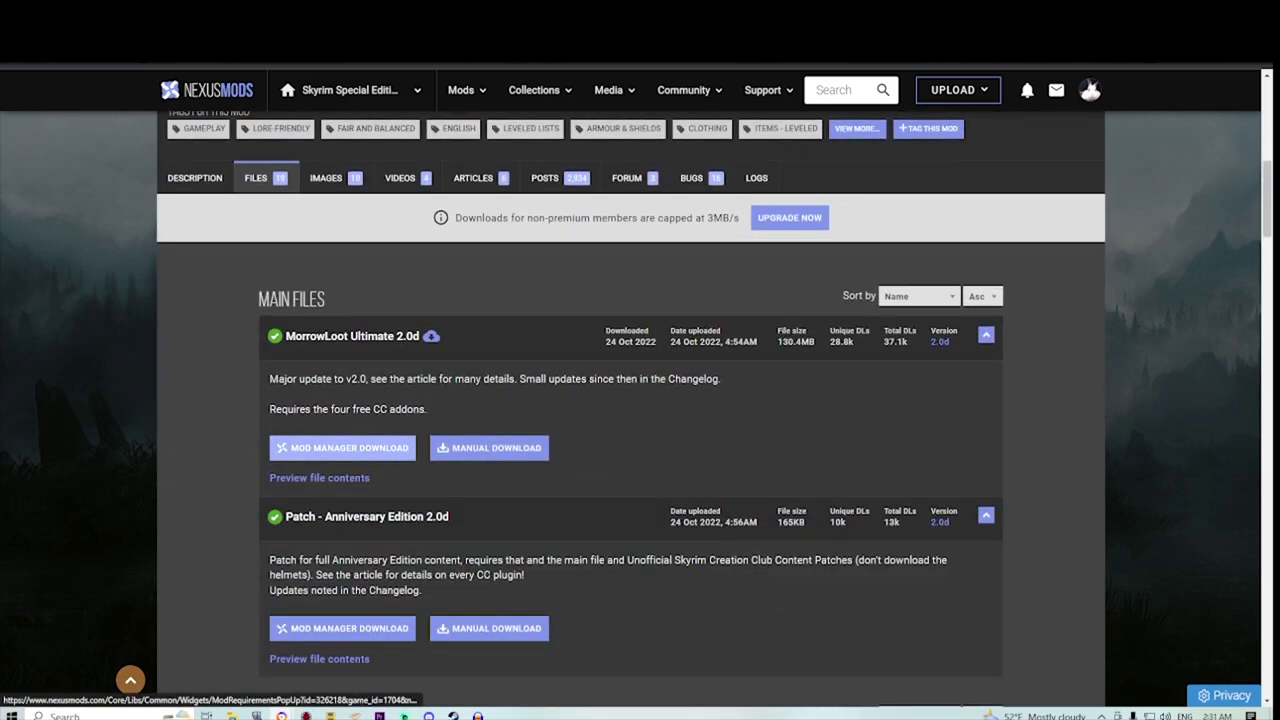
click(345, 448)
click(466, 446)
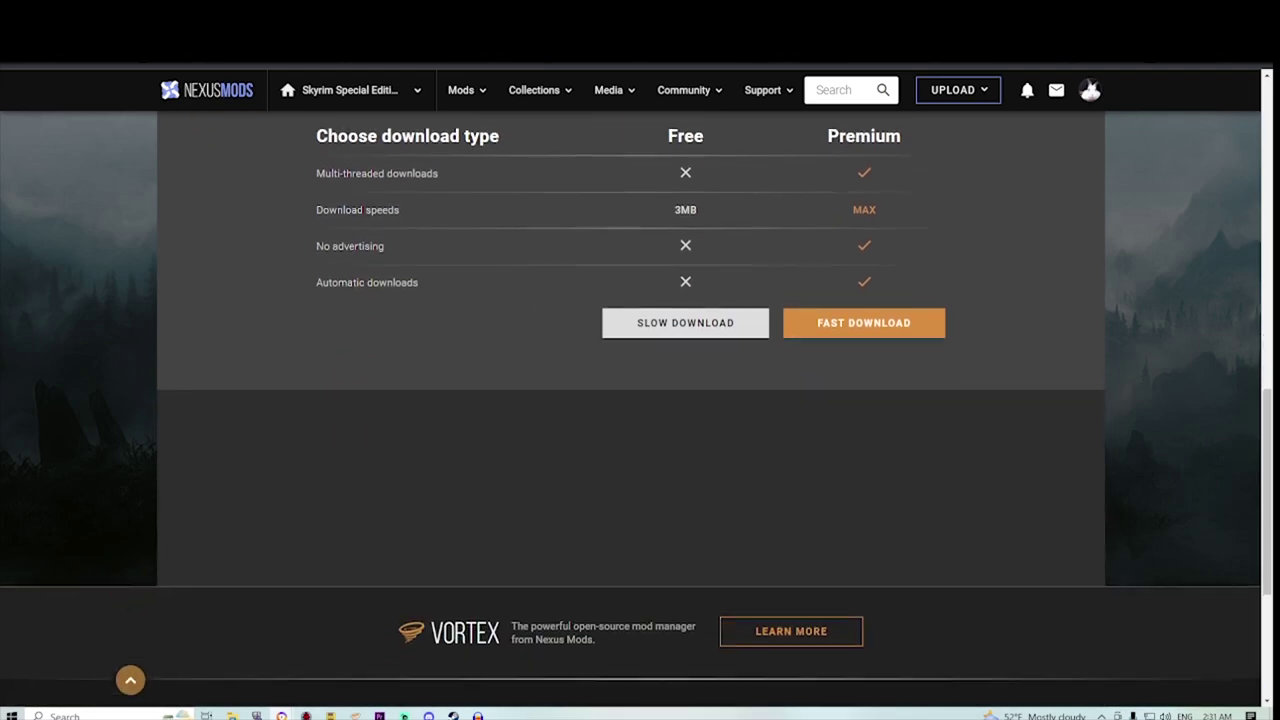
click(685, 320)
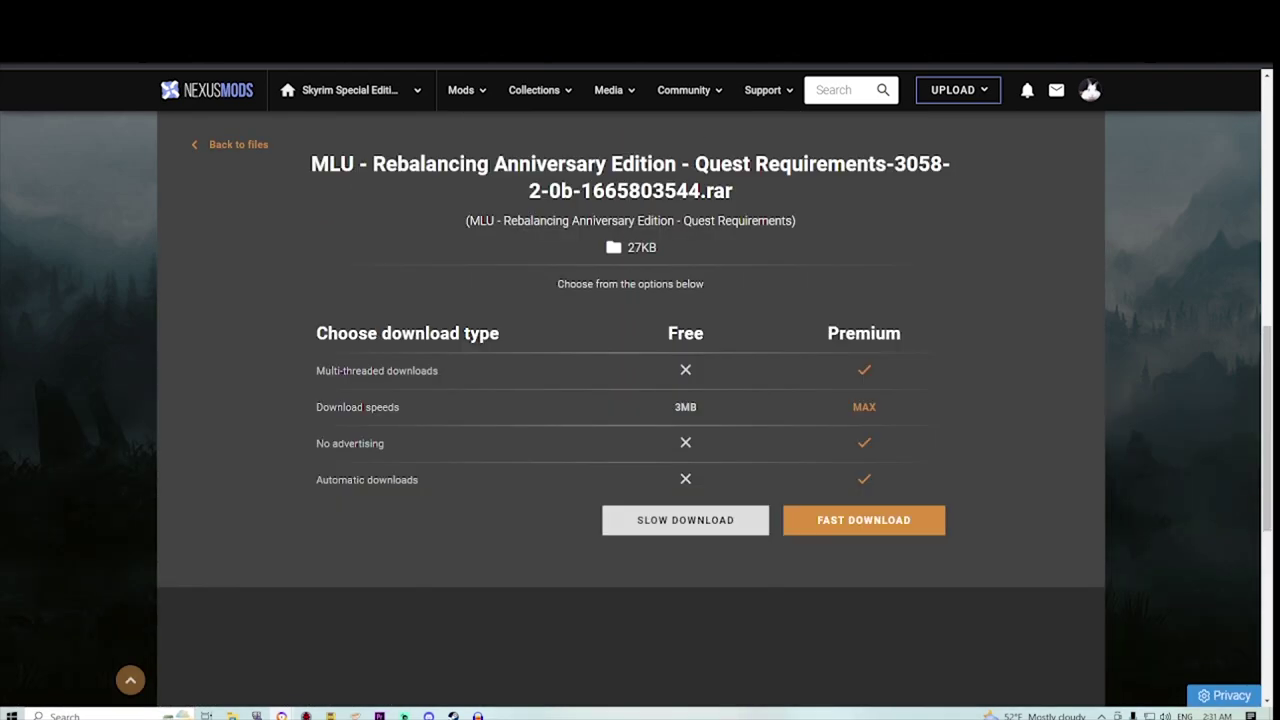
Step: Start the slow downloads of MLU - Rebalancing Anniversary Edition - Quest Requirements and MLU - Summermyst, accepting the latter's required files
click(683, 520)
scroll(640, 400, up, 3)
scroll(640, 400, up, 5)
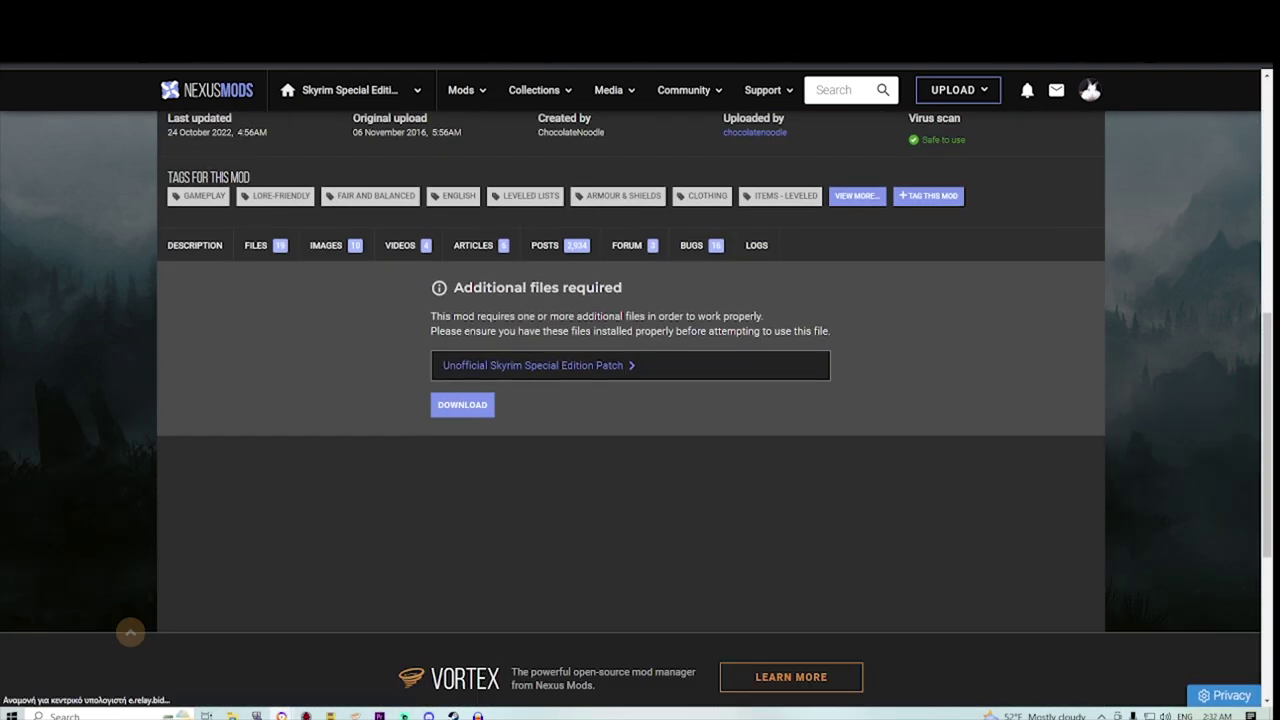
scroll(640, 400, down, 1)
click(462, 405)
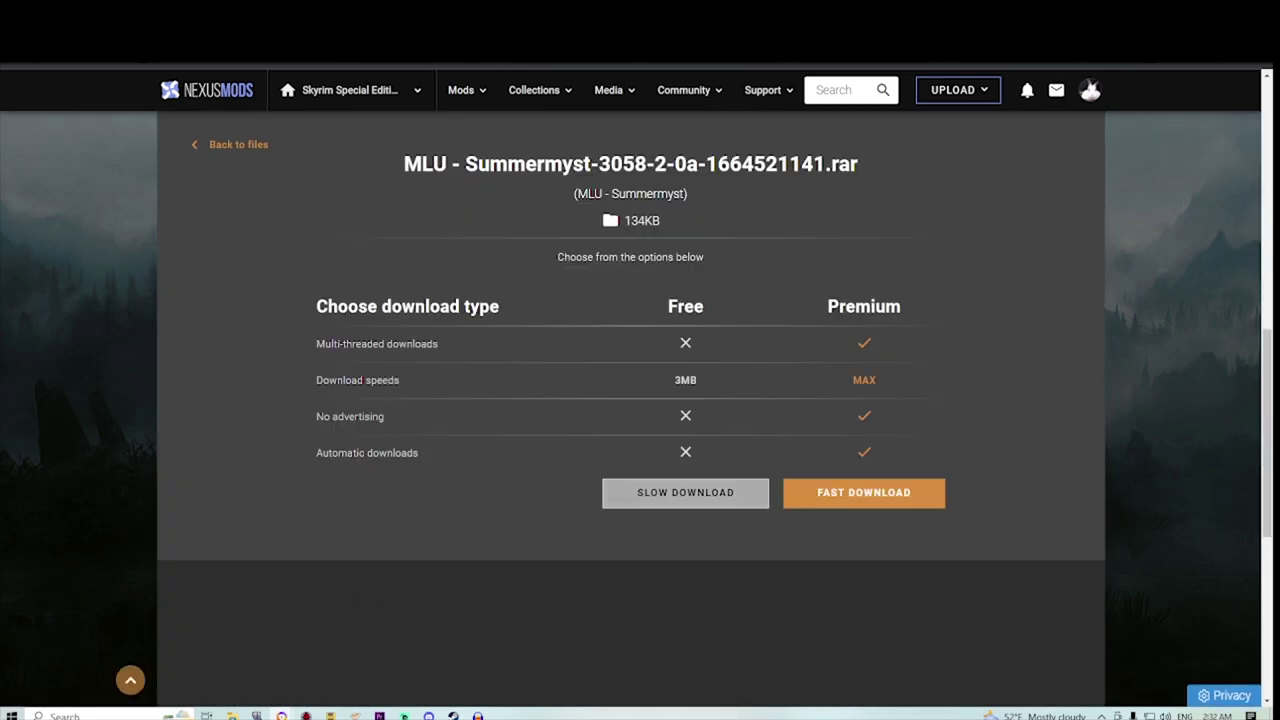
click(685, 493)
Step: Confirm downloading the CHECK THE PATCHES PAGE FOR MORE PATCHES file again in Vortex and return to the browser
scroll(640, 400, up, 5)
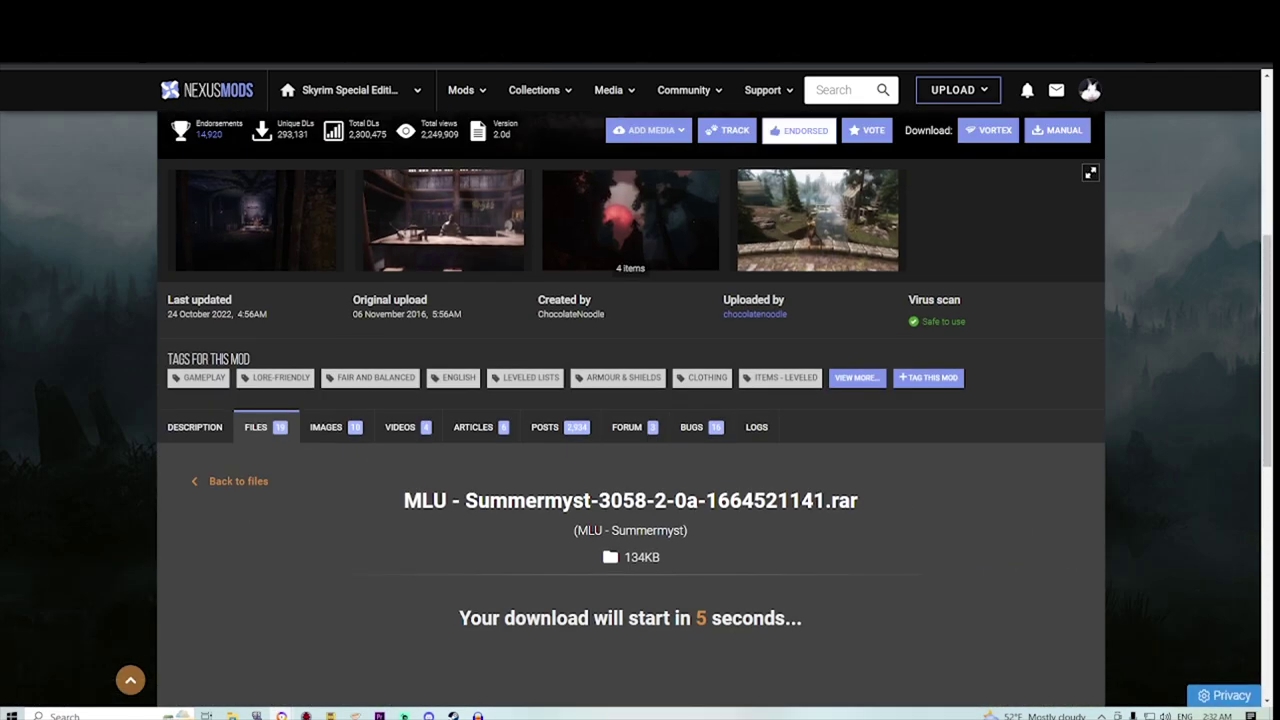
scroll(640, 400, down, 6)
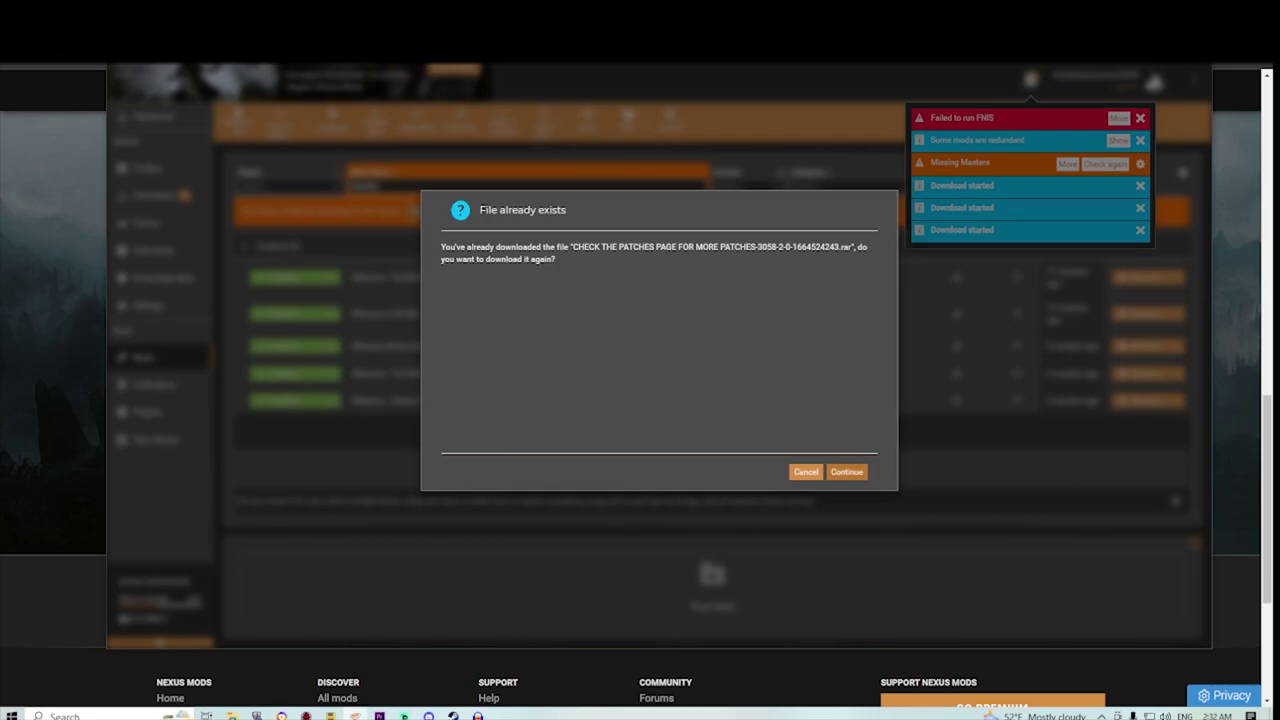
click(847, 472)
key(alt+Tab)
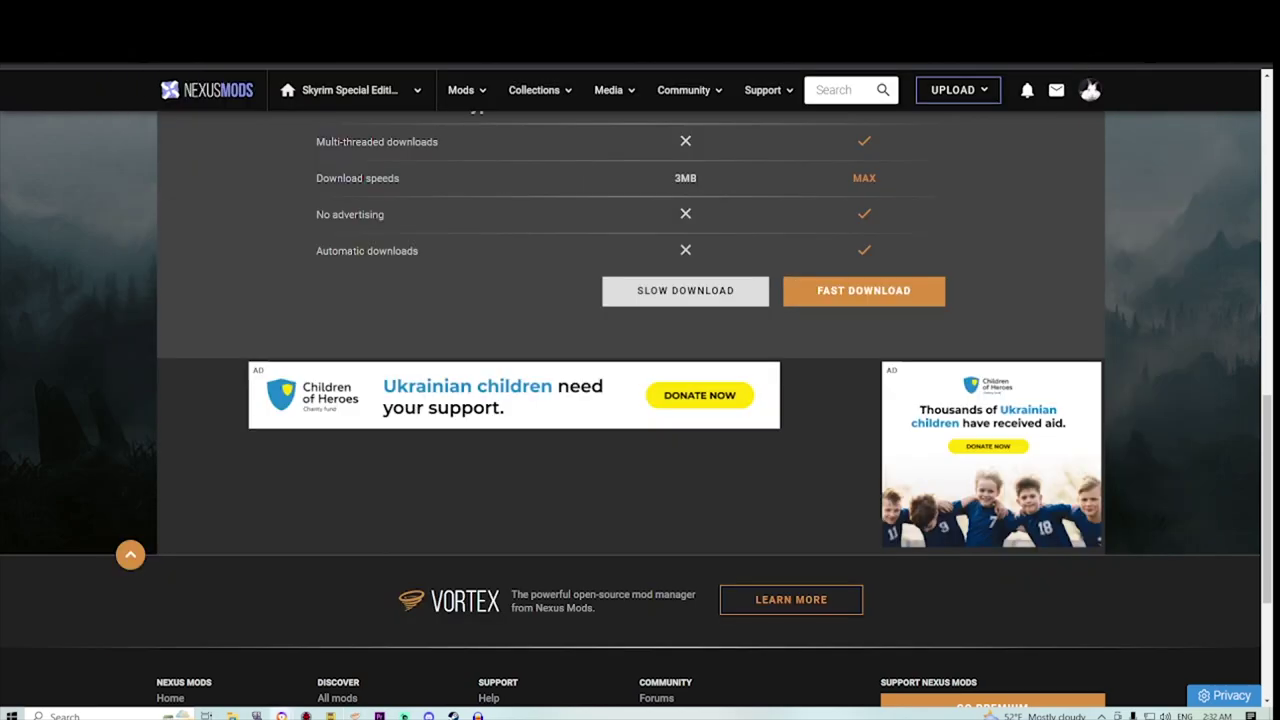
Step: Start the slow download of MLU - Rebalancing Anniversary Edition - Quest Requirements and confirm downloading the existing file again
click(685, 291)
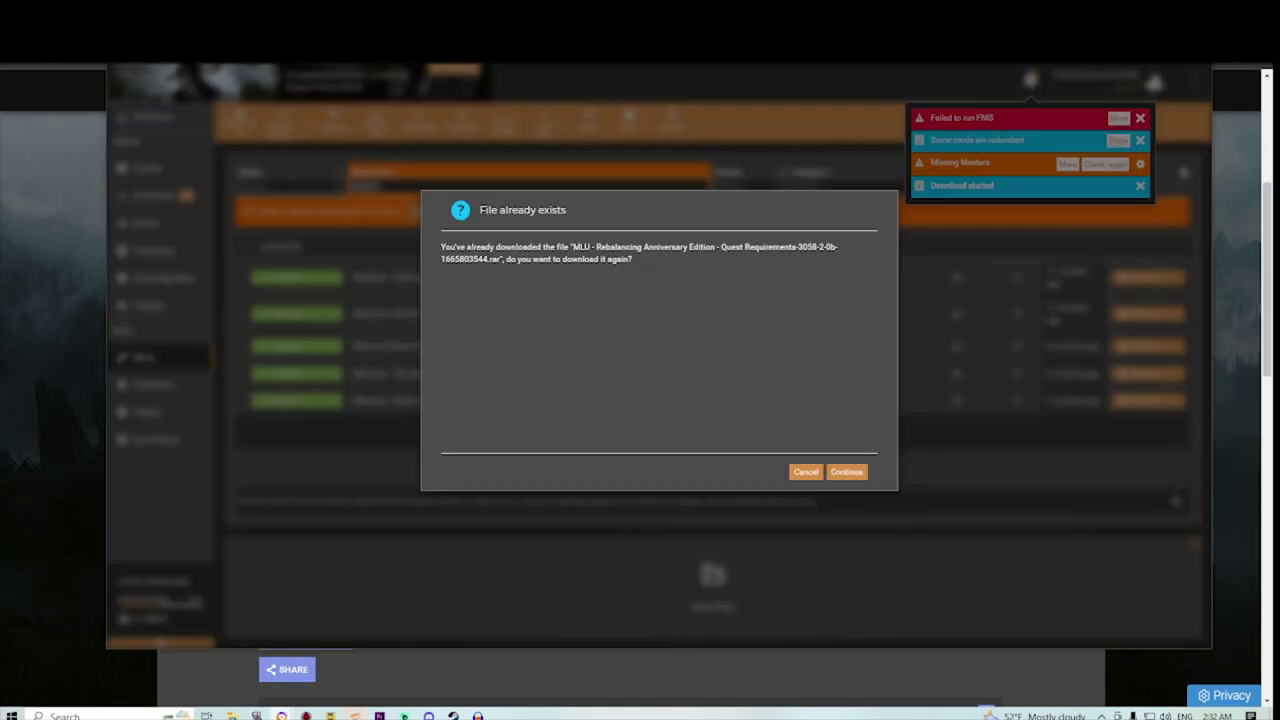
key(Return)
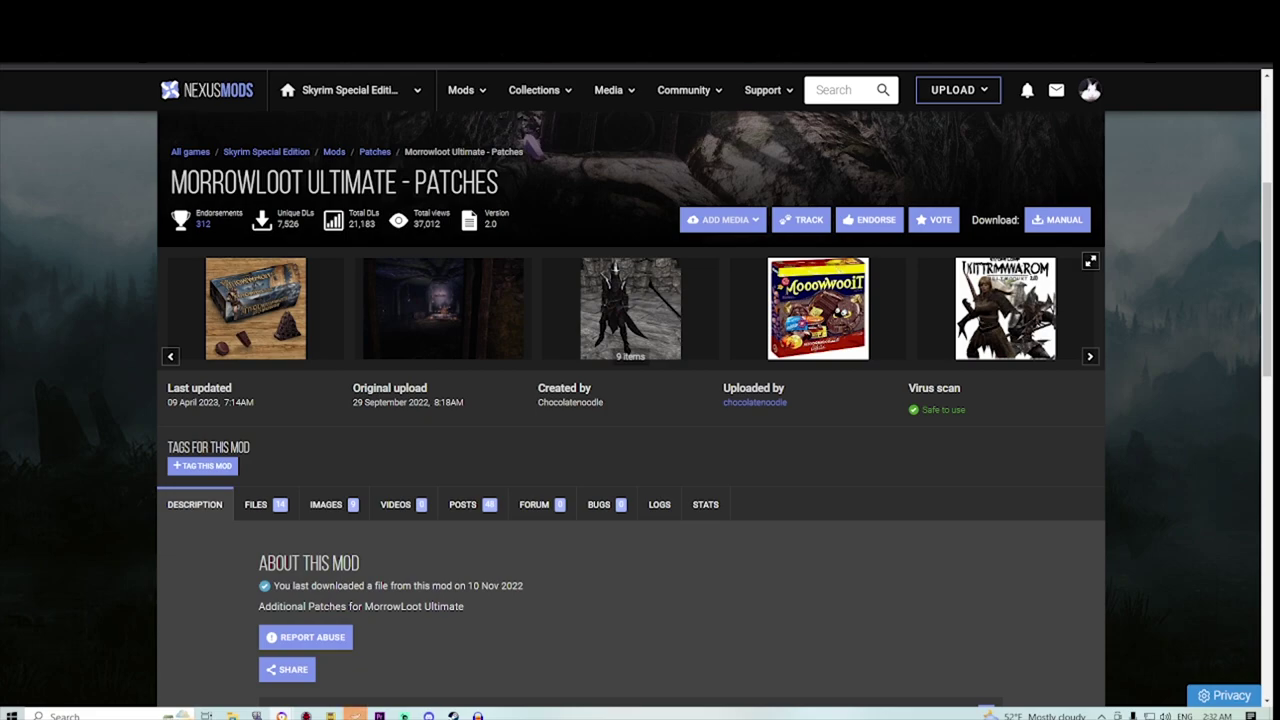
Step: Open the files of Morrowloot Ultimate - Patches, then review and dismiss Vortex's list of plugins with missing masters
scroll(640, 400, down, 2)
click(328, 515)
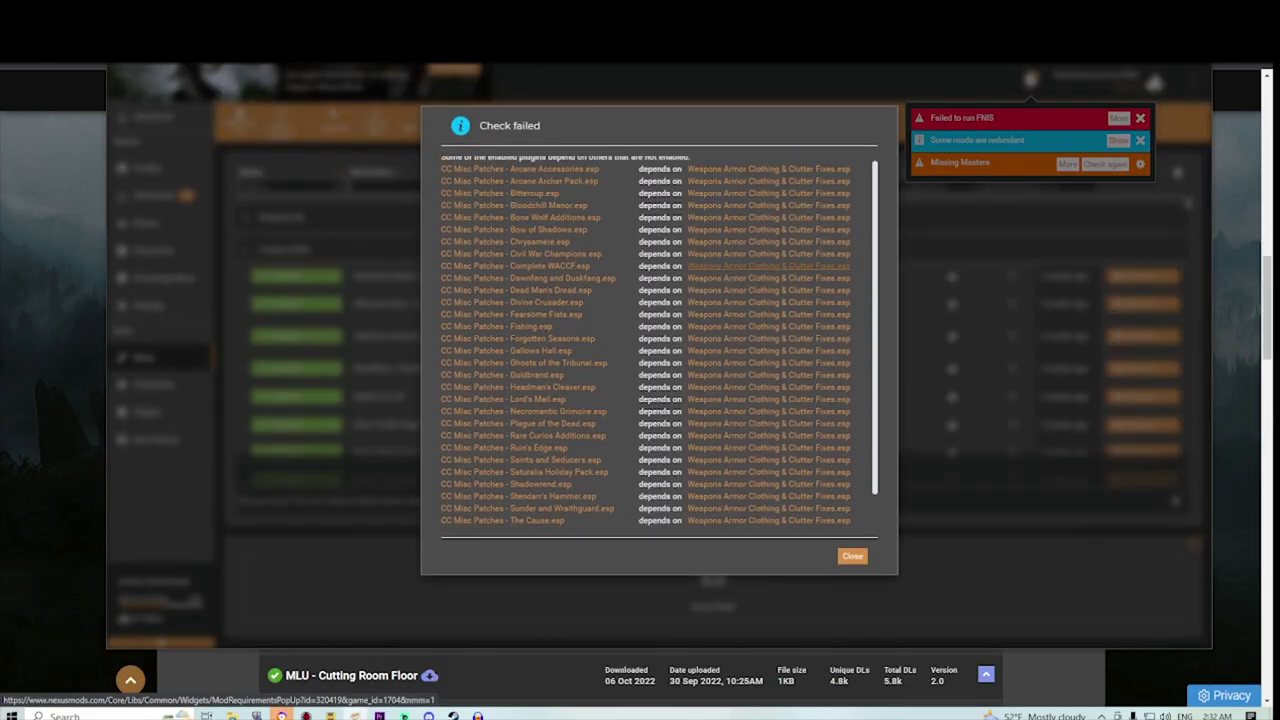
scroll(768, 220, up, 1)
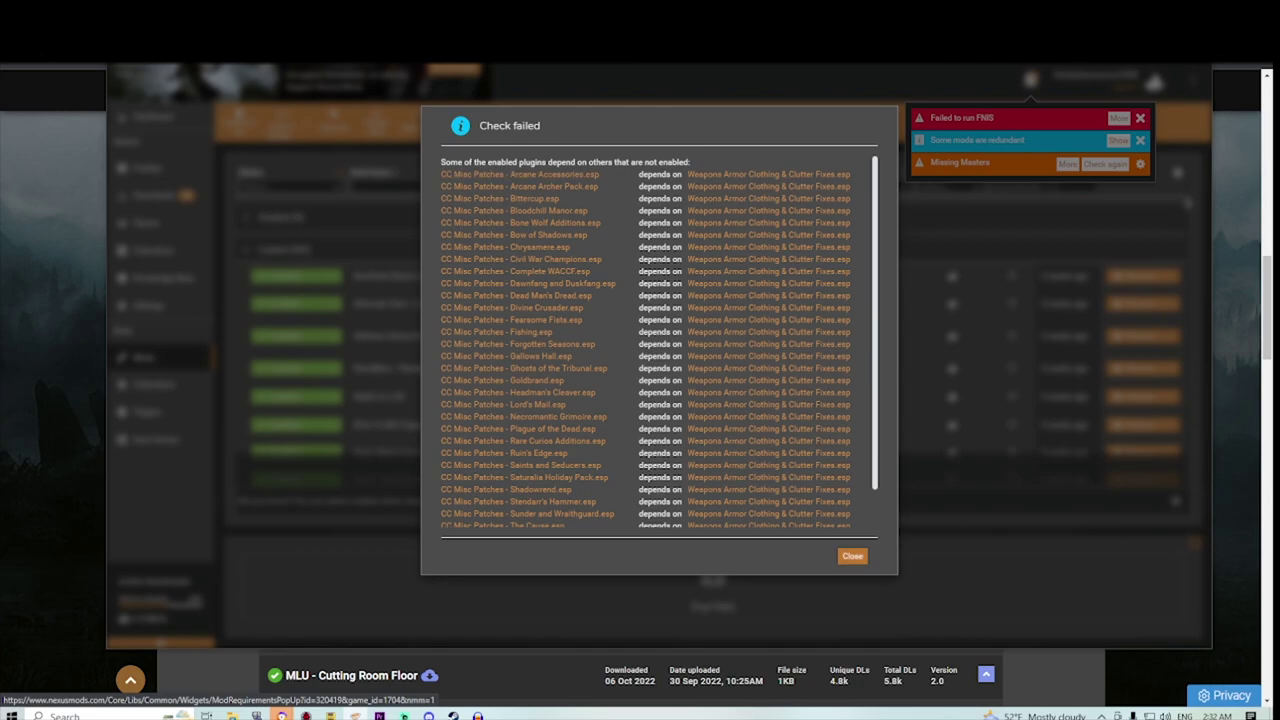
click(852, 556)
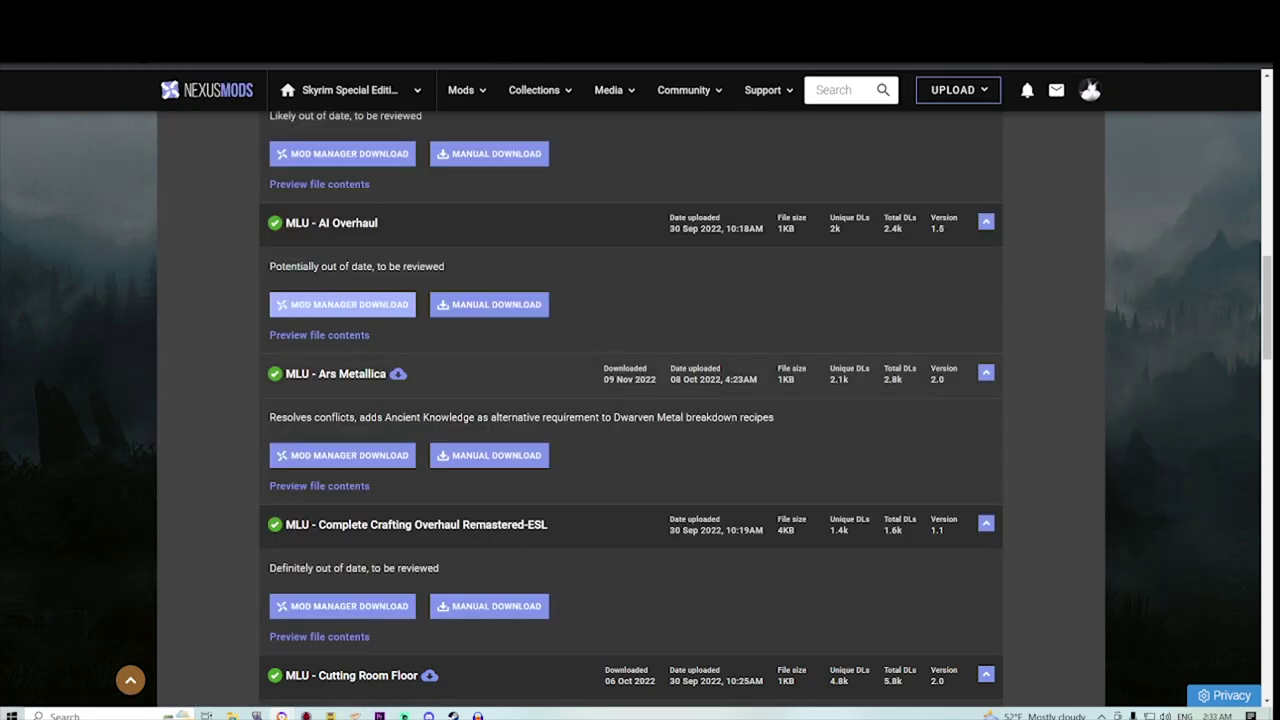
Step: Open the mod manager downloads of the MLU - Ars Metallica and MLU - Cutting Room Floor patches in new browser tabs
click(130, 680)
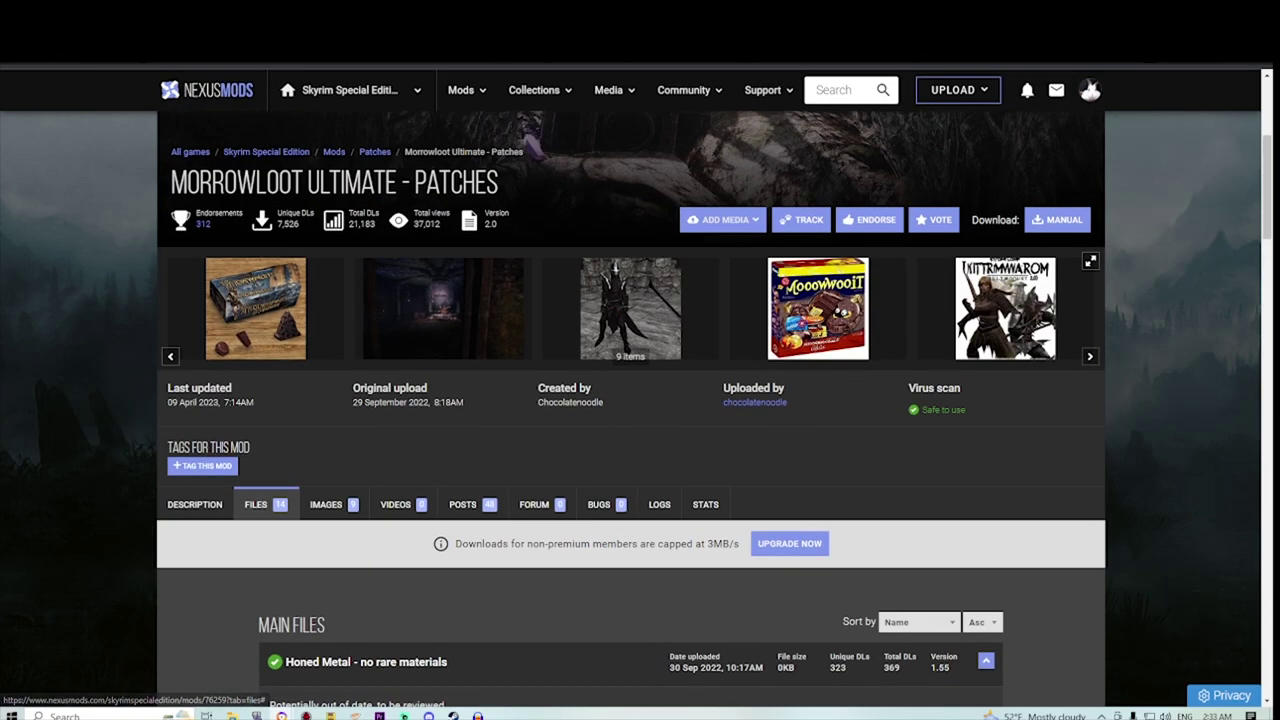
scroll(640, 400, down, 10)
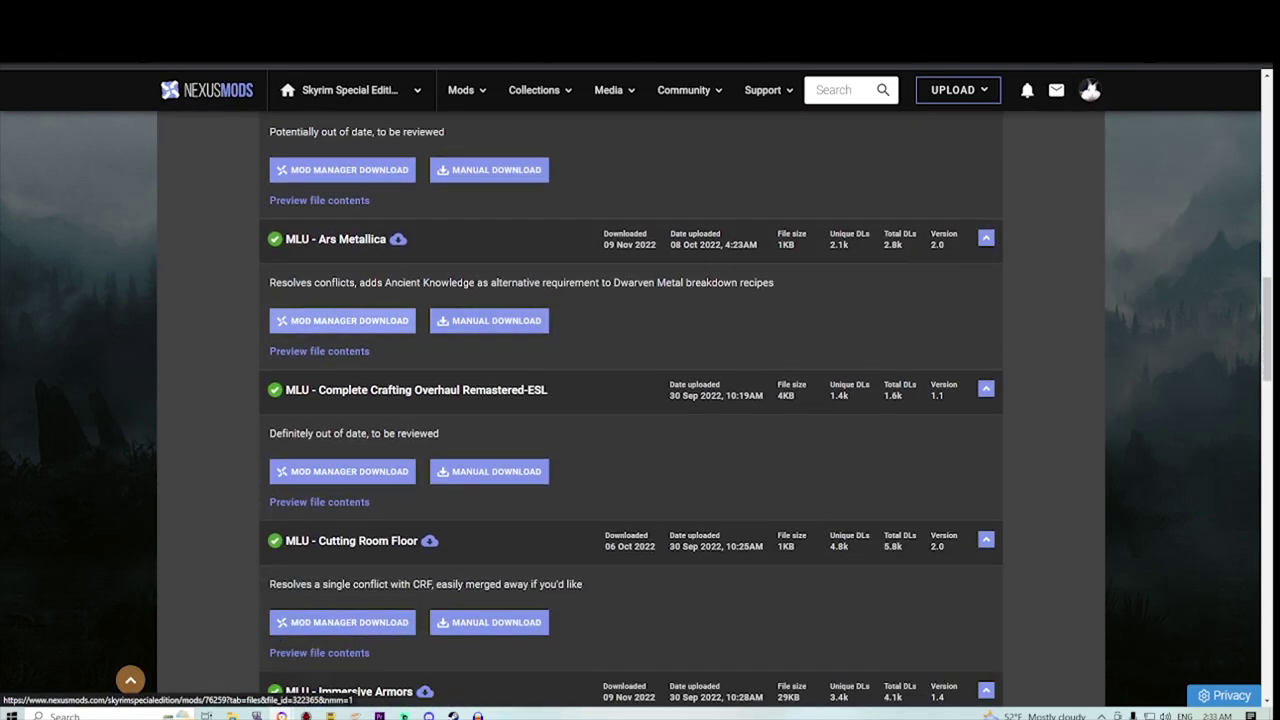
right_click(378, 320)
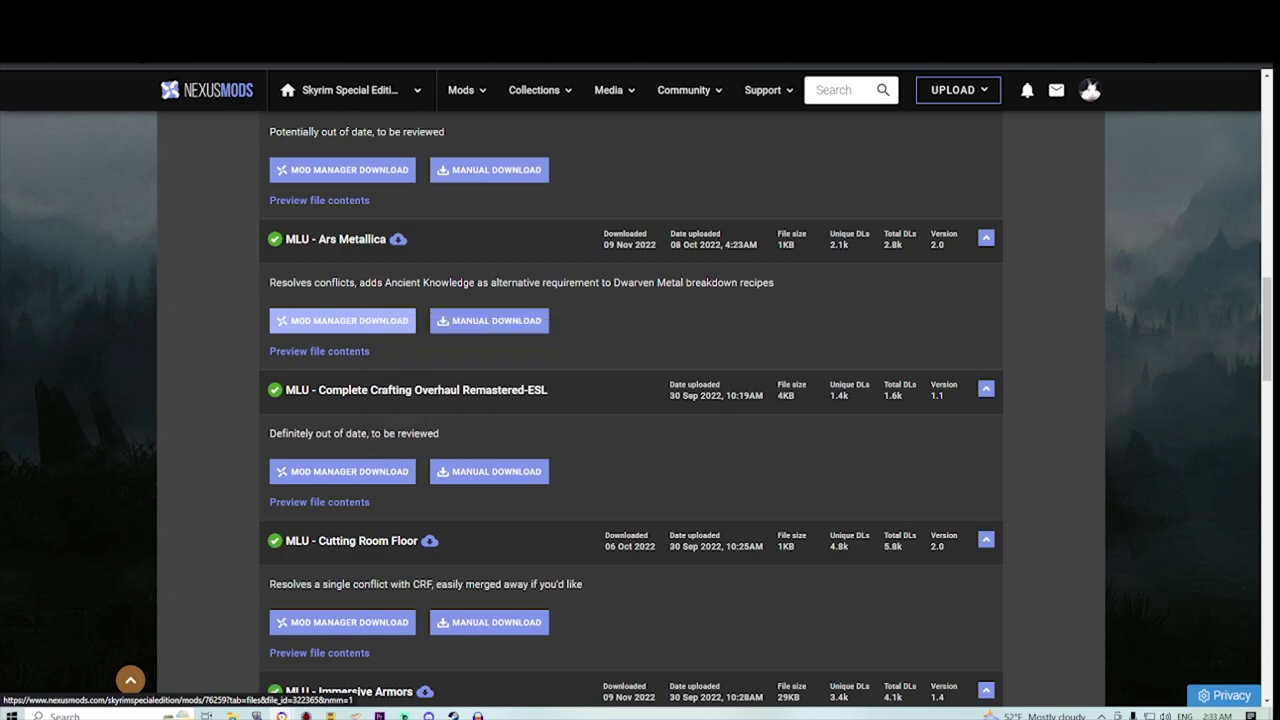
scroll(378, 330, down, 3)
right_click(361, 359)
click(378, 368)
scroll(378, 368, down, 2)
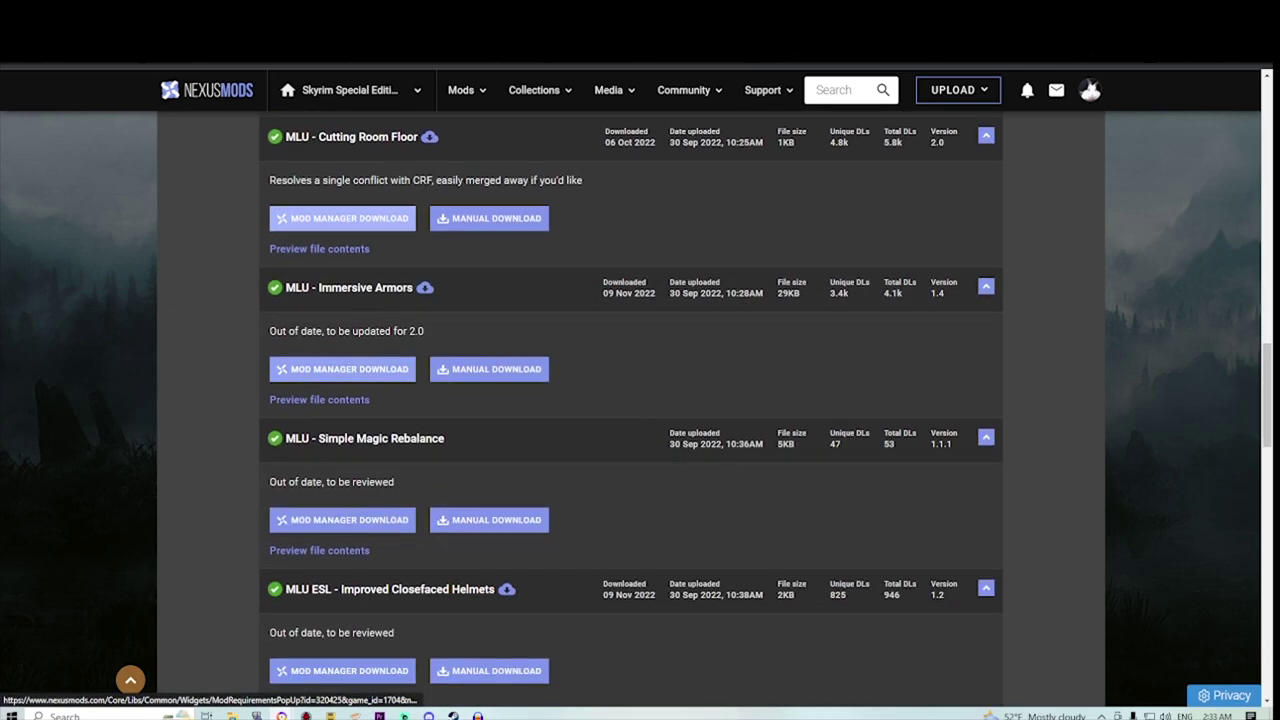
Step: Request the main Improved Closefaced Helmets (SSE) file through the mod manager
scroll(360, 380, down, 2)
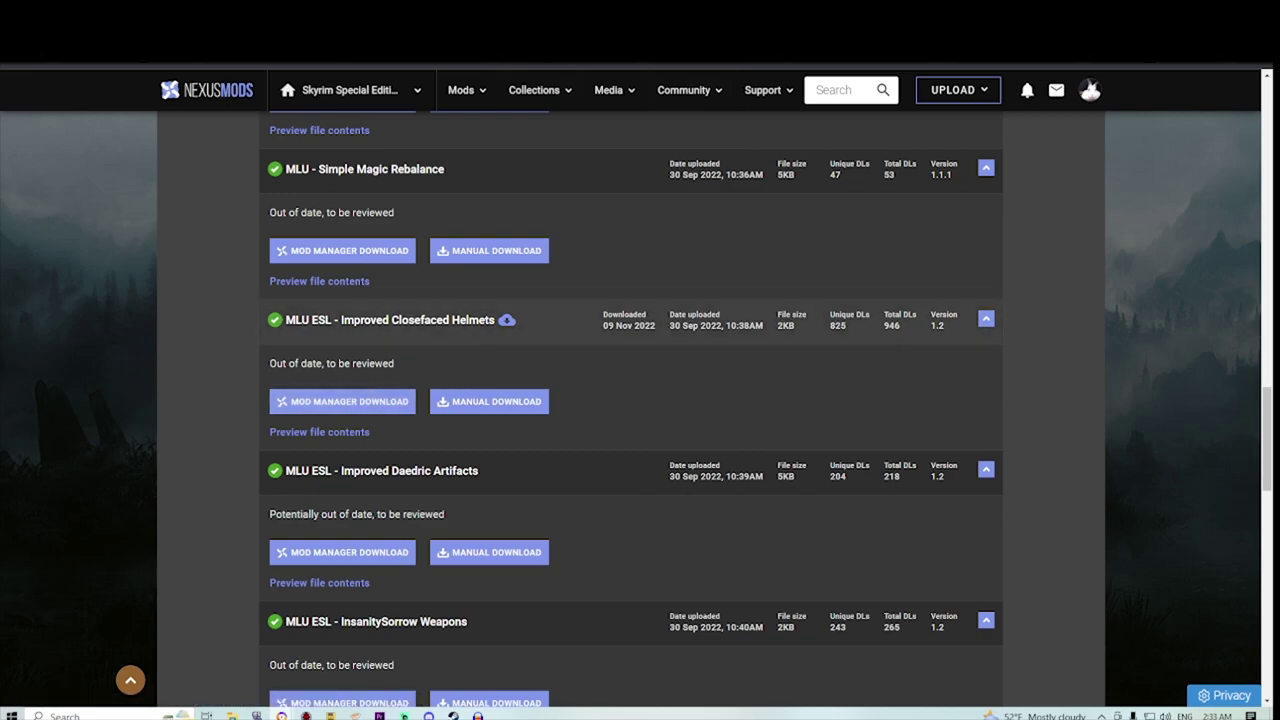
click(353, 320)
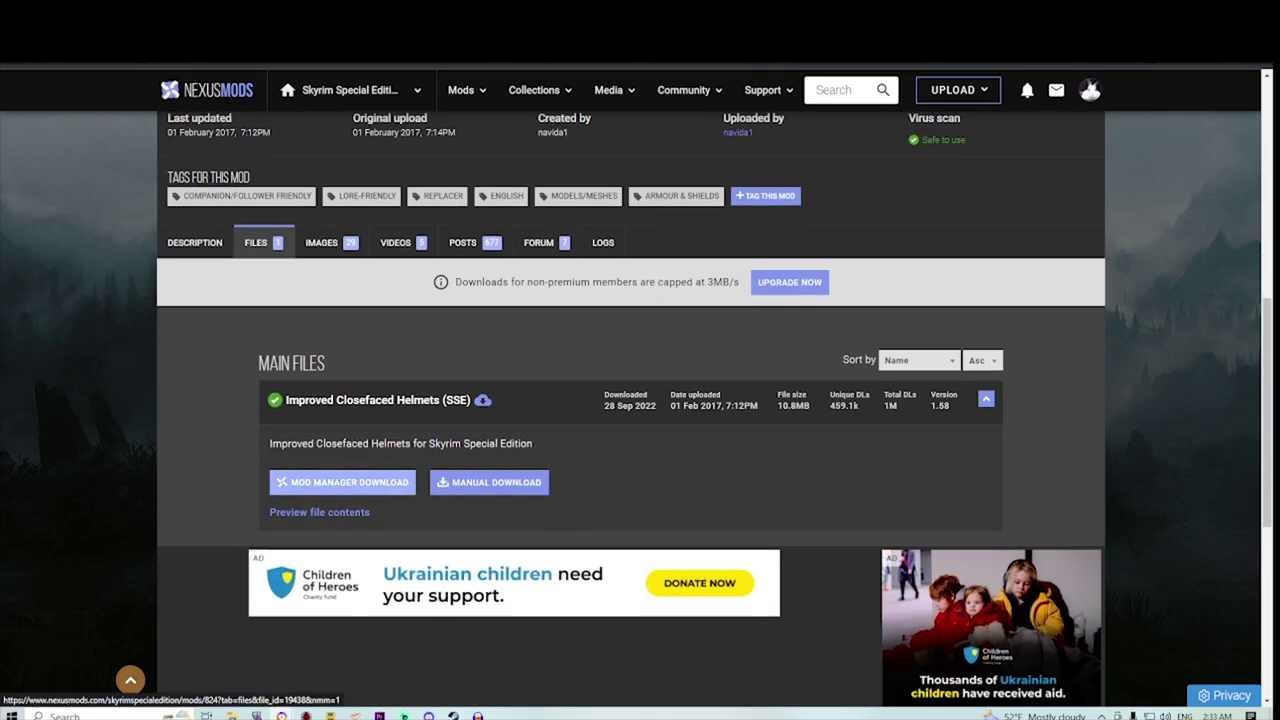
click(342, 482)
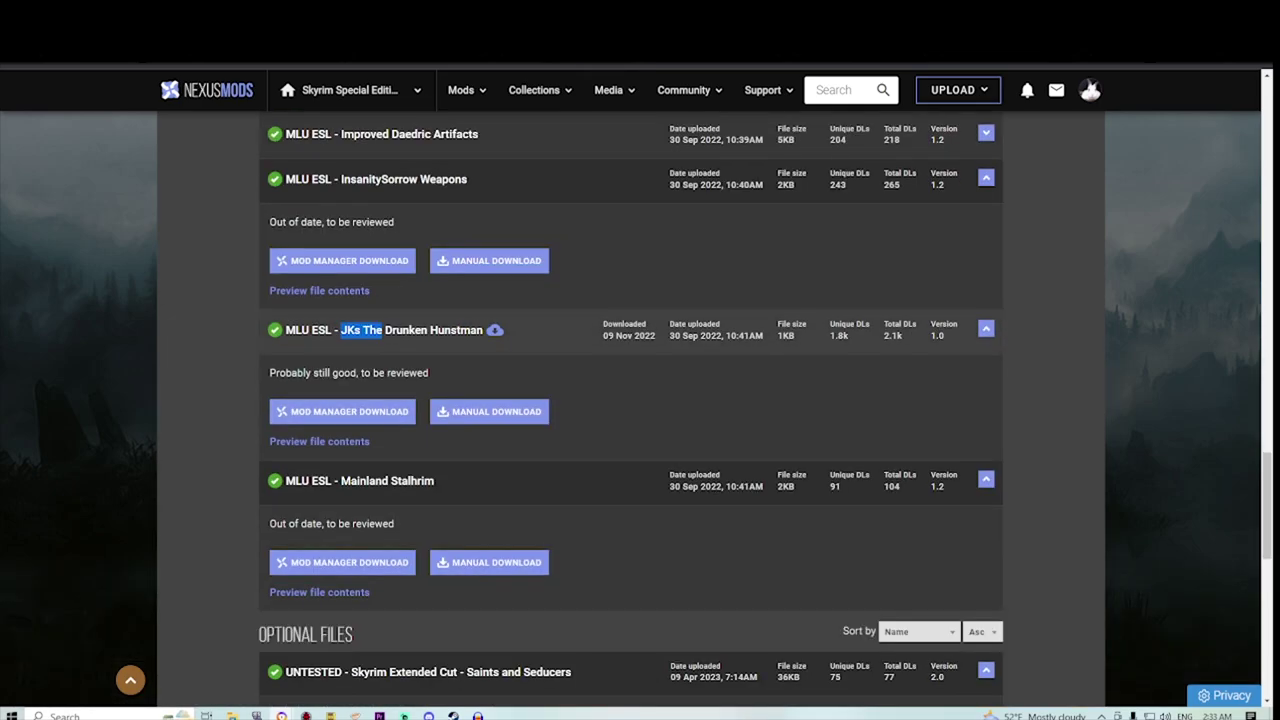
Step: Search Nexus Mods for "JK's the drunk", open JK's The Drunken Huntsman and start the slow download of its main file
drag(385, 330, 393, 330)
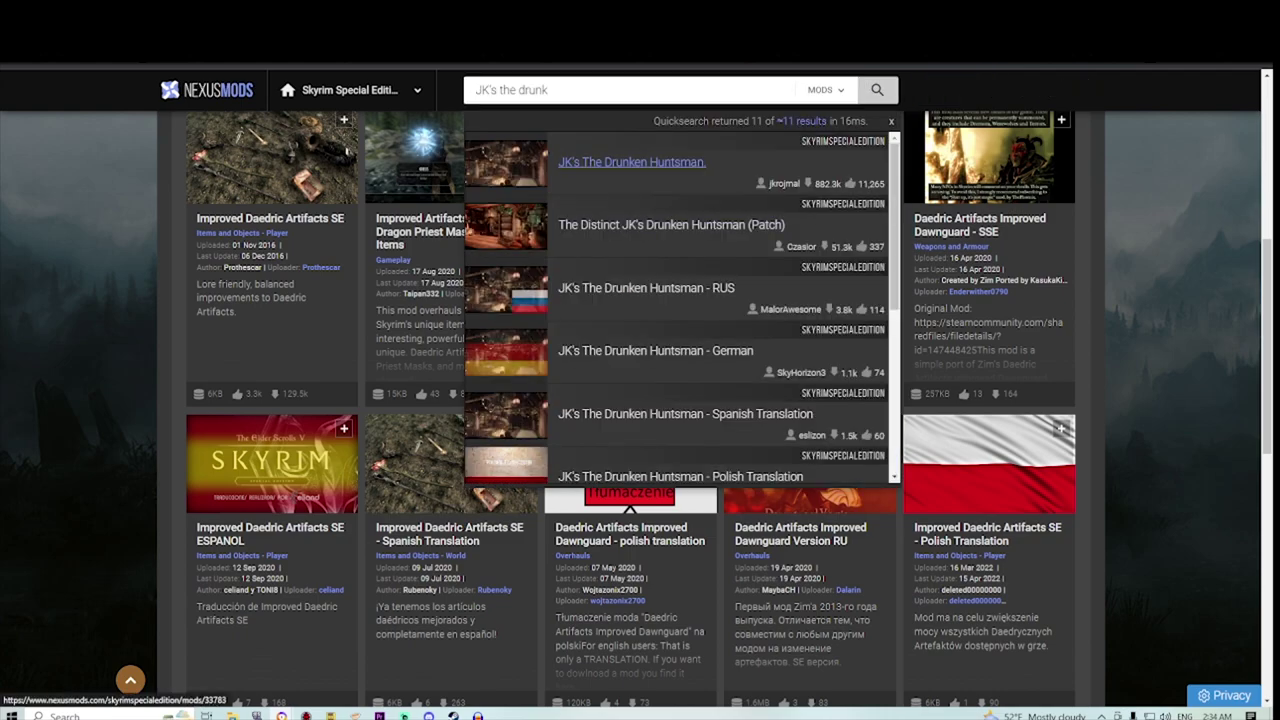
click(628, 160)
scroll(630, 400, down, 3)
click(264, 445)
scroll(300, 470, down, 3)
click(343, 483)
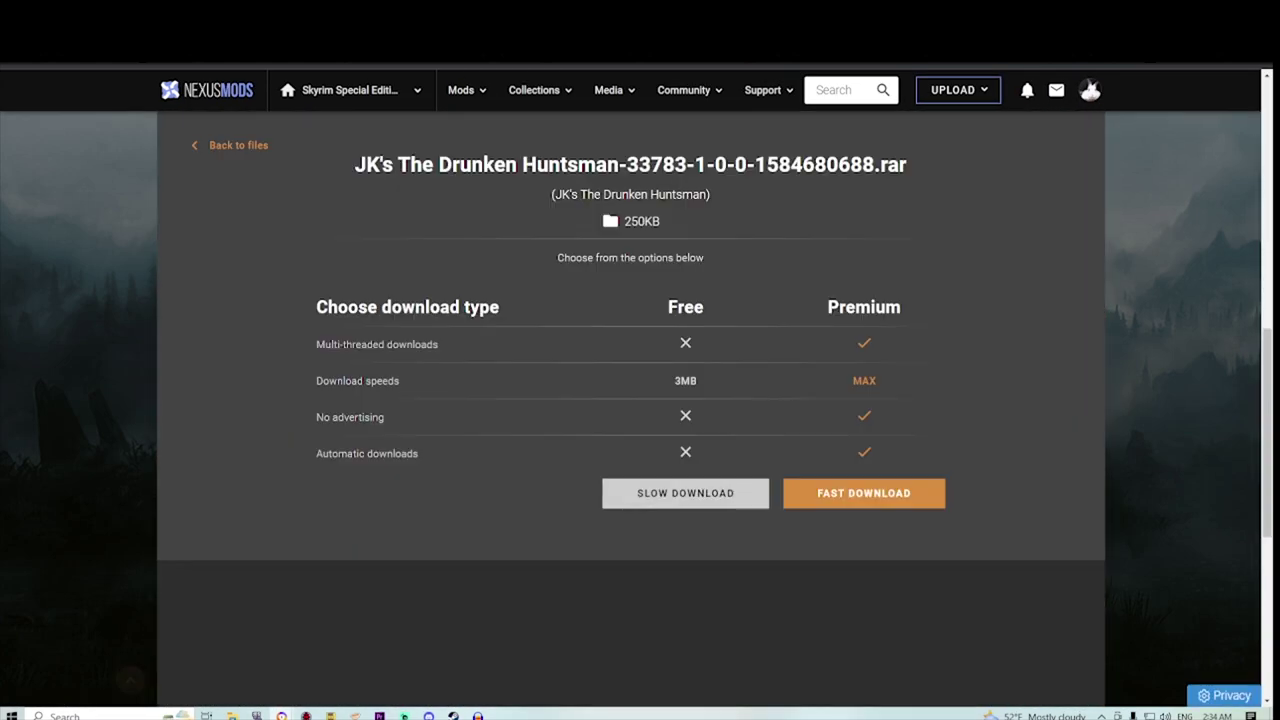
click(686, 494)
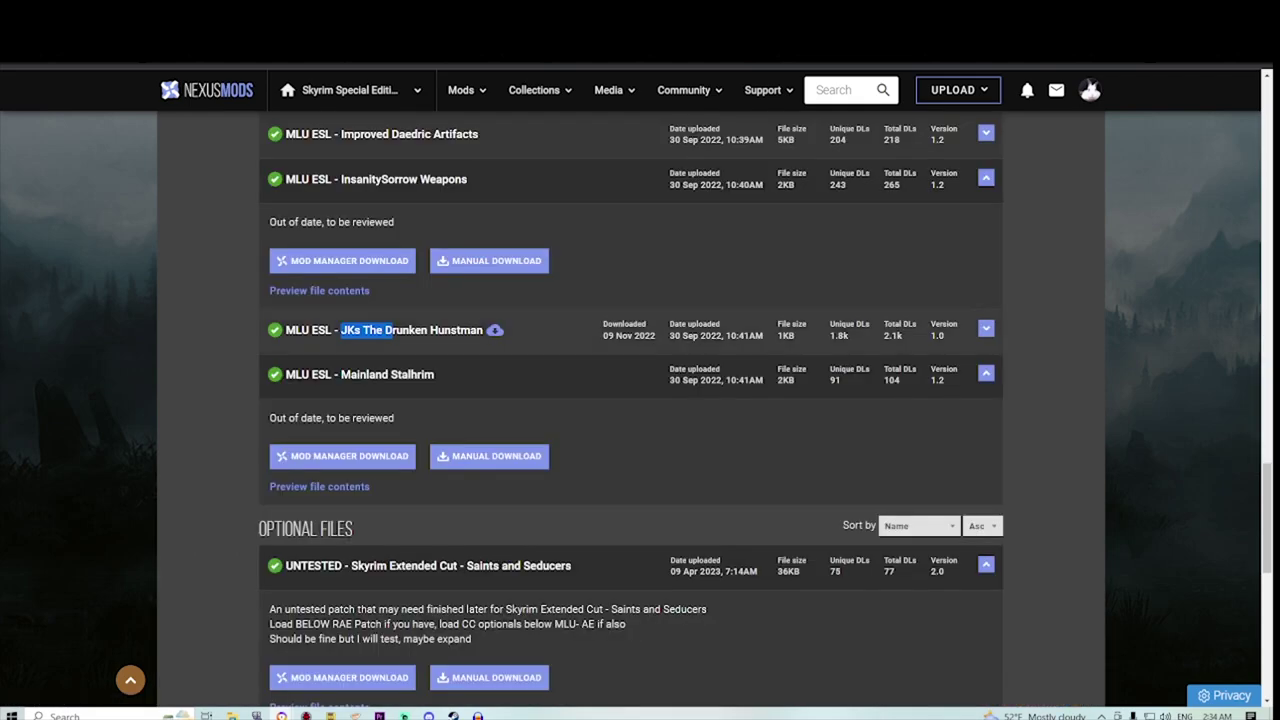
Step: Expand the MLU ESL - JKs The Drunken Hunstman patch and open its mod manager download in a new tab
click(420, 330)
right_click(388, 414)
scroll(388, 414, down, 2)
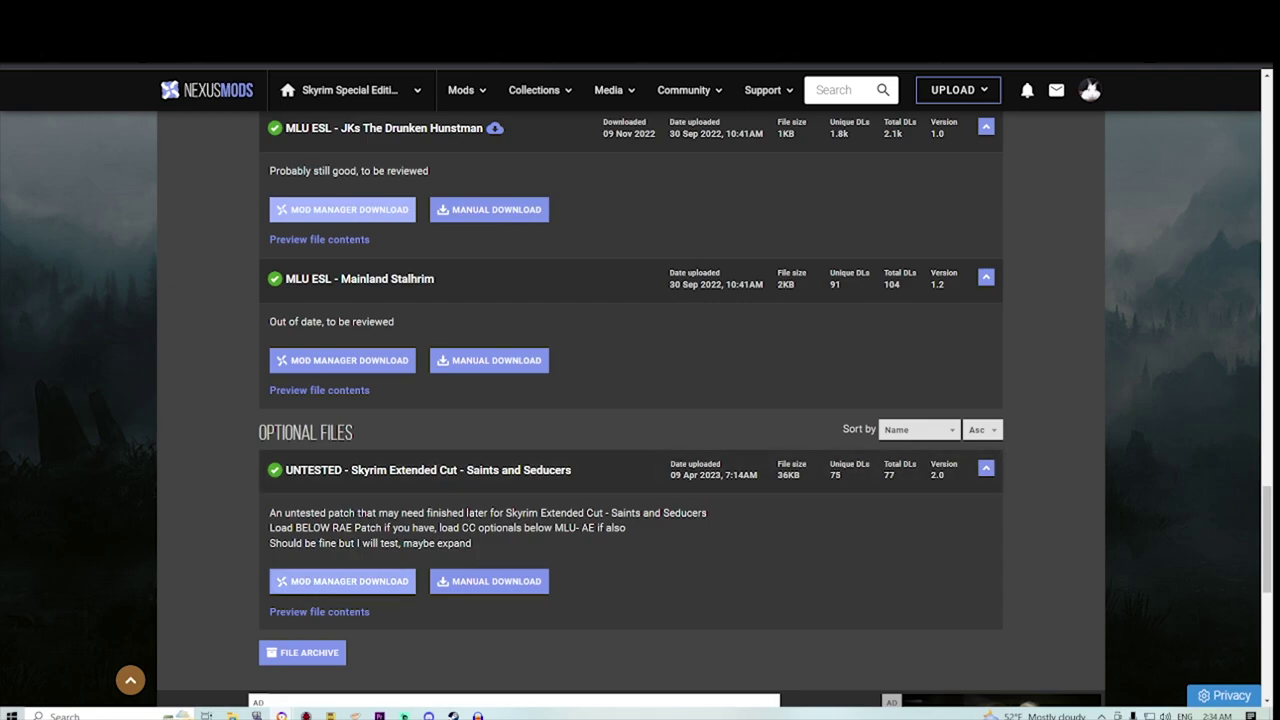
right_click(370, 581)
key(Escape)
scroll(370, 581, up, 20)
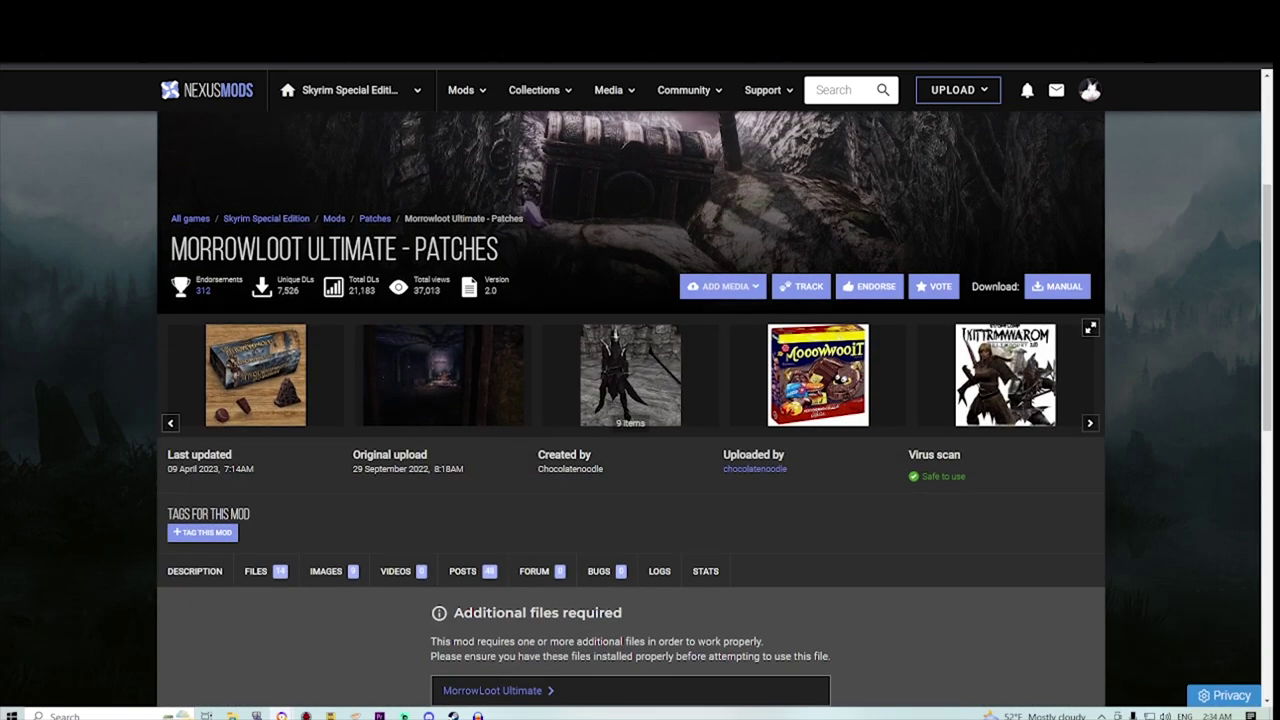
Step: Select the Book Covers Skyrim patch in Vortex's Skyrim: Extended Cut - Saints and Seducers installer
scroll(630, 400, down, 3)
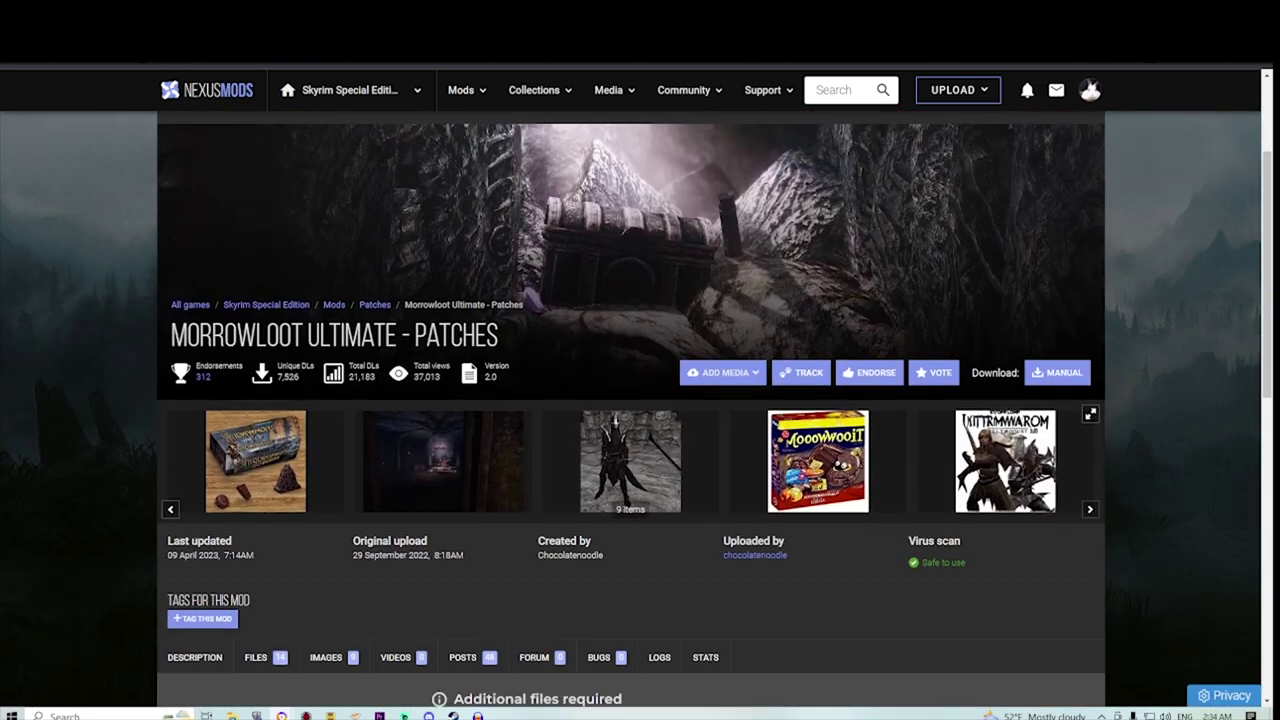
scroll(630, 400, down, 3)
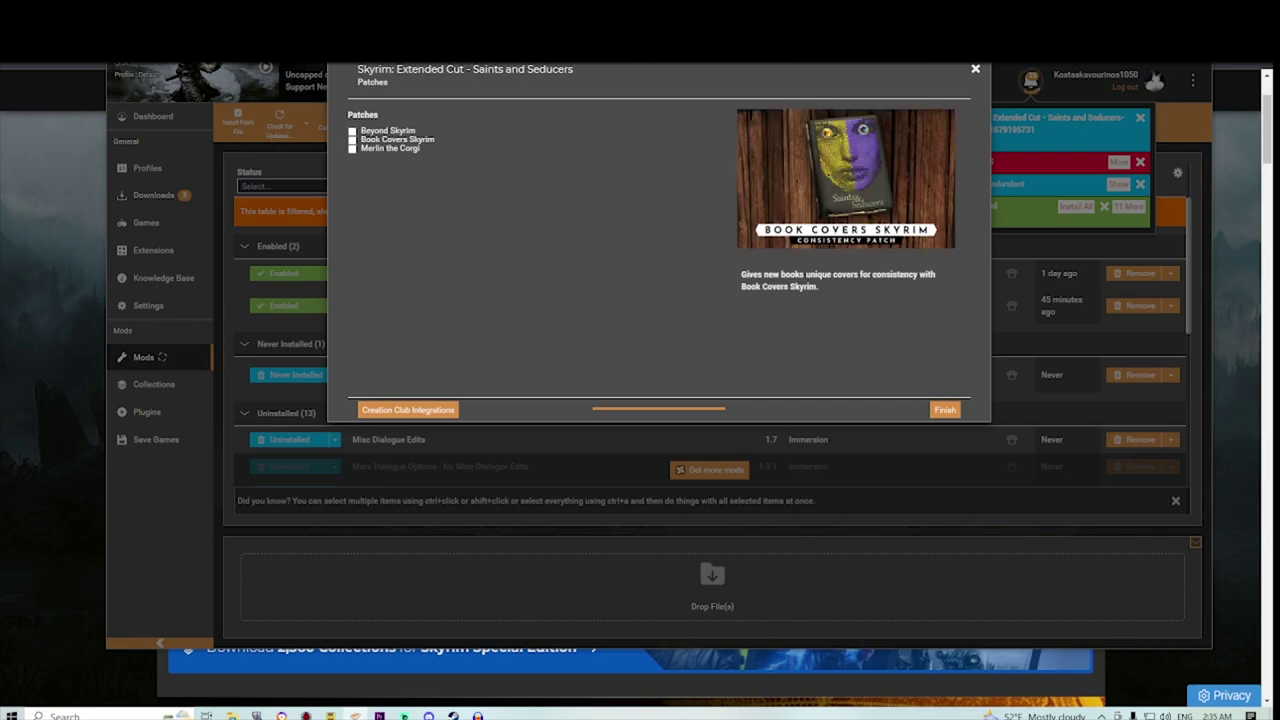
click(353, 140)
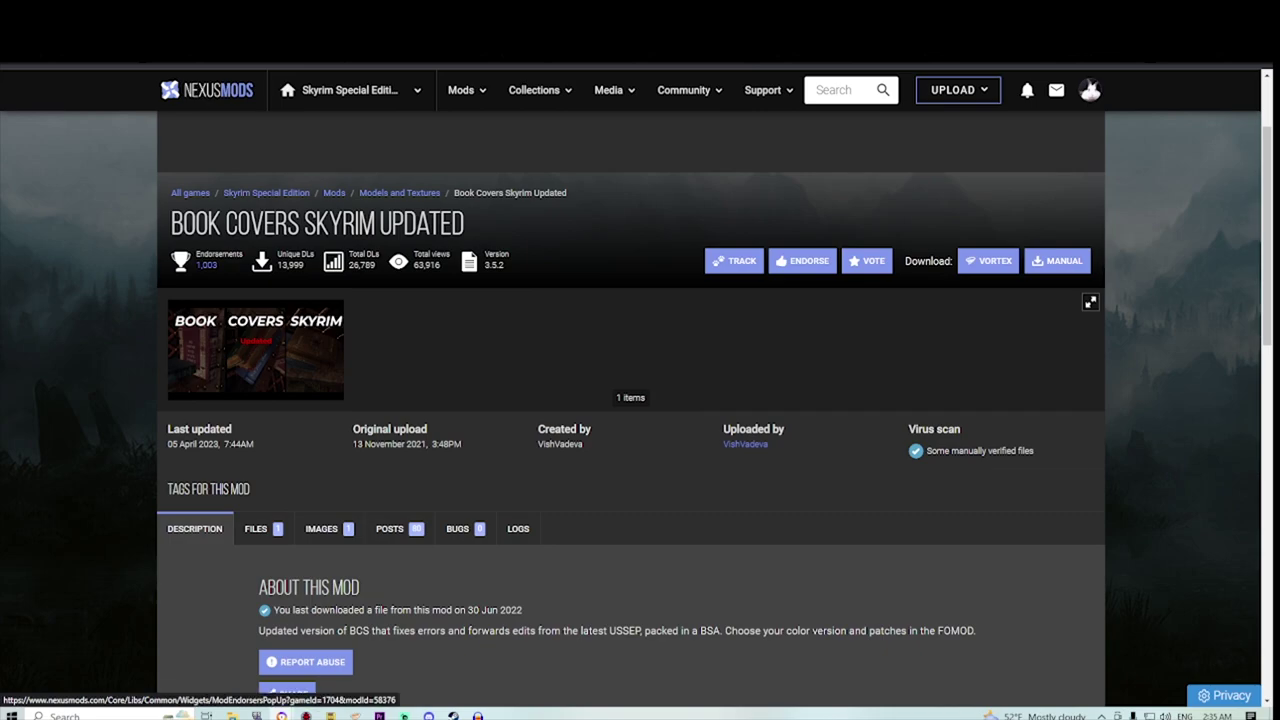
Step: Open the files of Book Covers Skyrim Updated and start the slow mod manager download of its main file
scroll(630, 400, down, 2)
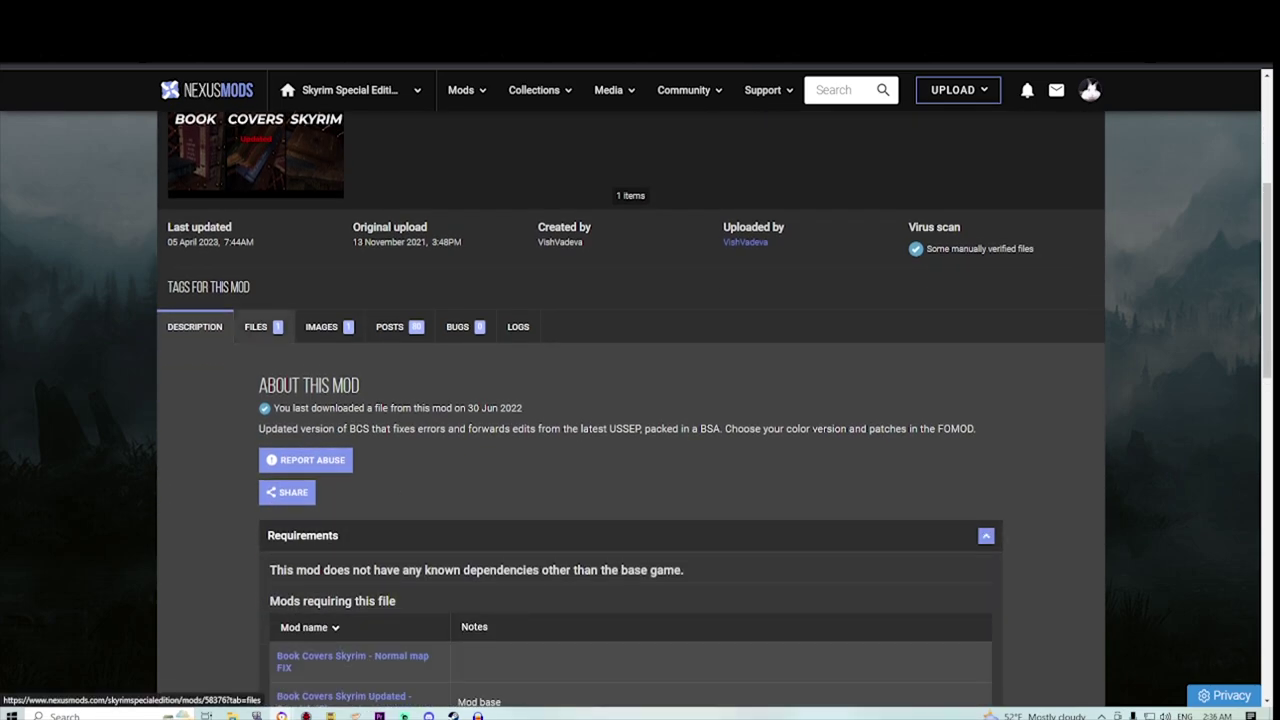
scroll(630, 400, down, 3)
scroll(630, 400, up, 2)
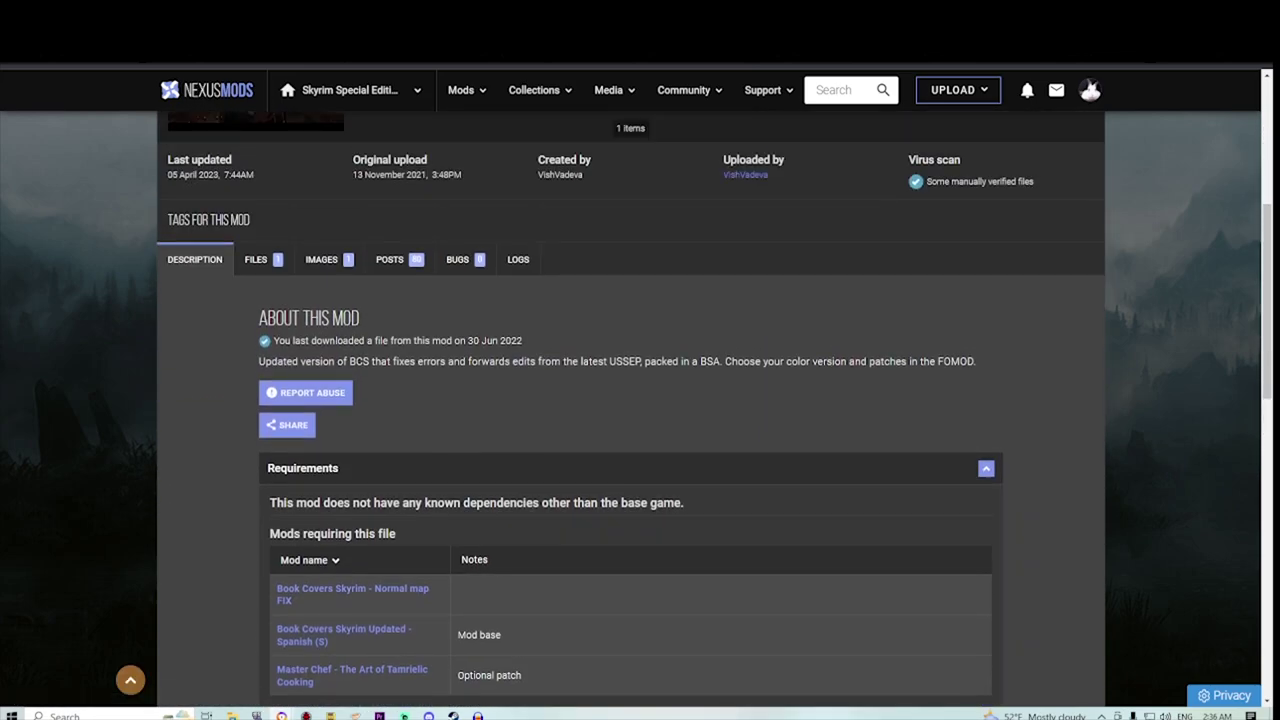
click(256, 259)
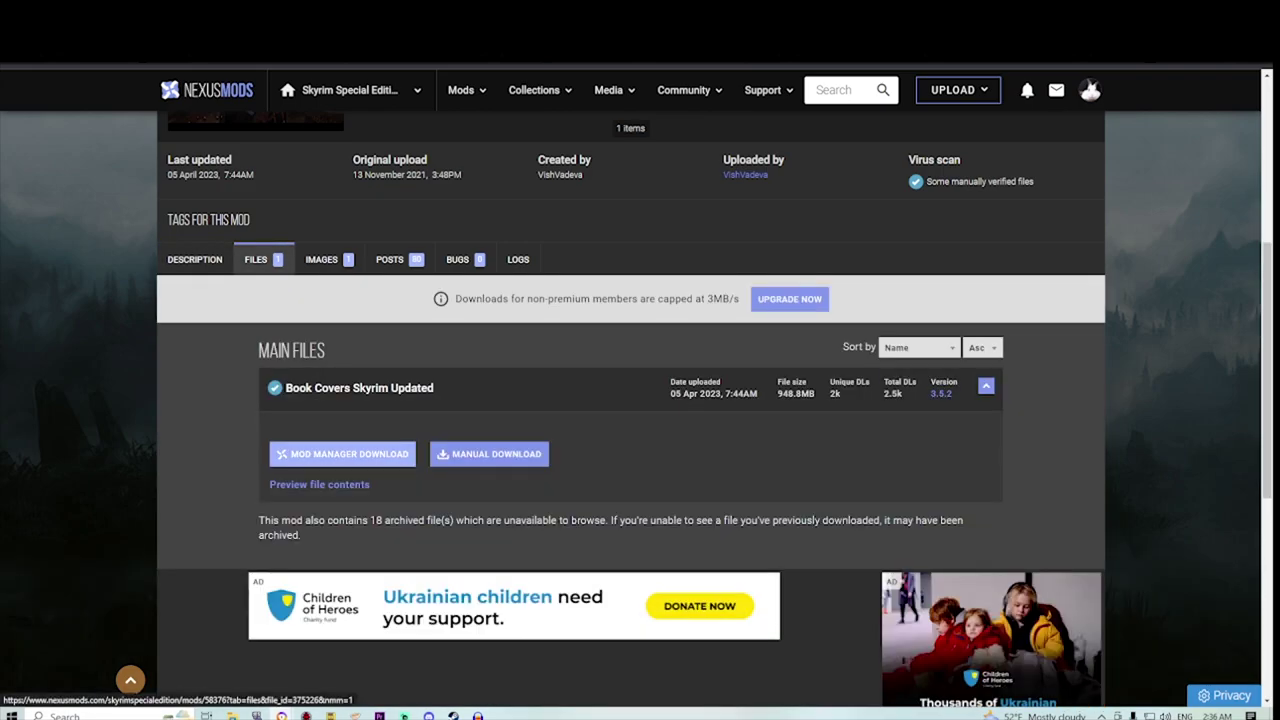
click(342, 453)
click(663, 491)
Step: Check the requirements of Book Covers Skyrim - Normal map FIX and start the slow mod manager download of its file
scroll(630, 400, up, 5)
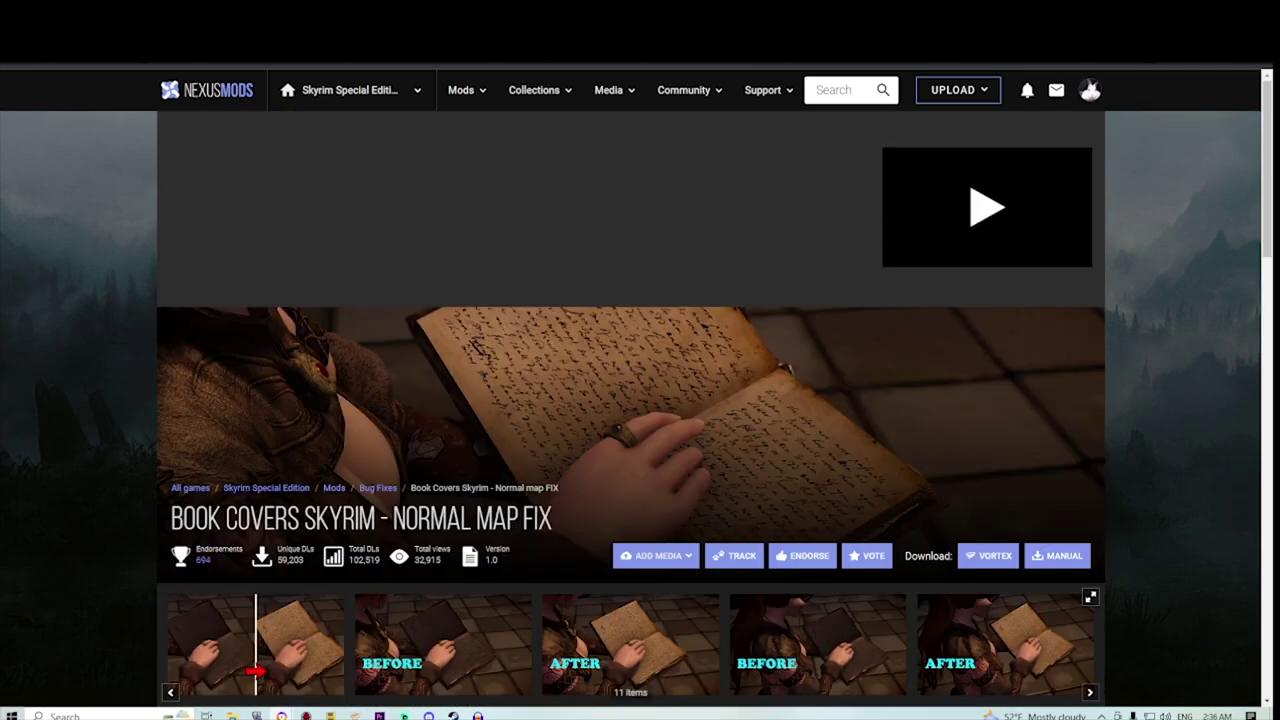
scroll(630, 400, down, 3)
scroll(630, 400, down, 2)
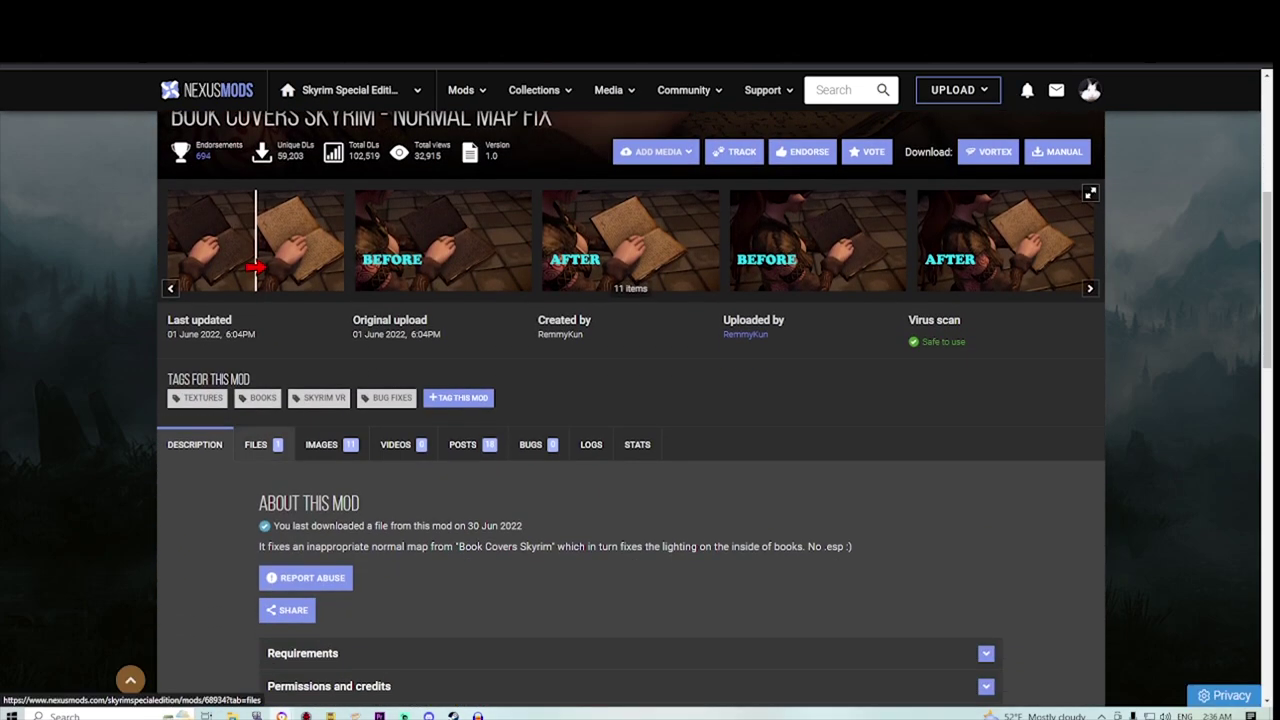
scroll(630, 400, down, 2)
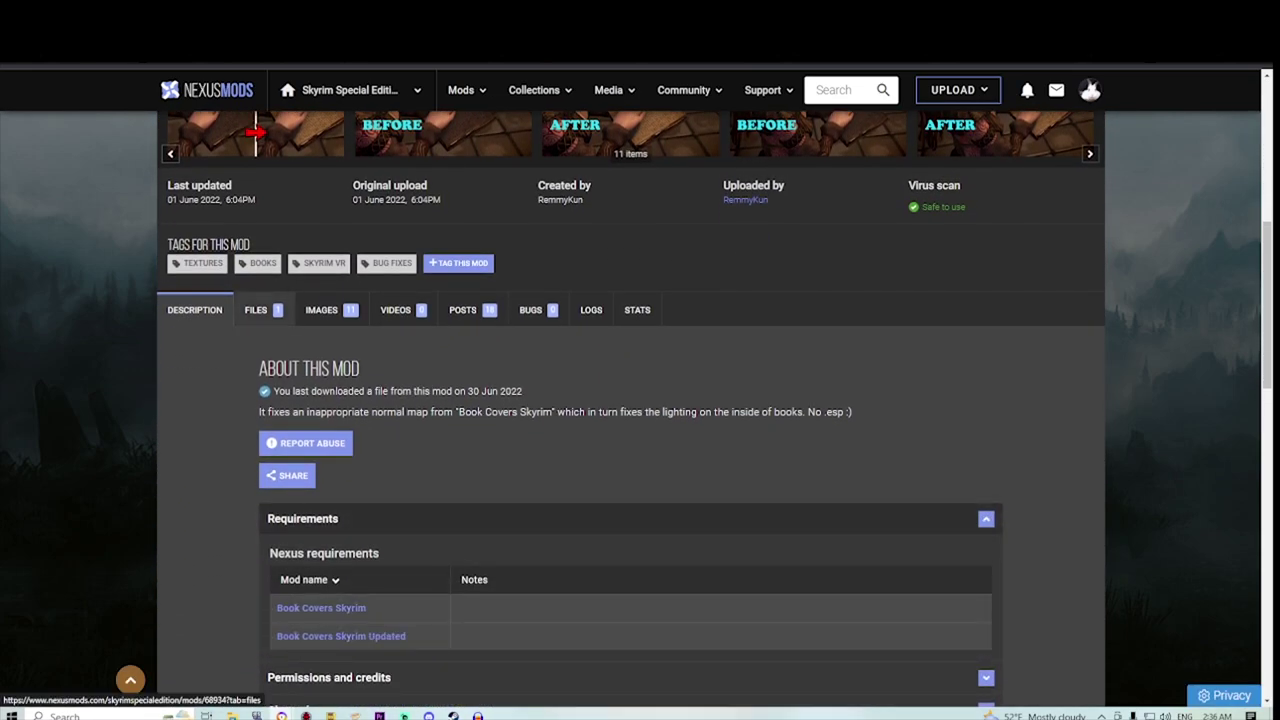
click(262, 310)
click(345, 549)
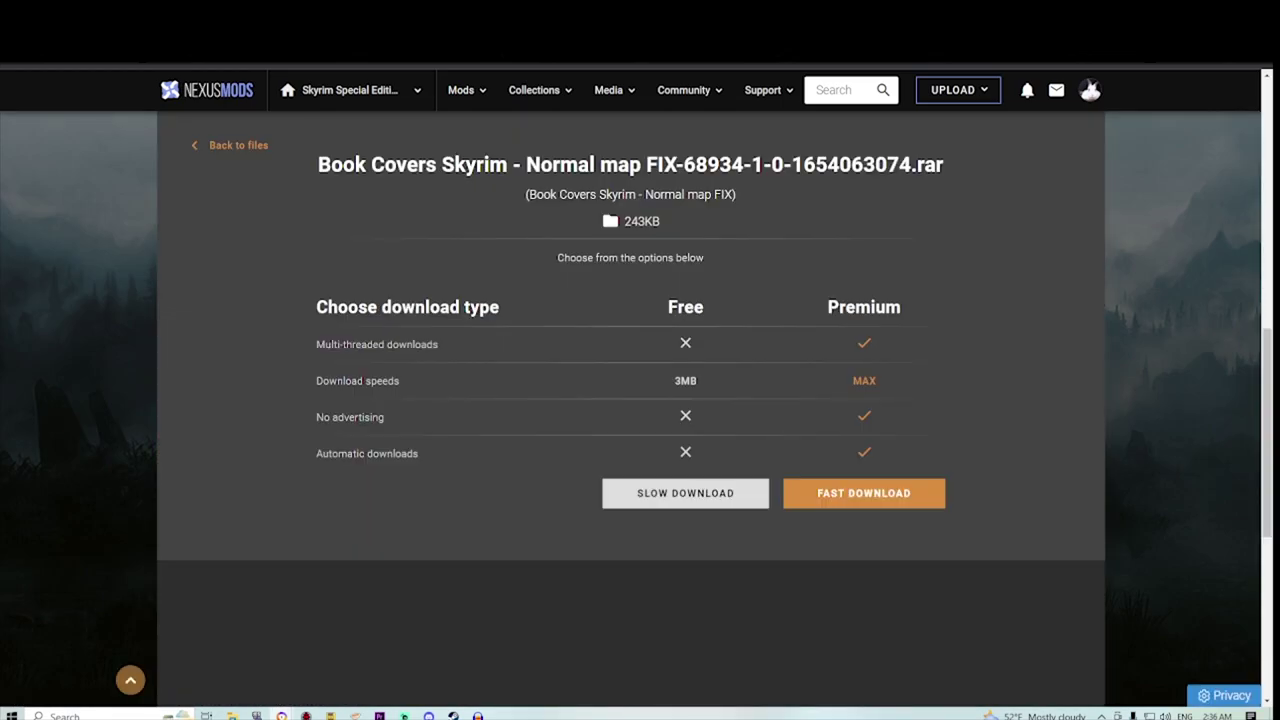
click(666, 494)
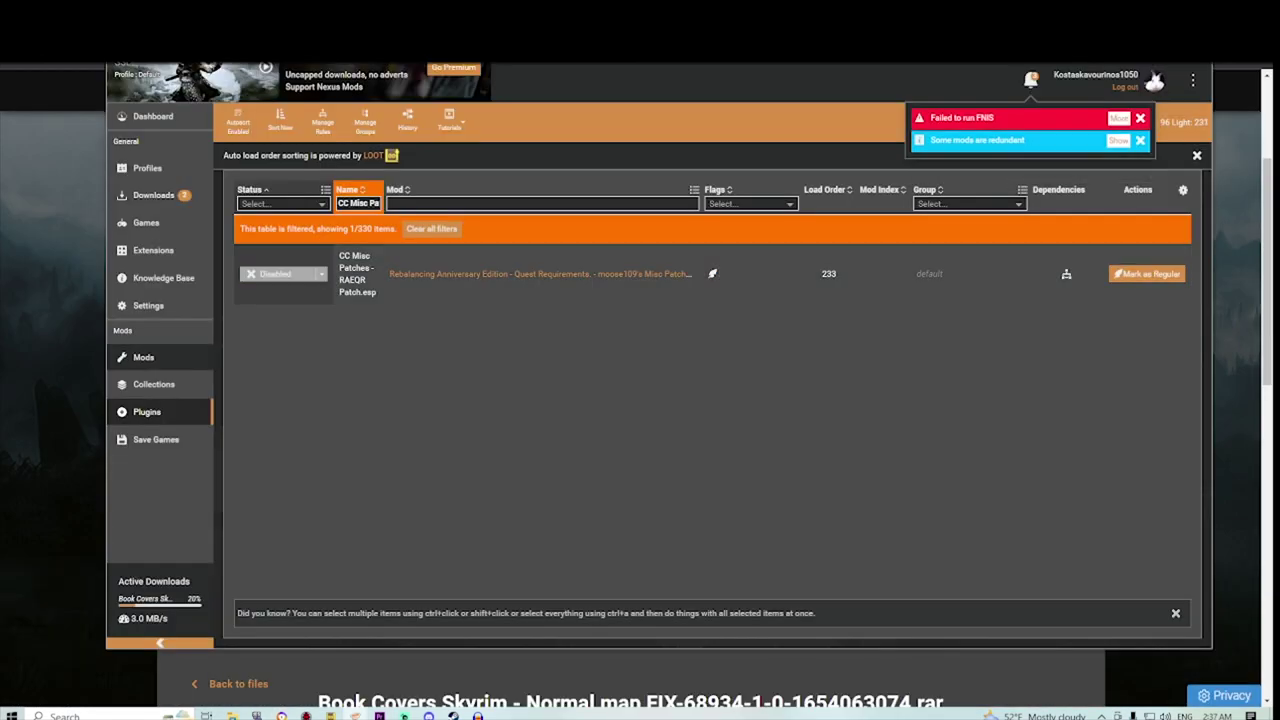
Step: In Vortex's Book Covers Skyrim Updated installer, keep the saturated version and select the Cutting Room Floor - BCSU Patch
click(144, 357)
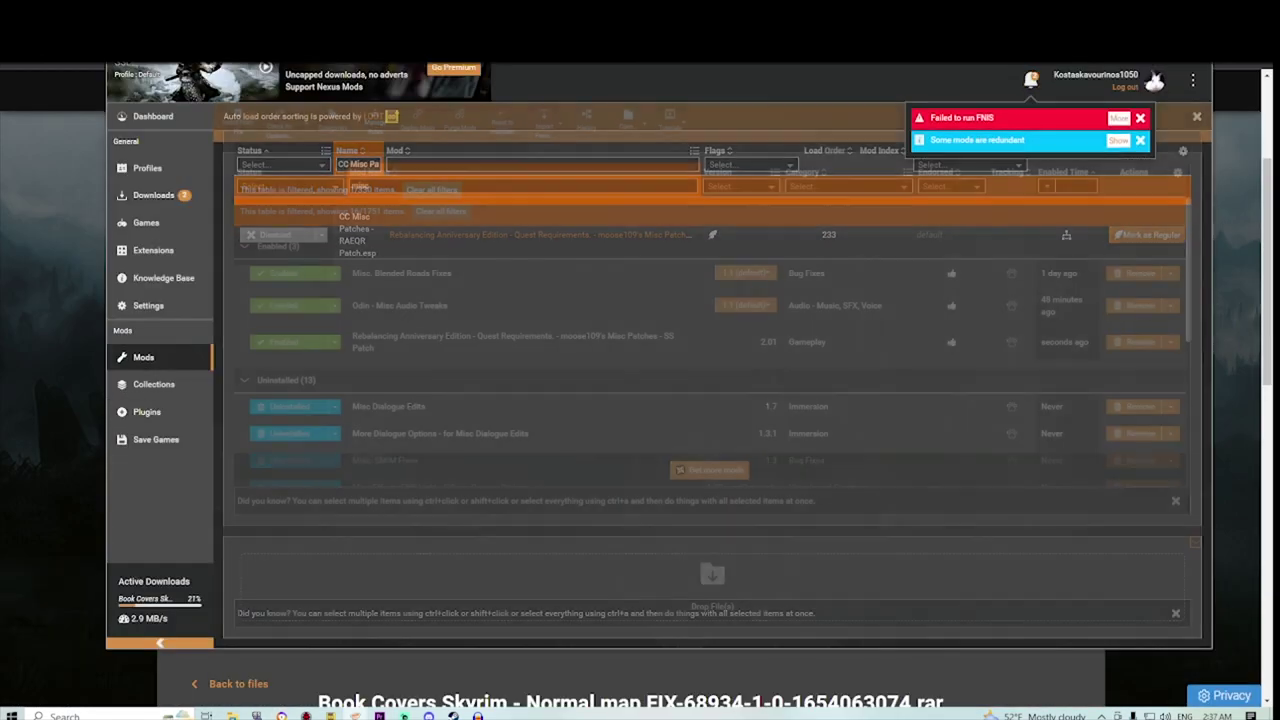
click(417, 121)
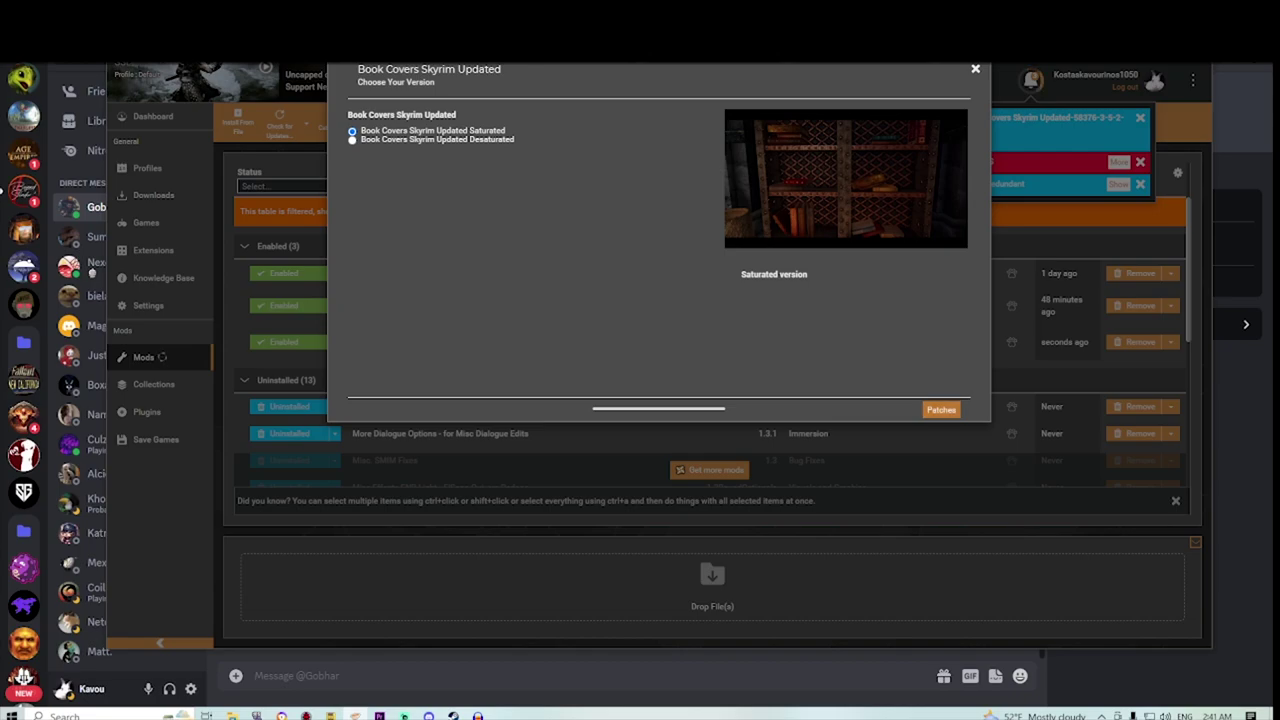
click(942, 409)
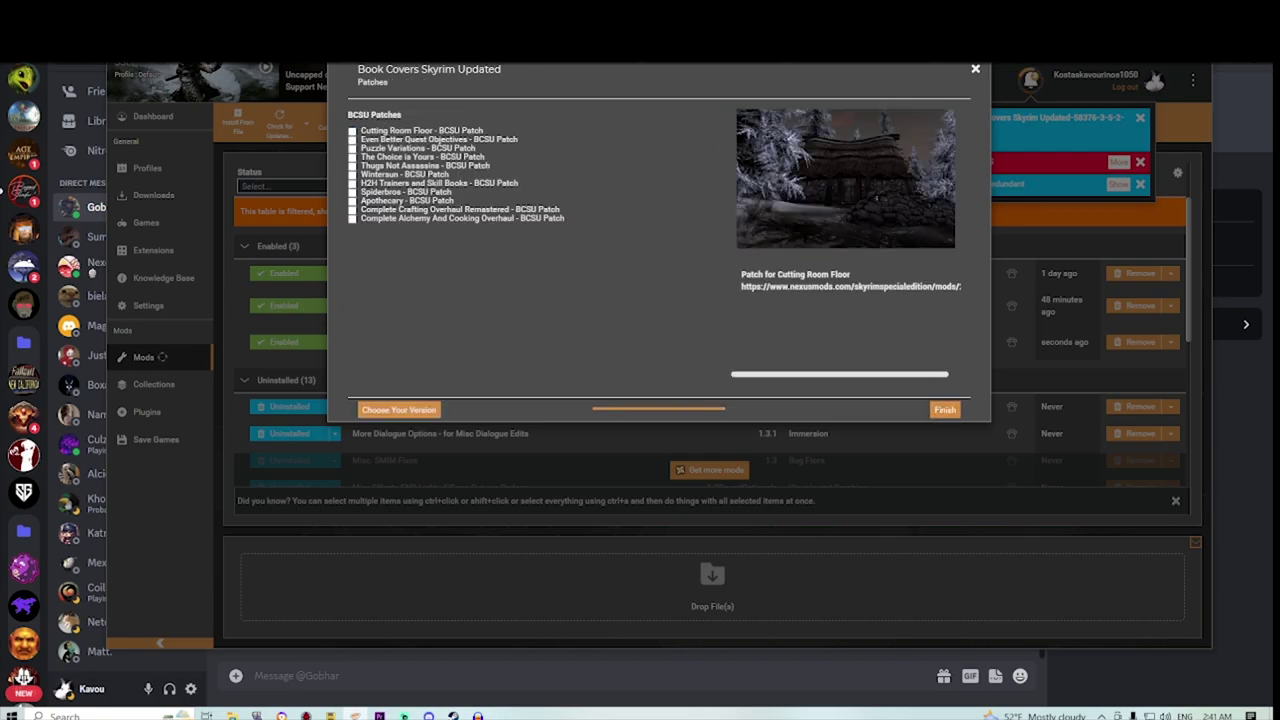
click(352, 131)
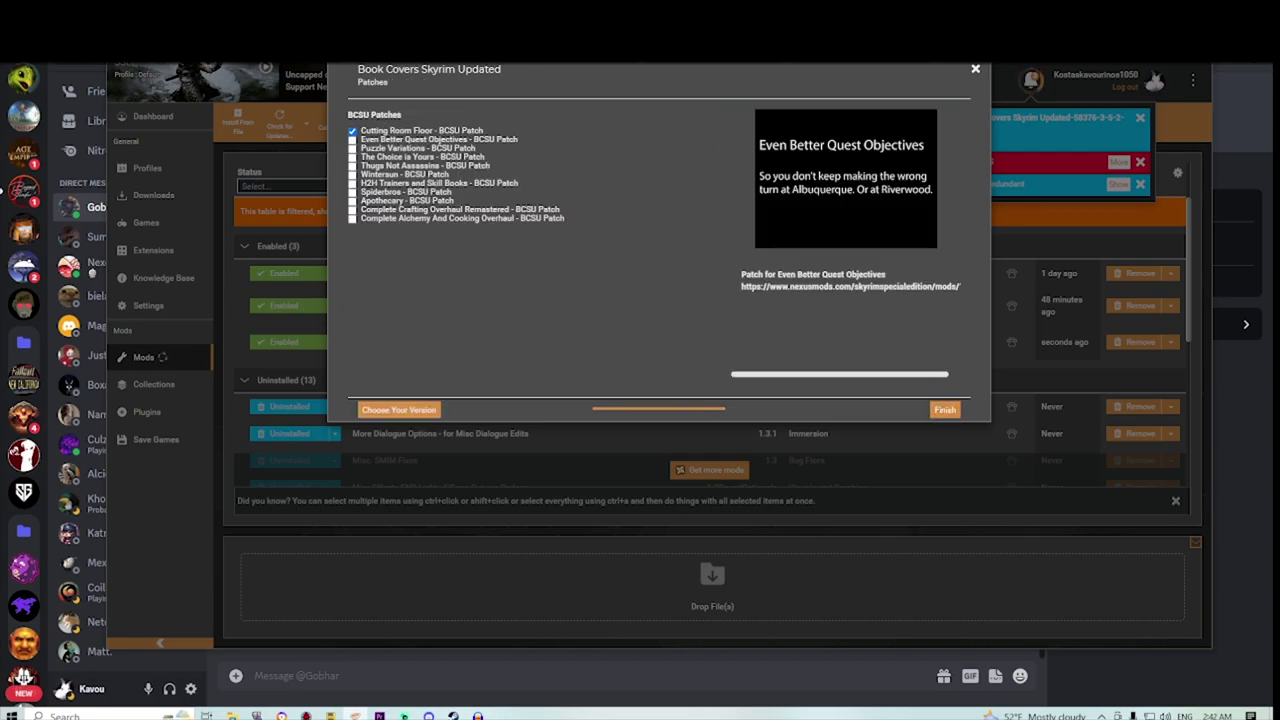
Step: Switch to Nexus Mods and start the slow mod manager downloads of Thugs Not Assassins and its Book Covers Skyrim Patch
mouse_move(281, 716)
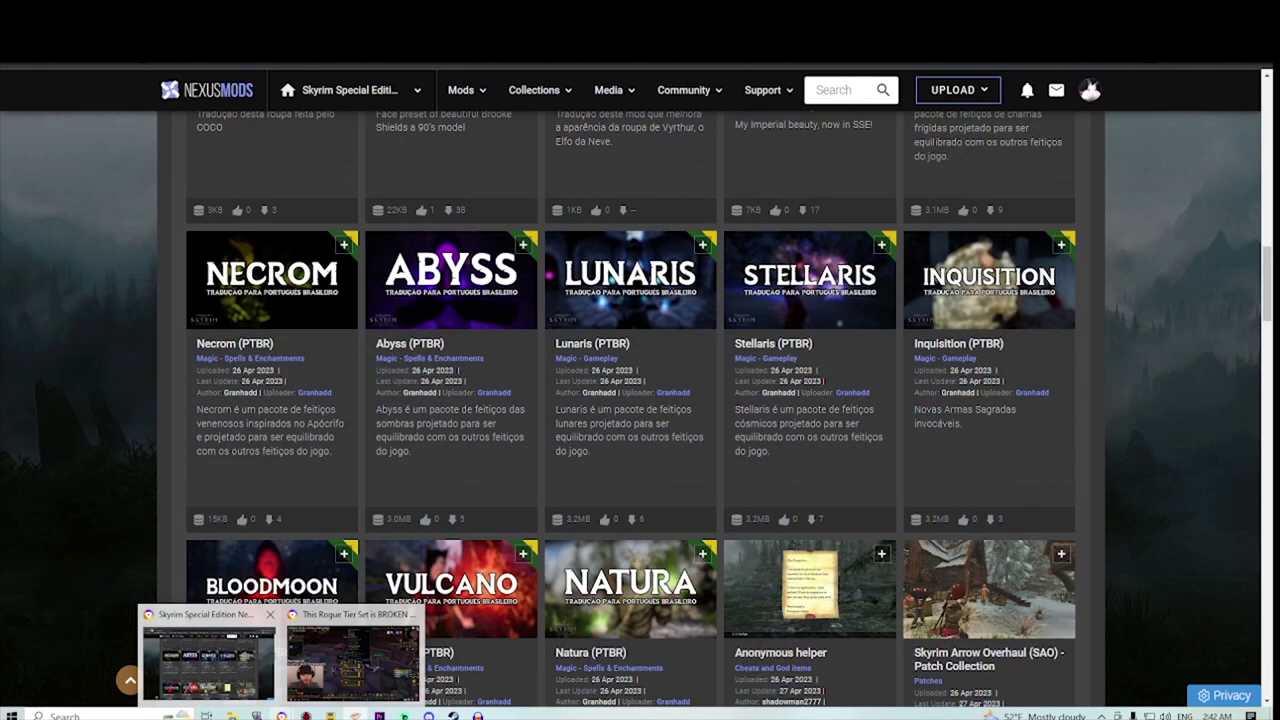
click(207, 655)
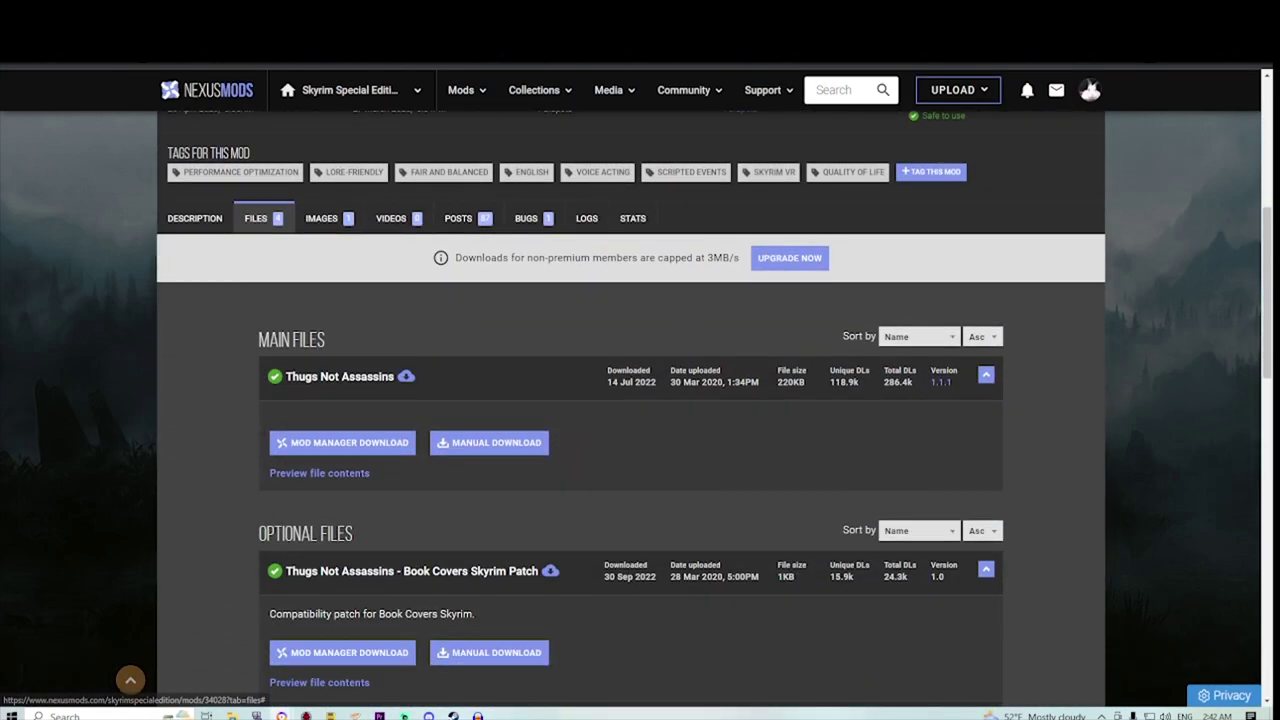
scroll(343, 310, down, 2)
click(343, 308)
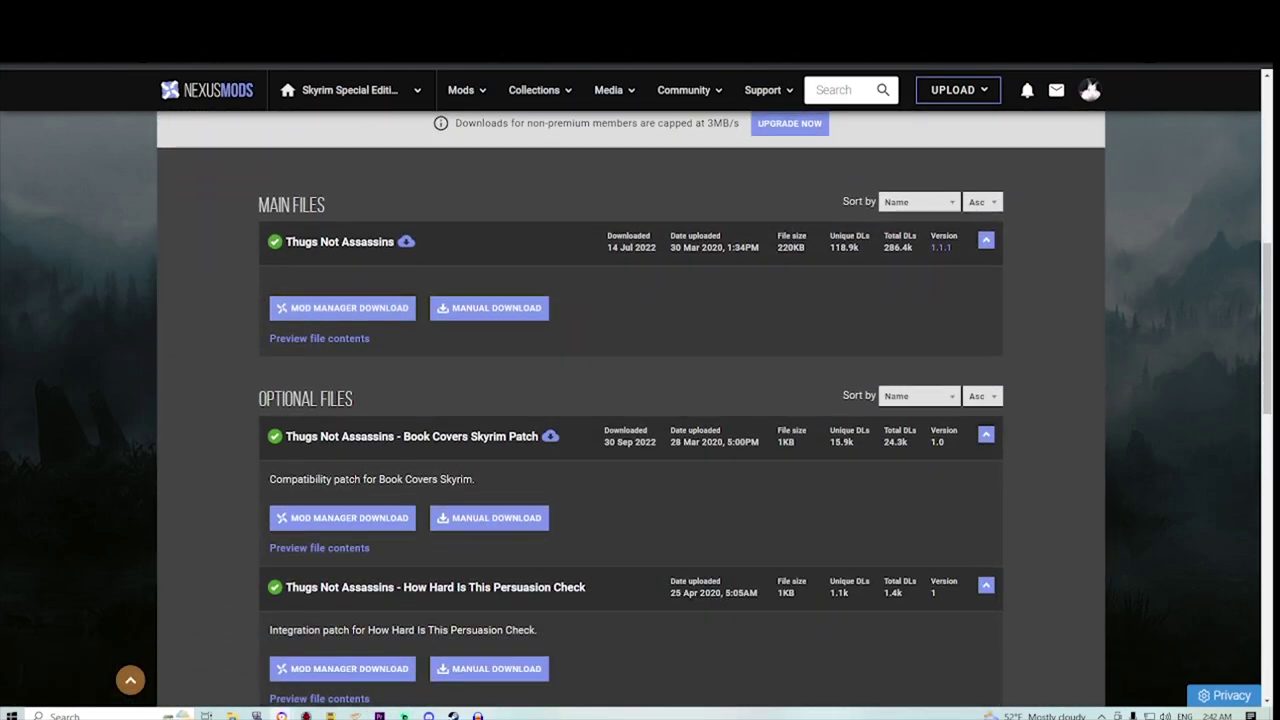
scroll(686, 491, down, 9)
click(686, 491)
scroll(515, 515, up, 4)
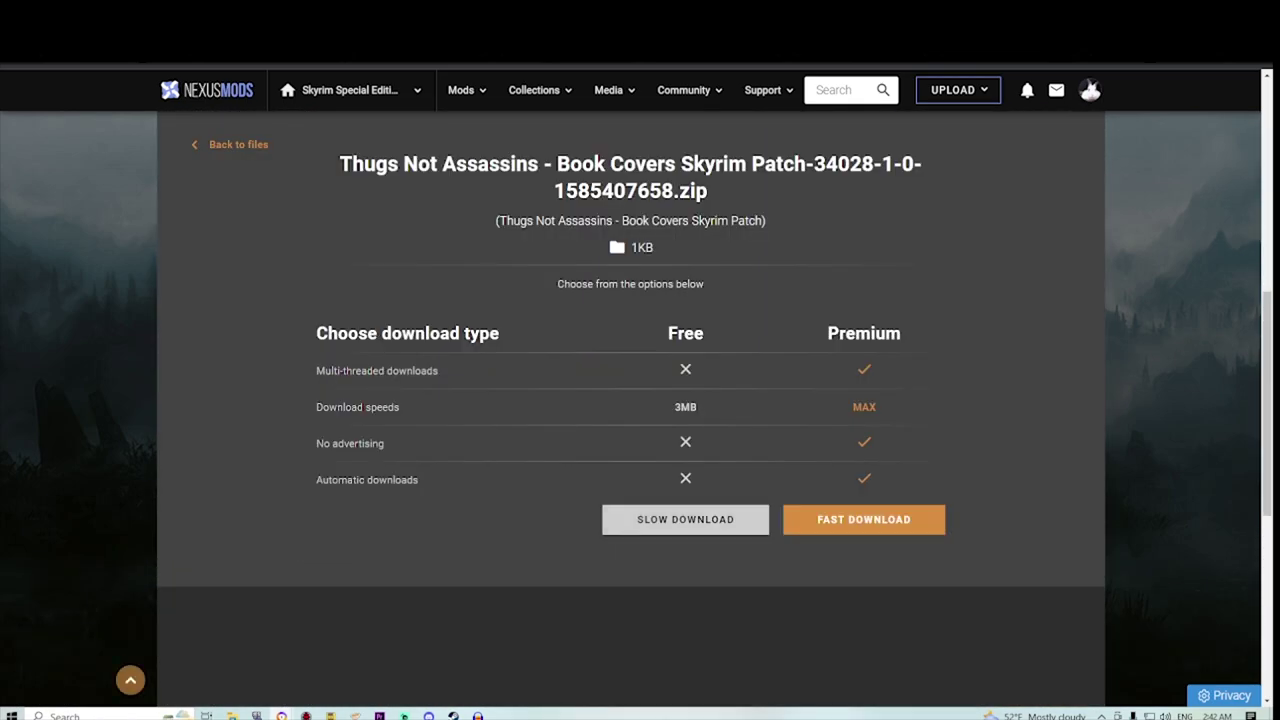
click(686, 519)
scroll(686, 519, up, 4)
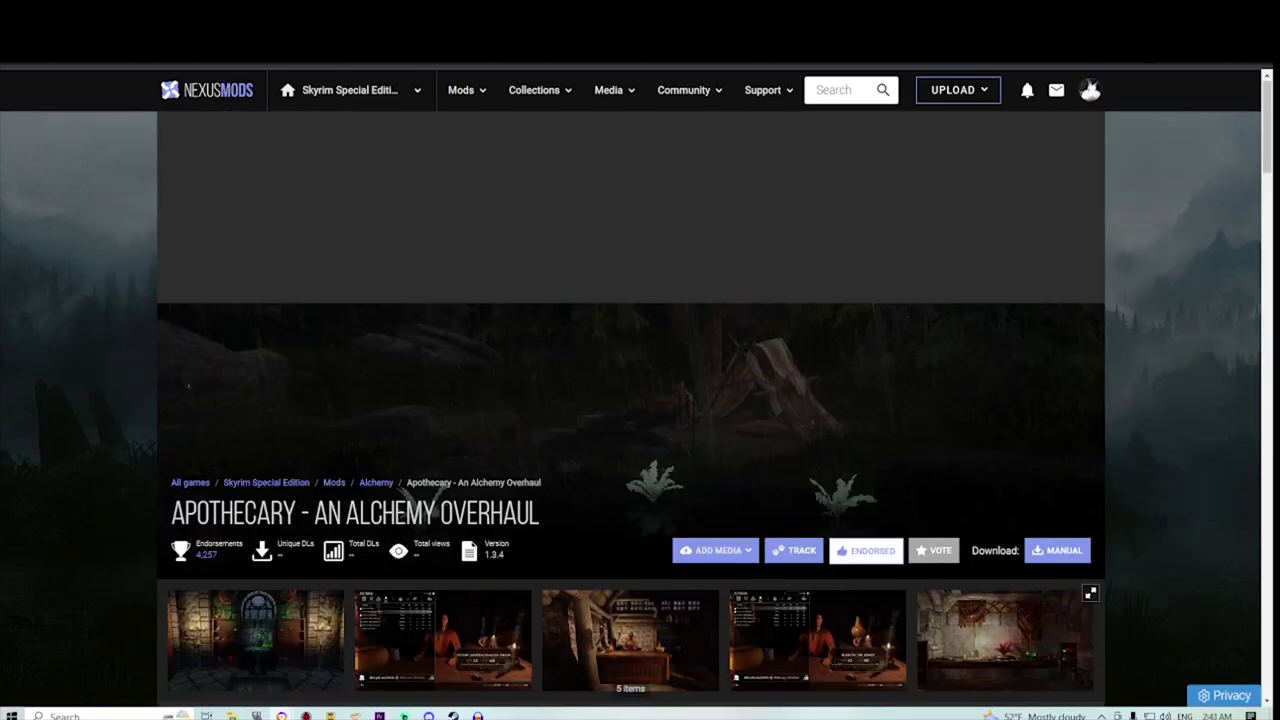
Step: Open the files of Apothecary - An Alchemy Overhaul and expand the Saints and Seducers Patch
scroll(630, 400, down, 3)
scroll(630, 400, down, 1)
click(264, 443)
scroll(325, 440, down, 4)
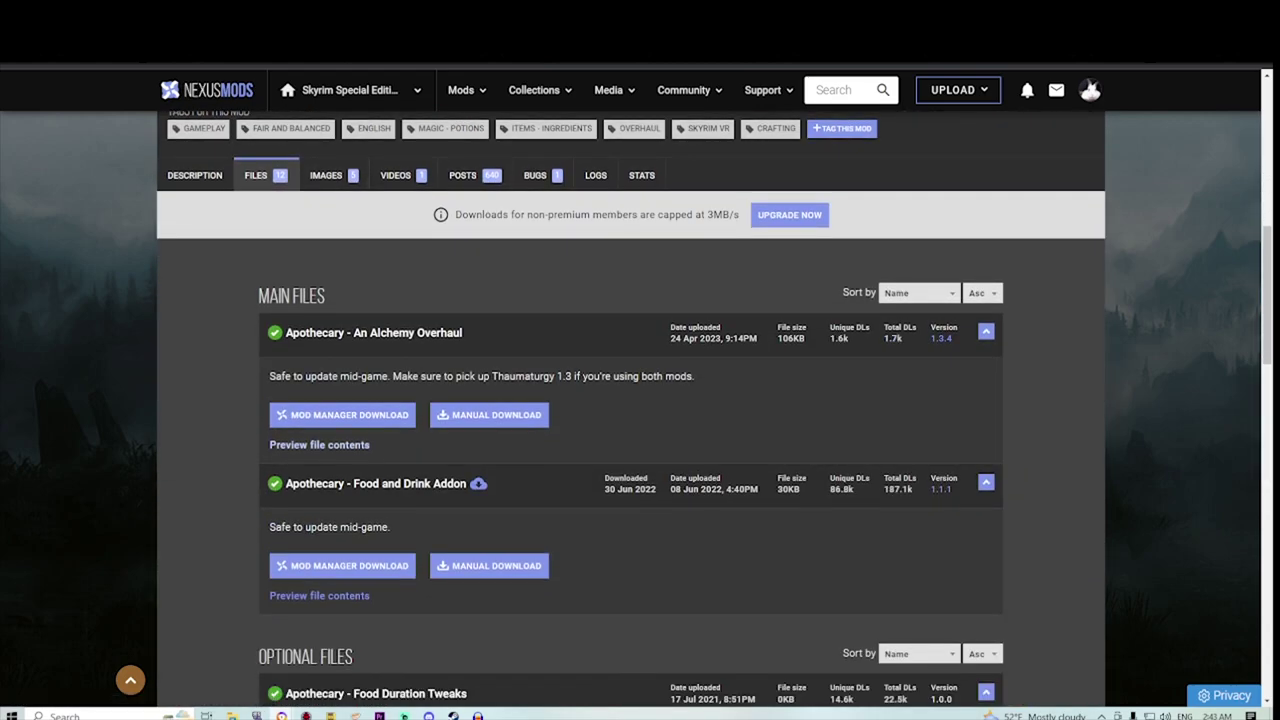
scroll(342, 430, down, 10)
click(390, 414)
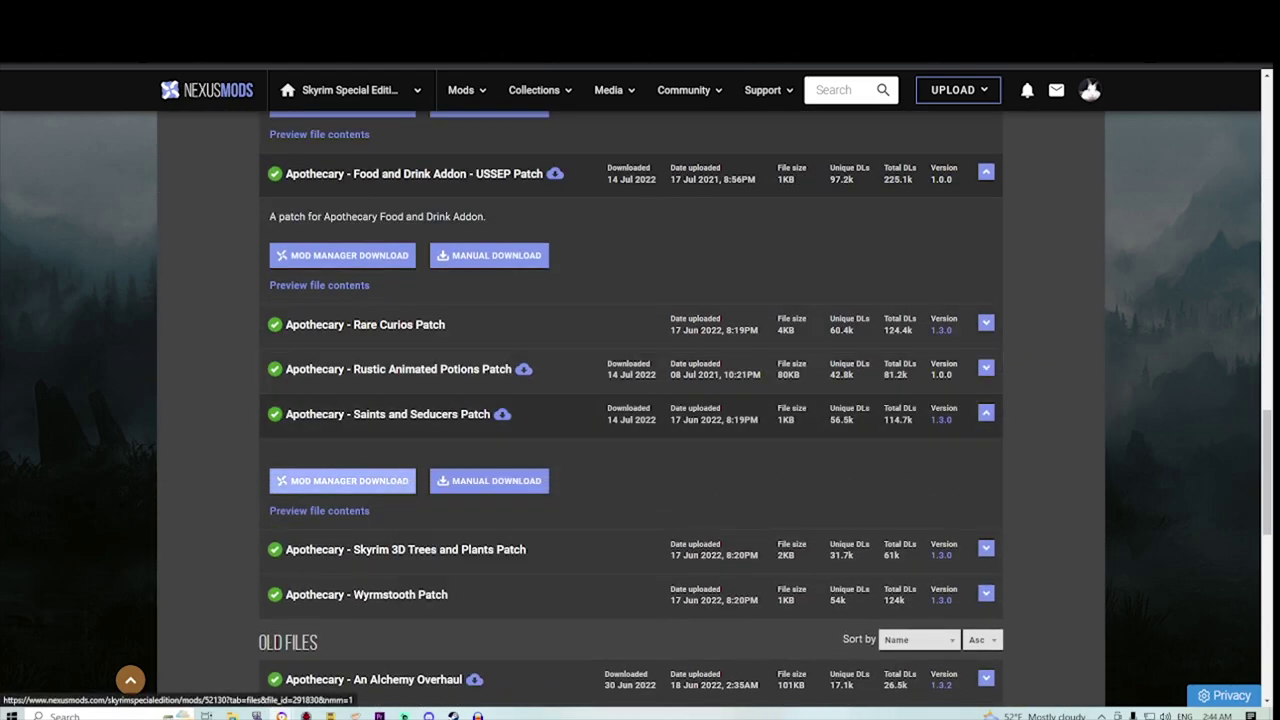
Step: Start the slow downloads of the Apothecary Food and Drink Addon Survival Mode and USSEP patches and the Saints and Seducers Patch
scroll(630, 400, down, 3)
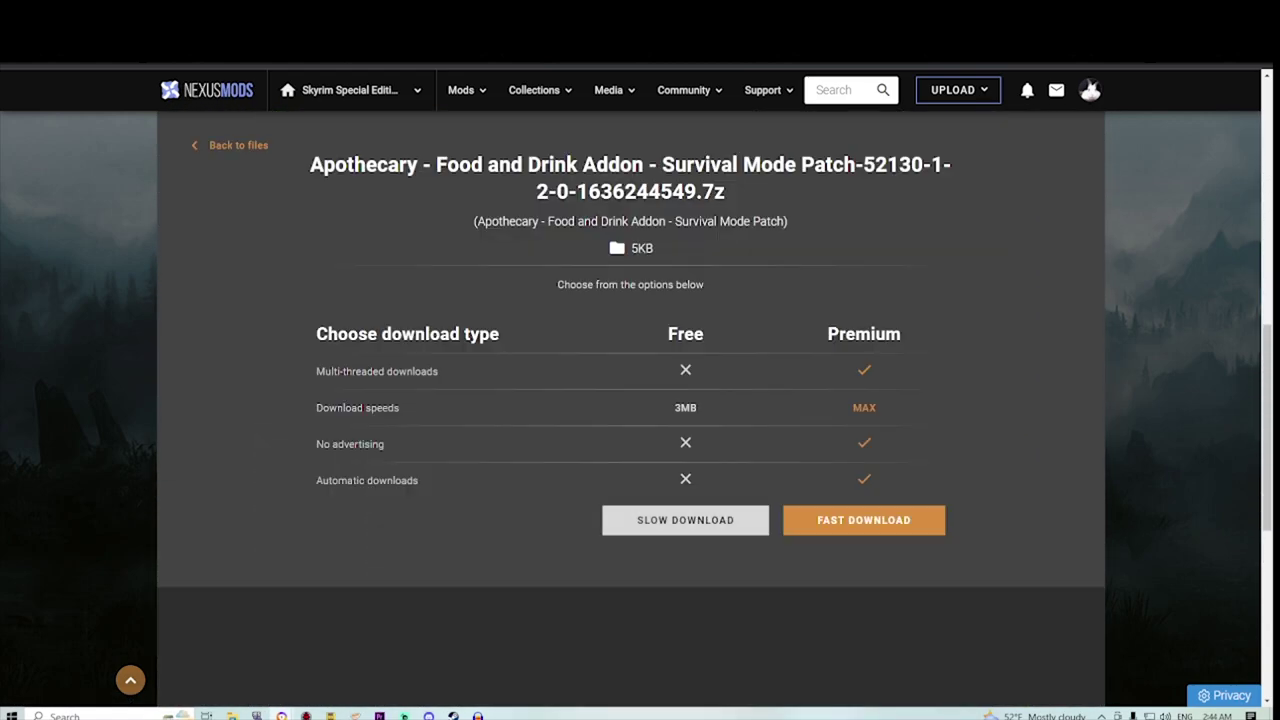
click(686, 520)
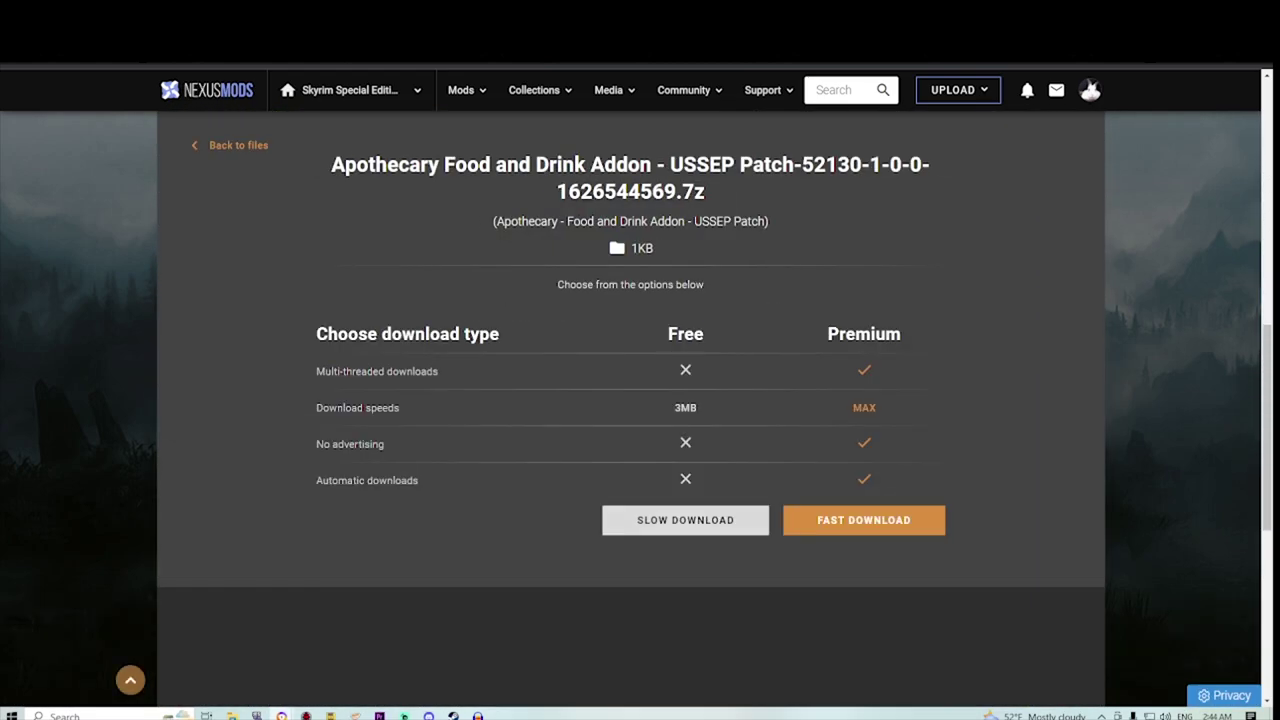
click(686, 520)
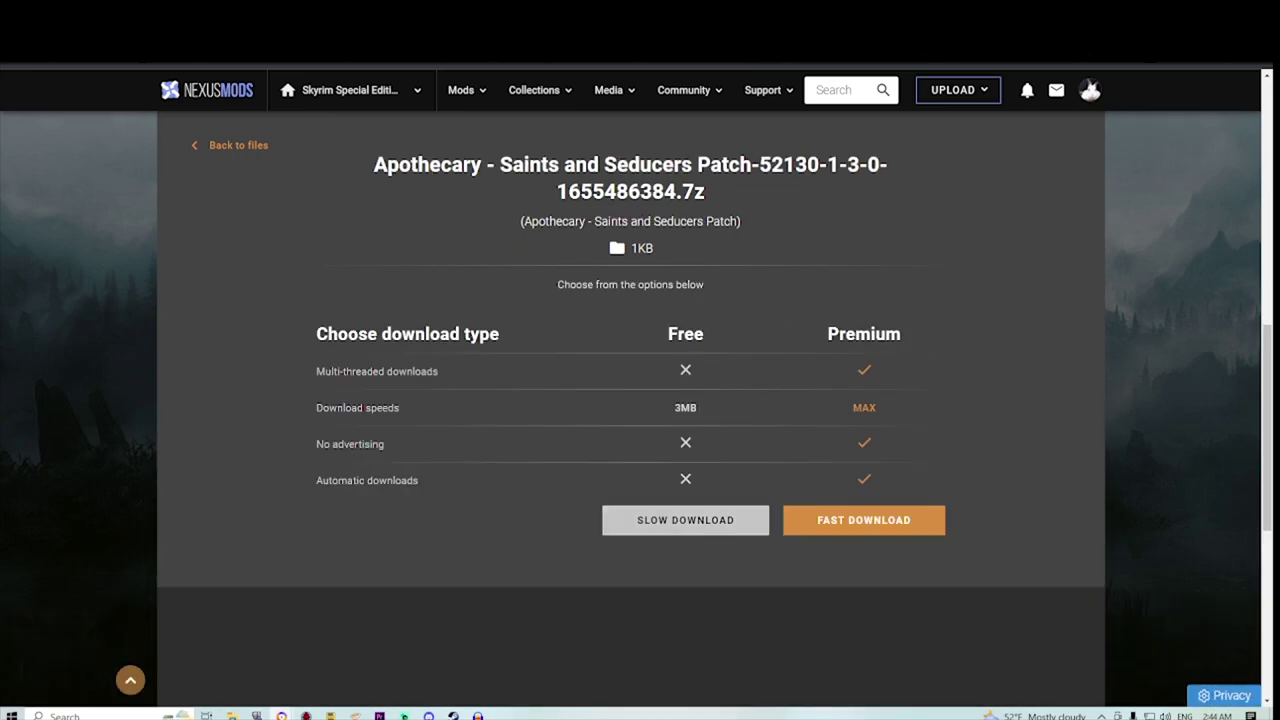
click(686, 520)
scroll(630, 400, up, 3)
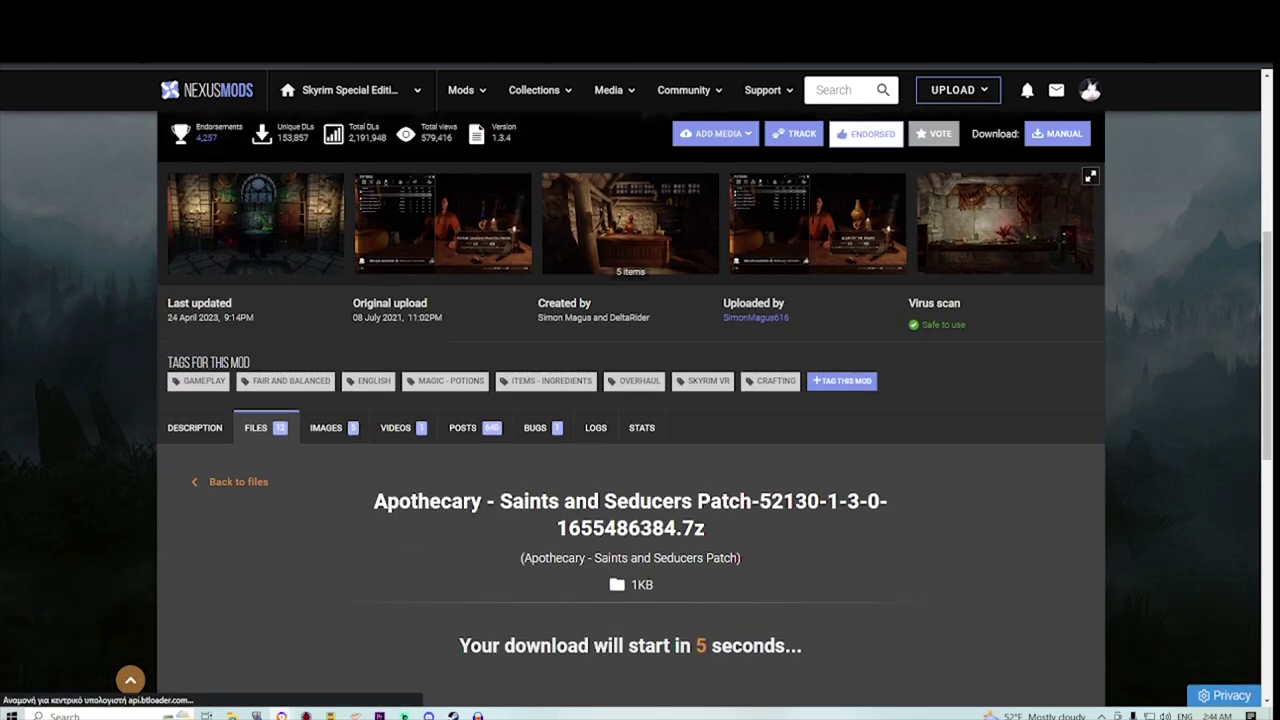
scroll(630, 400, up, 3)
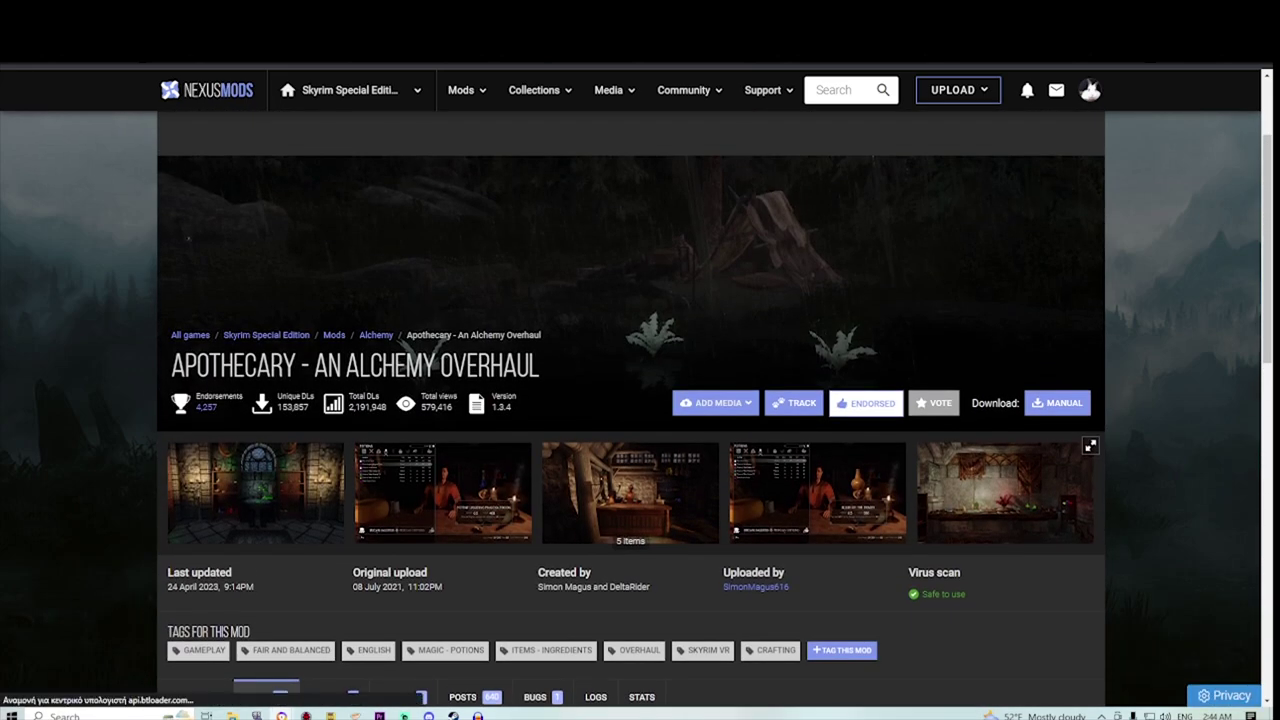
Step: Select the Book Covers Skyrim book patch in Vortex's Even Better Quest Objectives SE installer
key(alt+Tab)
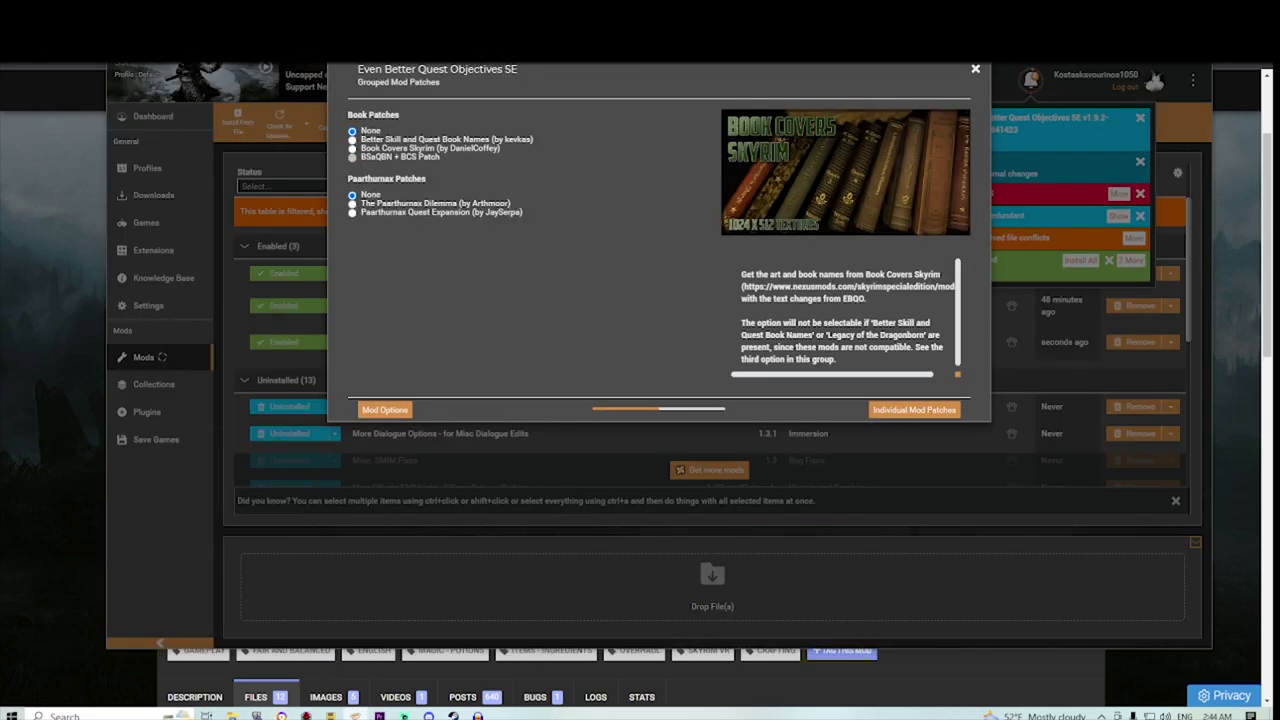
click(378, 148)
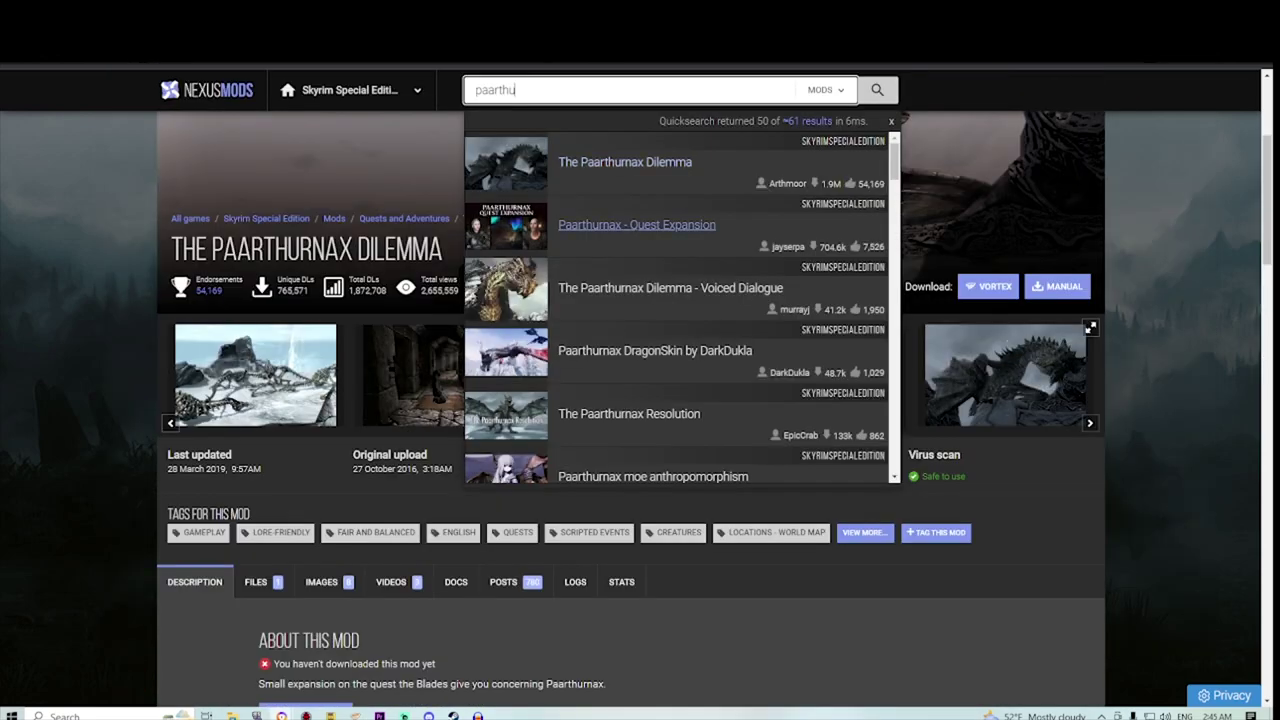
Step: Open Paarthurnax - Quest Expansion from the Nexus Mods search results and start the slow mod manager download of its file
click(636, 224)
scroll(257, 400, down, 3)
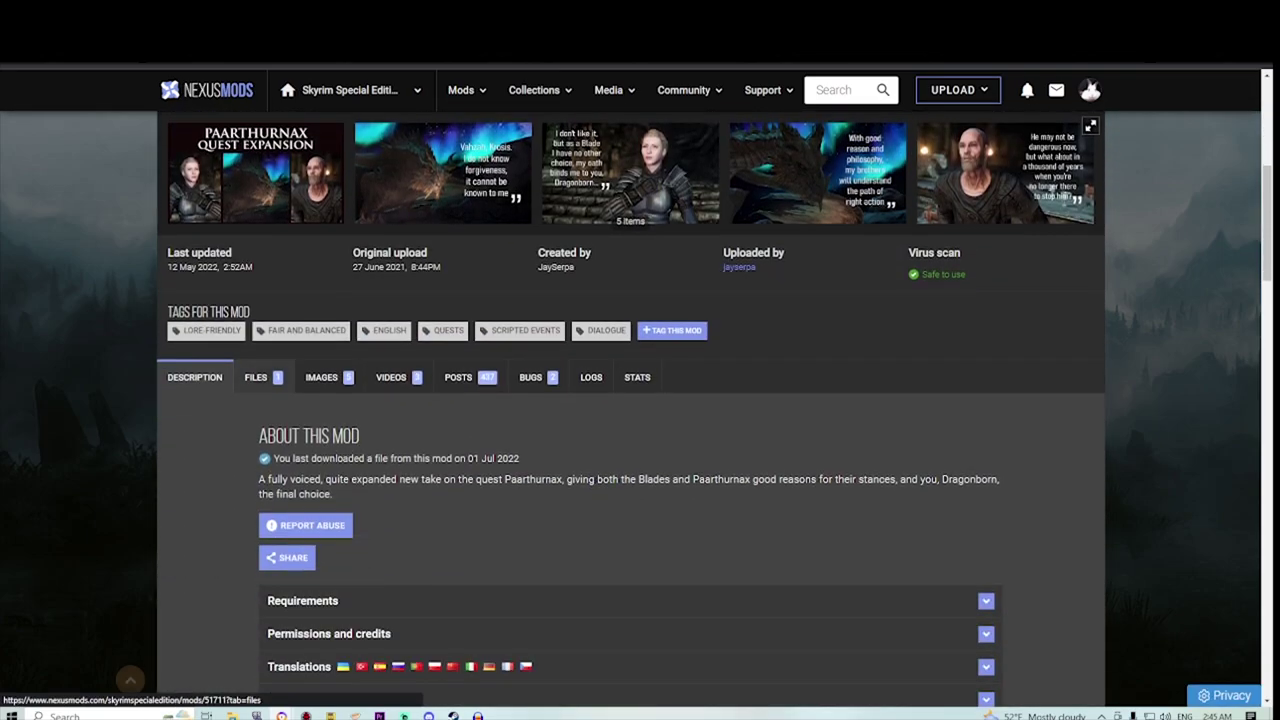
click(257, 374)
scroll(340, 430, down, 3)
click(342, 430)
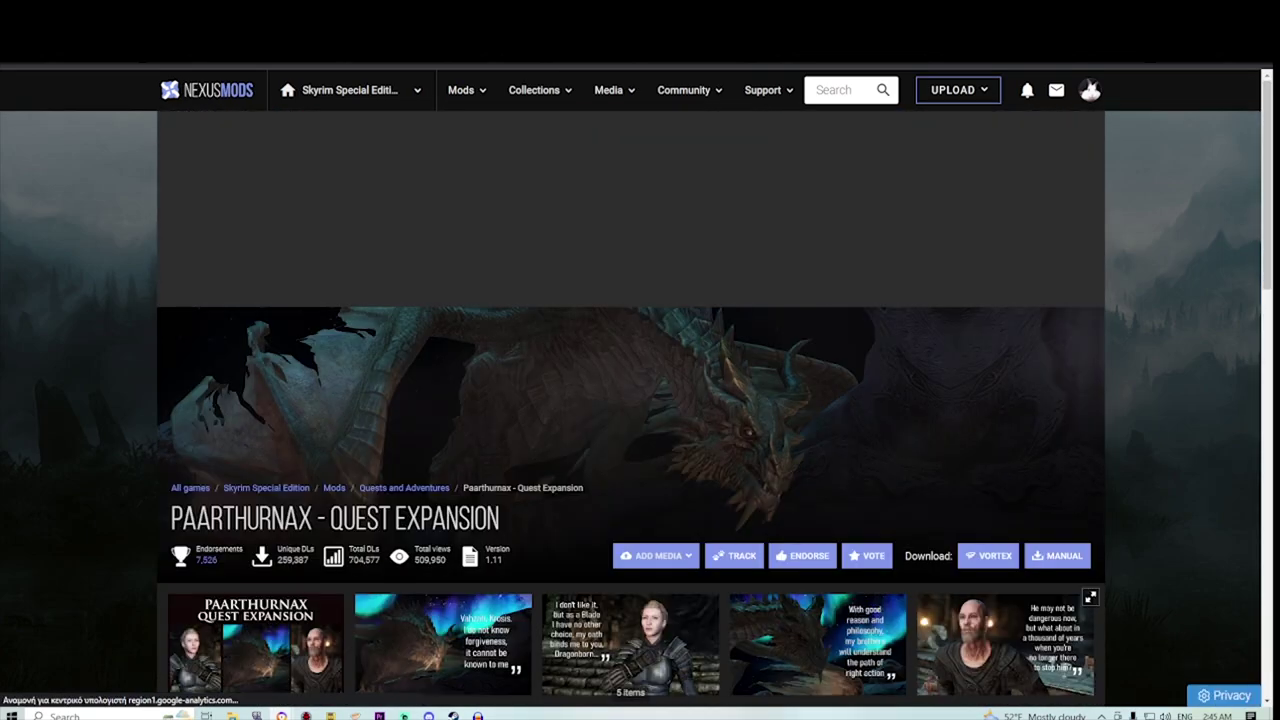
scroll(342, 430, down, 8)
click(686, 493)
scroll(686, 493, up, 6)
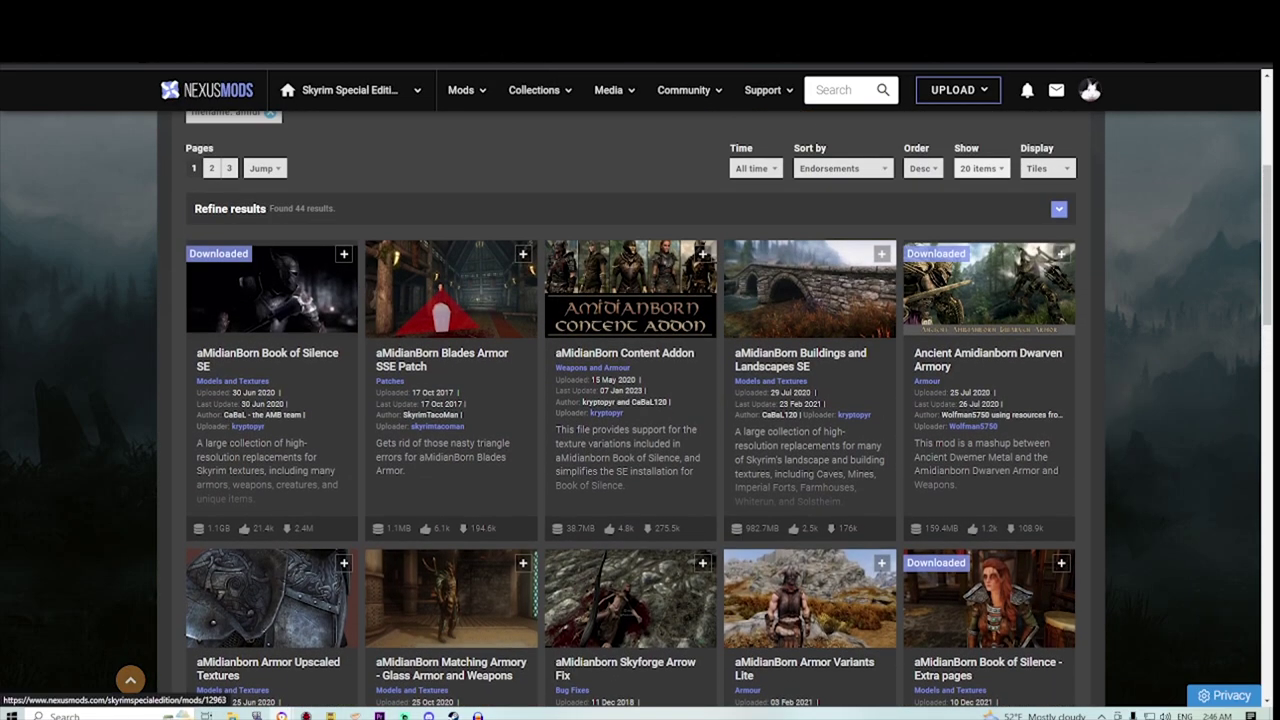
Step: Open aMidianBorn Book of Silence SE and start the slow download of aMidianBorn Book of Silence - Extra Pages
click(267, 359)
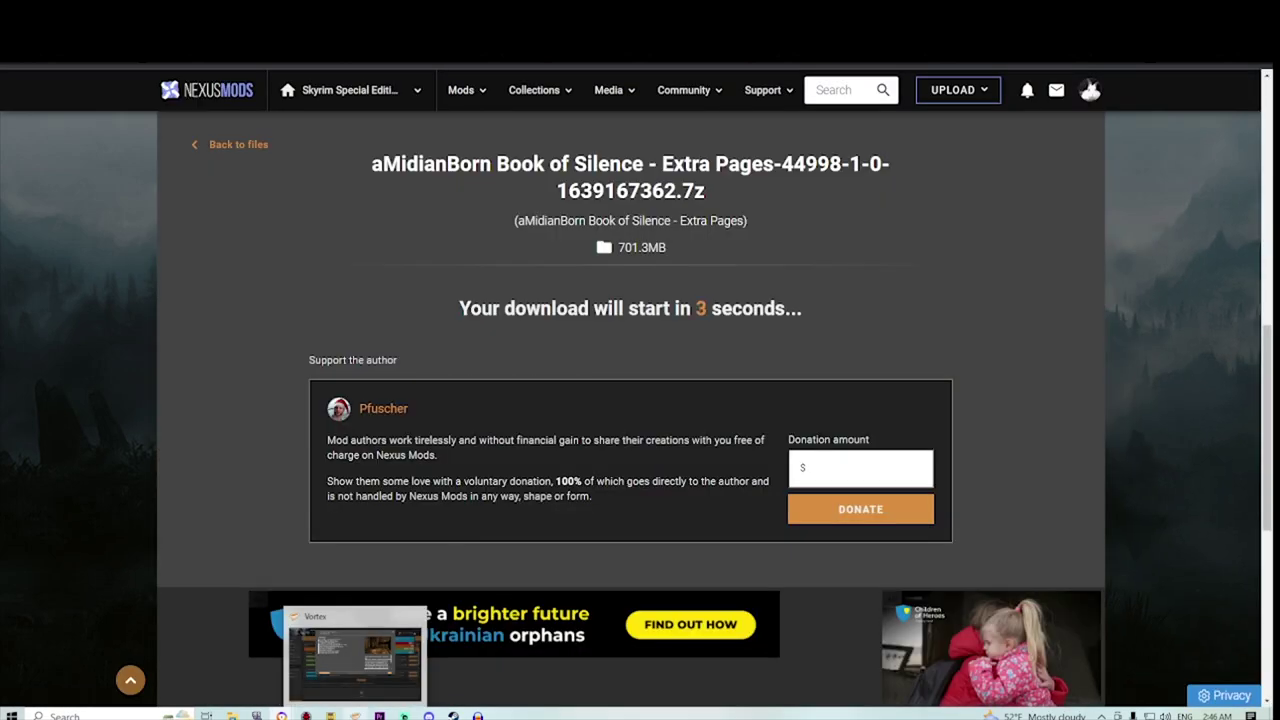
scroll(640, 400, up, 5)
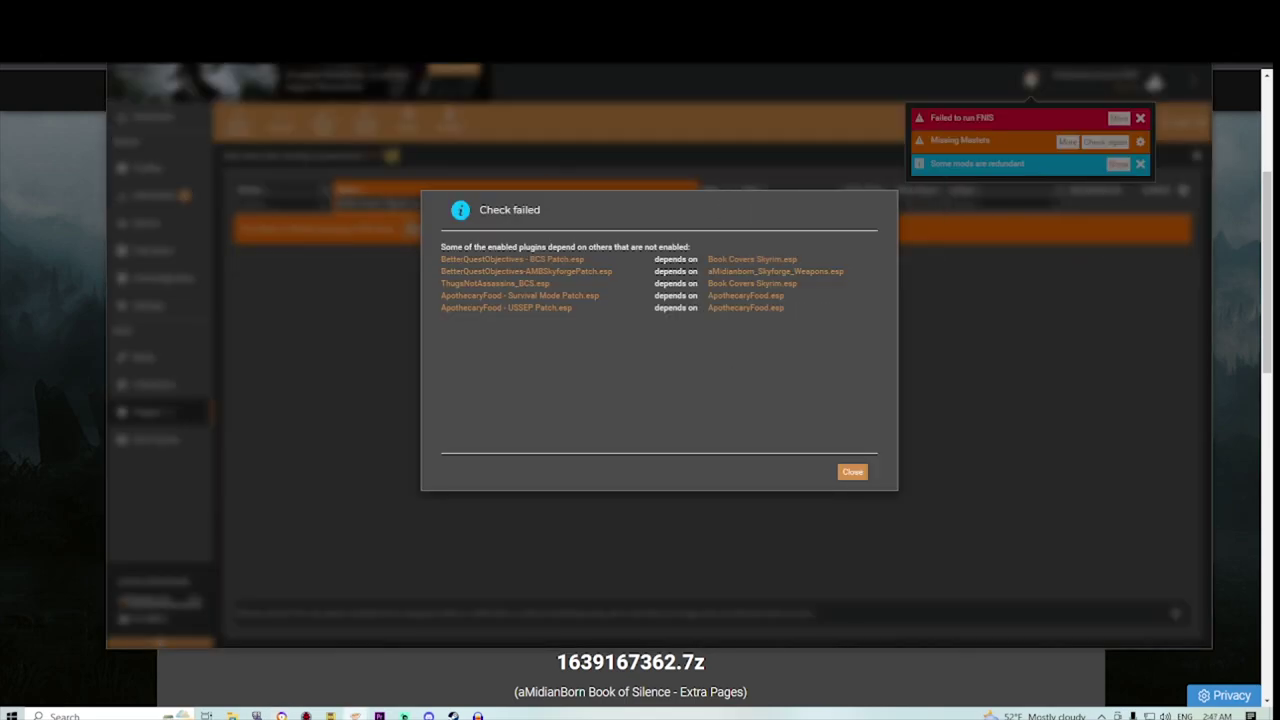
Step: From Vortex's missing masters report, disable BetterQuestObjectives - BCS Patch.esp and ThugsNotAssassins_BCS.esp, and close the report
click(512, 259)
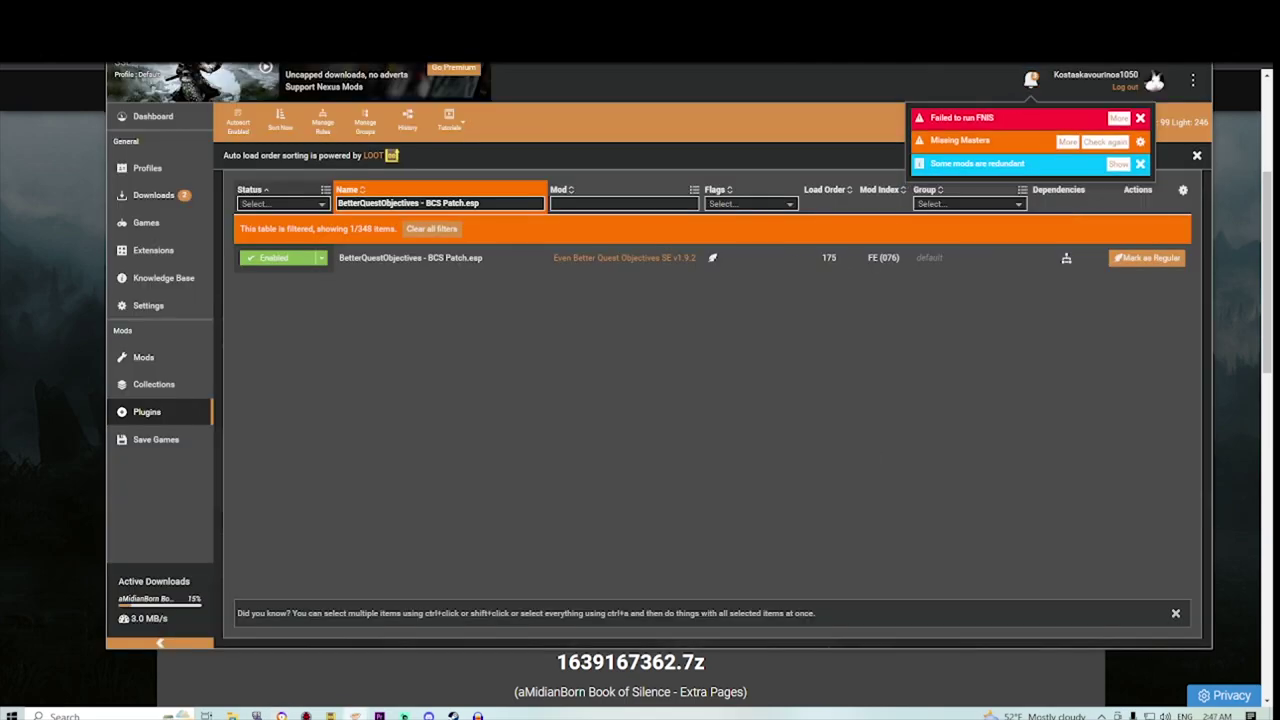
click(275, 258)
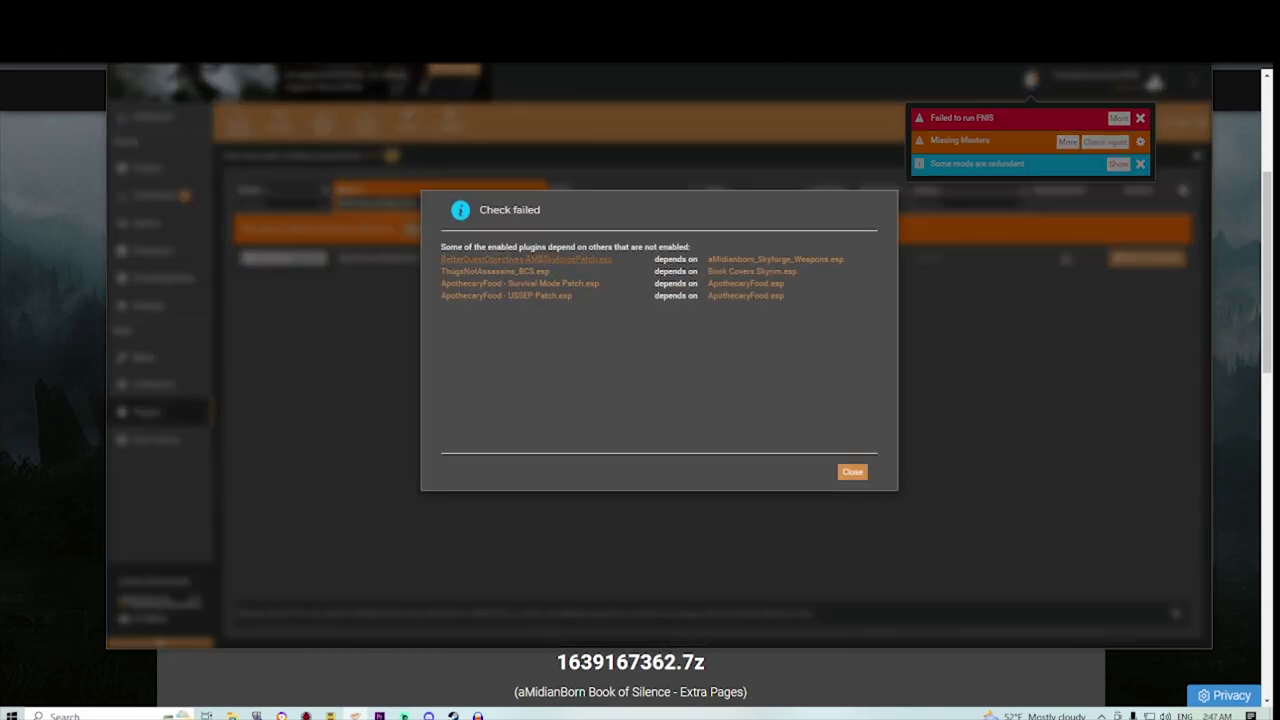
click(495, 271)
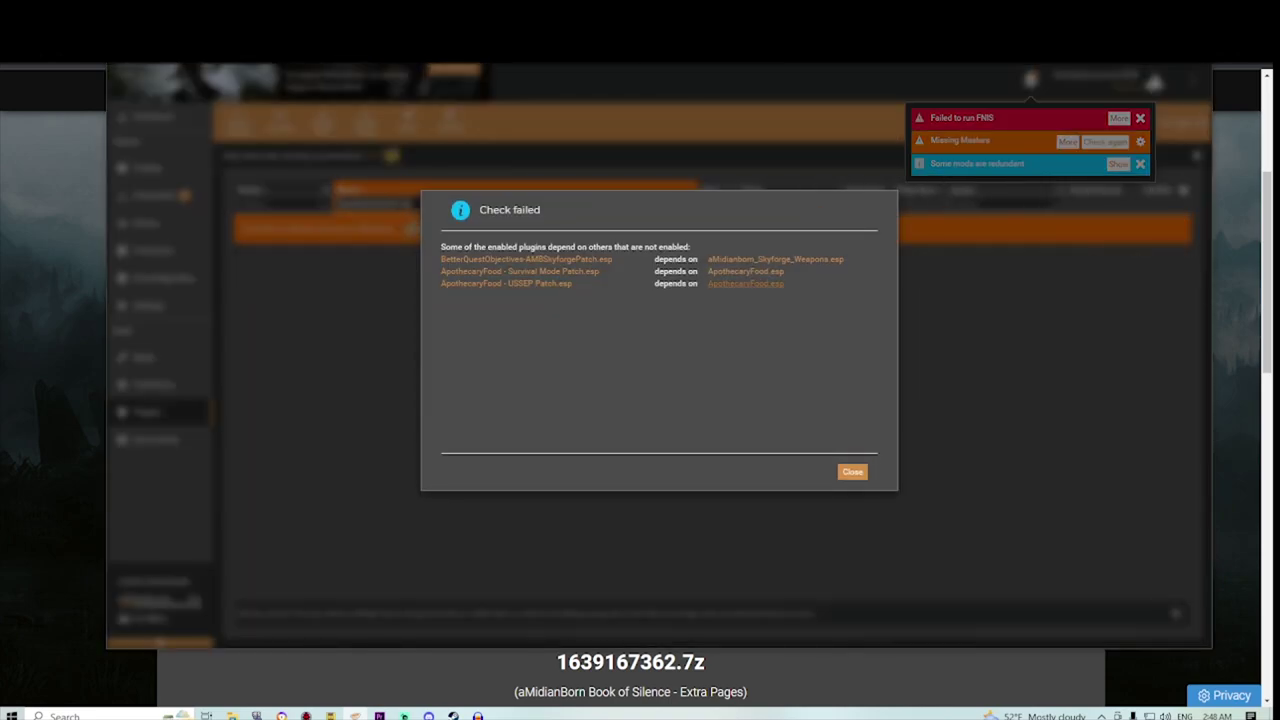
click(852, 472)
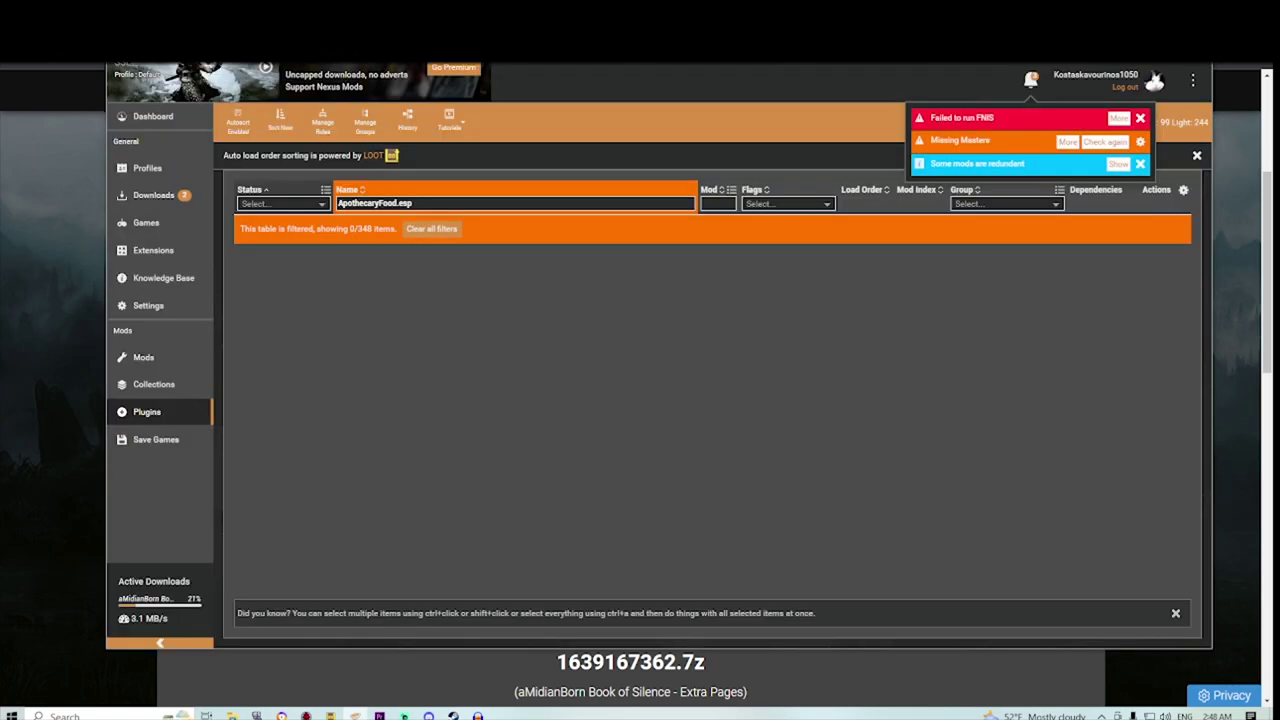
Step: Switch back to Nexus Mods and request the mod manager download of Apothecary - Food and Drink Addon
click(281, 715)
key(ctrl+Tab)
click(340, 494)
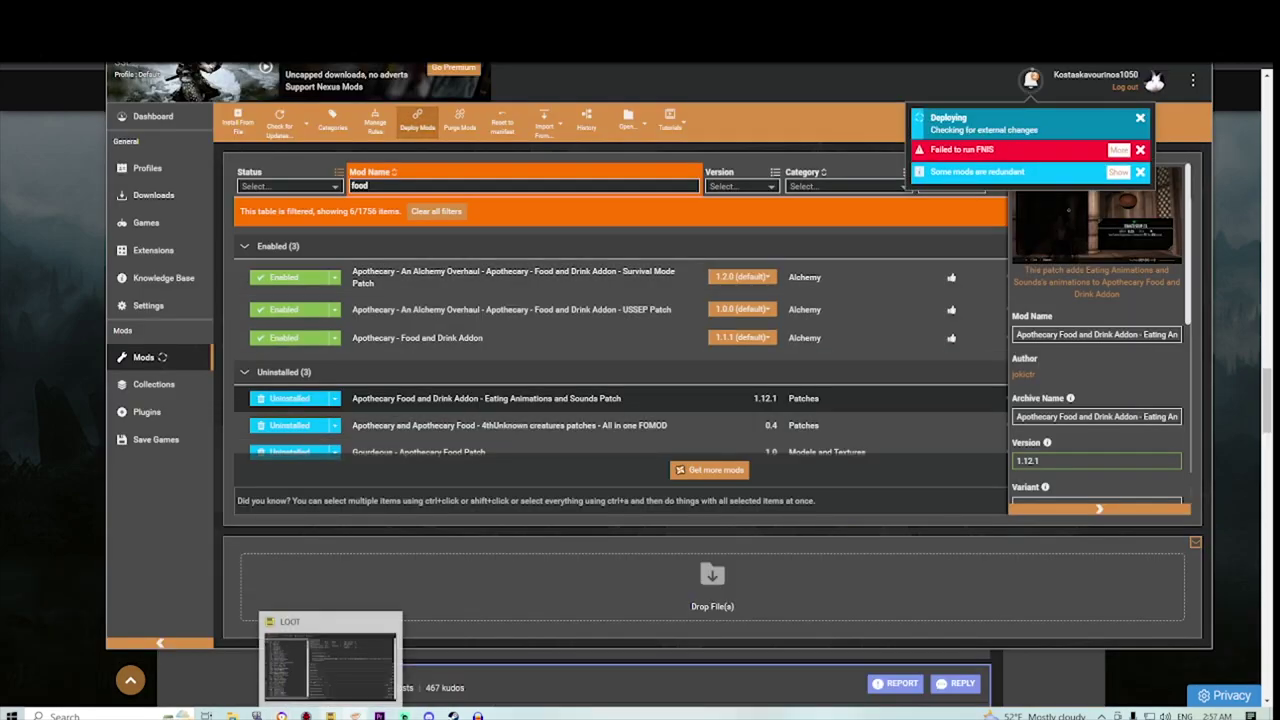
Step: Switch to LOOT, sort the plugins and review the messages on the plugin cards
click(330, 665)
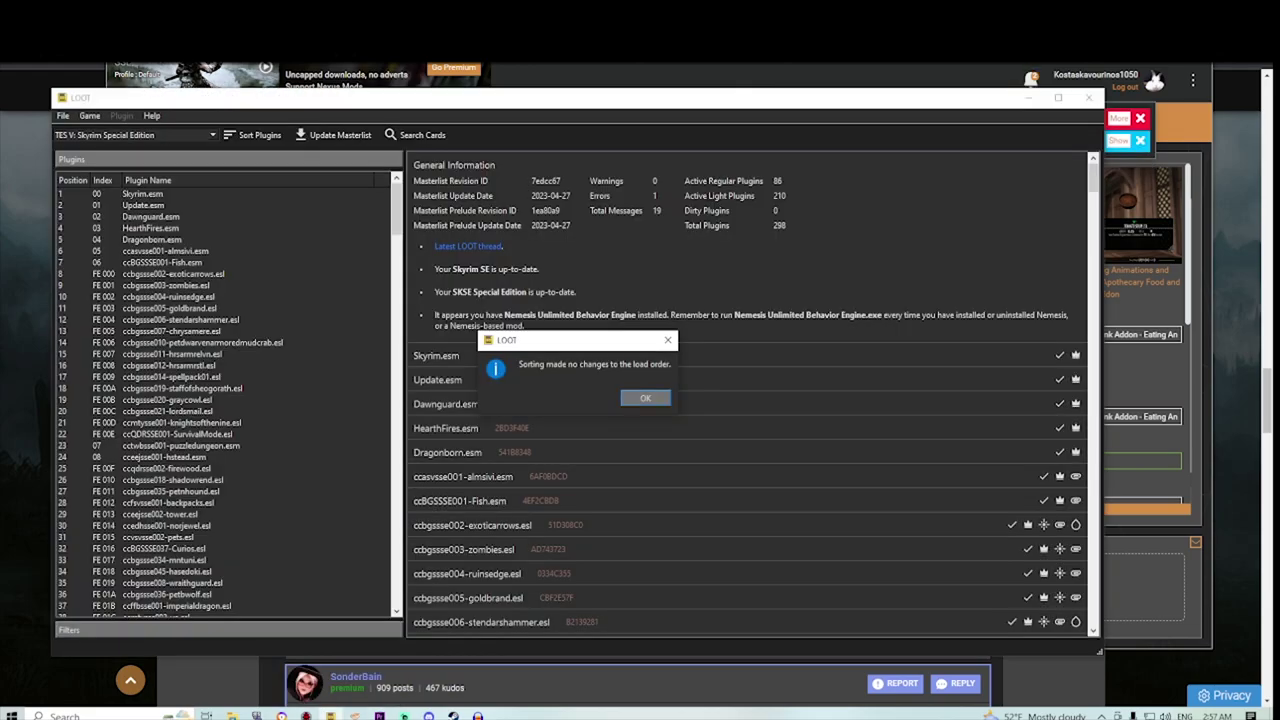
drag(1093, 176, 1093, 285)
scroll(750, 390, down, 15)
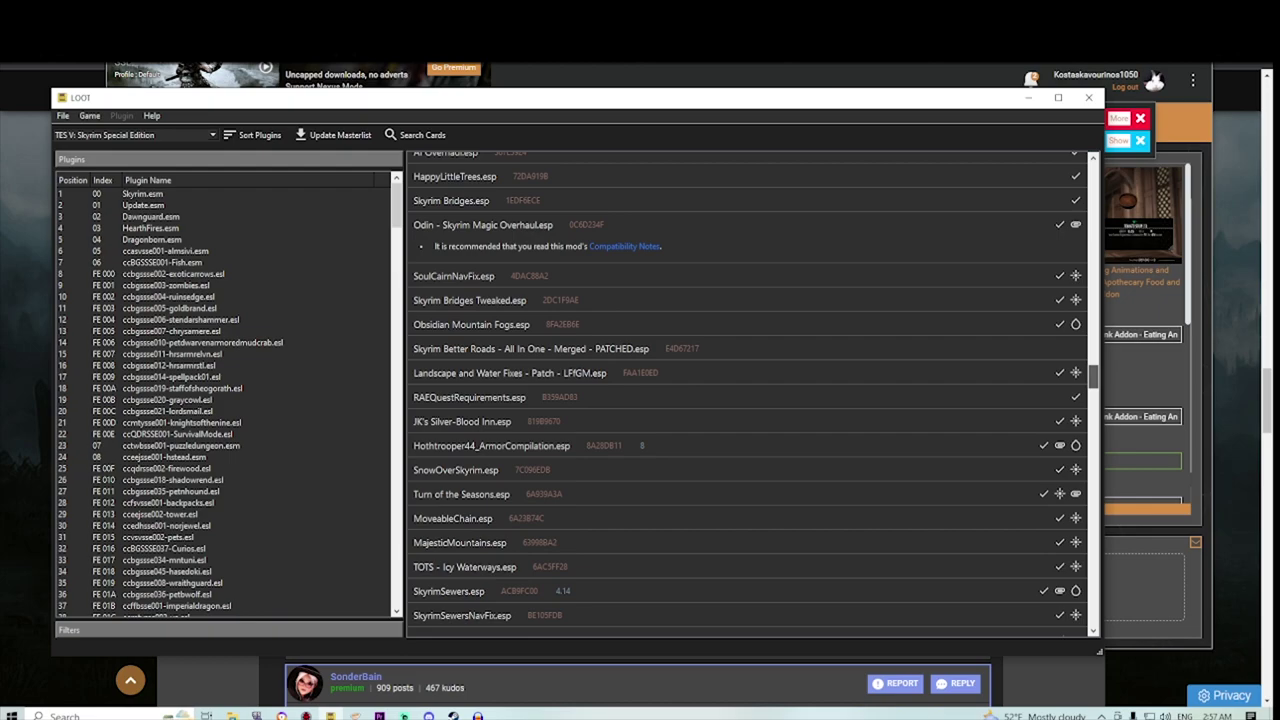
scroll(750, 390, up, 1)
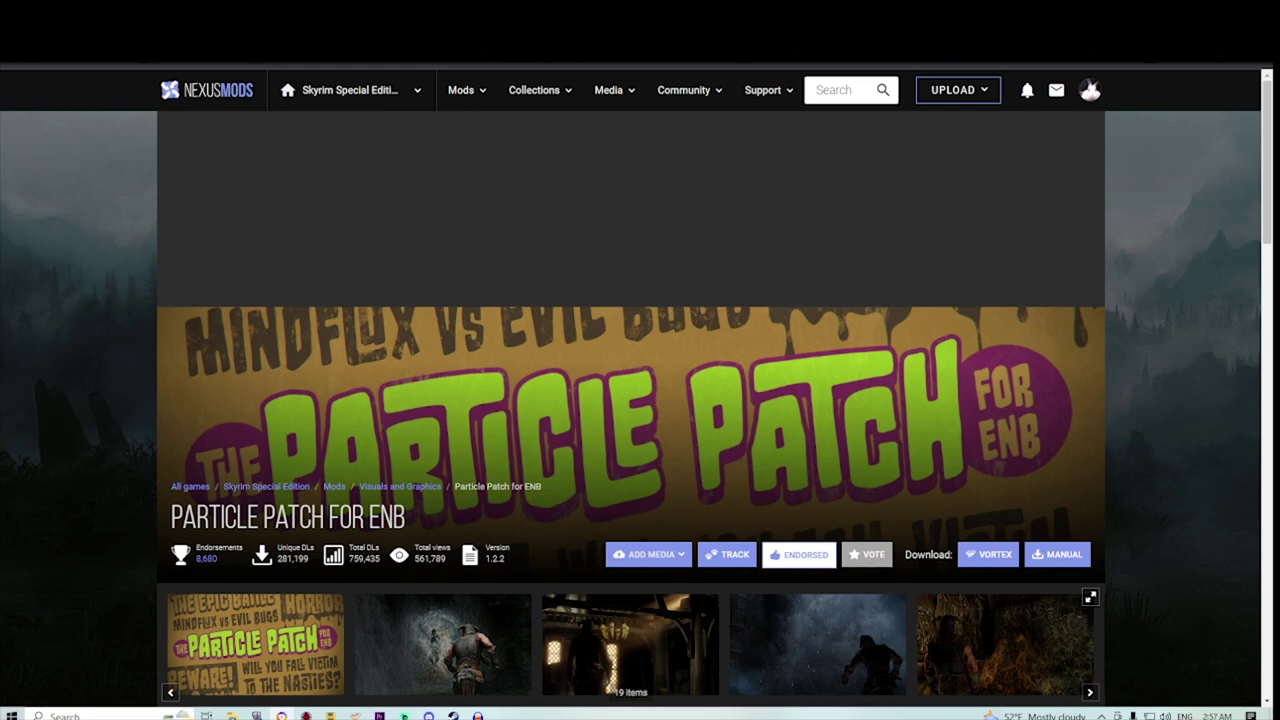
Step: Open the files of Particle Patch for ENB on Nexus Mods and start the slow download of its main file
scroll(630, 400, down, 5)
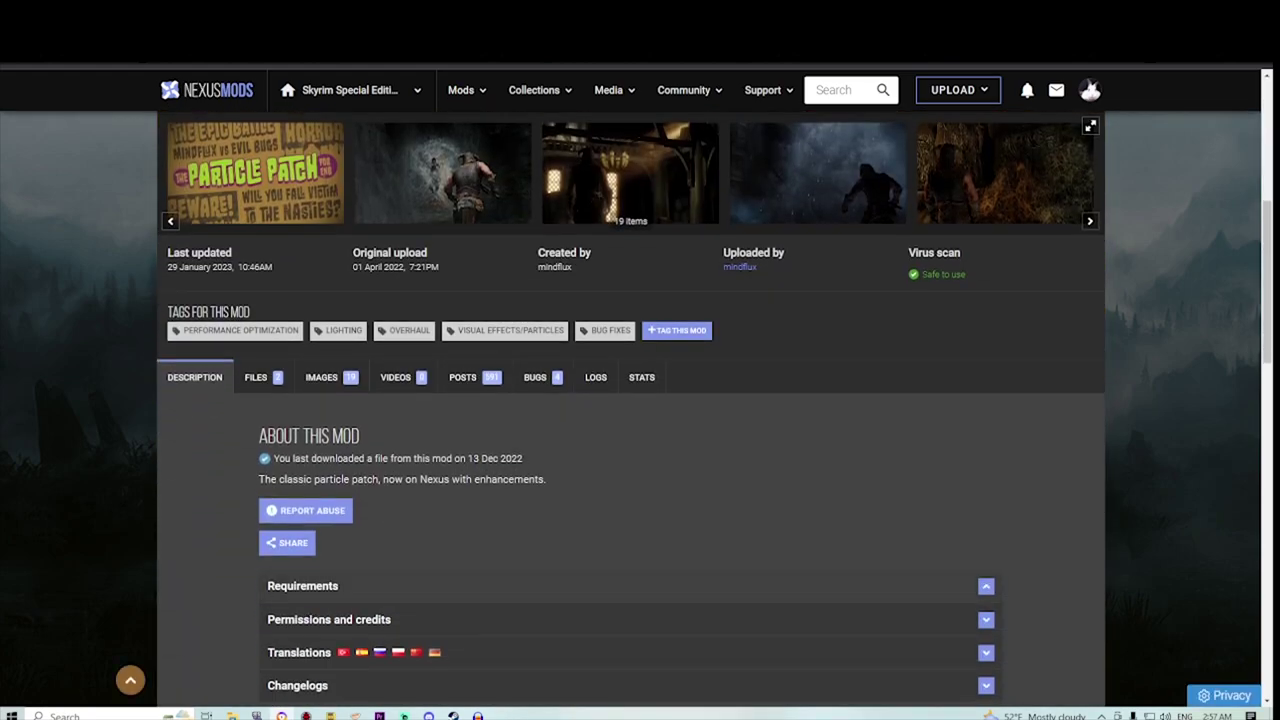
scroll(630, 400, down, 2)
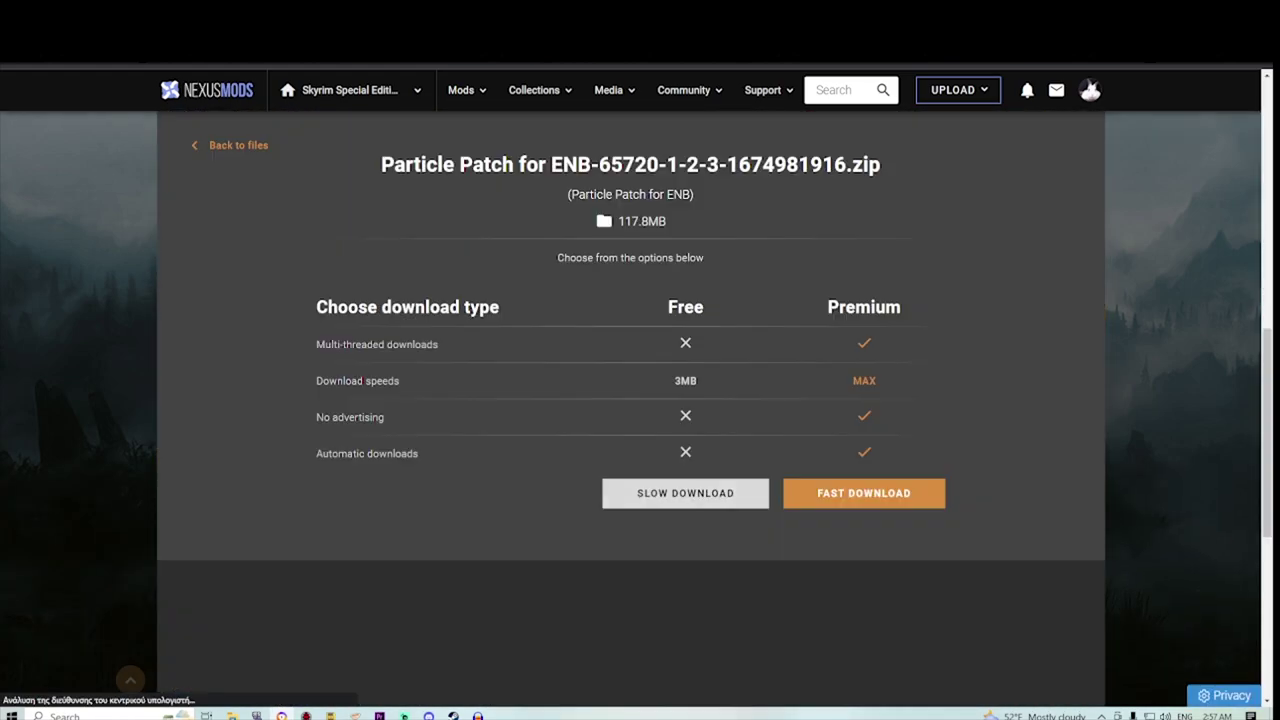
click(685, 493)
scroll(630, 400, up, 10)
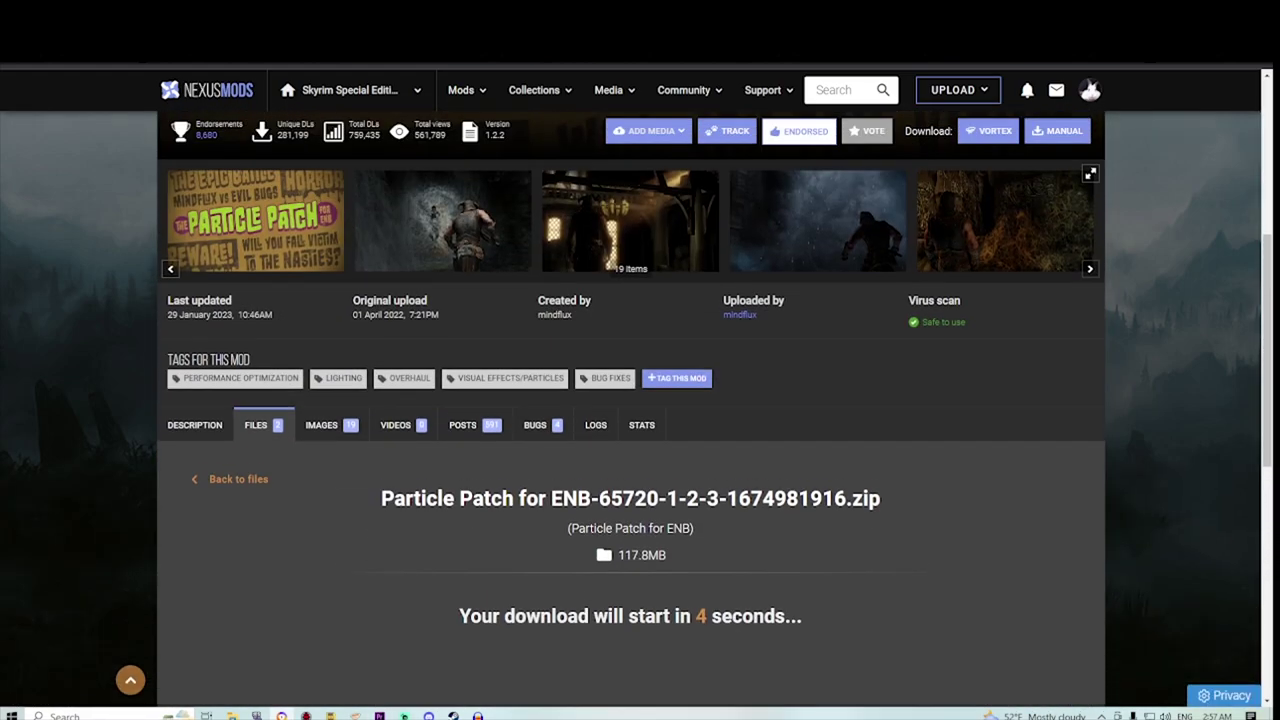
scroll(630, 400, down, 4)
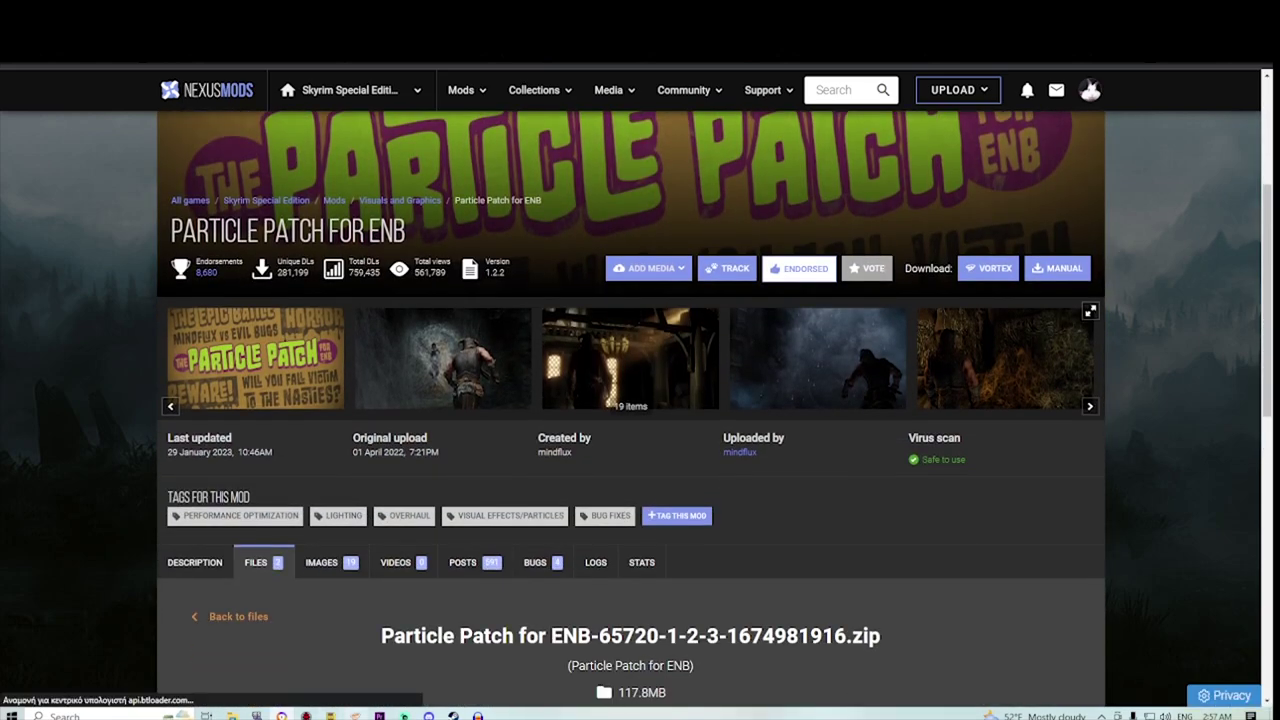
Step: Return to LOOT and examine the remaining plugin cards for warnings and plugins that need cleaning
key(alt+Tab)
scroll(620, 390, down, 1)
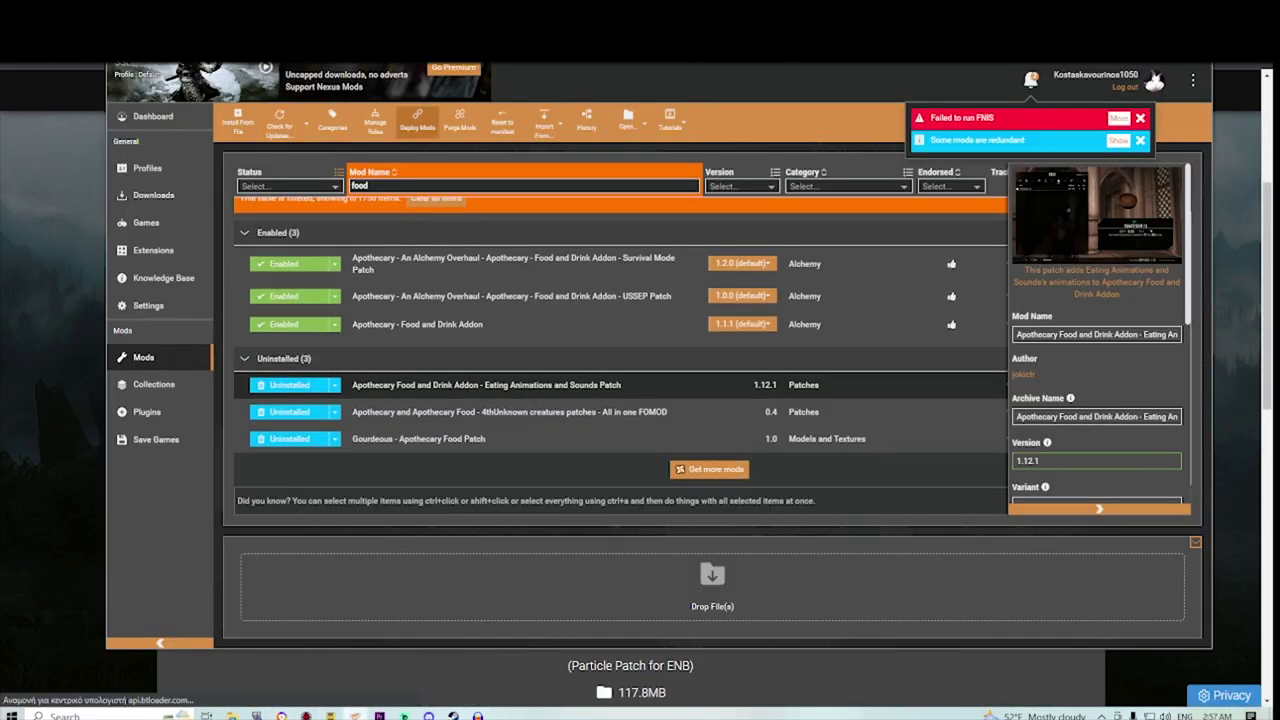
key(alt+Tab)
scroll(750, 395, down, 15)
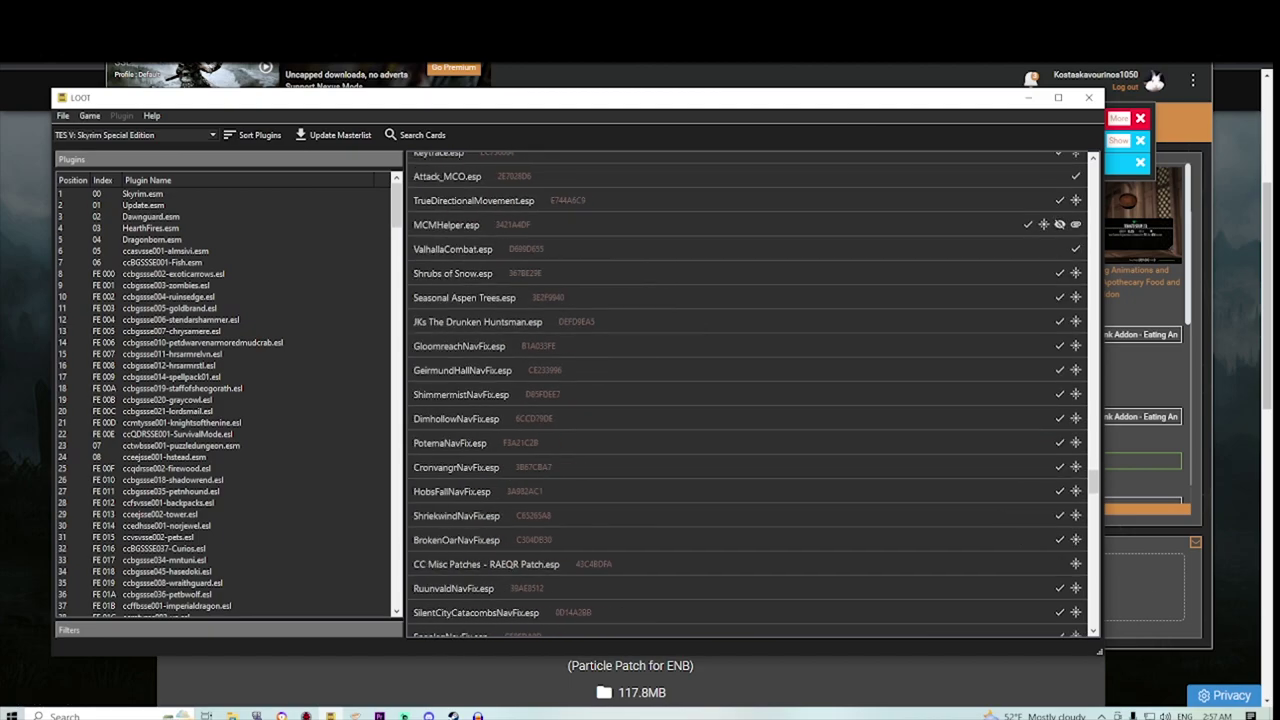
scroll(750, 390, down, 5)
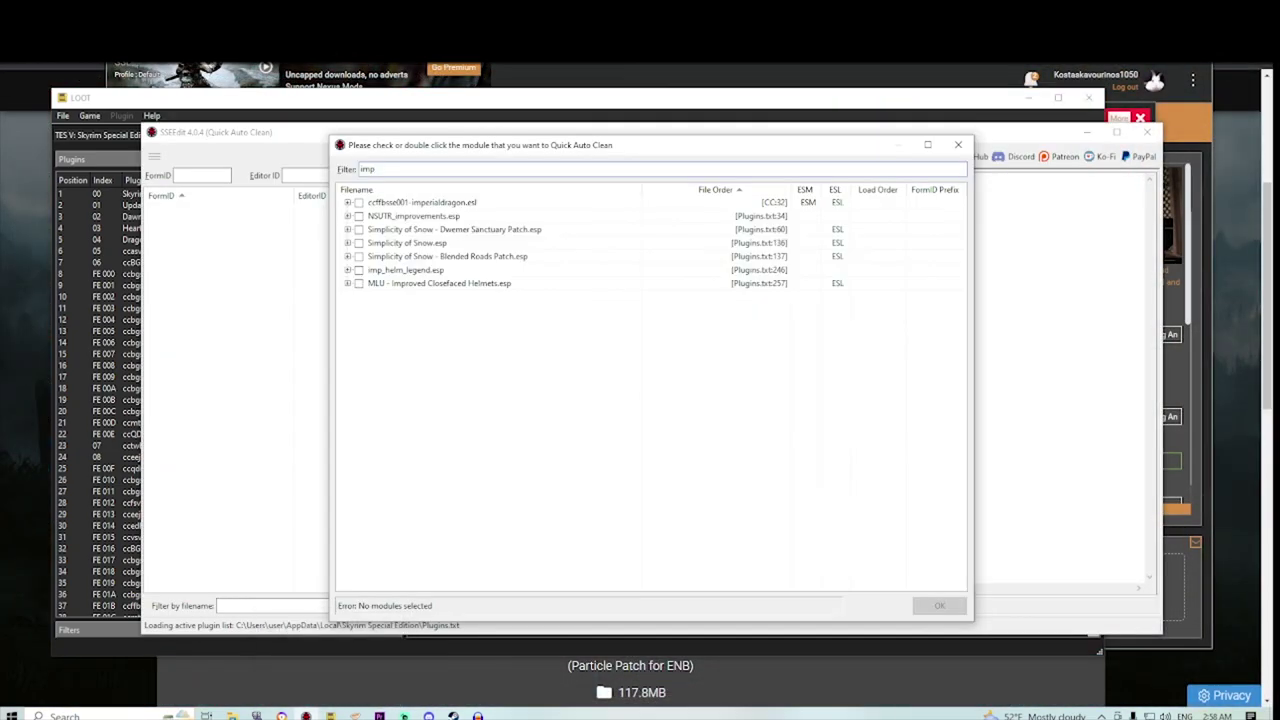
Step: Filter the module list for imp_he, run Quick Auto Clean on imp_helm_legend.esp and close SSEEdit once cleaning finishes
text(_he)
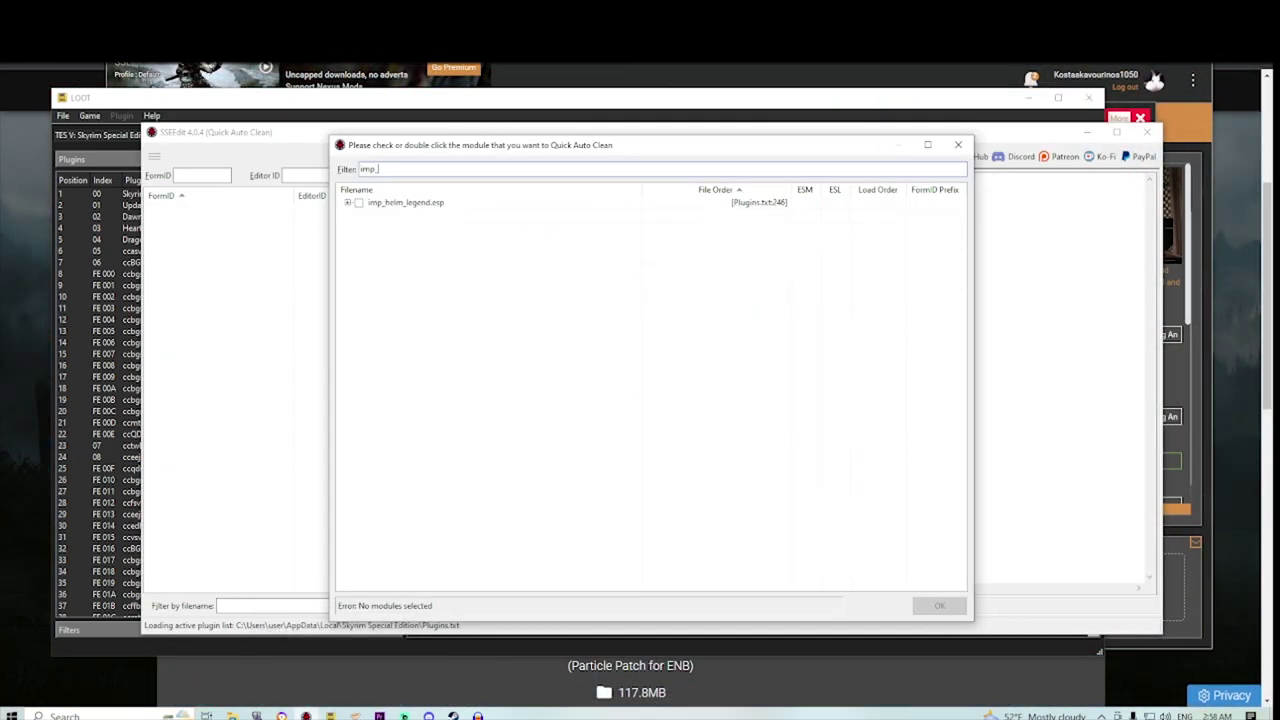
click(359, 203)
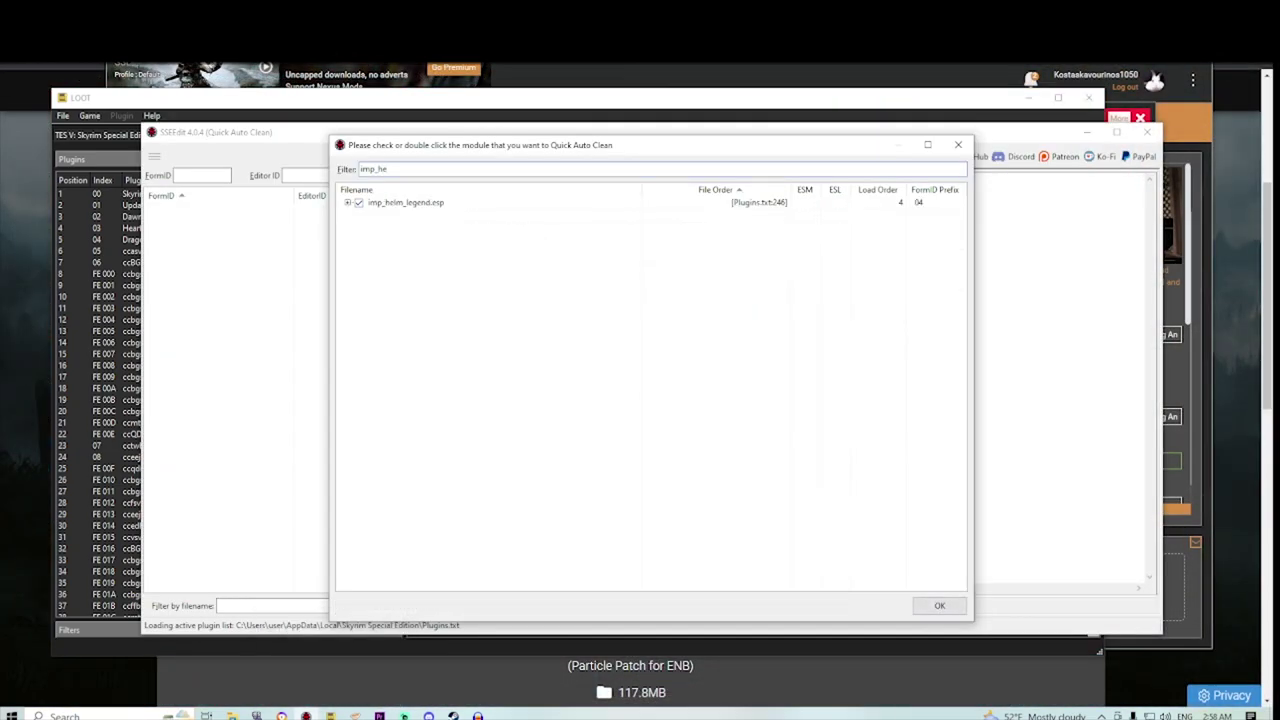
click(939, 606)
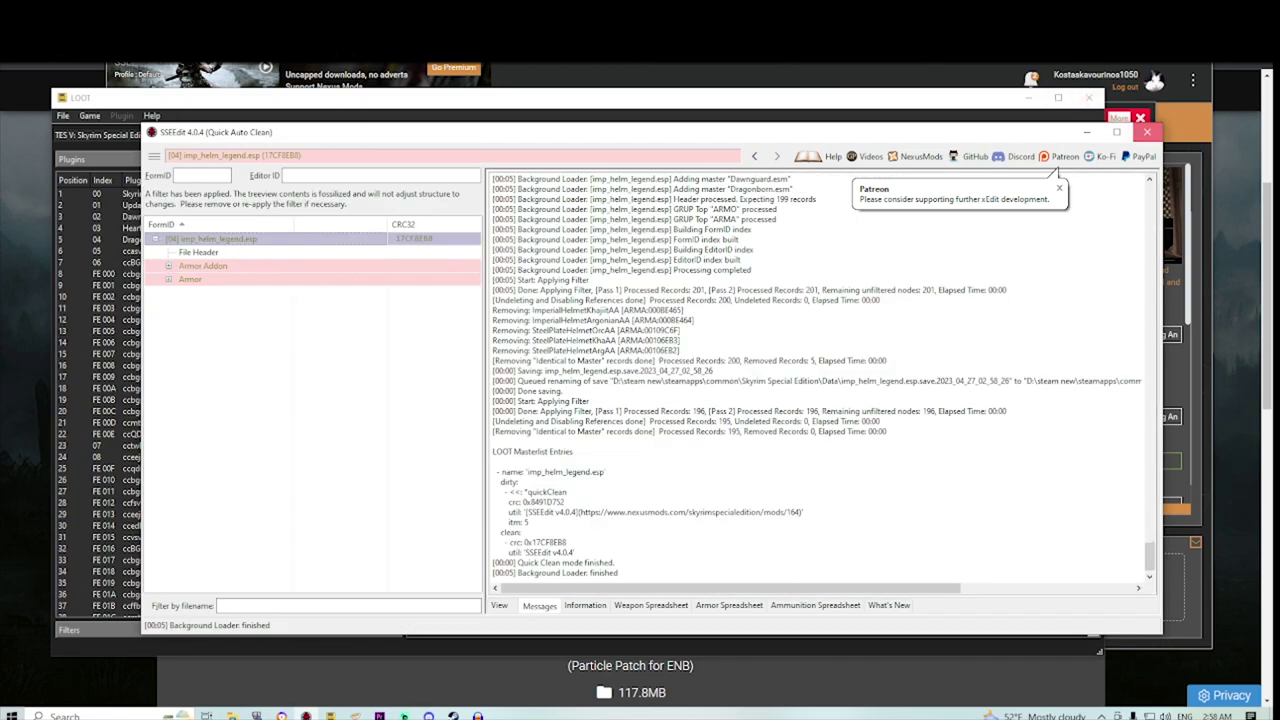
click(1147, 132)
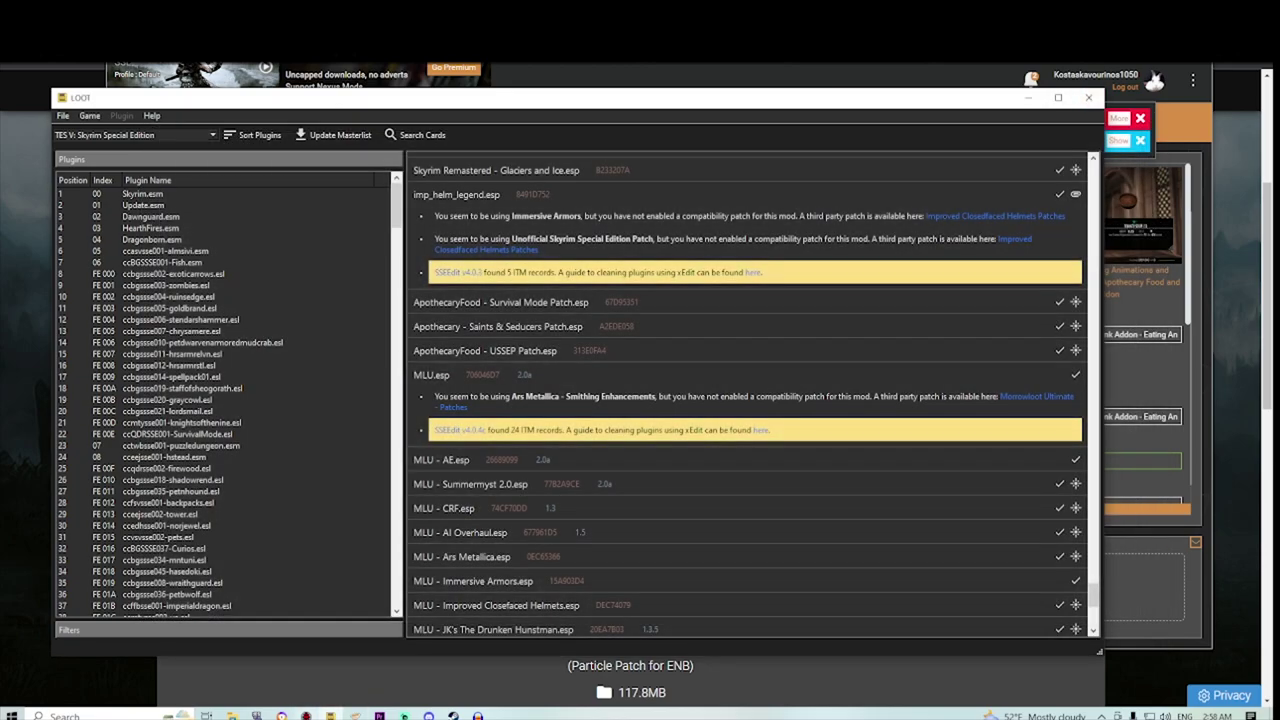
Step: Relaunch SSEEdit Quick Auto Clean, filter the modules for MLU, clean MLU.esp and close SSEEdit once cleaning finishes
click(306, 715)
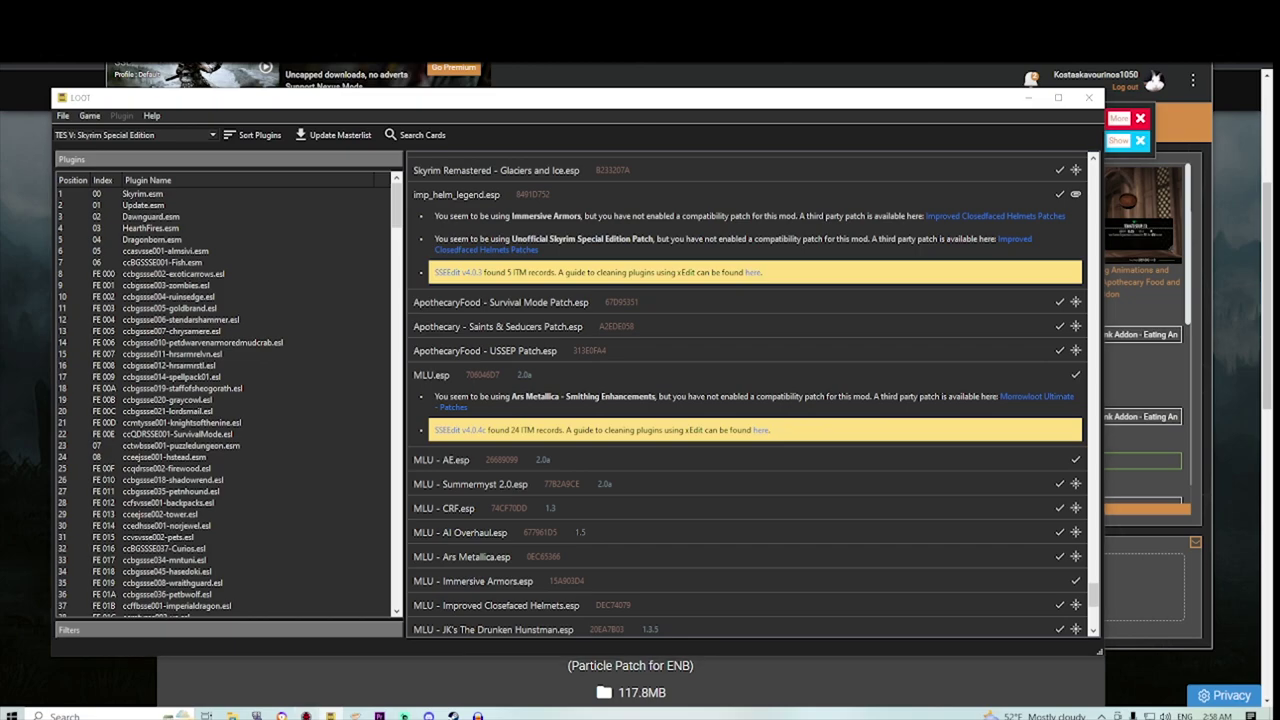
right_click(582, 306)
click(625, 330)
text(MLU)
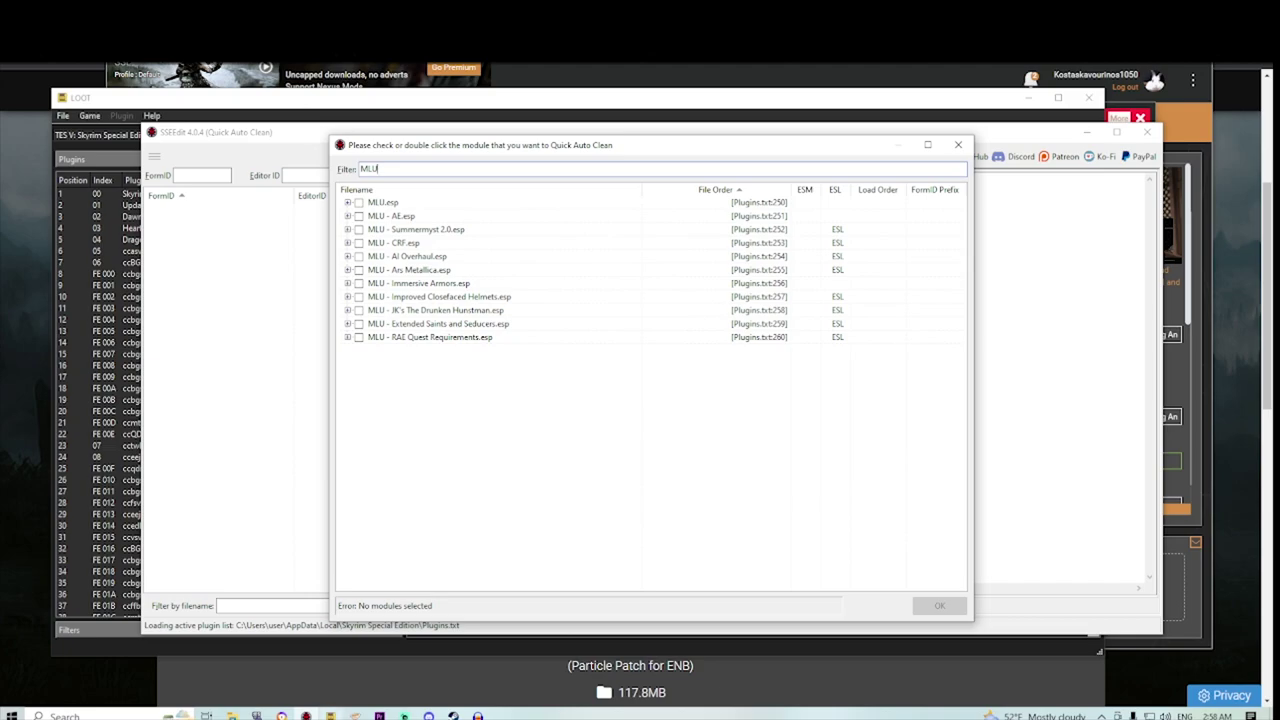
mouse_move(330, 715)
mouse_move(330, 662)
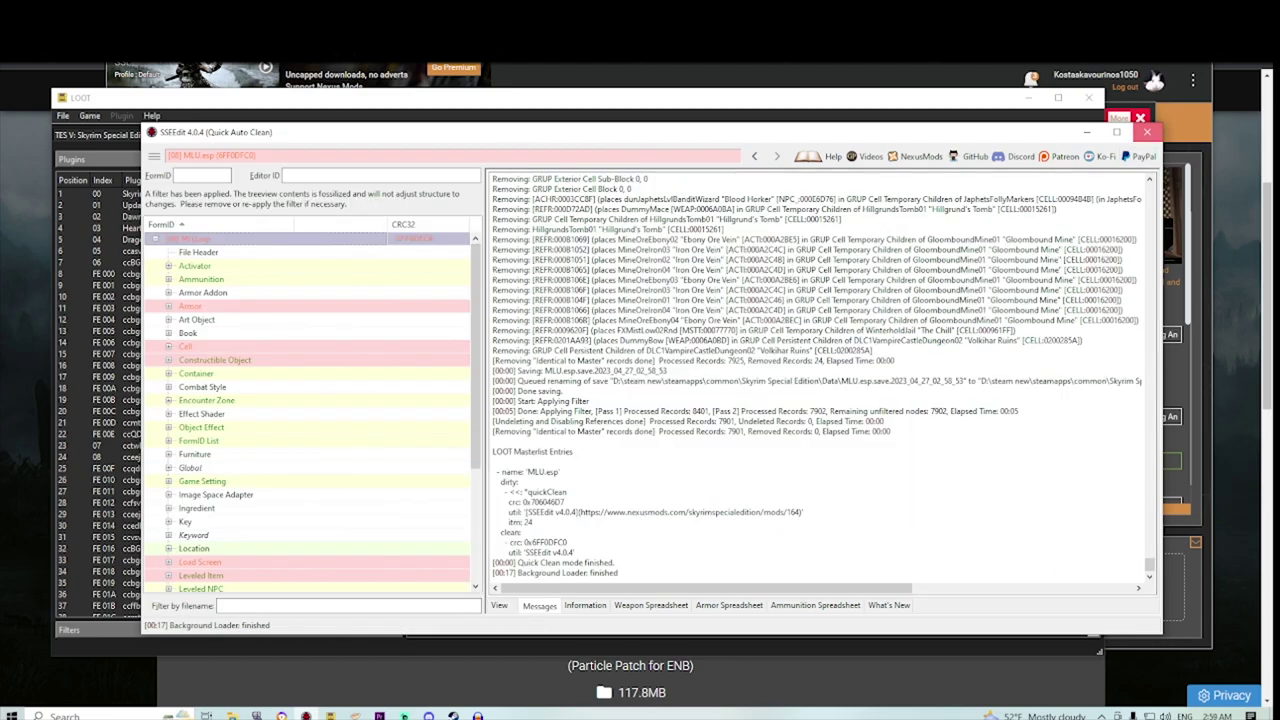
click(1146, 131)
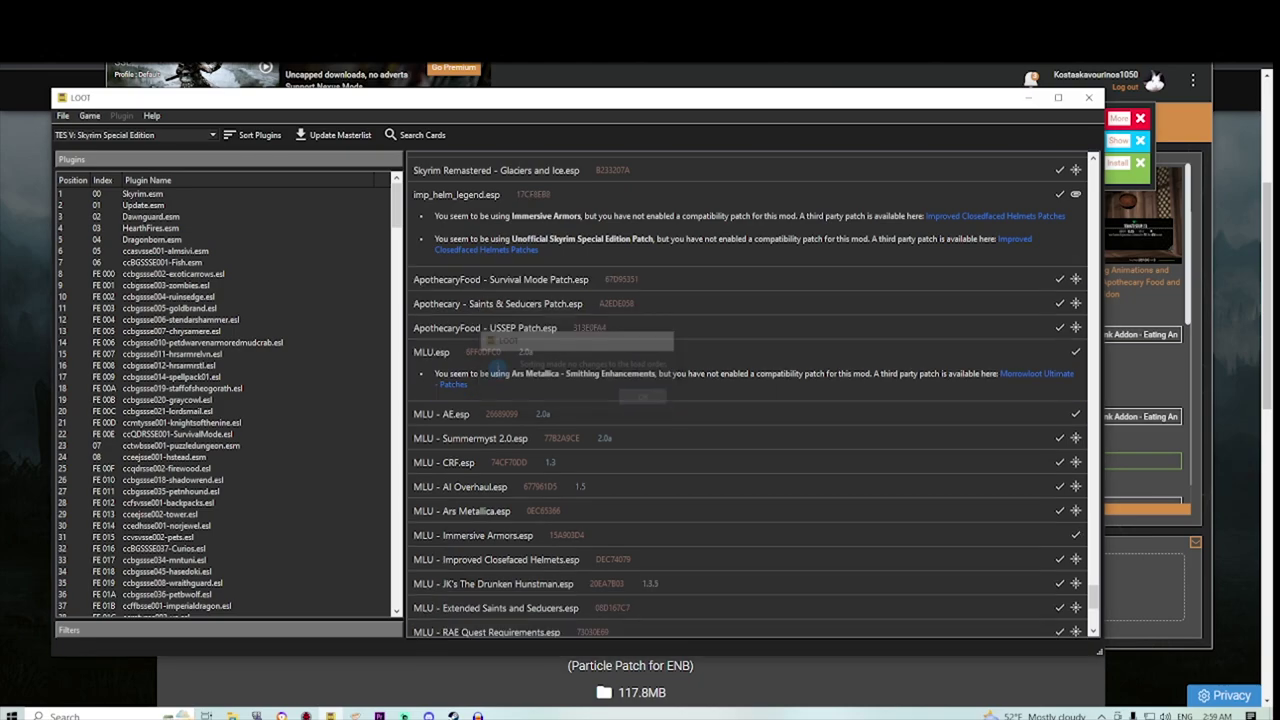
Step: Install The Particle Patch for ENB in Vortex with the BSA installation type, ENB Helper set to Yes and custom textures set to No
click(1118, 163)
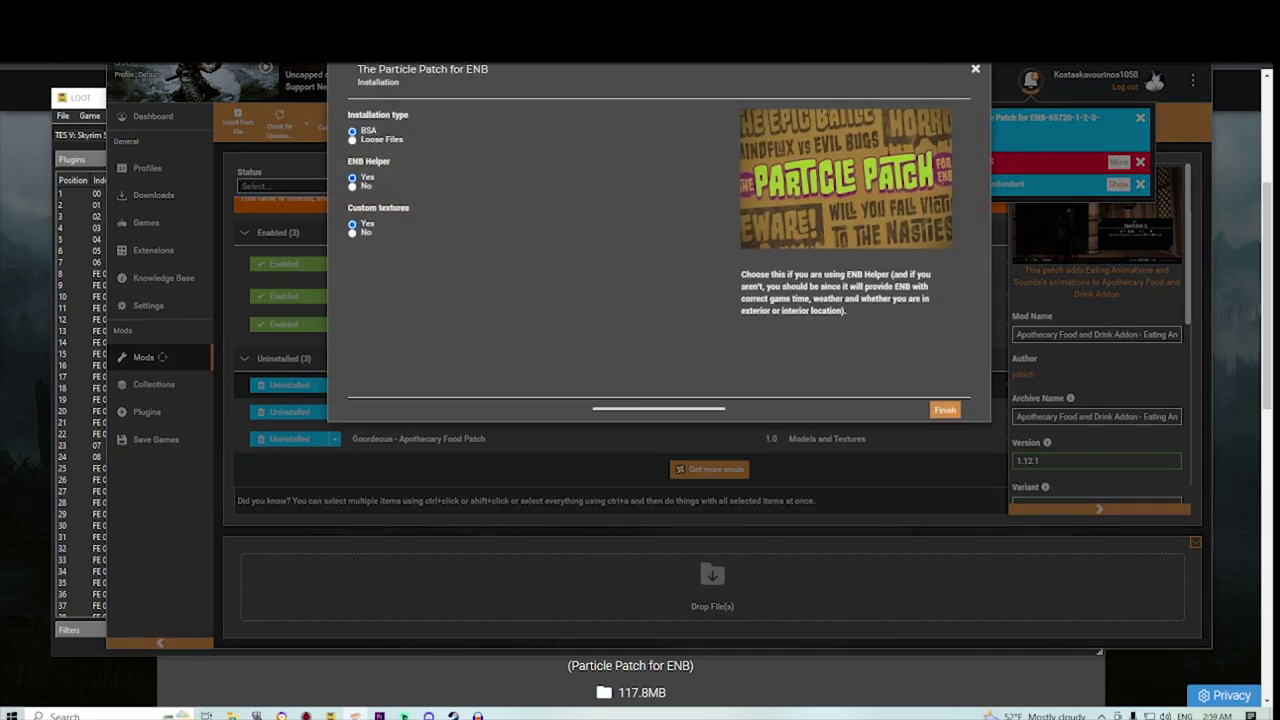
mouse_move(366, 224)
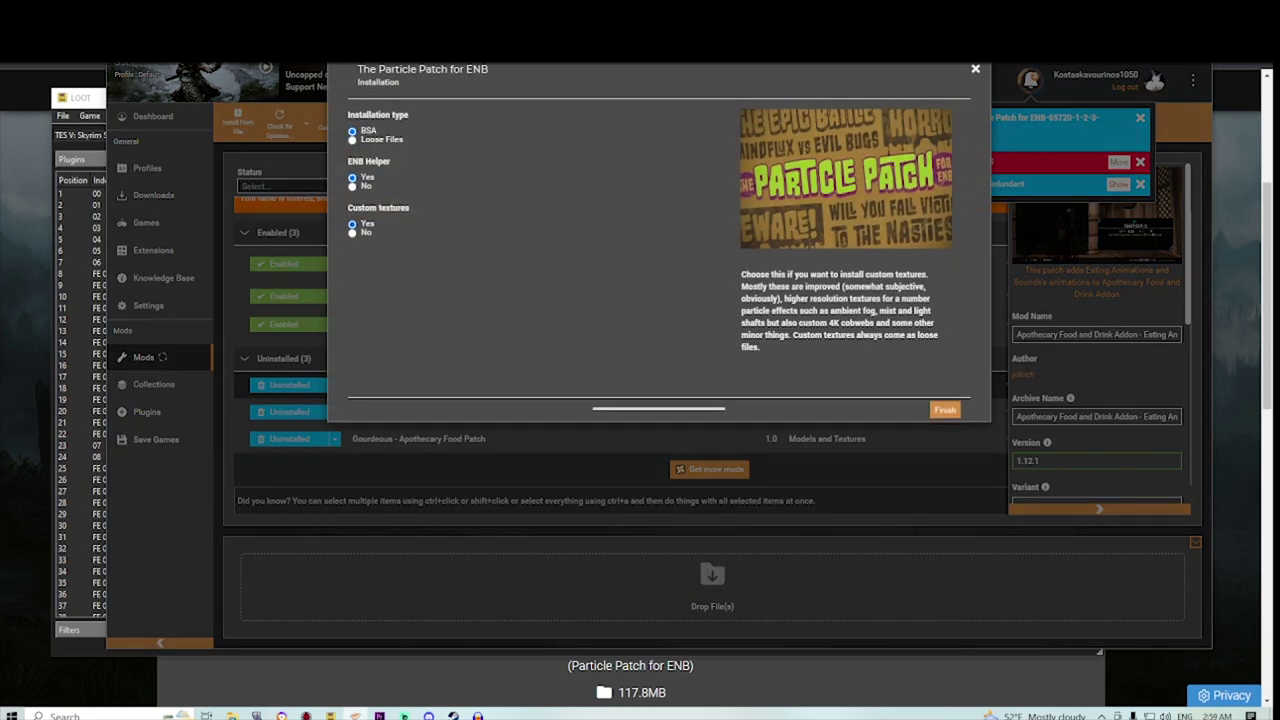
click(353, 233)
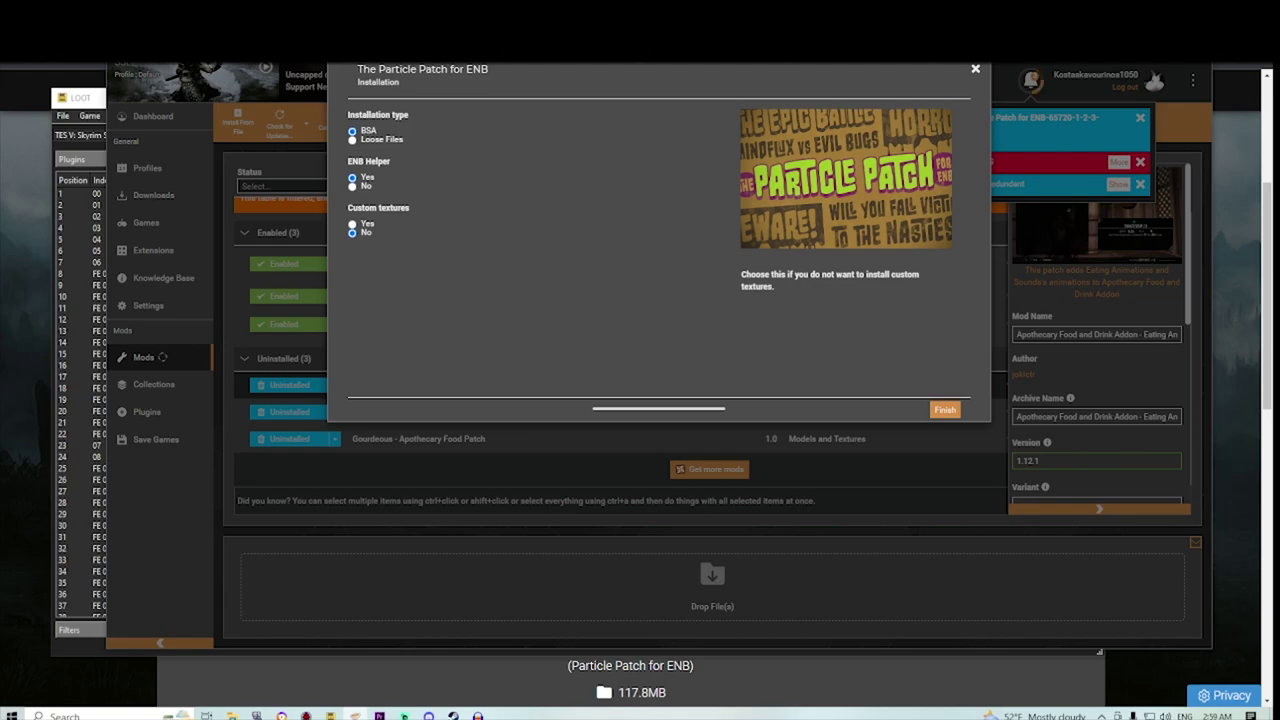
click(945, 410)
click(1117, 163)
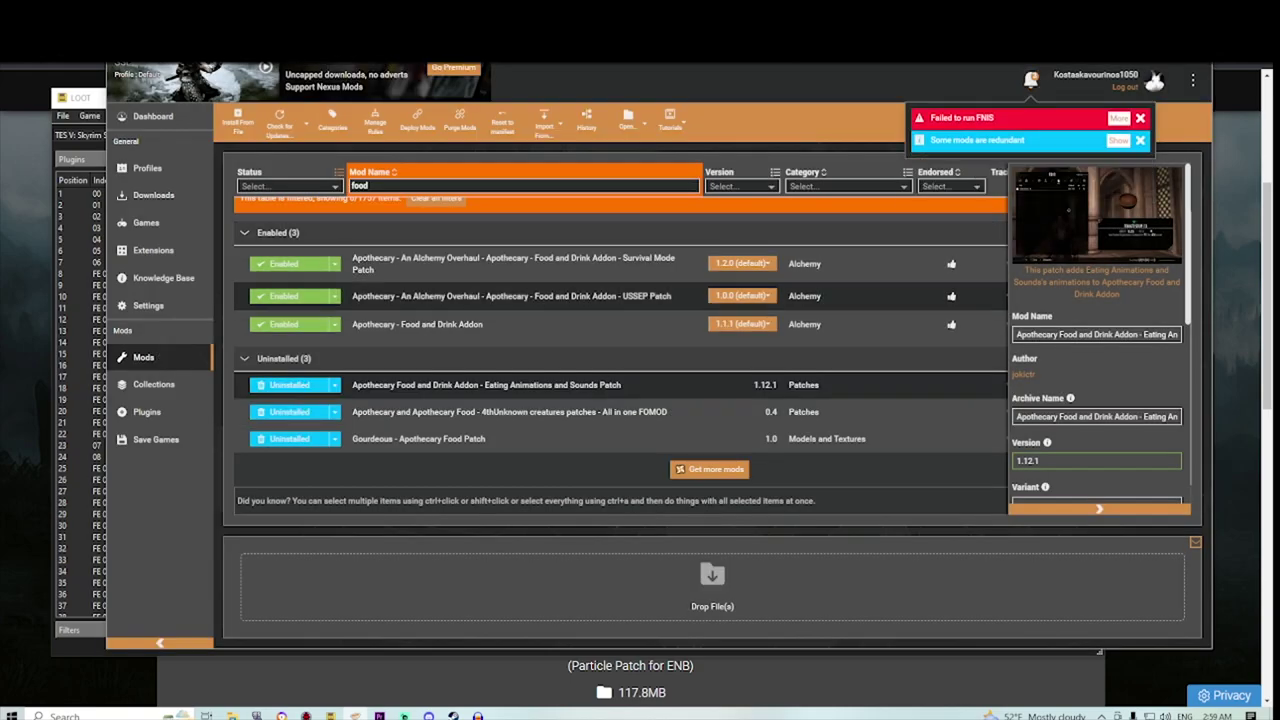
Step: Switch back to LOOT, sort the plugins, review the plugin cards down to ENB Light.esp and minimize LOOT
click(80, 98)
click(258, 135)
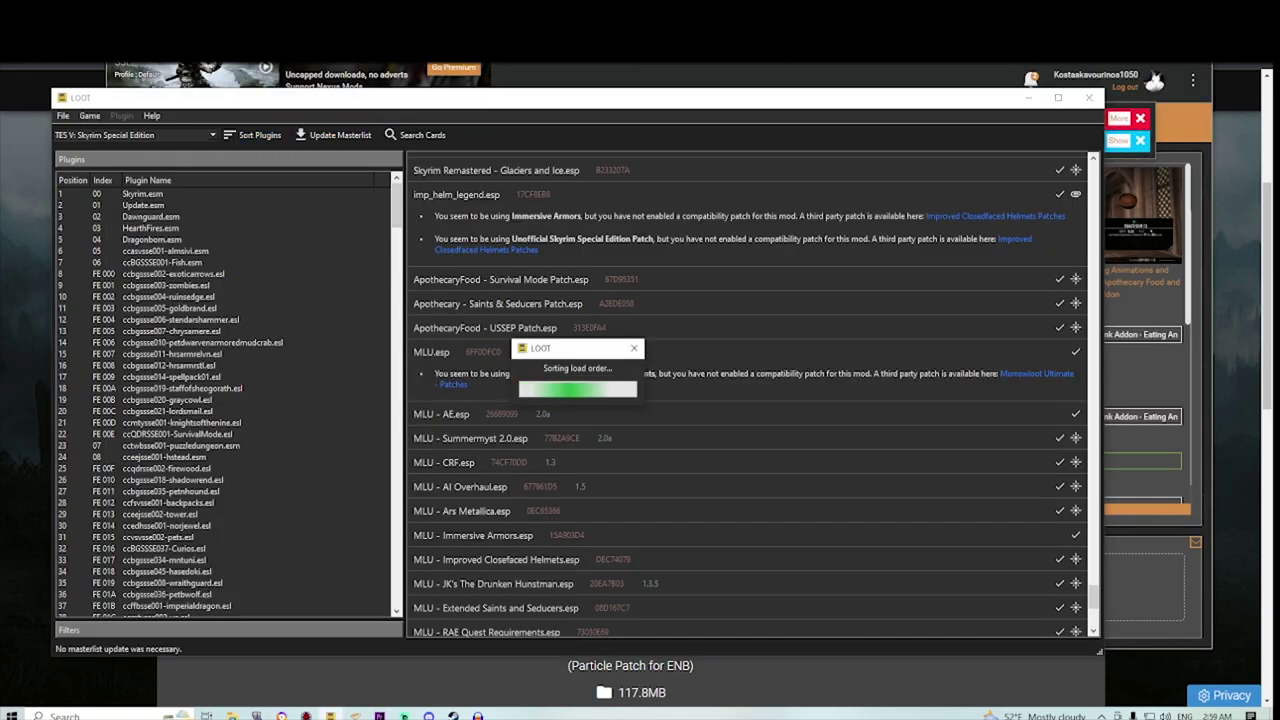
drag(1093, 176, 1093, 365)
scroll(750, 395, down, 15)
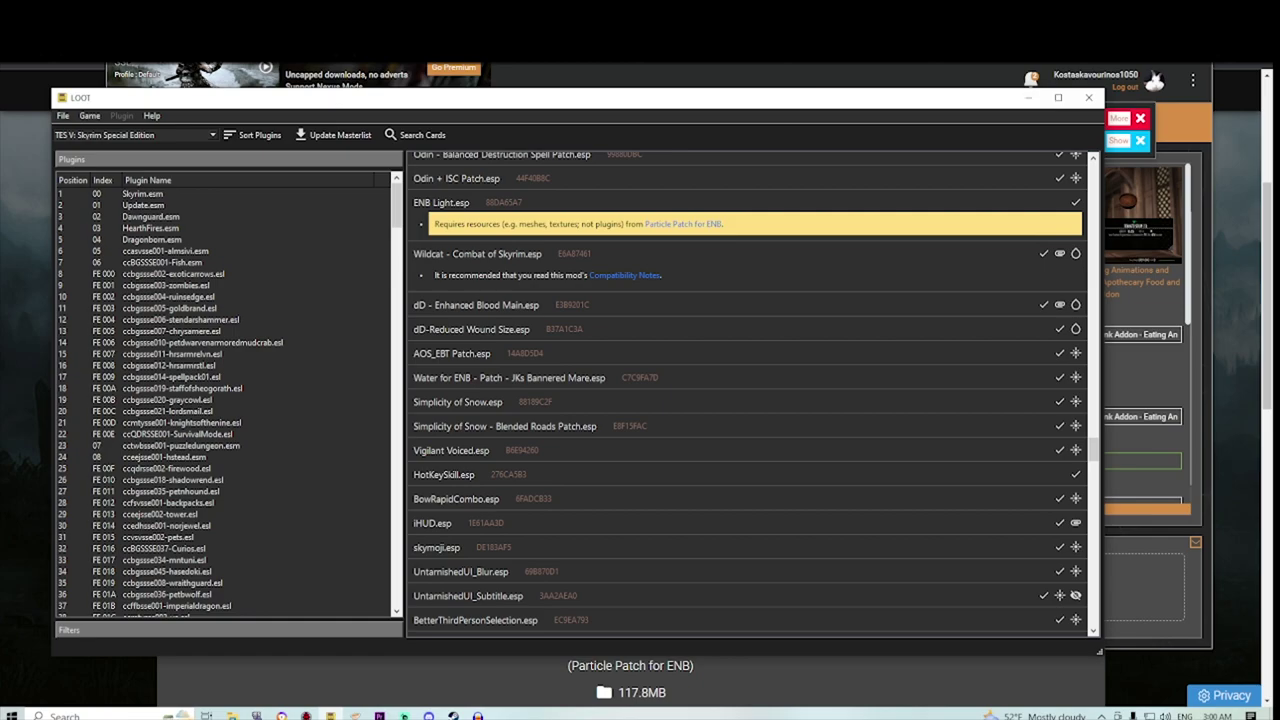
click(1028, 97)
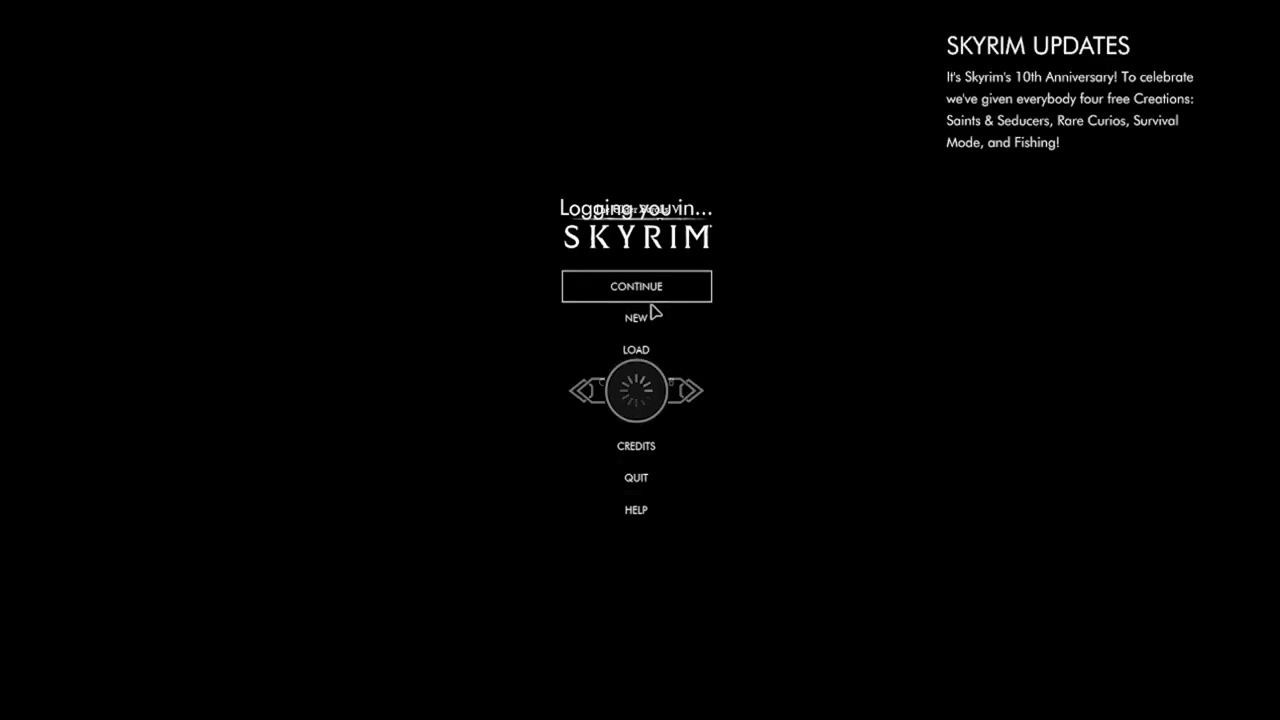
Step: Start a new game from the Skyrim main menu and confirm it
click(645, 316)
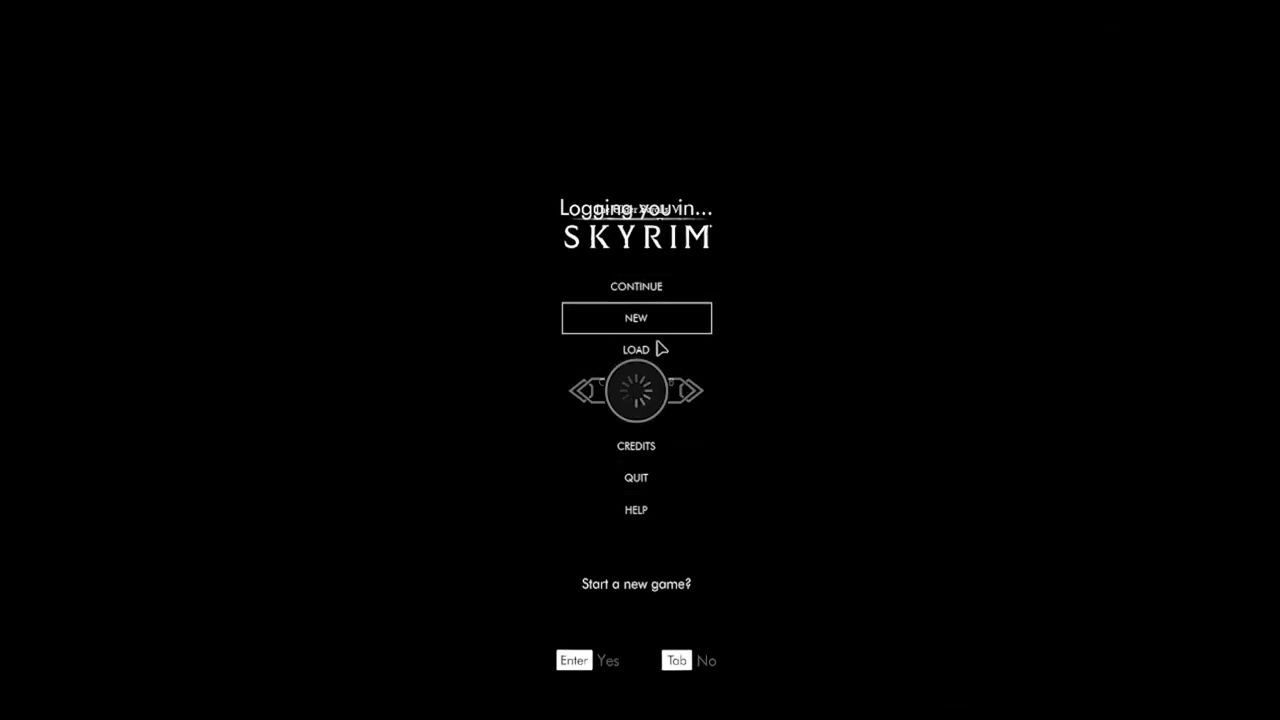
click(590, 664)
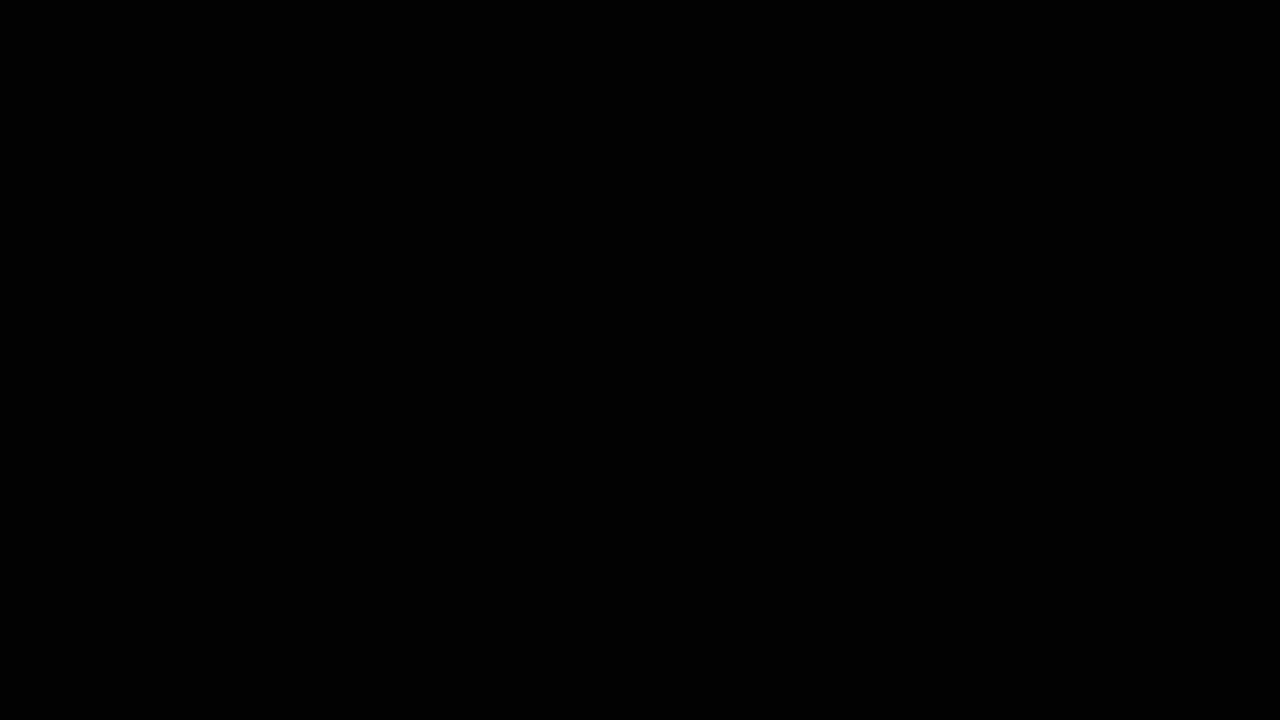